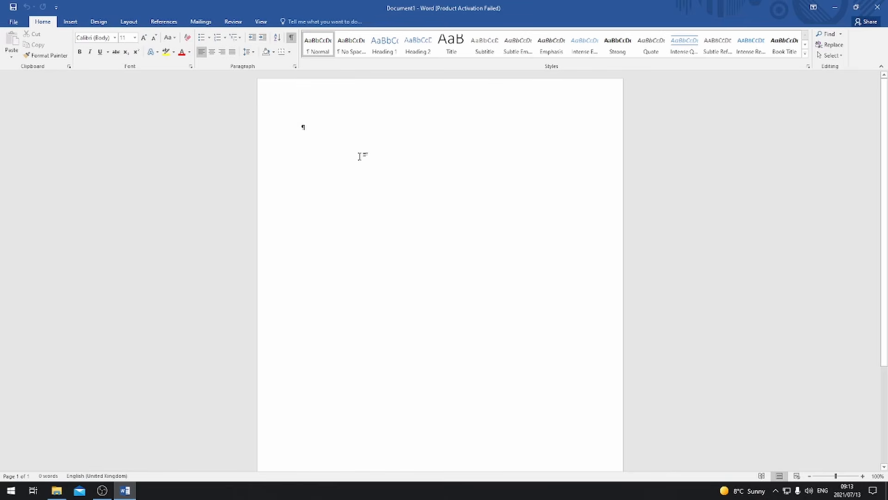
# Insert a table with five columns and four rows at the start of the blank document.
pyautogui.click(70, 21)
pyautogui.click(74, 53)
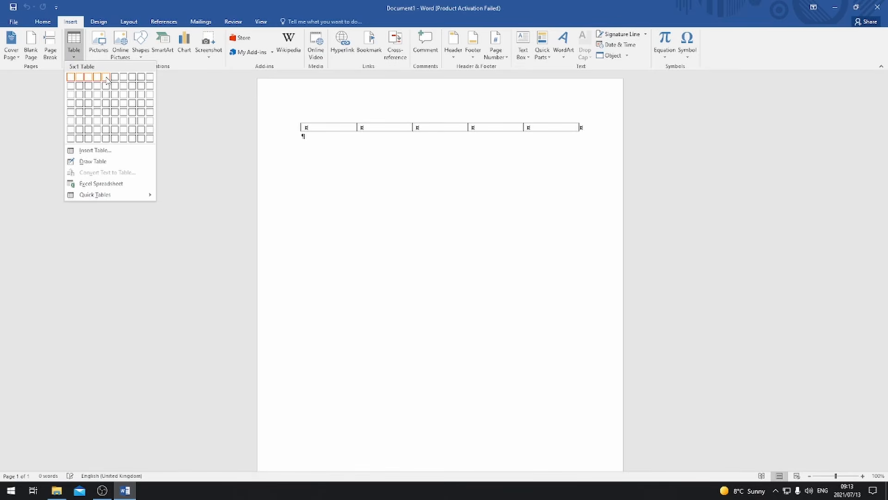
pyautogui.click(105, 104)
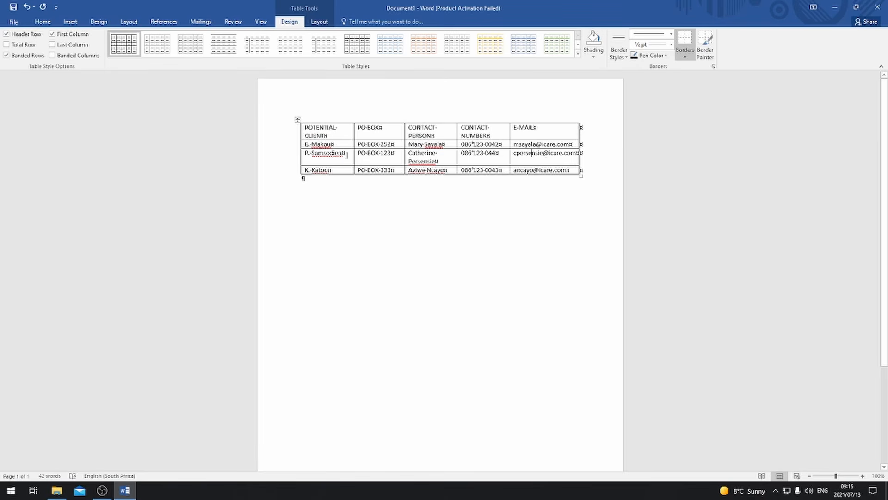
# Add a page header with the 13-digit ID number on the first line and QUESTION 2A on the second.
pyautogui.click(302, 127)
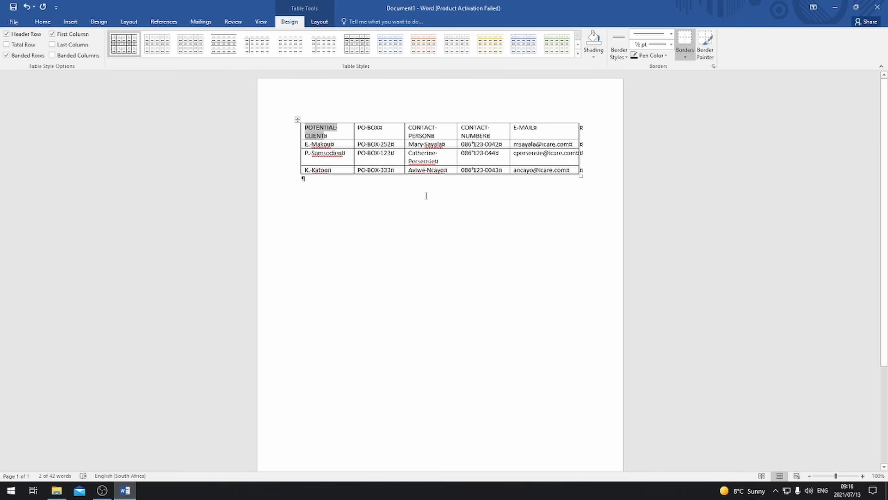
pyautogui.click(70, 22)
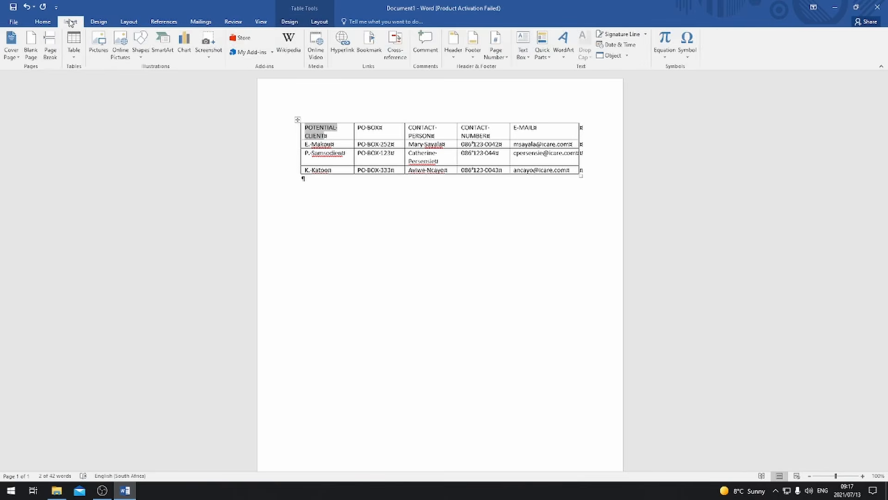
pyautogui.click(455, 57)
pyautogui.click(493, 373)
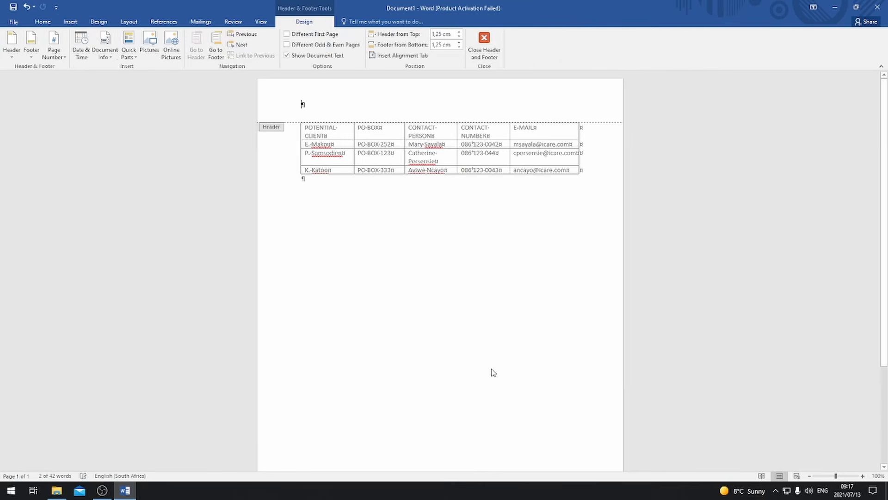
pyautogui.write('123')
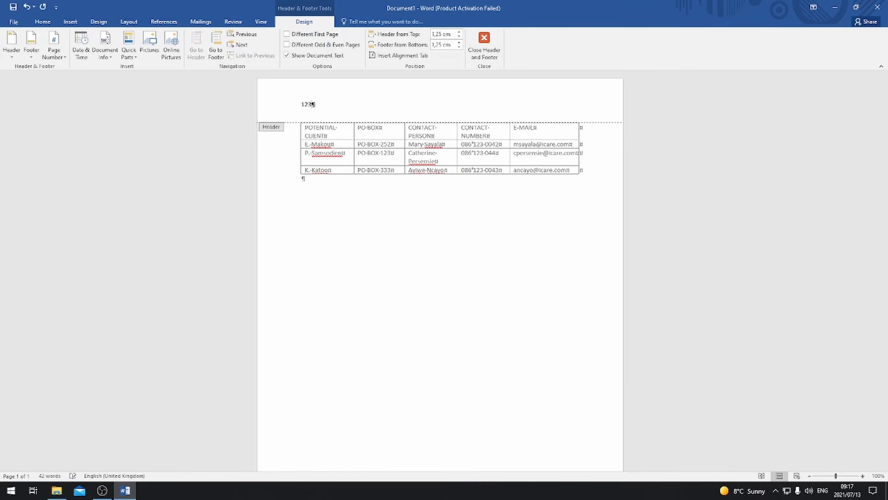
pyautogui.write('4567890123')
pyautogui.press('Return')
pyautogui.write('QUESTION 2A')
pyautogui.click(483, 46)
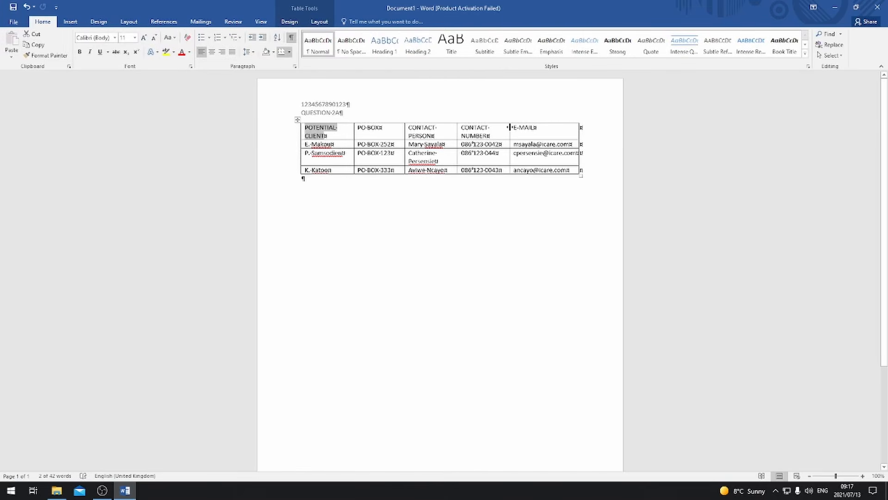
pyautogui.click(428, 194)
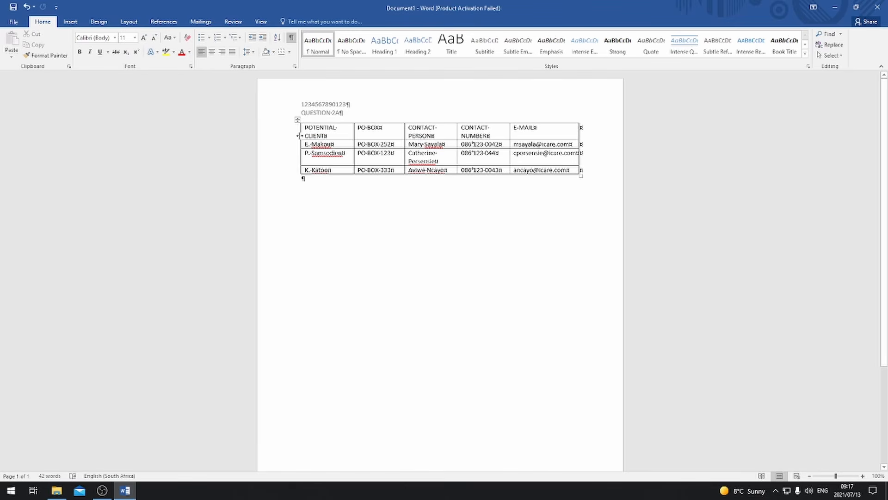
# Start saving the document under a new name and browse to Desktop > SEDCOL > ODP L3 > Previous Question Papers > ODP L3 NOV 2018 > MEMO.
pyautogui.click(14, 22)
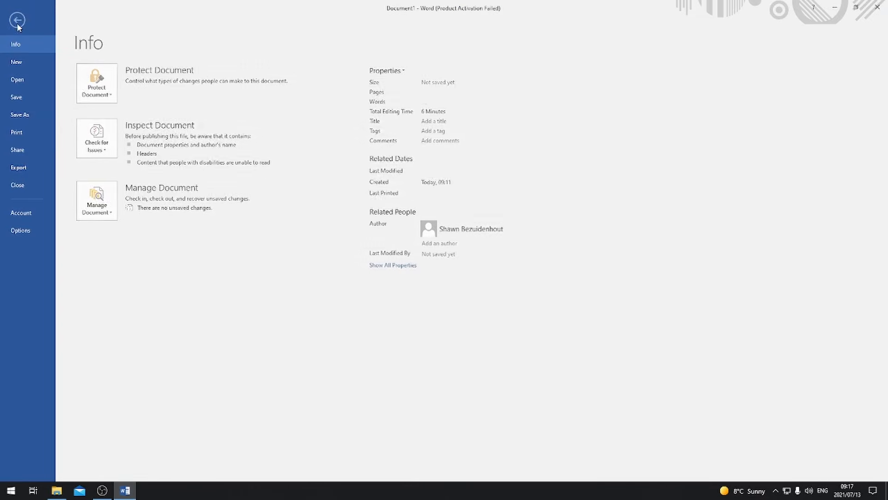
pyautogui.click(29, 113)
pyautogui.click(108, 156)
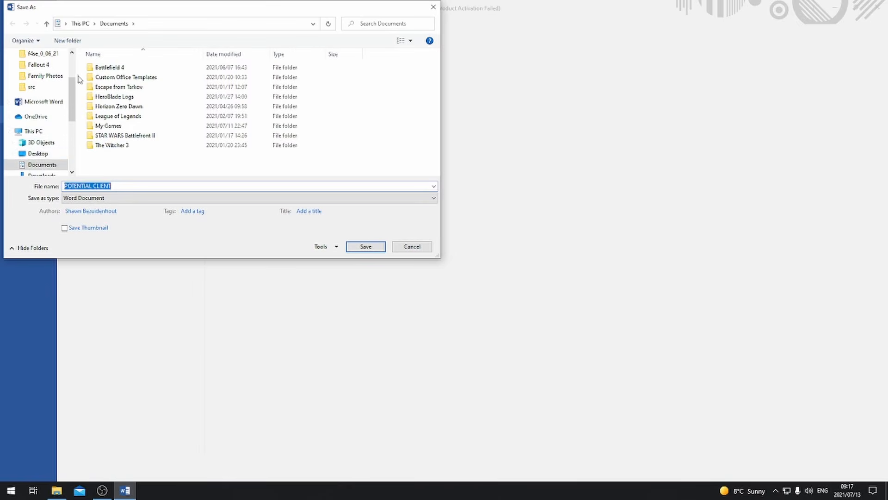
pyautogui.click(39, 154)
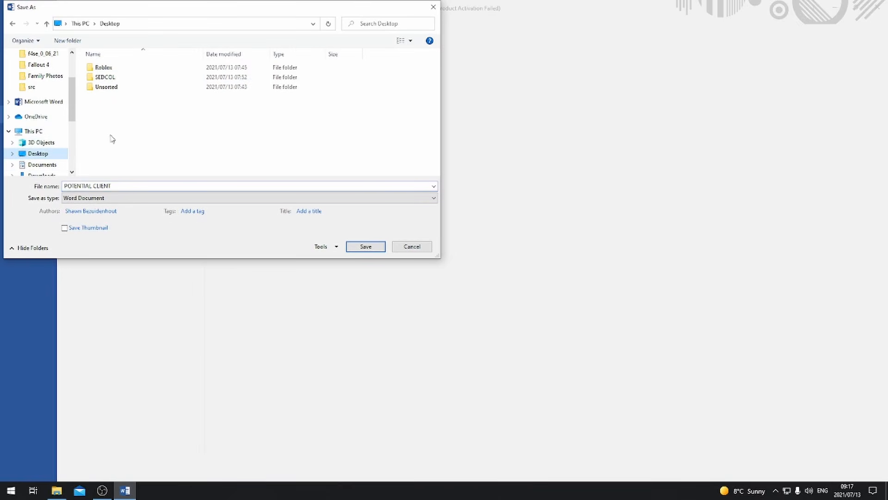
pyautogui.doubleClick(111, 78)
pyautogui.doubleClick(105, 68)
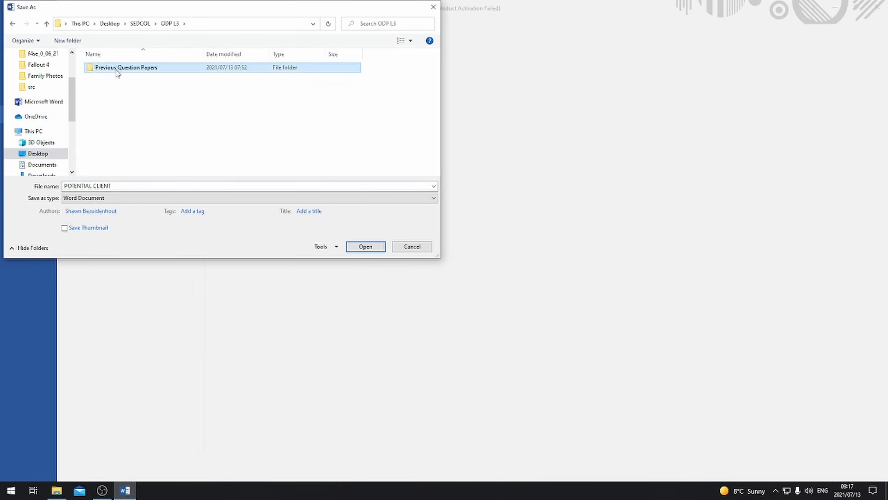
pyautogui.doubleClick(114, 70)
pyautogui.doubleClick(115, 71)
pyautogui.doubleClick(115, 70)
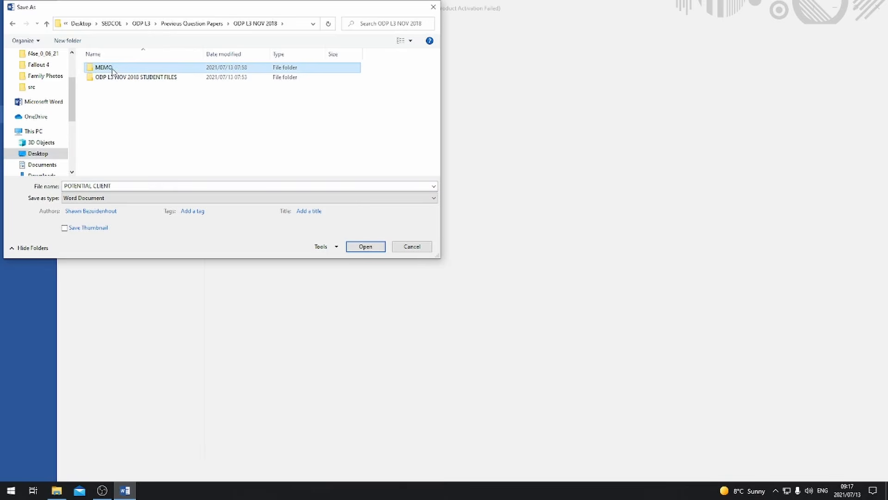
# Save the table document in the MEMO folder as QUESTION 2A and close it.
pyautogui.click(123, 186)
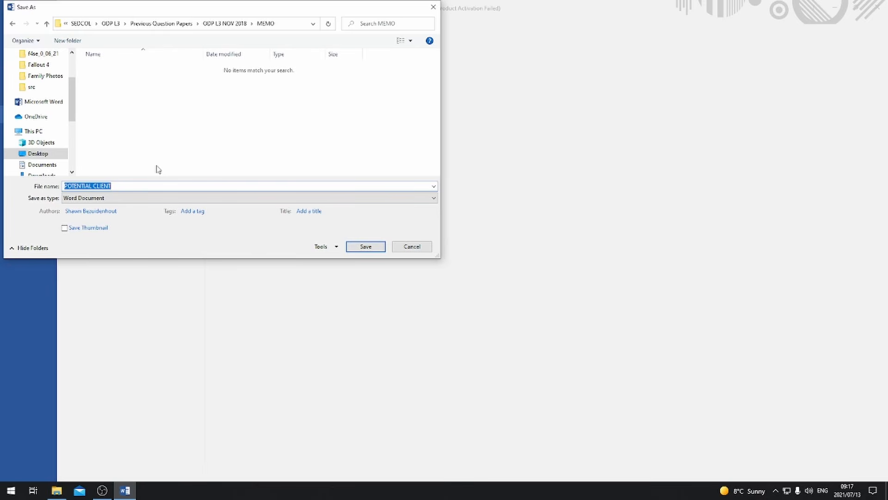
pyautogui.write('o')
pyautogui.write('QUESTION')
pyautogui.write(' 2A')
pyautogui.click(366, 247)
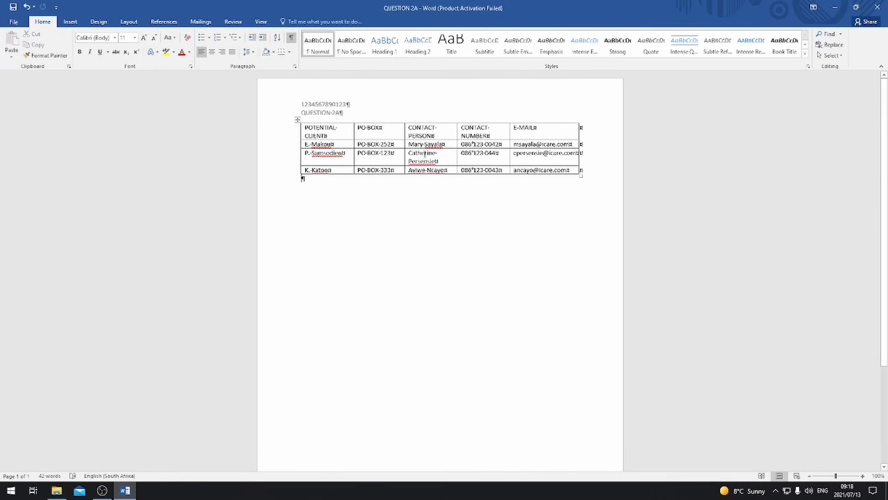
pyautogui.click(878, 8)
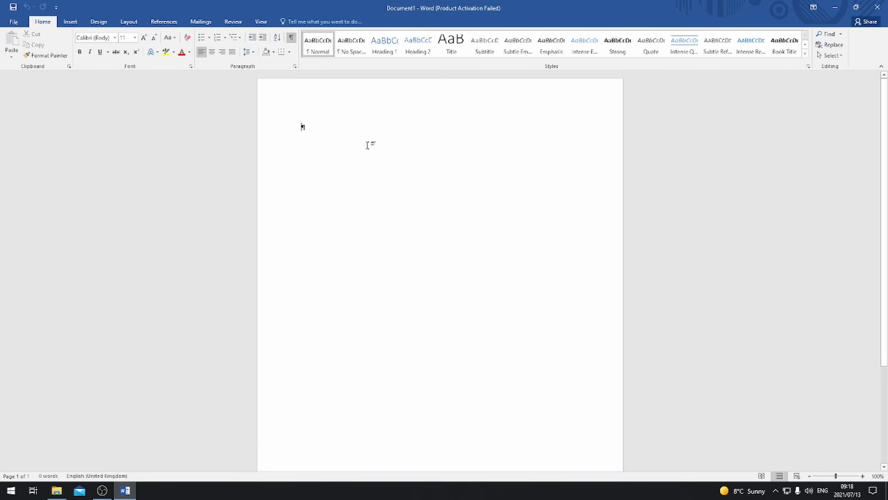
# Set the new blank document's text to Arial, size 12, with 1.0 line spacing.
pyautogui.click(114, 37)
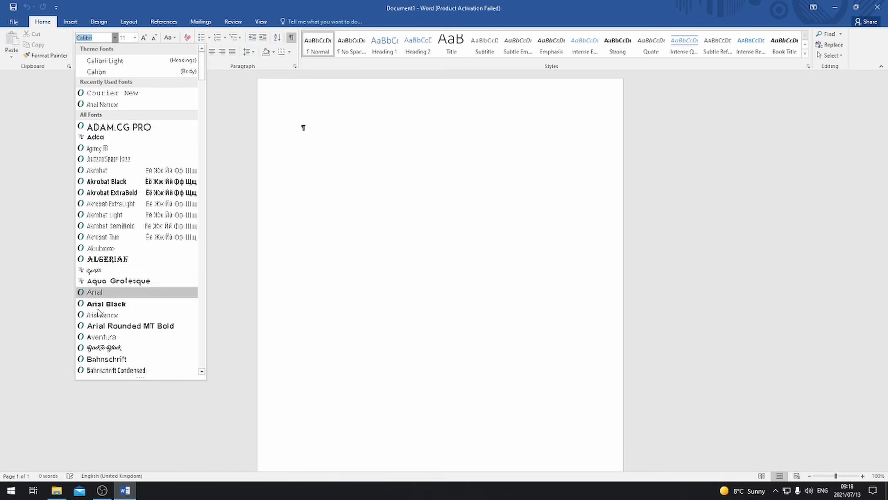
pyautogui.click(100, 293)
pyautogui.click(134, 37)
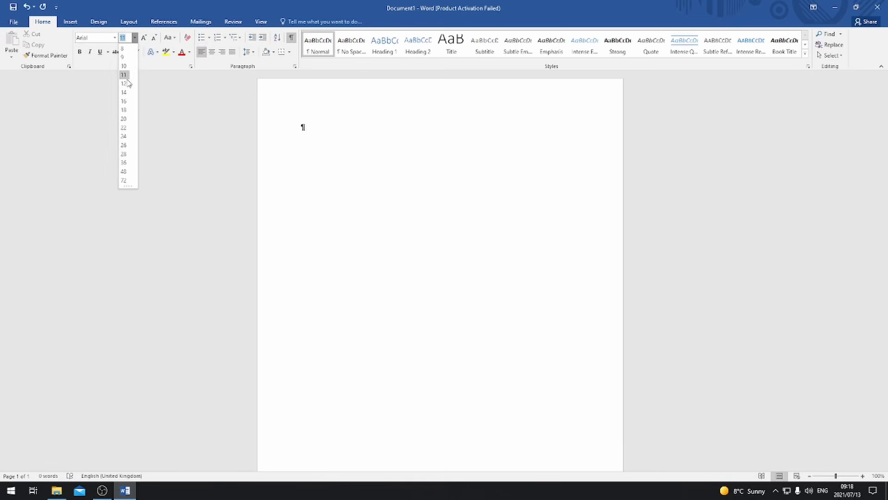
pyautogui.click(124, 84)
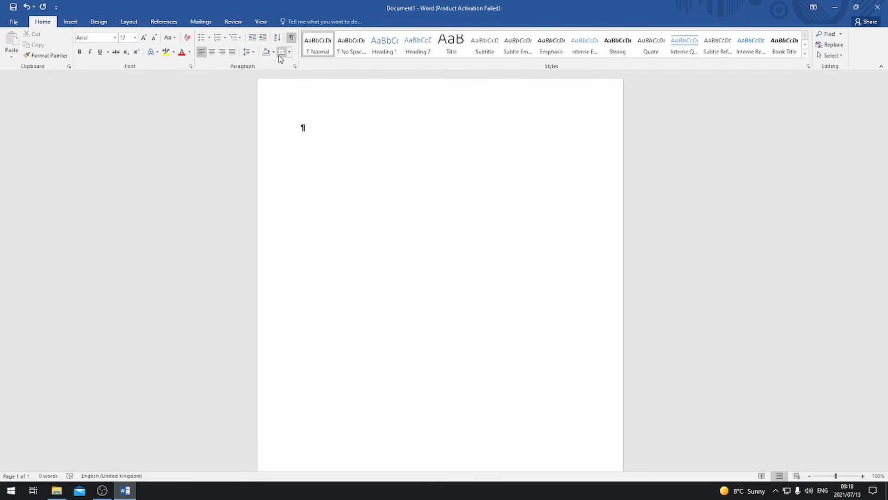
pyautogui.click(248, 51)
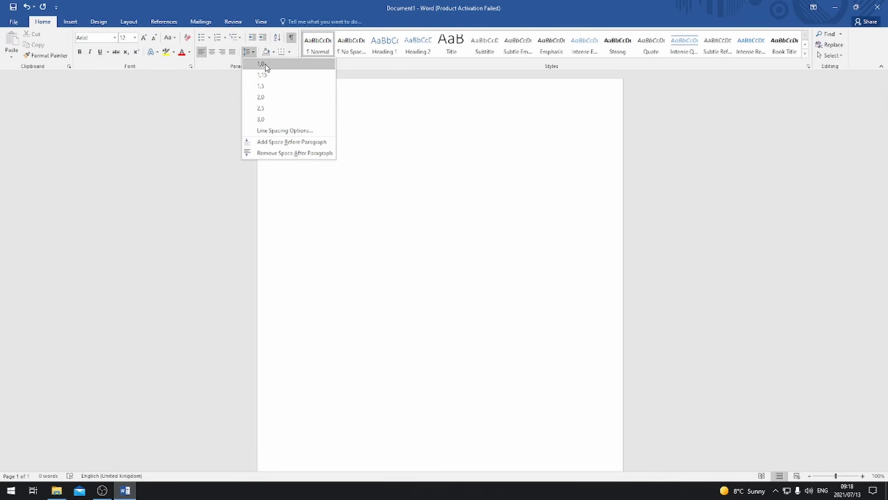
pyautogui.click(266, 67)
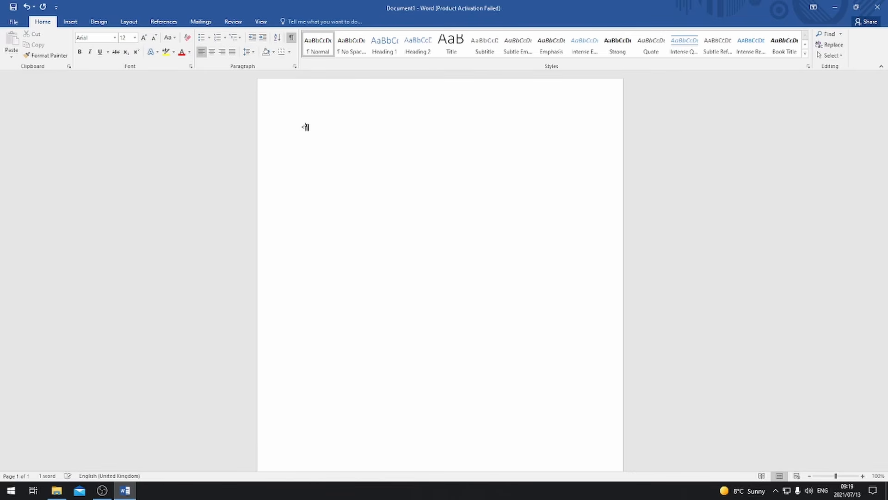
pyautogui.write('<<>>')
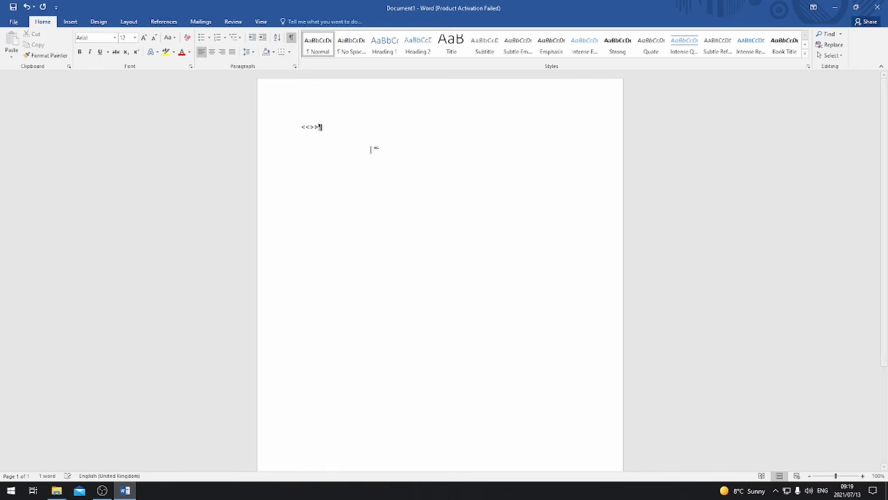
pyautogui.doubleClick(315, 129)
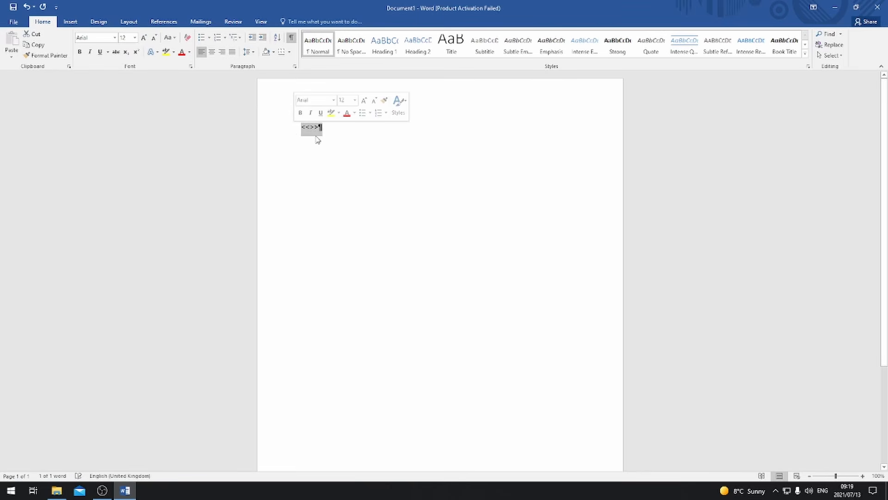
pyautogui.click(312, 134)
pyautogui.write('FIE')
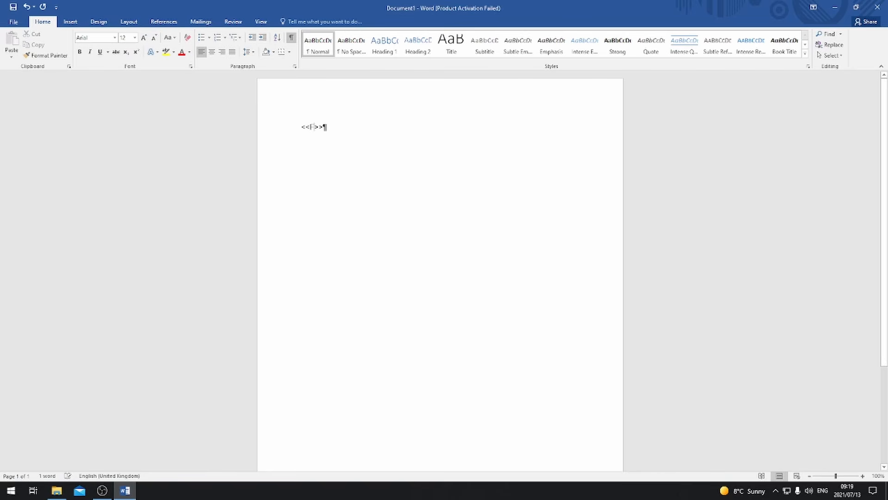
pyautogui.write('LD')
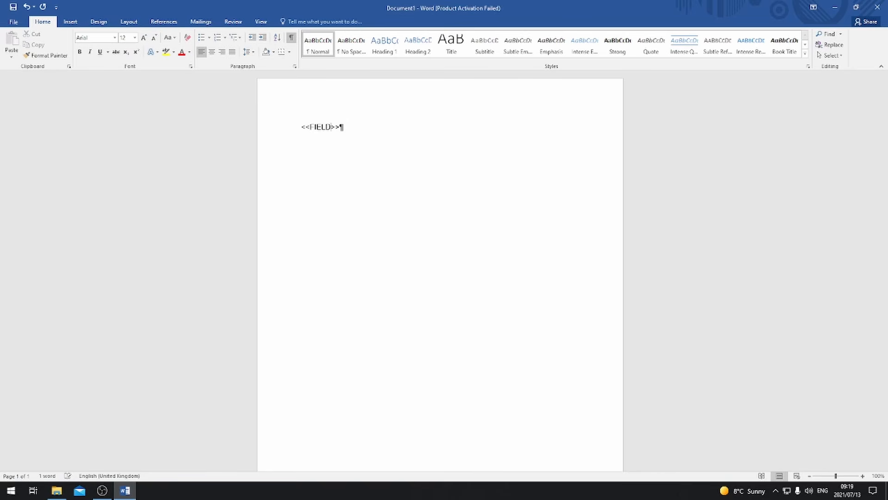
pyautogui.moveTo(341, 127); pyautogui.dragTo(262, 129)
pyautogui.press('Delete')
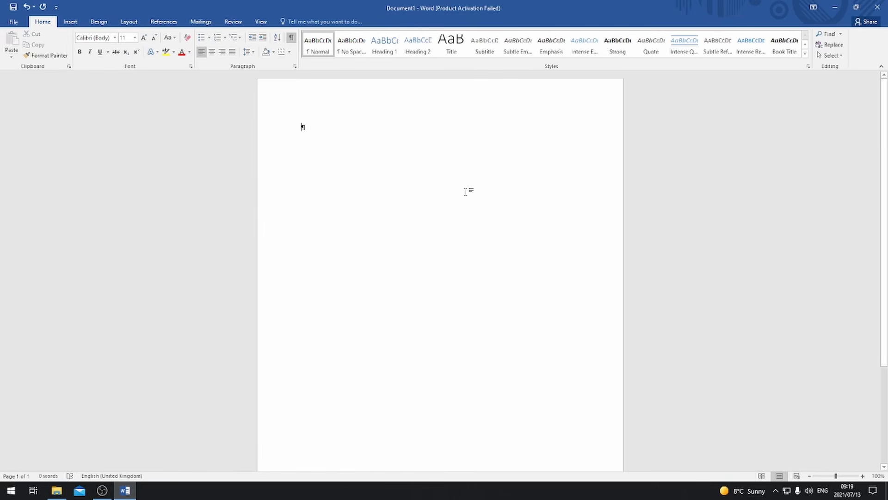
# Use the existing QUESTION 2A document from the ODP L3 NOV 2018 > MEMO folder under Desktop > SEDCOL as the mail merge recipient list.
pyautogui.click(211, 22)
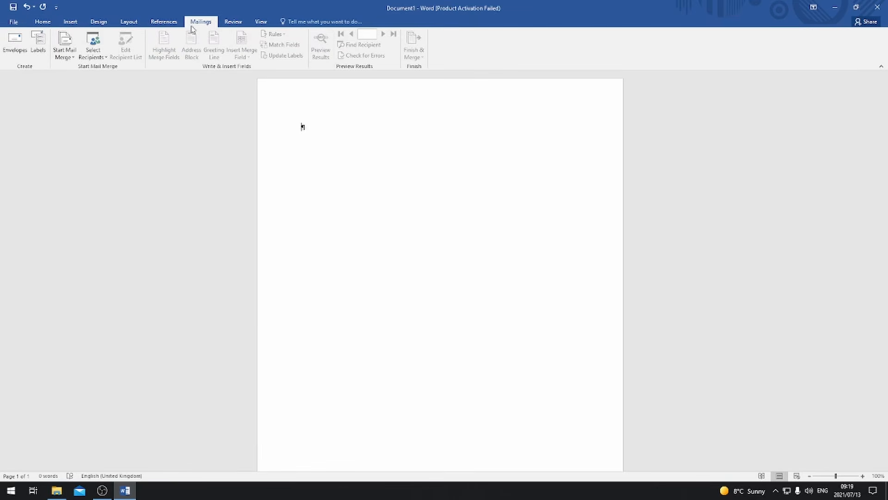
pyautogui.click(98, 59)
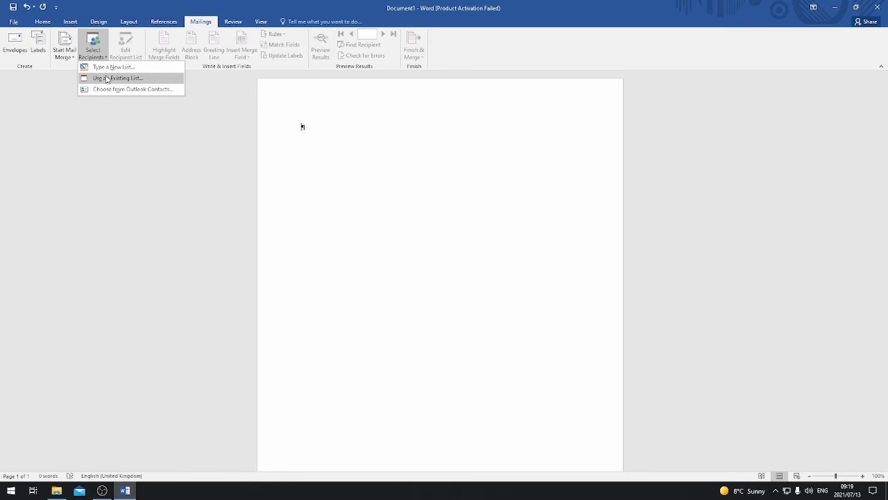
pyautogui.click(133, 83)
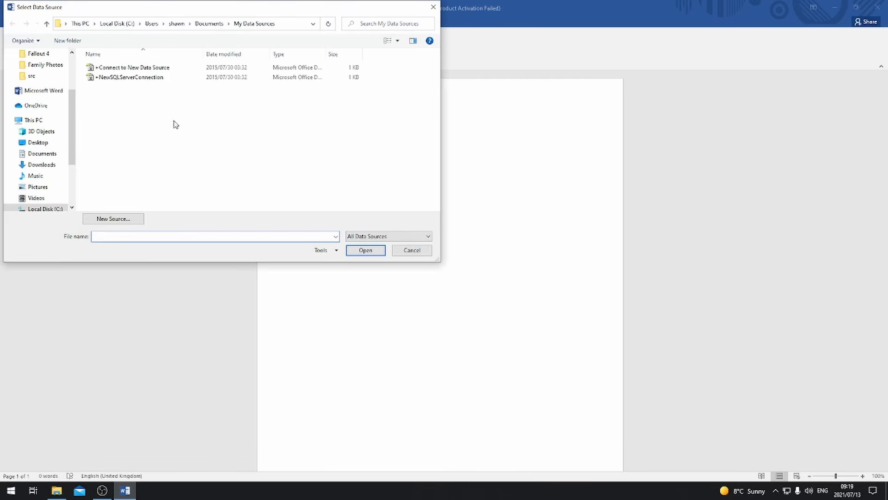
pyautogui.click(51, 143)
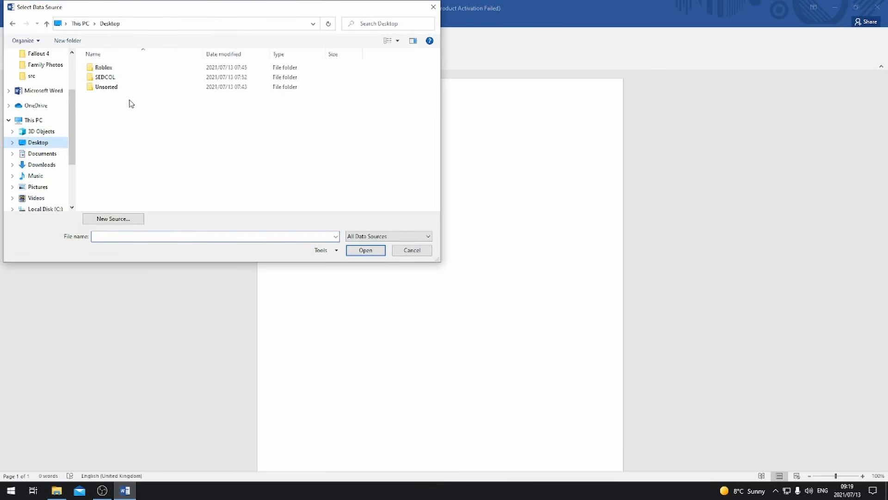
pyautogui.doubleClick(115, 76)
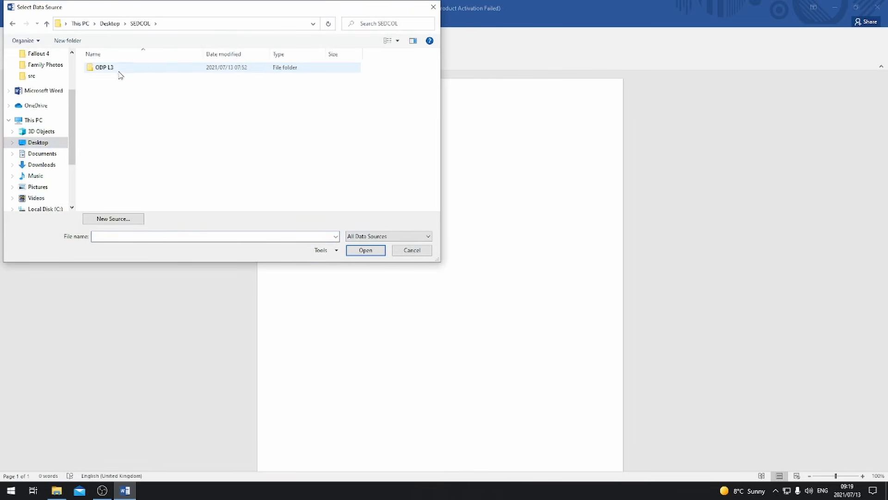
pyautogui.doubleClick(119, 69)
pyautogui.doubleClick(120, 70)
pyautogui.doubleClick(121, 71)
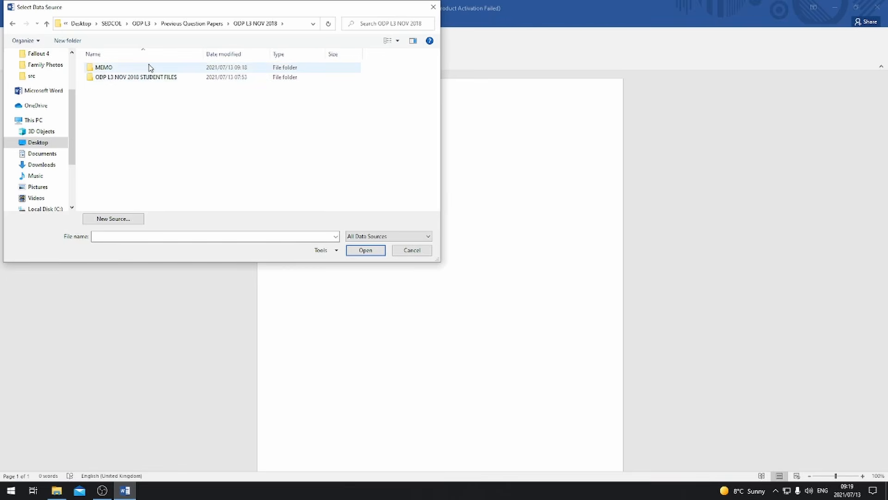
pyautogui.click(136, 70)
pyautogui.doubleClick(136, 70)
pyautogui.click(116, 68)
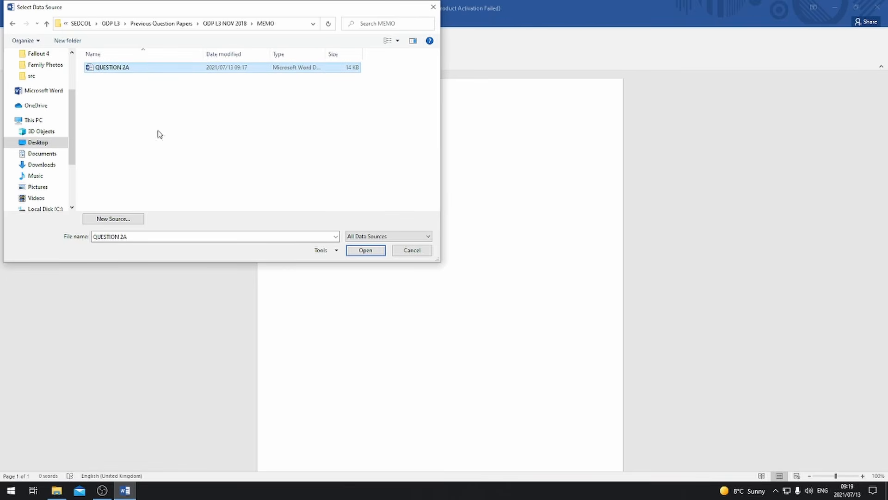
pyautogui.click(366, 250)
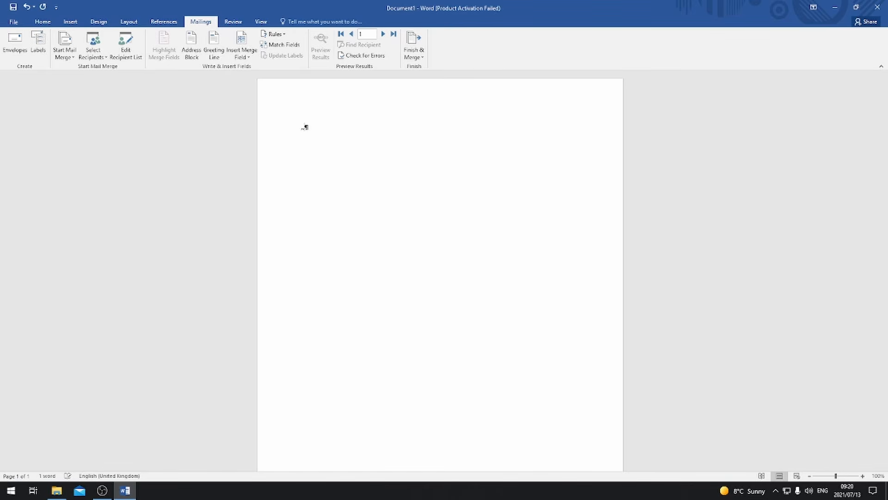
# Write <<PO BOX>> as plain text on the document's first line.
pyautogui.write('<<PO BOX>>')
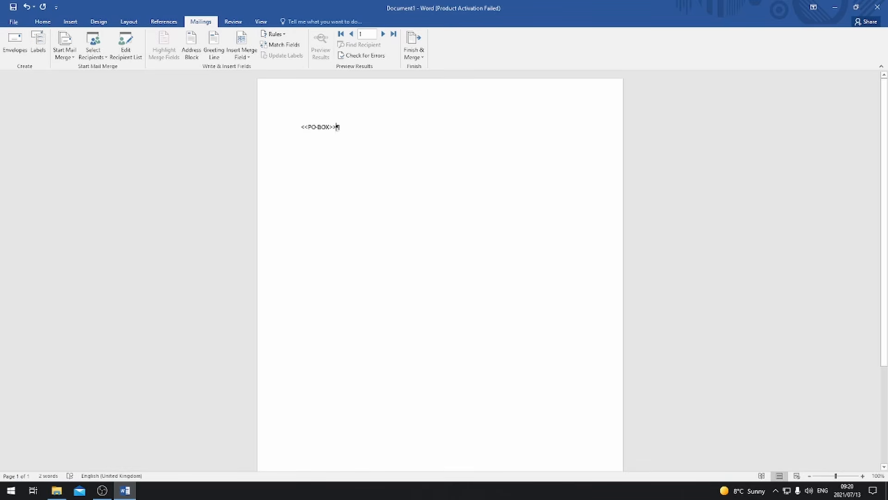
# Replace the typed PO BOX text with the PO_BOX merge field and write "Dear" below it, leaving one blank line between.
pyautogui.moveTo(340, 128); pyautogui.dragTo(268, 125)
pyautogui.press('Delete')
pyautogui.click(252, 58)
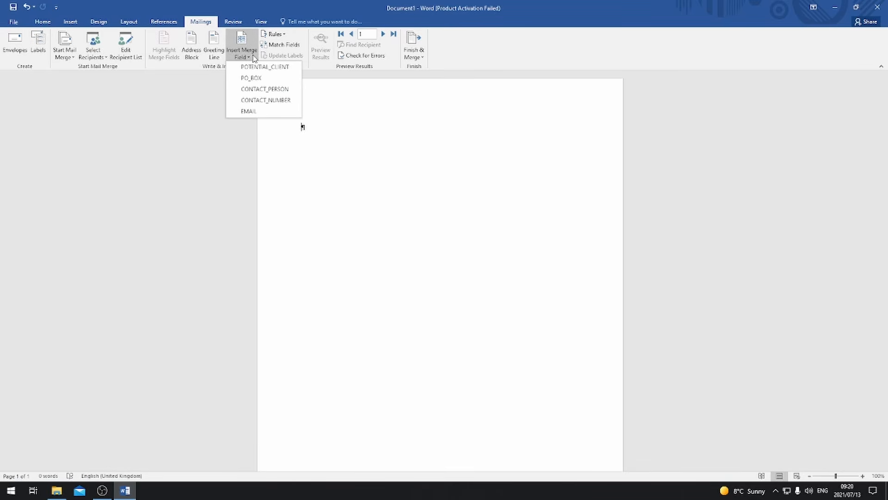
pyautogui.click(206, 90)
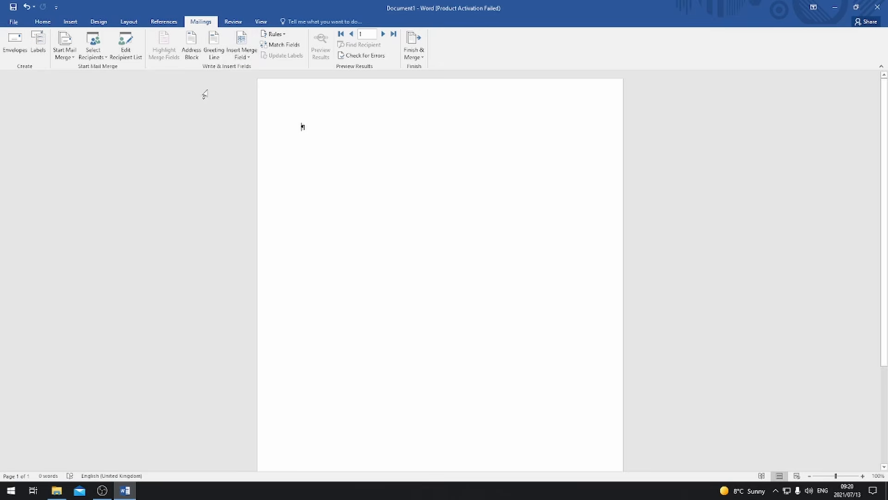
pyautogui.click(250, 60)
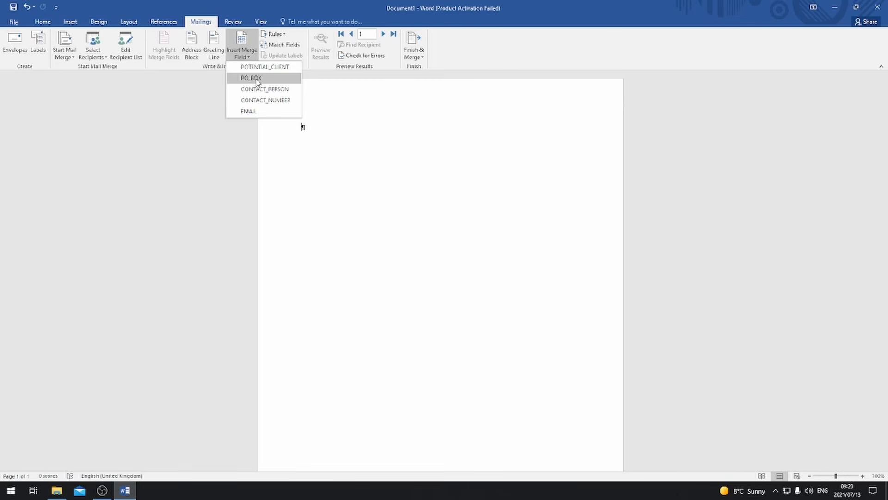
pyautogui.click(257, 79)
pyautogui.press('Return')
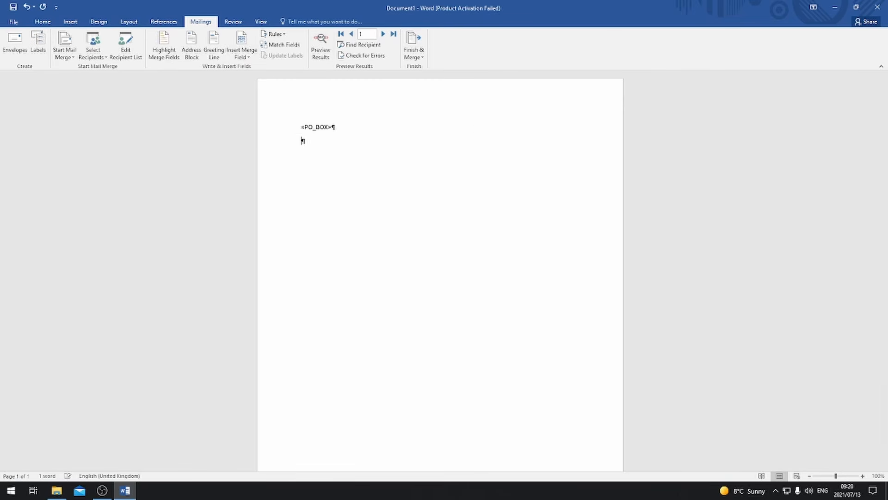
pyautogui.press('Return')
pyautogui.write('Dear')
# Remove the spacing after paragraphs throughout the whole document.
pyautogui.hotkey('ctrl', 'a')
pyautogui.click(43, 22)
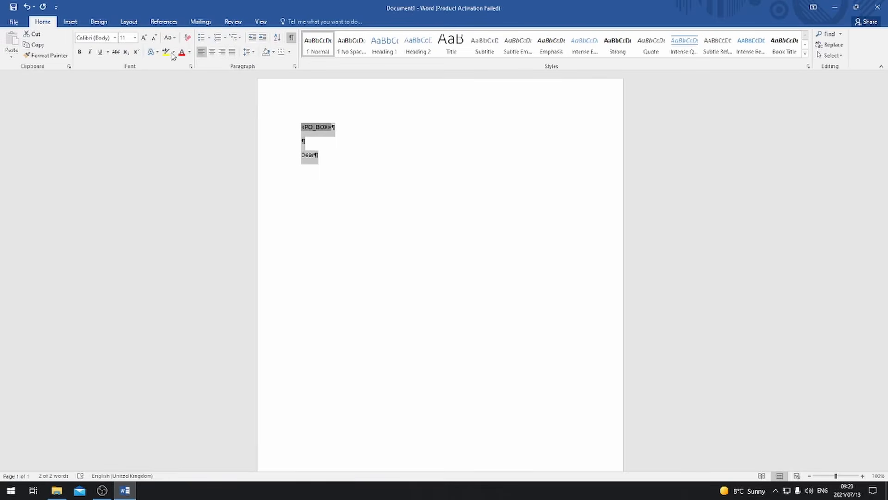
pyautogui.click(249, 51)
pyautogui.click(285, 131)
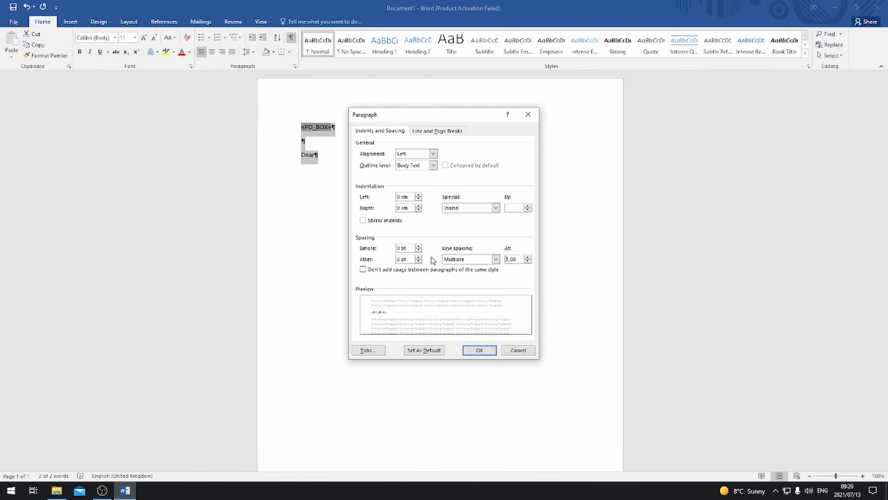
pyautogui.click(418, 261)
pyautogui.click(480, 350)
pyautogui.click(365, 207)
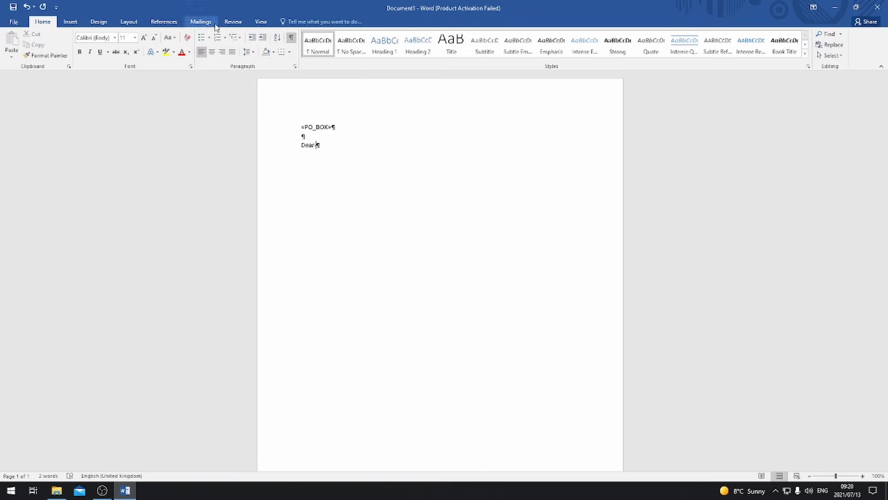
# Insert the POTENTIAL_CLIENT merge field after "Dear" in the salutation.
pyautogui.click(201, 22)
pyautogui.click(250, 56)
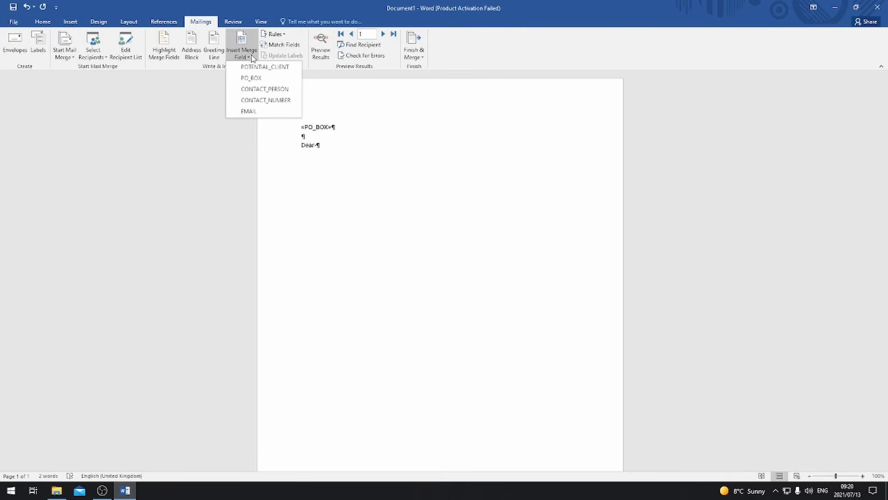
pyautogui.click(278, 67)
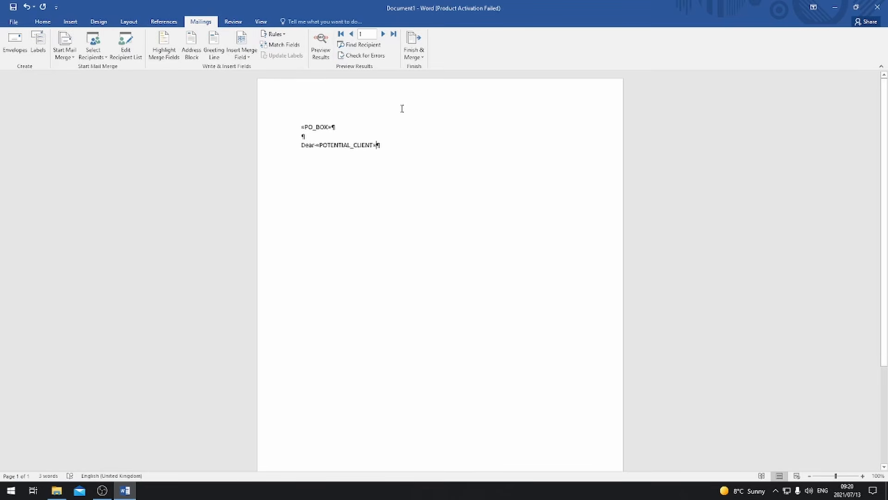
# Write the headings "SUPPORTING A YOUNG PARENT" and "START RIGHT: TEEN PREGNANCY PROGRAM" below the salutation, separated by blank lines.
pyautogui.press('Return')
pyautogui.press('Return')
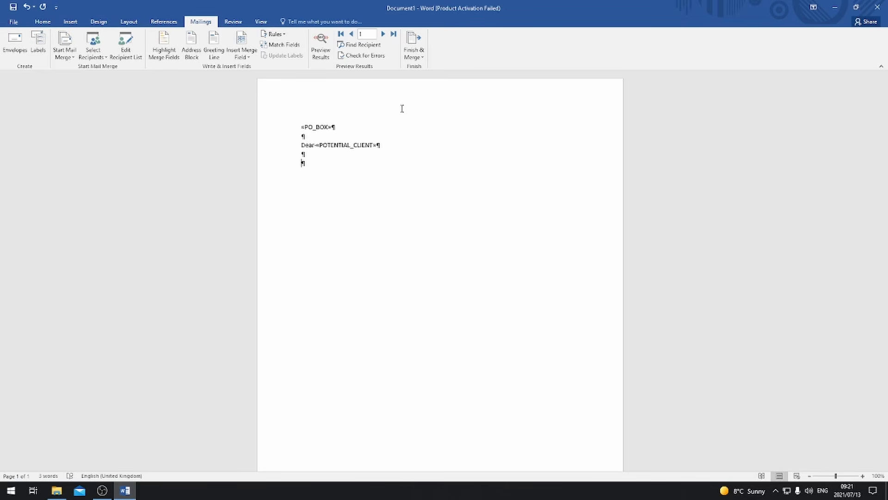
pyautogui.write('SUPPORTING A YOUNG PARENT')
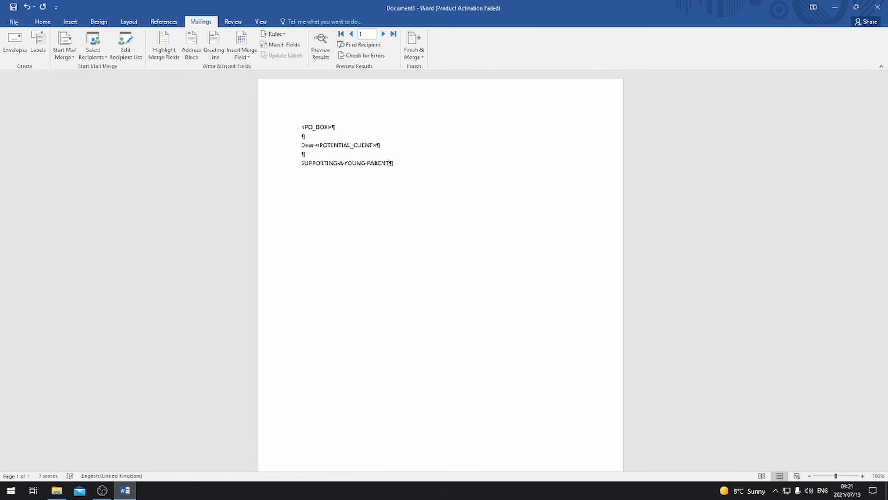
pyautogui.press('Return')
pyautogui.press('Return')
pyautogui.write('START RIGHT: TEEN PREGNANCY P')
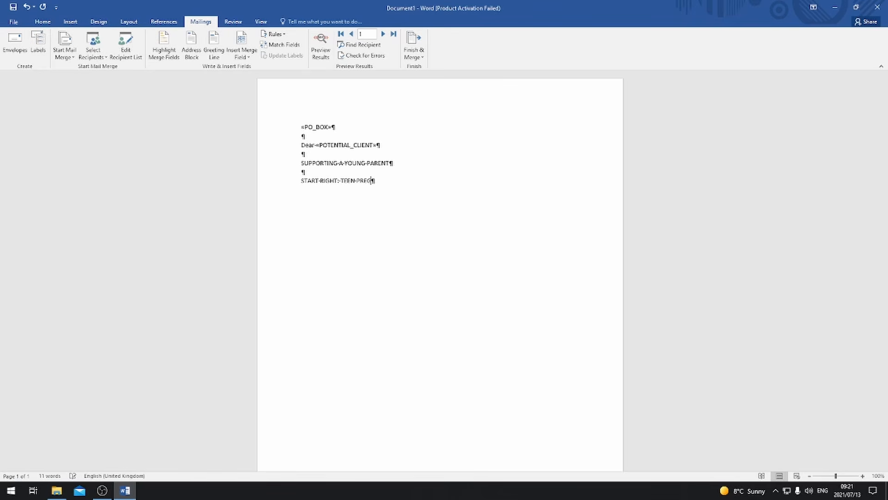
pyautogui.write('ROGRAMM')
pyautogui.press('BackSpace')
# Write the opening paragraph beginning "It is to remember that a pregnant and parenting teenager" beneath the headings, followed by a blank line.
pyautogui.press('Return')
pyautogui.press('Return')
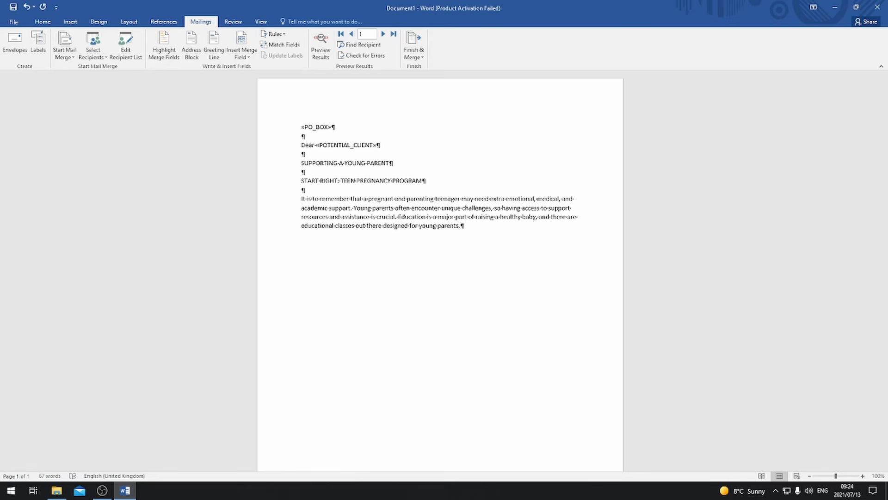
pyautogui.press('Return')
pyautogui.press('Return')
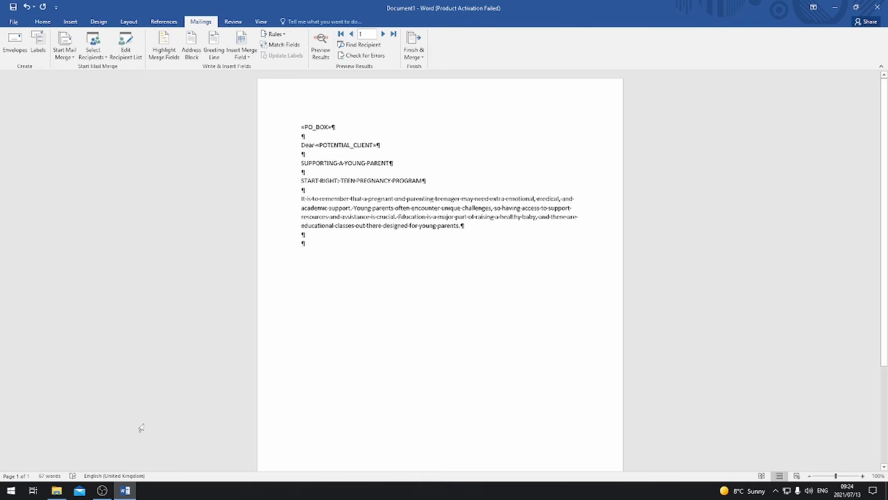
# Open the Program document from the ODP L3 NOV 2018 STUDENT FILES folder and enable editing in it.
pyautogui.click(56, 490)
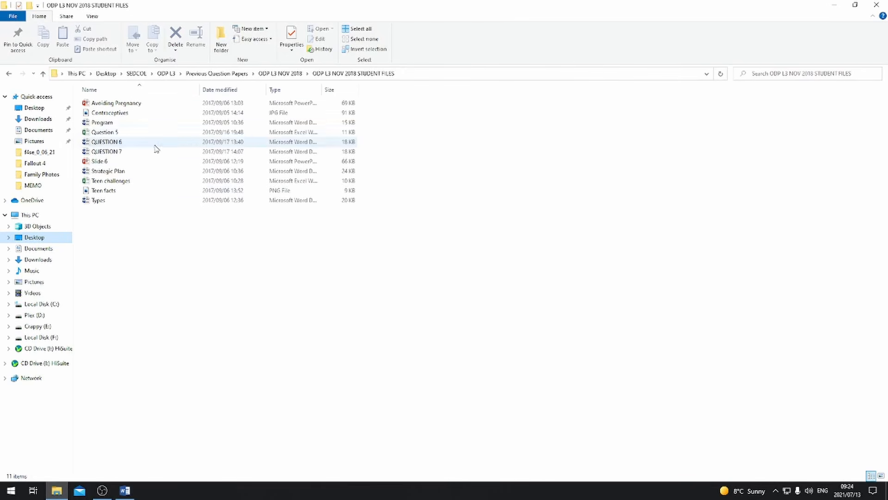
pyautogui.click(136, 126)
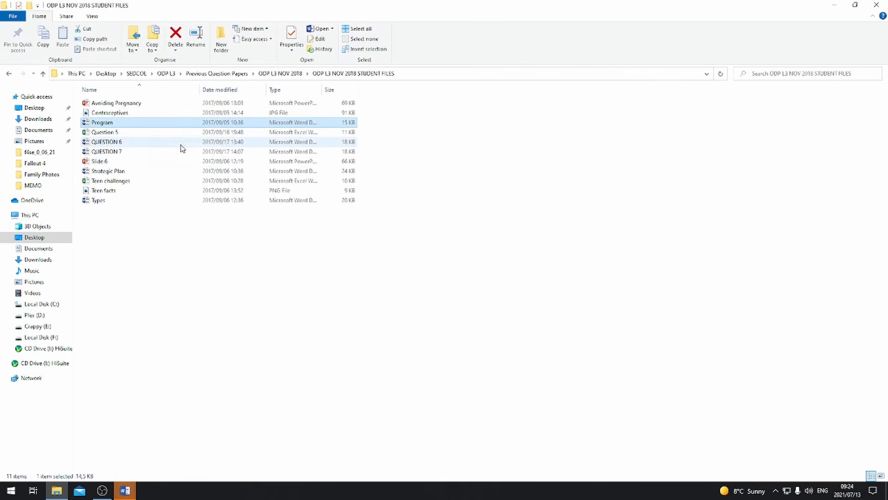
pyautogui.click(124, 490)
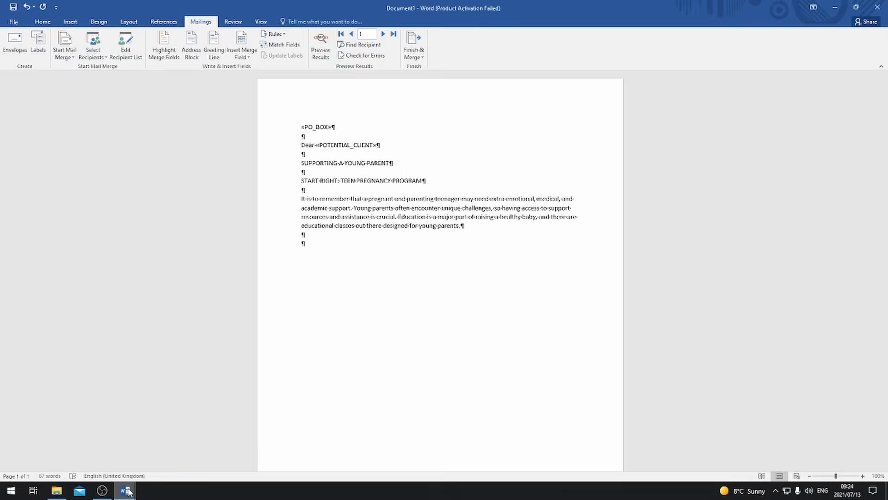
pyautogui.click(173, 456)
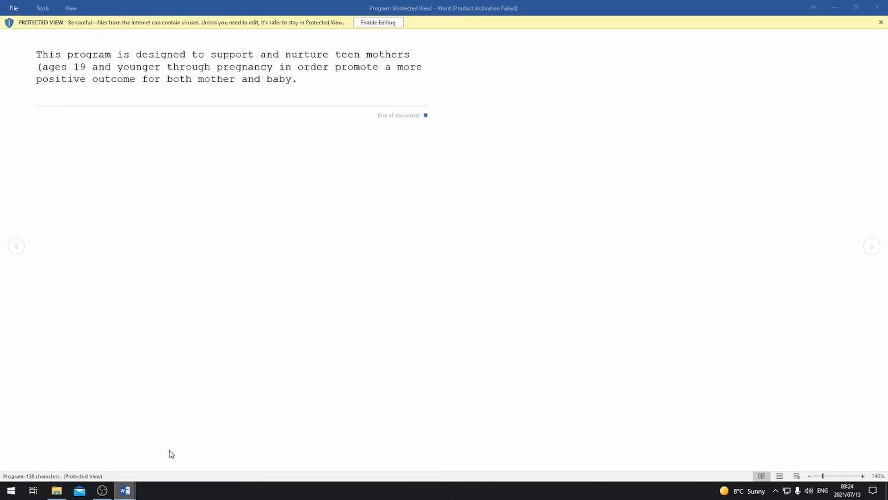
pyautogui.click(379, 23)
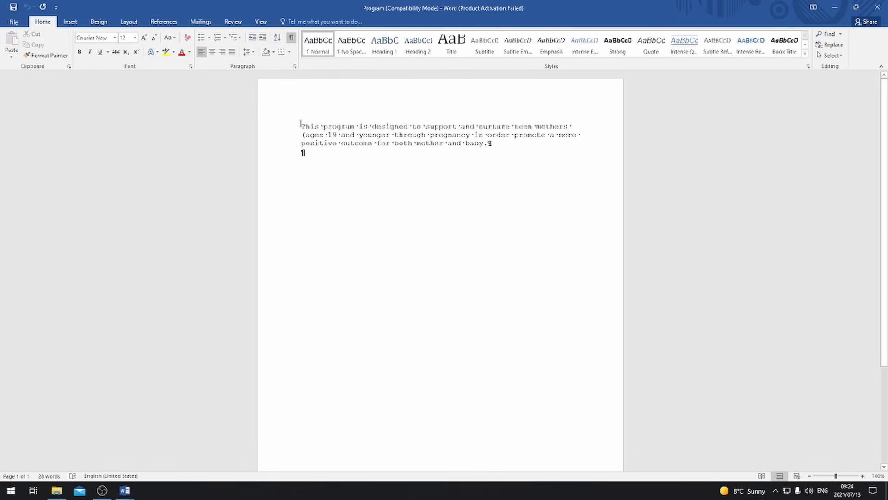
# Copy the paragraph from the Program document and paste it at the end of the merge letter in Document1.
pyautogui.moveTo(300, 124); pyautogui.dragTo(492, 143)
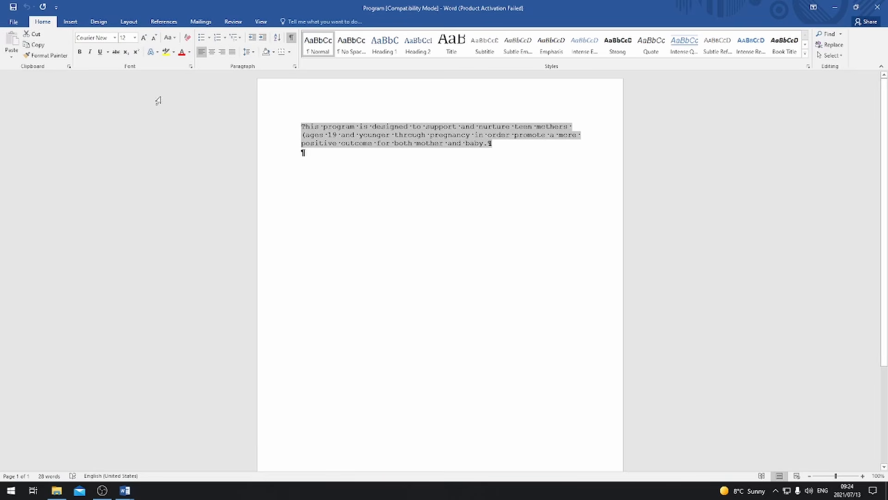
pyautogui.click(37, 45)
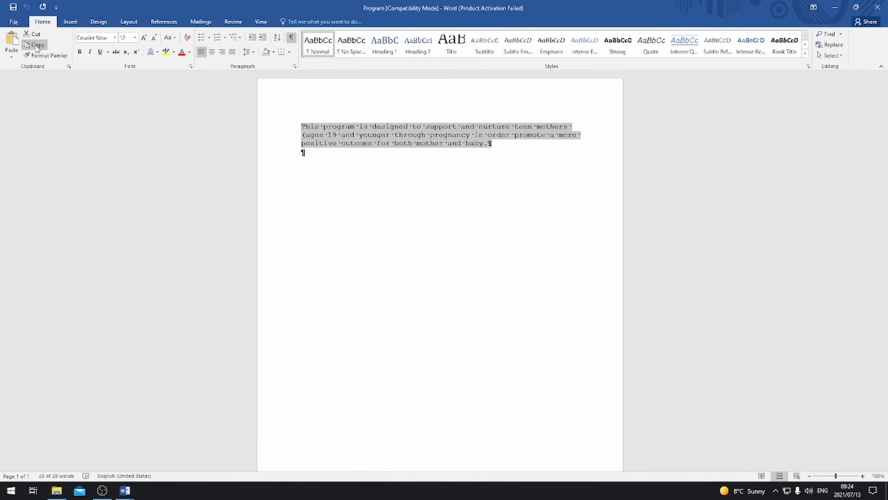
pyautogui.click(125, 491)
pyautogui.click(94, 443)
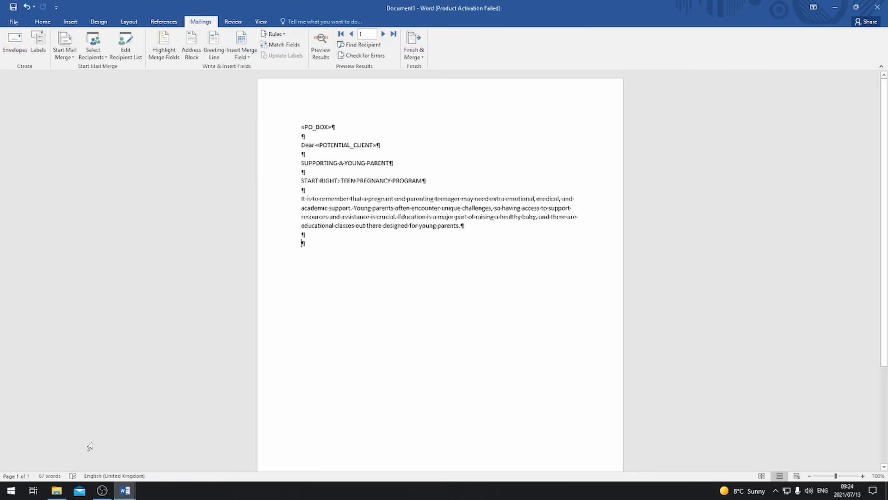
pyautogui.click(45, 26)
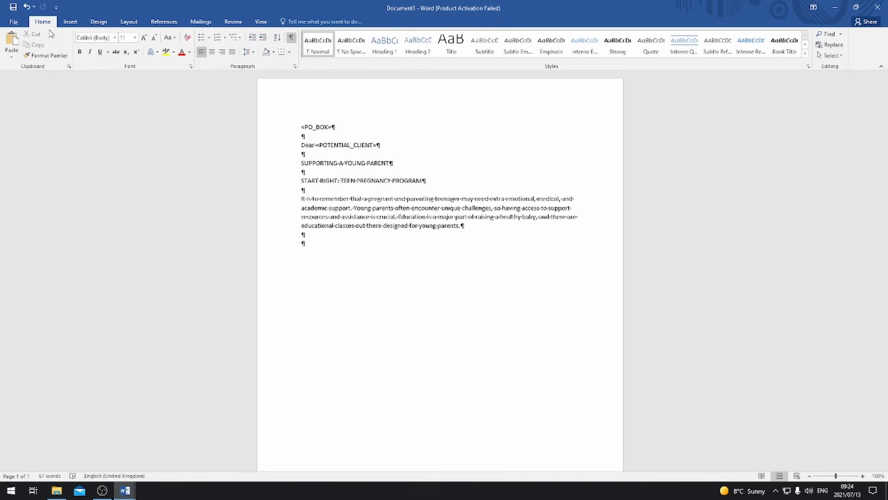
pyautogui.click(14, 43)
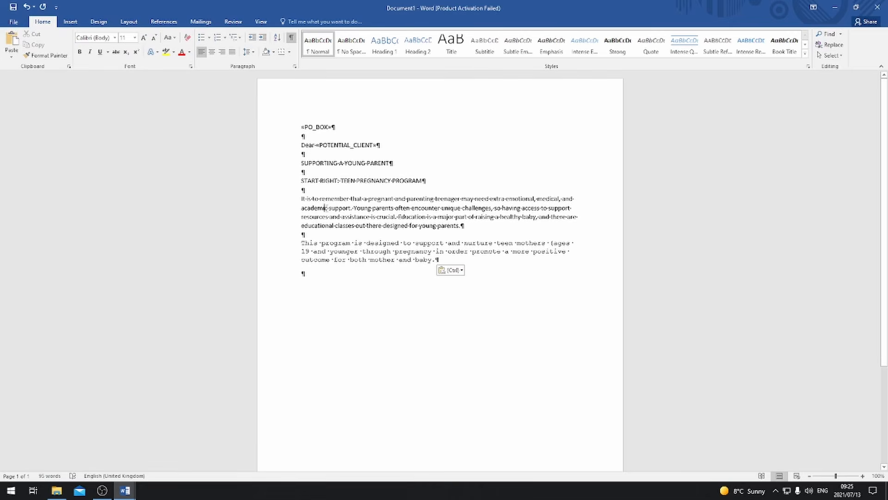
# Format all of the letter's text as Arial, size 12.
pyautogui.click(353, 173)
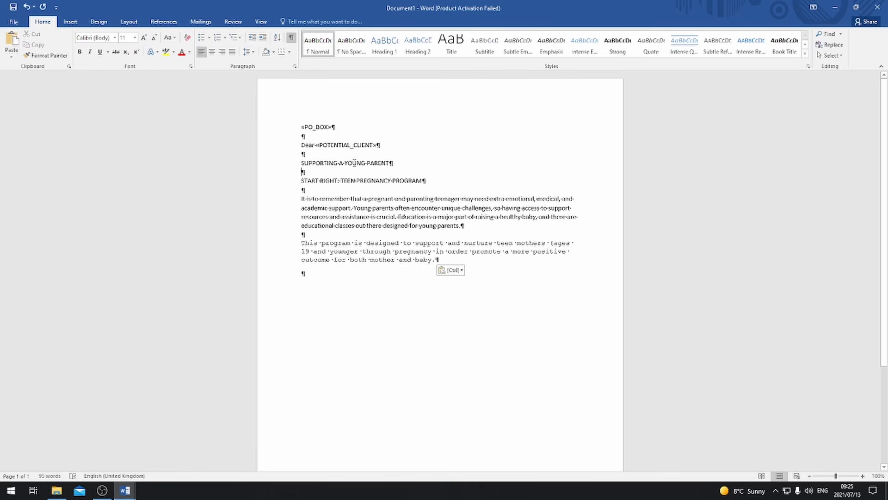
pyautogui.click(329, 128)
pyautogui.click(352, 285)
pyautogui.hotkey('ctrl', 'a')
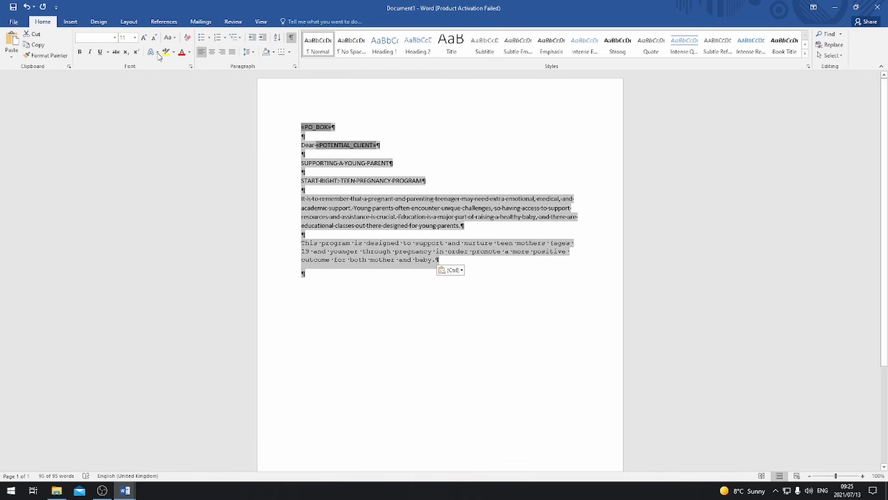
pyautogui.click(135, 38)
pyautogui.click(126, 85)
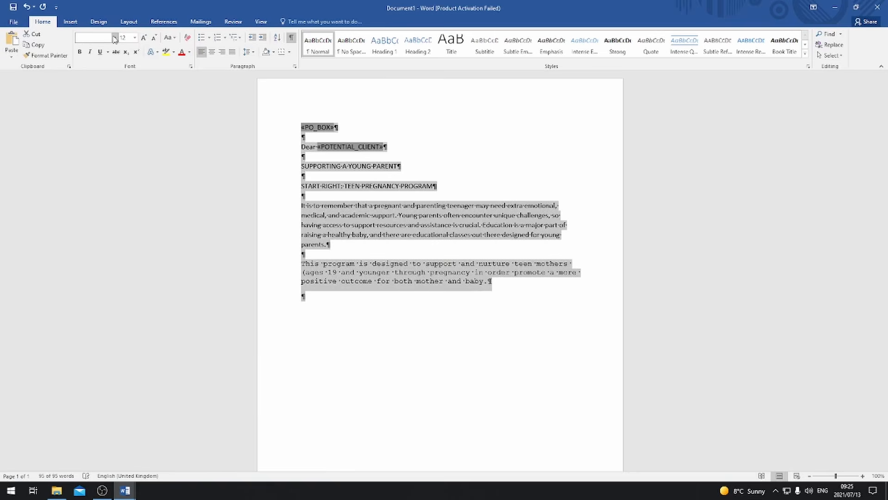
pyautogui.click(114, 38)
pyautogui.click(110, 93)
pyautogui.click(357, 278)
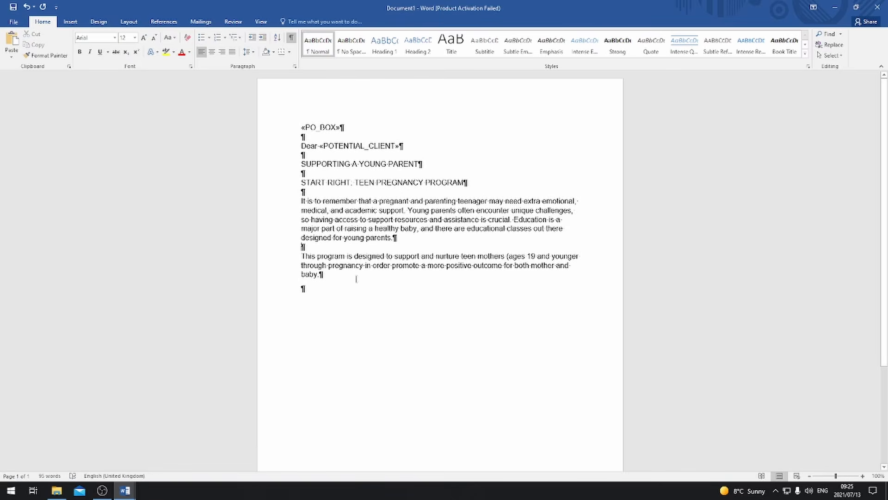
# Set the whole letter to 1.0 line spacing and remove the spacing after its paragraphs.
pyautogui.hotkey('ctrl', 'a')
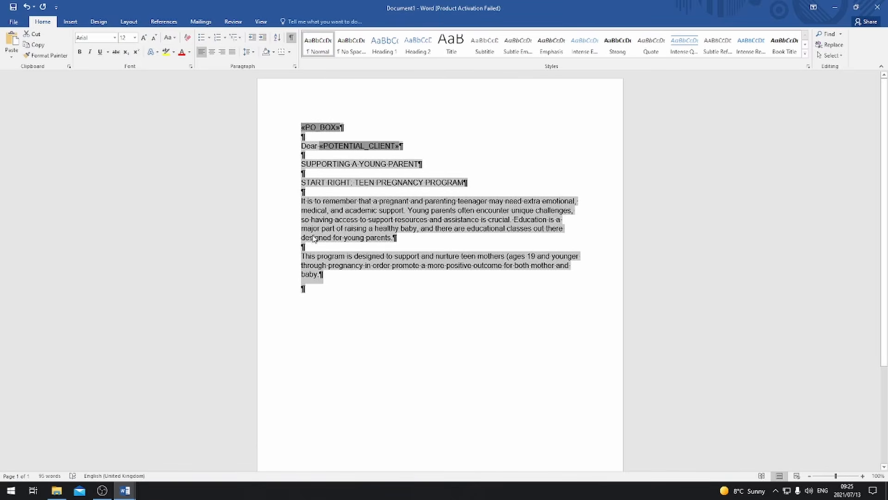
pyautogui.click(248, 52)
pyautogui.click(259, 65)
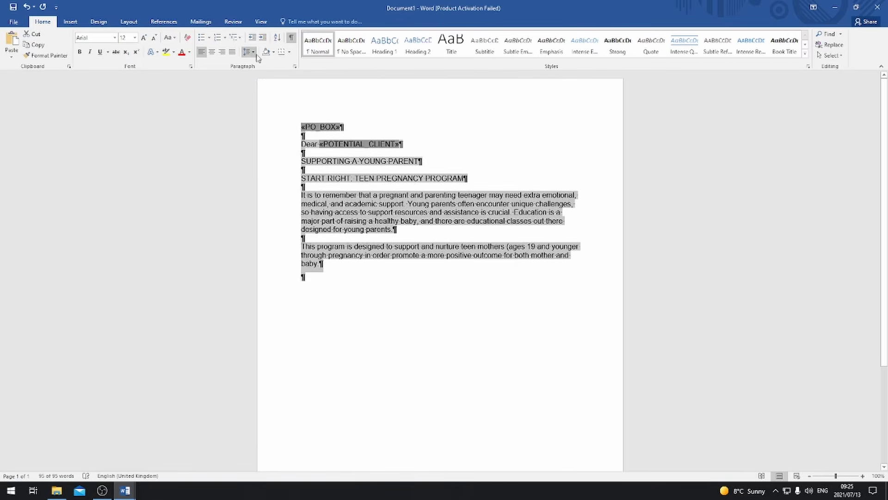
pyautogui.click(248, 52)
pyautogui.click(276, 135)
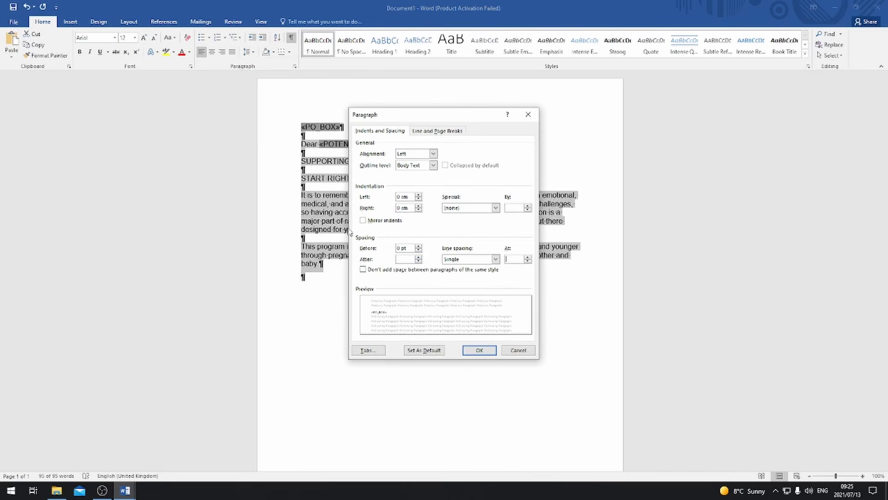
pyautogui.click(418, 262)
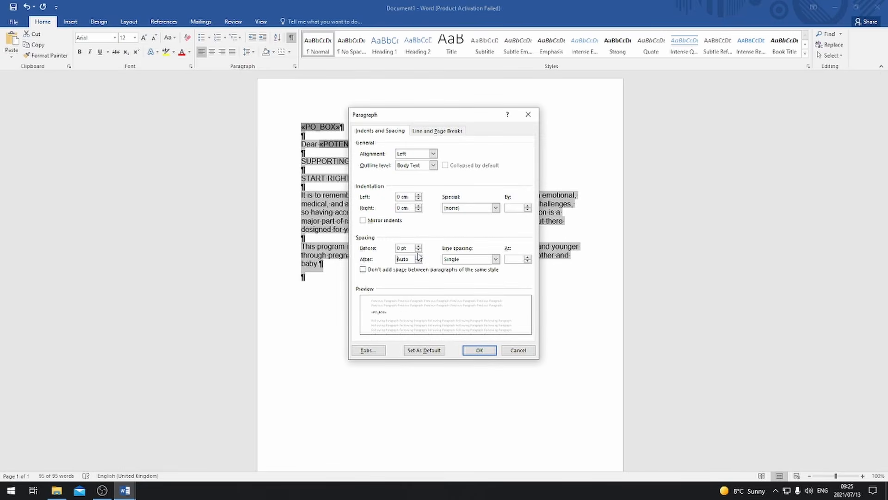
pyautogui.click(418, 261)
pyautogui.click(468, 350)
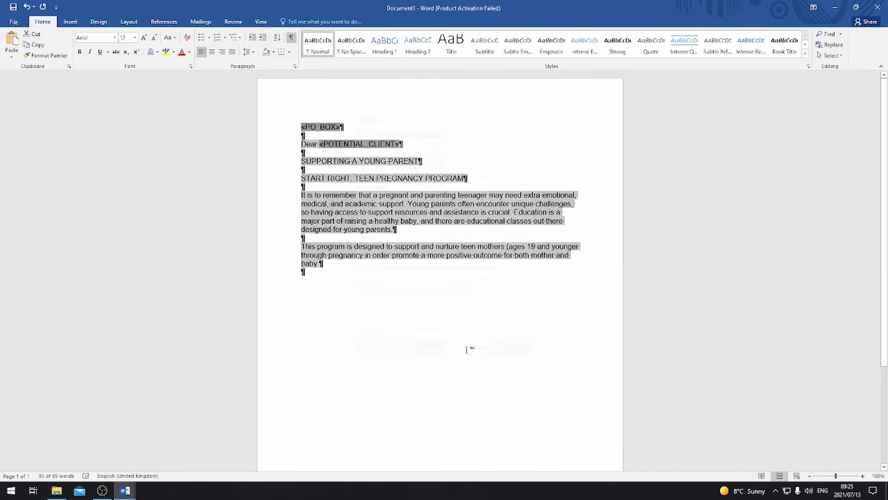
# Add the list of teen pregnancy support services, the enrolment sentence and the "please contact:" line below the pasted program paragraph.
pyautogui.click(395, 283)
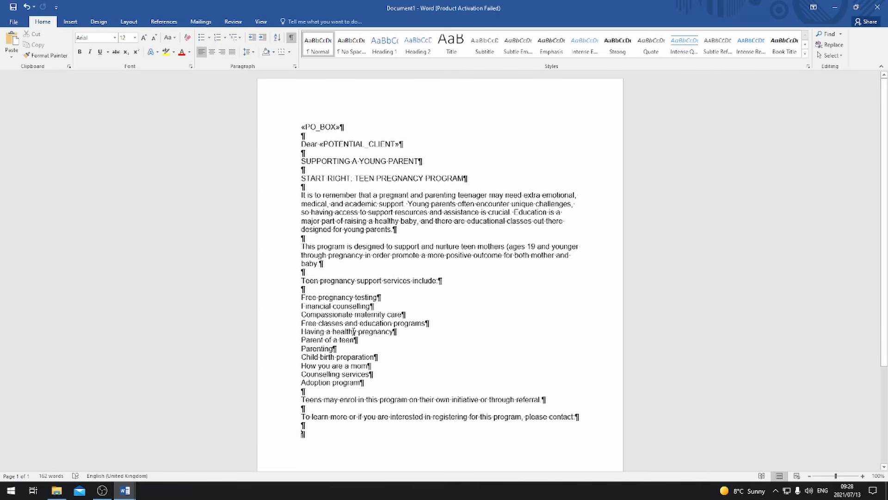
pyautogui.scroll(-2, 330, 368)
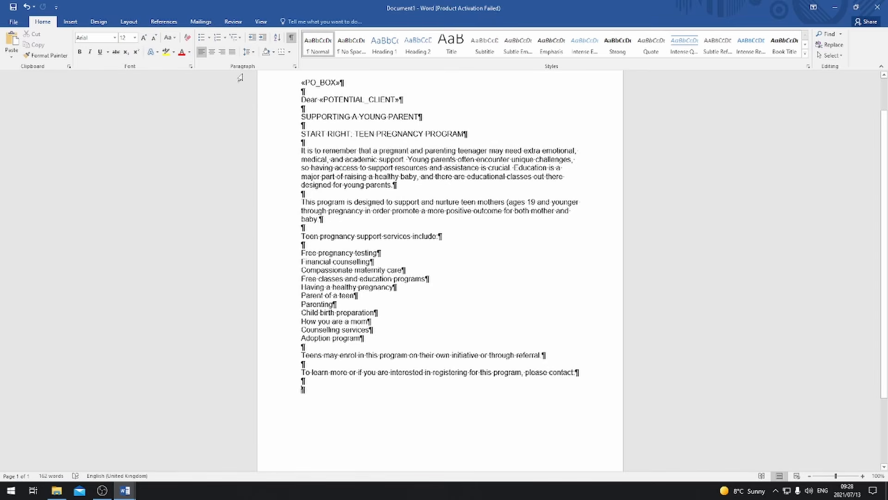
# End the letter with the CONTACT_PERSON merge field followed by "at", and the CONTACT_NUMBER and EMAIL merge fields separated by a slash below it.
pyautogui.click(201, 22)
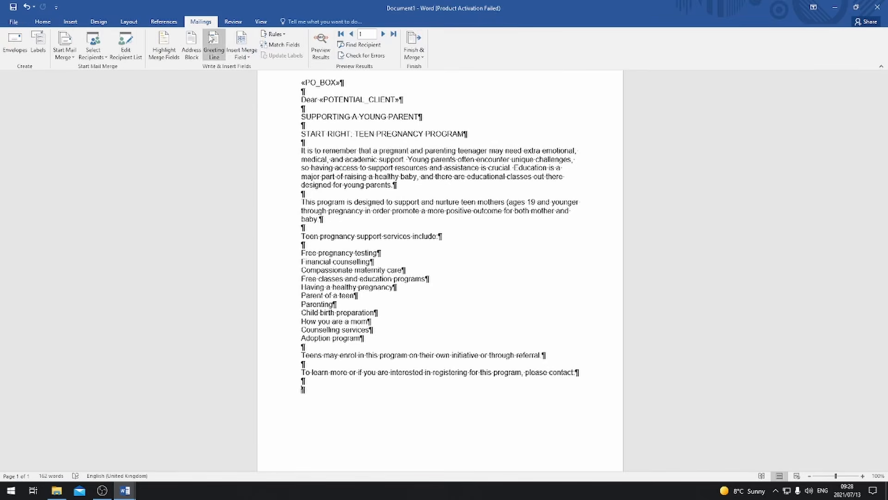
pyautogui.click(253, 59)
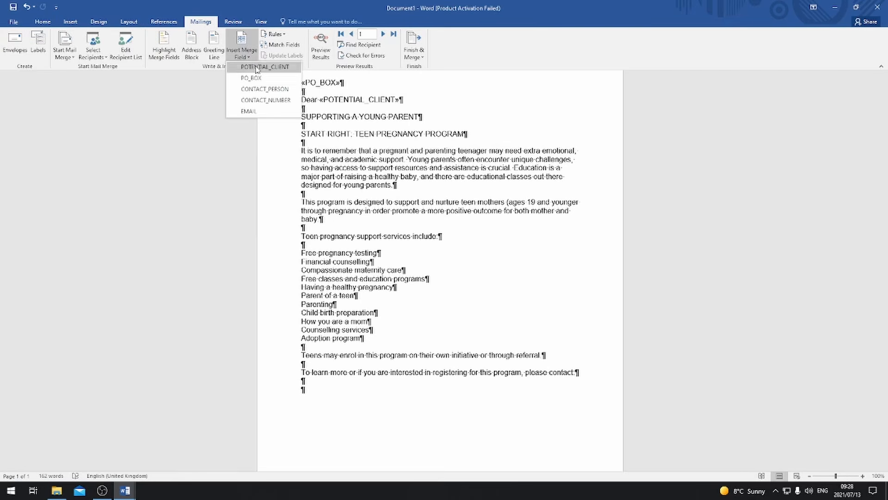
pyautogui.click(264, 91)
pyautogui.write('at')
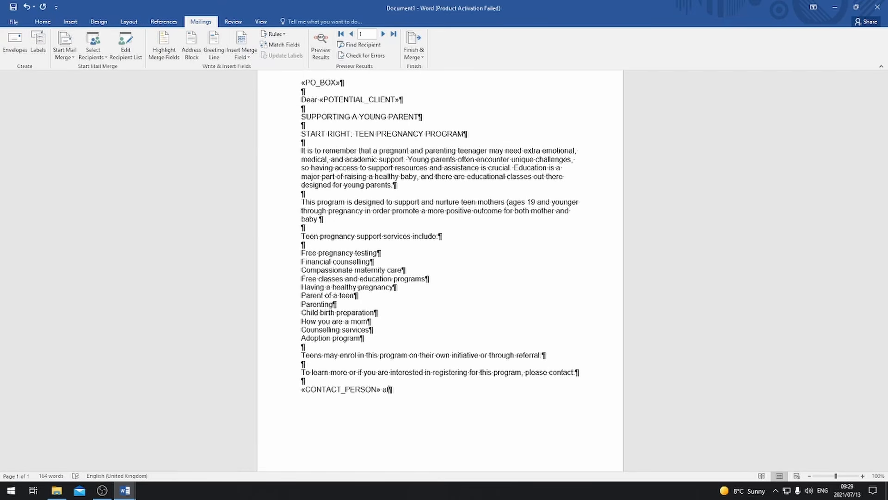
pyautogui.click(245, 58)
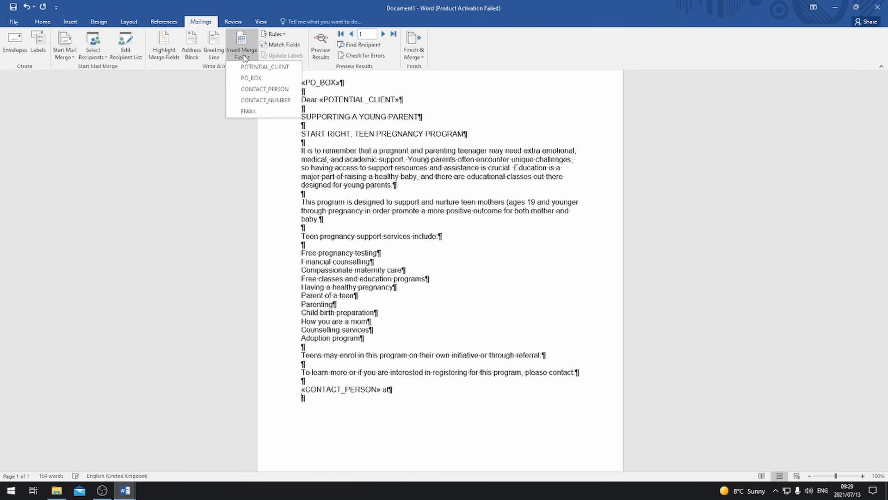
pyautogui.click(274, 102)
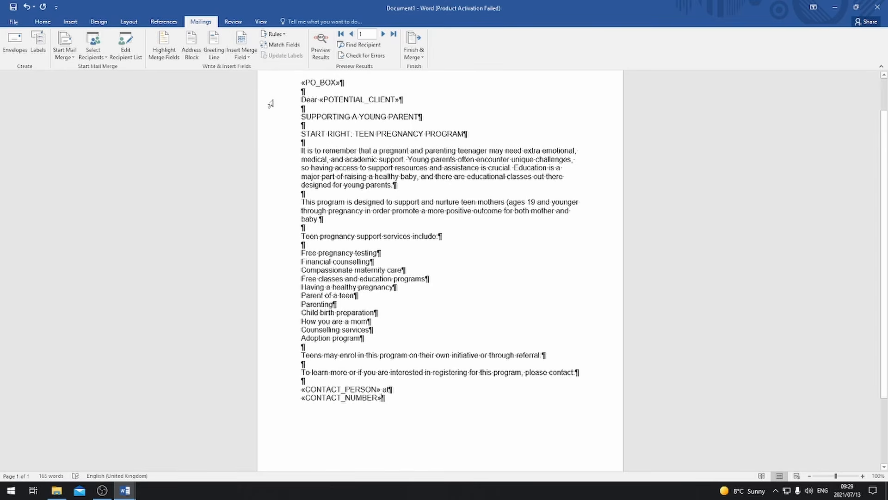
pyautogui.write('/')
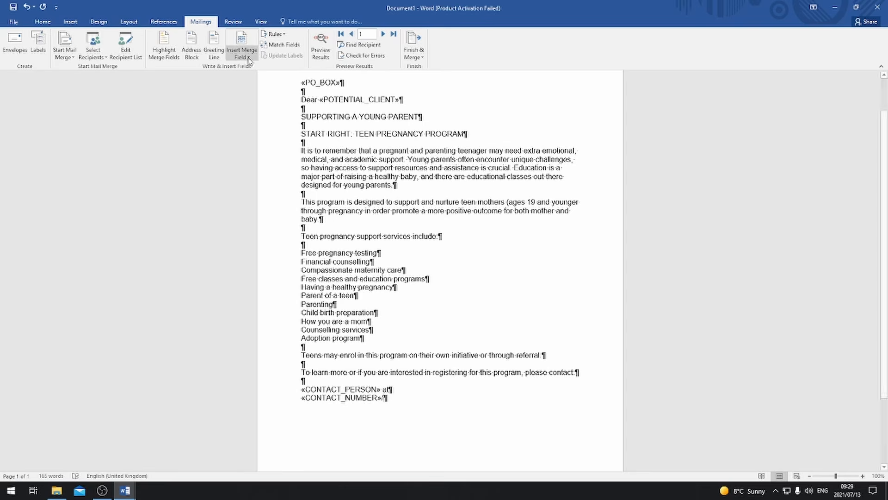
pyautogui.click(243, 54)
pyautogui.click(258, 111)
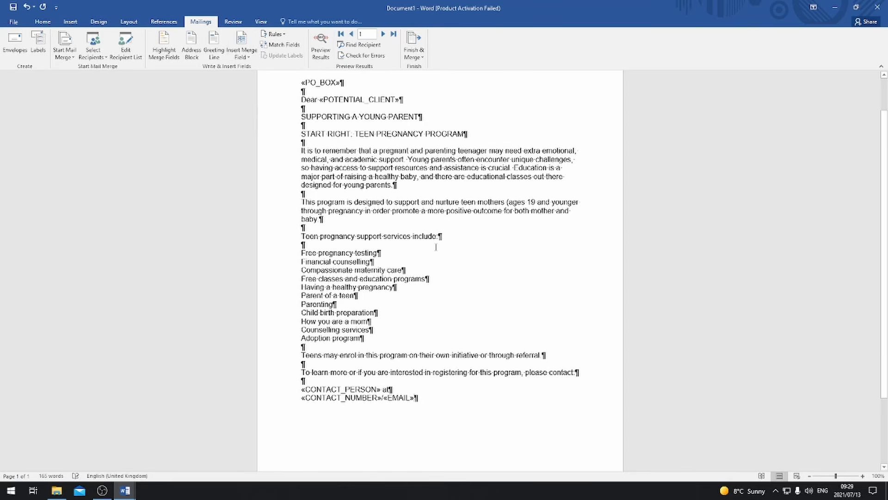
pyautogui.scroll(2, 447, 270)
pyautogui.scroll(-2, 448, 270)
pyautogui.moveTo(348, 83); pyautogui.dragTo(303, 83)
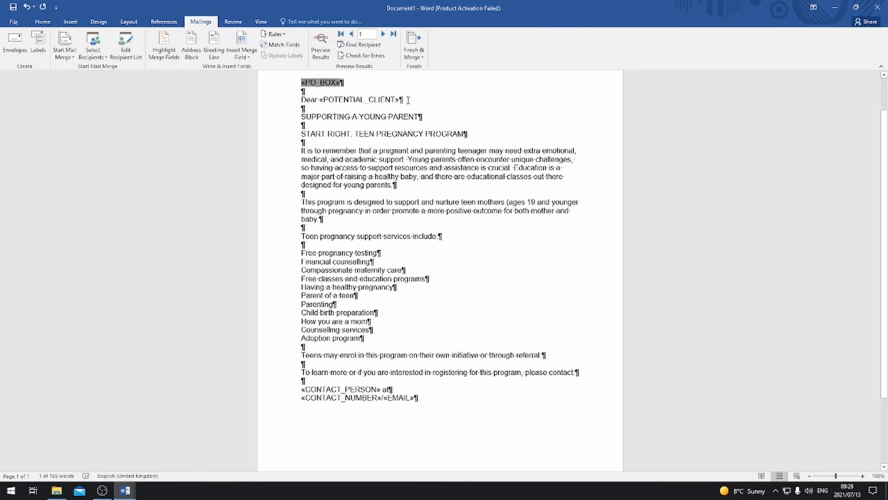
pyautogui.moveTo(407, 99); pyautogui.dragTo(320, 99)
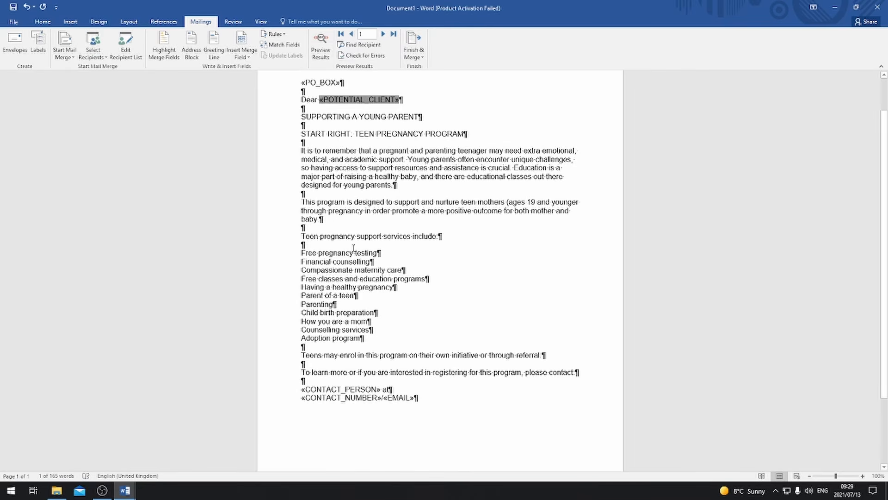
pyautogui.click(438, 397)
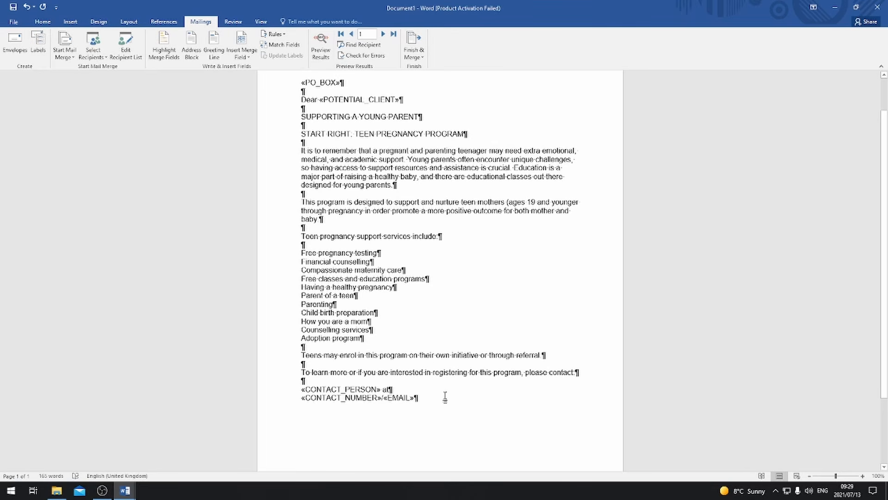
# Add a page header with the 13-digit identification number on the first line and "QUESTION 2B" on the second.
pyautogui.scroll(2, 444, 396)
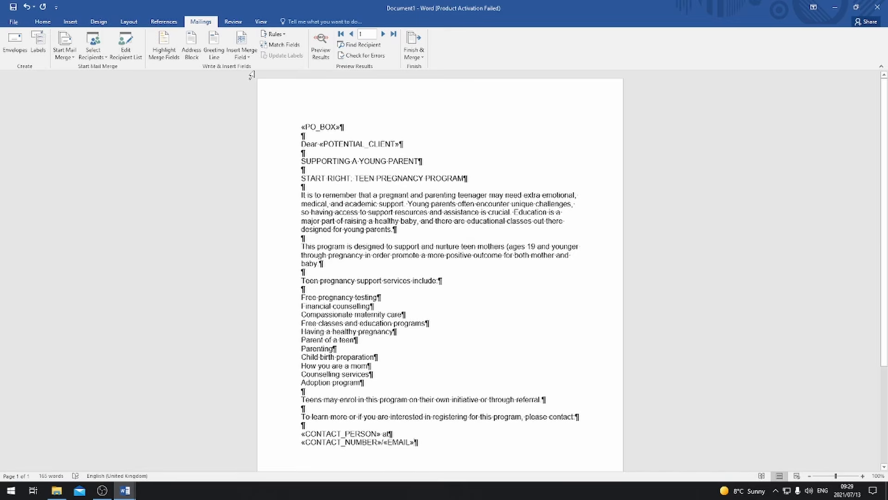
pyautogui.click(70, 21)
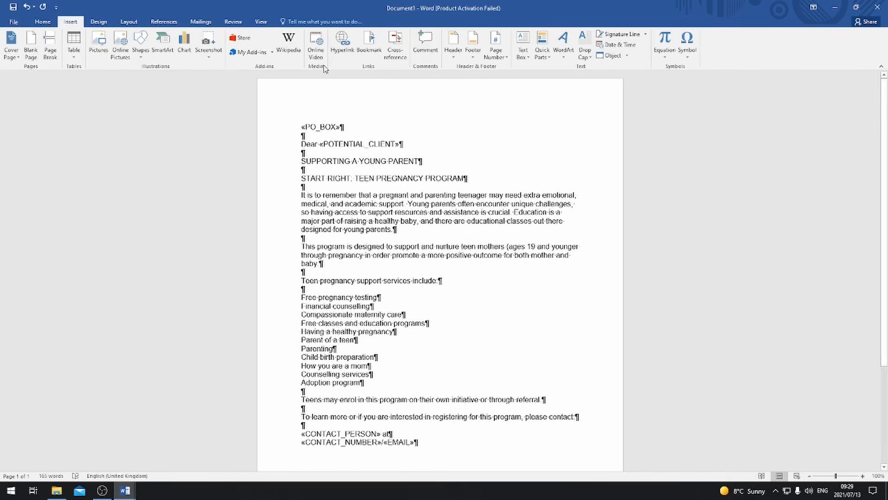
pyautogui.click(453, 43)
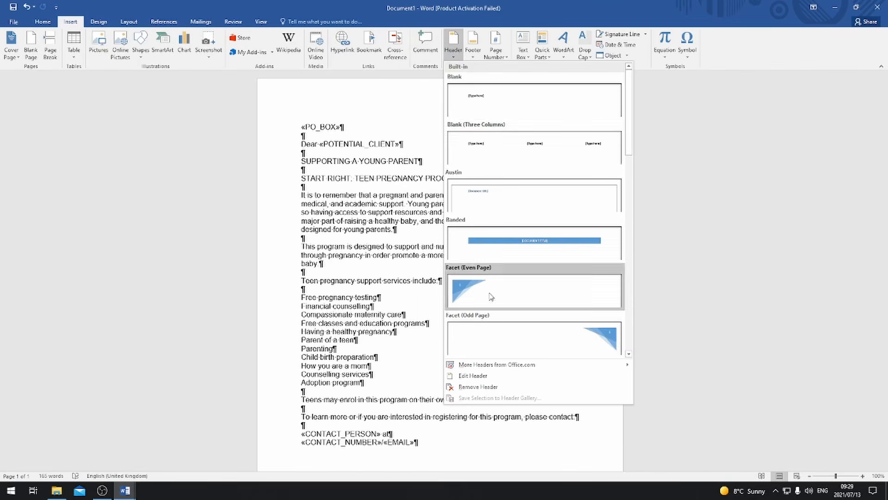
pyautogui.click(473, 375)
pyautogui.write('123')
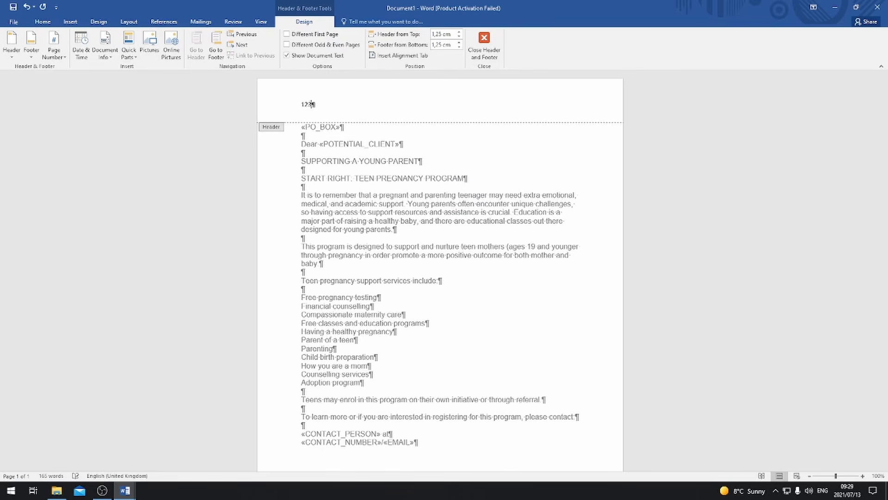
pyautogui.write('4567890123 ')
pyautogui.write('QUESTIO')
pyautogui.write('N 28')
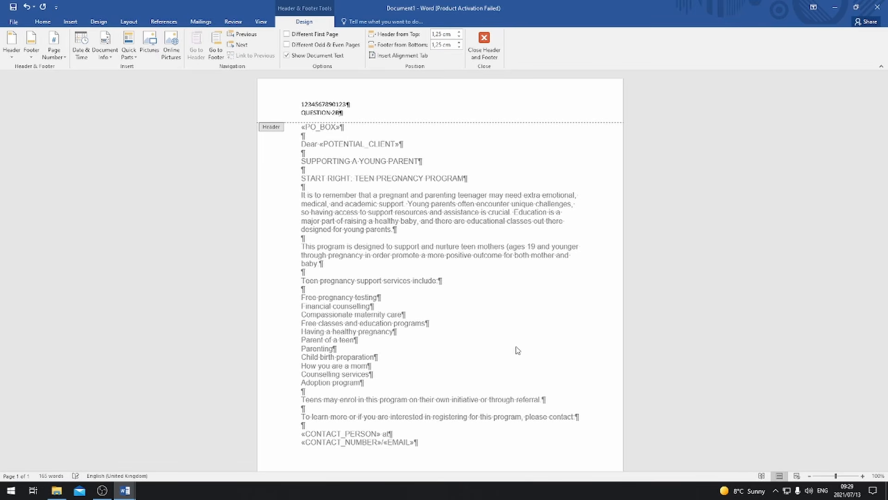
pyautogui.click(482, 45)
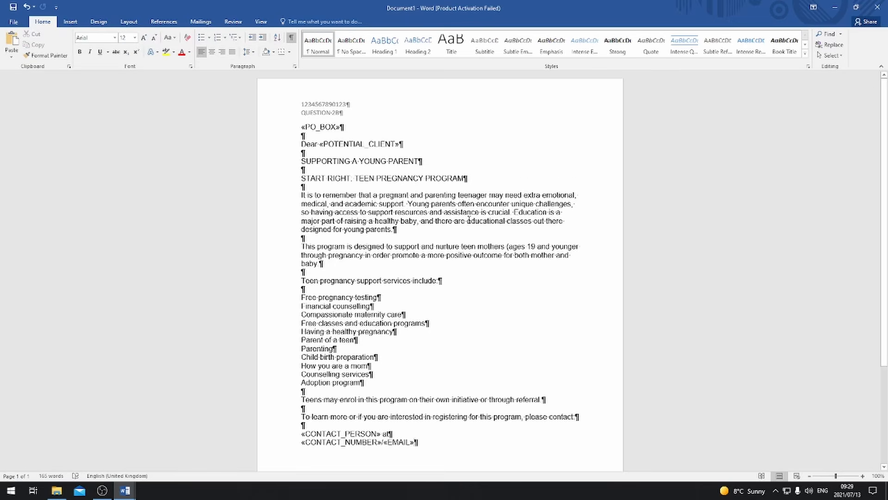
# Make the headings SUPPORTING A YOUNG PARENT and START RIGHT: TEEN PREGNANCY PROGRAM bold, centred and size 18.
pyautogui.scroll(-1, 468, 219)
pyautogui.scroll(1, 455, 199)
pyautogui.moveTo(469, 179); pyautogui.dragTo(289, 160)
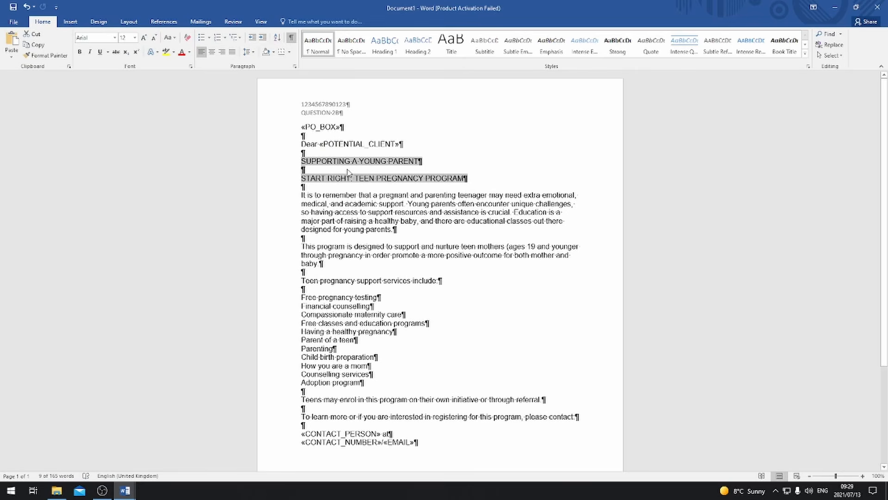
pyautogui.click(79, 52)
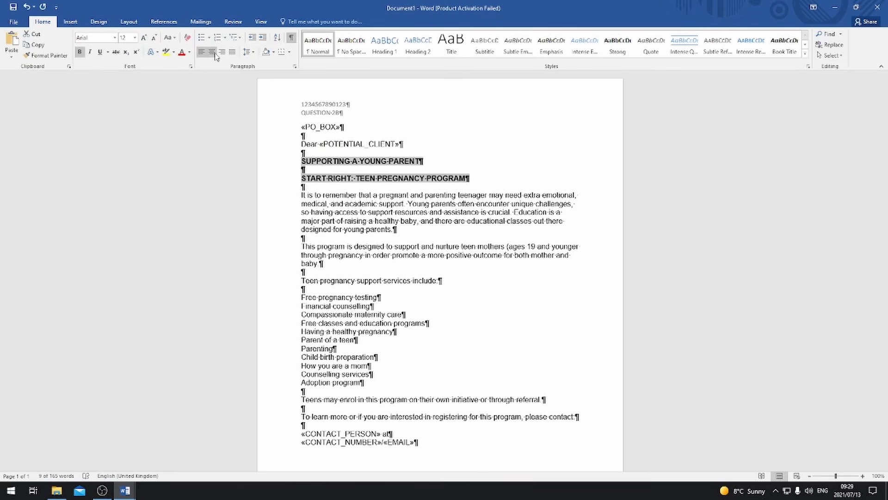
pyautogui.click(215, 55)
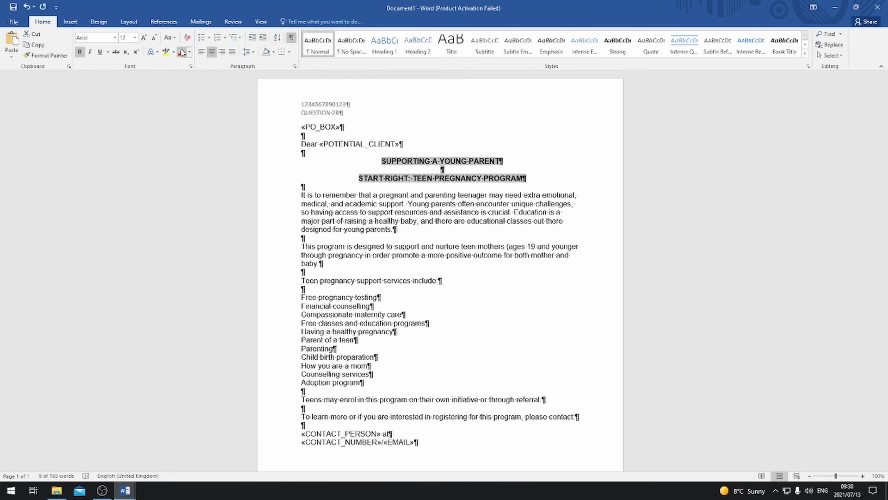
pyautogui.click(135, 38)
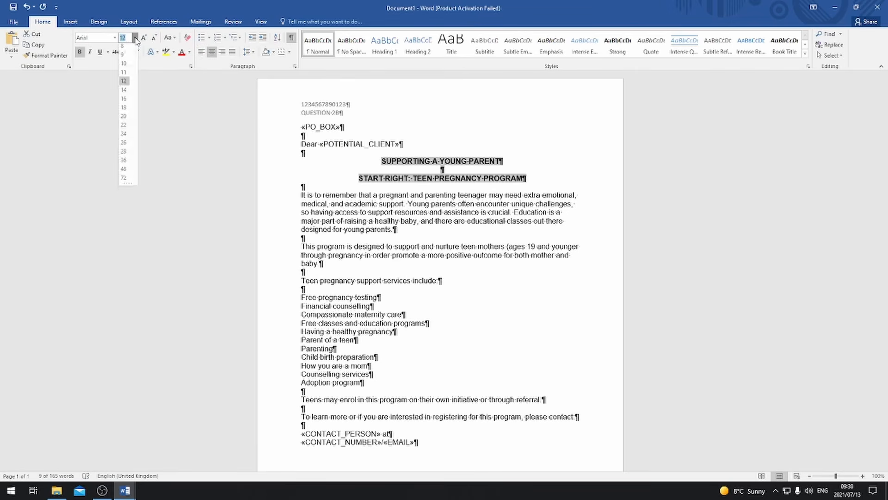
pyautogui.click(124, 113)
pyautogui.click(358, 217)
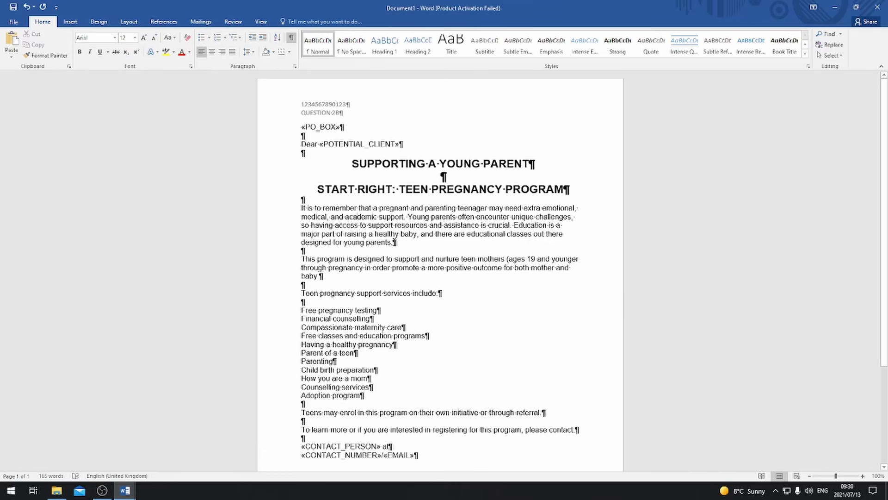
# Apply a hanging indent of 1,27 cm to the paragraph beginning "It is to remember that a pregnant".
pyautogui.moveTo(400, 244); pyautogui.dragTo(296, 209)
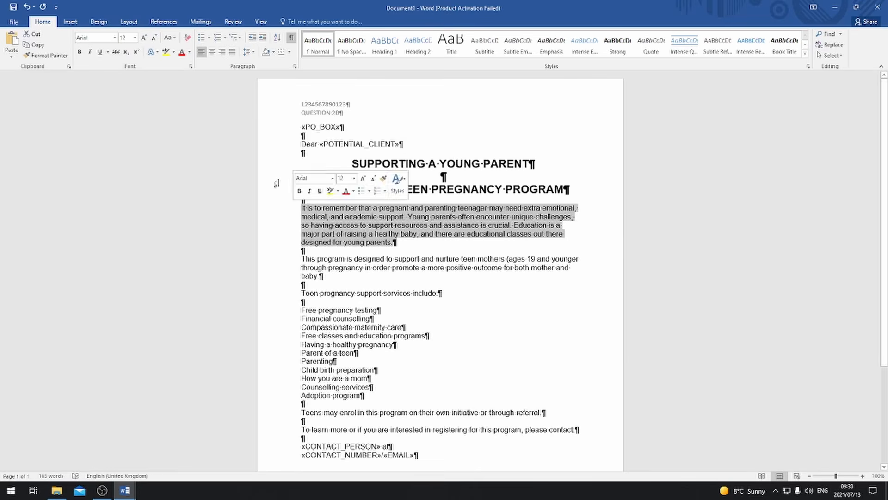
pyautogui.click(294, 66)
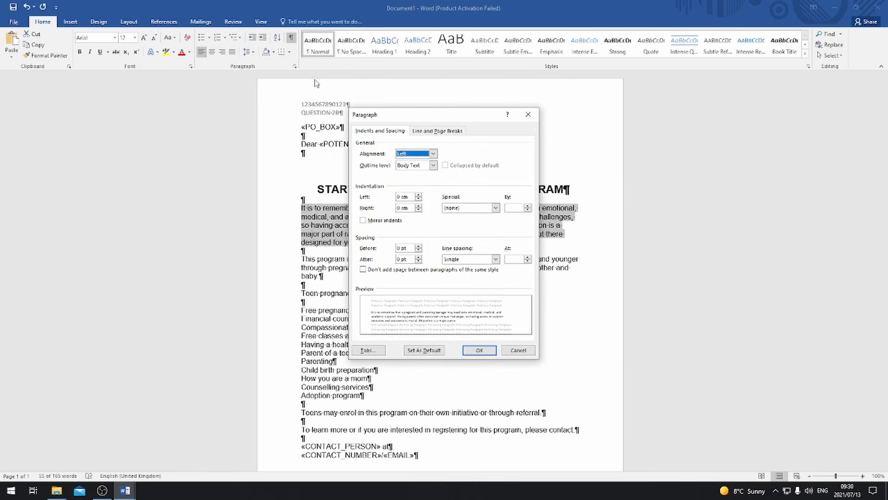
pyautogui.moveTo(397, 115); pyautogui.dragTo(504, 93)
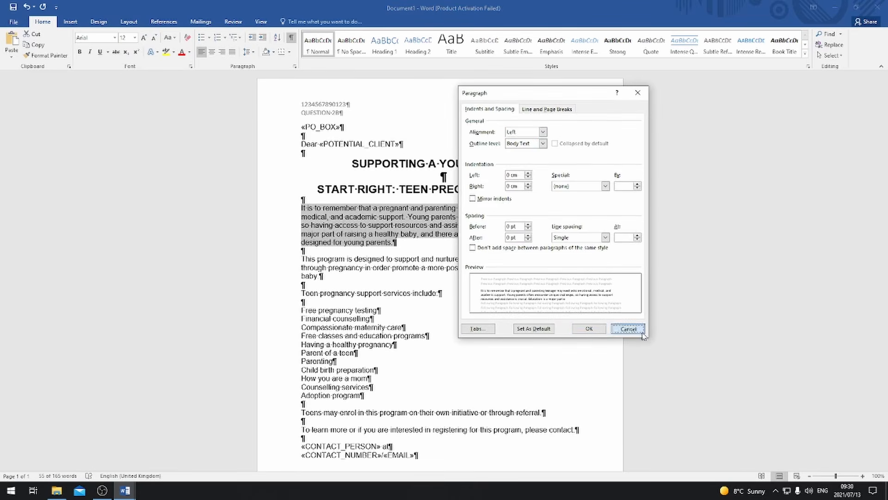
pyautogui.click(624, 330)
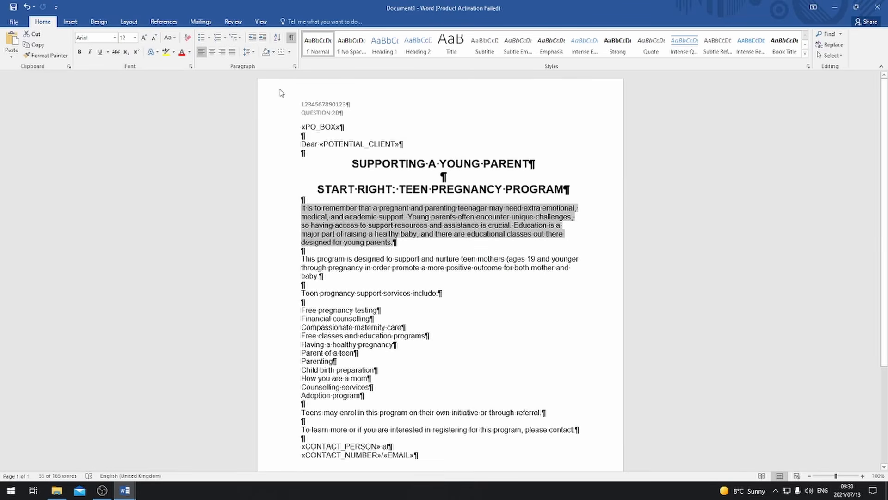
pyautogui.click(295, 66)
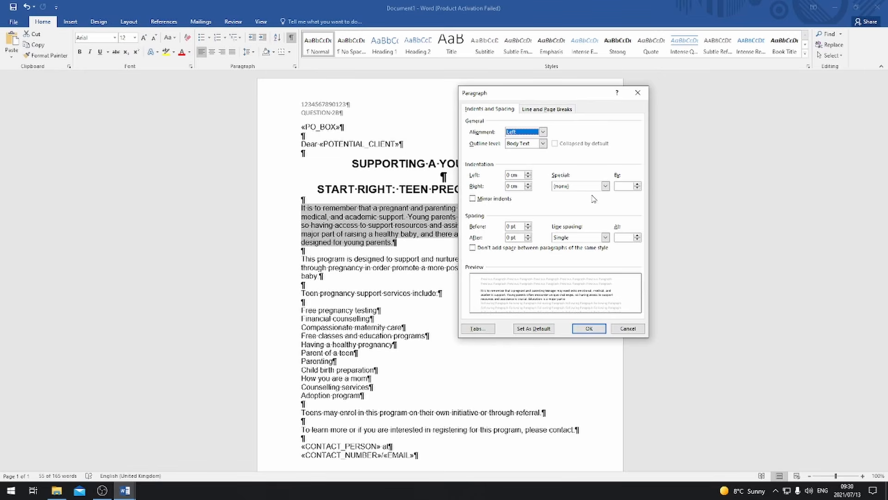
pyautogui.click(605, 186)
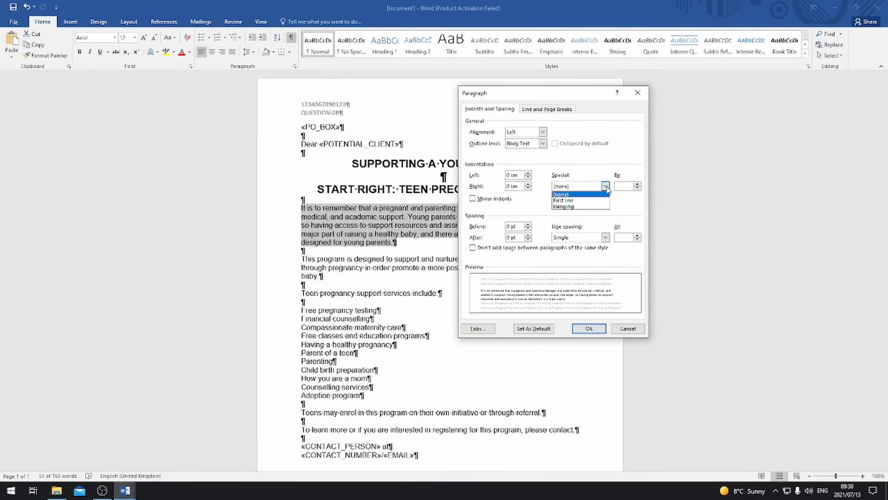
pyautogui.click(594, 207)
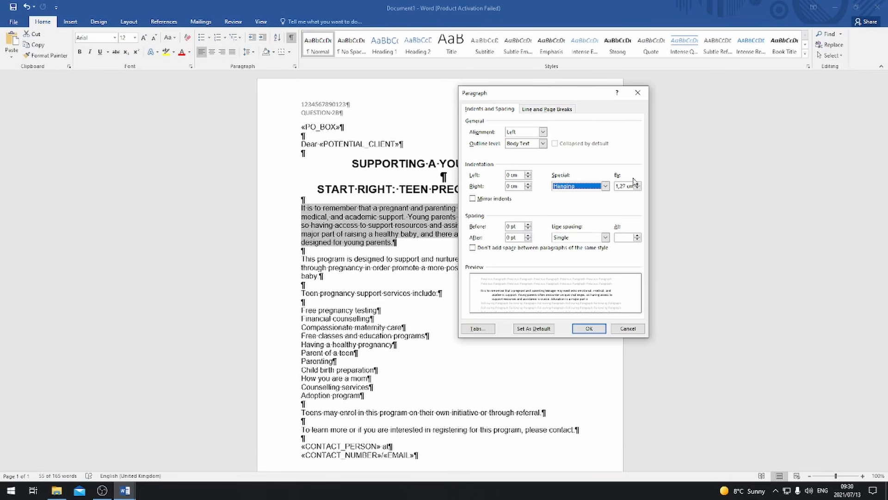
pyautogui.click(588, 329)
pyautogui.click(330, 206)
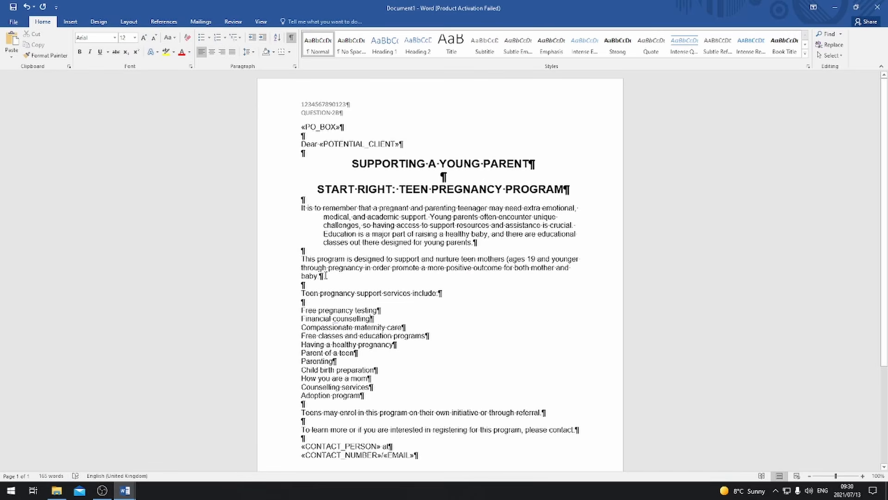
pyautogui.moveTo(326, 276); pyautogui.dragTo(287, 257)
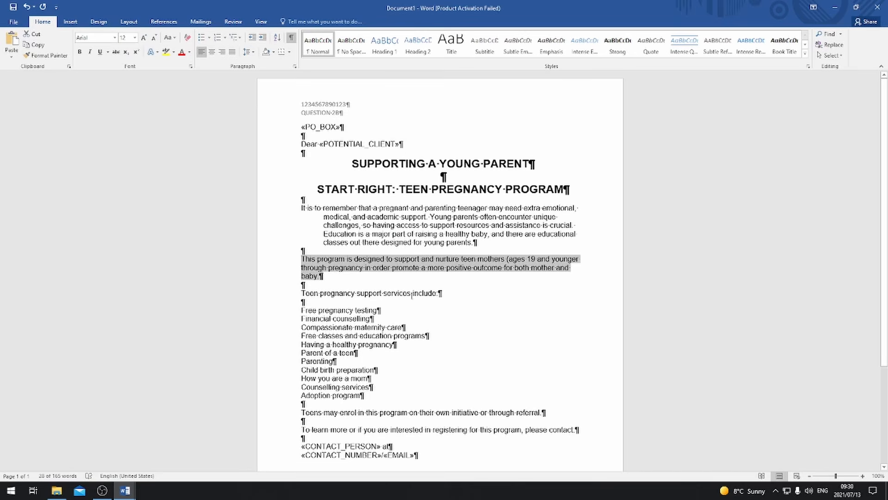
pyautogui.click(415, 309)
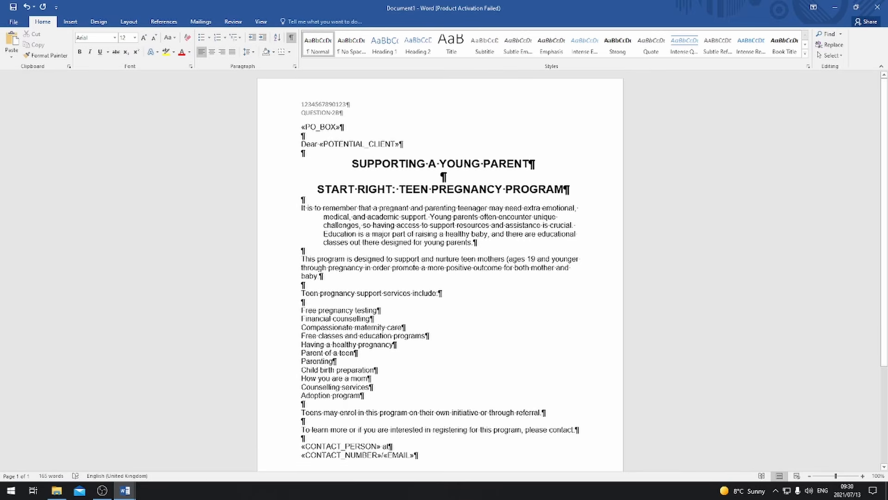
pyautogui.scroll(-2, 412, 260)
pyautogui.scroll(2, 413, 257)
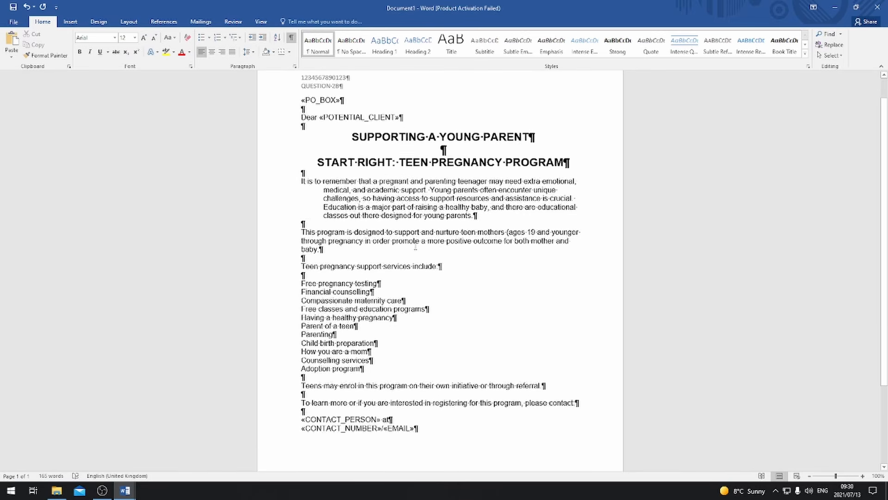
# Make the line "Teen pregnancy support services include:" bold.
pyautogui.scroll(-1, 415, 252)
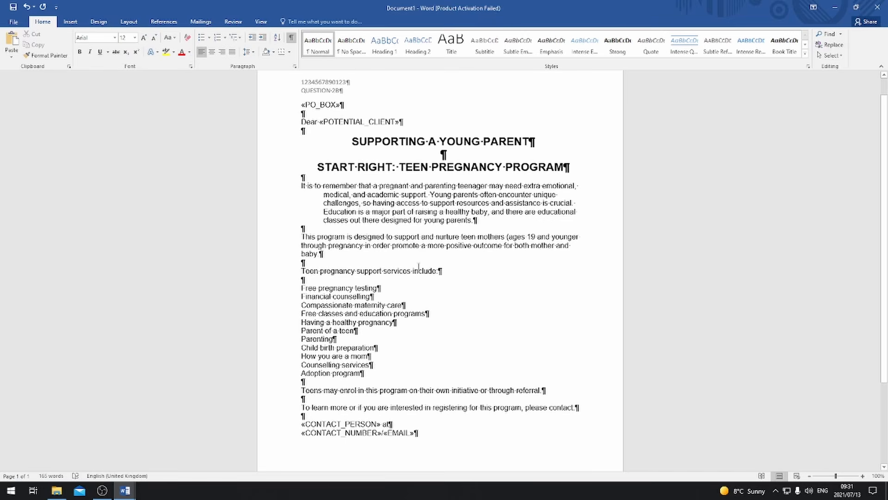
pyautogui.moveTo(447, 271); pyautogui.dragTo(301, 271)
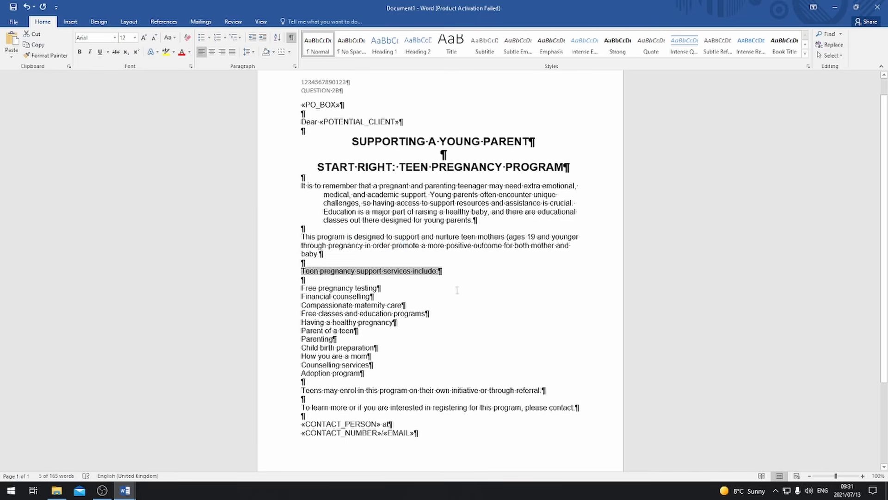
pyautogui.click(439, 260)
pyautogui.moveTo(435, 271); pyautogui.dragTo(301, 272)
pyautogui.click(79, 51)
pyautogui.click(423, 305)
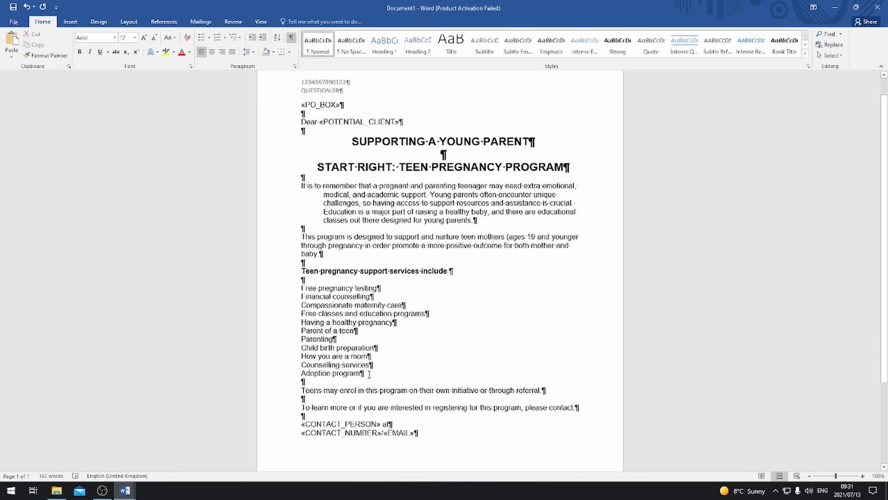
# Format the services list from "Free pregnancy testing" to "Adoption program" with round bullets aligned at the left margin.
pyautogui.moveTo(365, 373); pyautogui.dragTo(299, 288)
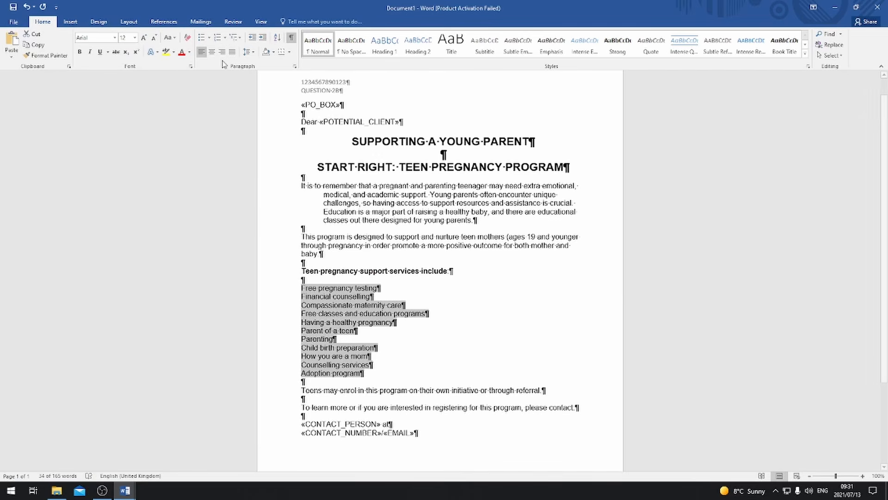
pyautogui.click(208, 37)
pyautogui.click(233, 70)
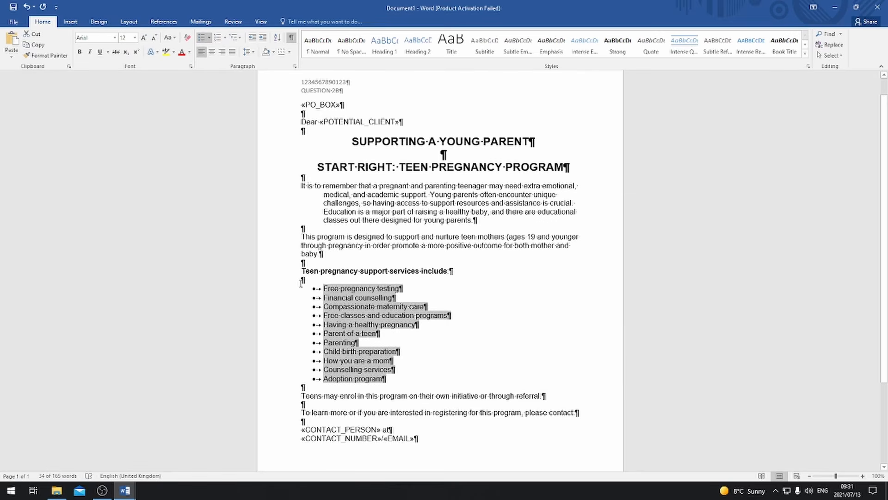
pyautogui.click(252, 40)
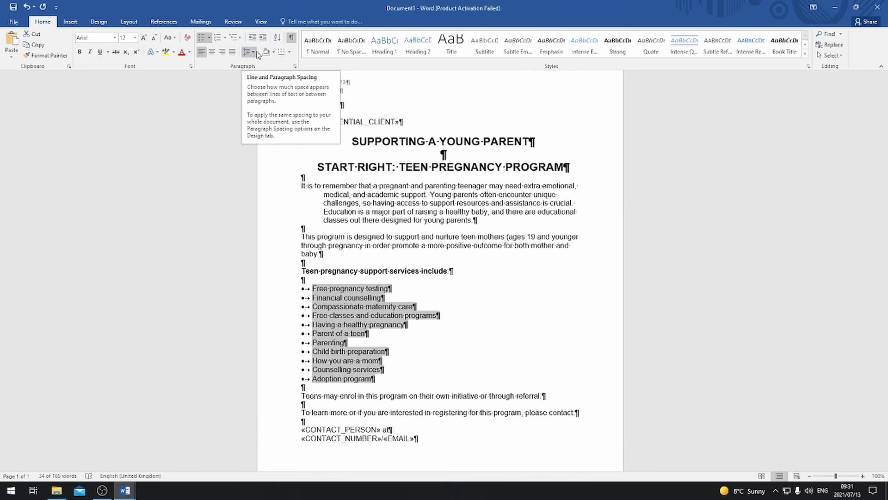
# Set the line spacing of the bulleted services list to 1,5.
pyautogui.click(257, 54)
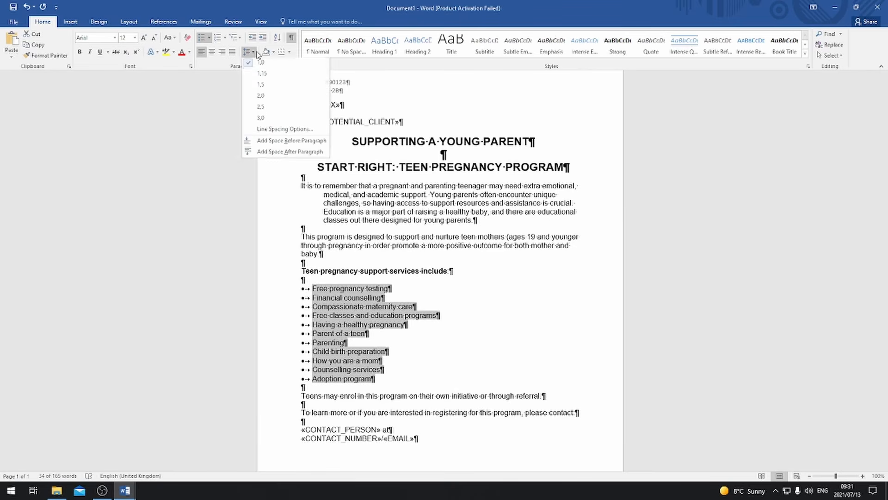
pyautogui.click(265, 87)
pyautogui.scroll(-2, 497, 377)
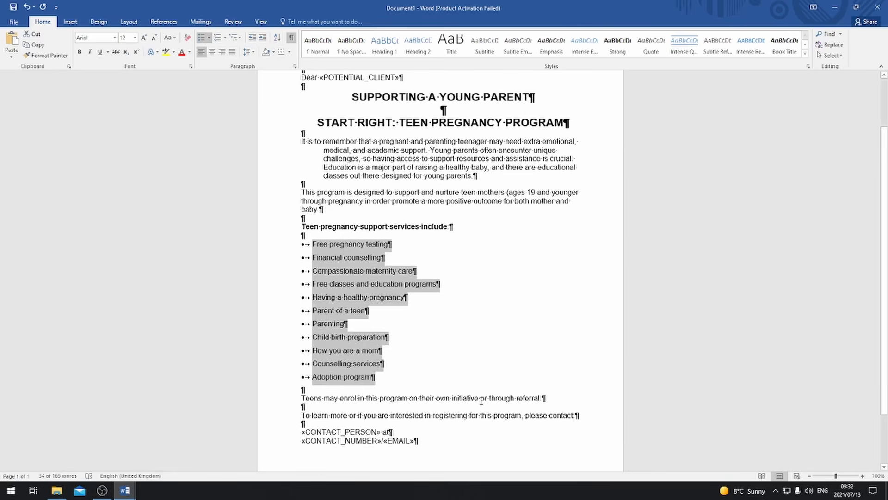
# Insert a footnote after the word "referral" with the text "Made by a doctor.".
pyautogui.click(481, 400)
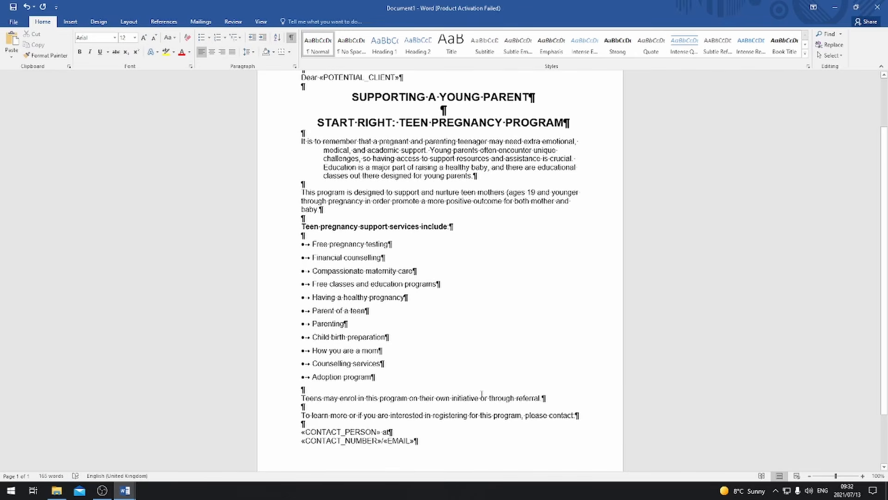
pyautogui.scroll(-1, 436, 370)
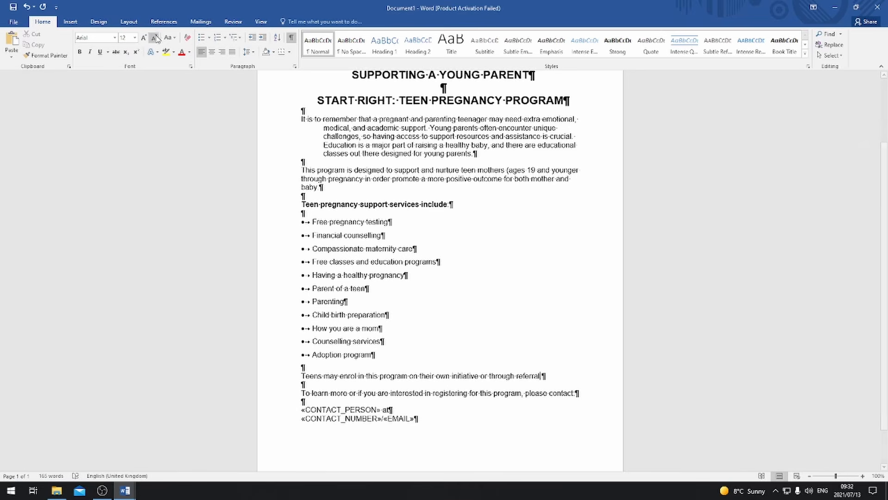
pyautogui.click(169, 22)
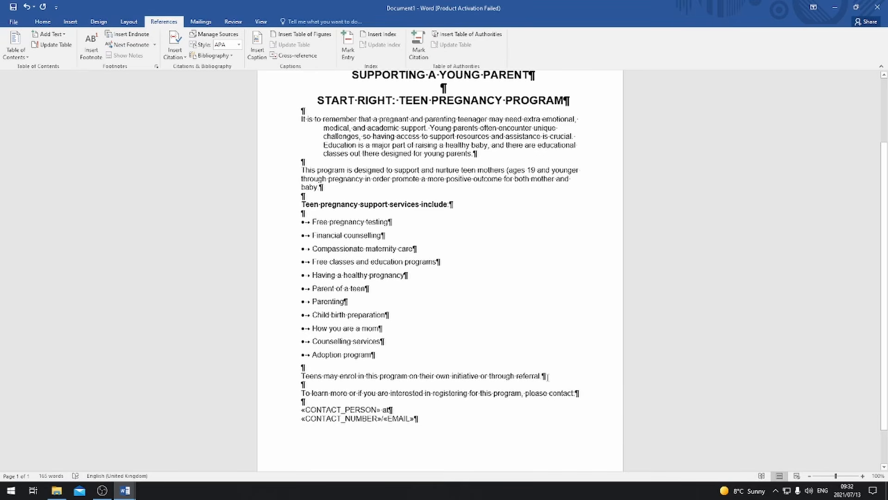
pyautogui.click(96, 54)
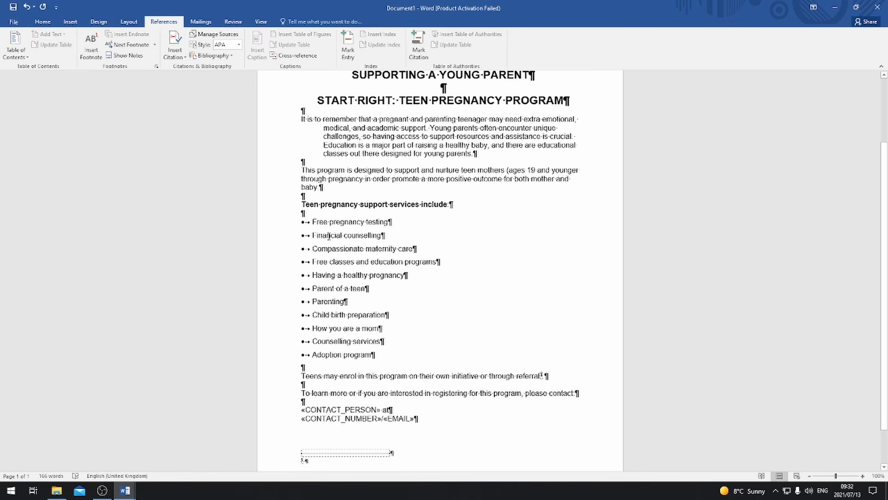
pyautogui.write('Made ')
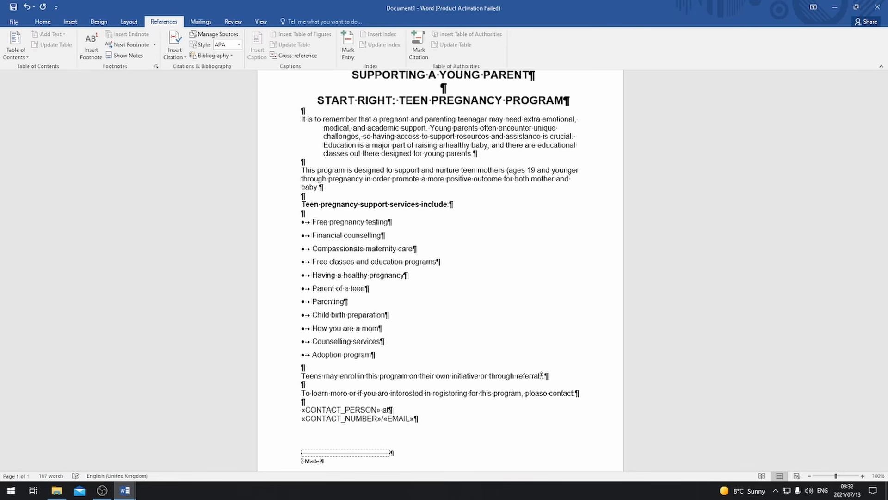
pyautogui.write('by a doctor.')
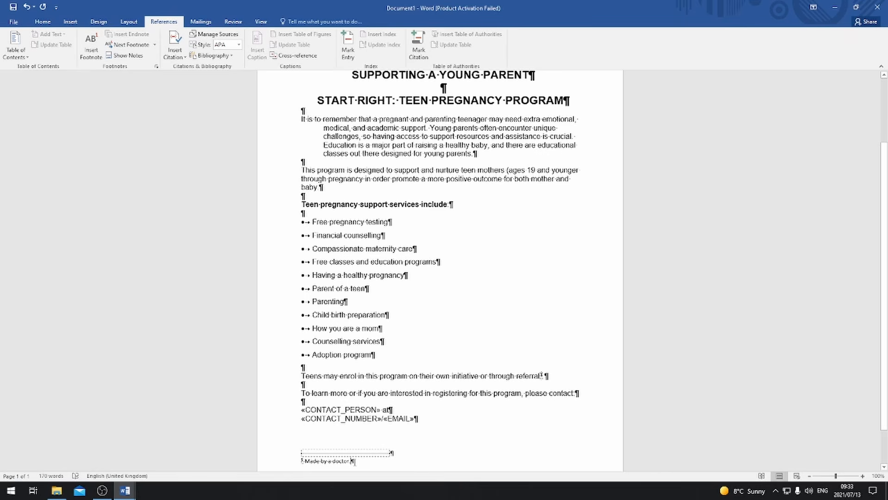
# Make the footnote text "Made by a doctor." bold.
pyautogui.moveTo(353, 461); pyautogui.dragTo(304, 461)
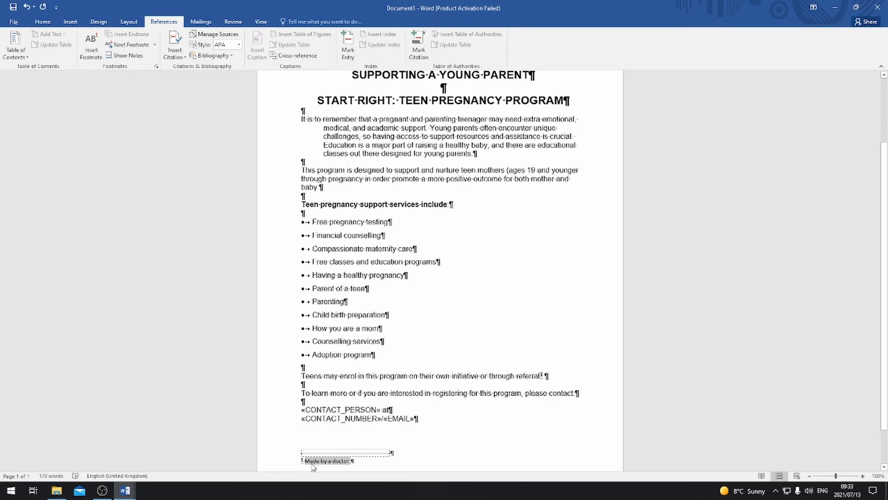
pyautogui.click(42, 22)
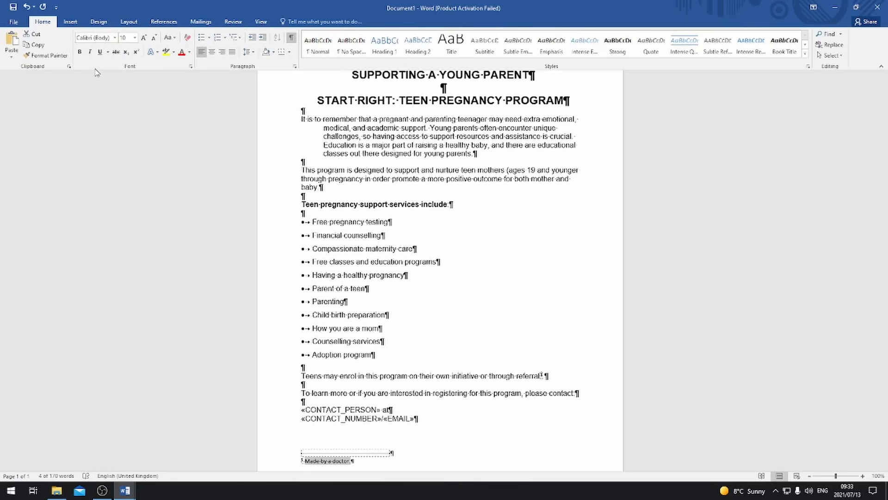
pyautogui.click(81, 53)
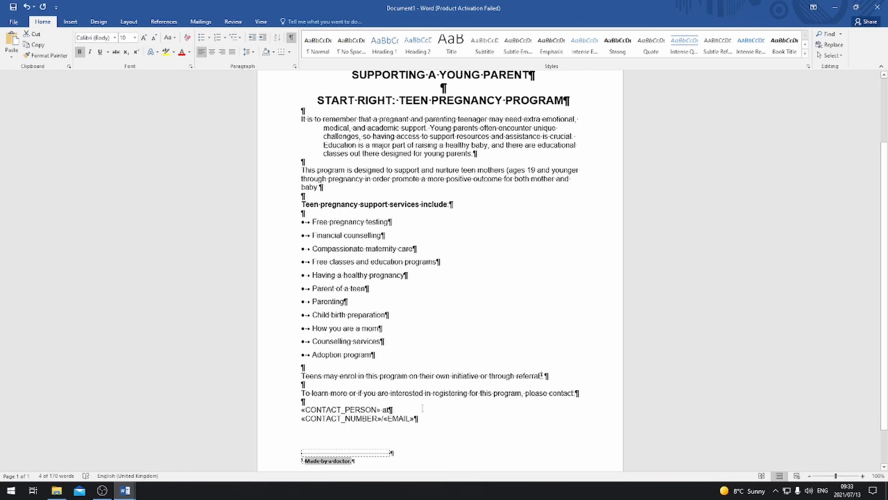
pyautogui.click(430, 421)
# Add a box page border to the whole document in a 3 pt thick-and-thin double-line style.
pyautogui.click(98, 21)
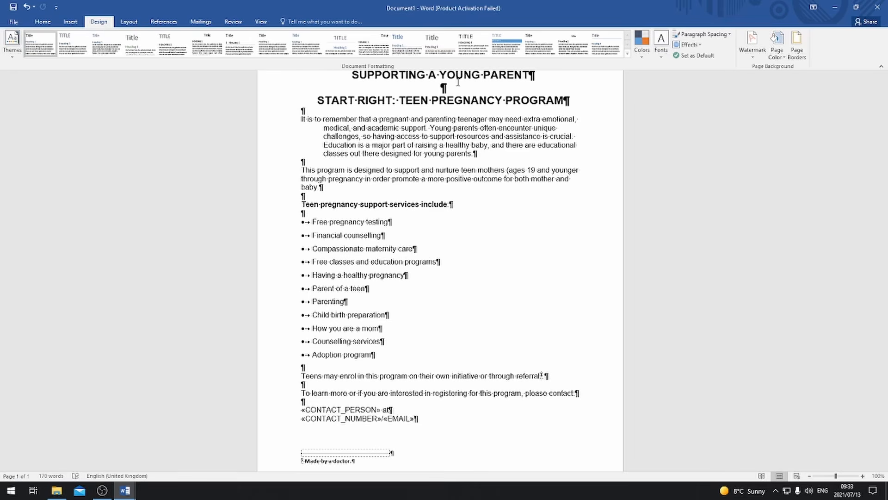
pyautogui.click(797, 52)
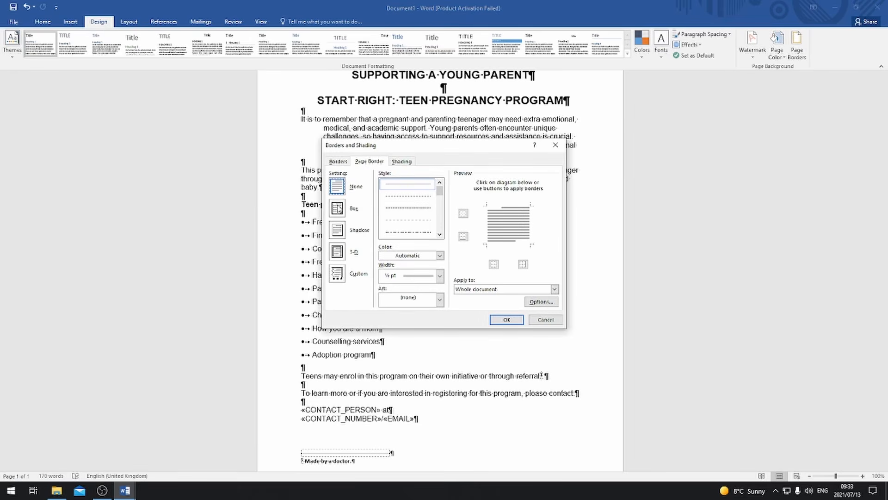
pyautogui.click(339, 209)
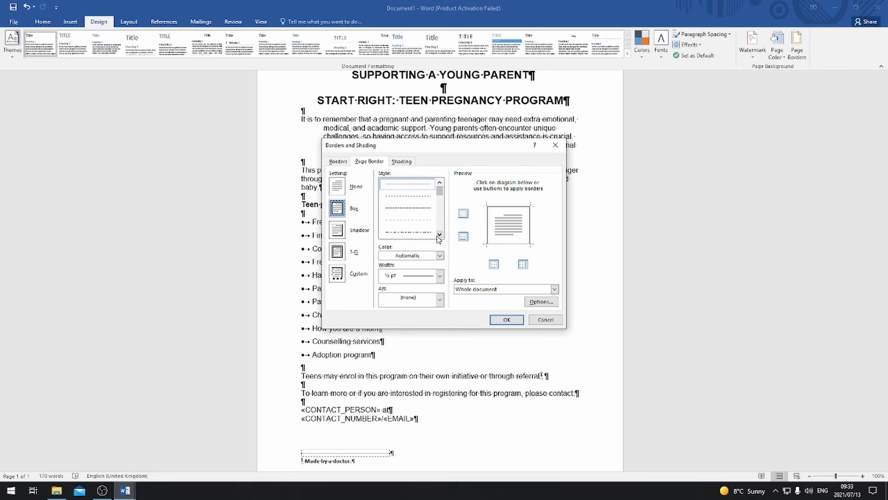
pyautogui.click(439, 234)
pyautogui.click(440, 234)
pyautogui.click(439, 234)
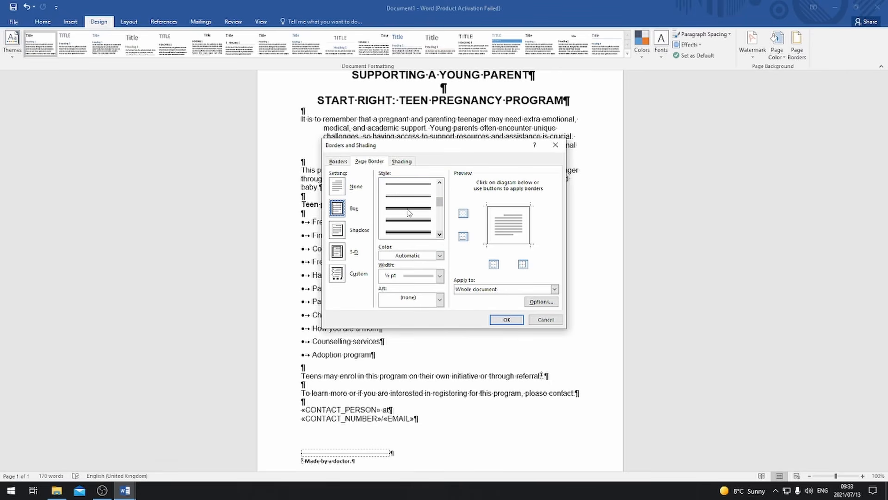
pyautogui.click(407, 232)
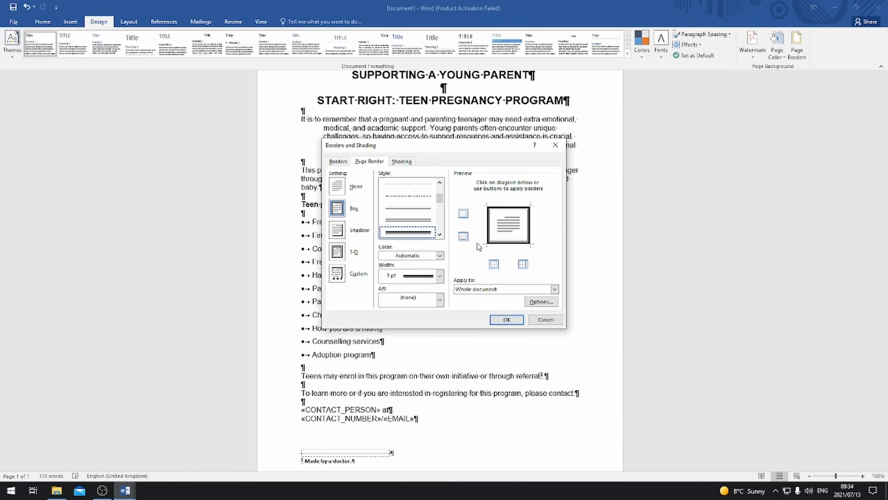
pyautogui.click(507, 320)
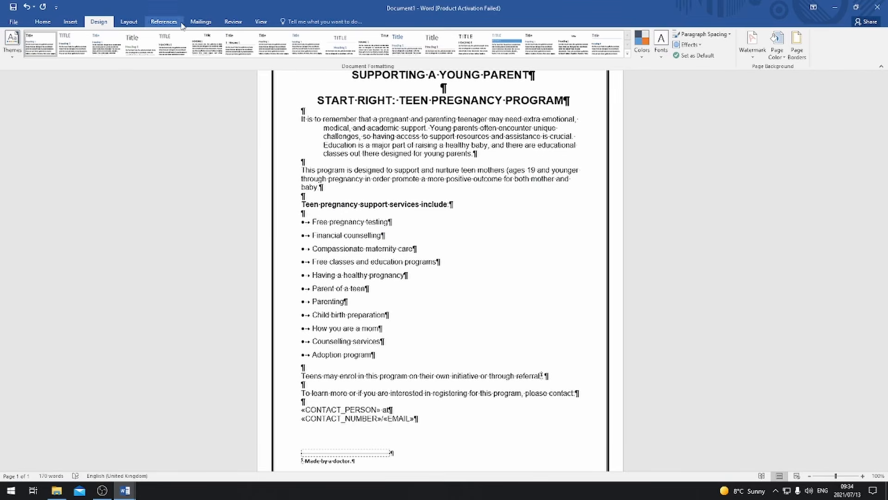
# Italicise the merge fields «PO_BOX» and «POTENTIAL_CLIENT» at the start of the letter.
pyautogui.click(201, 21)
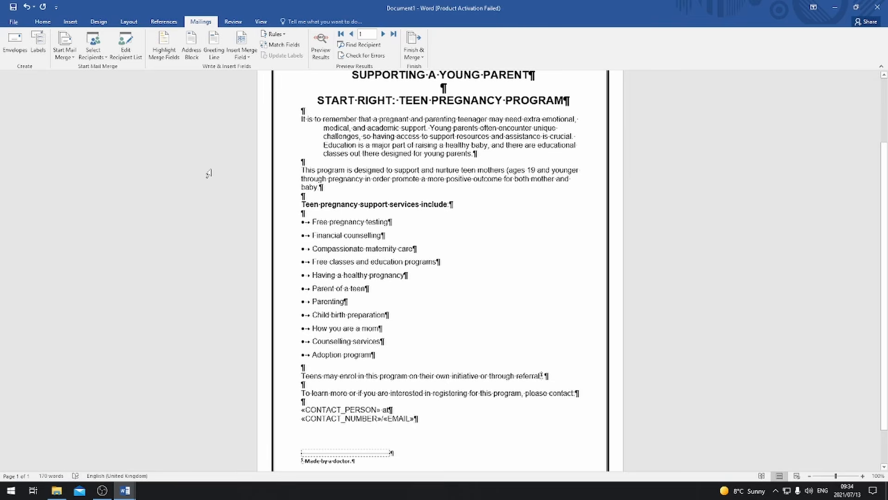
pyautogui.scroll(3, 363, 192)
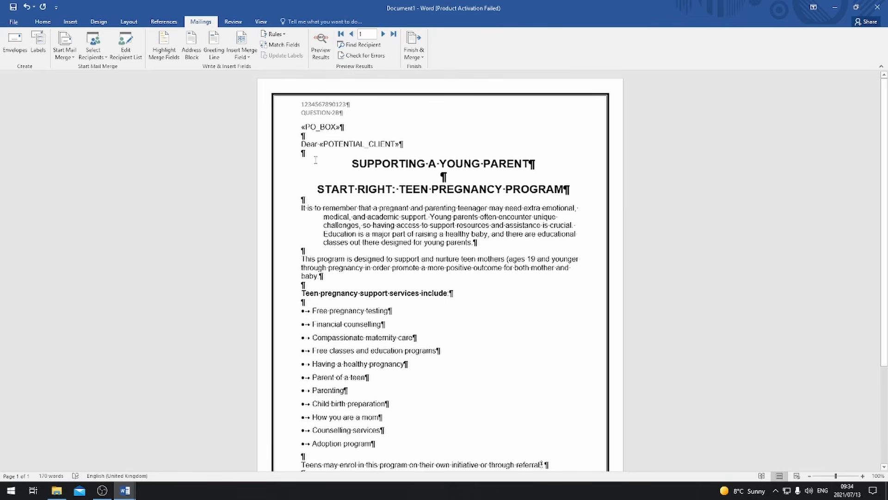
pyautogui.doubleClick(329, 127)
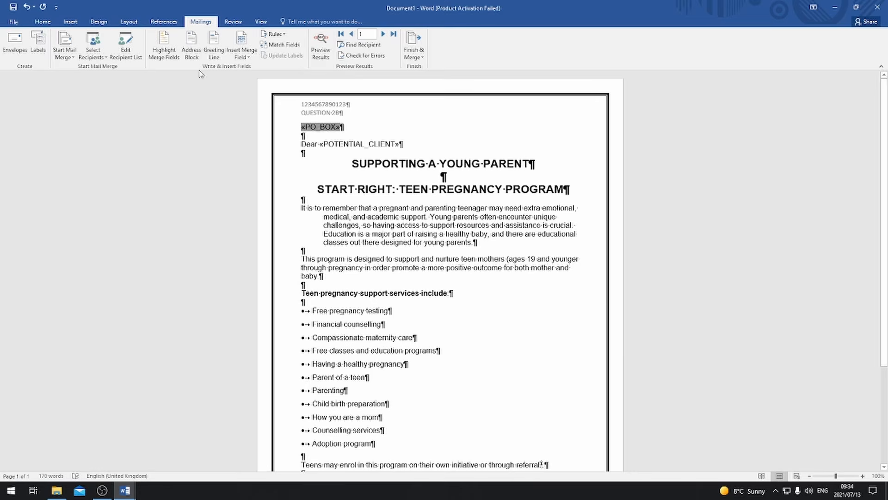
pyautogui.click(42, 22)
pyautogui.click(90, 52)
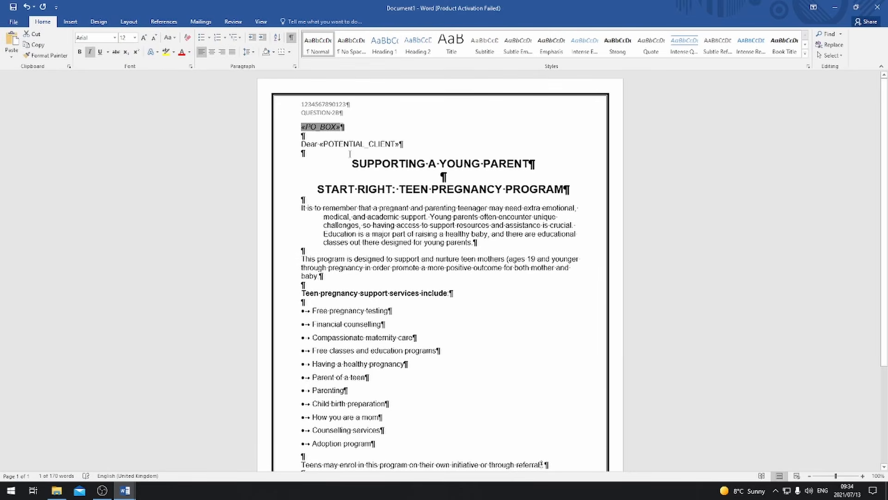
pyautogui.doubleClick(361, 144)
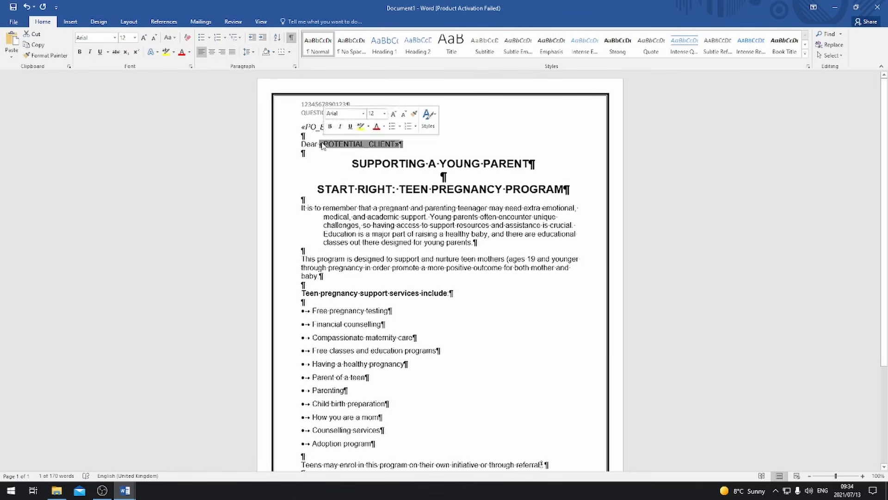
pyautogui.click(90, 52)
# Italicise the merge field «CONTACT_PERSON» at the end of the letter, leaving out the word "at".
pyautogui.scroll(-5, 409, 366)
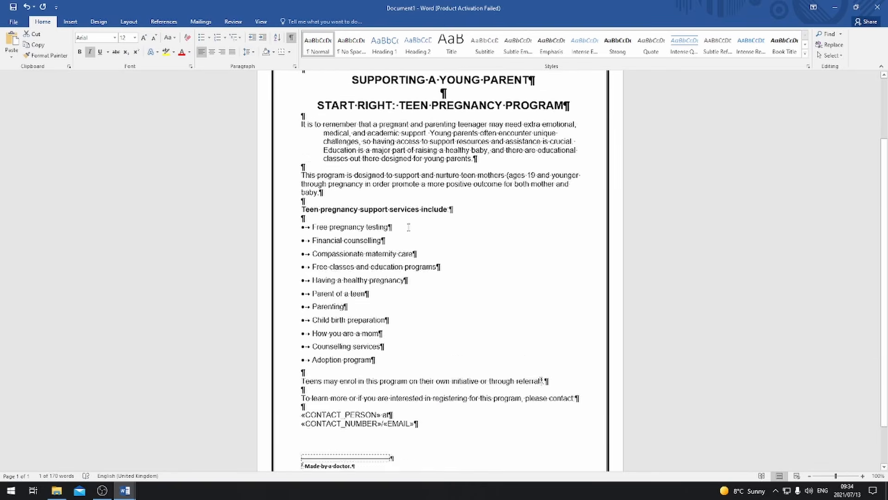
pyautogui.moveTo(312, 365); pyautogui.dragTo(312, 365)
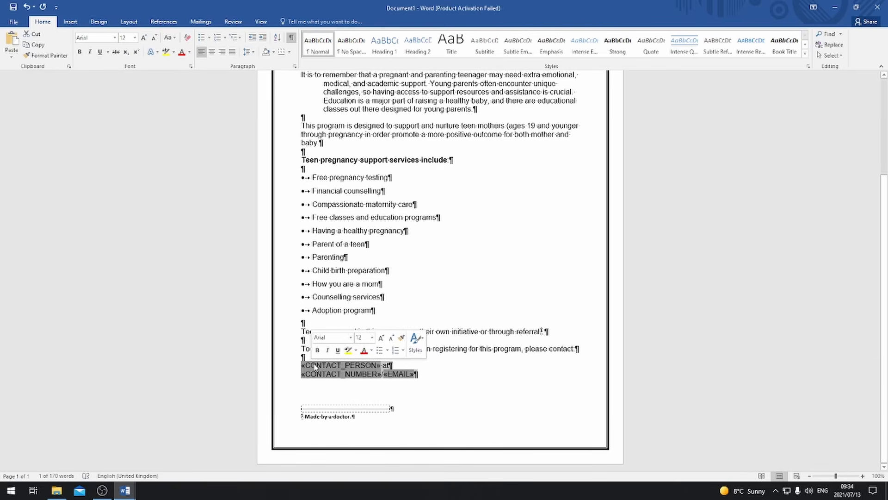
pyautogui.click(490, 356)
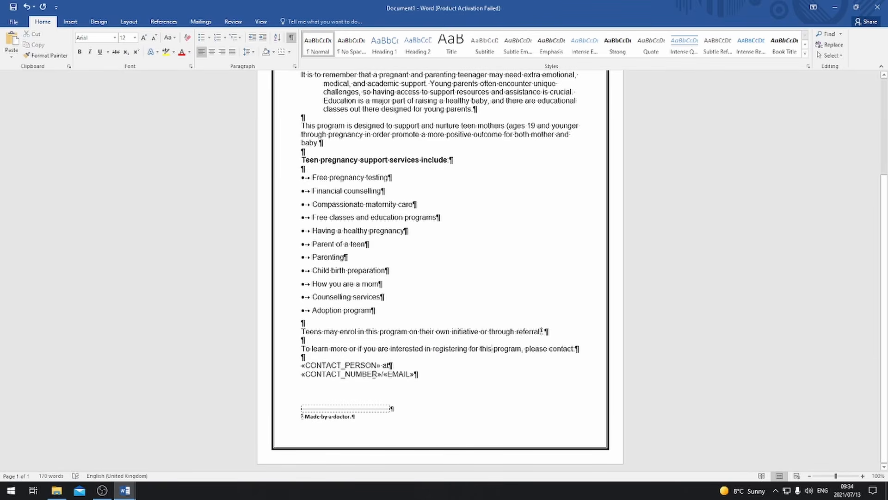
pyautogui.click(380, 365)
pyautogui.click(90, 52)
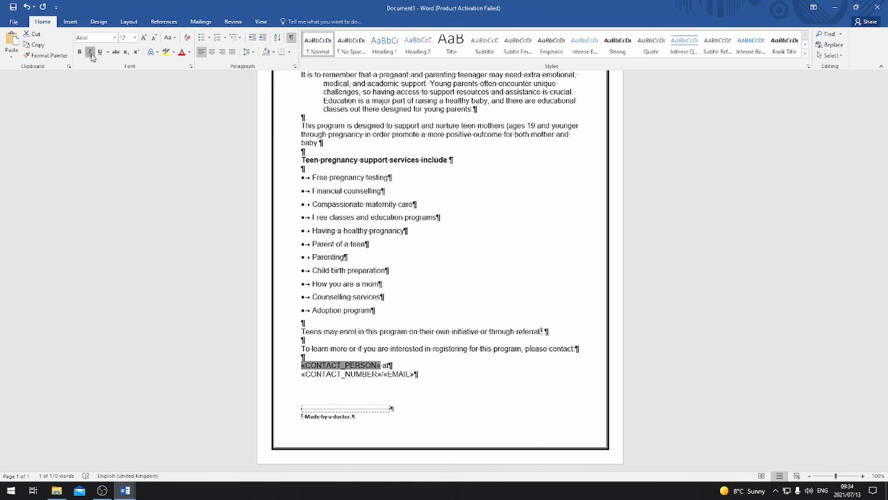
# Italicise the merge fields «CONTACT_NUMBER» and «EMAIL» on the last line of the letter.
pyautogui.tripleClick(328, 374)
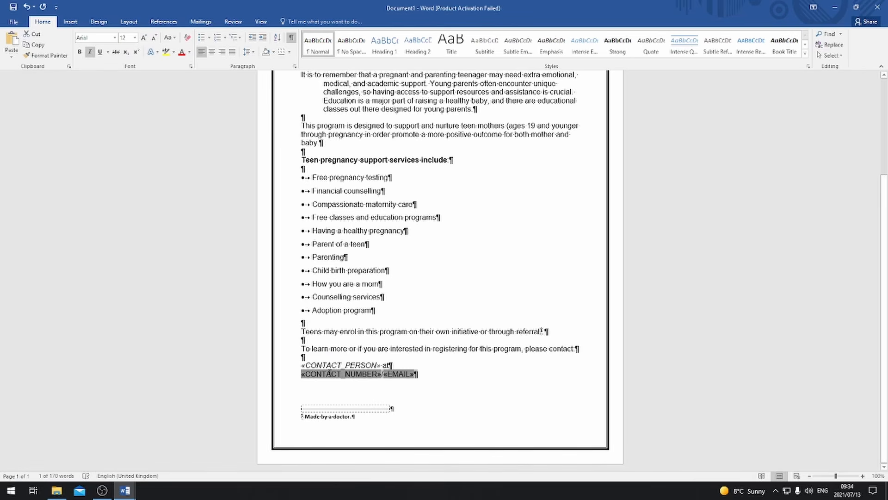
pyautogui.click(378, 378)
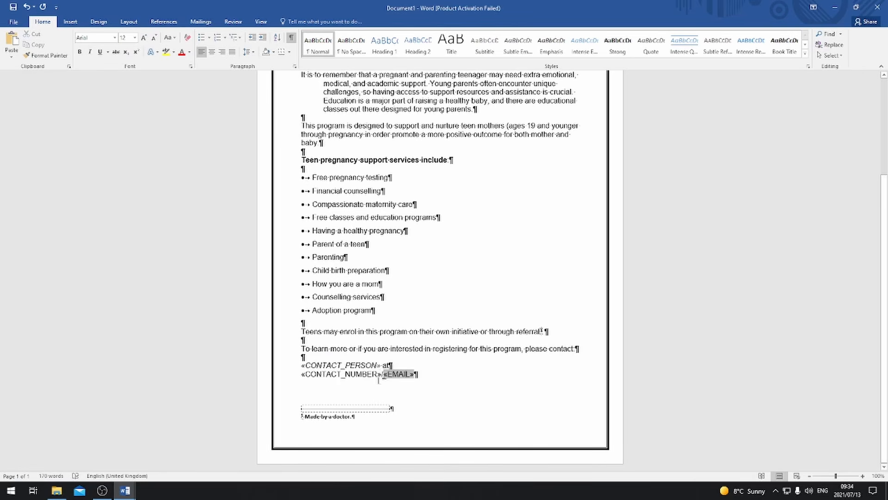
pyautogui.moveTo(382, 374); pyautogui.dragTo(289, 378)
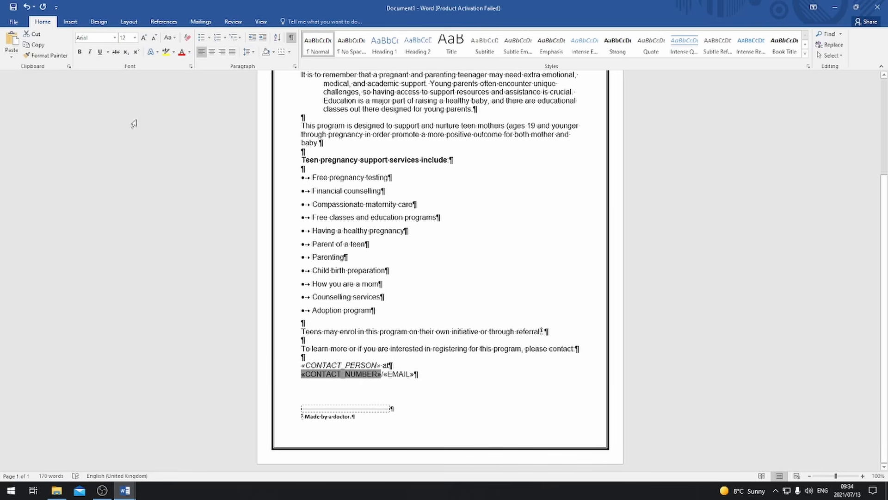
pyautogui.click(92, 54)
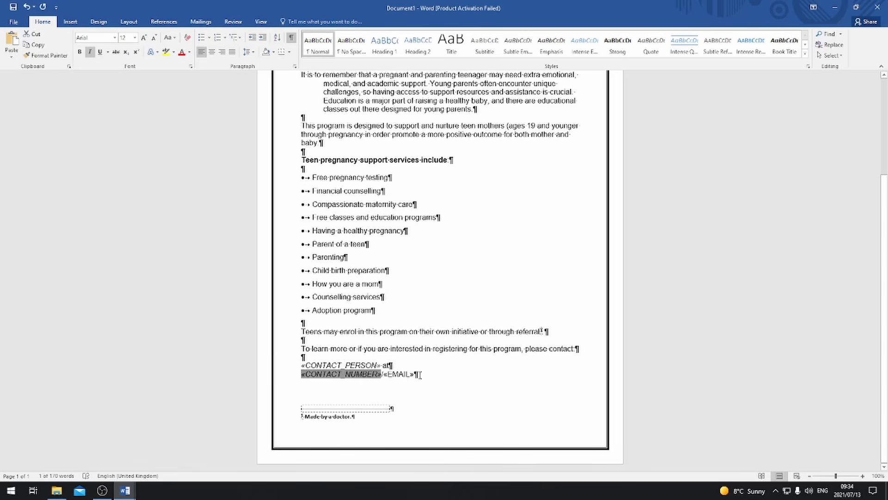
pyautogui.moveTo(416, 374); pyautogui.dragTo(386, 373)
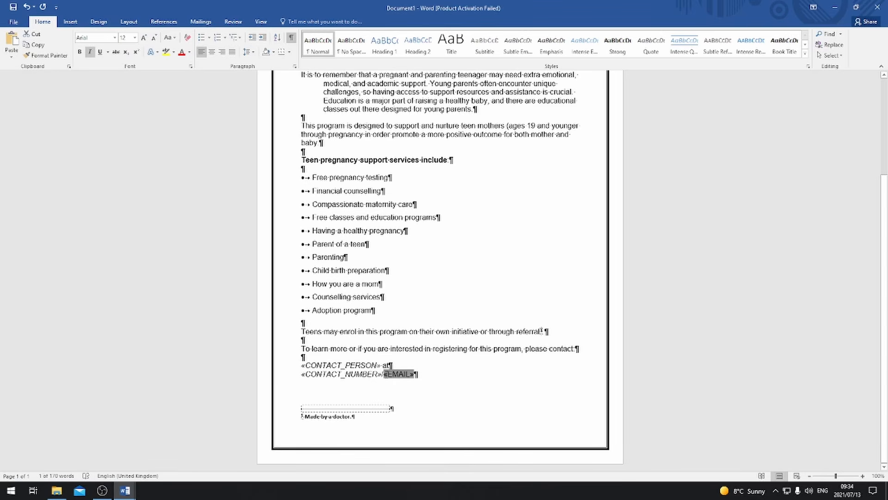
pyautogui.click(91, 52)
pyautogui.click(469, 348)
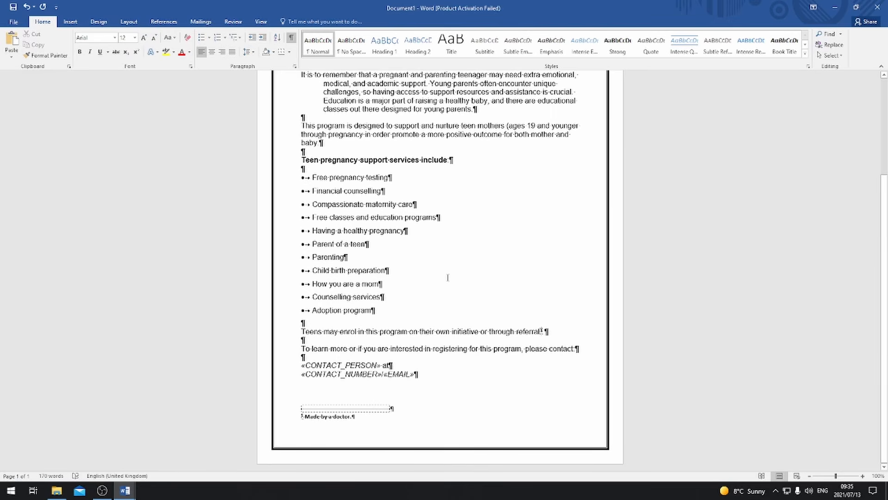
# Review the whole letter from the header down to the footnote and page border.
pyautogui.scroll(5, 469, 273)
pyautogui.scroll(-5, 431, 259)
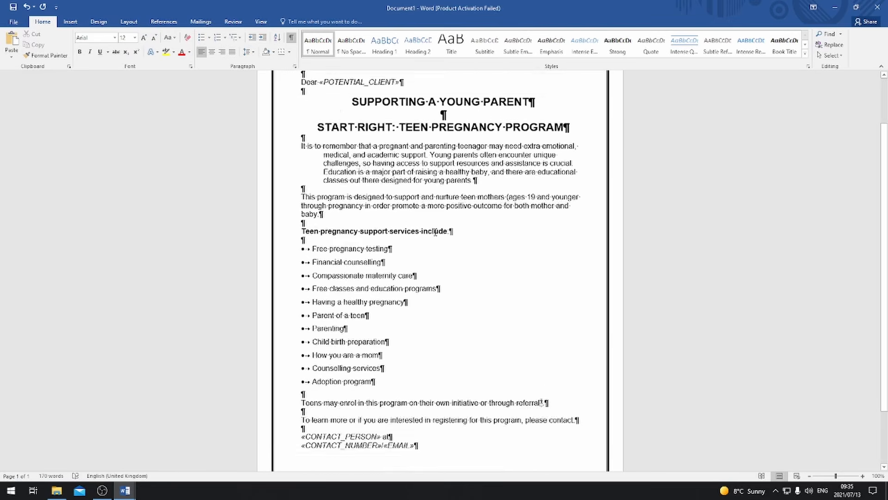
pyautogui.scroll(5, 431, 276)
pyautogui.scroll(-1, 431, 276)
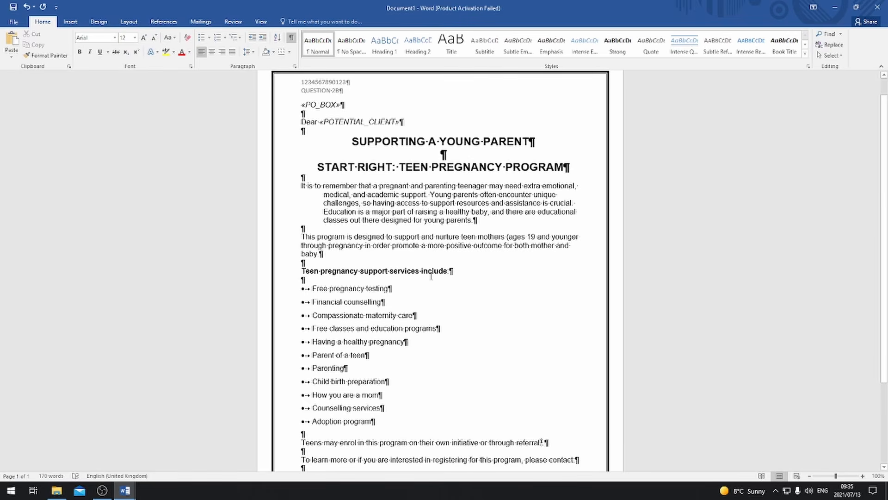
pyautogui.scroll(-1, 488, 218)
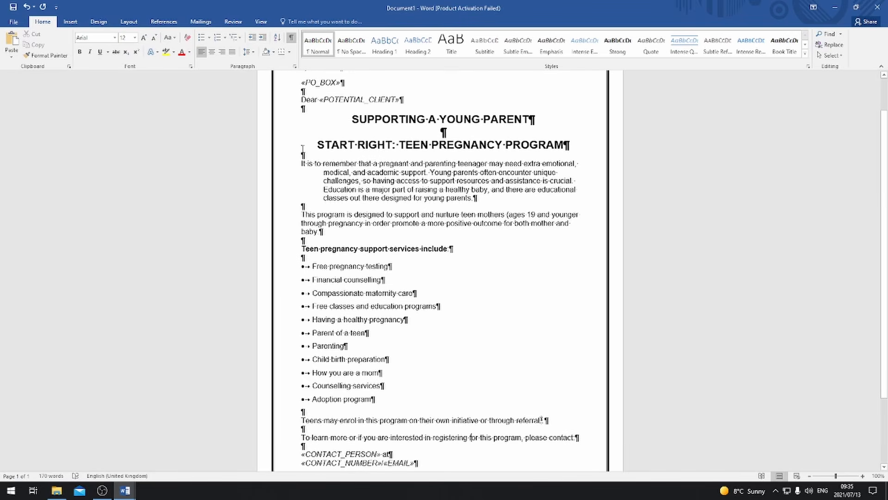
pyautogui.scroll(-3, 479, 251)
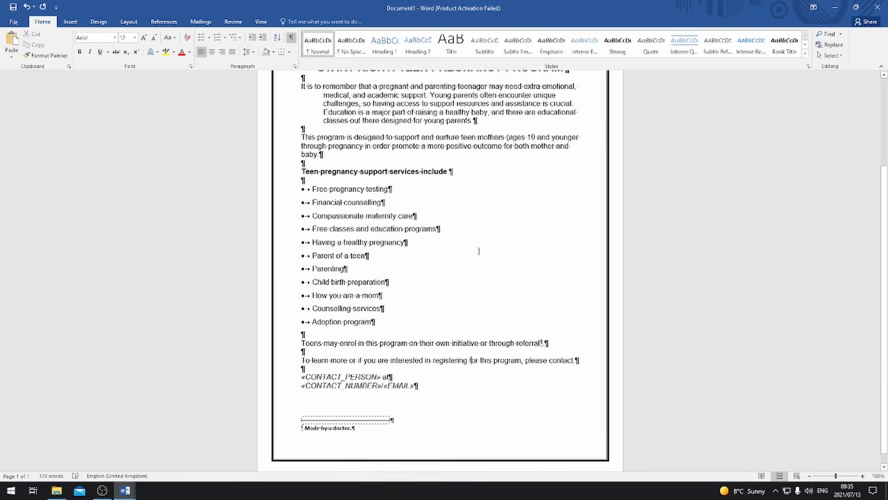
pyautogui.scroll(5, 479, 251)
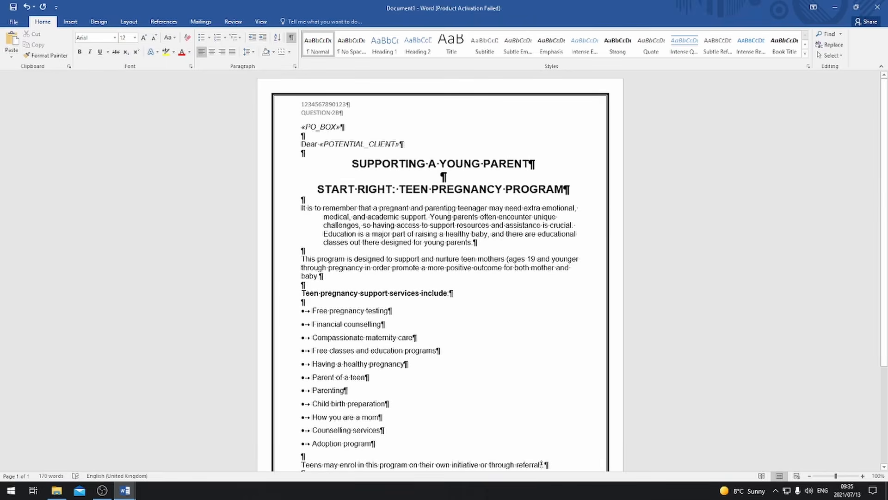
pyautogui.scroll(-4, 499, 202)
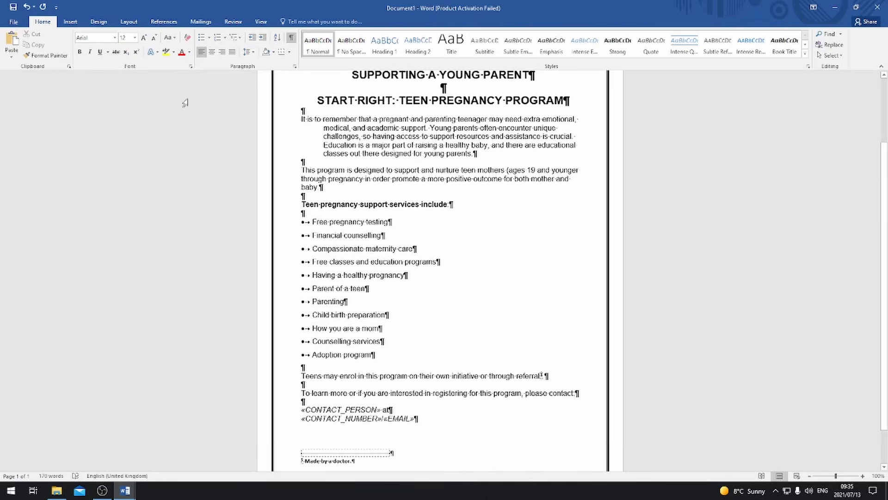
# Start saving the letter under a new name, choosing the folder Desktop > SEDCOL > ODP L3 > Previous Question Papers > ODP L3 NOV 2018 > MEMO.
pyautogui.click(14, 21)
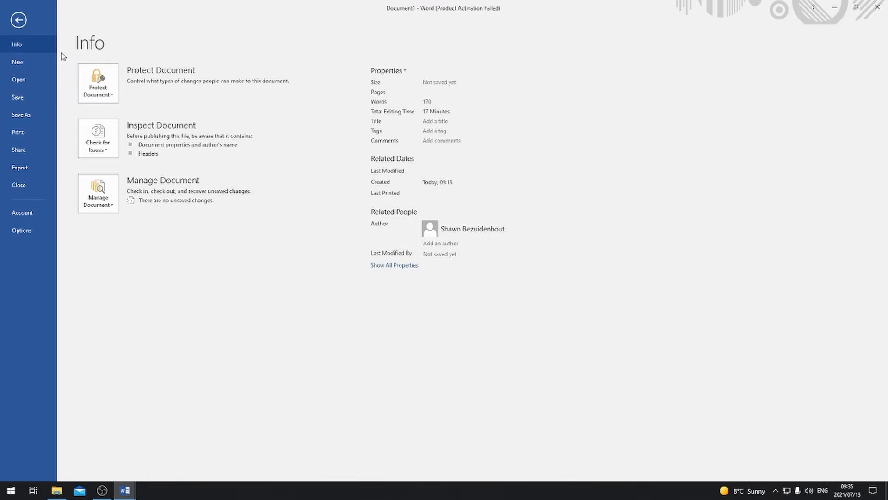
pyautogui.click(32, 114)
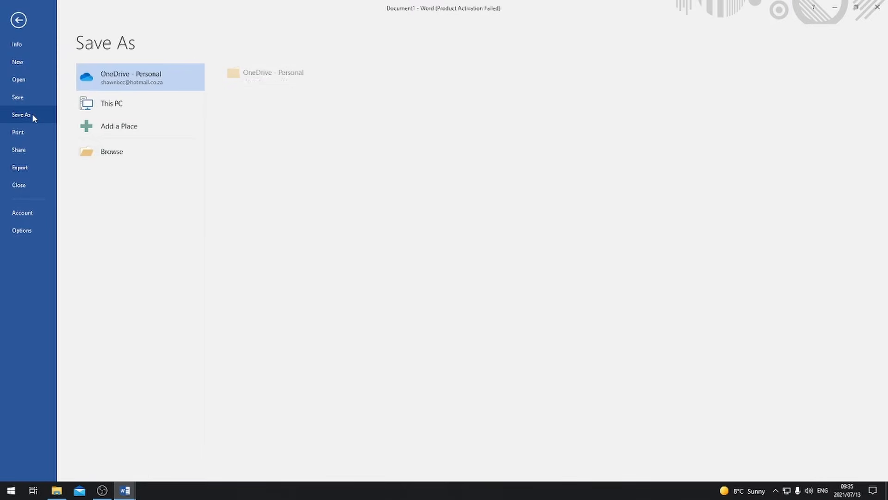
pyautogui.click(118, 159)
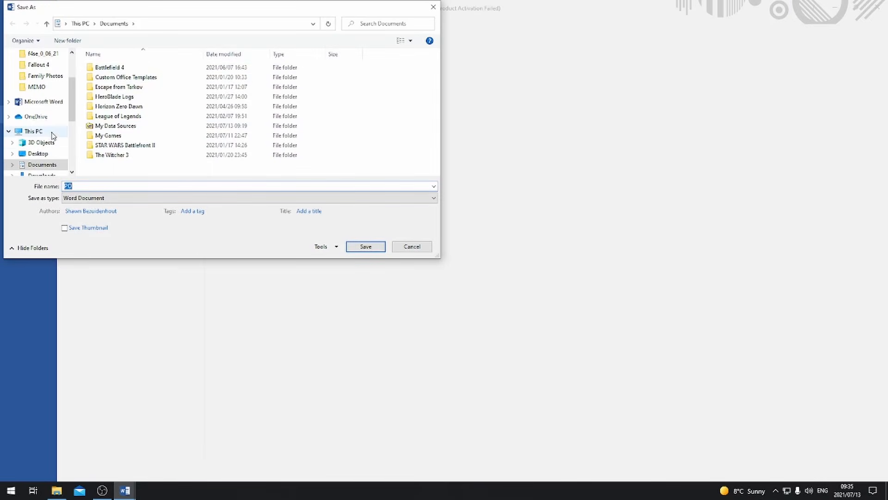
pyautogui.click(41, 153)
pyautogui.click(110, 80)
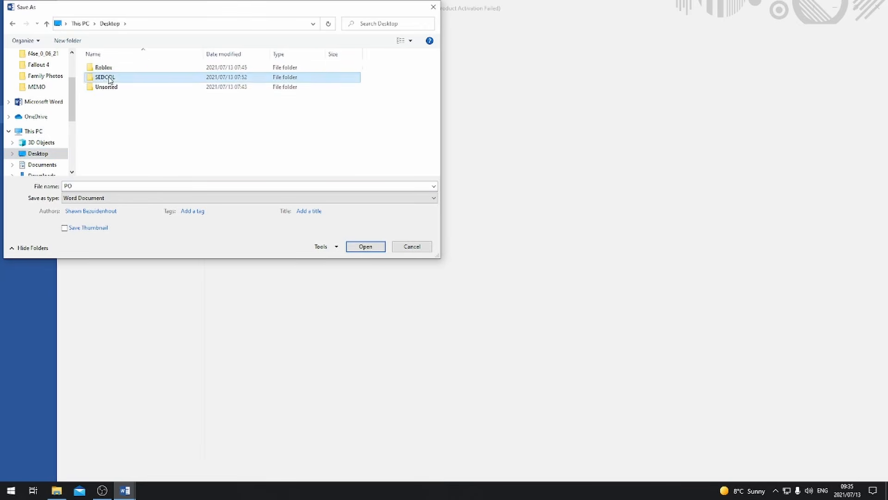
pyautogui.doubleClick(110, 79)
pyautogui.doubleClick(110, 68)
pyautogui.doubleClick(109, 68)
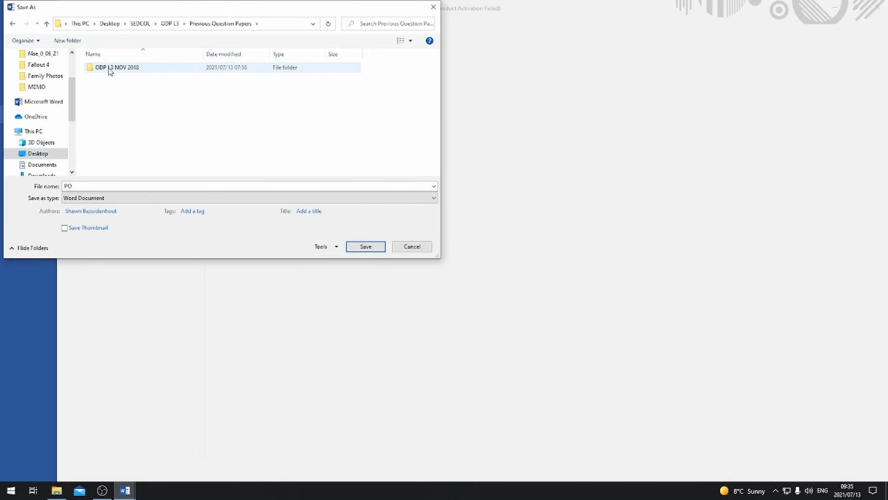
pyautogui.doubleClick(110, 68)
pyautogui.doubleClick(108, 68)
# Name the letter QUESTION 2B and save it as a Word document in the MEMO folder.
pyautogui.doubleClick(127, 187)
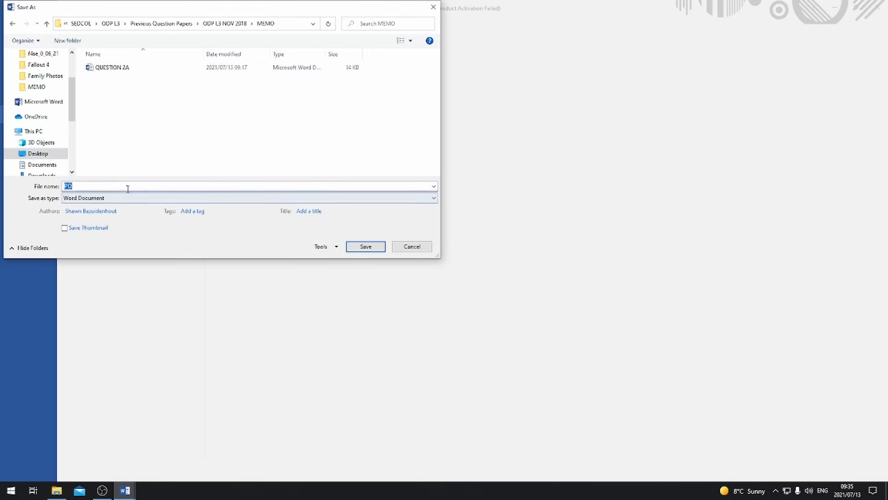
pyautogui.write('QUES')
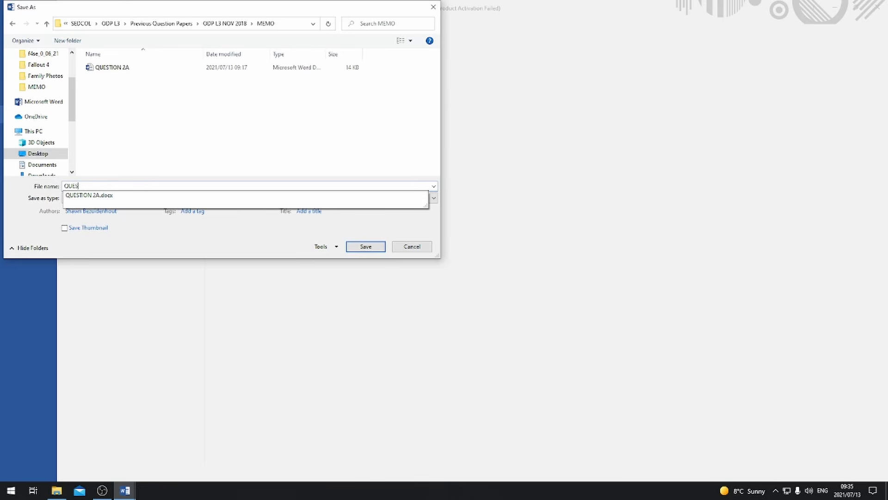
pyautogui.write('TION 2B')
pyautogui.click(366, 247)
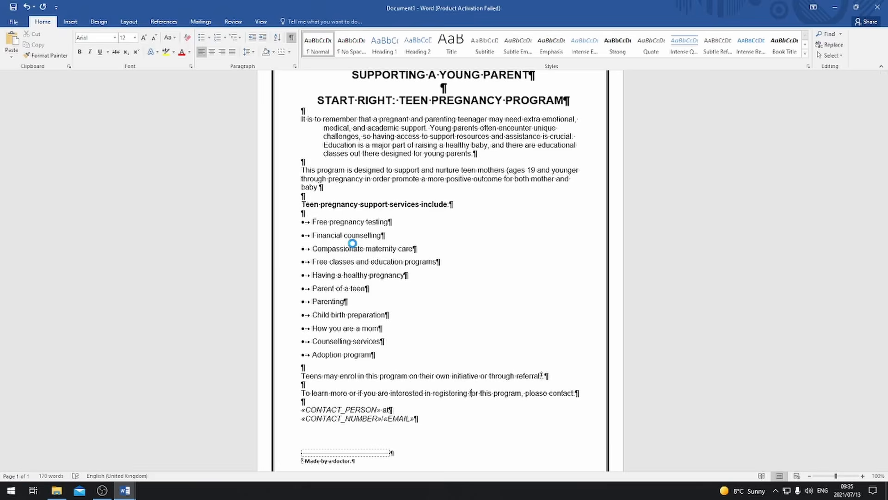
# Check the merge fields in the contact lines at the end of the letter and in the salutation.
pyautogui.click(421, 238)
pyautogui.scroll(3, 459, 262)
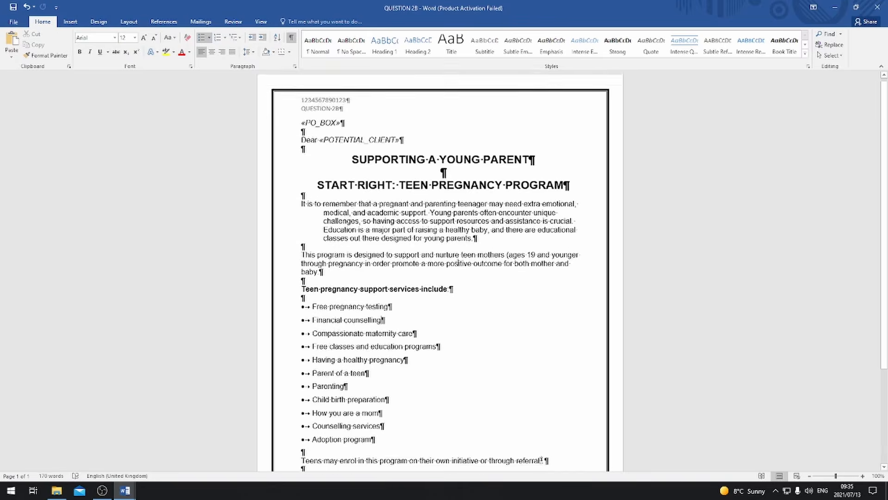
pyautogui.scroll(-5, 458, 262)
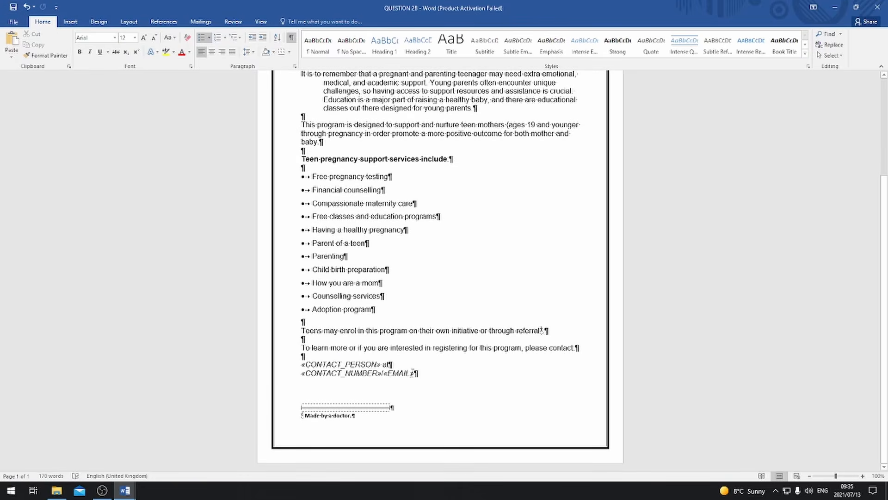
pyautogui.moveTo(414, 373); pyautogui.dragTo(301, 376)
pyautogui.click(368, 390)
pyautogui.click(448, 360)
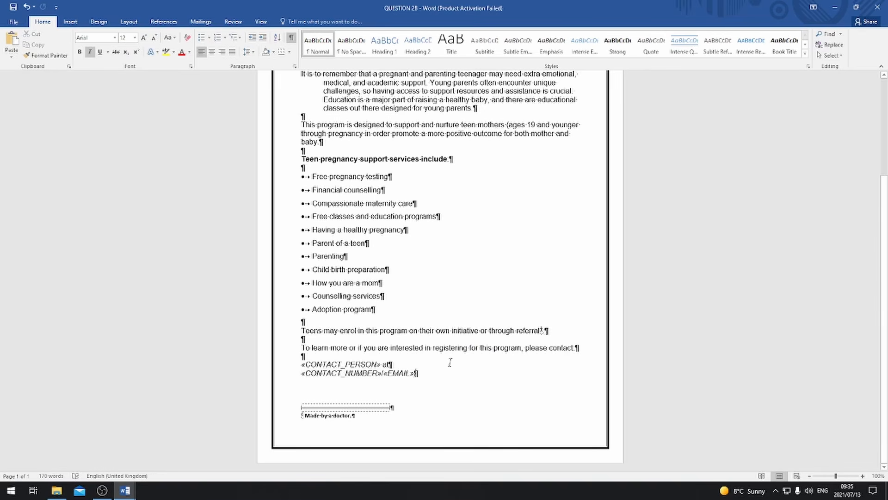
pyautogui.scroll(5, 453, 335)
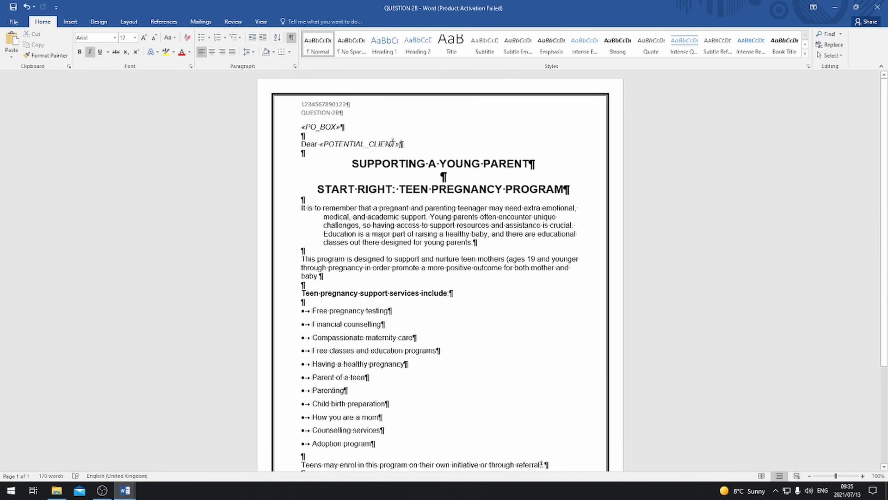
pyautogui.moveTo(392, 143); pyautogui.dragTo(320, 144)
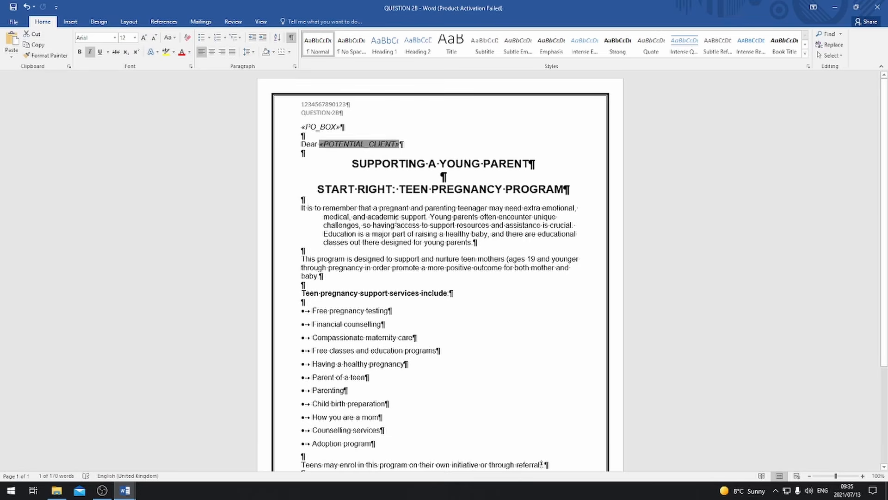
pyautogui.click(396, 216)
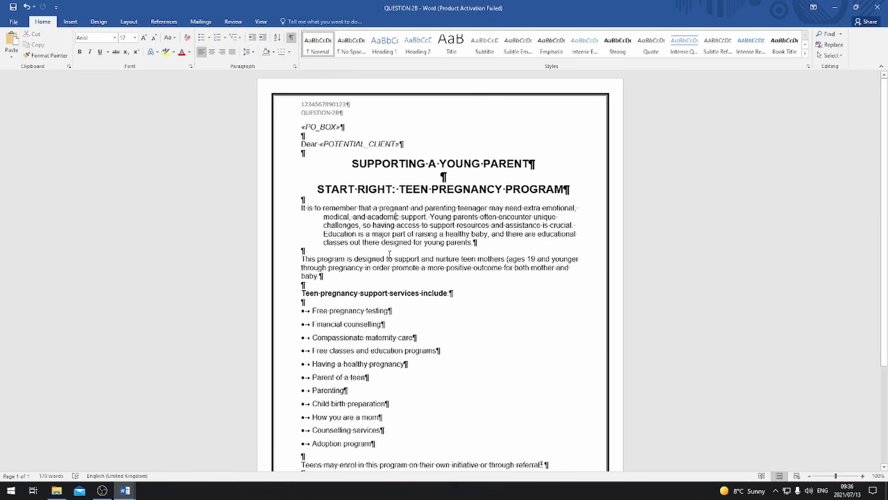
# Change the question label in the page header to QUESTION 2C and return to the letter body.
pyautogui.doubleClick(342, 116)
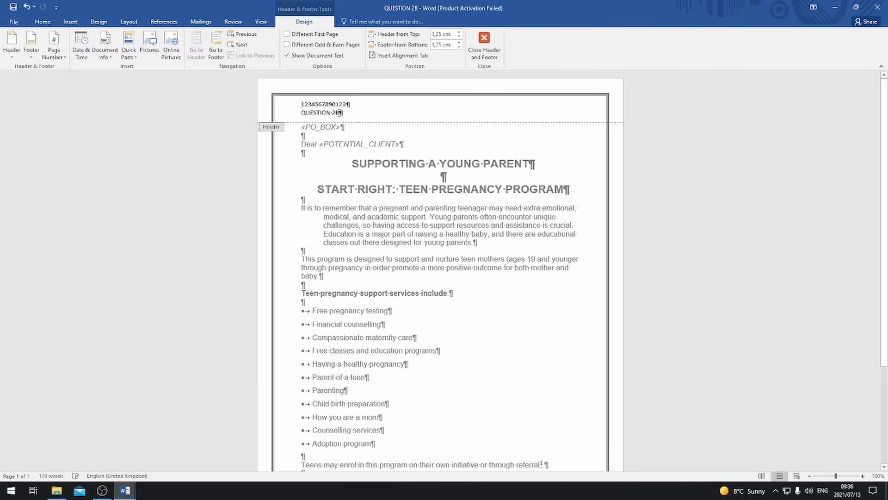
pyautogui.press('BackSpace')
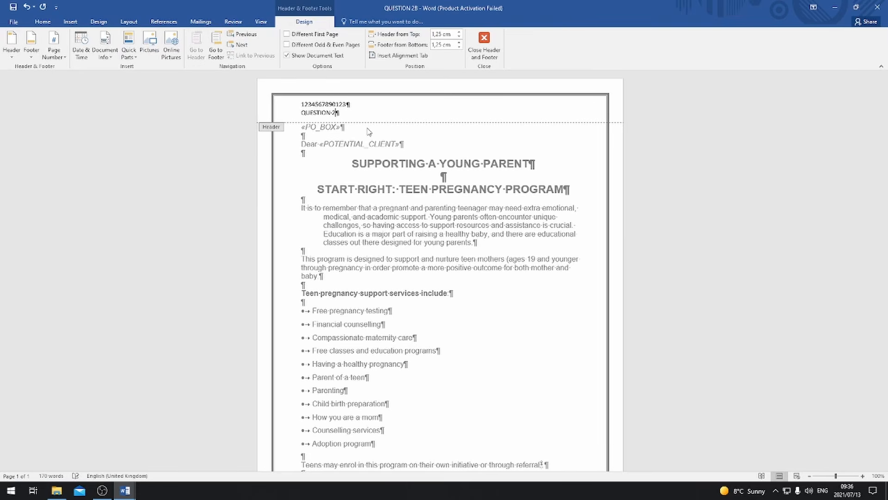
pyautogui.write('C')
pyautogui.click(483, 46)
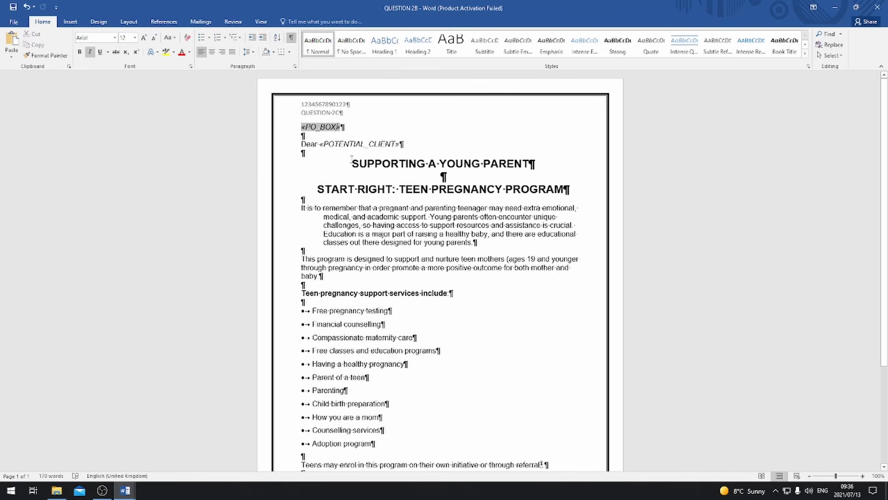
# Merge all records into a new document of individual letters.
pyautogui.click(199, 23)
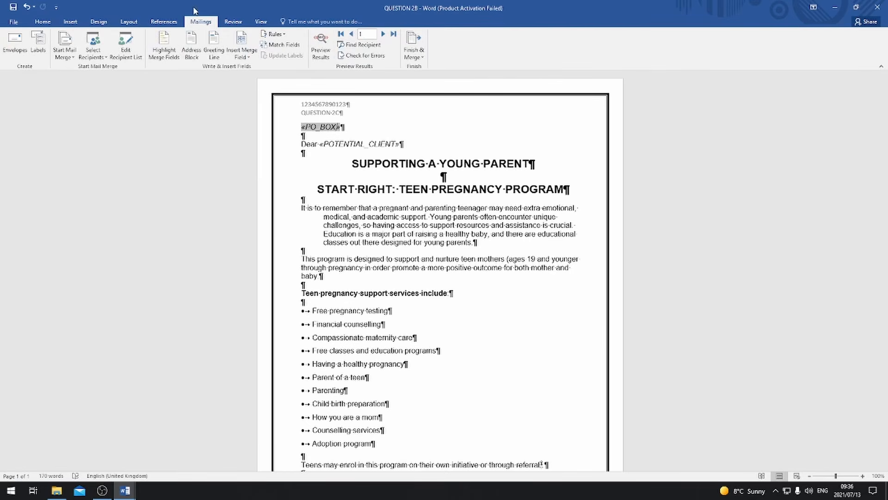
pyautogui.click(414, 55)
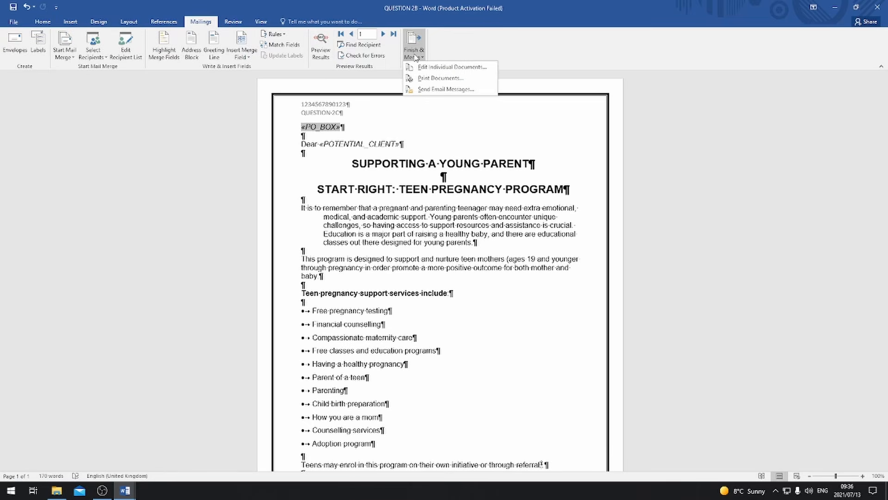
pyautogui.click(434, 68)
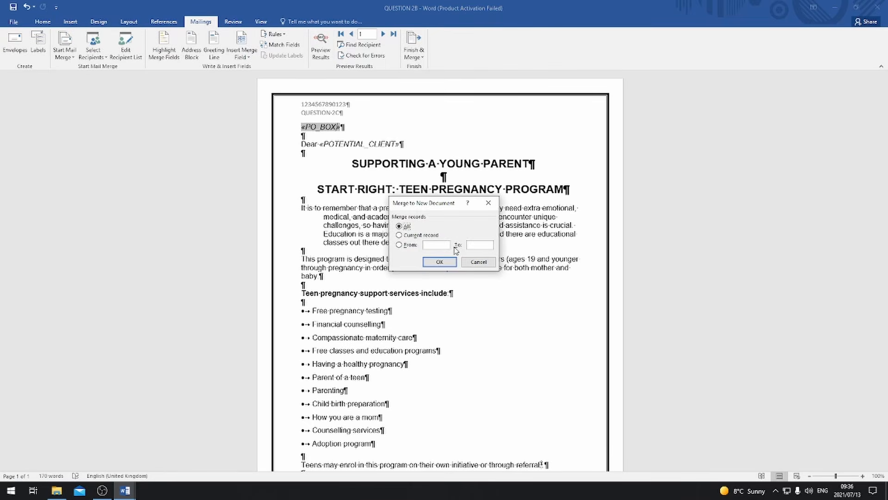
pyautogui.click(439, 262)
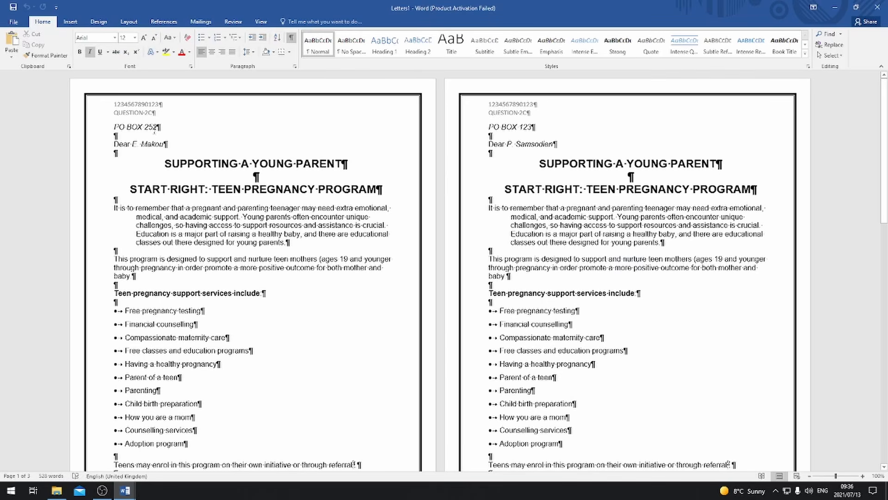
# Examine the PO box, client name and contact details in each of the merged letters.
pyautogui.moveTo(164, 127); pyautogui.dragTo(115, 127)
pyautogui.moveTo(168, 144); pyautogui.dragTo(133, 145)
pyautogui.moveTo(536, 126); pyautogui.dragTo(488, 127)
pyautogui.moveTo(553, 144); pyautogui.dragTo(506, 144)
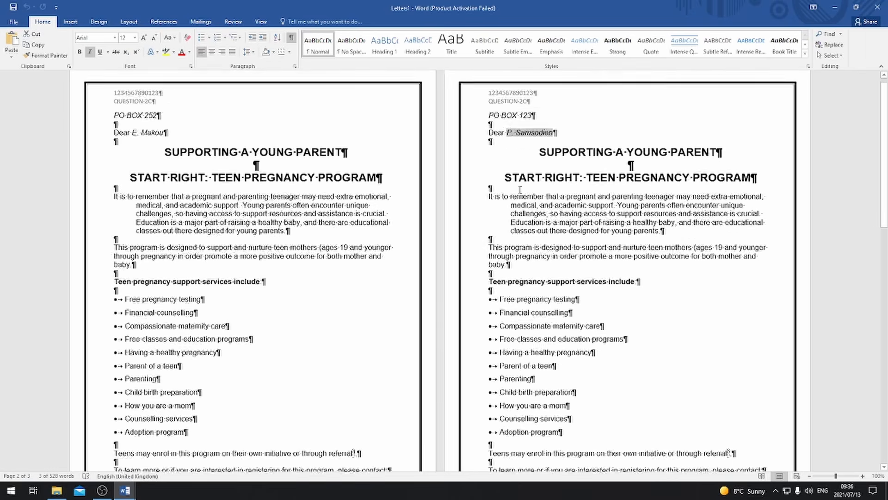
pyautogui.scroll(-15, 512, 190)
pyautogui.scroll(-1, 512, 190)
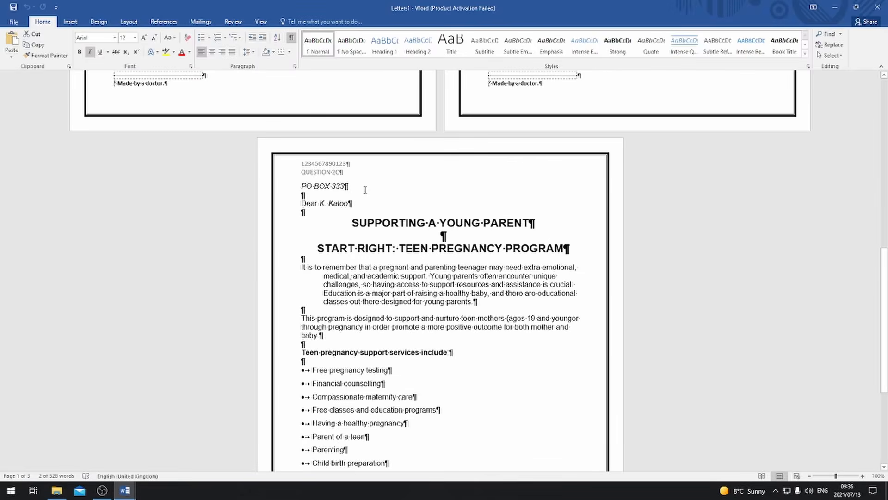
pyautogui.moveTo(365, 189); pyautogui.dragTo(296, 181)
pyautogui.moveTo(350, 203); pyautogui.dragTo(300, 204)
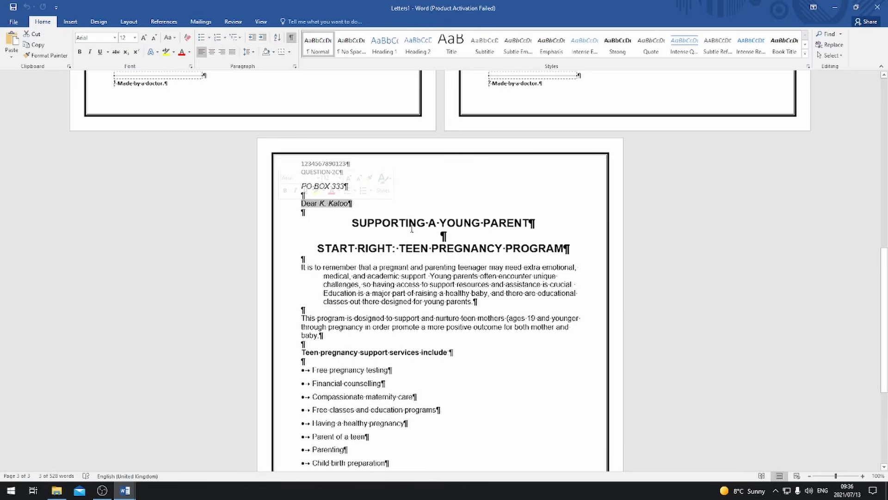
pyautogui.scroll(20, 416, 230)
pyautogui.scroll(-15, 416, 229)
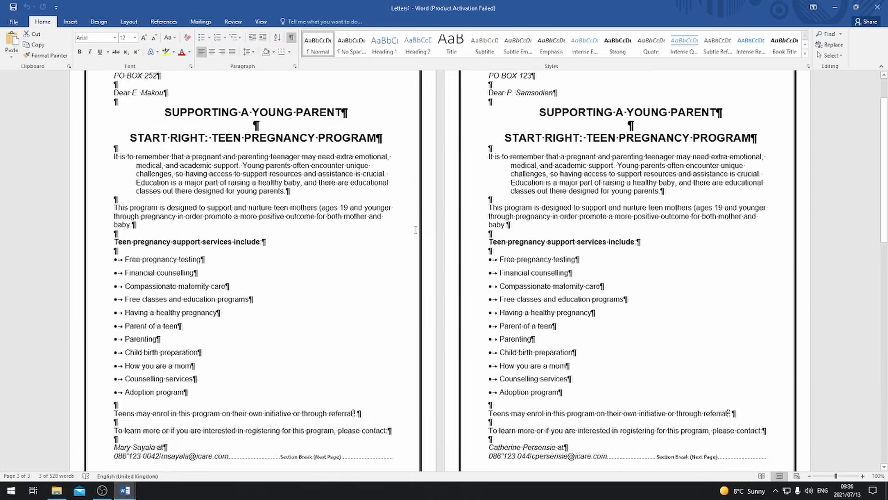
pyautogui.scroll(15, 415, 230)
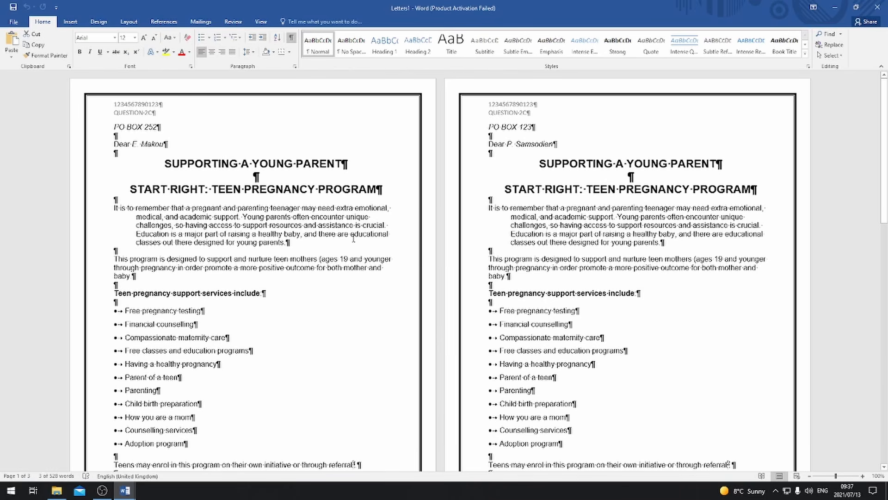
pyautogui.scroll(-2, 291, 196)
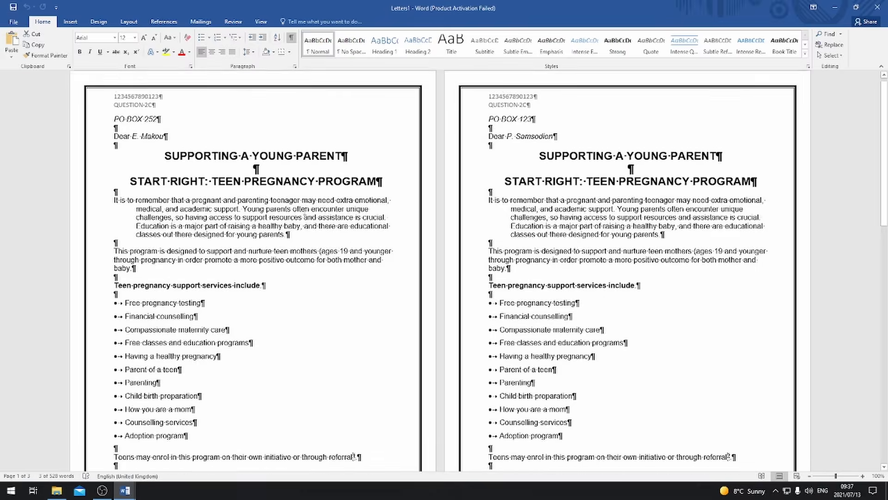
# Set the merged letters to print only pages 1,3.
pyautogui.click(15, 22)
pyautogui.click(26, 134)
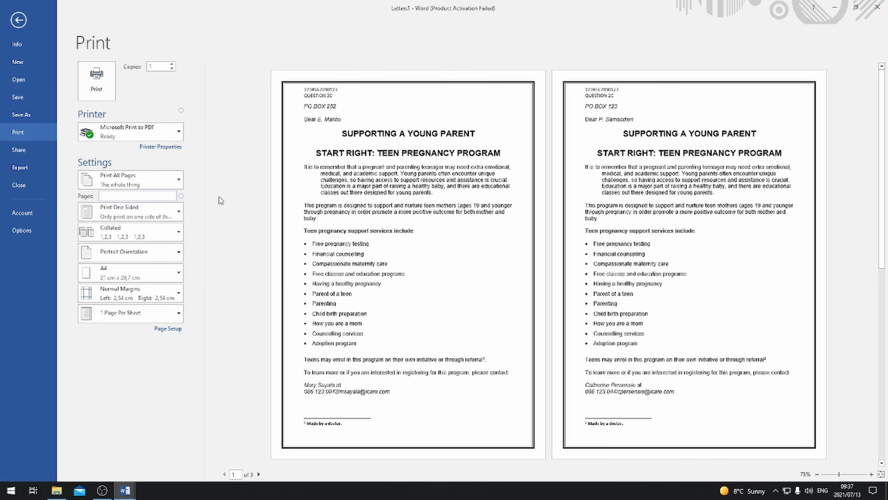
pyautogui.write('1,3')
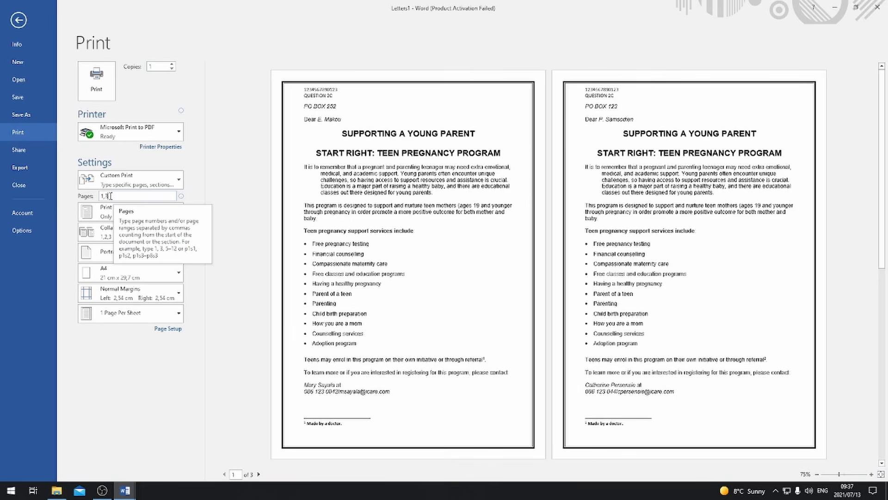
# Clear the custom page range from the print settings and return to the merged letters.
pyautogui.moveTo(116, 196); pyautogui.dragTo(95, 195)
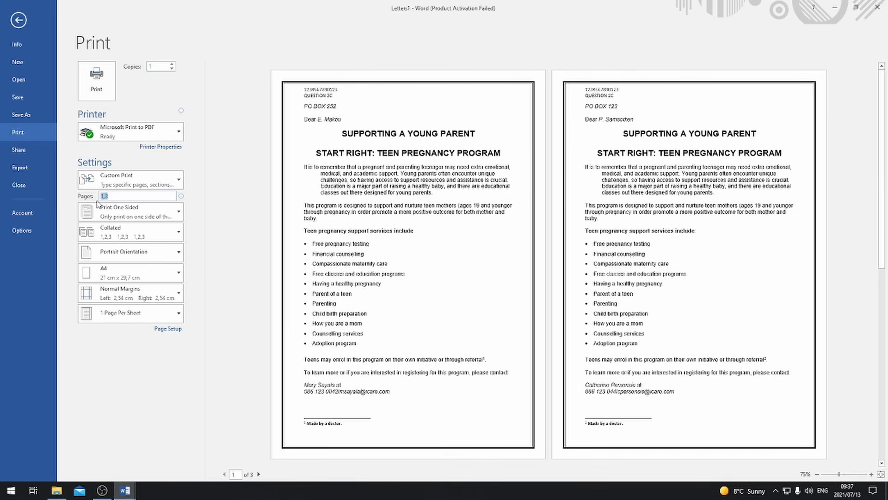
pyautogui.press('BackSpace')
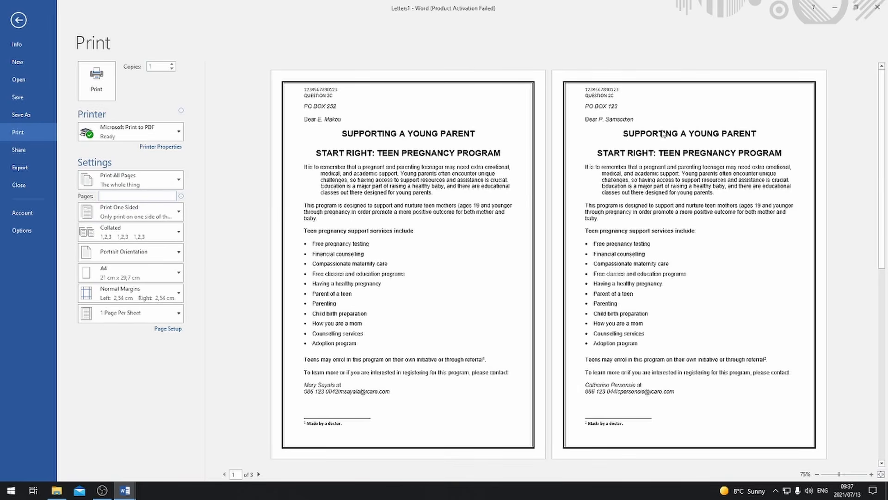
pyautogui.click(18, 21)
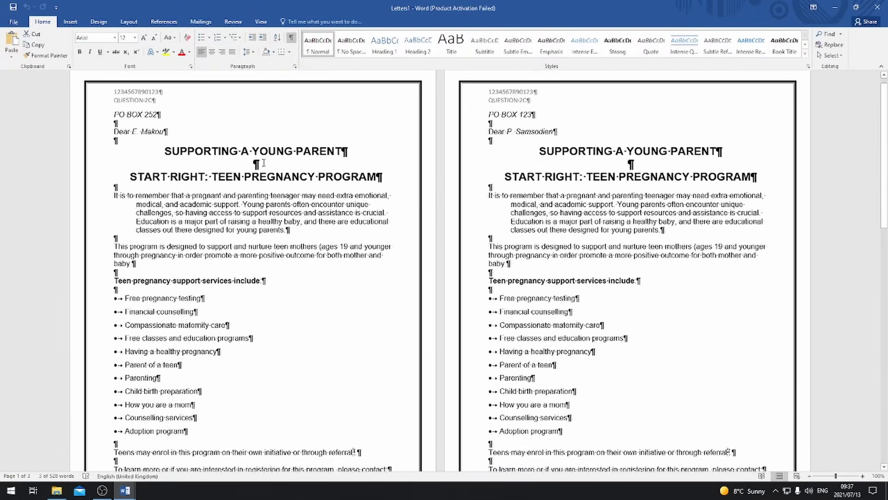
# Set the merged letters to print only the current page.
pyautogui.click(13, 22)
pyautogui.click(24, 132)
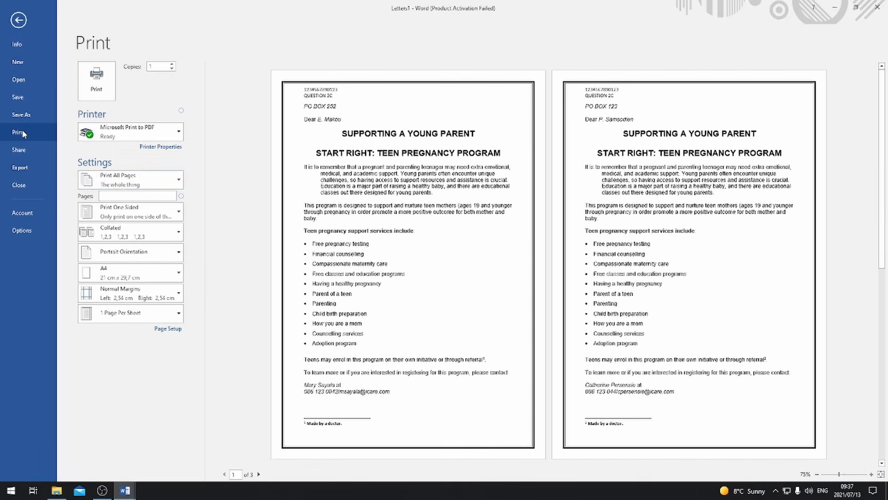
pyautogui.click(176, 183)
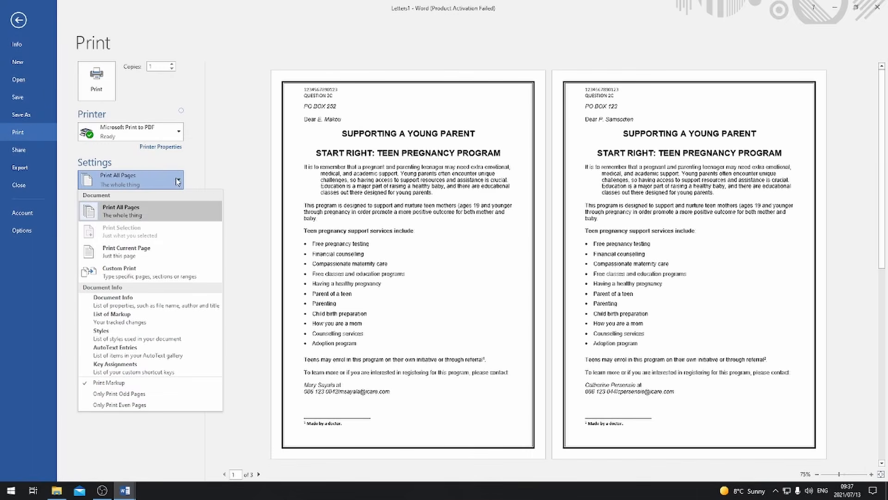
pyautogui.click(155, 252)
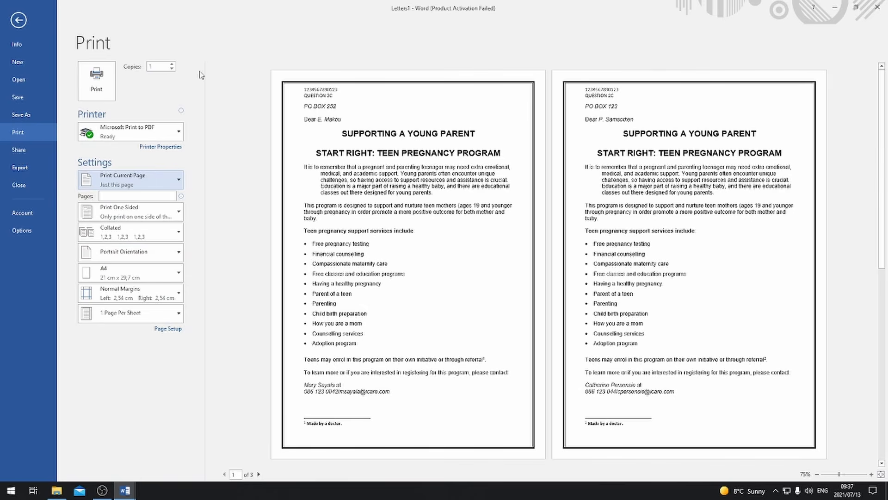
# Move to the third merged letter, preview it as the current page for printing, and return to the document.
pyautogui.click(48, 23)
pyautogui.scroll(-10, 353, 174)
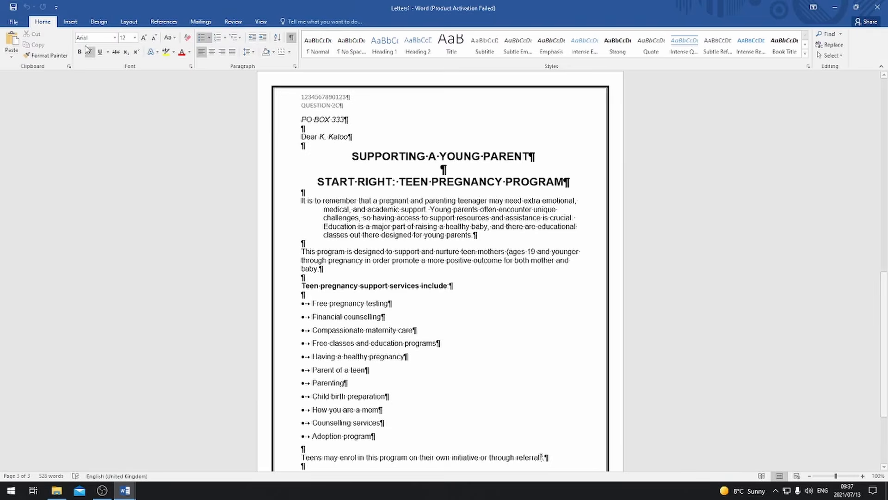
pyautogui.click(17, 23)
pyautogui.click(31, 129)
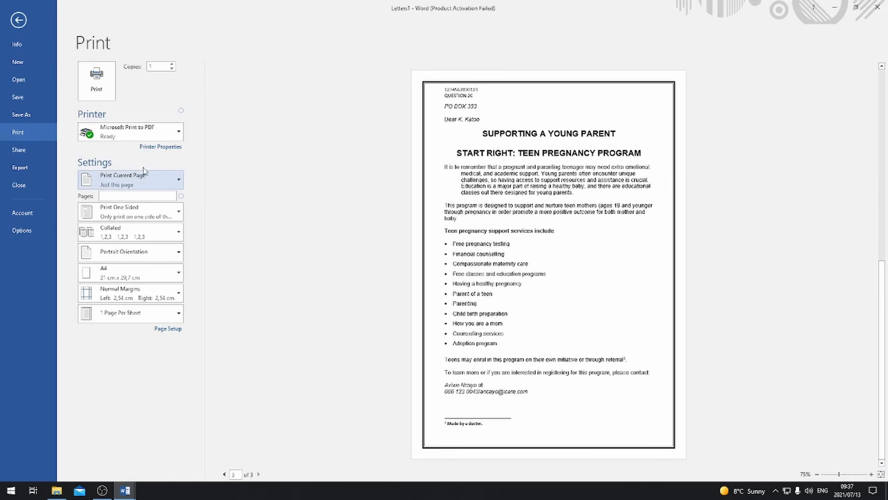
pyautogui.click(23, 20)
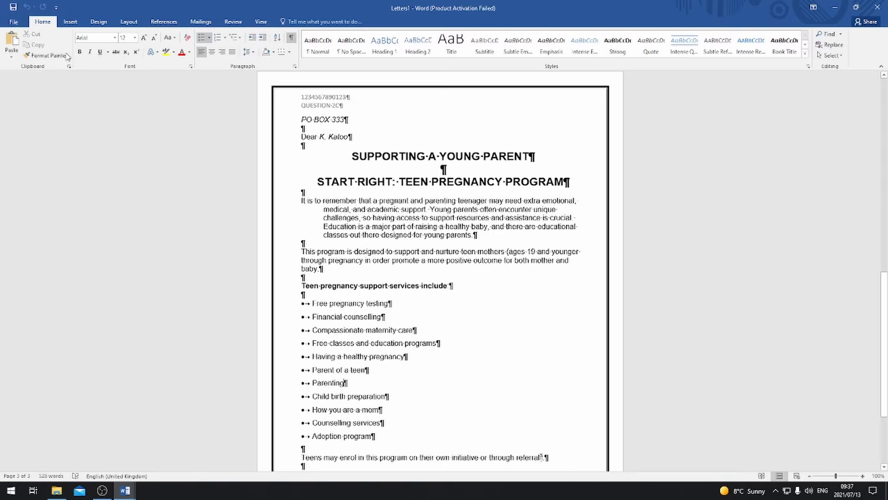
pyautogui.scroll(4, 357, 188)
pyautogui.scroll(7, 356, 187)
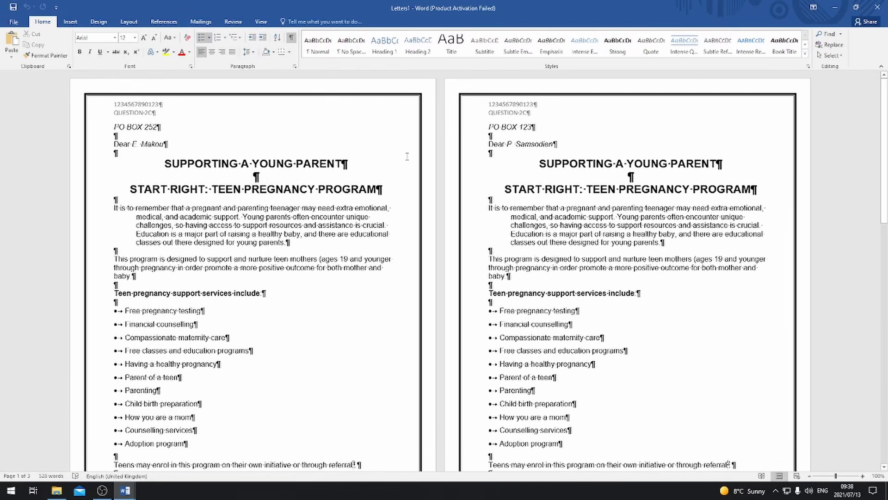
pyautogui.scroll(-2, 520, 162)
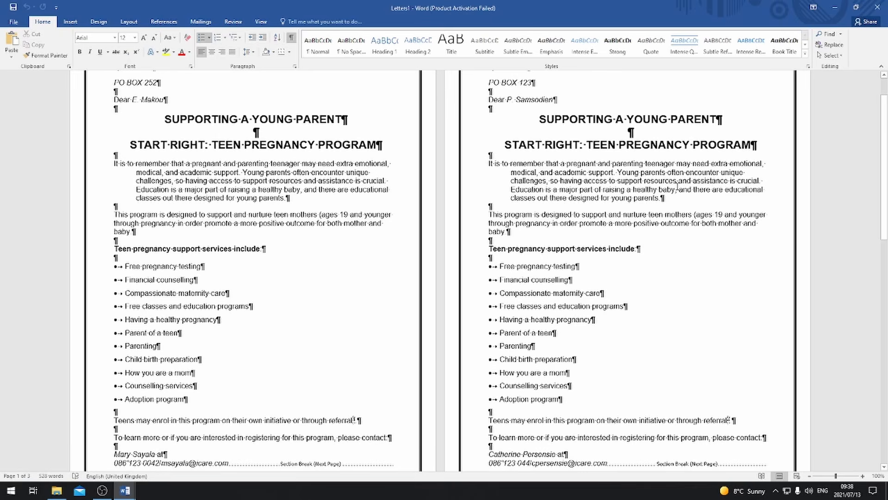
pyautogui.moveTo(736, 194); pyautogui.dragTo(584, 145)
pyautogui.scroll(1, 642, 173)
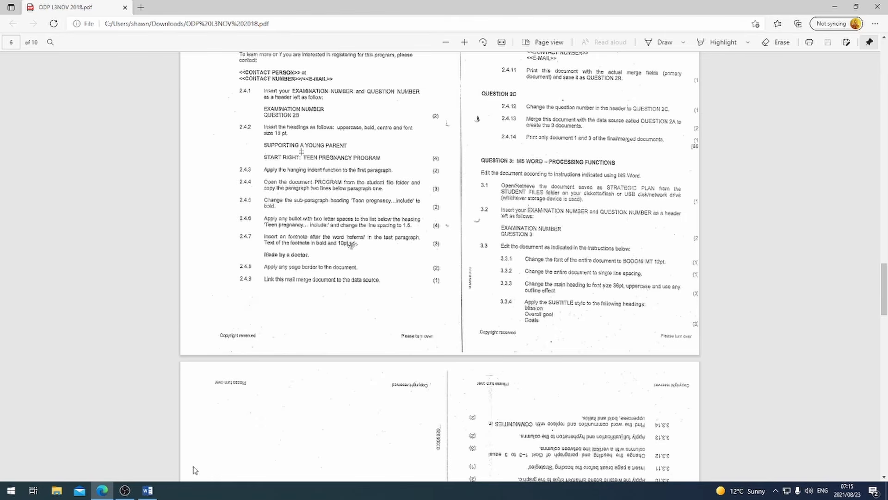
# Check the exam paper's header instruction in Edge and add a Strategic Plan header with the examination number above QUESTION 3, closing the header when done.
pyautogui.click(147, 490)
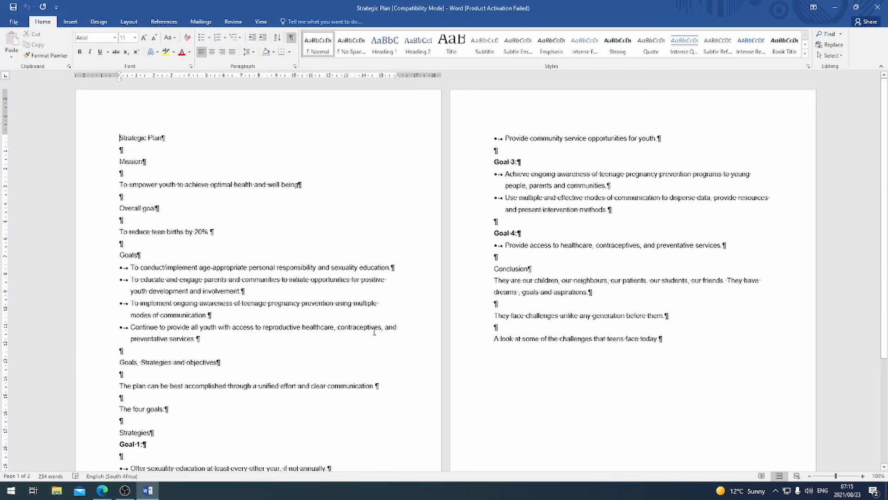
pyautogui.click(102, 489)
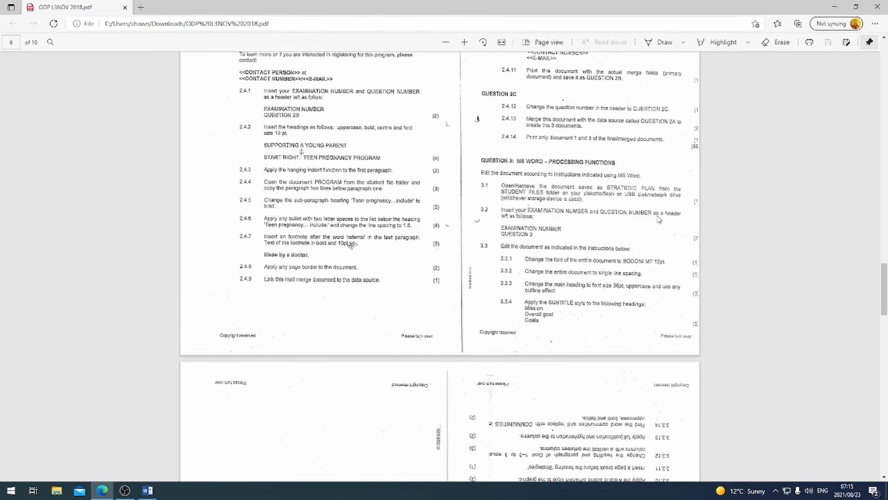
pyautogui.click(148, 490)
pyautogui.click(70, 21)
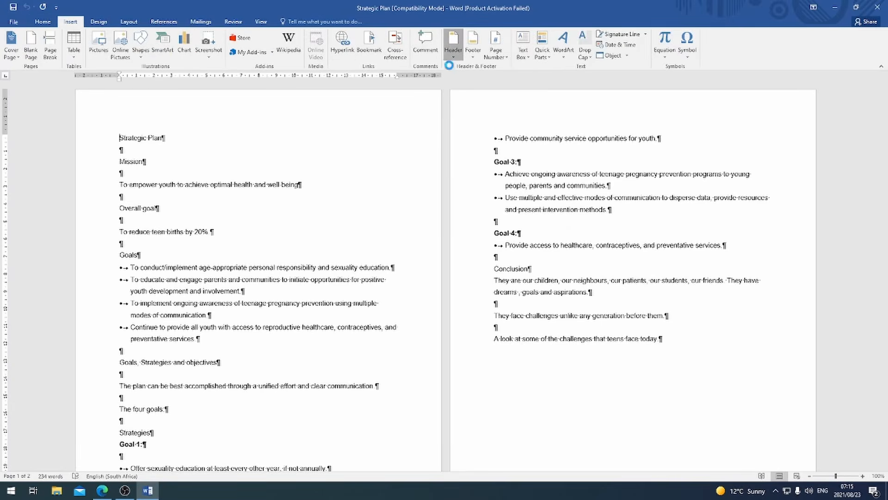
pyautogui.click(453, 51)
pyautogui.click(494, 379)
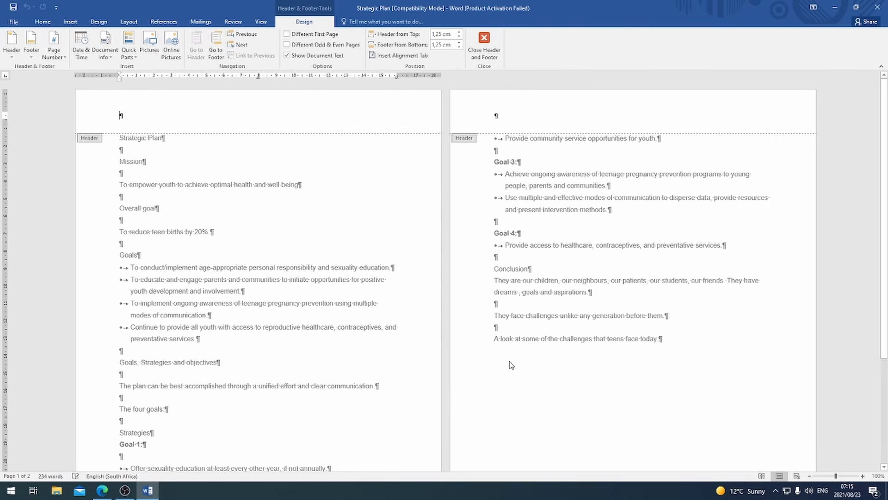
pyautogui.write('123')
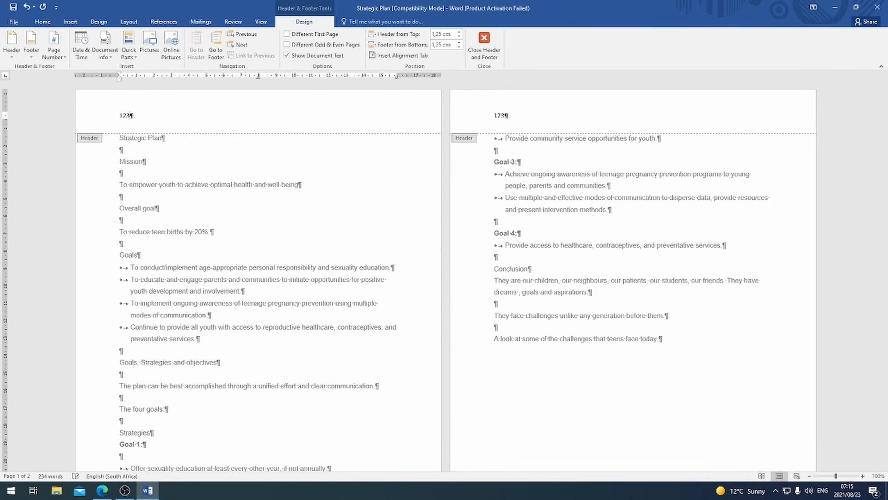
pyautogui.write('4567890123')
pyautogui.press('Return')
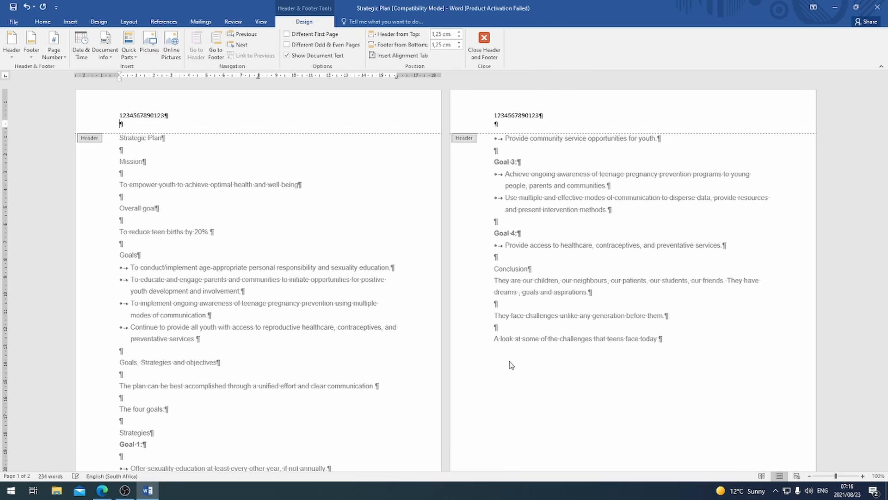
pyautogui.write('QUESTION 3')
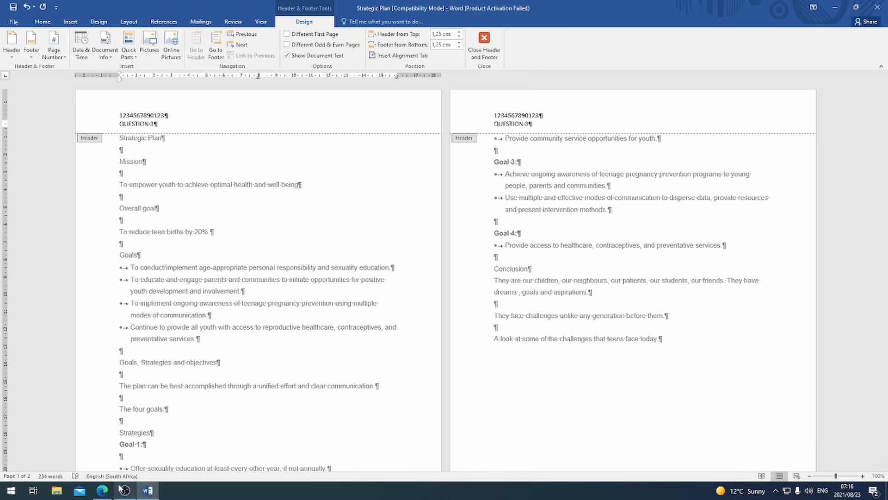
pyautogui.click(102, 491)
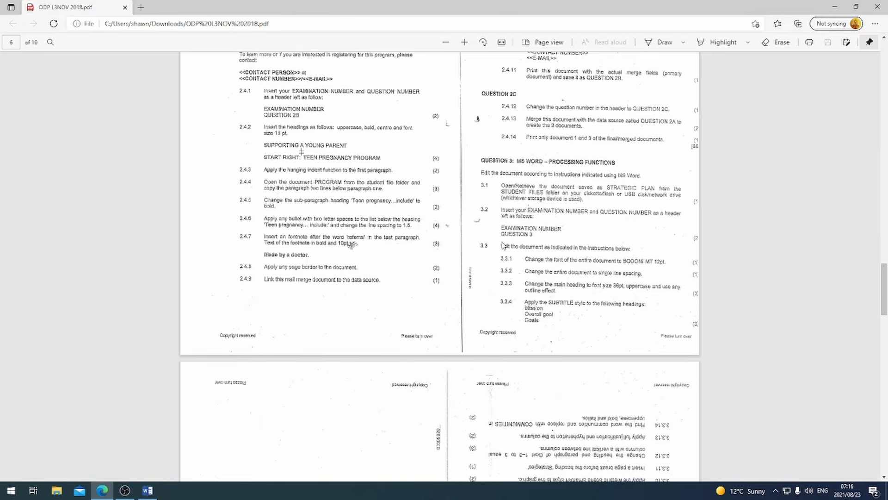
pyautogui.click(148, 488)
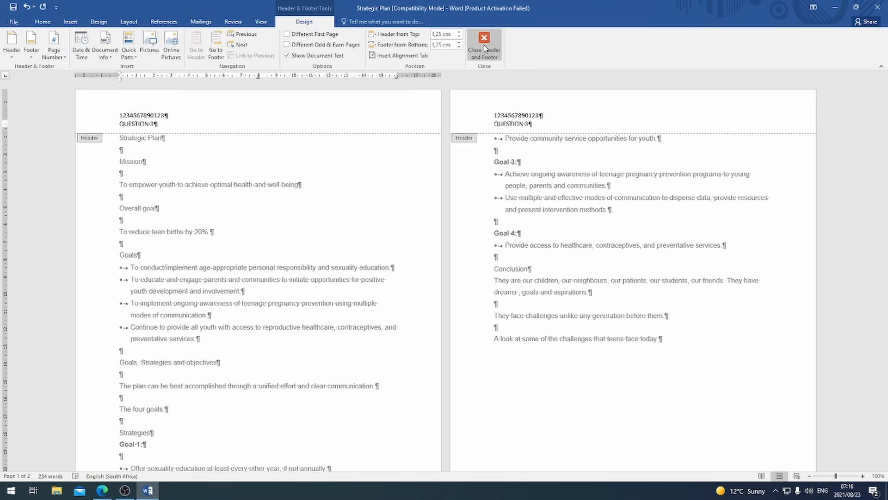
pyautogui.scroll(-1, 344, 192)
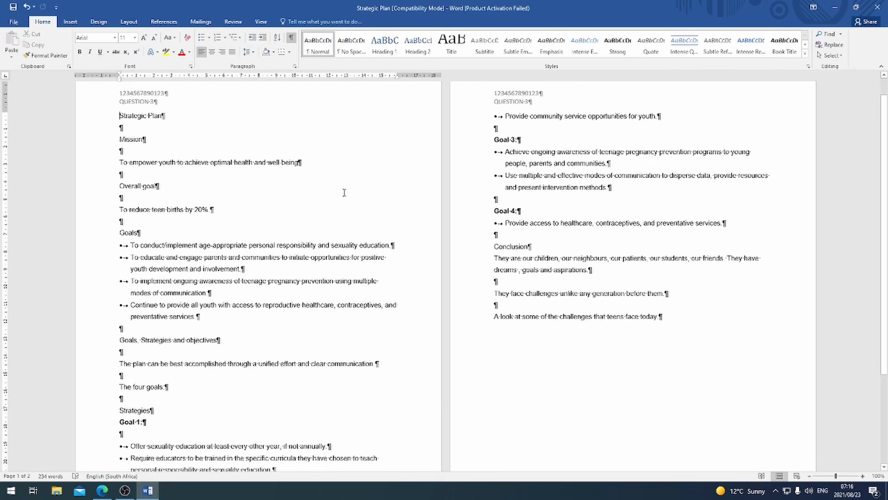
# Check the font instruction in the exam paper and change the entire Strategic Plan text to Bodoni MT.
pyautogui.click(862, 476)
pyautogui.click(862, 475)
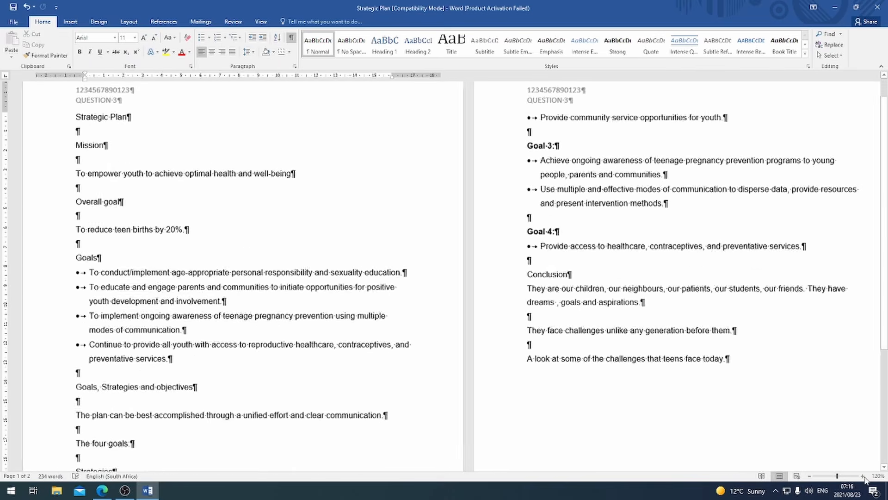
pyautogui.click(863, 475)
pyautogui.scroll(2, 533, 288)
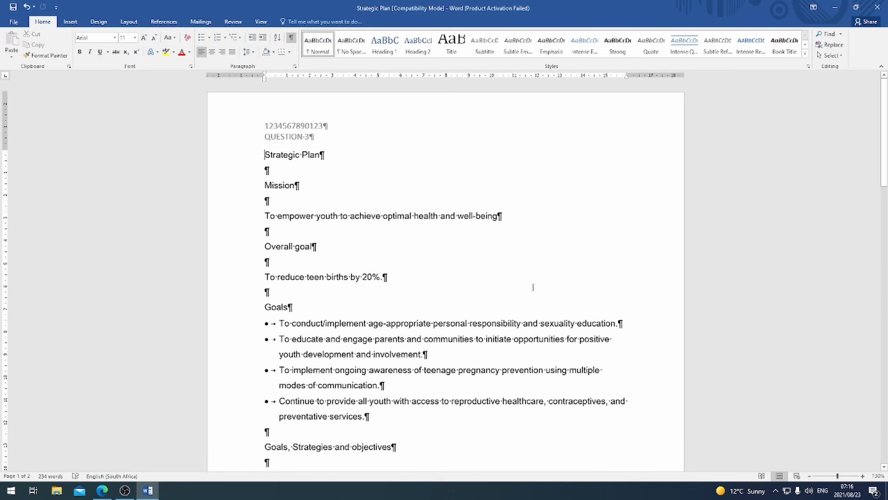
pyautogui.click(102, 490)
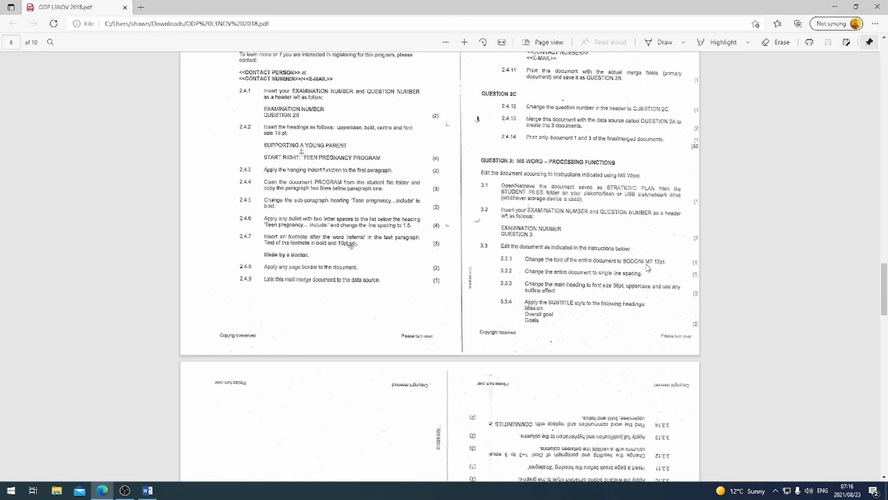
pyautogui.click(148, 490)
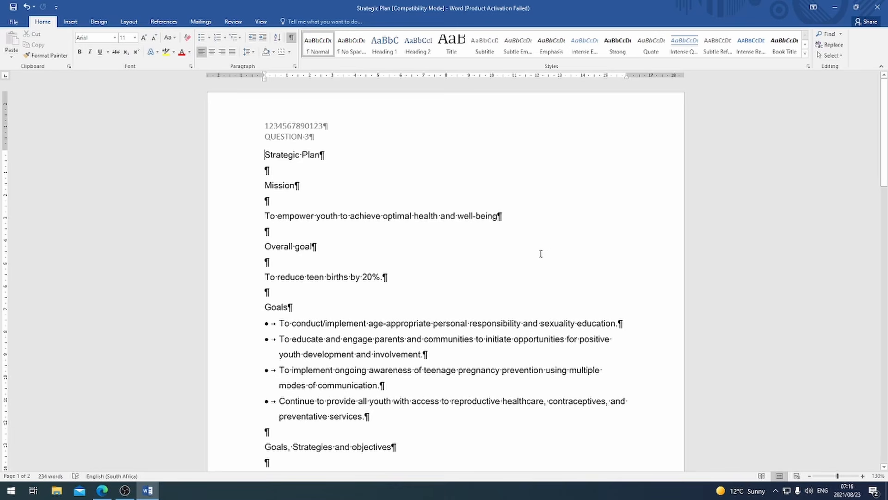
pyautogui.hotkey('ctrl', 'a')
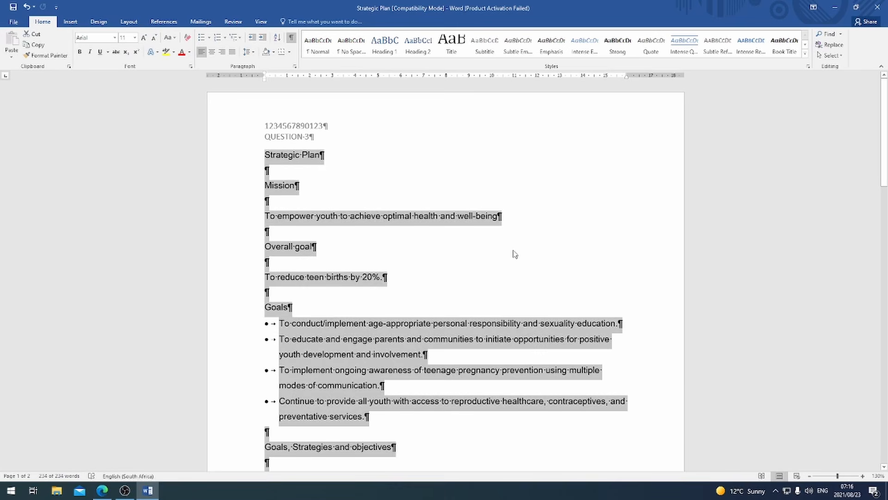
pyautogui.scroll(-7, 515, 252)
pyautogui.scroll(7, 515, 253)
pyautogui.click(114, 37)
pyautogui.write('Bondo')
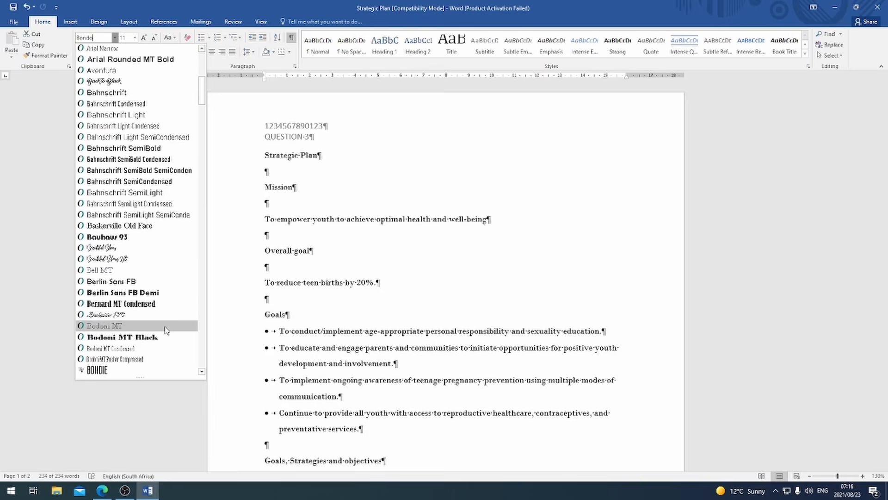
pyautogui.click(164, 326)
# Confirm the required size in the exam paper and set the entire document's font size to 12.
pyautogui.click(147, 491)
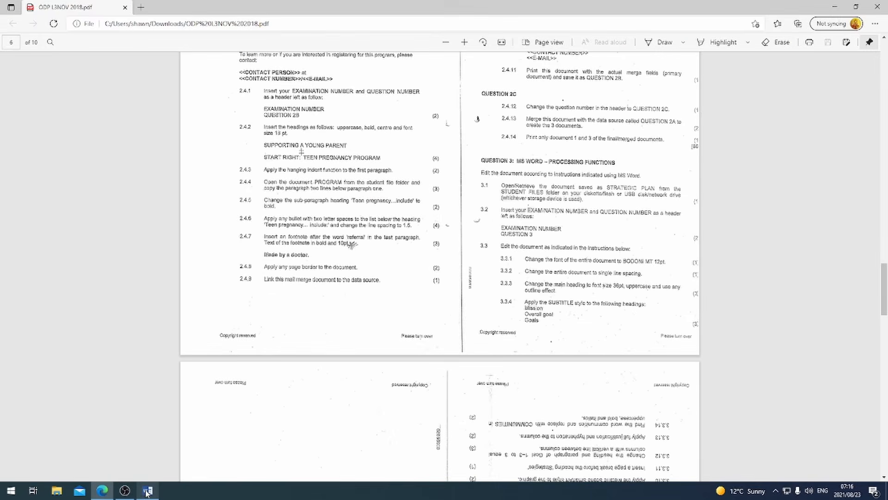
pyautogui.click(147, 490)
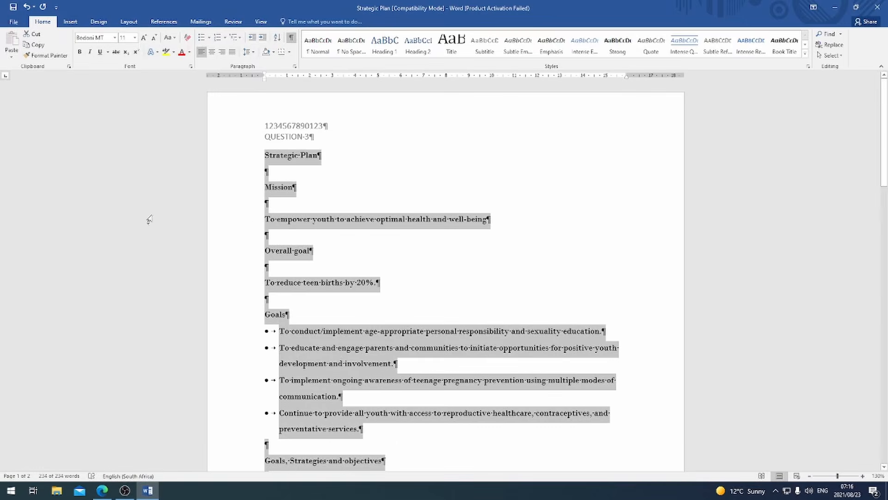
pyautogui.click(135, 39)
pyautogui.click(124, 84)
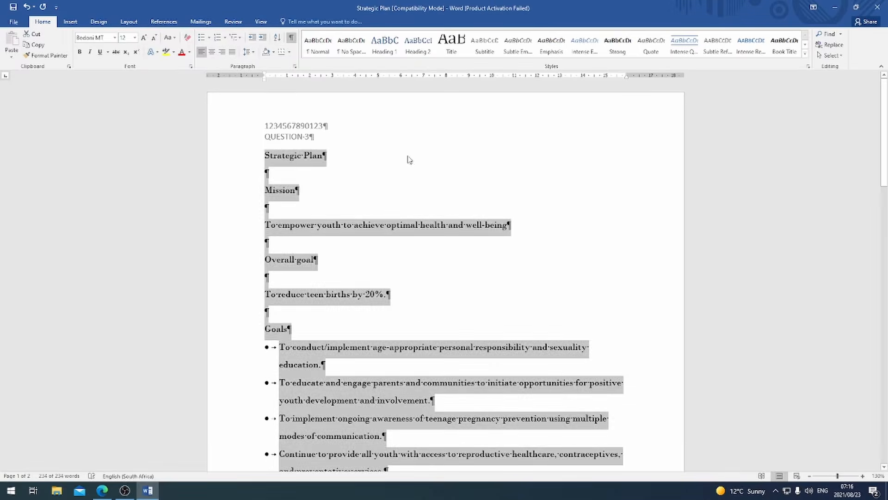
pyautogui.click(403, 181)
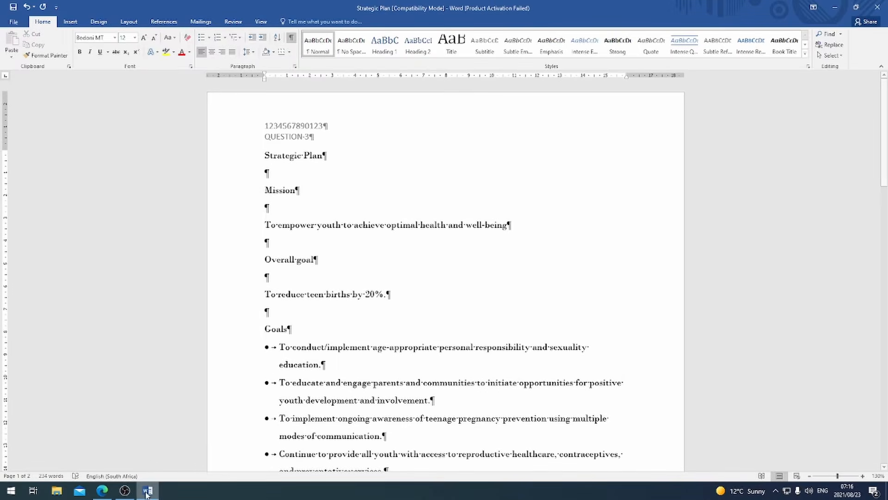
# Check the line spacing instruction in the exam paper and set the entire Strategic Plan document to 1.0 line spacing.
pyautogui.click(135, 479)
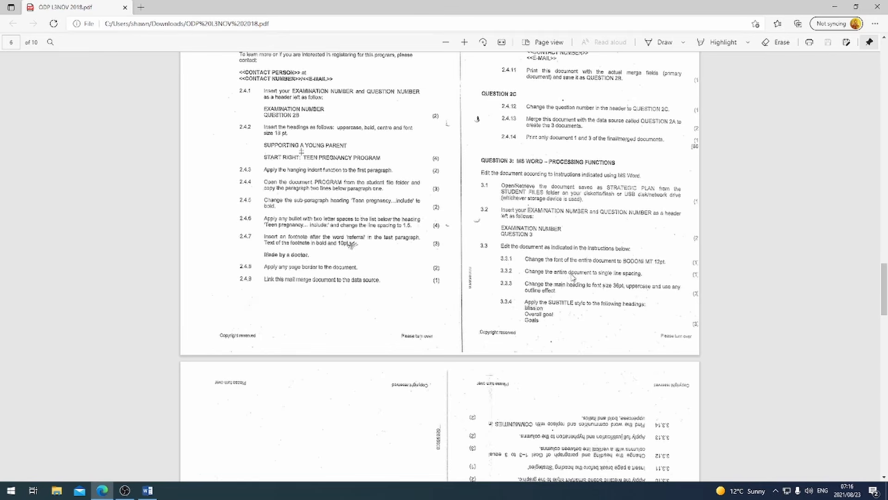
pyautogui.click(147, 491)
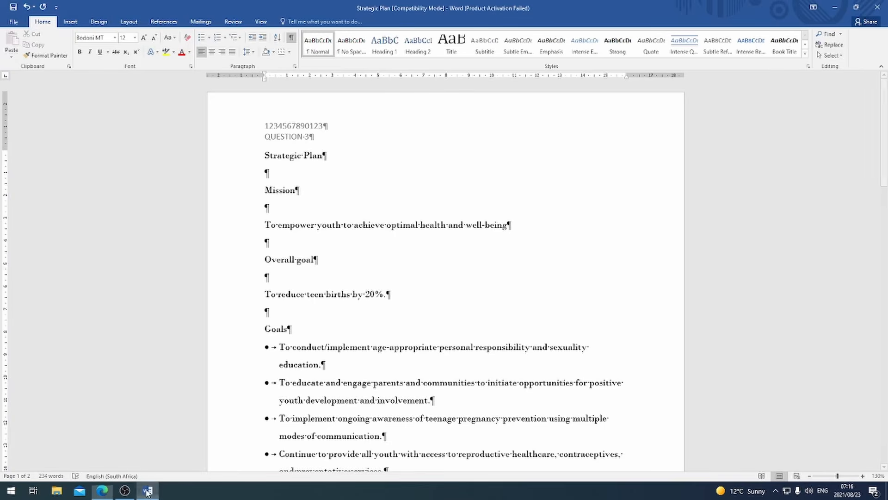
pyautogui.hotkey('ctrl', 'a')
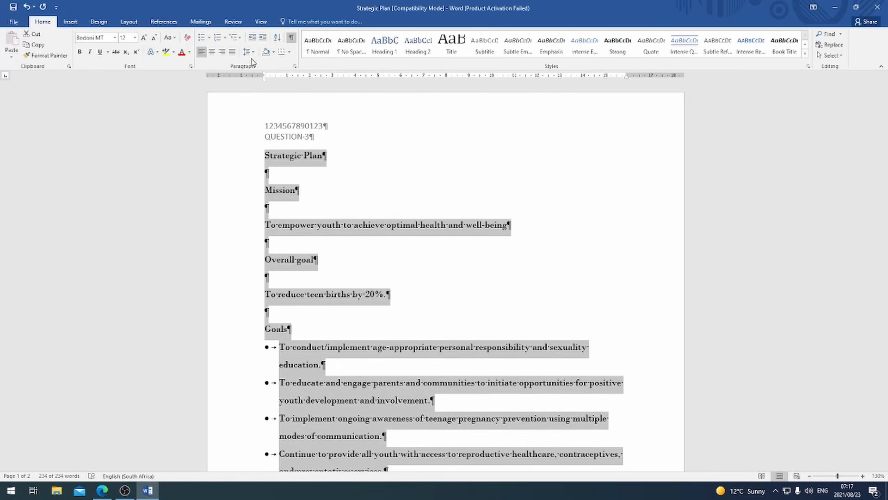
pyautogui.click(253, 53)
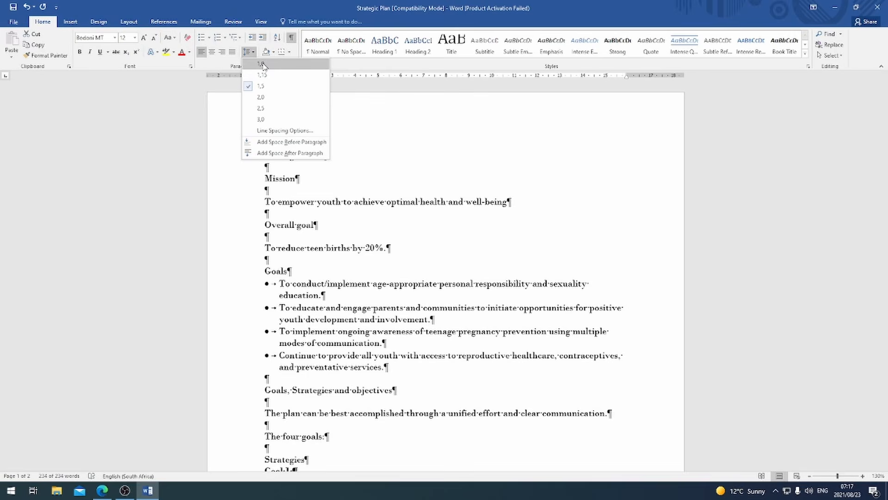
pyautogui.click(261, 64)
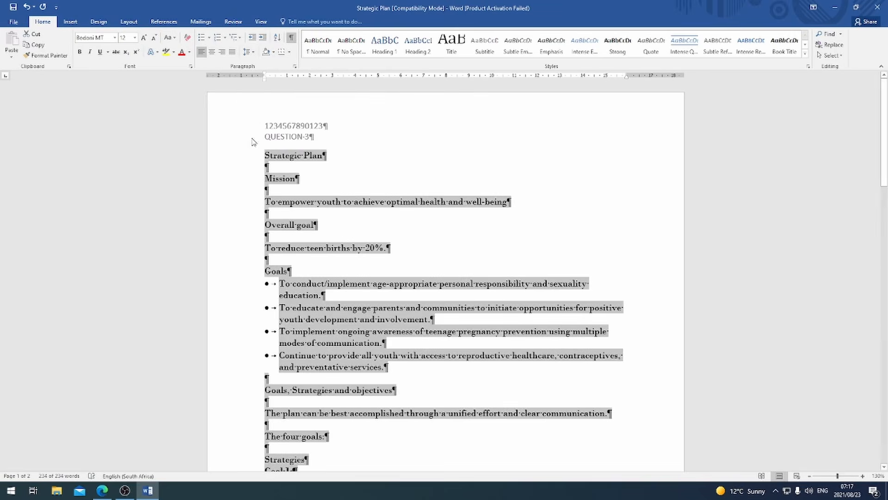
# Check the main heading instruction in the exam paper and change the Strategic Plan heading to font size 36 and uppercase.
pyautogui.click(114, 491)
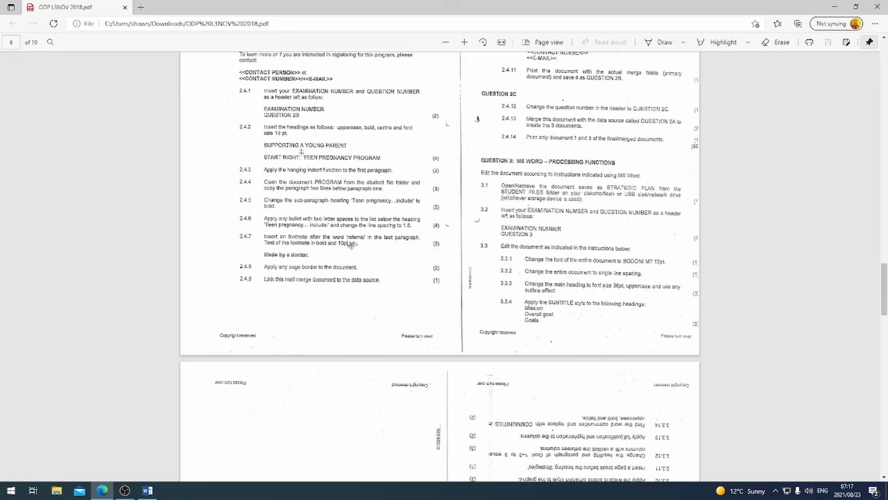
pyautogui.click(148, 491)
pyautogui.click(319, 194)
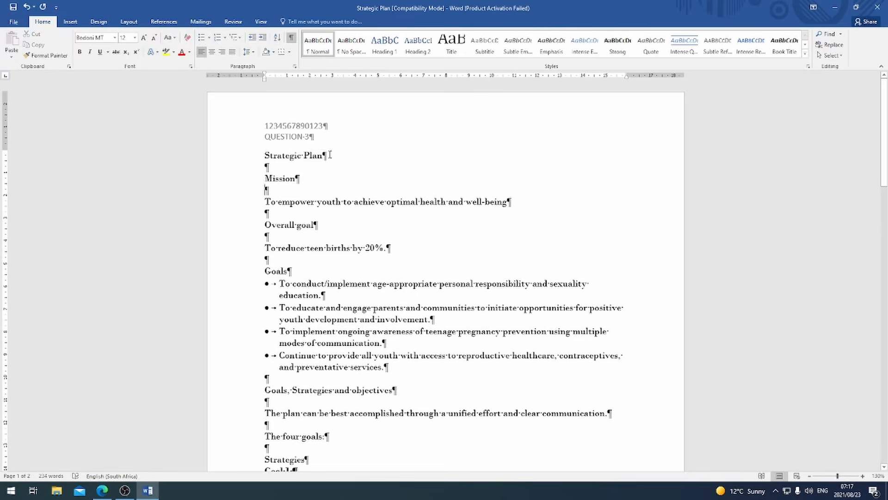
pyautogui.click(243, 156)
pyautogui.click(135, 39)
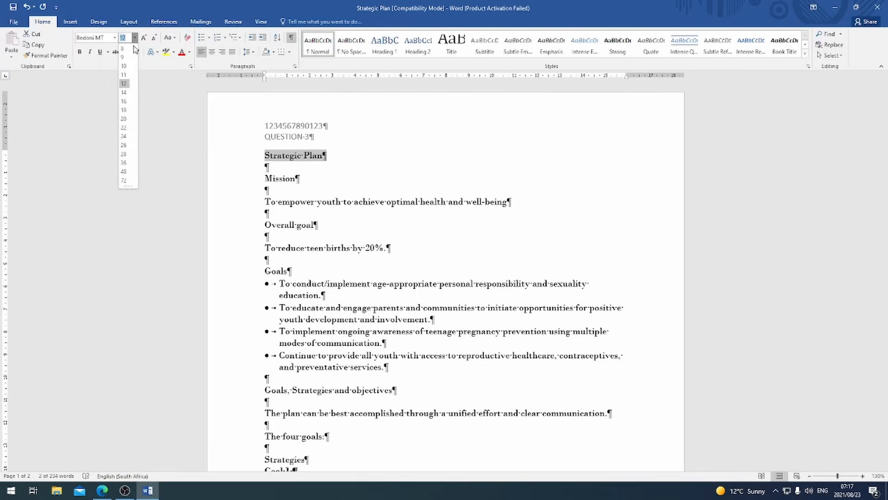
pyautogui.click(126, 152)
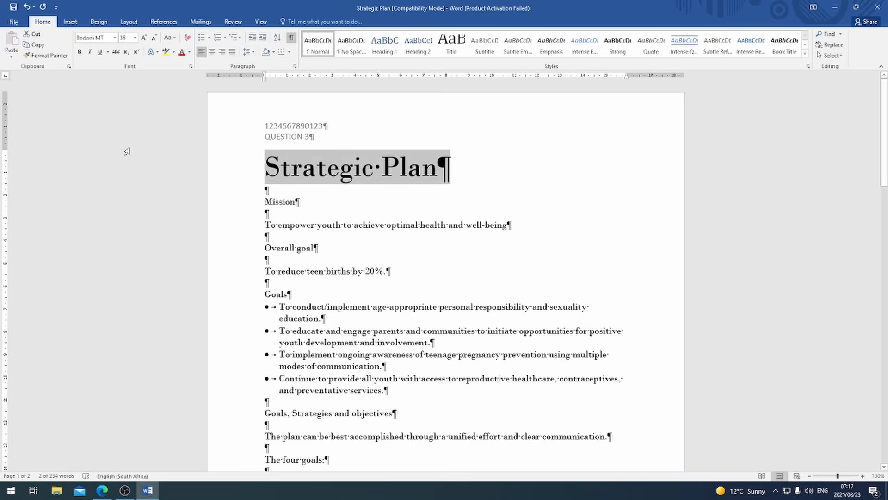
pyautogui.click(174, 41)
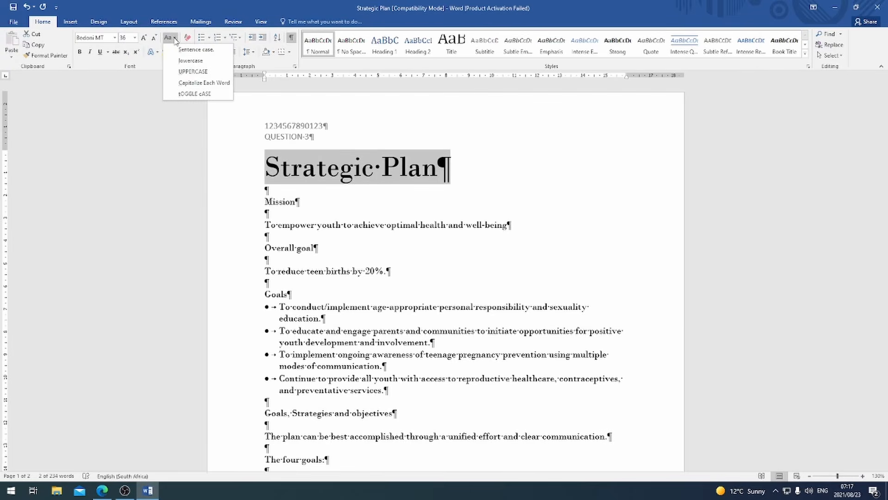
pyautogui.click(187, 72)
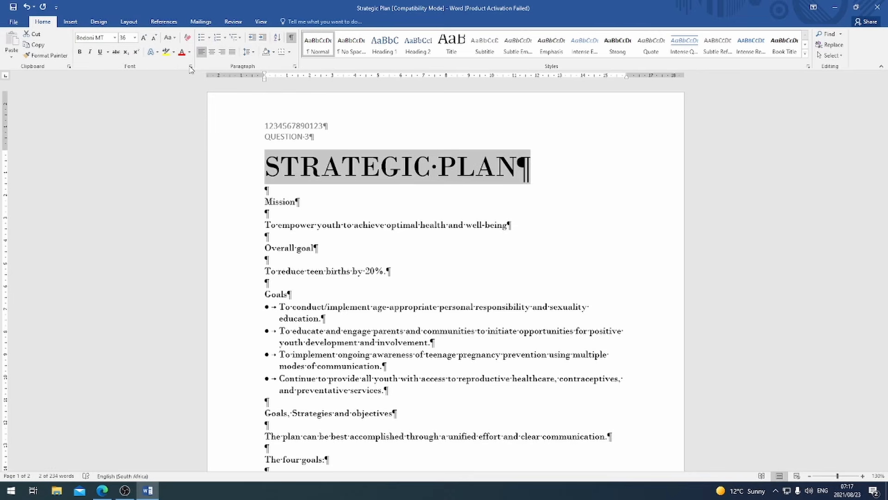
# Apply an orange outline text effect to the STRATEGIC PLAN heading.
pyautogui.click(191, 52)
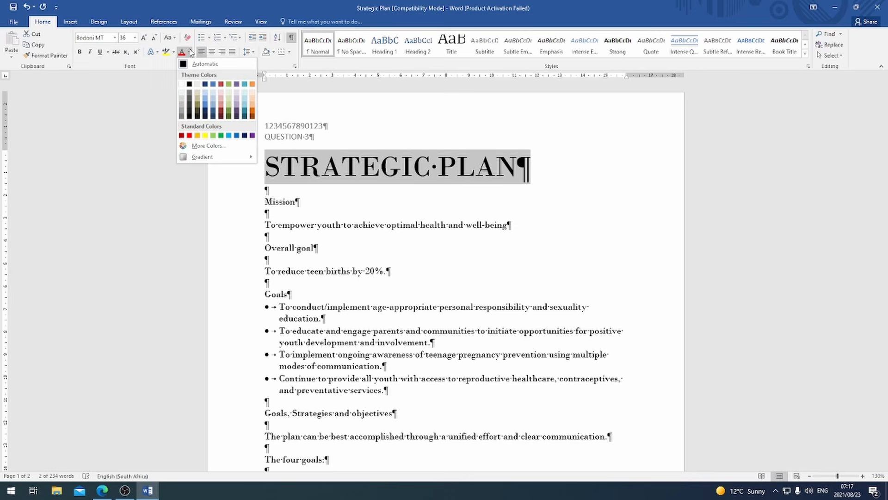
pyautogui.click(191, 52)
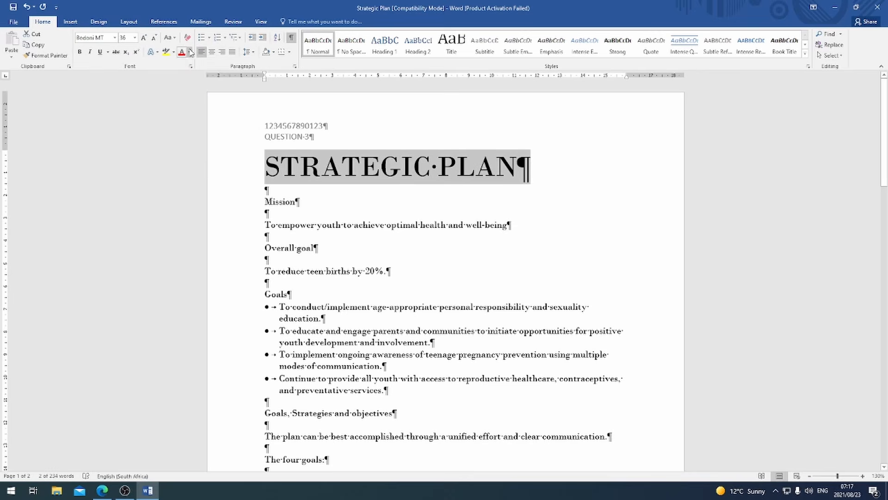
pyautogui.click(157, 52)
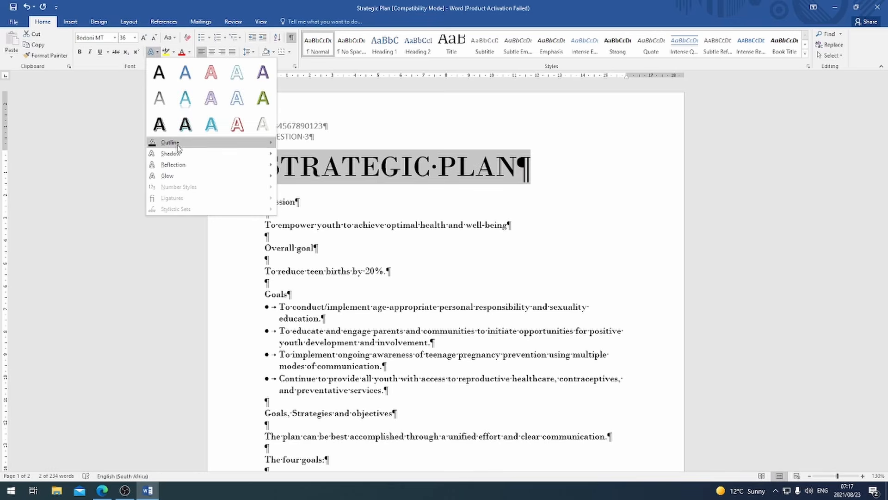
pyautogui.moveTo(171, 142)
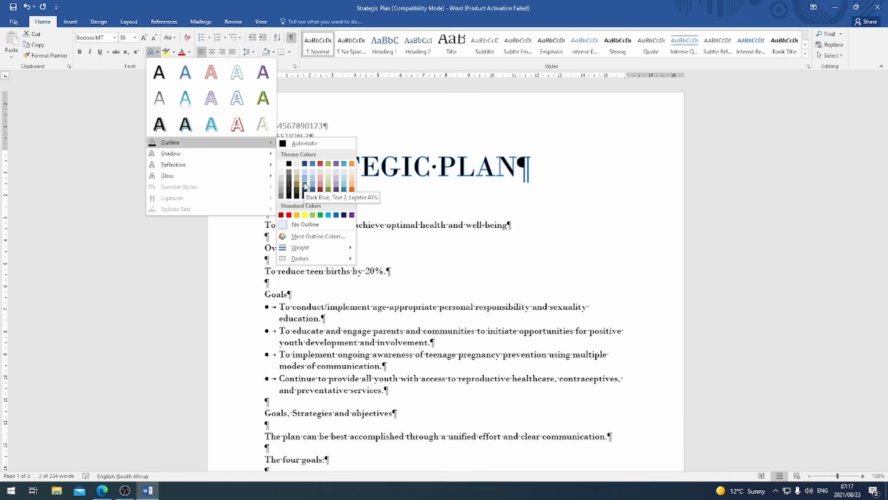
pyautogui.click(350, 185)
pyautogui.click(467, 225)
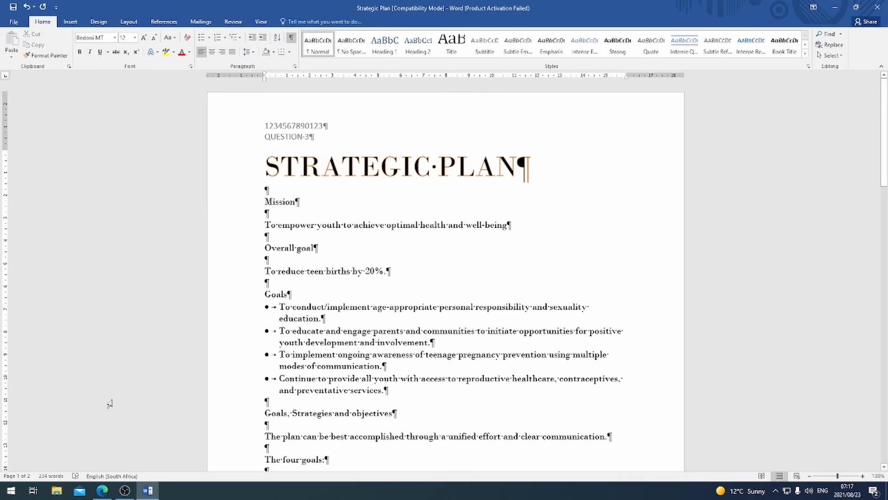
# Check instruction 3.3.4 in the exam paper and apply the Subtitle style to the Mission, Overall goal and Goals headings.
pyautogui.click(103, 491)
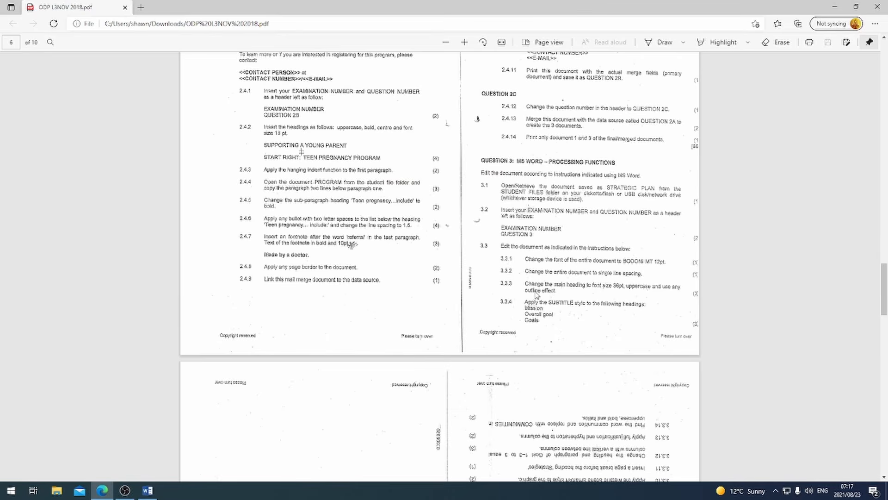
pyautogui.scroll(-3, 564, 287)
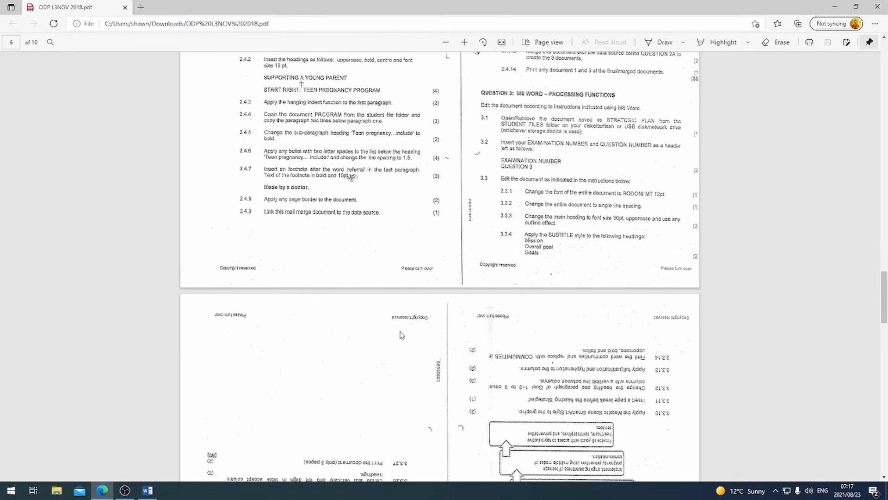
pyautogui.scroll(-3, 554, 248)
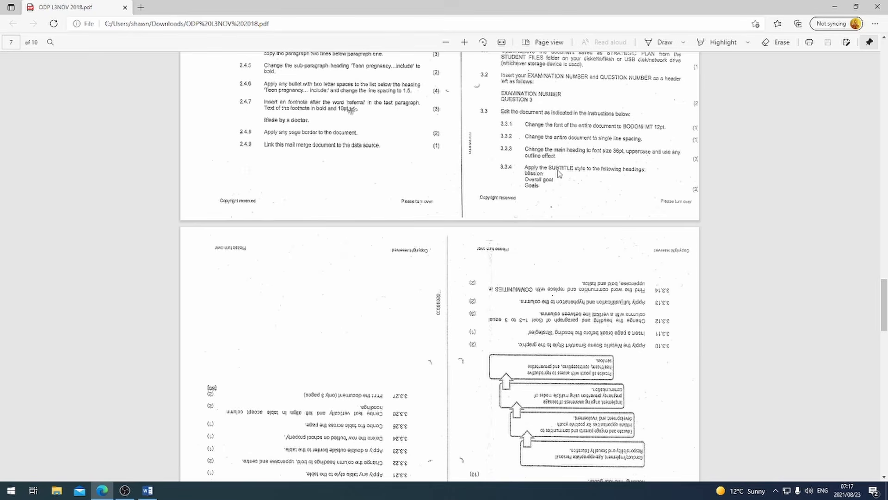
pyautogui.click(148, 490)
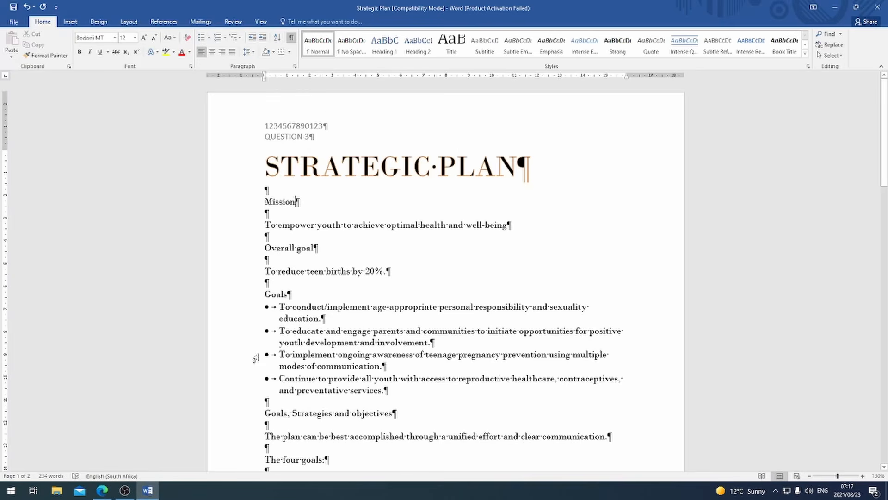
pyautogui.tripleClick(279, 204)
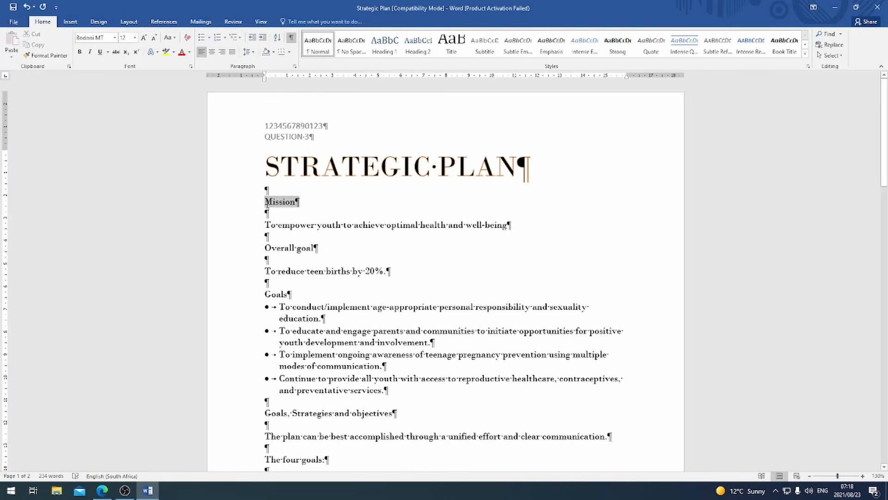
pyautogui.keyDown('ctrl'); pyautogui.click(289, 249); pyautogui.keyUp('ctrl')
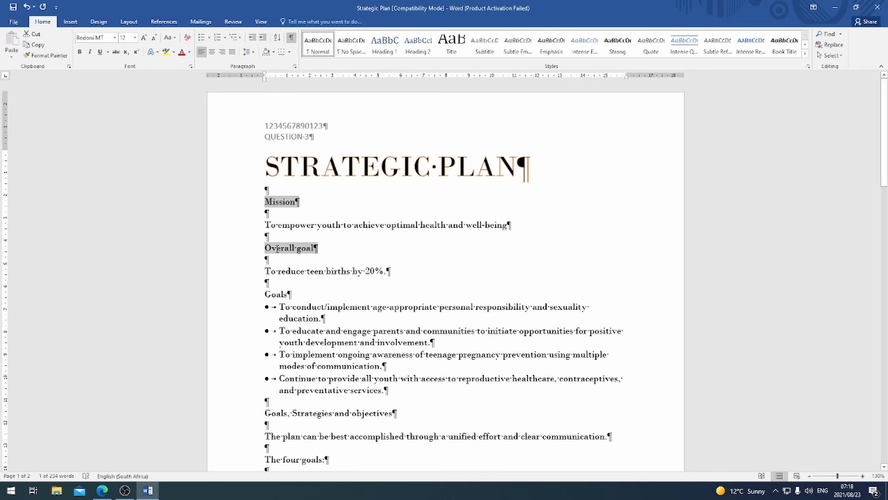
pyautogui.keyDown('ctrl'); pyautogui.click(287, 295); pyautogui.keyUp('ctrl')
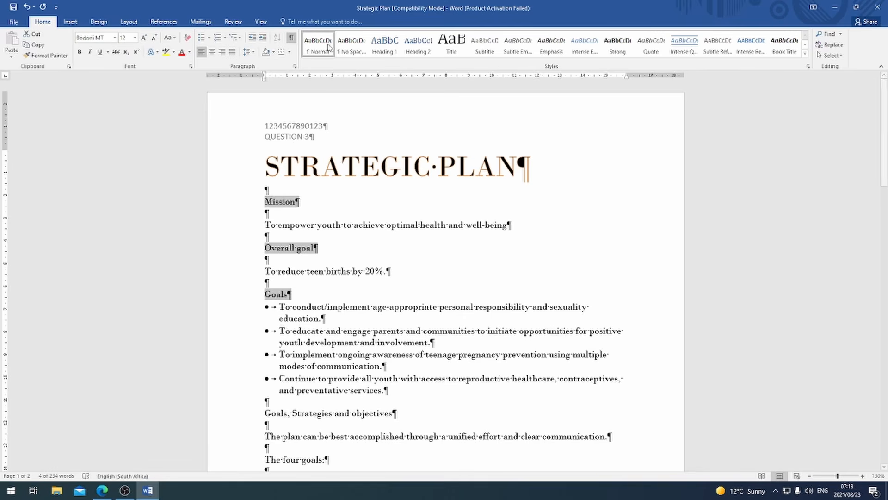
pyautogui.click(363, 44)
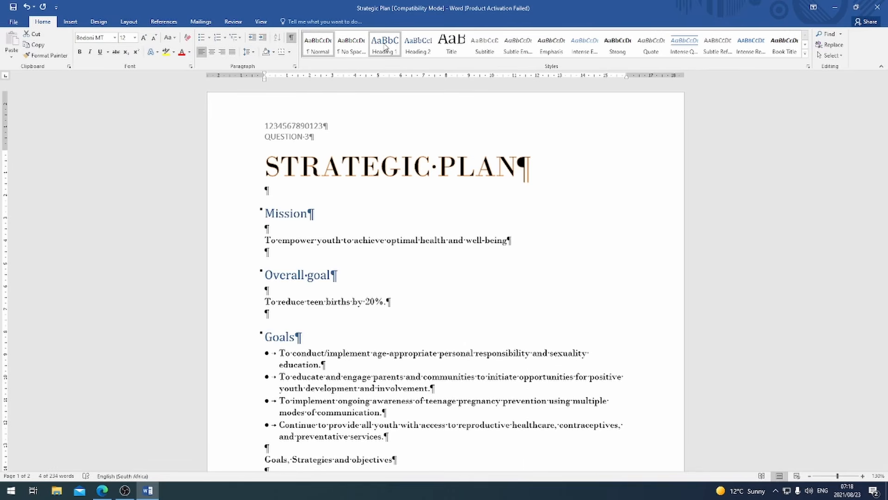
pyautogui.click(486, 47)
pyautogui.click(482, 295)
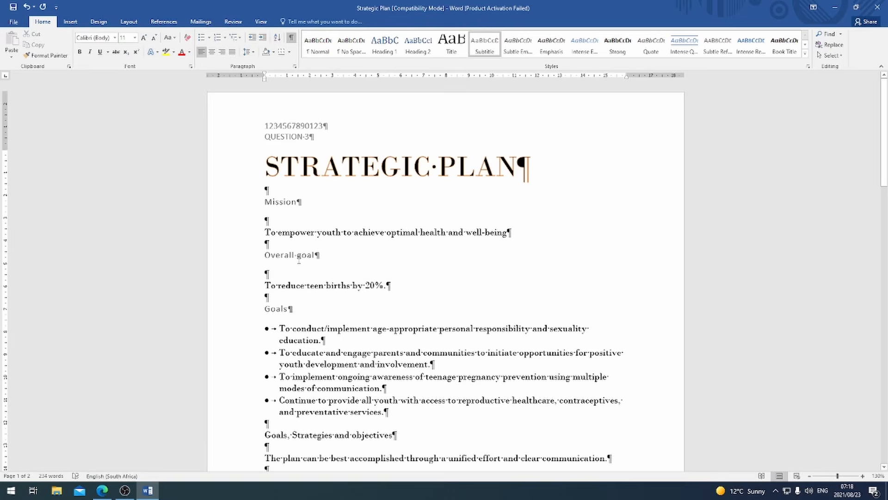
# Switch to the exam paper in Edge, rotate it so its next page reads upright, and examine the instructions from 3.3.5 onward.
pyautogui.click(102, 490)
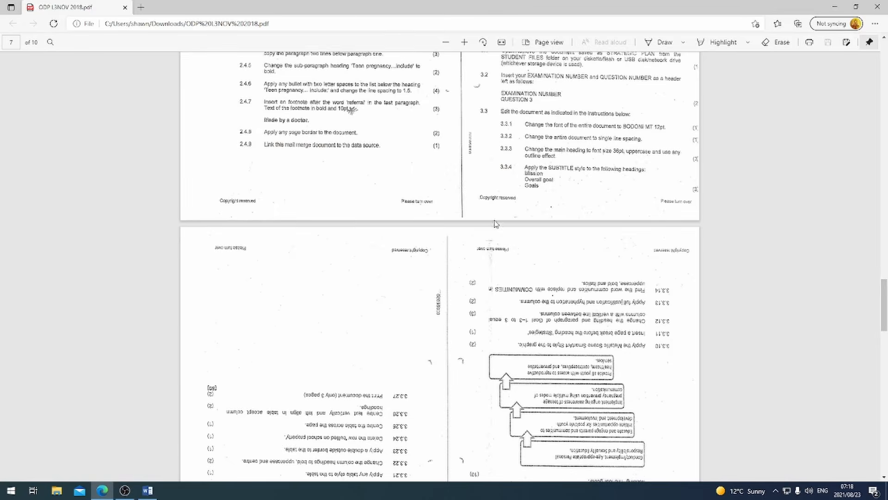
pyautogui.scroll(-1, 495, 226)
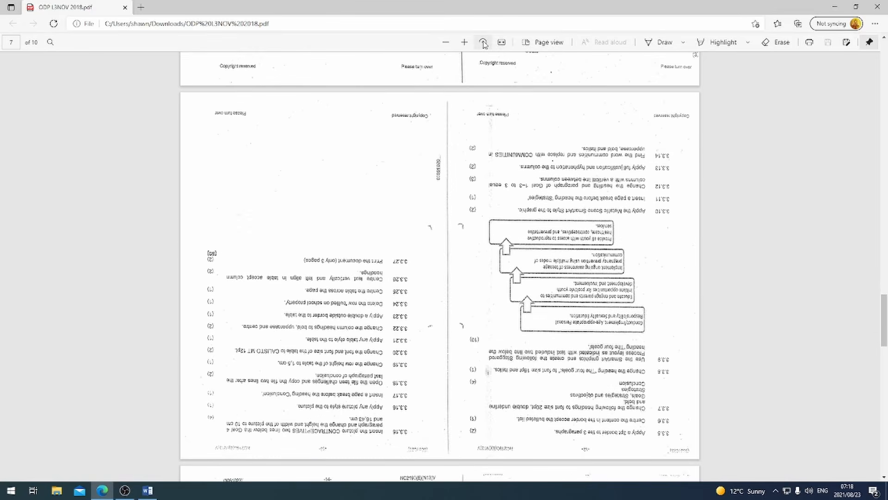
pyautogui.click(483, 42)
pyautogui.click(483, 42)
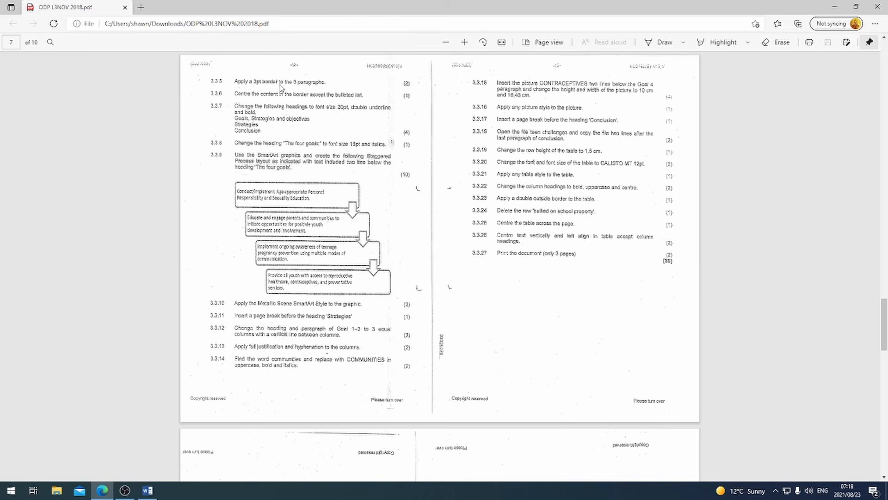
pyautogui.scroll(8, 326, 131)
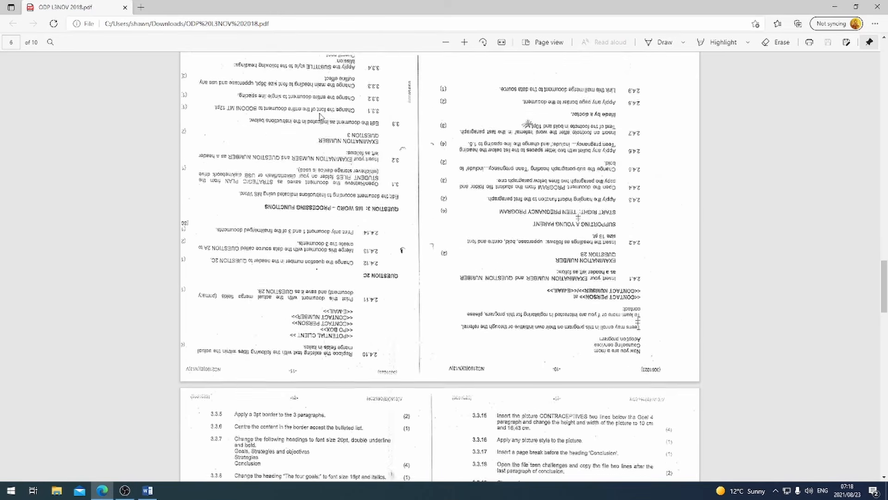
pyautogui.scroll(1, 327, 131)
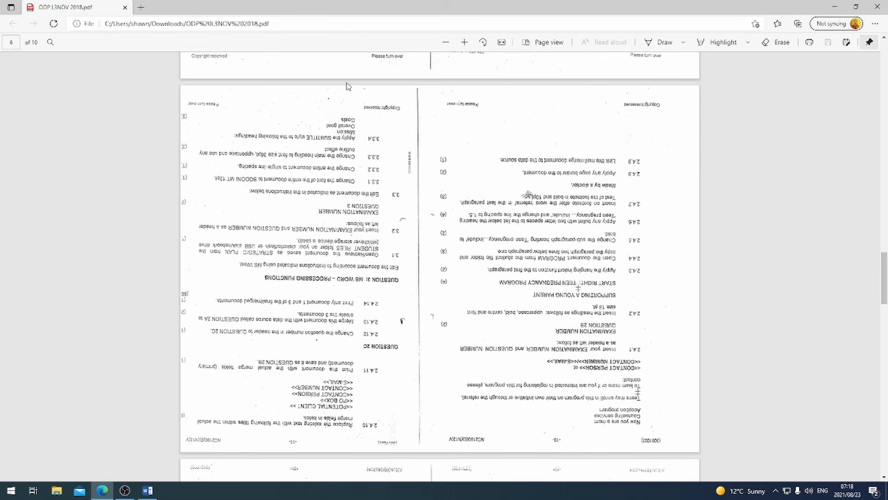
pyautogui.scroll(-3, 348, 89)
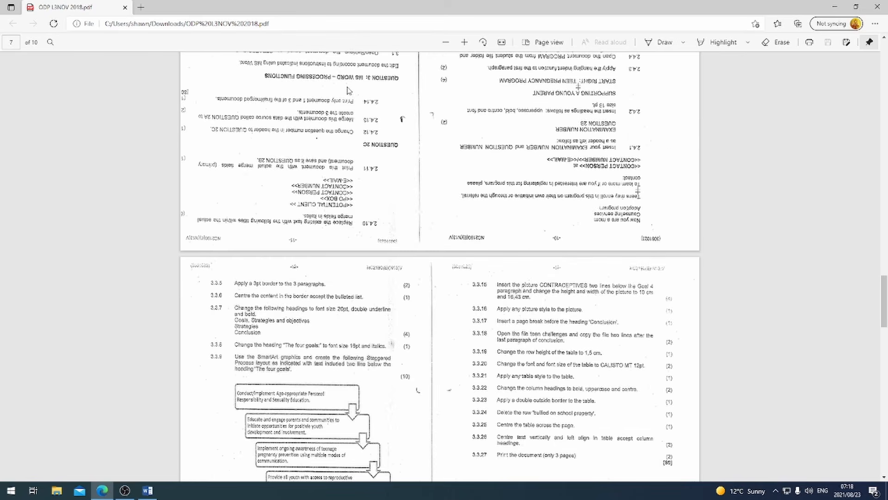
pyautogui.scroll(3, 349, 90)
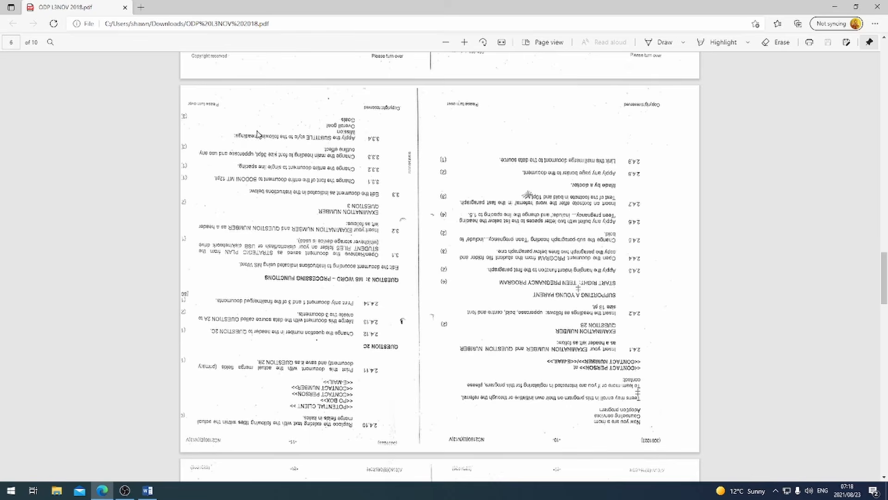
pyautogui.scroll(-3, 343, 151)
pyautogui.scroll(-5, 343, 152)
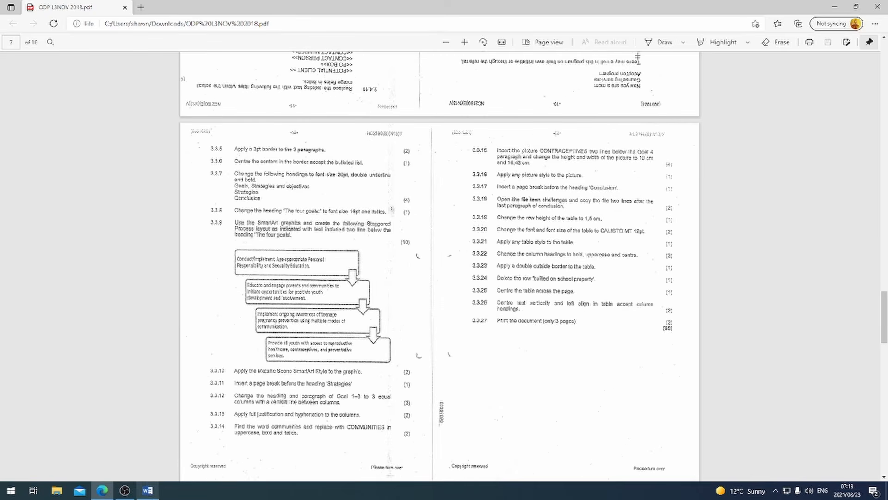
# Switch to Word and apply a 3 pt box border around the paragraphs from the Mission heading through the bulleted goals list, per instruction 3.3.5.
pyautogui.click(147, 490)
pyautogui.moveTo(261, 204); pyautogui.dragTo(407, 408)
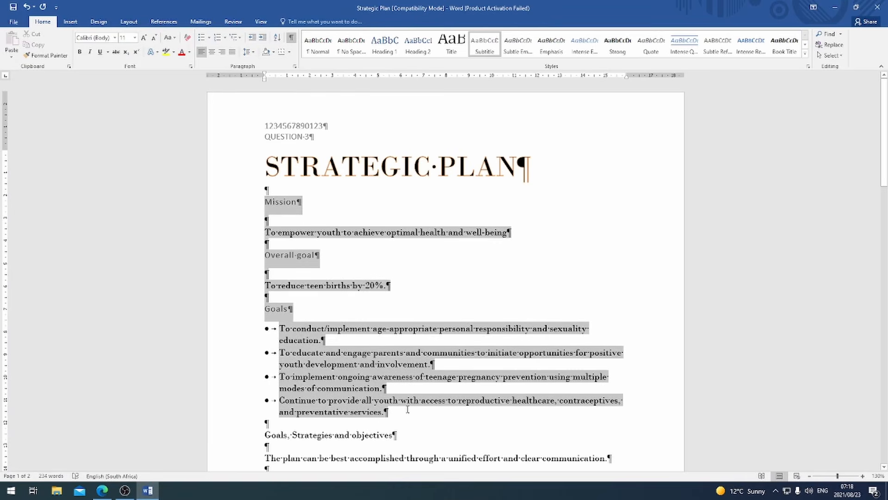
pyautogui.scroll(-1, 394, 324)
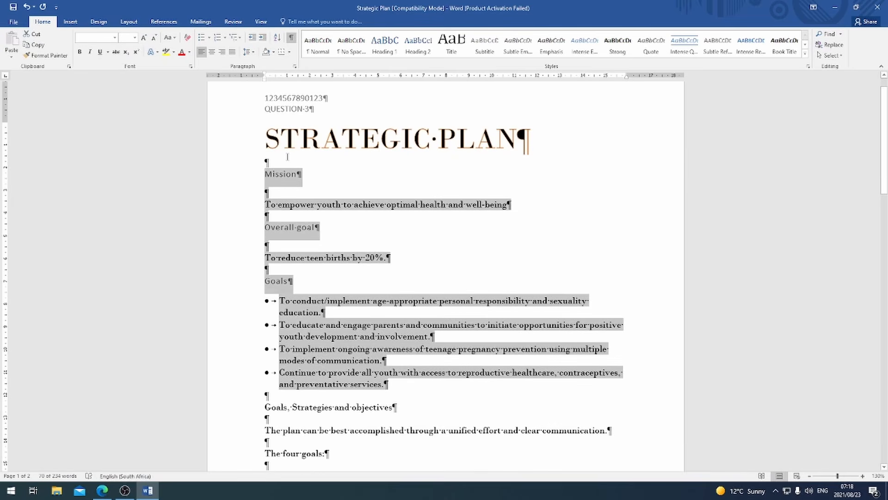
pyautogui.click(102, 490)
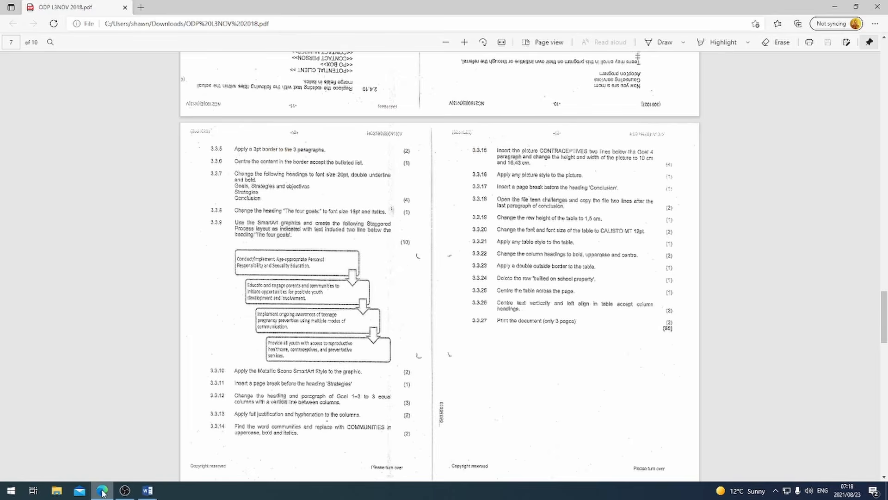
pyautogui.click(141, 492)
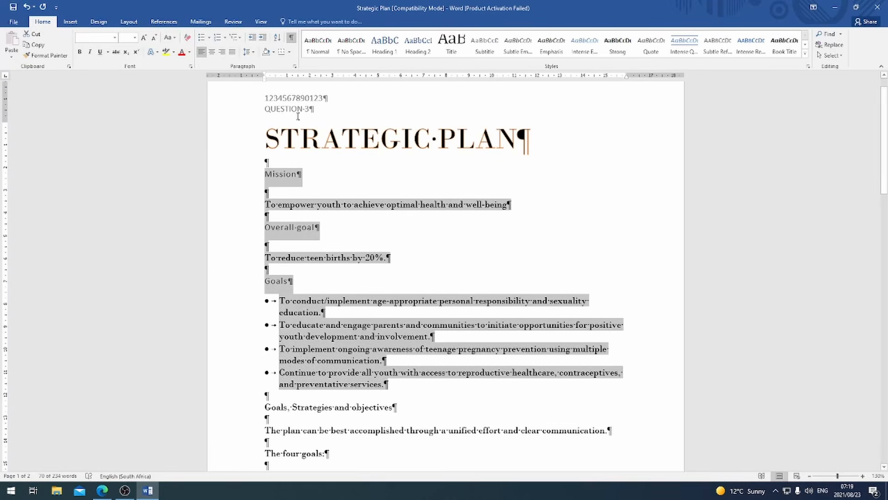
pyautogui.click(70, 21)
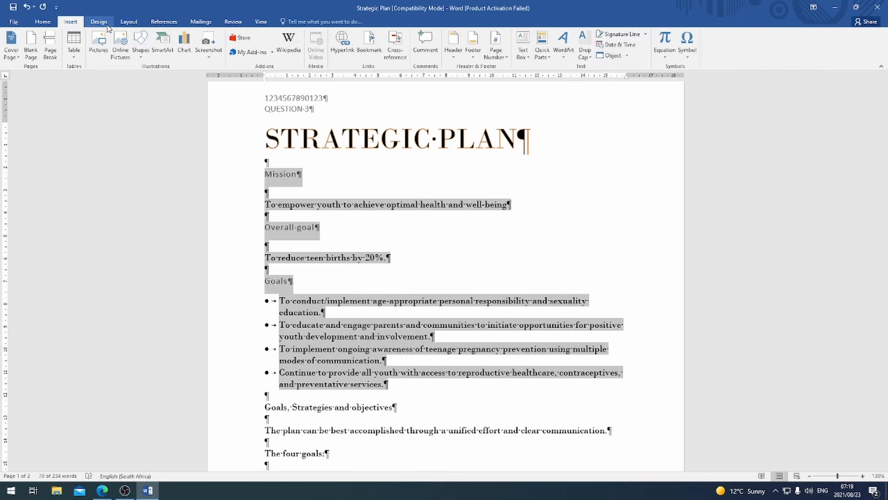
pyautogui.click(43, 22)
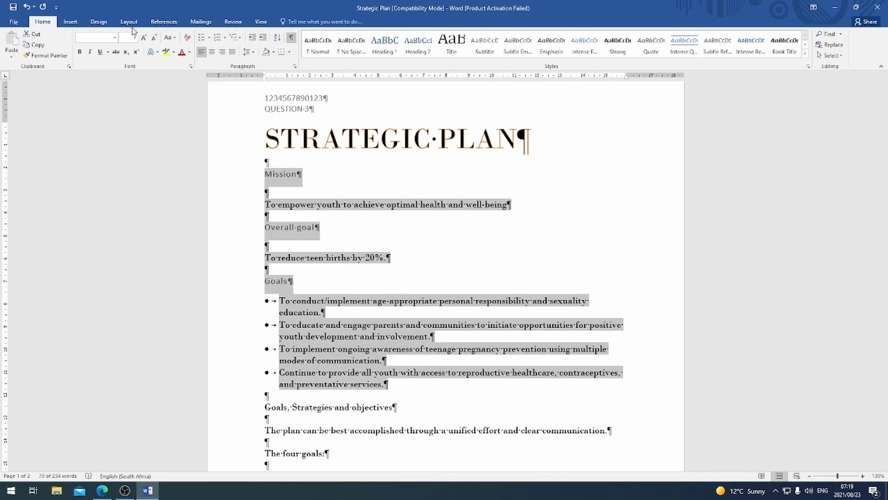
pyautogui.click(71, 22)
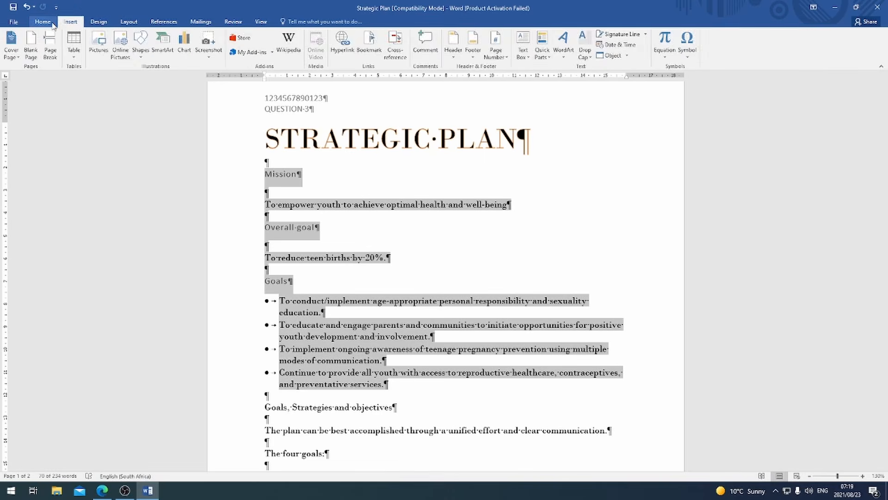
pyautogui.click(52, 23)
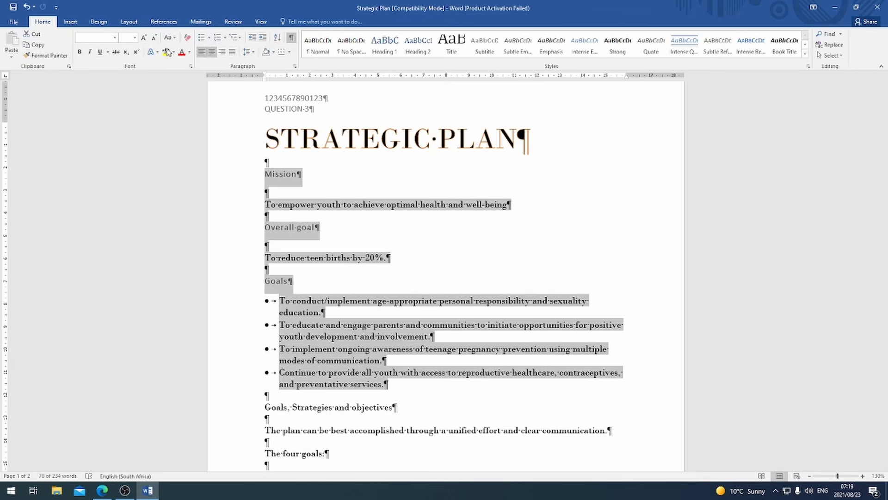
pyautogui.click(289, 53)
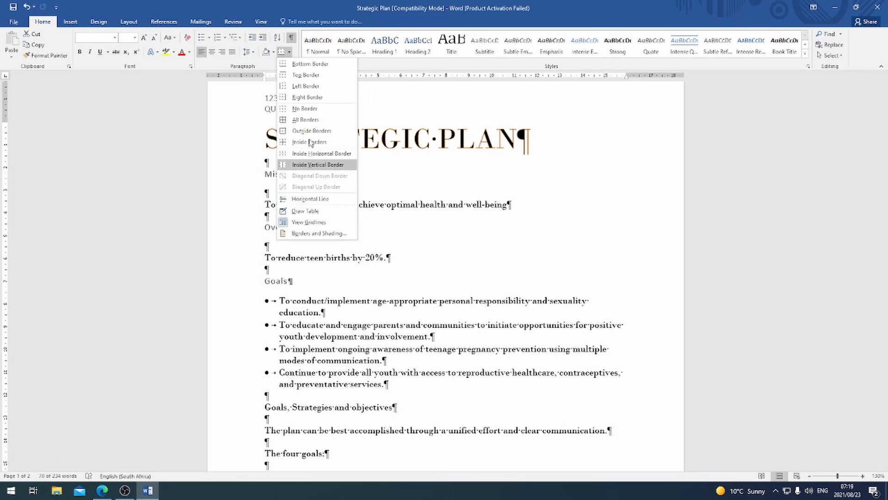
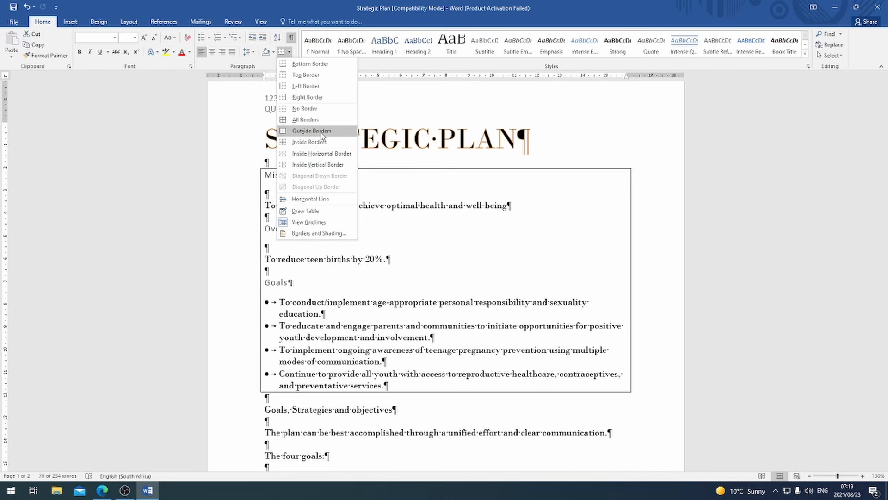
pyautogui.click(307, 233)
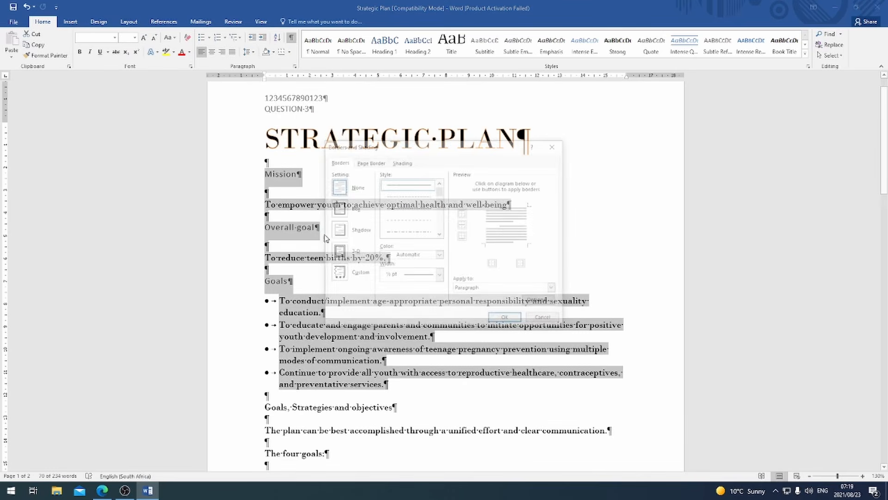
pyautogui.click(337, 209)
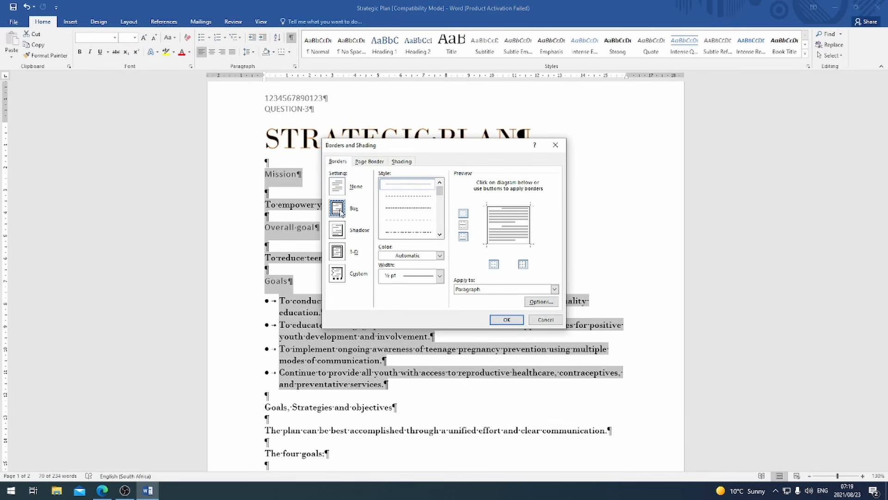
pyautogui.click(439, 276)
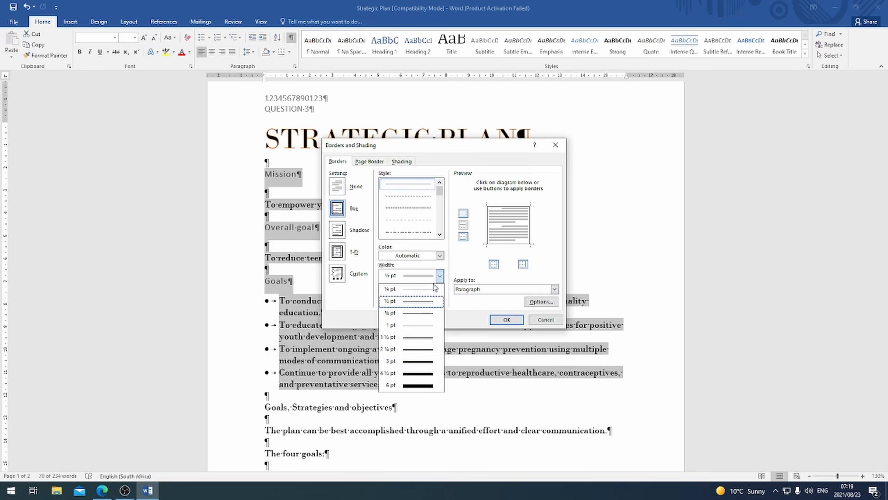
pyautogui.click(411, 362)
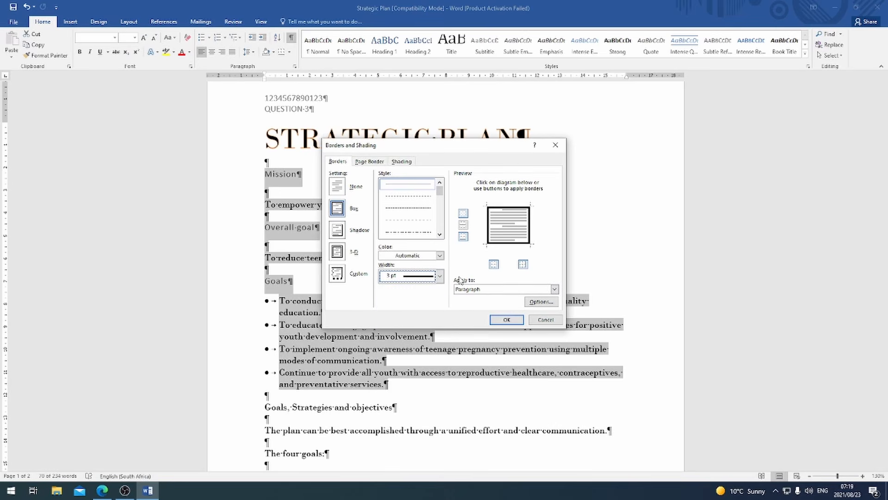
pyautogui.click(504, 320)
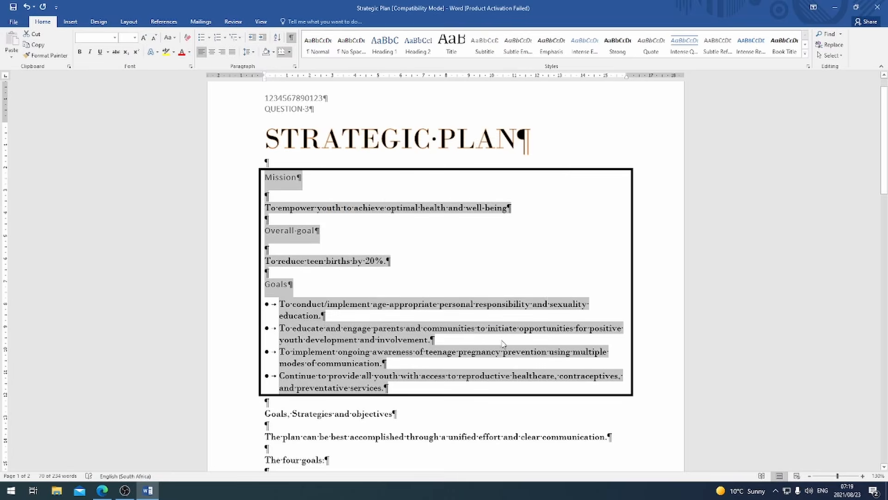
pyautogui.scroll(-1, 549, 295)
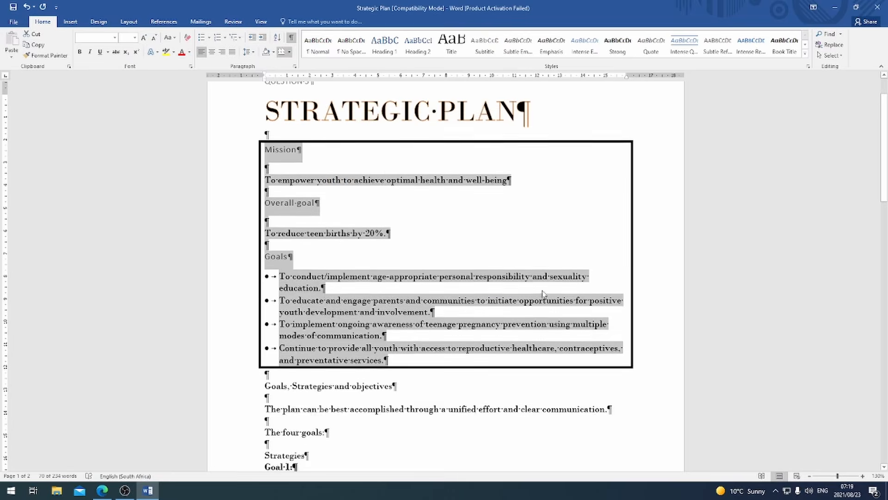
pyautogui.click(446, 382)
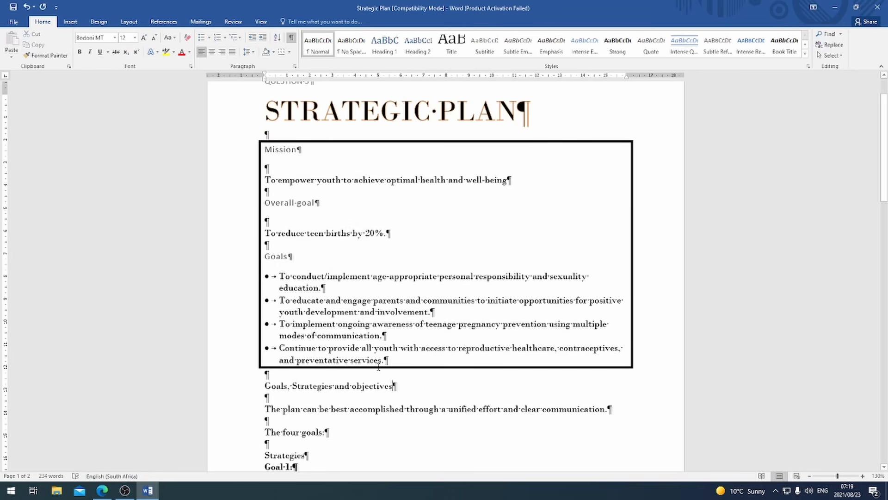
# Check instruction 3.3.6 in the exam paper and centre all the text inside the border, including the bulleted list.
pyautogui.click(103, 490)
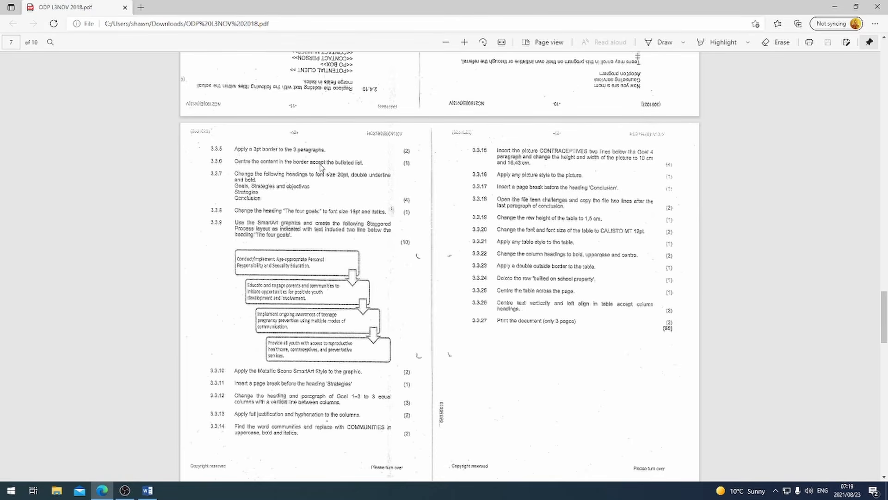
pyautogui.click(148, 490)
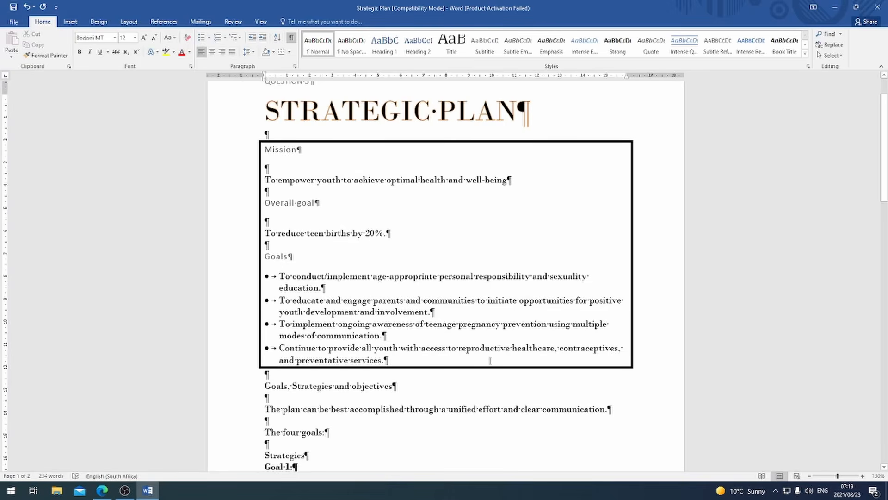
pyautogui.moveTo(406, 359); pyautogui.dragTo(262, 148)
pyautogui.hotkey('ctrl', 'e')
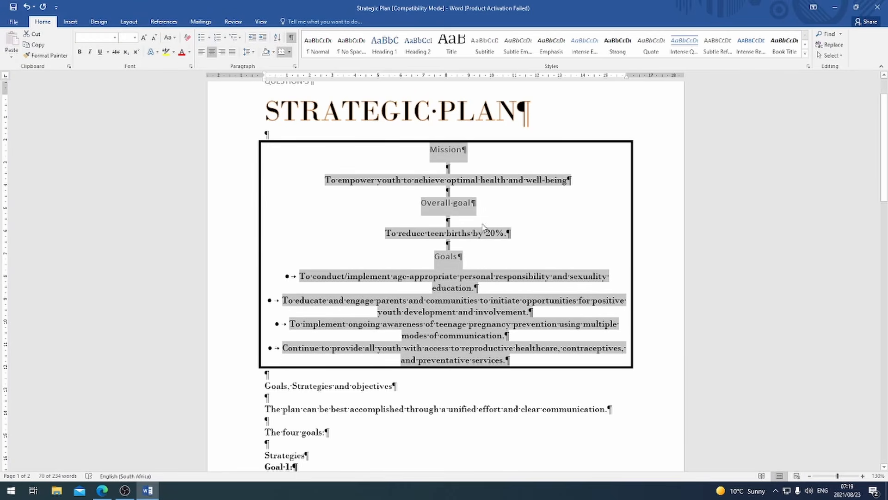
pyautogui.click(437, 412)
# Check instruction 3.3.7 in the exam paper and apply bold and double underline to the Goals, Strategies and objectives, Strategies and Conclusion headings.
pyautogui.click(103, 490)
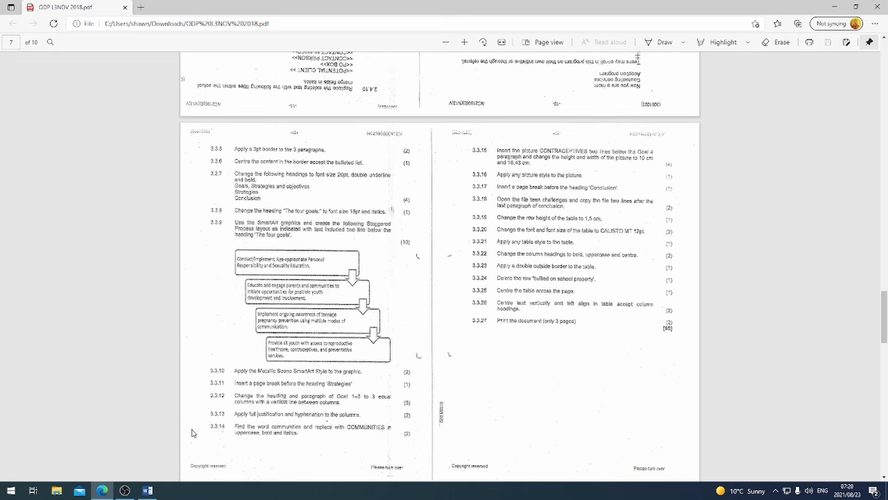
pyautogui.click(147, 490)
pyautogui.click(148, 491)
pyautogui.click(147, 491)
pyautogui.scroll(-5, 339, 290)
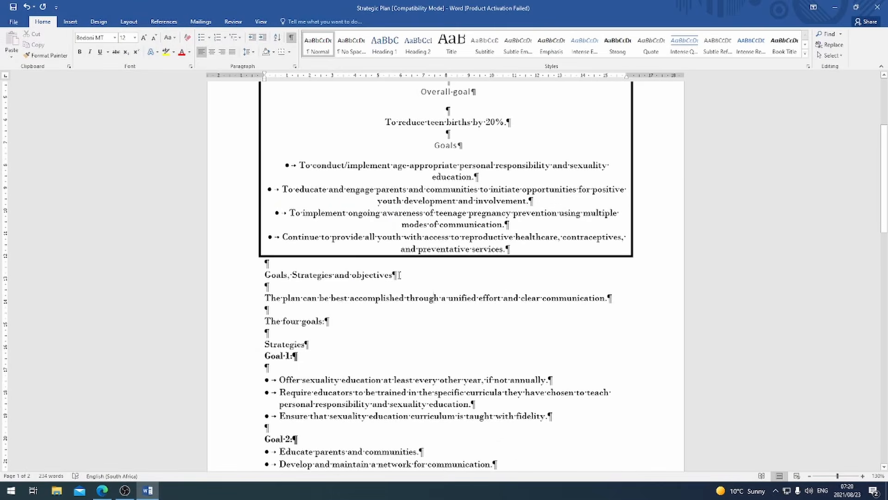
pyautogui.click(262, 278)
pyautogui.scroll(-2, 315, 290)
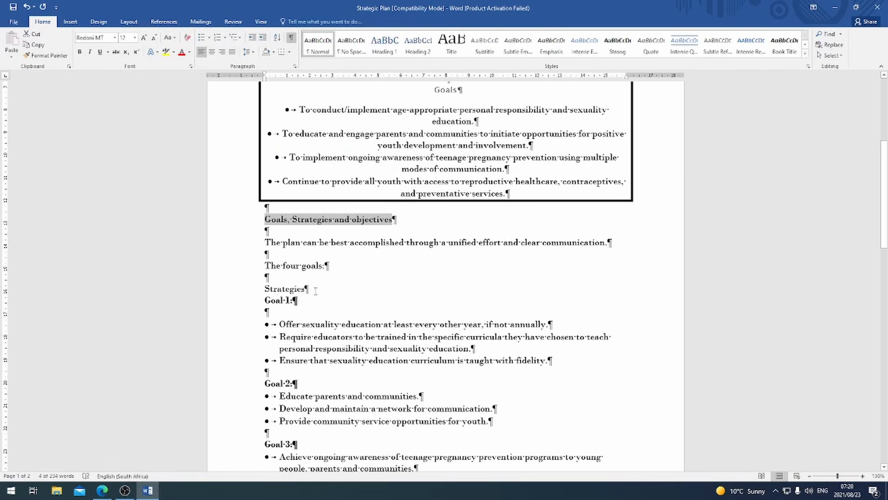
pyautogui.keyDown('ctrl'); pyautogui.moveTo(304, 287); pyautogui.dragTo(237, 288); pyautogui.keyUp('ctrl')
pyautogui.scroll(-5, 342, 283)
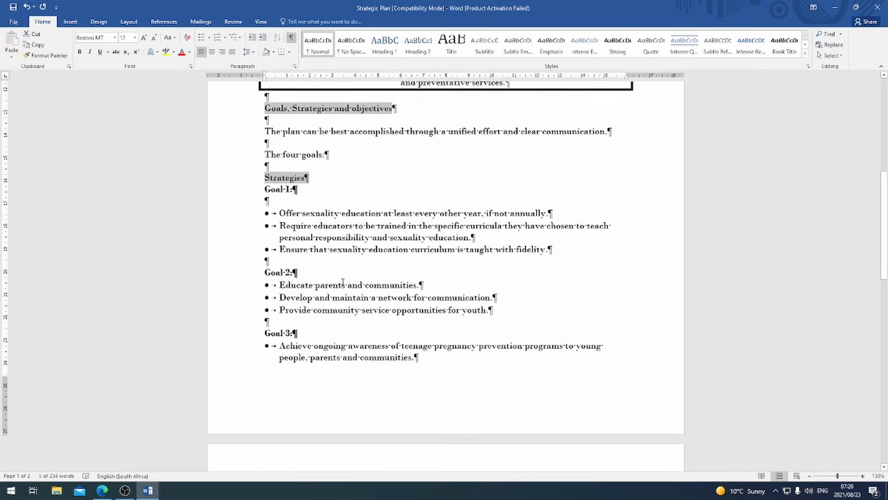
pyautogui.scroll(-2, 332, 304)
pyautogui.moveTo(314, 329); pyautogui.dragTo(264, 329)
pyautogui.scroll(3, 324, 301)
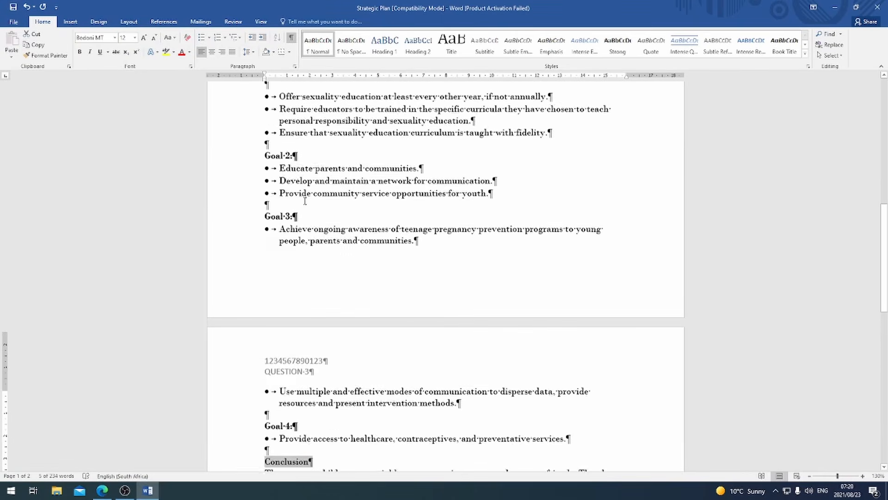
pyautogui.click(108, 53)
pyautogui.click(124, 78)
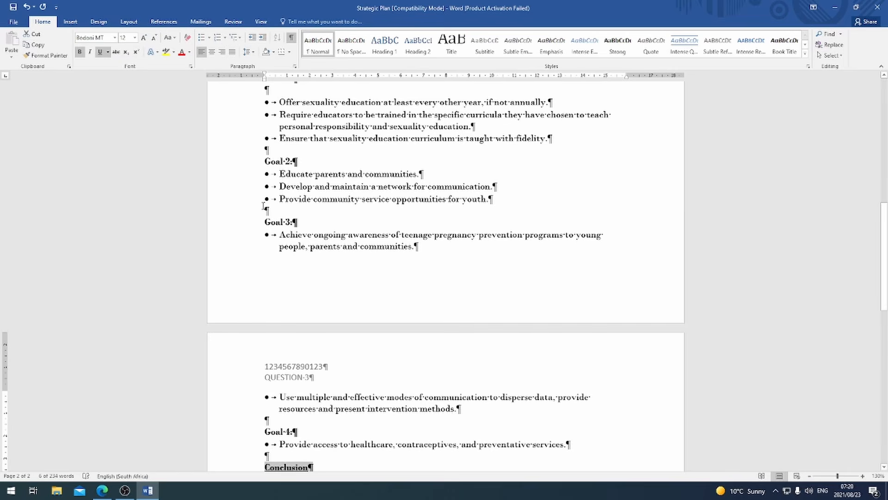
# Recheck instruction 3.3.7 in the exam paper, set the three selected headings to font size 20, and review them in the document.
pyautogui.click(154, 483)
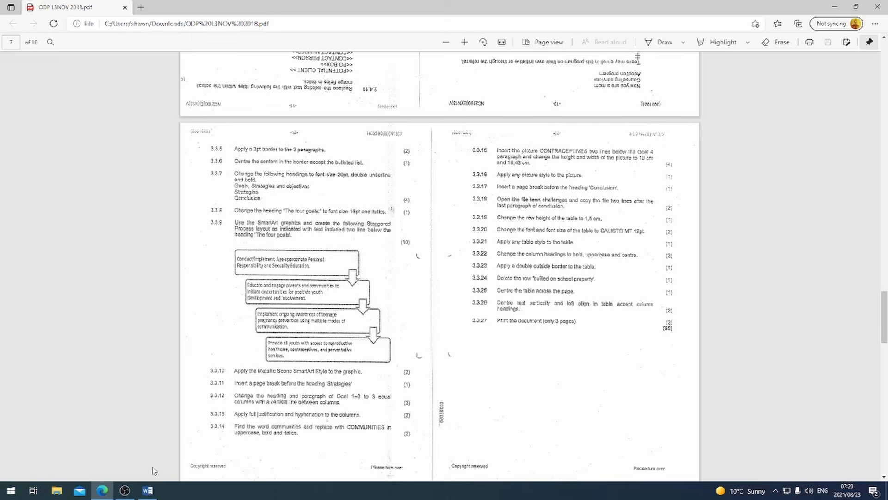
pyautogui.click(148, 490)
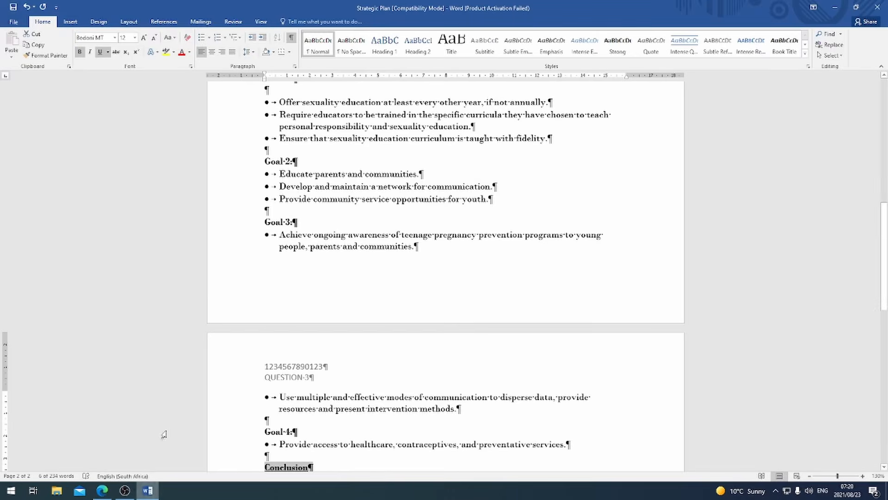
pyautogui.click(134, 37)
pyautogui.click(123, 115)
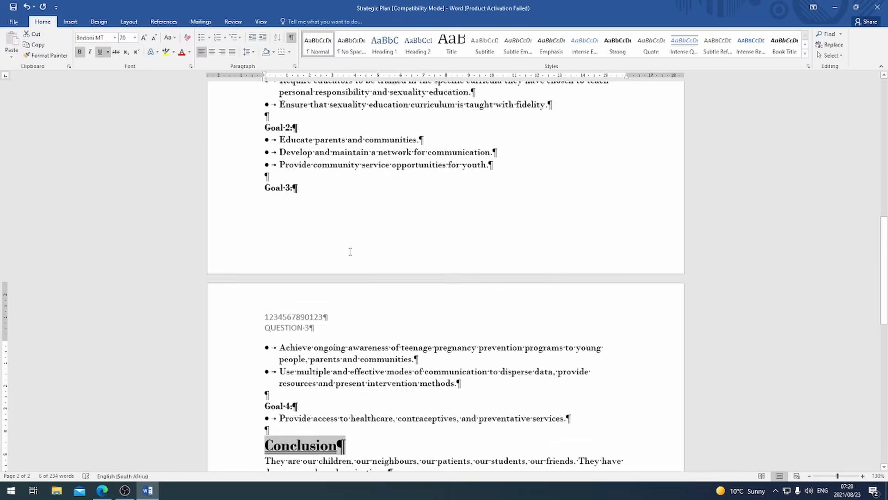
pyautogui.scroll(3, 351, 252)
pyautogui.scroll(3, 351, 251)
pyautogui.click(416, 283)
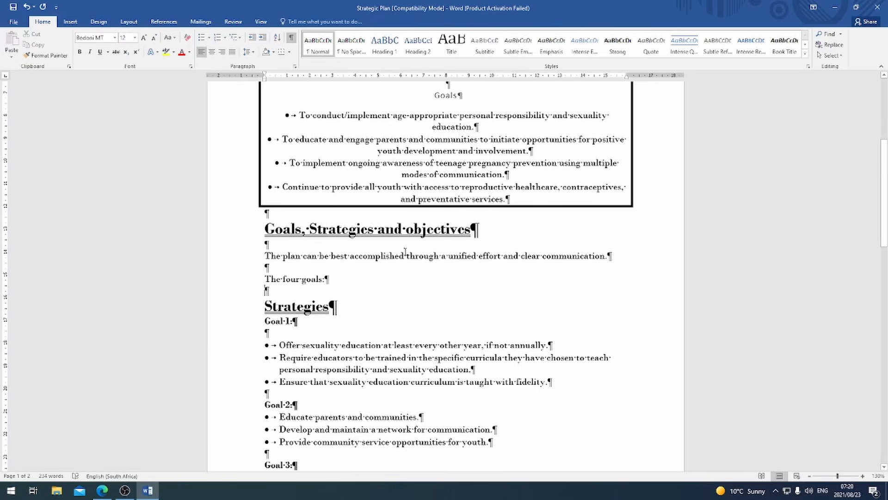
pyautogui.scroll(2, 412, 312)
pyautogui.scroll(-3, 411, 313)
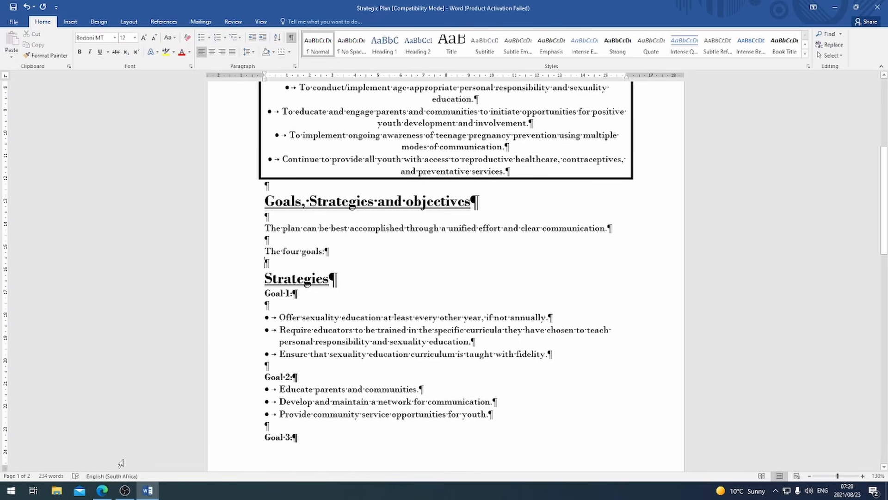
# Check instruction 3.3.8 in the exam paper and set the heading "The four goals:" to italics and font size 16.
pyautogui.click(102, 490)
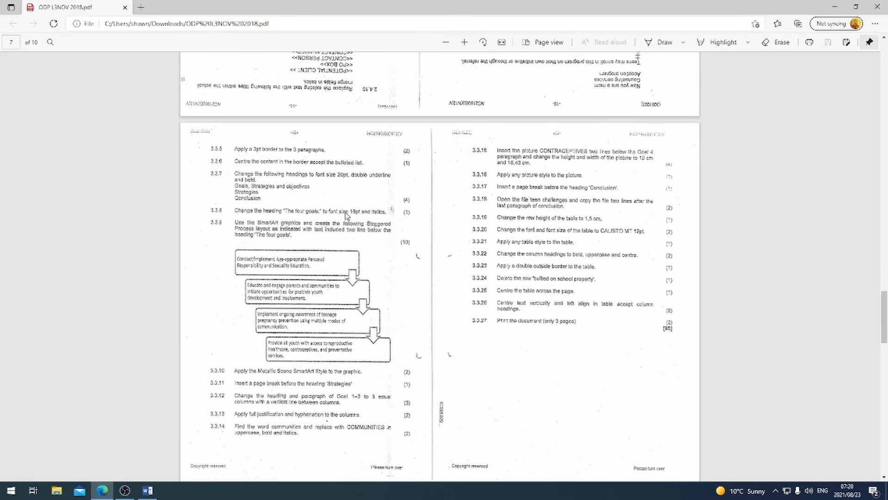
pyautogui.scroll(-1, 362, 218)
pyautogui.scroll(-1, 362, 217)
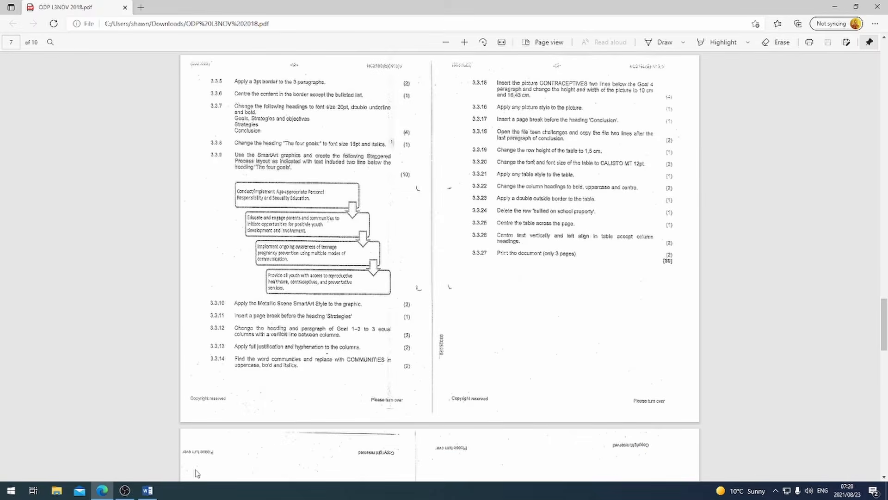
pyautogui.click(147, 490)
pyautogui.scroll(7, 337, 309)
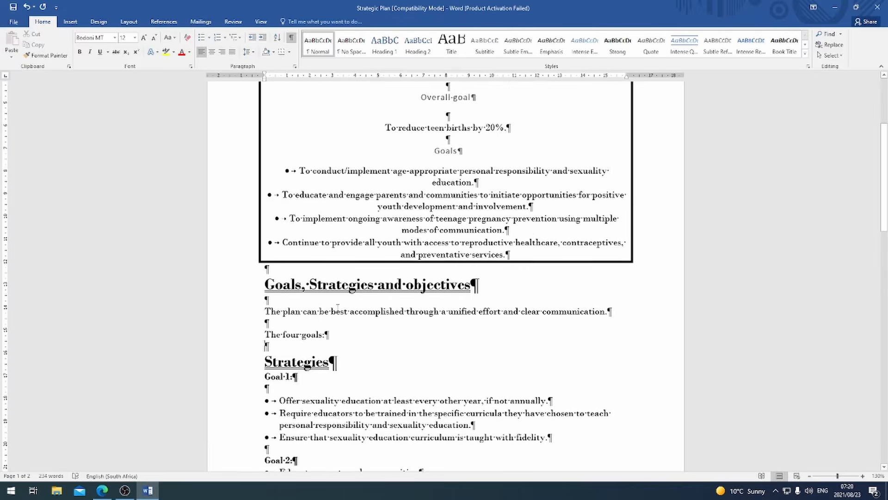
pyautogui.scroll(-4, 333, 316)
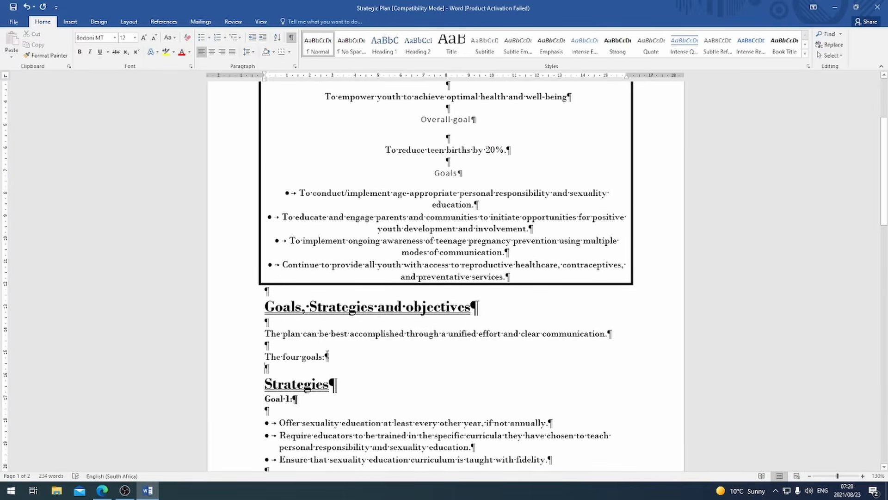
pyautogui.moveTo(327, 356); pyautogui.dragTo(263, 357)
pyautogui.click(106, 492)
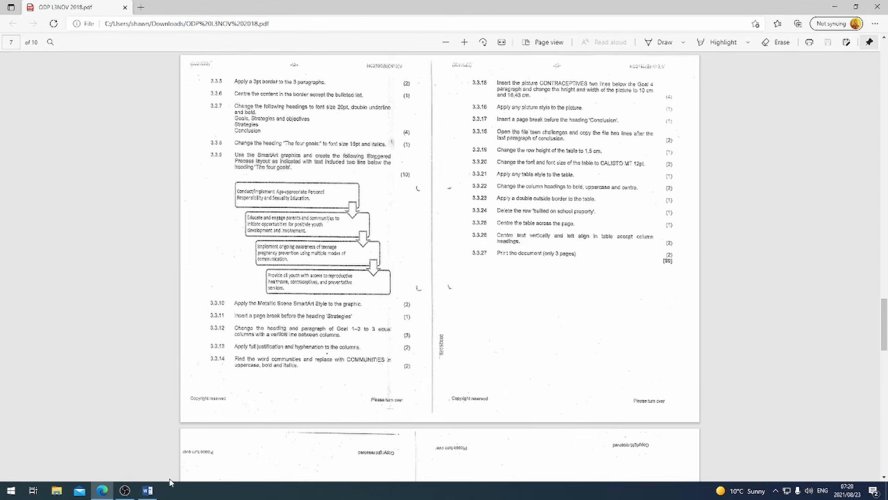
pyautogui.click(148, 490)
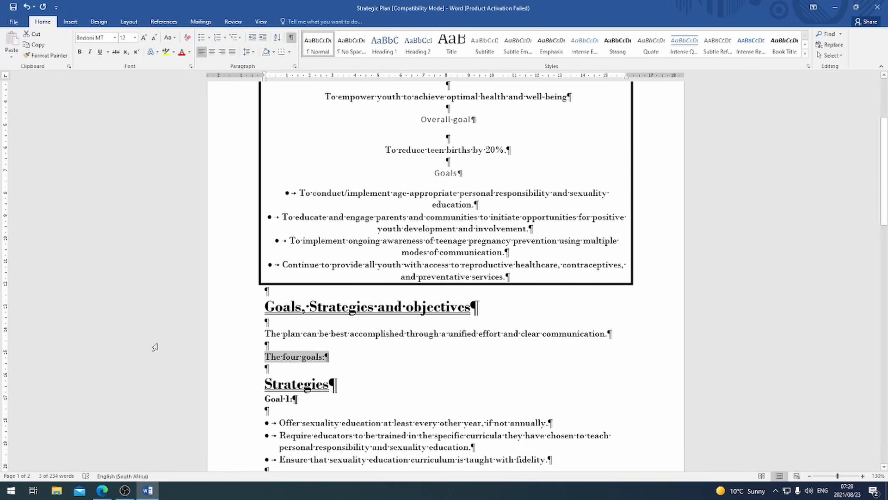
pyautogui.click(92, 52)
pyautogui.click(135, 38)
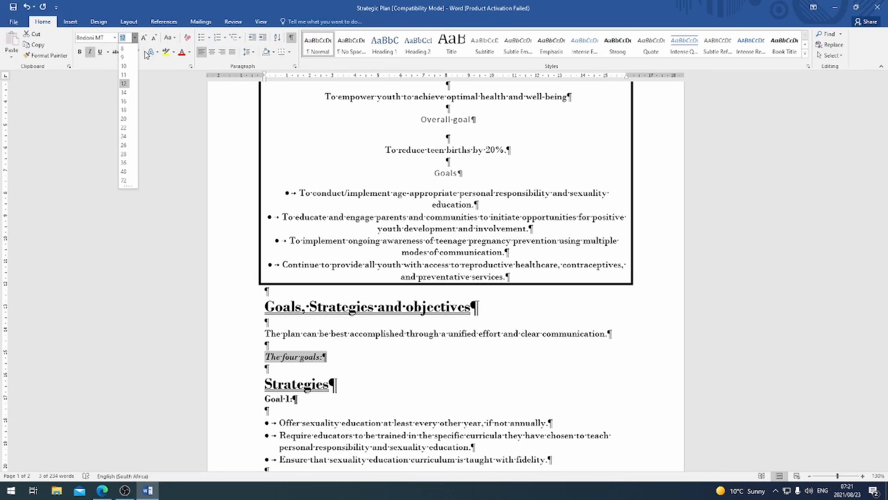
pyautogui.click(123, 100)
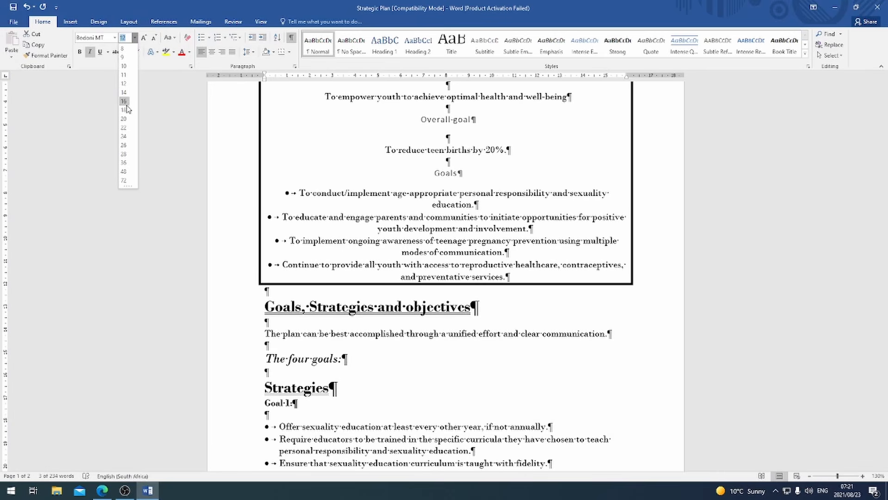
# Check instruction 3.3.9 in the exam paper and add two blank lines below the heading "The four goals:".
pyautogui.click(102, 490)
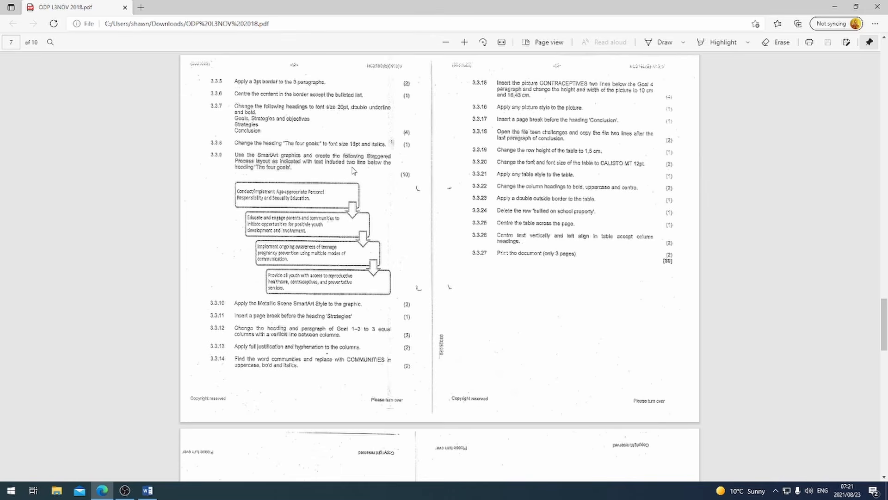
pyautogui.click(147, 490)
pyautogui.scroll(-1, 444, 278)
pyautogui.scroll(-1, 275, 323)
pyautogui.click(274, 323)
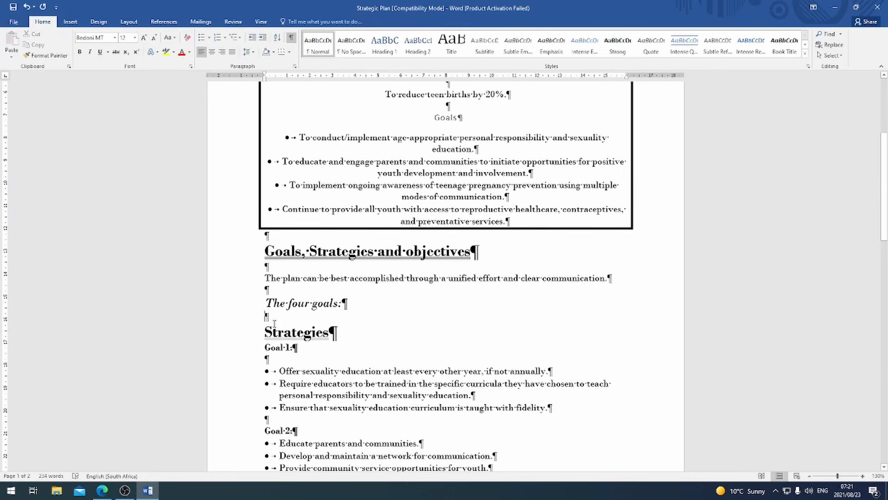
pyautogui.press('Return')
pyautogui.press('Return')
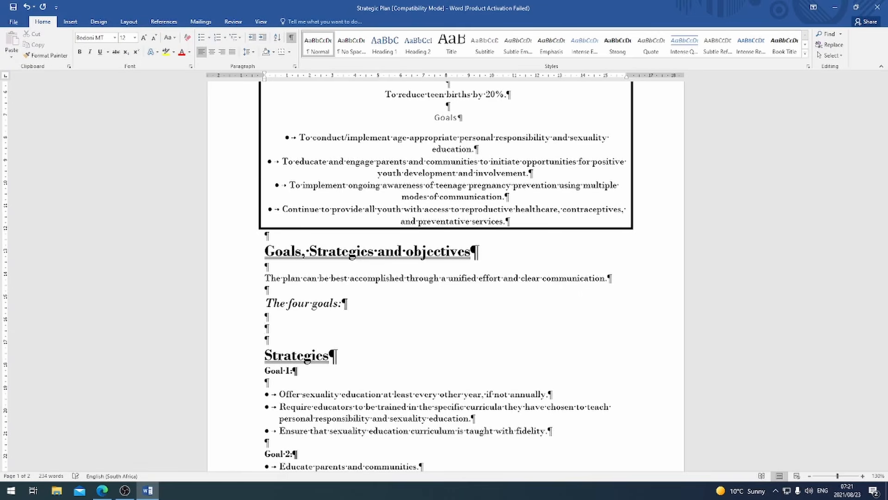
# Insert a Staggered Process SmartArt graphic two lines below "The four goals:", rechecking the required layout in the exam paper.
pyautogui.scroll(-1, 374, 317)
pyautogui.click(70, 22)
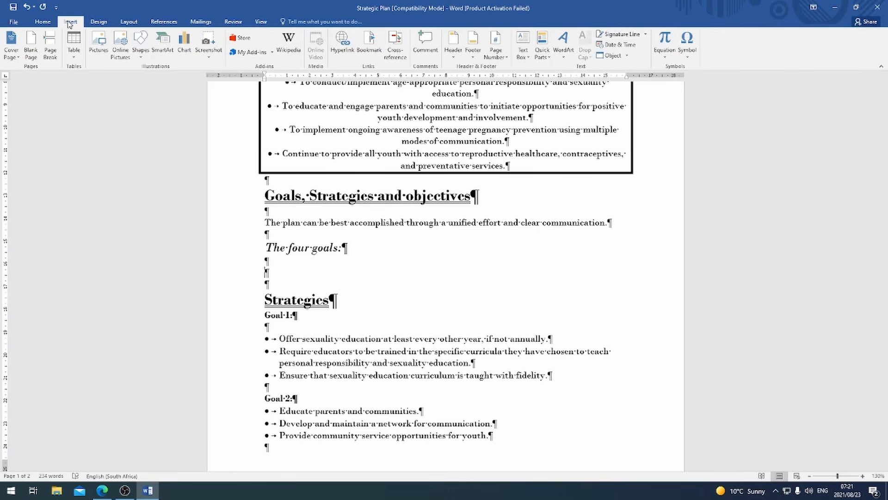
pyautogui.click(162, 42)
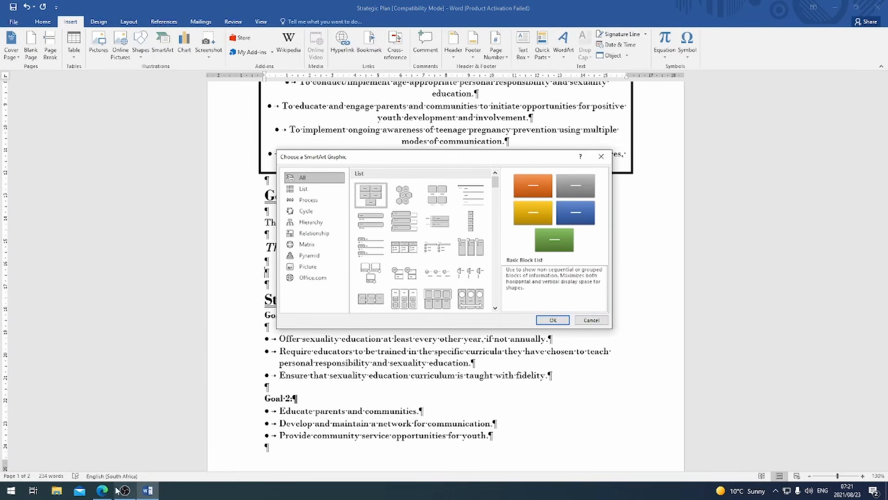
pyautogui.click(102, 491)
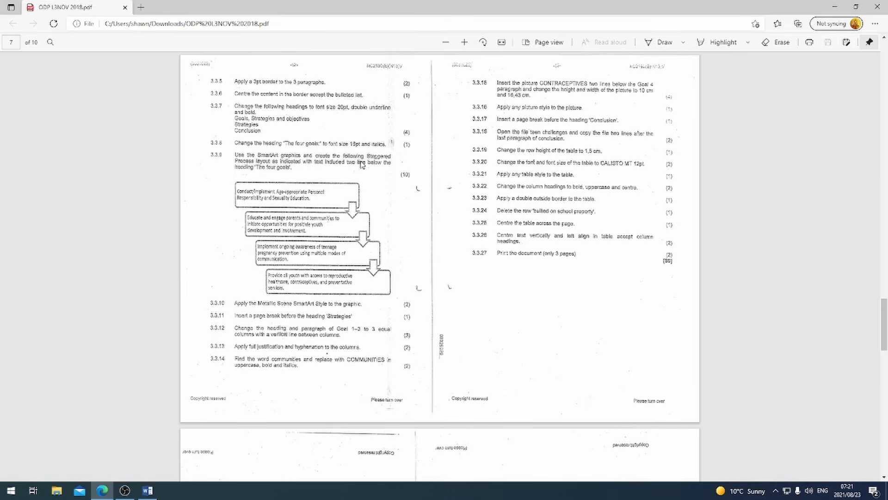
pyautogui.click(147, 490)
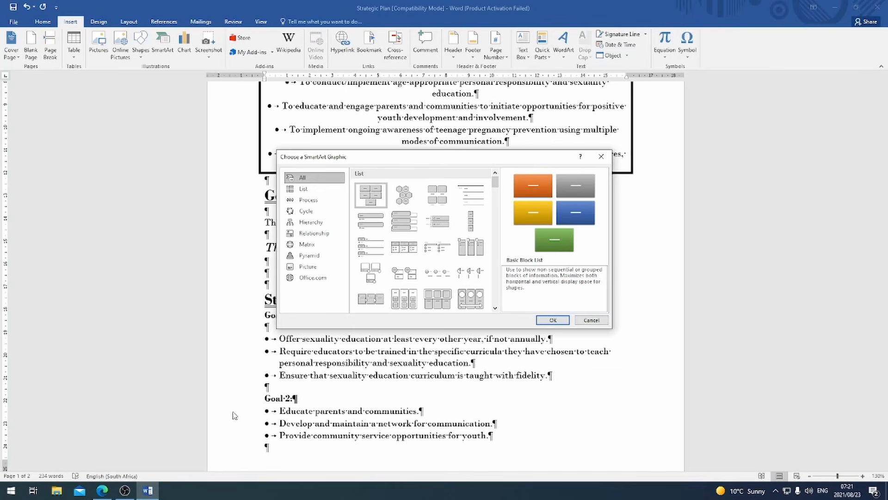
pyautogui.click(324, 200)
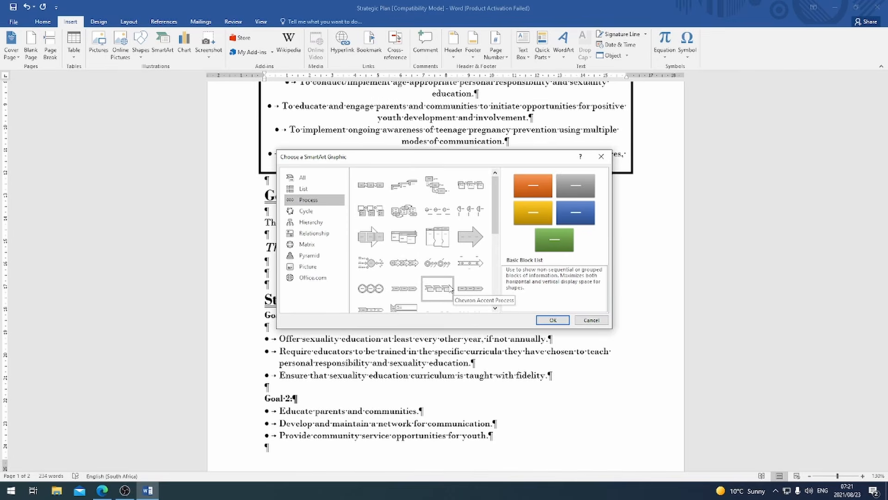
pyautogui.scroll(-3, 371, 290)
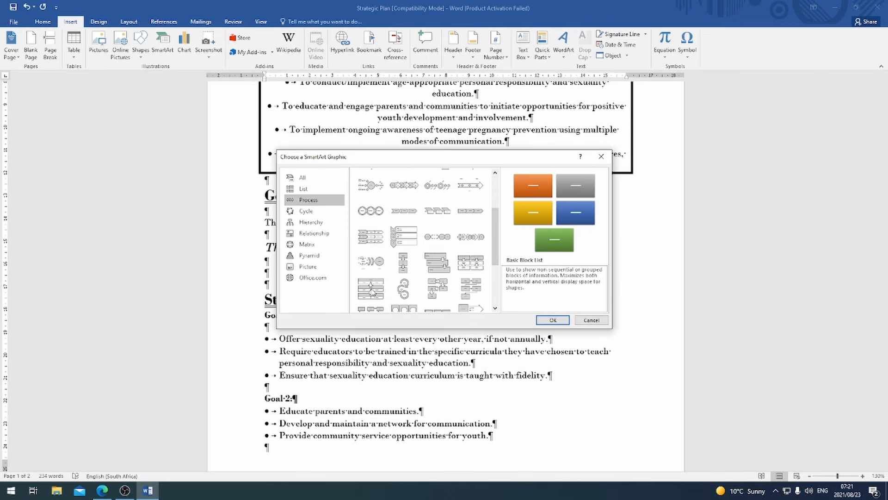
pyautogui.click(432, 264)
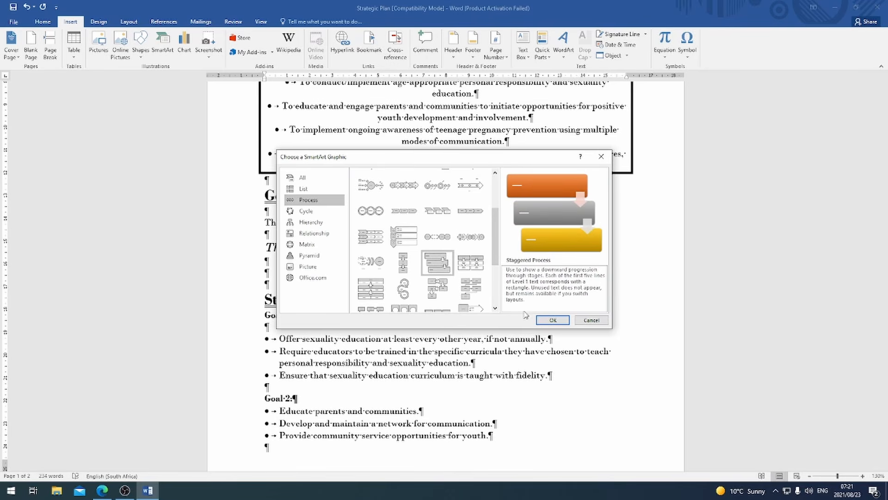
pyautogui.click(551, 320)
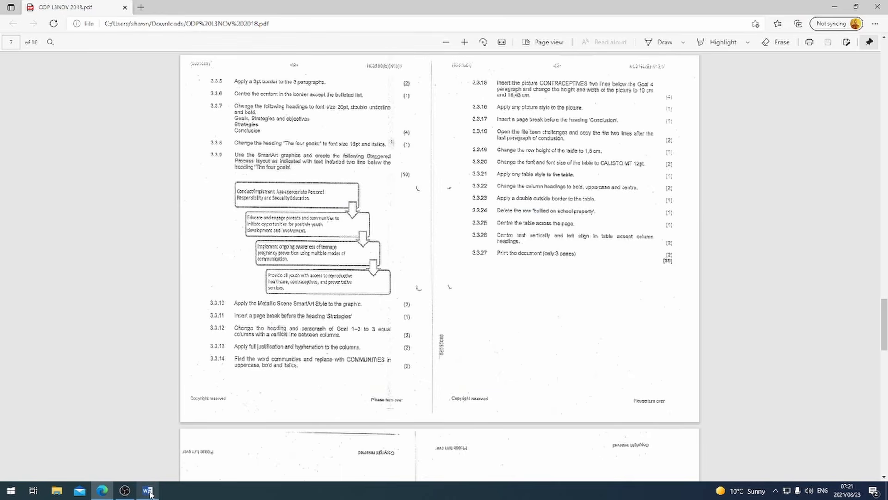
# Consult the exam diagram and add a fourth SmartArt item reading "Provide all youth with access to reproductive healthcare, contraceptives , and preventative services.".
pyautogui.moveTo(150, 493)
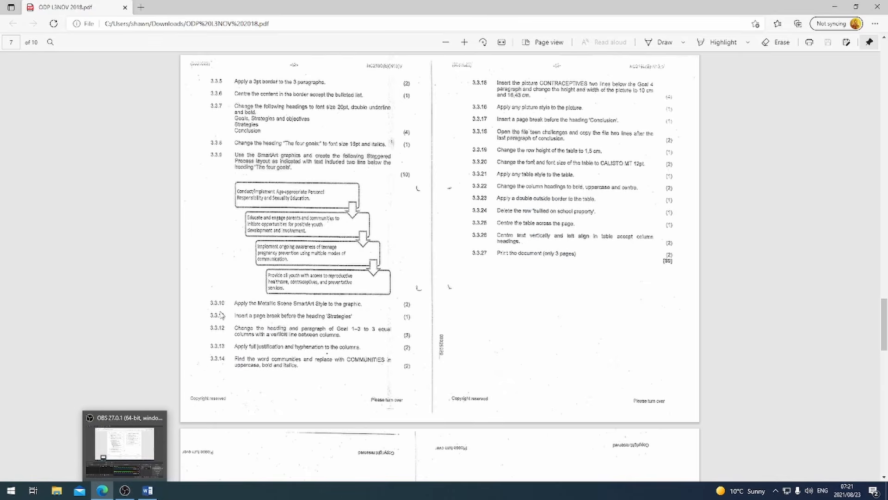
pyautogui.click(148, 490)
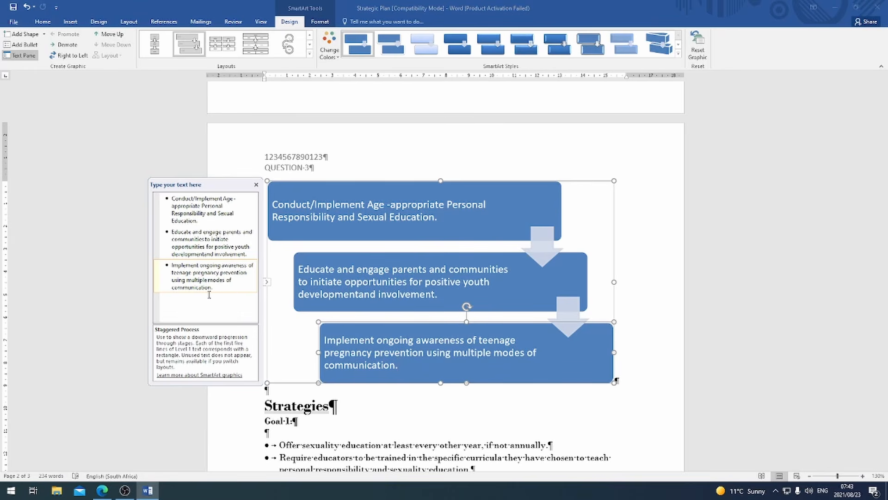
pyautogui.click(102, 490)
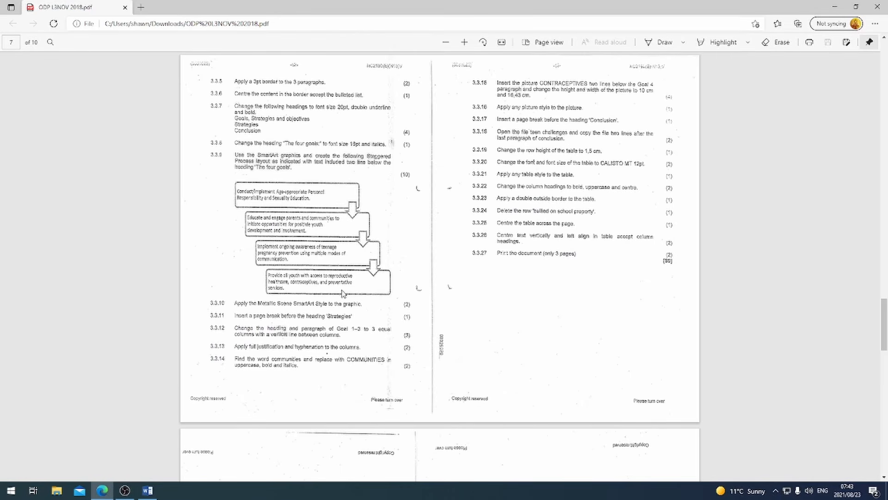
pyautogui.click(147, 490)
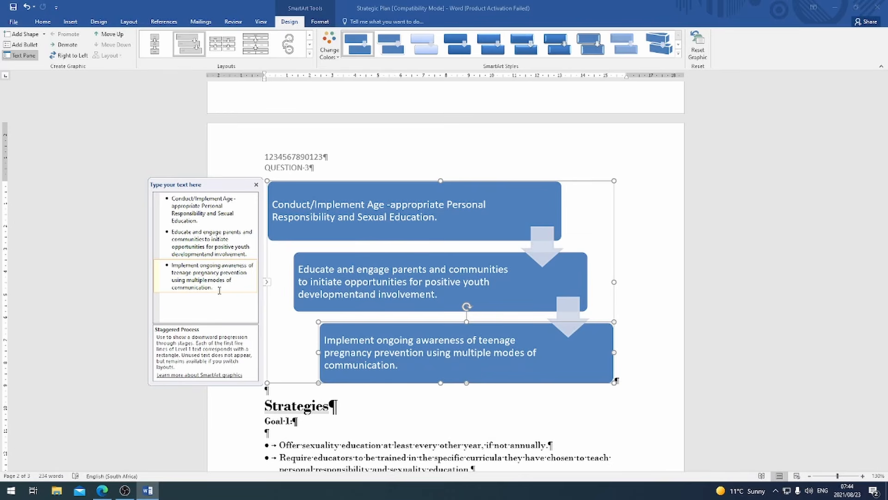
pyautogui.press('Return')
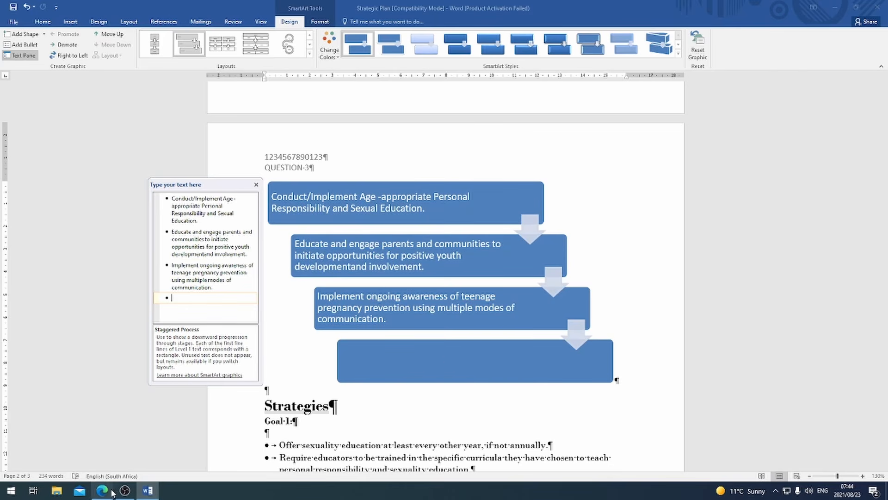
pyautogui.write('Provide all youth with access to reproductive healthcare, contraceptives , and preventative services.')
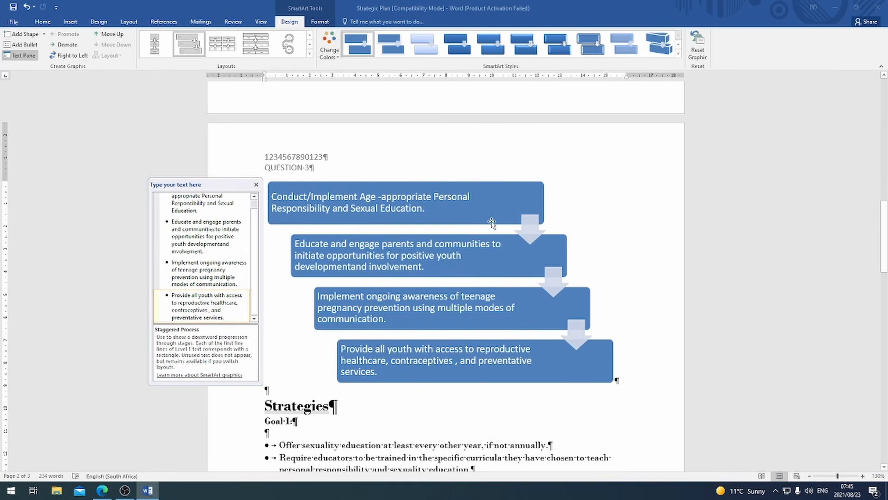
pyautogui.click(256, 185)
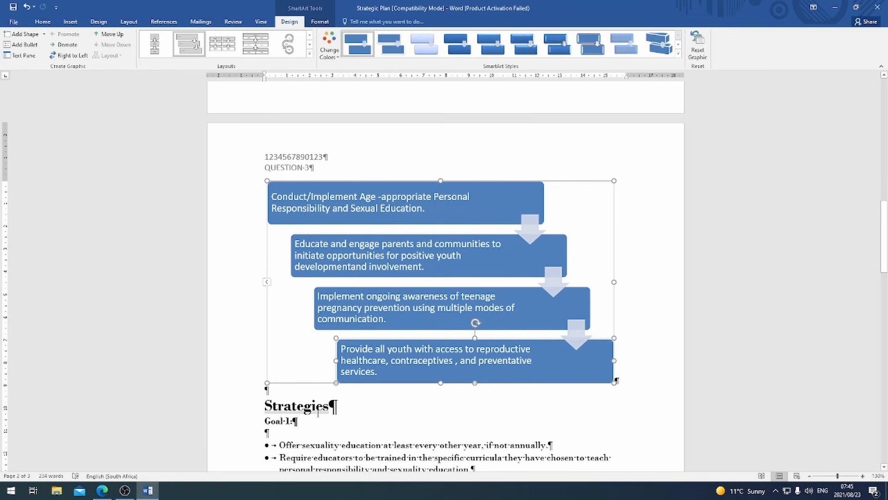
# Reselect the SmartArt graphic, reopen its text pane and hide it again.
pyautogui.click(326, 435)
pyautogui.click(531, 206)
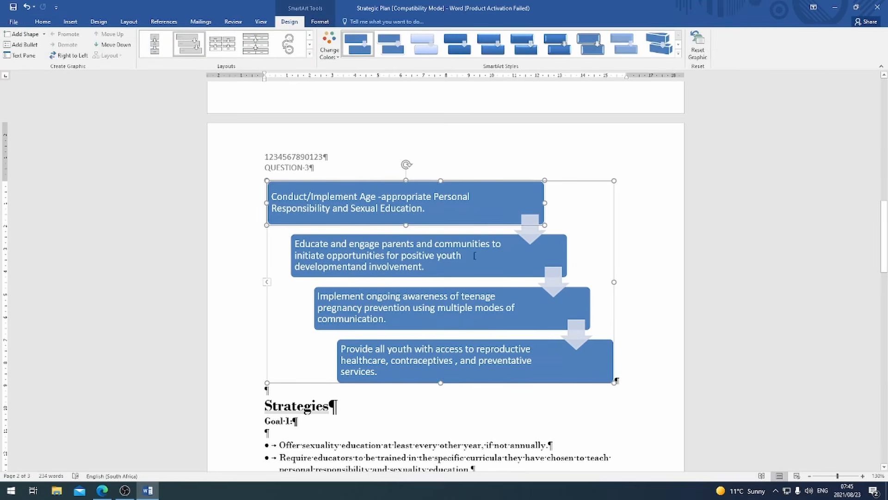
pyautogui.click(345, 445)
pyautogui.click(498, 257)
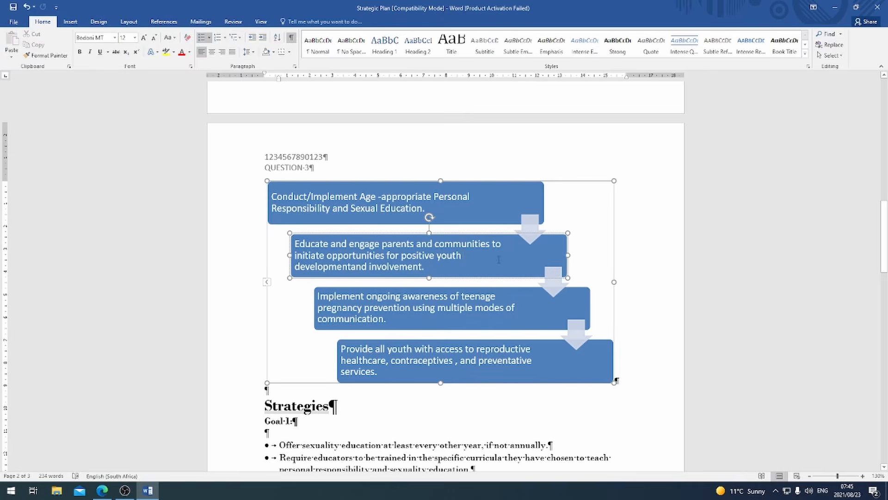
pyautogui.click(363, 441)
pyautogui.click(574, 221)
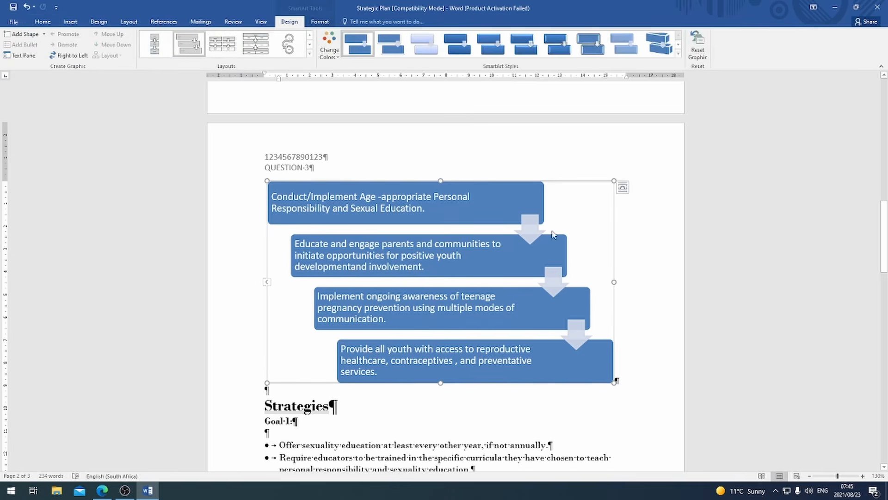
pyautogui.click(22, 56)
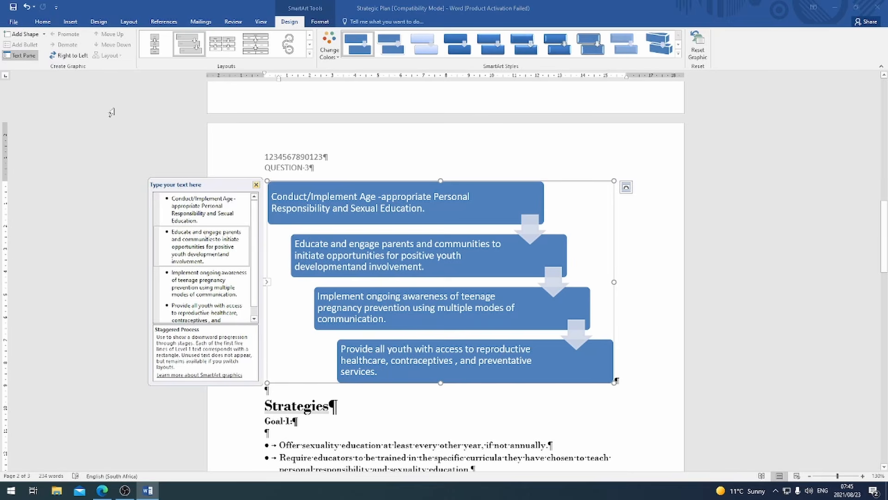
pyautogui.click(256, 185)
# Check instruction 3.3.10 in the exam paper and apply the Metallic Scene SmartArt style to the graphic.
pyautogui.click(109, 491)
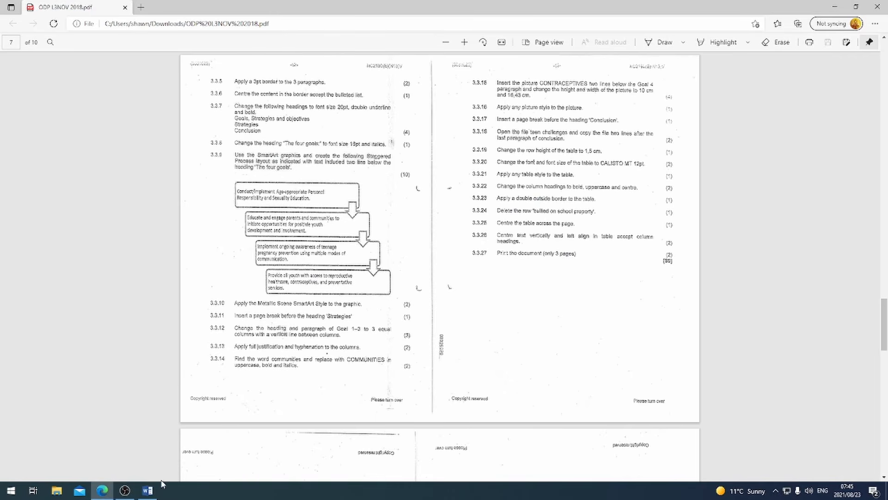
pyautogui.click(149, 493)
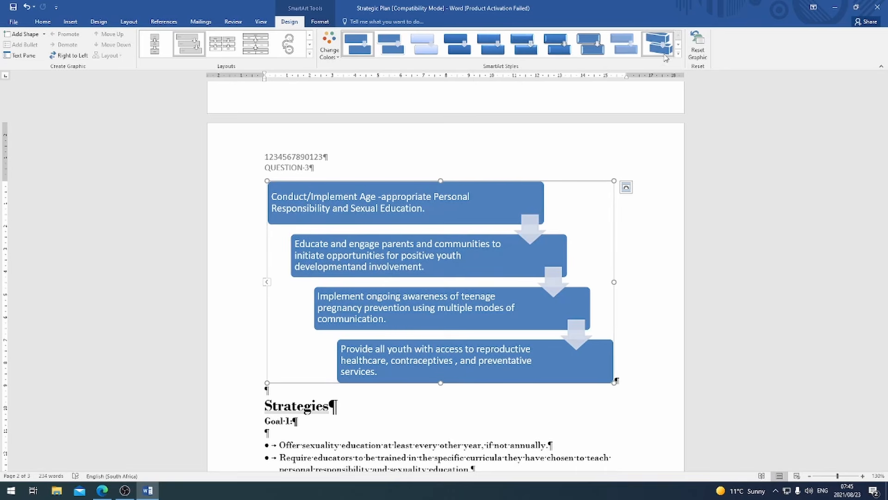
pyautogui.click(678, 54)
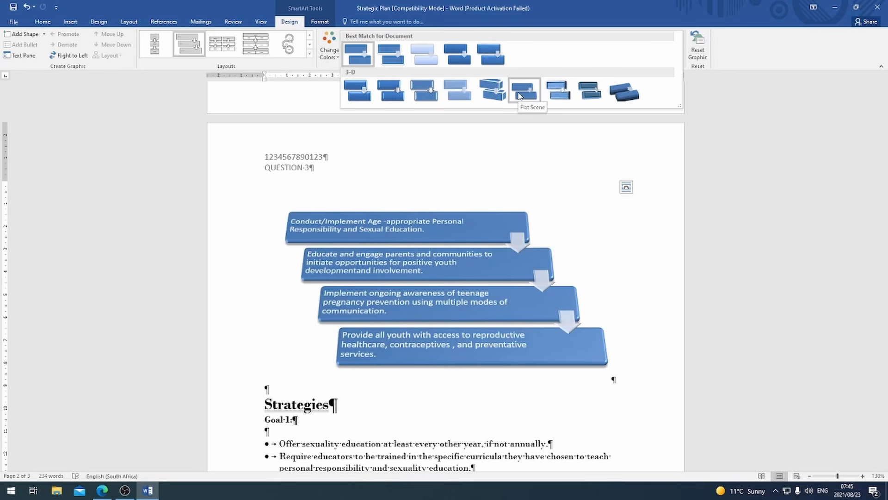
pyautogui.click(558, 93)
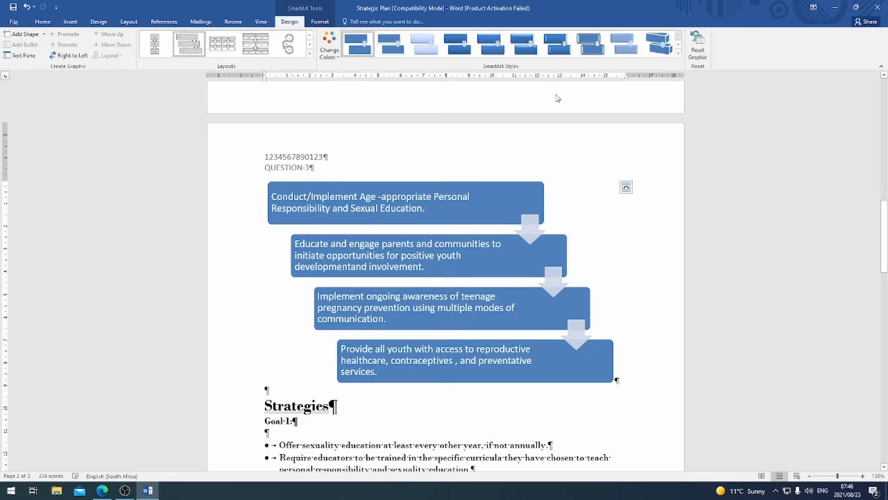
pyautogui.scroll(-2, 622, 205)
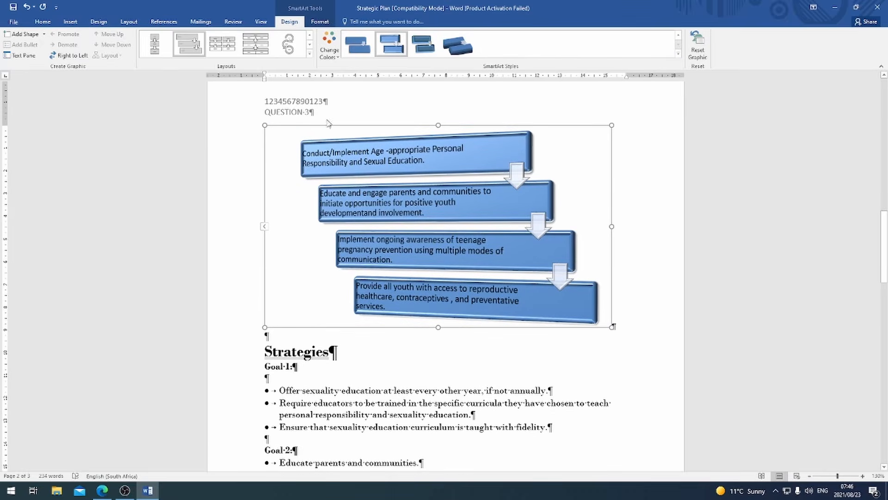
# Check instruction 3.3.11 in the exam paper, insert a page break before the heading "Strategies" and delete the empty paragraph above it.
pyautogui.click(359, 379)
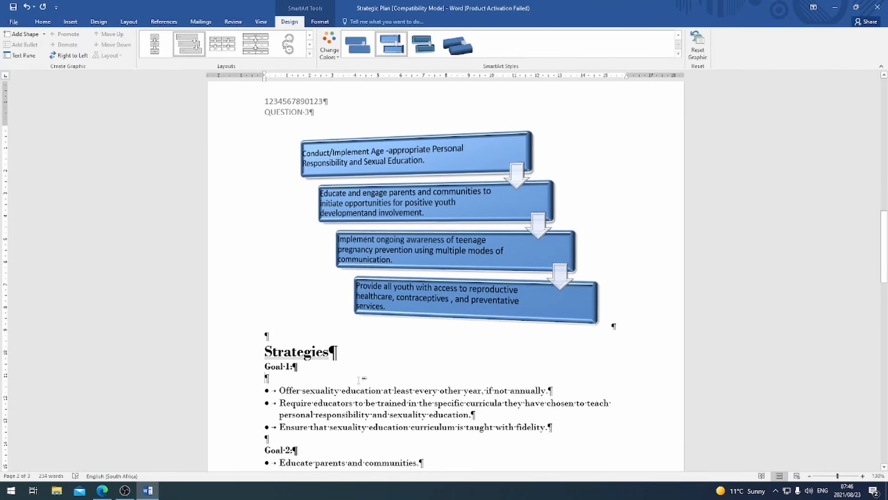
pyautogui.click(102, 490)
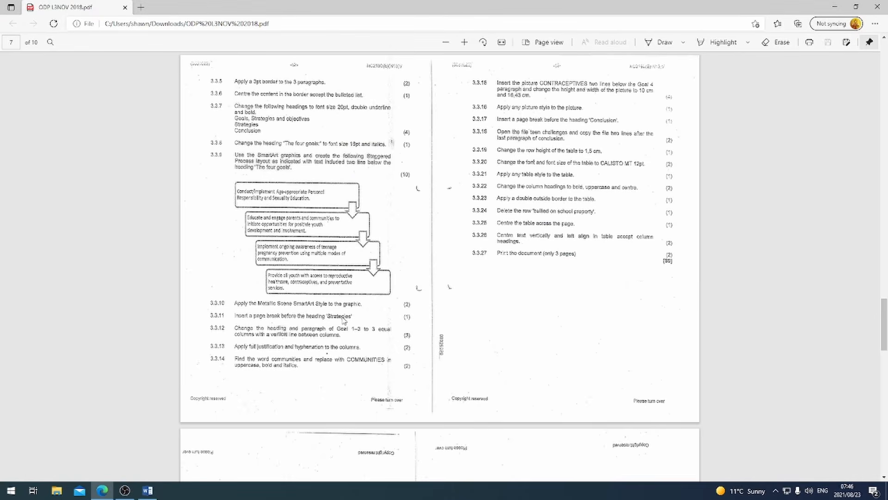
pyautogui.click(148, 491)
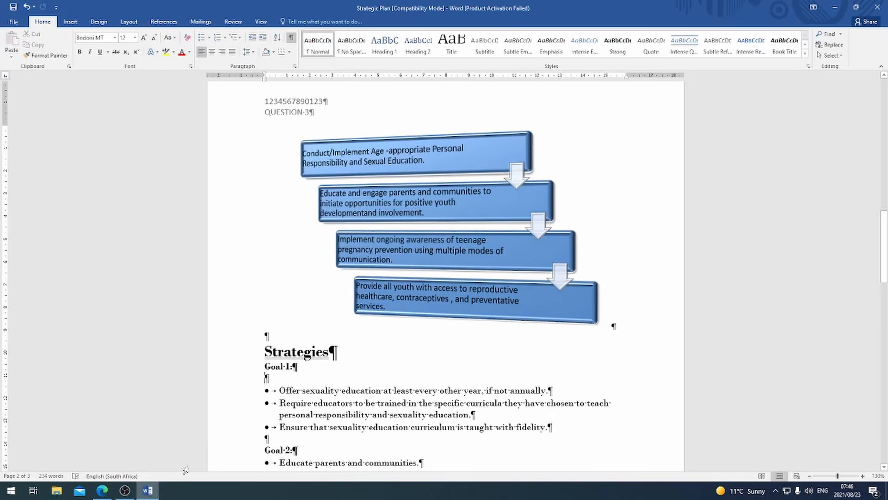
pyautogui.scroll(1, 304, 328)
pyautogui.scroll(-1, 305, 328)
pyautogui.click(70, 22)
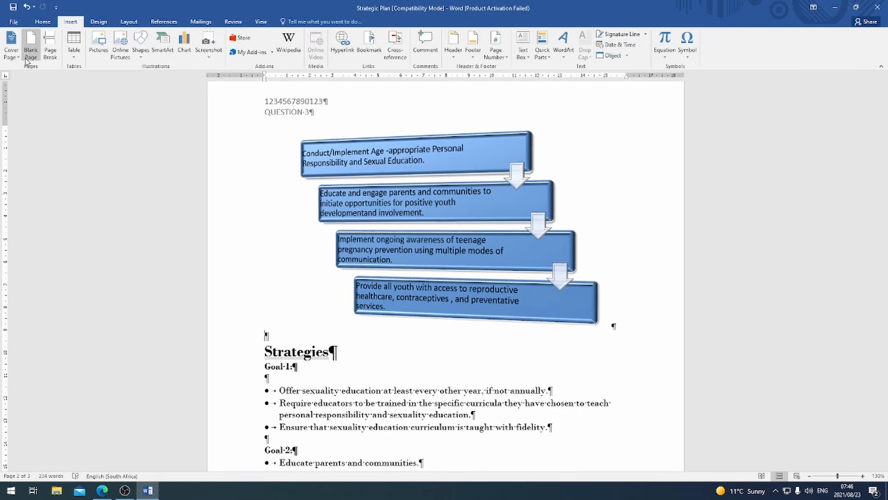
pyautogui.click(29, 55)
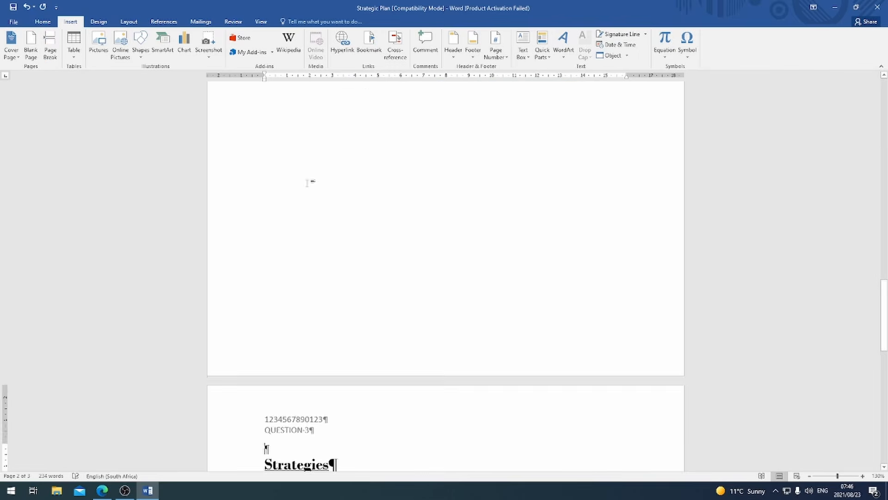
pyautogui.scroll(10, 309, 182)
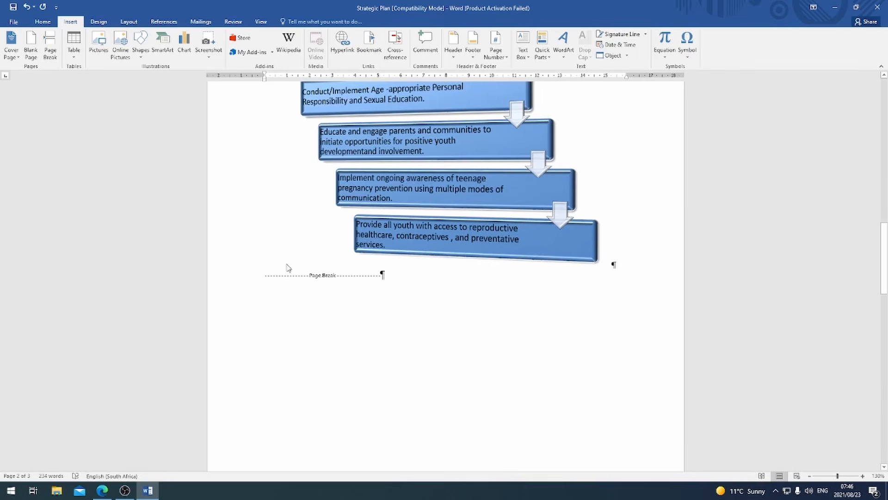
pyautogui.scroll(-12, 317, 279)
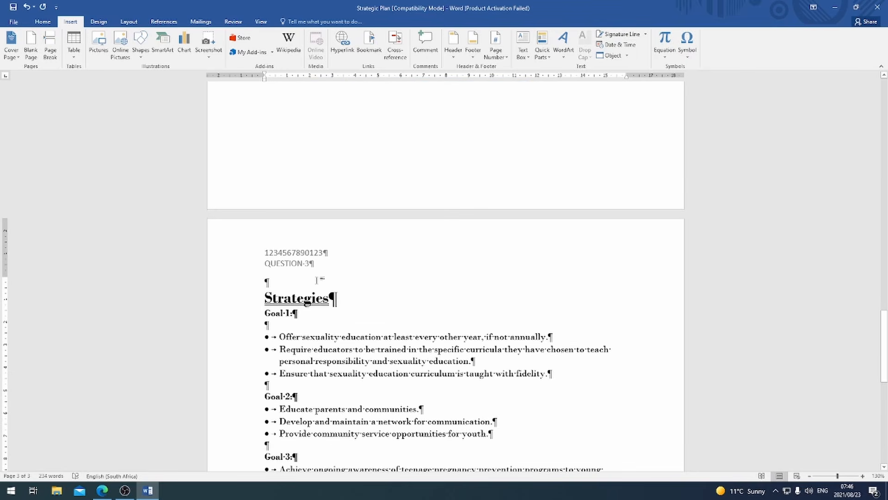
pyautogui.press('Delete')
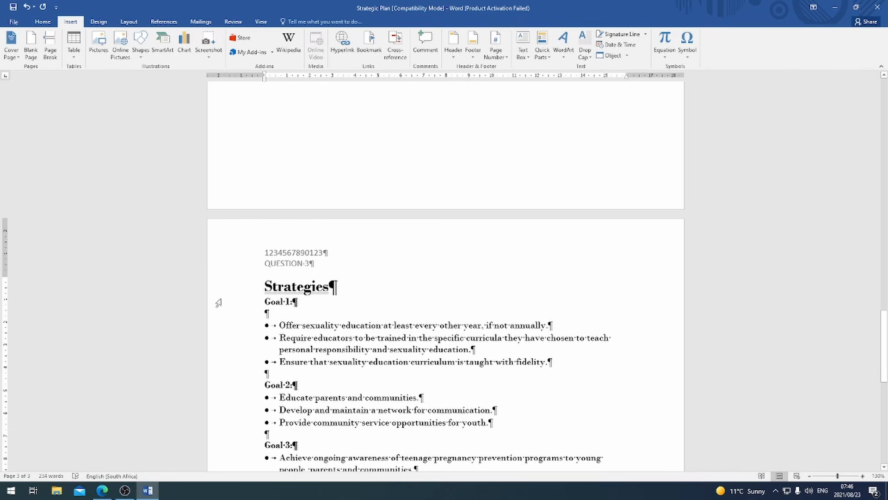
# Read instruction 3.3.12 in the exam paper and locate the Goal 1 to Goal 3 headings and paragraphs in the document.
pyautogui.click(102, 490)
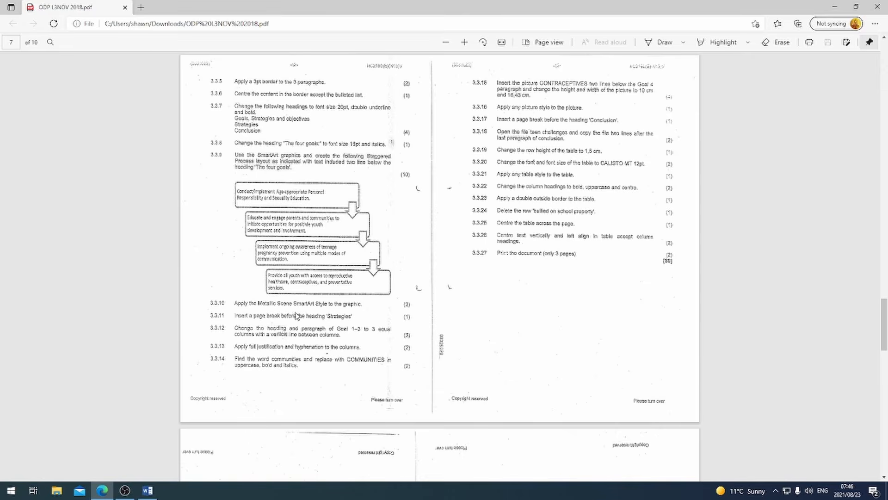
pyautogui.scroll(-2, 261, 324)
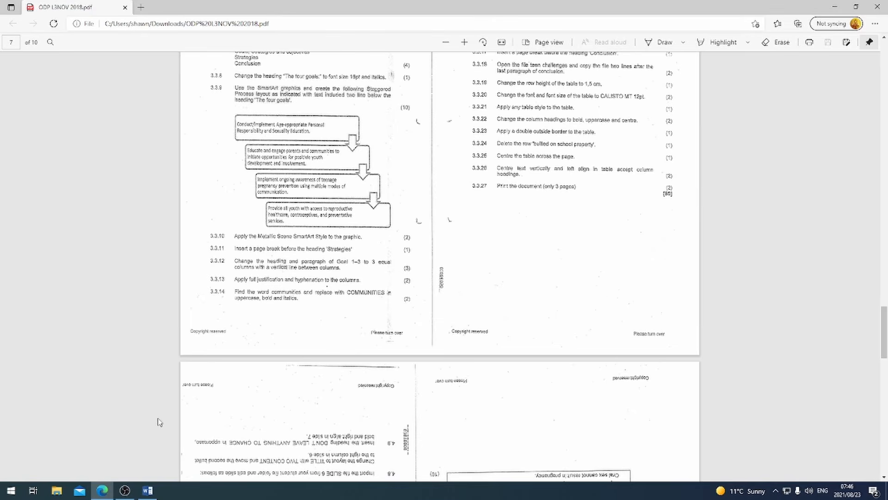
pyautogui.click(148, 490)
pyautogui.scroll(-3, 306, 278)
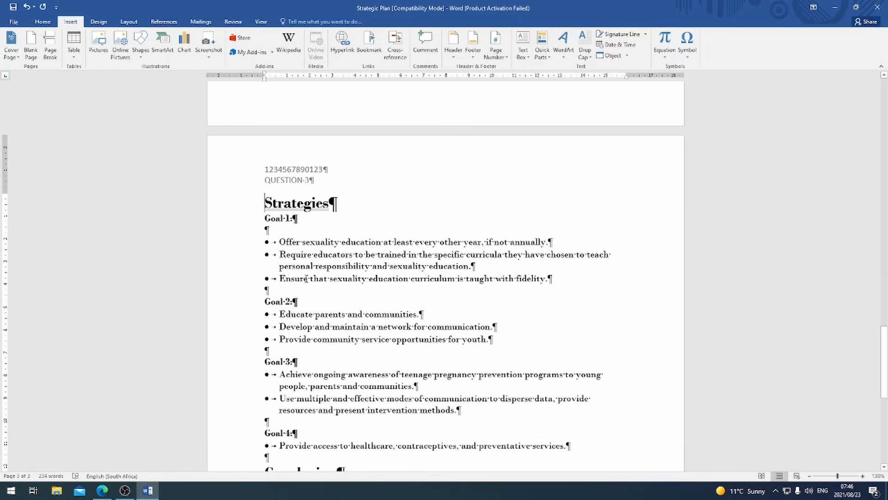
pyautogui.scroll(-3, 316, 381)
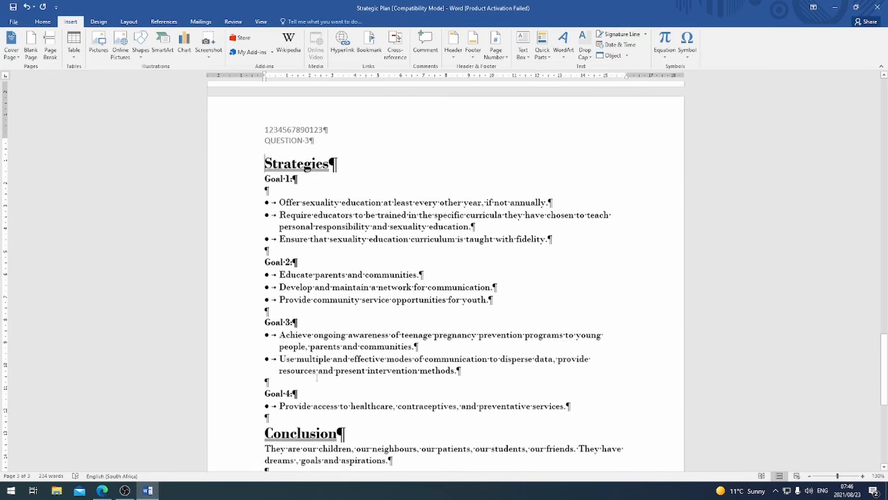
pyautogui.click(103, 490)
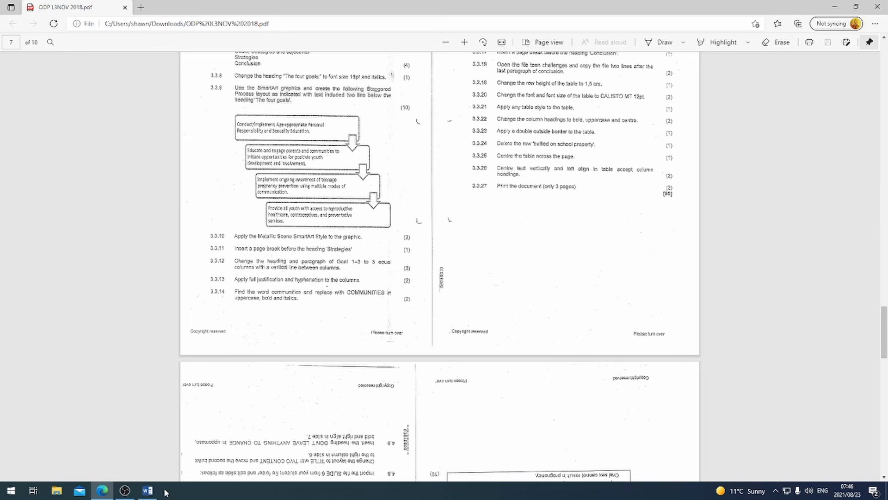
pyautogui.click(147, 490)
pyautogui.scroll(1, 262, 189)
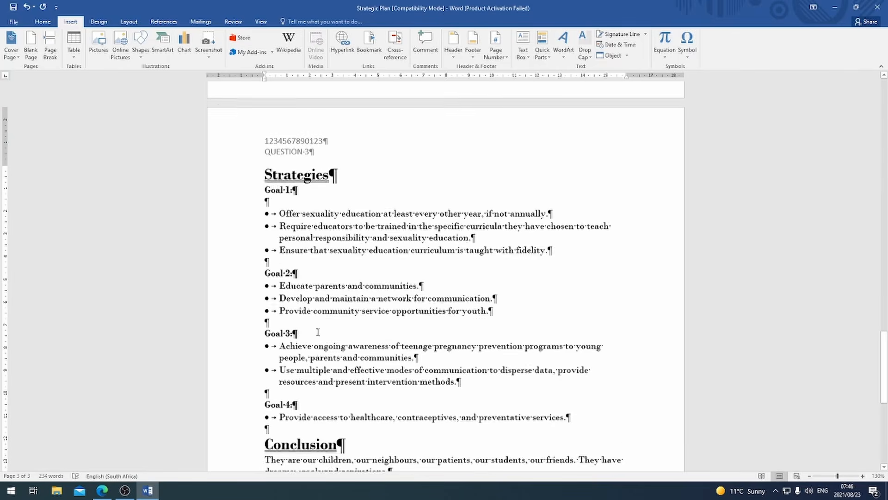
# Format the Goal 1 to Goal 3 headings and paragraphs as three equal columns with a line between them.
pyautogui.moveTo(263, 190); pyautogui.dragTo(460, 386)
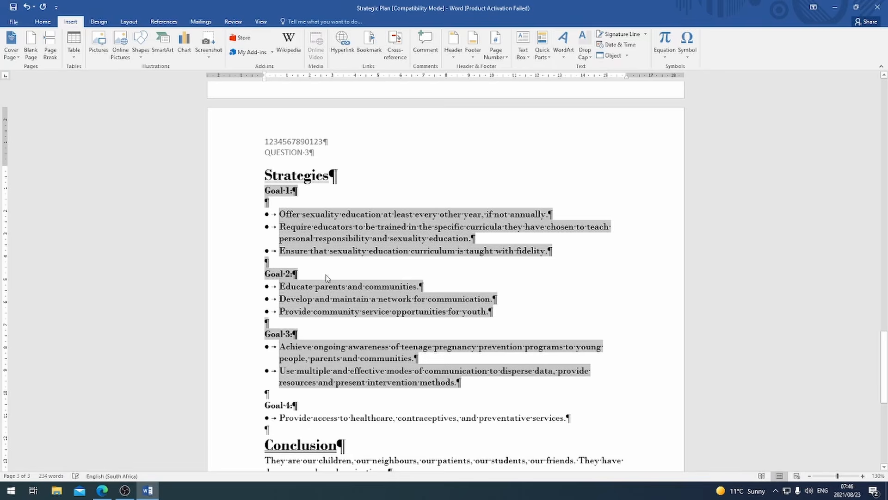
pyautogui.click(126, 23)
pyautogui.click(84, 59)
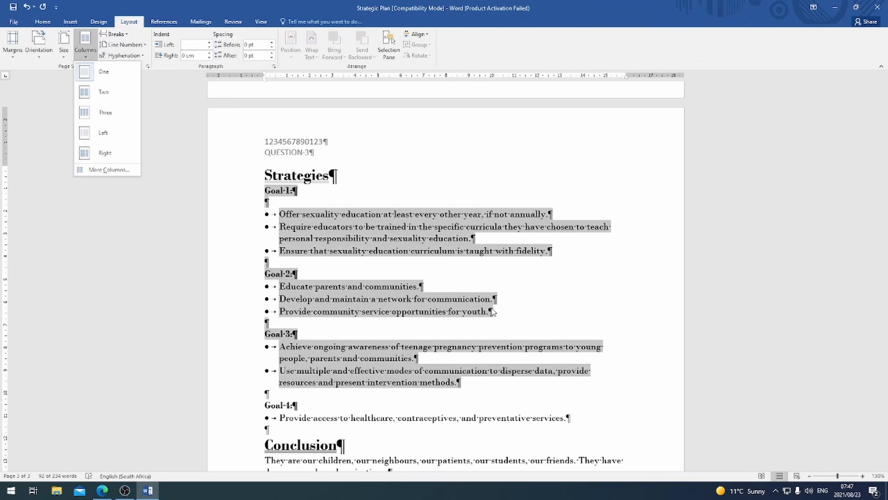
pyautogui.click(118, 169)
pyautogui.click(444, 188)
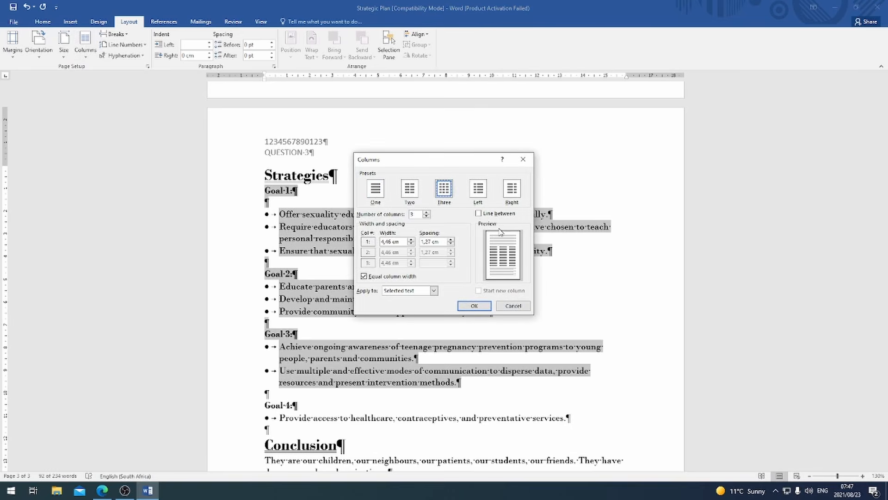
pyautogui.click(479, 214)
pyautogui.click(475, 306)
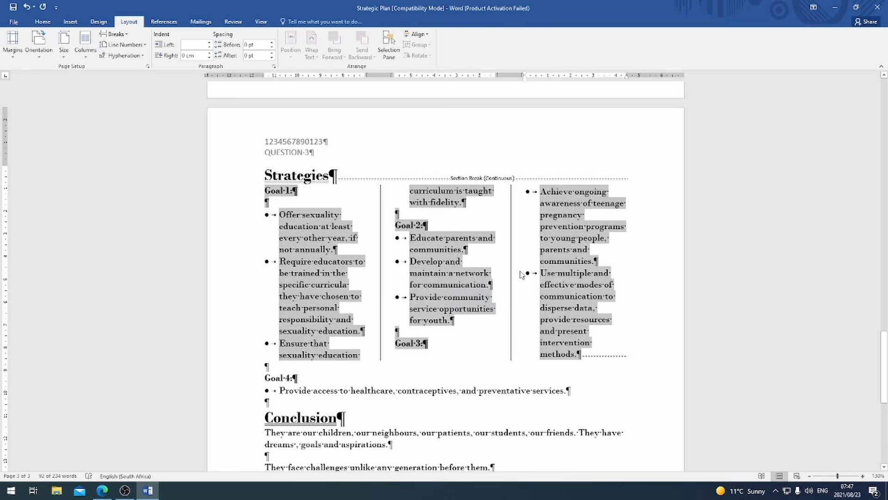
# Insert column breaks before the "Goal 2:" and "Goal 3:" headings so each goal starts its own column.
pyautogui.scroll(-1, 399, 218)
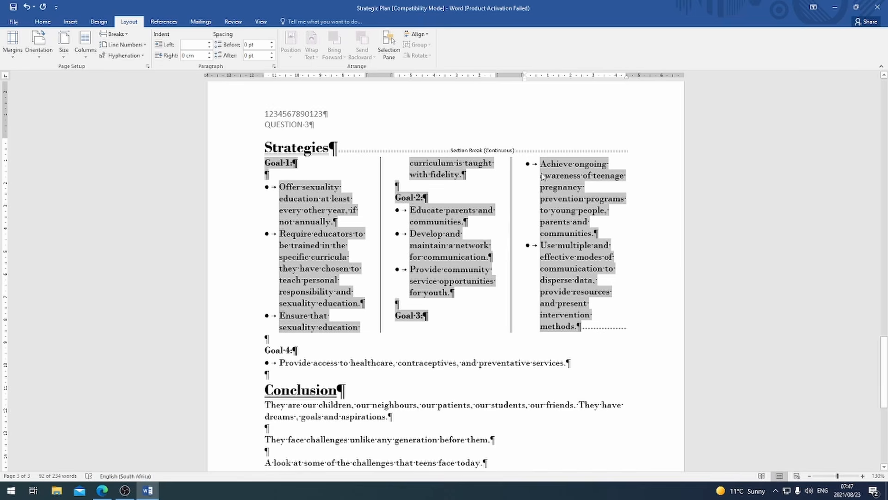
pyautogui.click(396, 198)
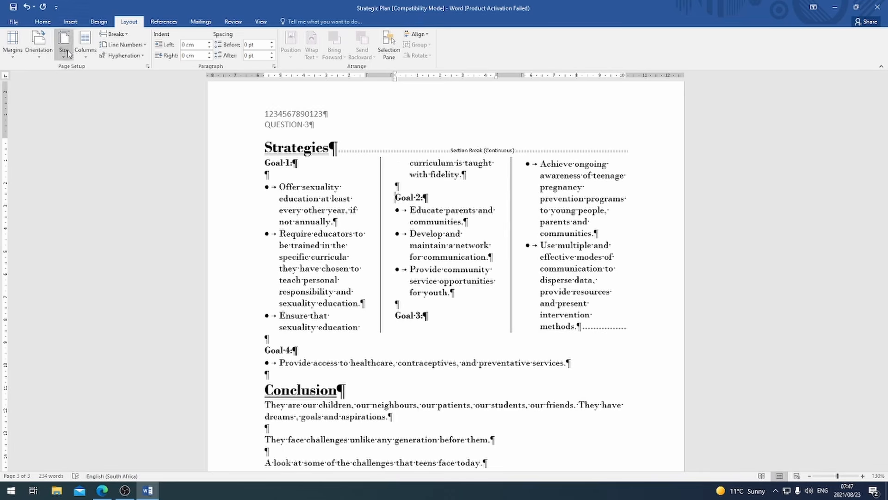
pyautogui.click(127, 35)
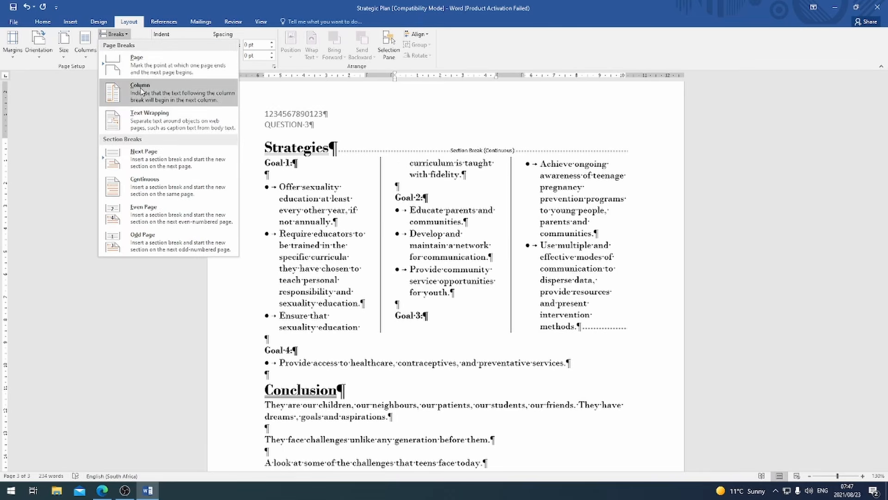
pyautogui.click(157, 96)
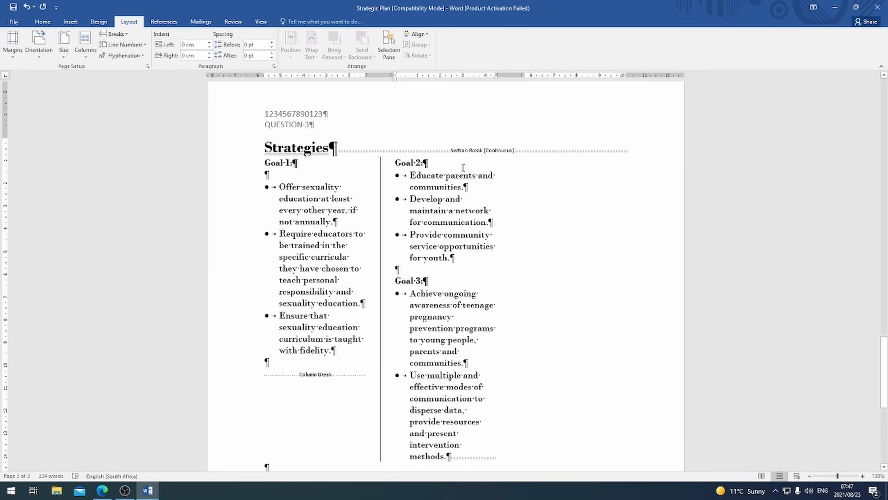
pyautogui.scroll(-3, 321, 361)
pyautogui.scroll(3, 306, 353)
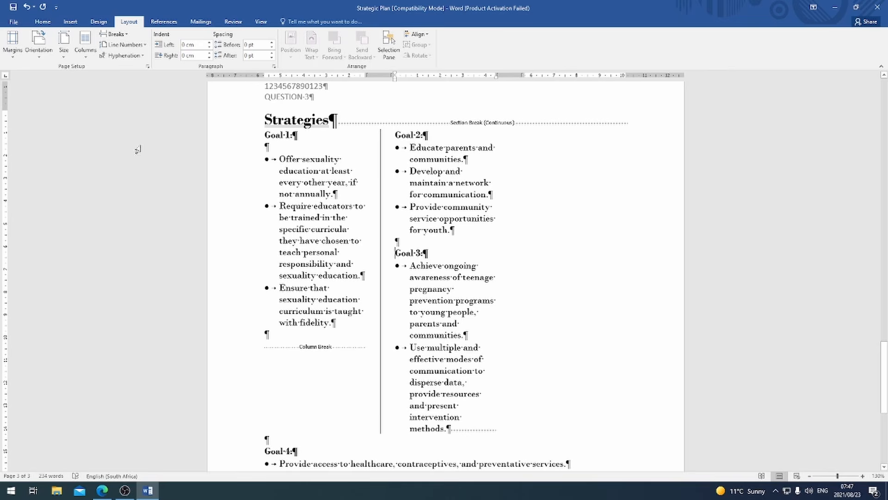
pyautogui.click(114, 34)
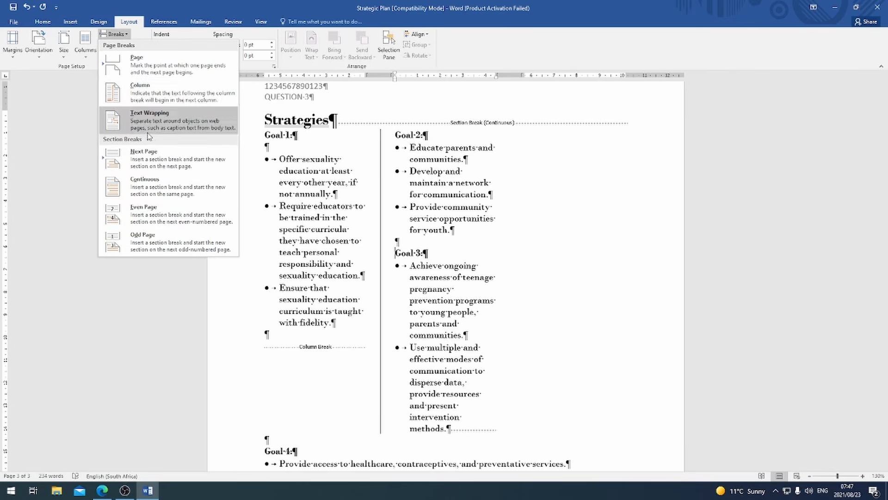
pyautogui.click(149, 96)
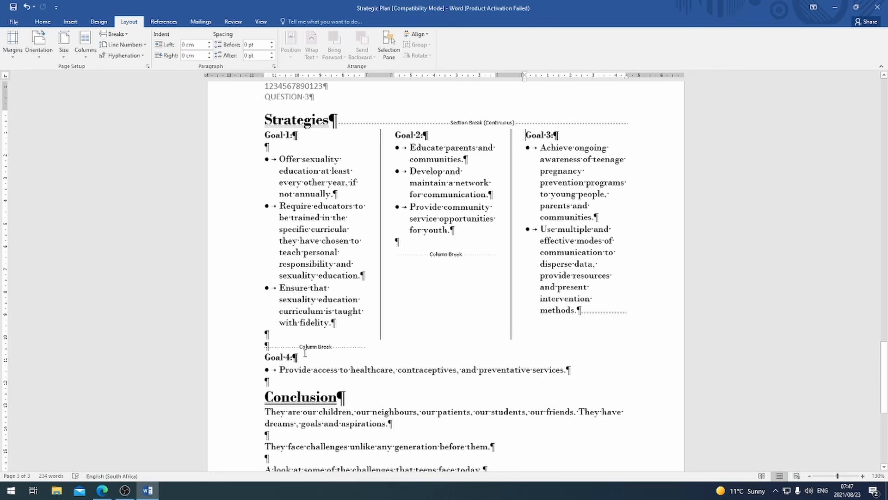
# Check instruction 3.3.13 in the exam paper and apply full justification to the text of the three goal columns.
pyautogui.click(102, 491)
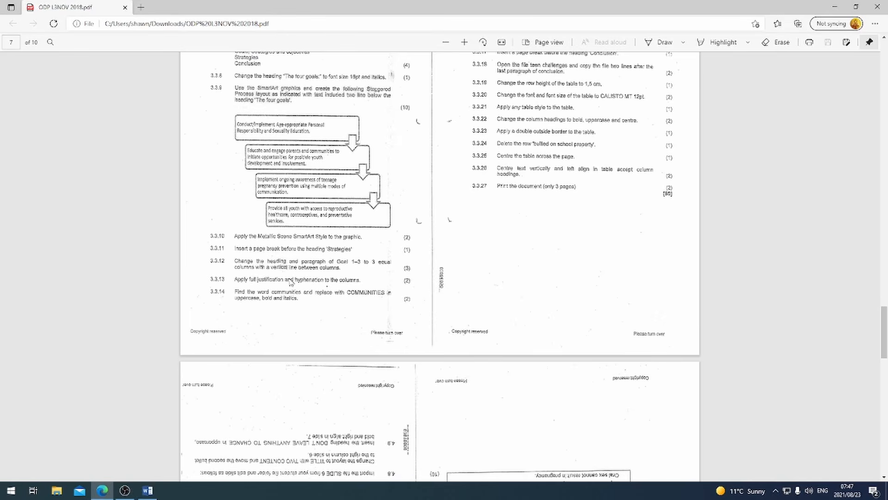
pyautogui.click(148, 490)
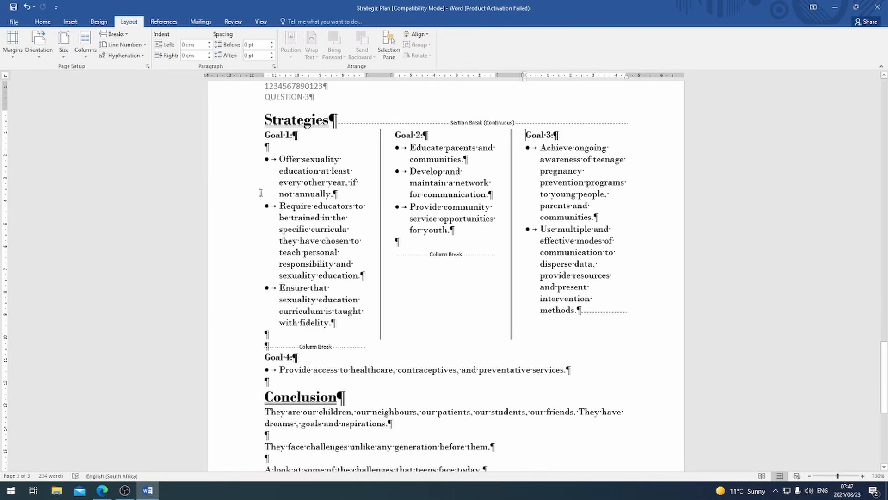
pyautogui.moveTo(279, 141); pyautogui.dragTo(581, 310)
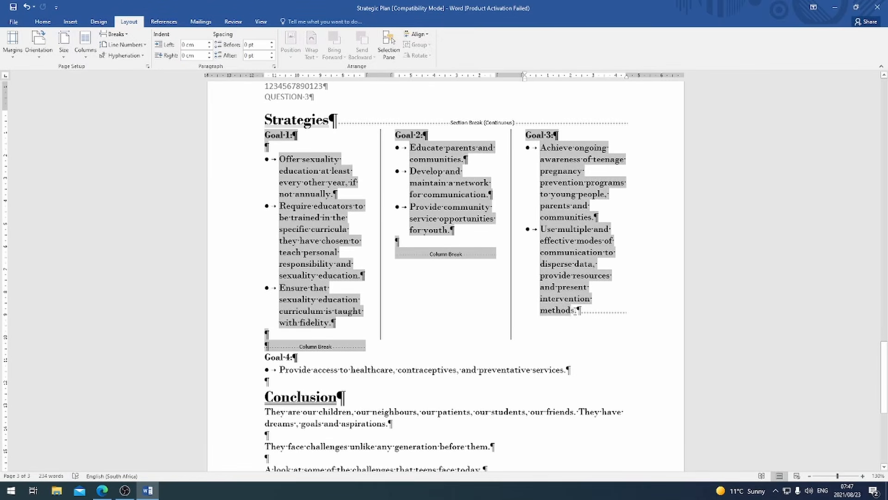
pyautogui.click(43, 22)
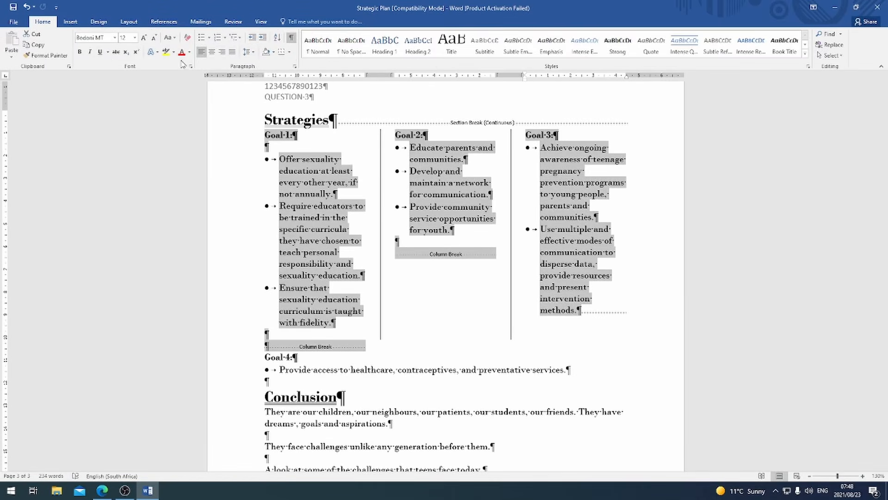
pyautogui.click(232, 53)
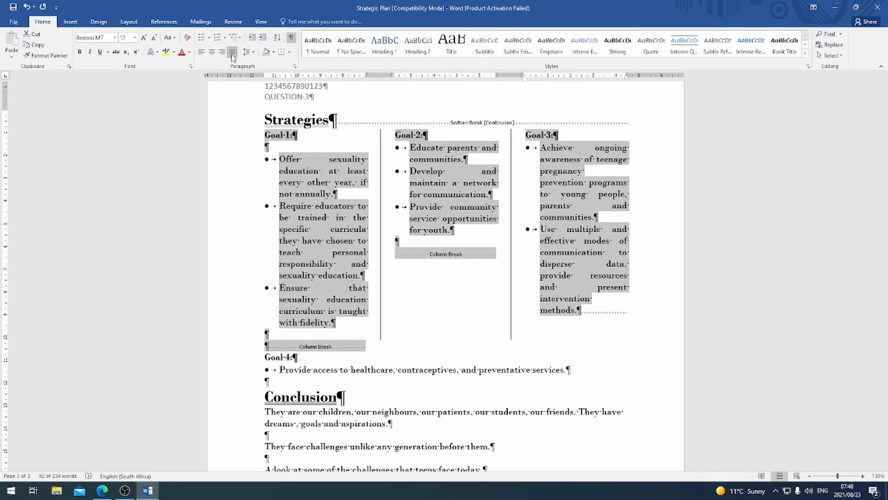
# Find the hyphenation setting, set it to Automatic for the columns, and return to the exam paper for the following instruction.
pyautogui.click(175, 22)
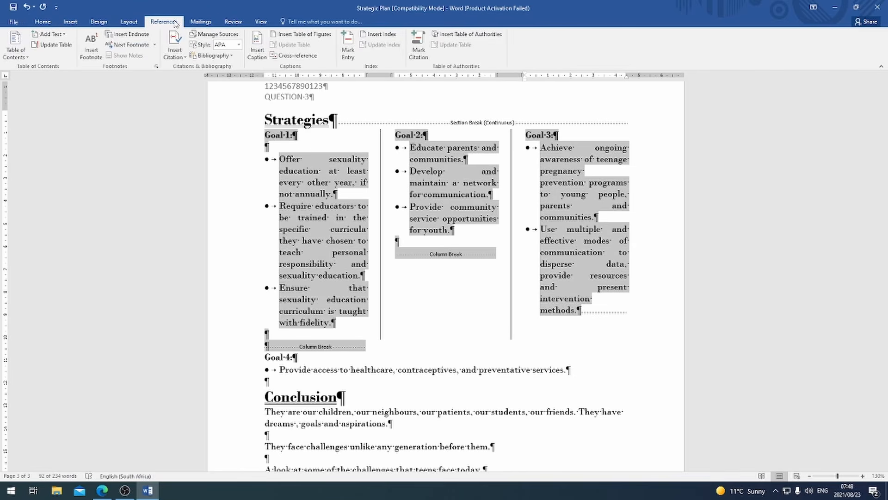
pyautogui.click(234, 22)
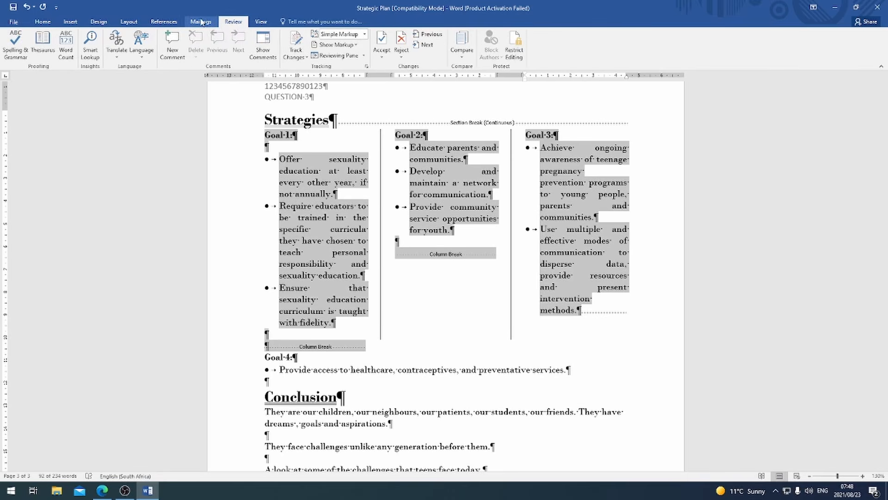
pyautogui.click(169, 23)
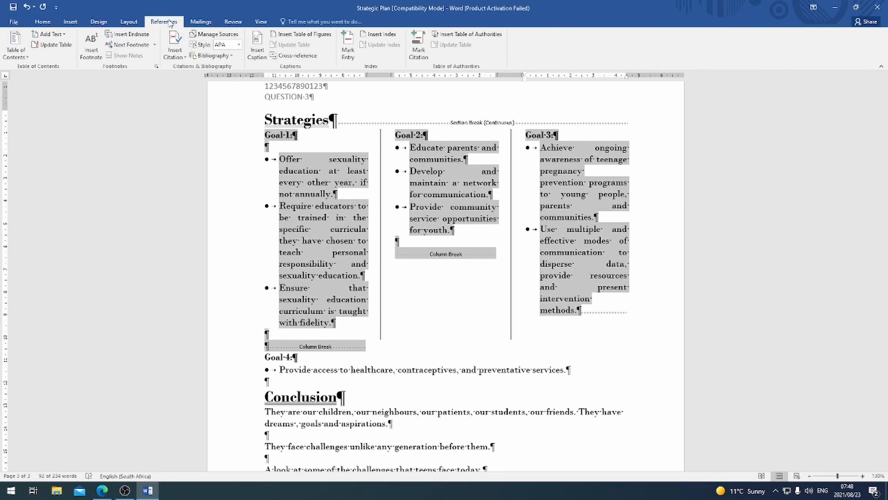
pyautogui.click(129, 22)
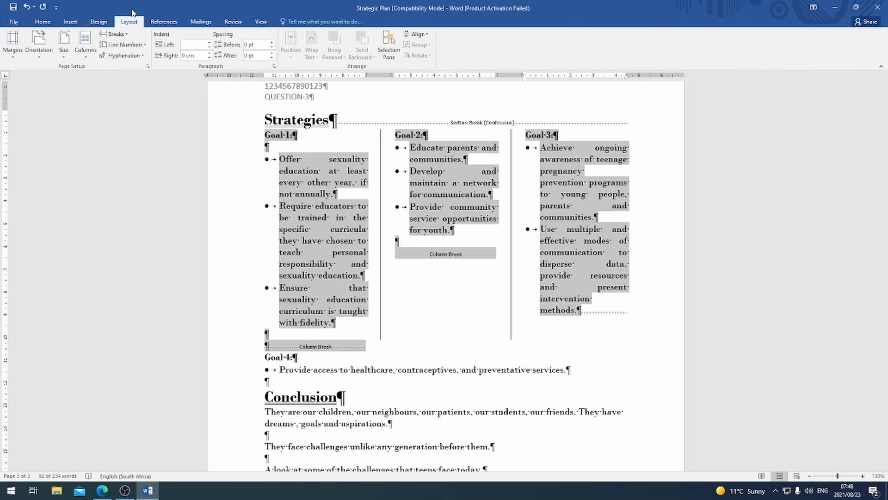
pyautogui.click(137, 55)
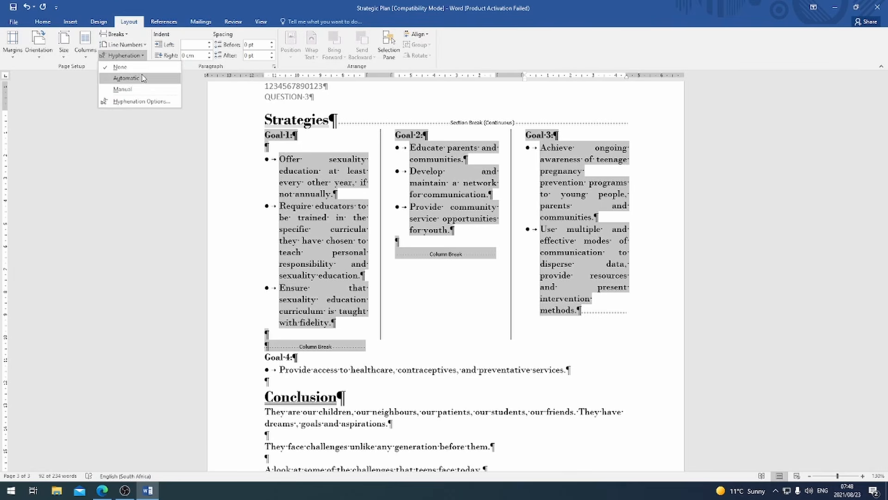
pyautogui.click(143, 77)
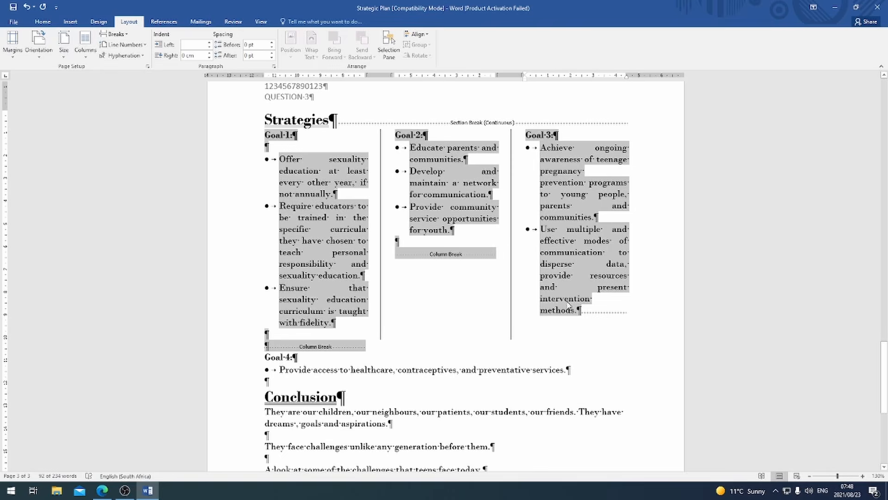
pyautogui.click(585, 324)
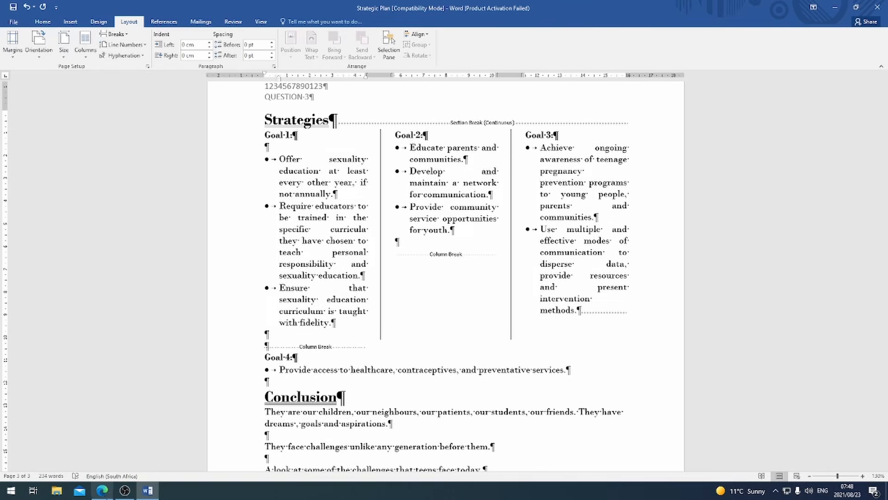
pyautogui.click(102, 490)
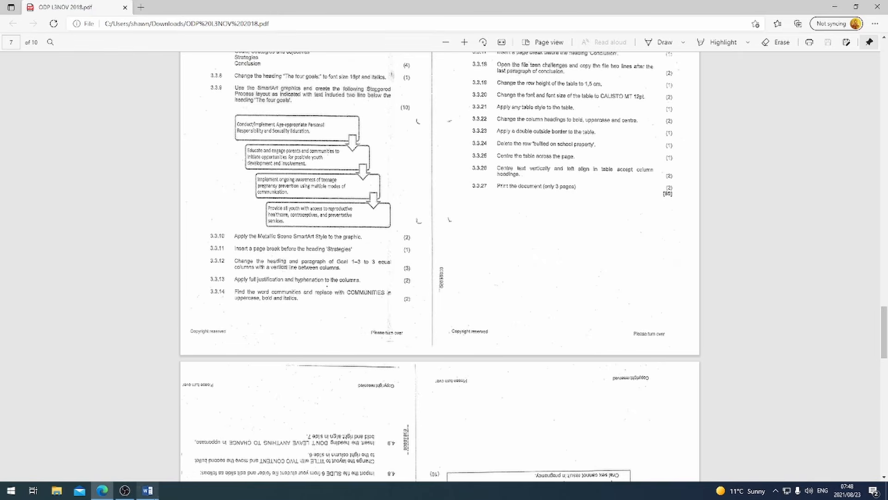
# Switch to the Strategic Plan document in Word and open Find and Replace with the extended search options shown.
pyautogui.click(148, 490)
pyautogui.scroll(15, 351, 319)
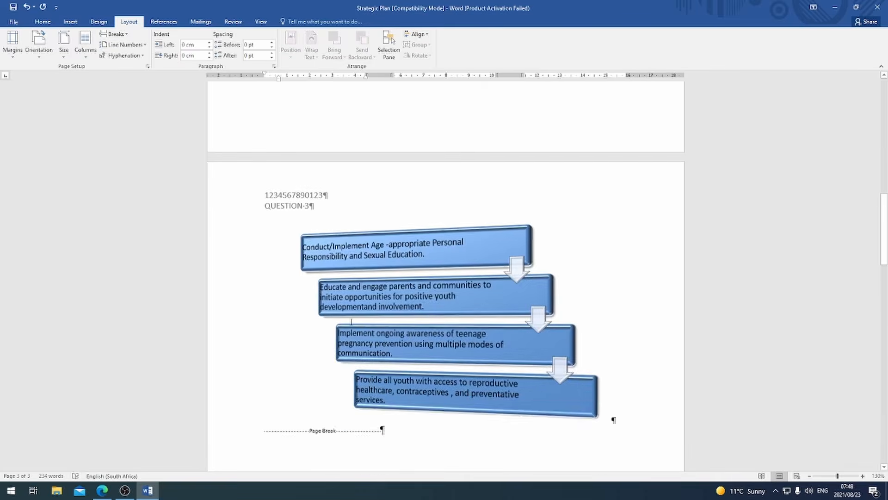
pyautogui.scroll(15, 351, 322)
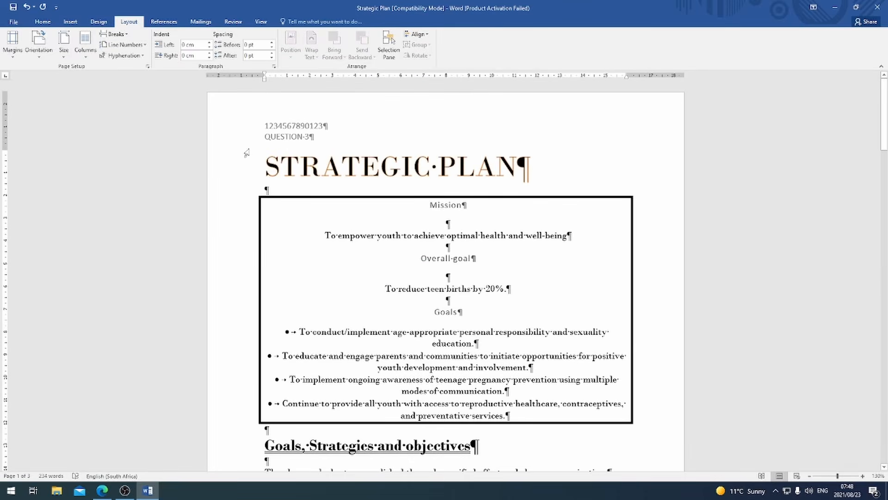
pyautogui.click(43, 21)
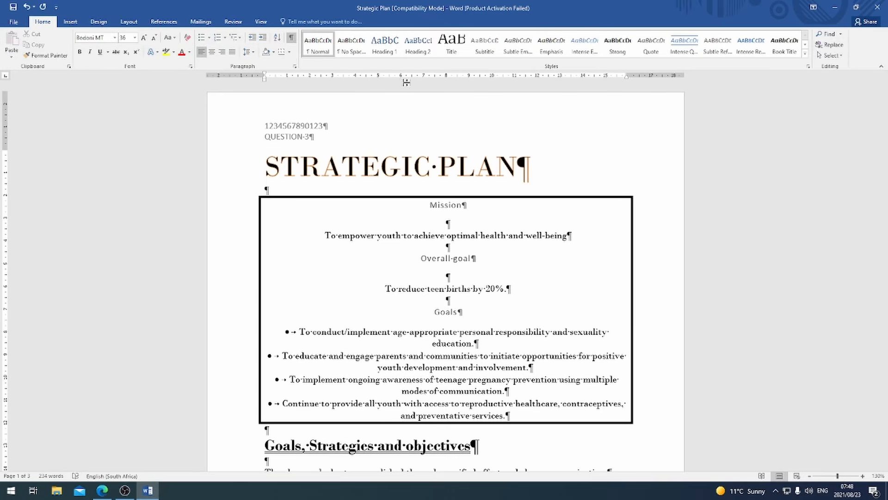
pyautogui.click(834, 46)
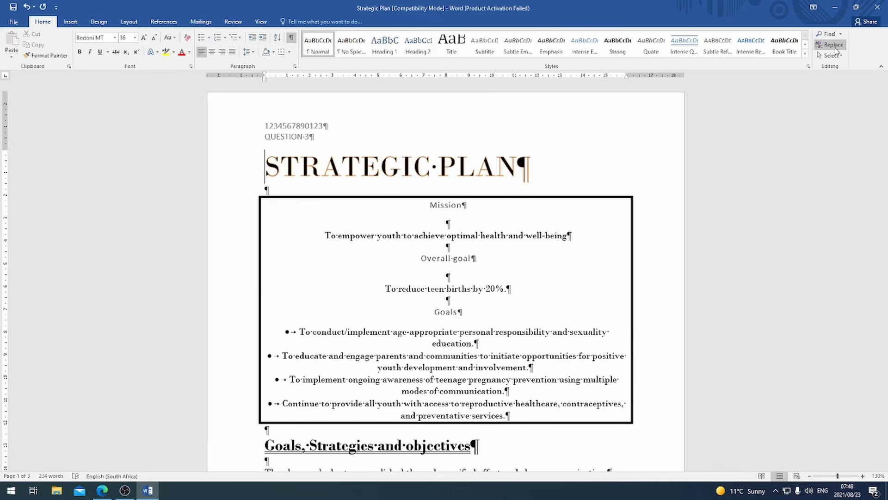
pyautogui.click(338, 273)
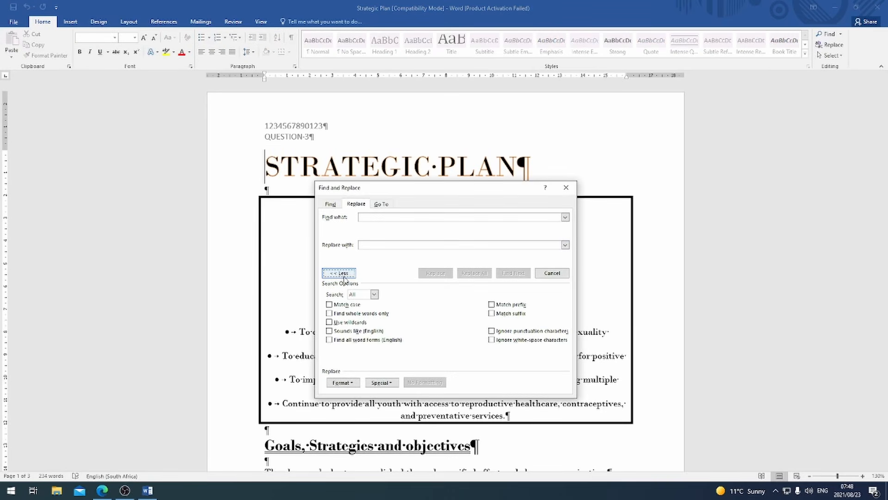
# Set up the replacement to find "communities" and replace it with "COMMUNITIES".
pyautogui.click(399, 218)
pyautogui.write('t')
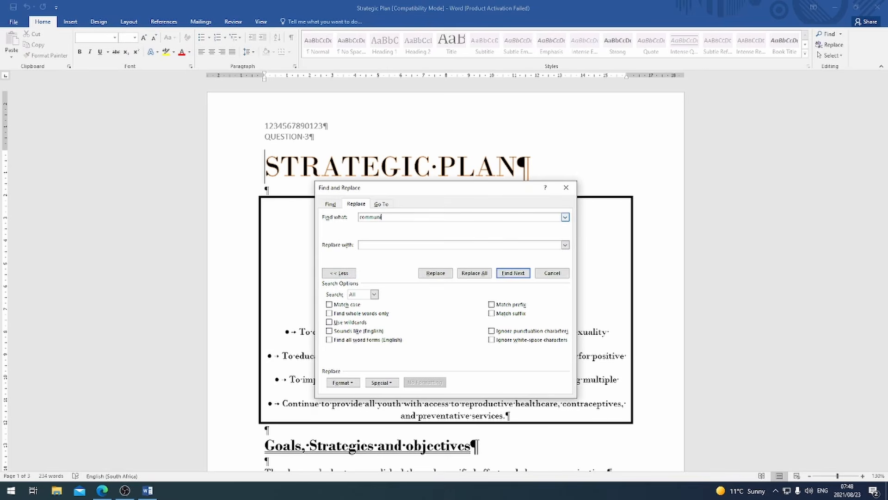
pyautogui.write('ommunities')
pyautogui.doubleClick(389, 217)
pyautogui.click(383, 245)
# Format the replacement text as Bold Italic with All caps, checking the required formatting in the exam PDF in Edge.
pyautogui.click(343, 382)
pyautogui.click(356, 399)
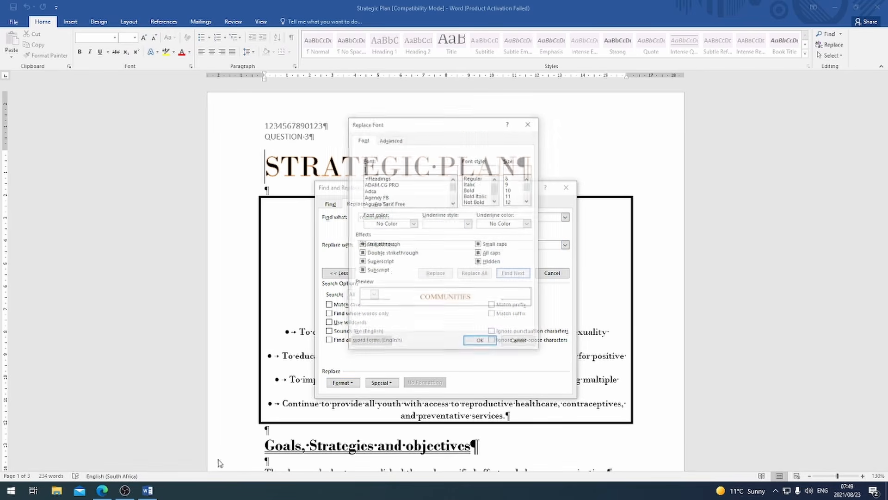
pyautogui.click(102, 490)
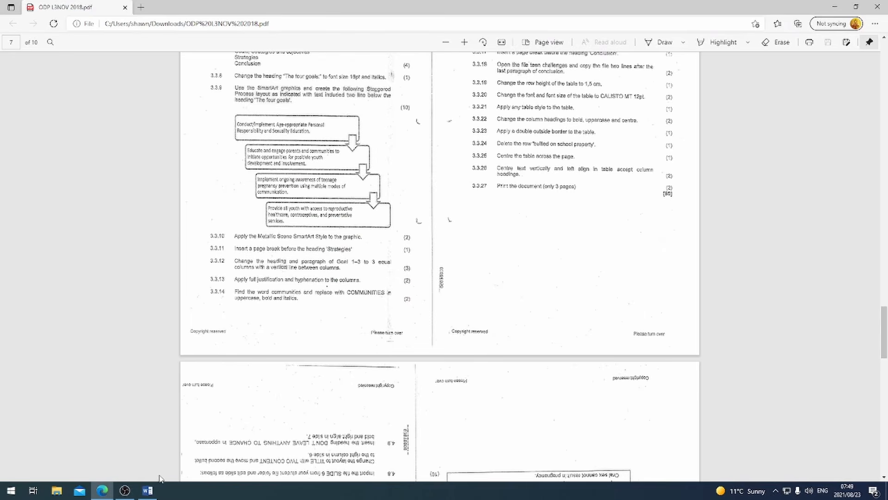
pyautogui.click(147, 490)
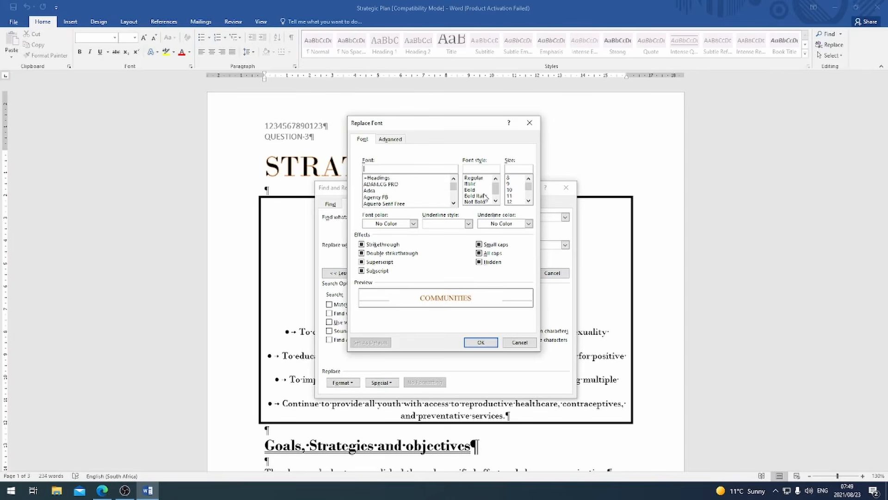
pyautogui.click(469, 196)
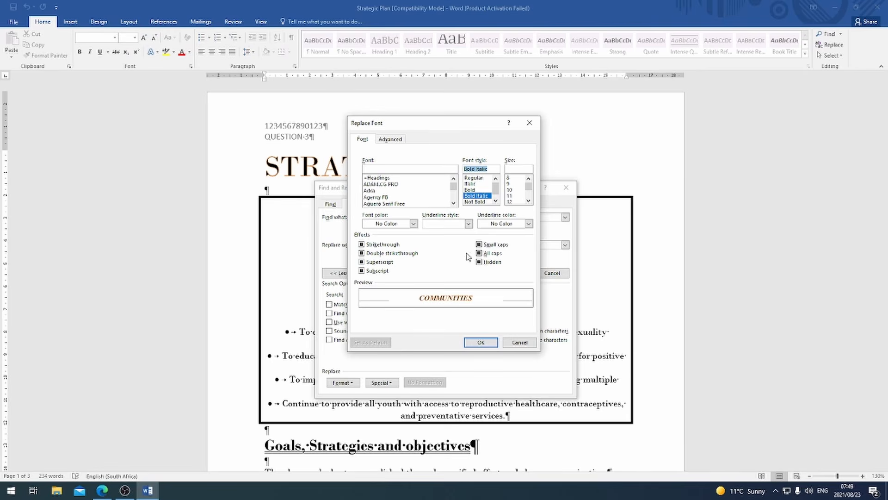
pyautogui.click(480, 253)
pyautogui.click(481, 342)
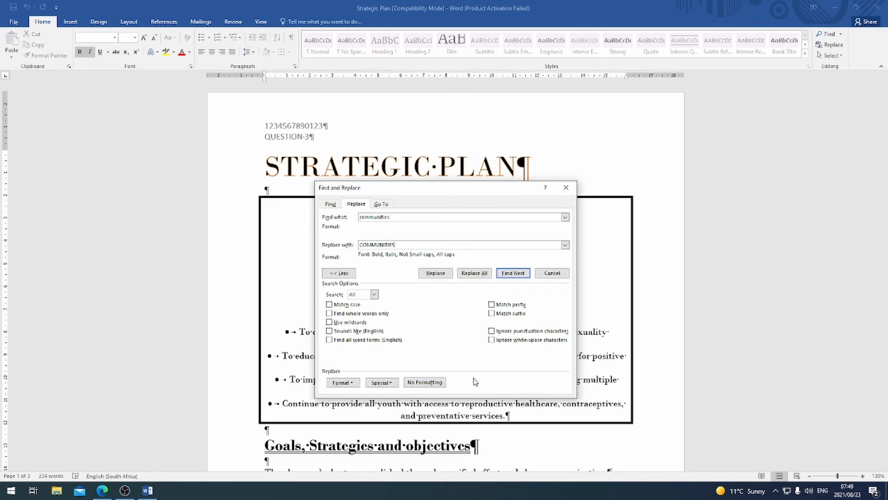
# Replace all occurrences of "communities" in the document and close Find and Replace.
pyautogui.click(475, 273)
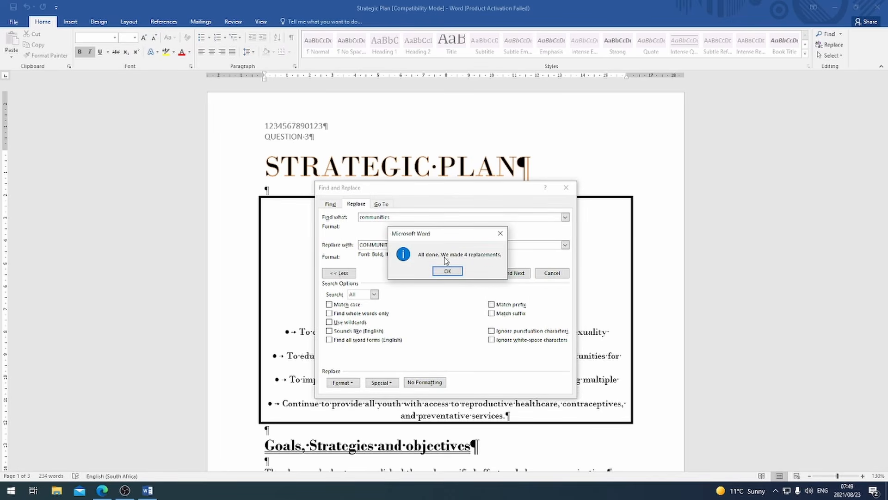
pyautogui.click(447, 271)
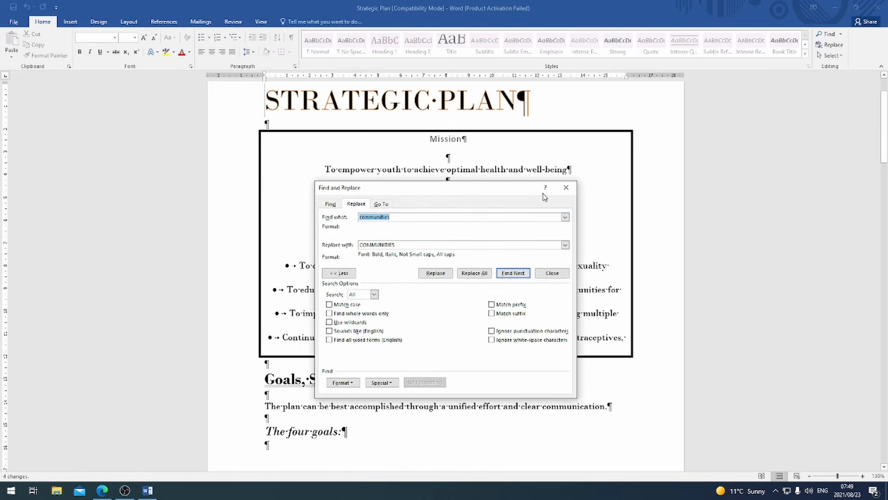
pyautogui.click(566, 186)
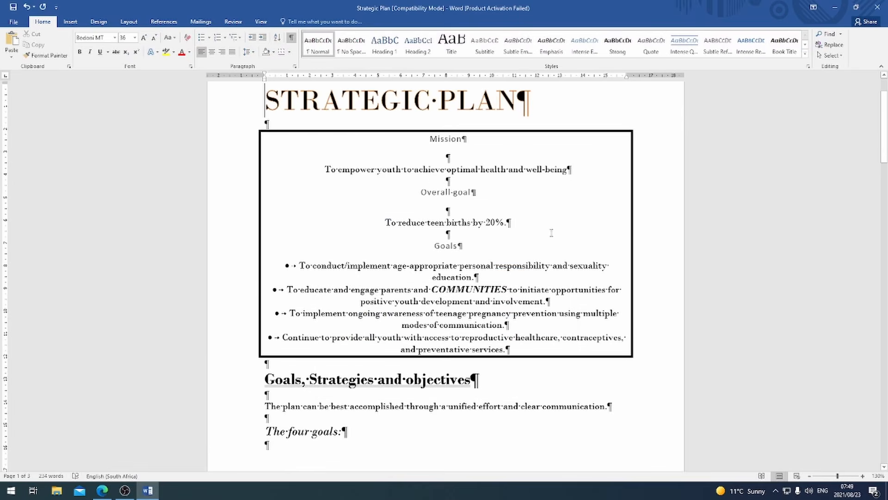
# Examine the replaced word in the bordered goals list, the SmartArt graphic and the Goal 2 and Goal 3 columns.
pyautogui.scroll(-2, 493, 265)
pyautogui.scroll(-3, 493, 265)
pyautogui.scroll(3, 509, 241)
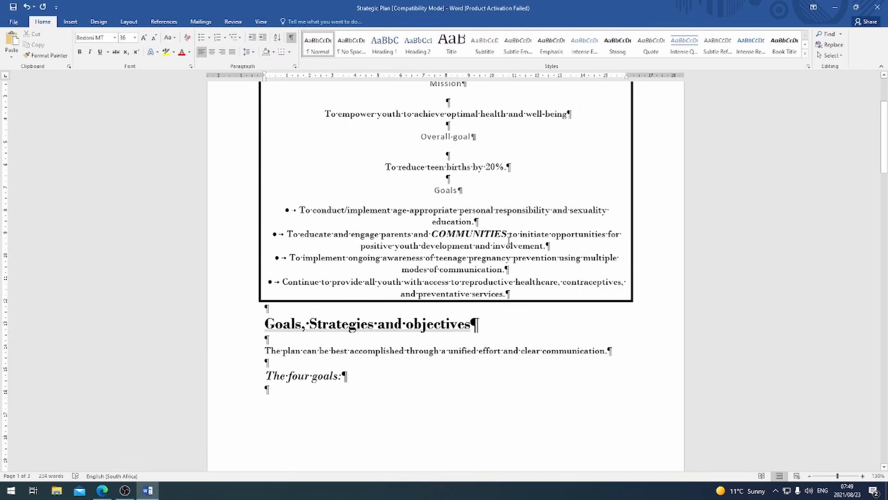
pyautogui.moveTo(506, 230); pyautogui.dragTo(431, 231)
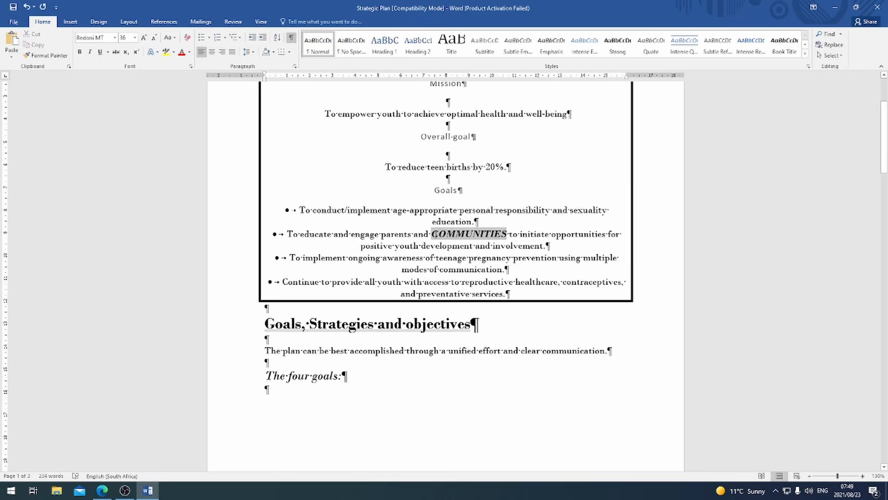
pyautogui.scroll(3, 476, 251)
pyautogui.scroll(-6, 483, 222)
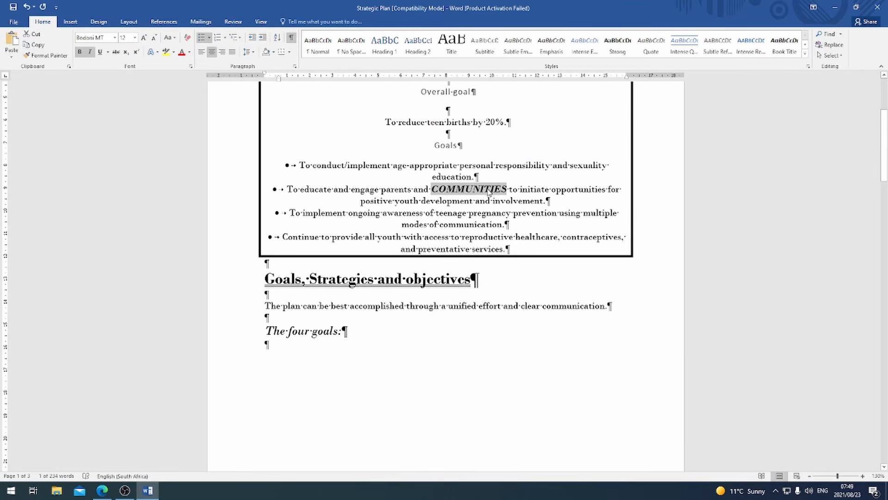
pyautogui.scroll(-20, 464, 209)
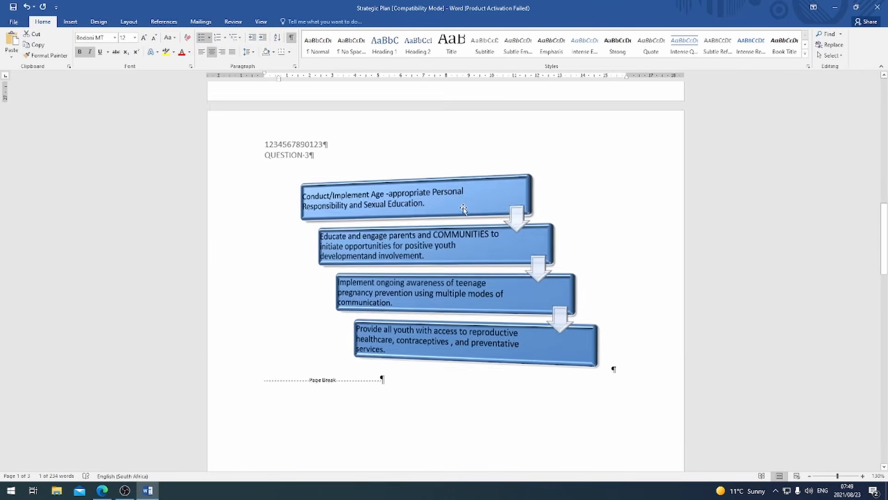
pyautogui.scroll(-10, 464, 209)
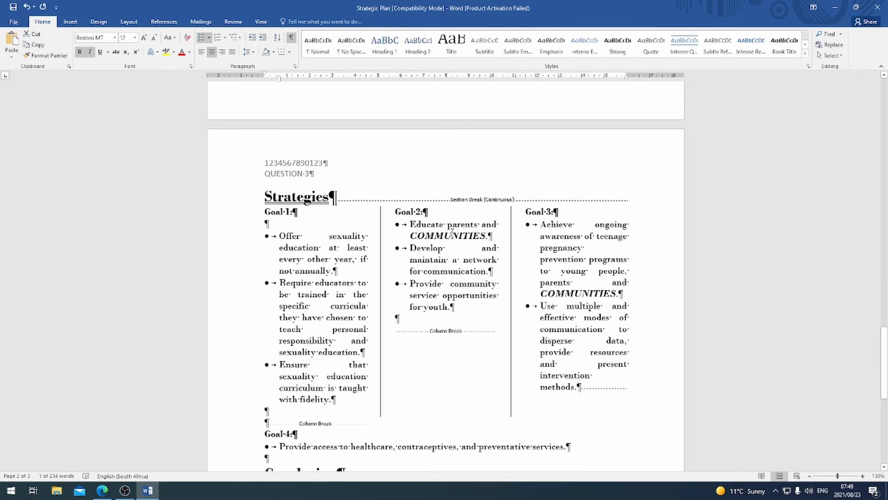
pyautogui.moveTo(425, 236); pyautogui.dragTo(486, 236)
pyautogui.scroll(-2, 589, 244)
pyautogui.moveTo(616, 238); pyautogui.dragTo(554, 238)
pyautogui.scroll(-5, 522, 278)
pyautogui.scroll(10, 521, 277)
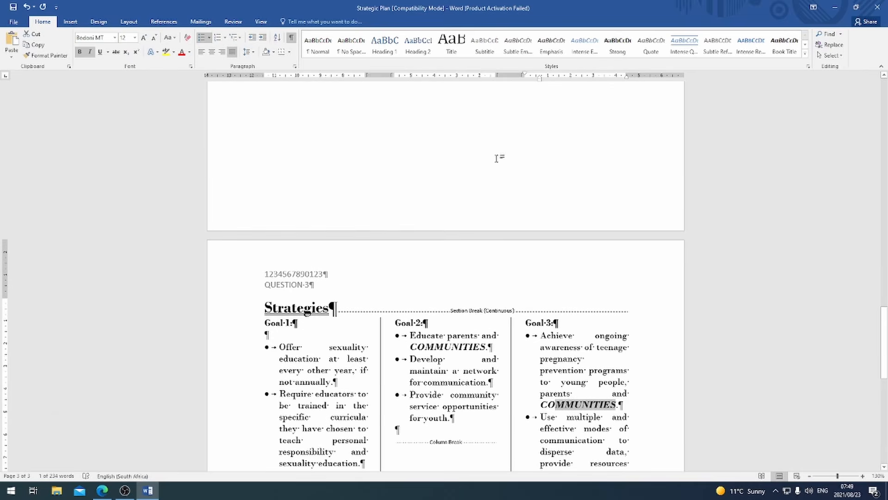
# Consult the exam PDF in Edge for task 3.3.15, and add two blank lines below the Goal 4 paragraph in Word.
pyautogui.click(102, 490)
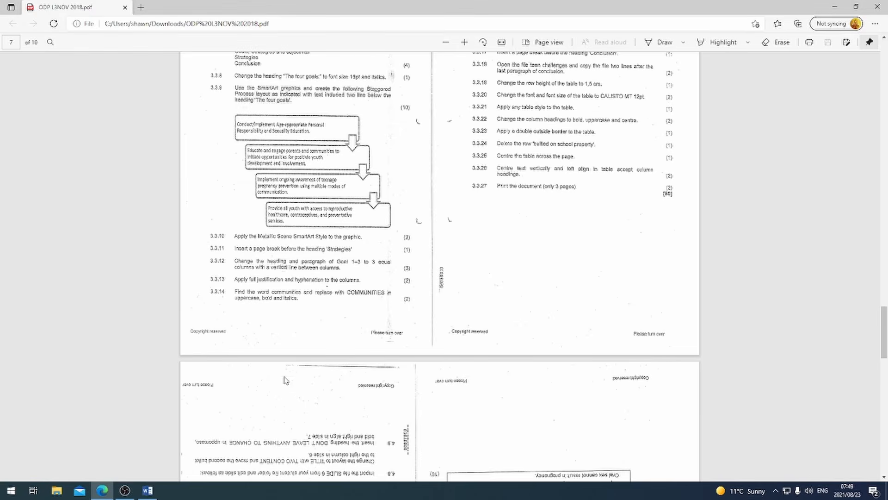
pyautogui.scroll(6, 324, 313)
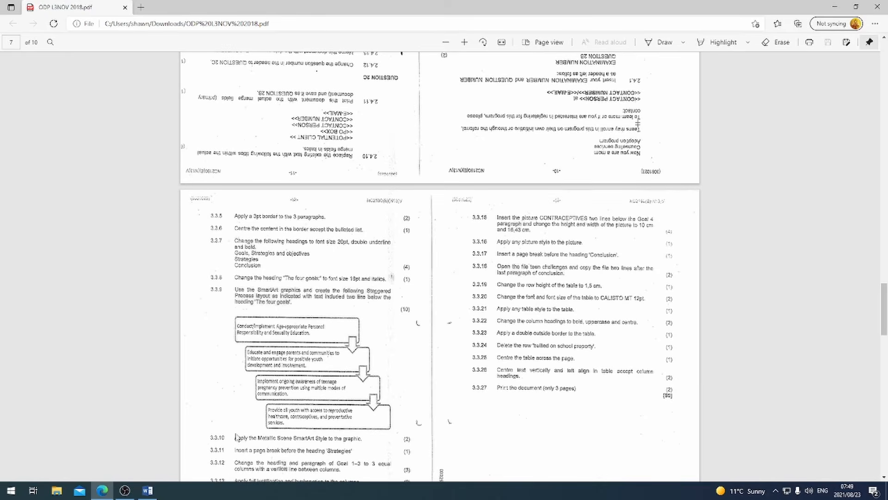
pyautogui.click(147, 490)
pyautogui.scroll(-5, 343, 303)
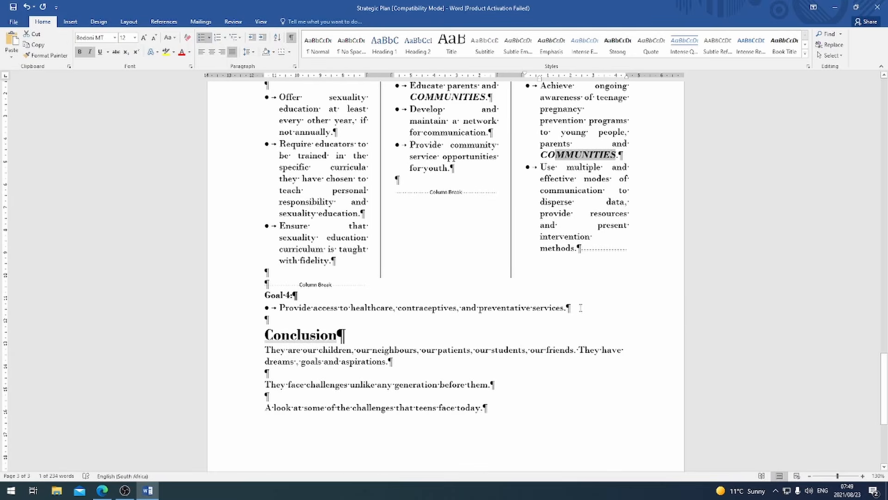
pyautogui.click(357, 318)
pyautogui.press('Return')
pyautogui.press('Return')
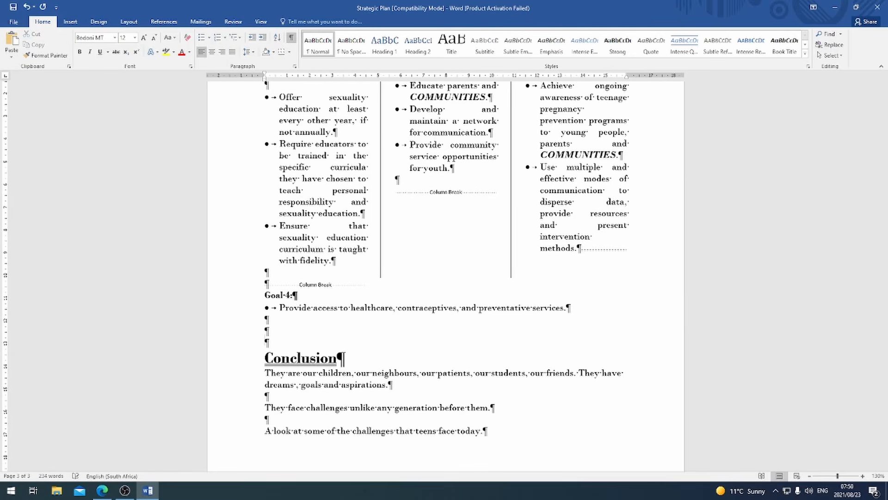
# Insert the picture Contraceptives from the ODP L3 NOV 2018 STUDENT FILES folder below the Goal 4 paragraph.
pyautogui.click(70, 21)
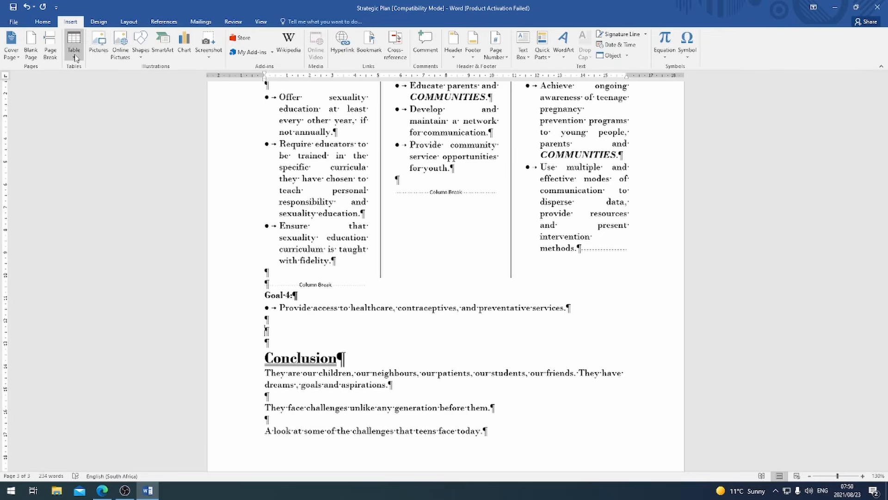
pyautogui.click(98, 51)
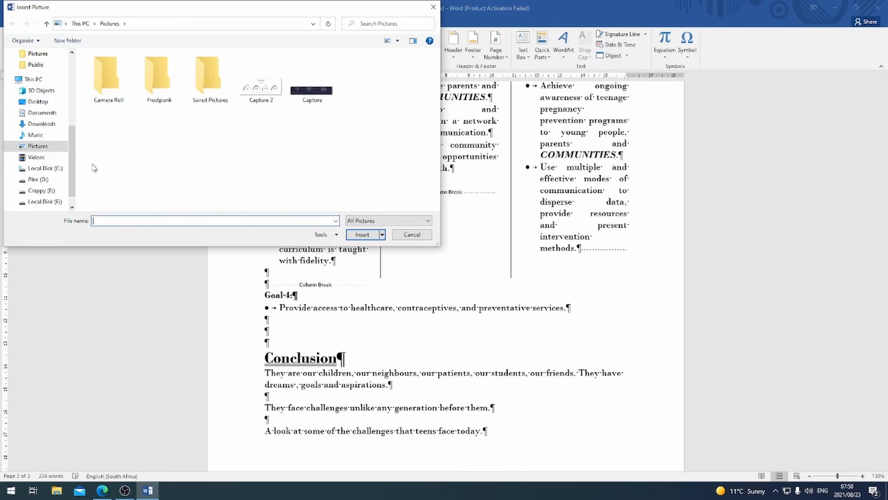
pyautogui.scroll(1, 71, 170)
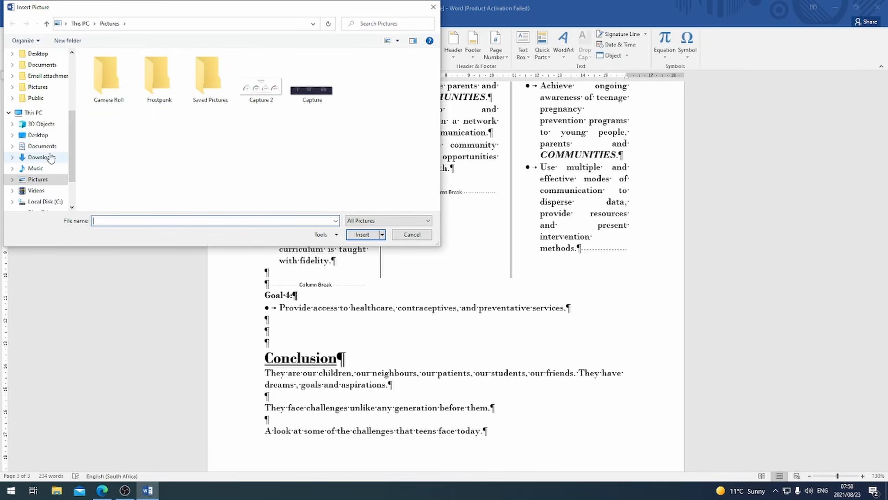
pyautogui.click(38, 134)
pyautogui.doubleClick(103, 66)
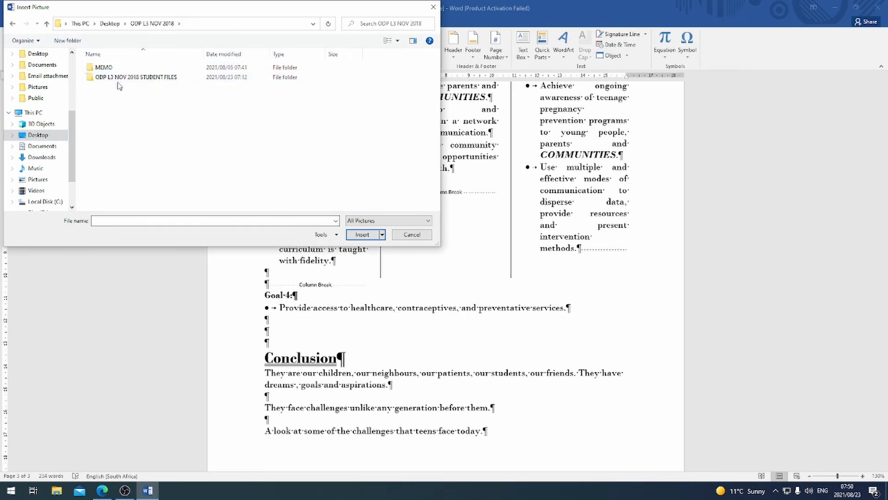
pyautogui.click(118, 79)
pyautogui.doubleClick(118, 79)
pyautogui.click(115, 94)
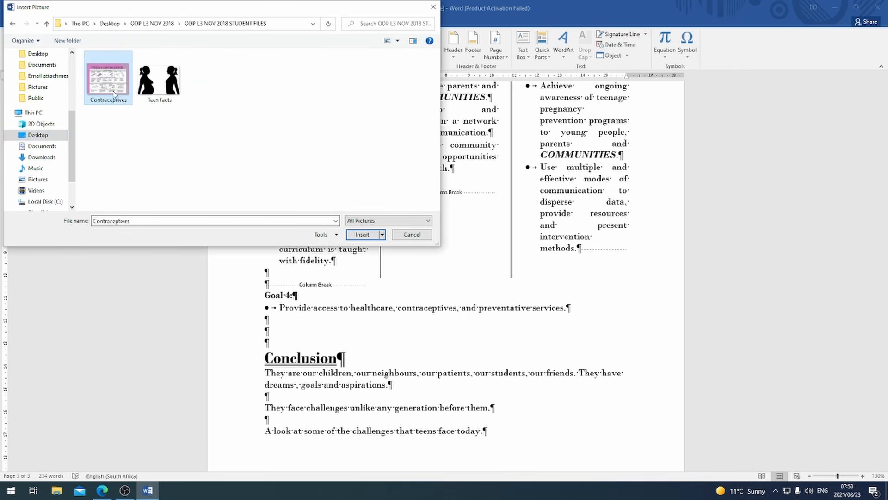
pyautogui.click(360, 235)
pyautogui.scroll(-2, 415, 235)
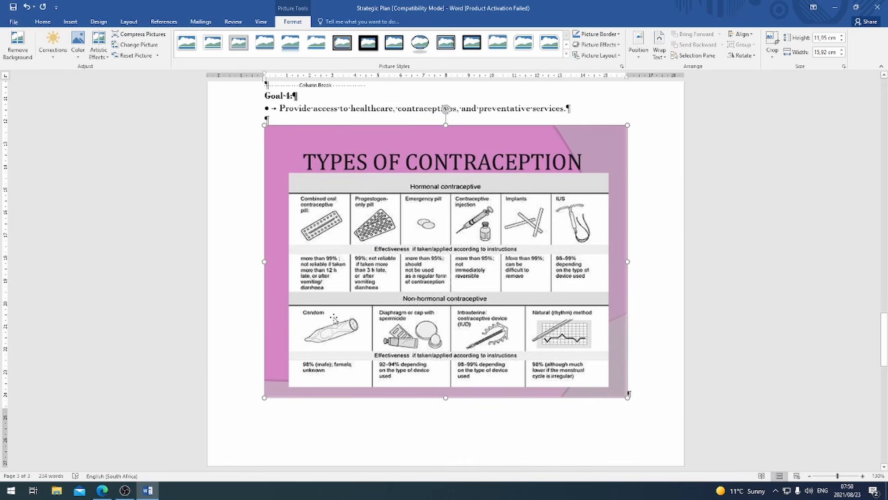
# Check the exam PDF in Edge for the required picture size and select the contraceptives picture in Word.
pyautogui.click(102, 490)
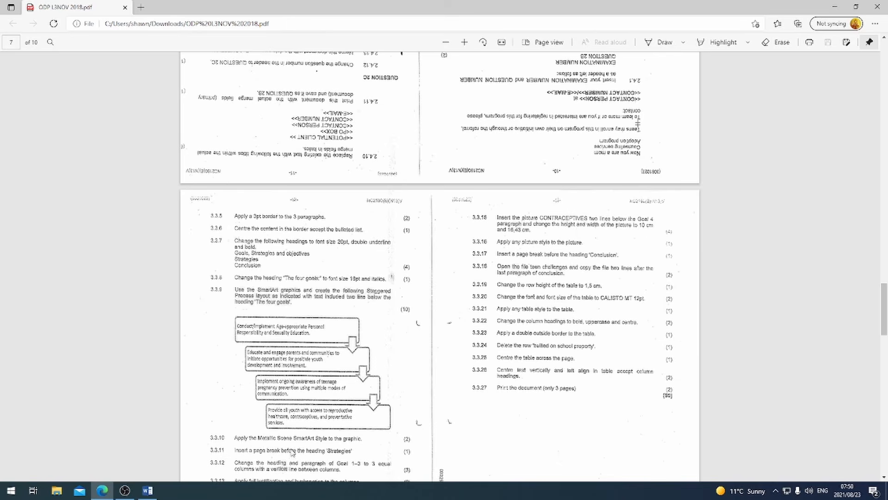
pyautogui.click(149, 491)
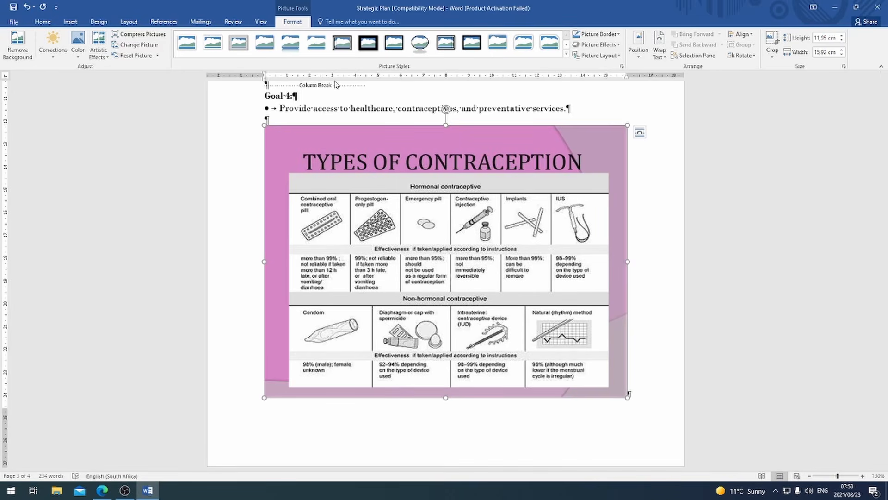
pyautogui.click(344, 109)
pyautogui.click(349, 195)
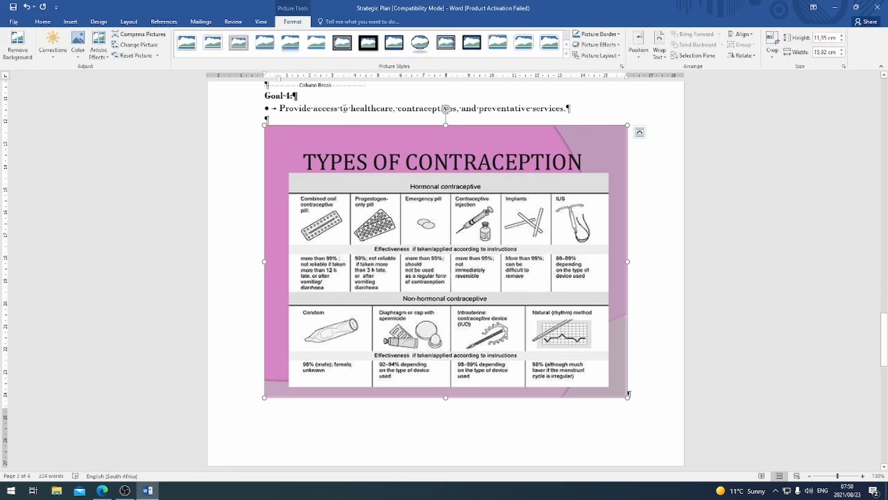
pyautogui.click(344, 109)
pyautogui.click(343, 197)
pyautogui.click(351, 120)
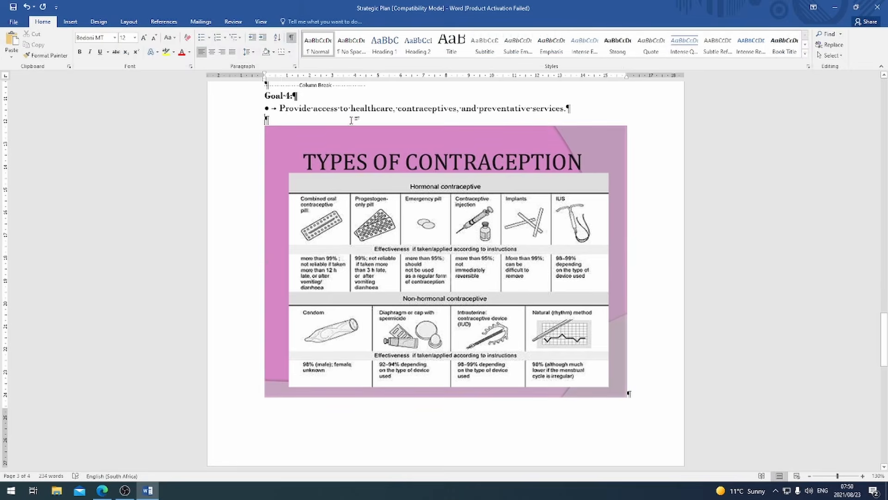
pyautogui.click(351, 190)
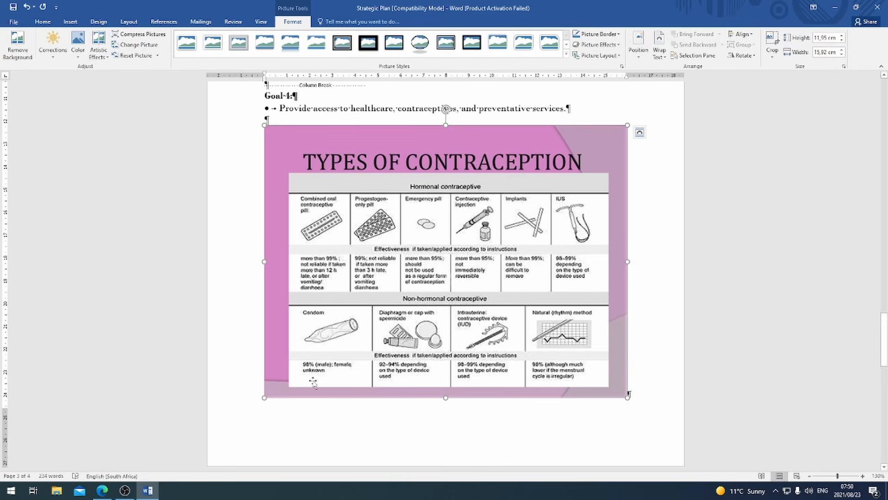
# Recheck the picture size in the exam PDF, and set the contraceptives picture's height to 10 cm in Word with Lock aspect ratio off.
pyautogui.click(148, 490)
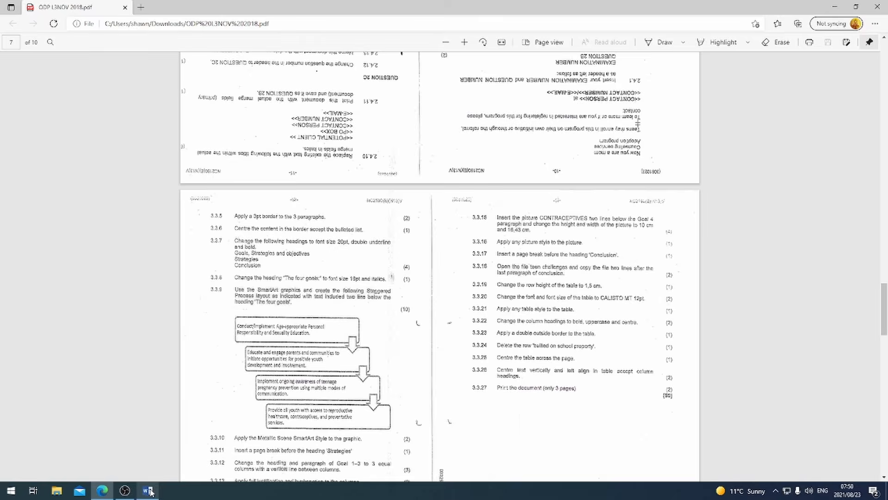
pyautogui.click(148, 491)
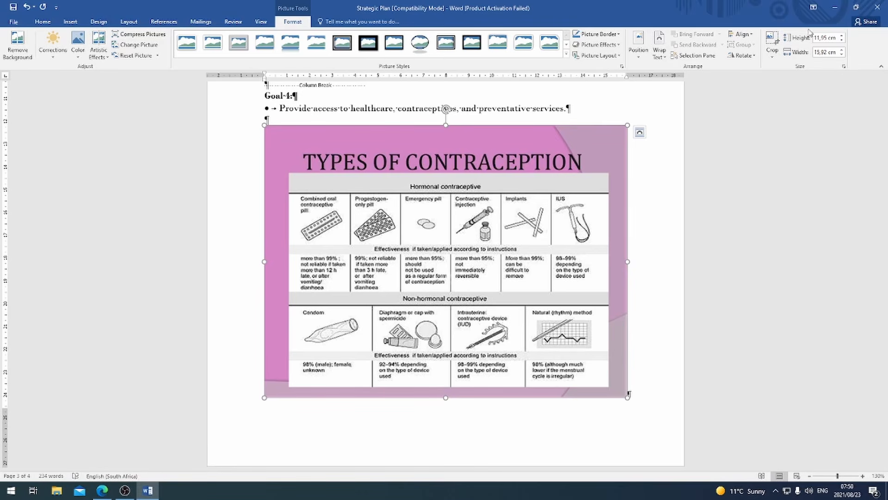
pyautogui.click(844, 67)
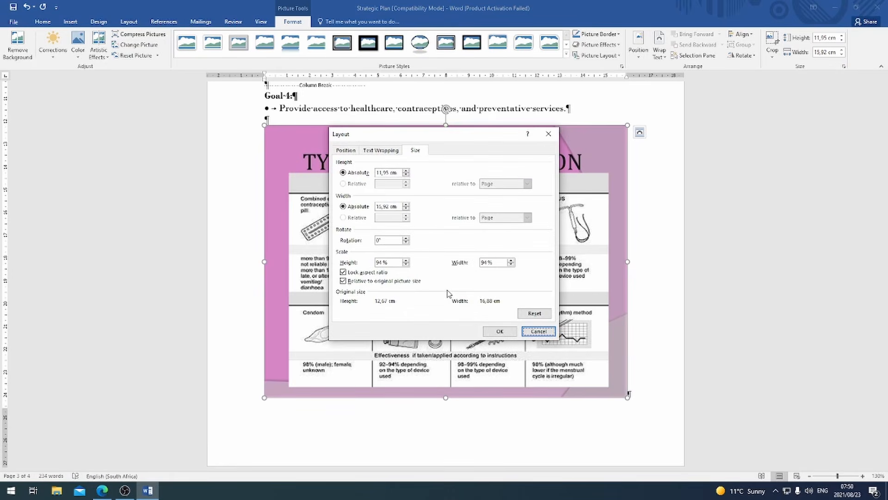
pyautogui.click(343, 272)
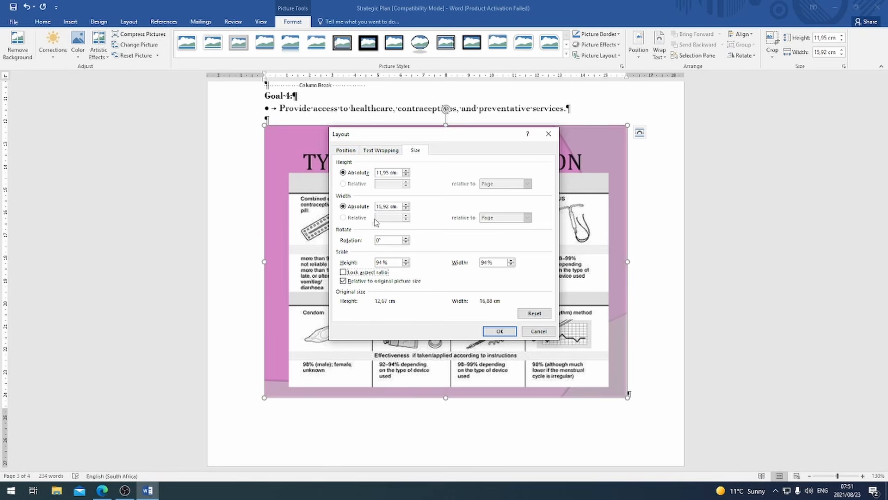
pyautogui.click(147, 490)
pyautogui.moveTo(402, 172); pyautogui.dragTo(363, 175)
pyautogui.write('10')
# Confirm the required width in the exam PDF, and set the contraceptives picture's width to 16,43 cm in Word.
pyautogui.click(102, 490)
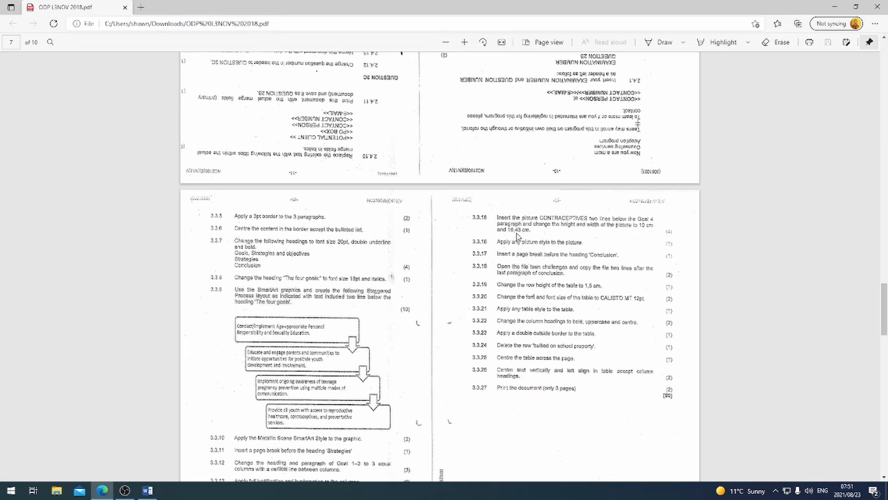
pyautogui.click(148, 490)
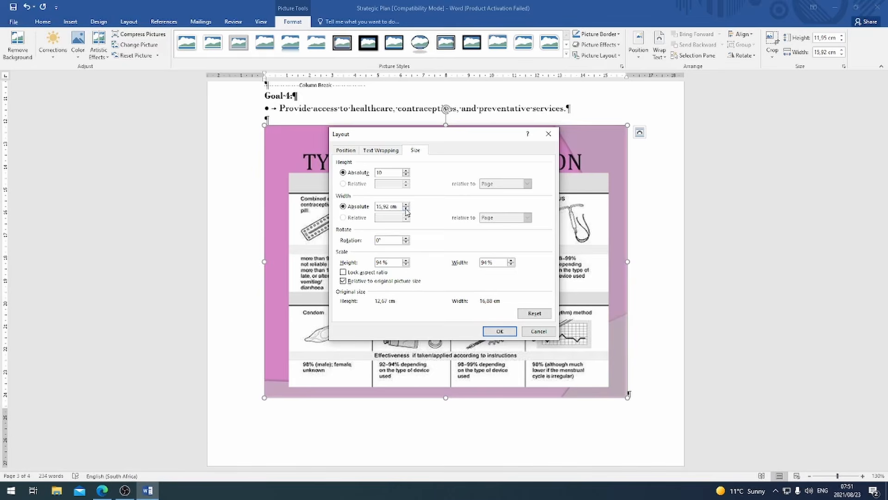
pyautogui.doubleClick(394, 207)
pyautogui.write('16,43')
pyautogui.click(488, 334)
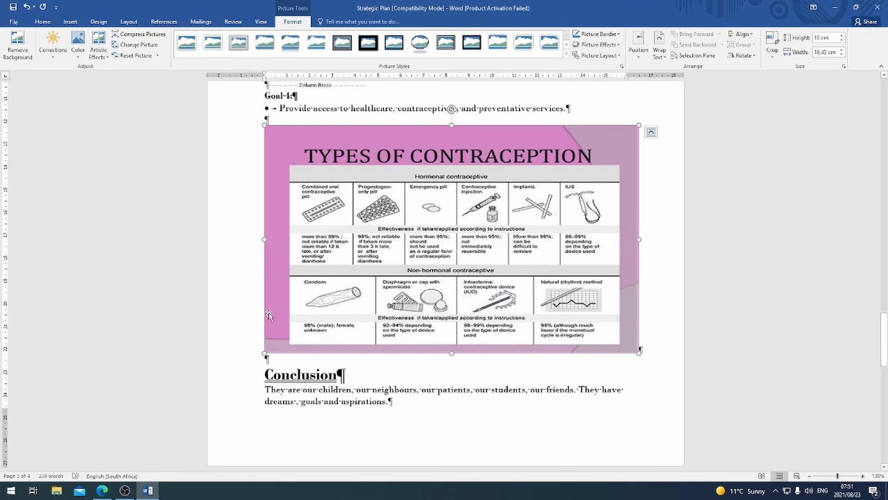
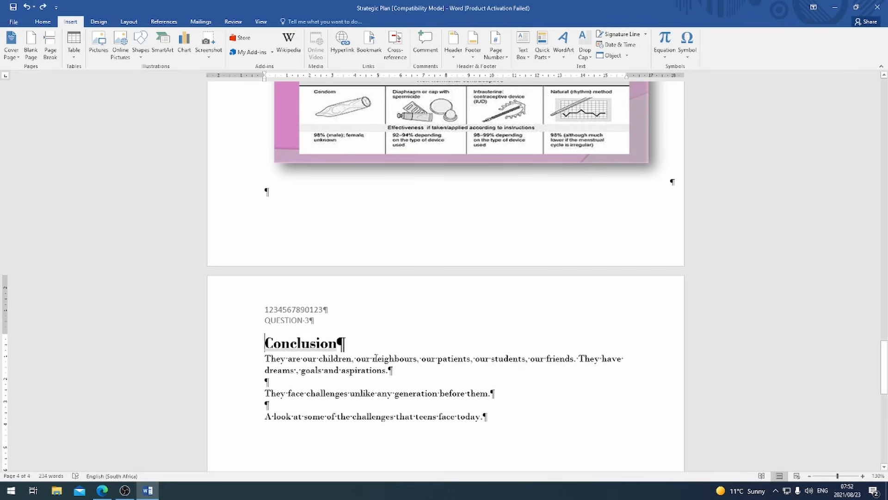
# Consult the exam PDF in Edge for task 3.3.18, and open the Teen challenges workbook from the ODP L3 NOV 2018 STUDENT FILES folder.
pyautogui.click(102, 490)
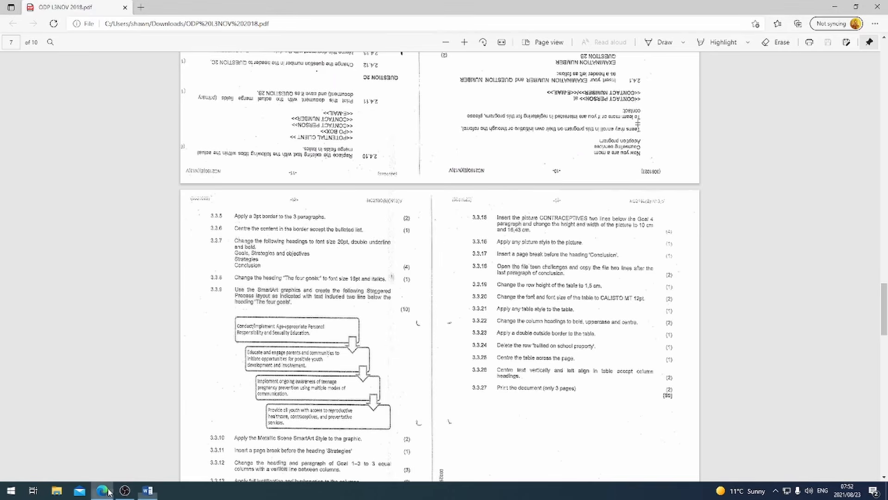
pyautogui.scroll(-2, 518, 248)
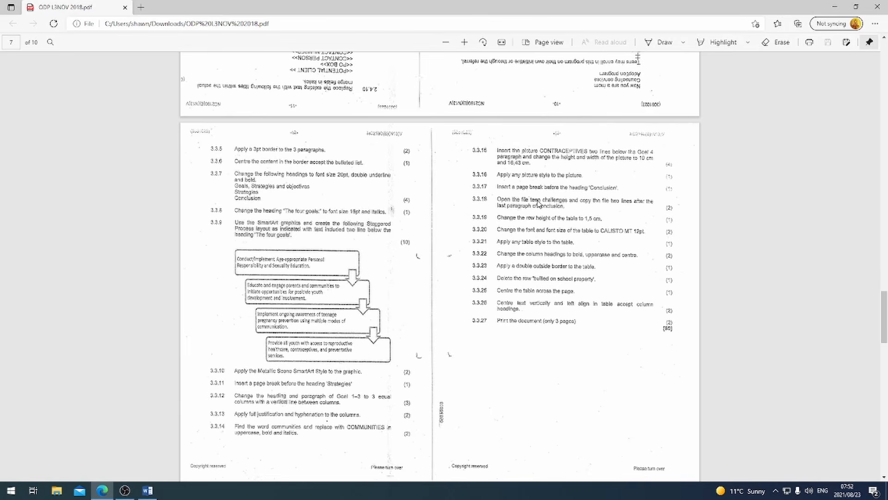
pyautogui.click(56, 490)
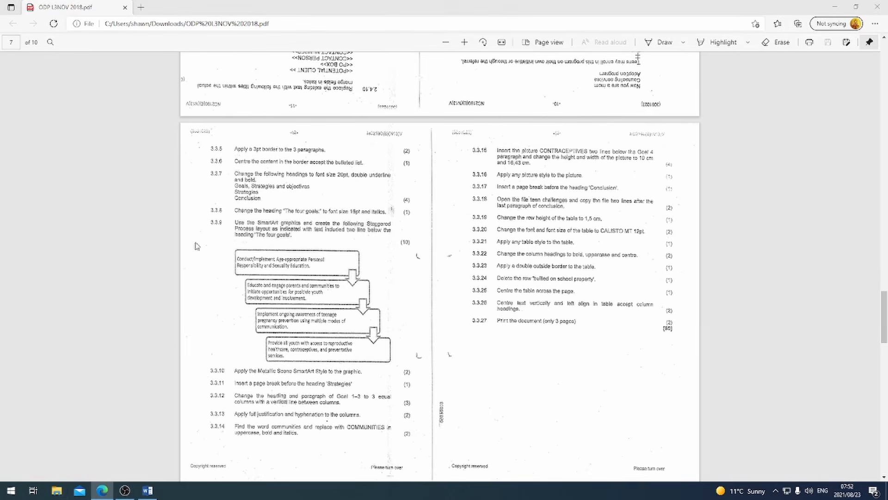
pyautogui.click(244, 176)
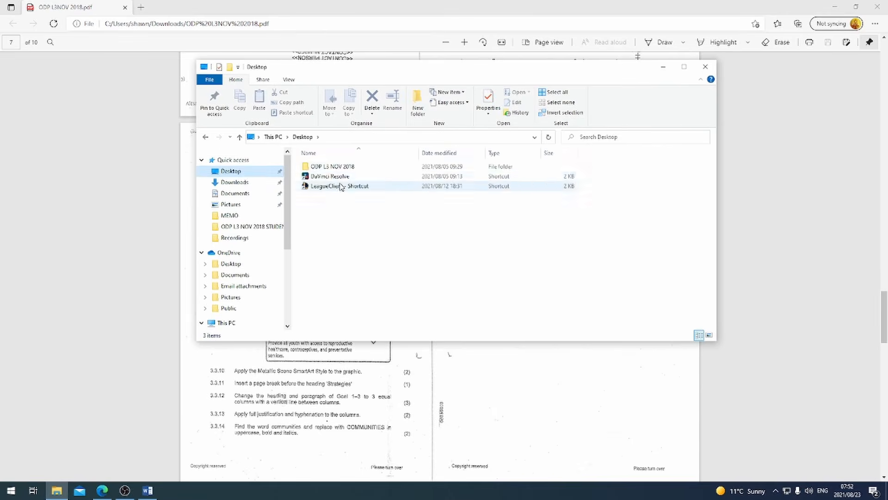
pyautogui.doubleClick(344, 167)
pyautogui.doubleClick(349, 177)
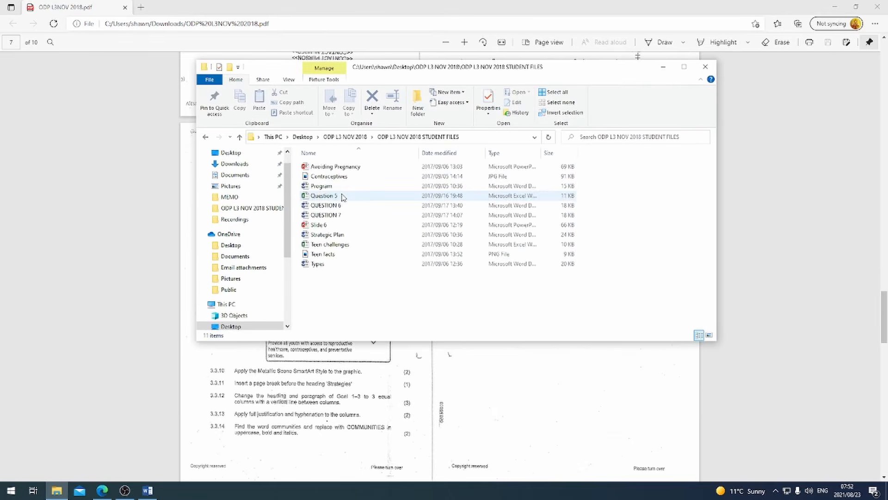
pyautogui.doubleClick(341, 244)
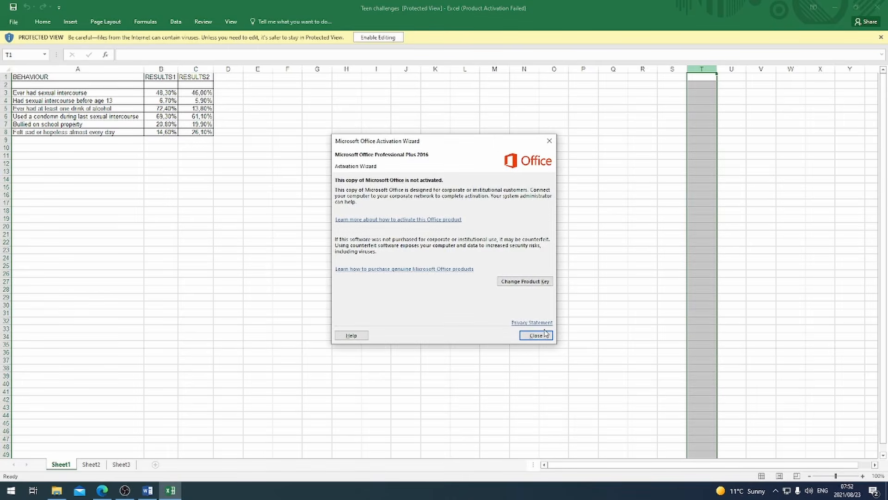
# Dismiss the Office activation notice and enable editing in the Teen challenges workbook.
pyautogui.click(545, 333)
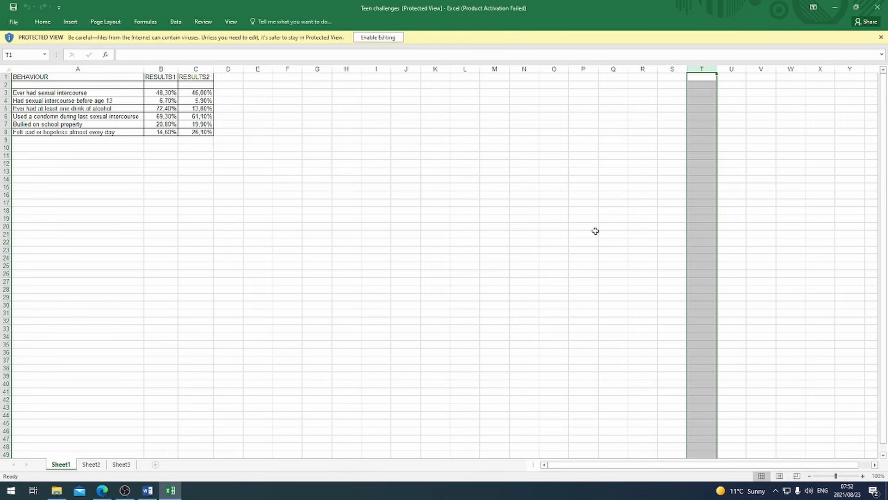
pyautogui.click(613, 187)
pyautogui.click(378, 37)
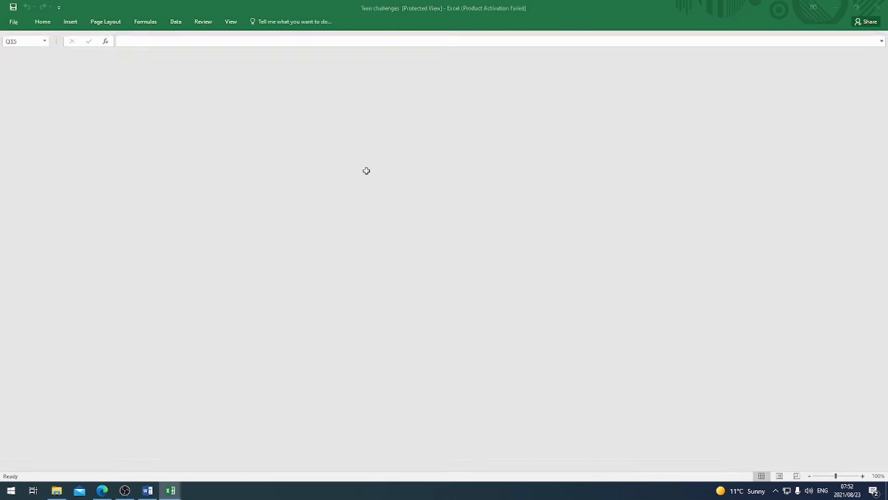
pyautogui.click(347, 237)
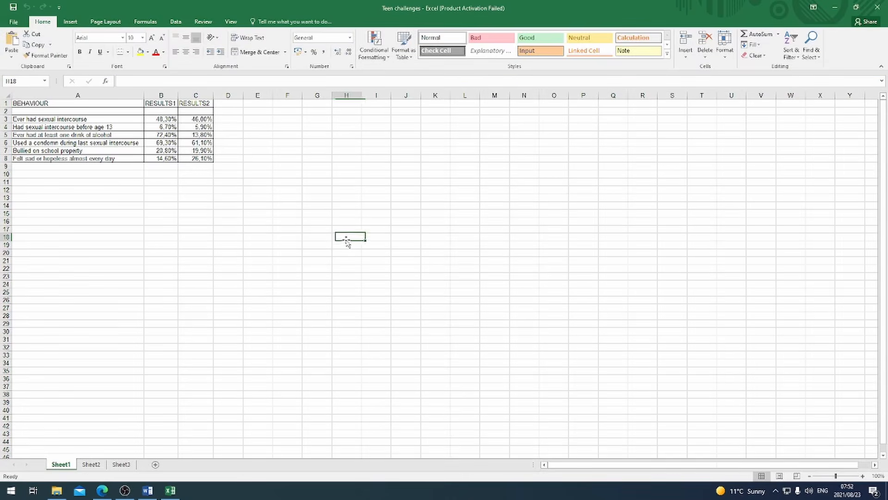
# Reread task 3.3.18 in the exam PDF, and copy the behaviour table in cells A1:C8 of Sheet1 in Excel.
pyautogui.click(102, 490)
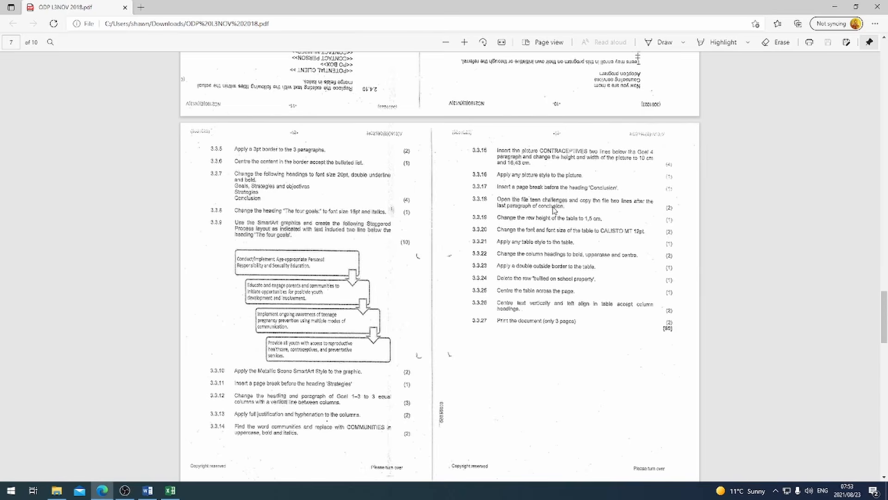
pyautogui.click(170, 491)
pyautogui.click(35, 104)
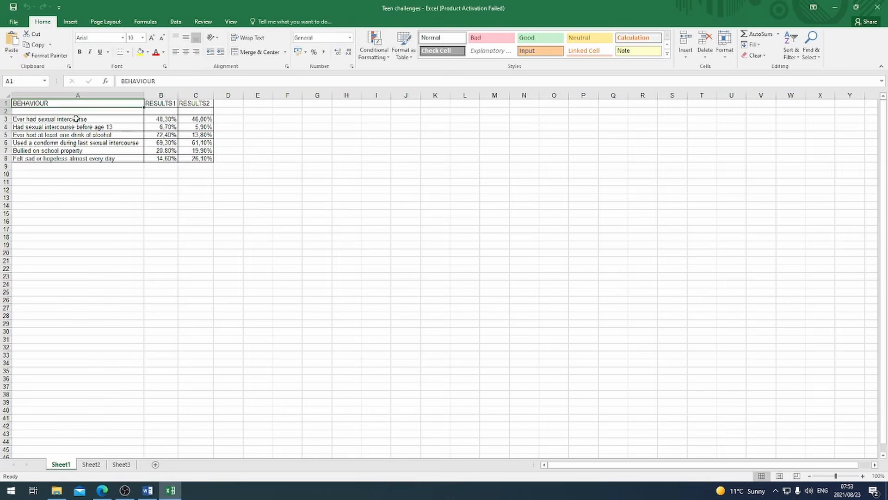
pyautogui.moveTo(76, 119); pyautogui.dragTo(180, 157)
pyautogui.click(35, 44)
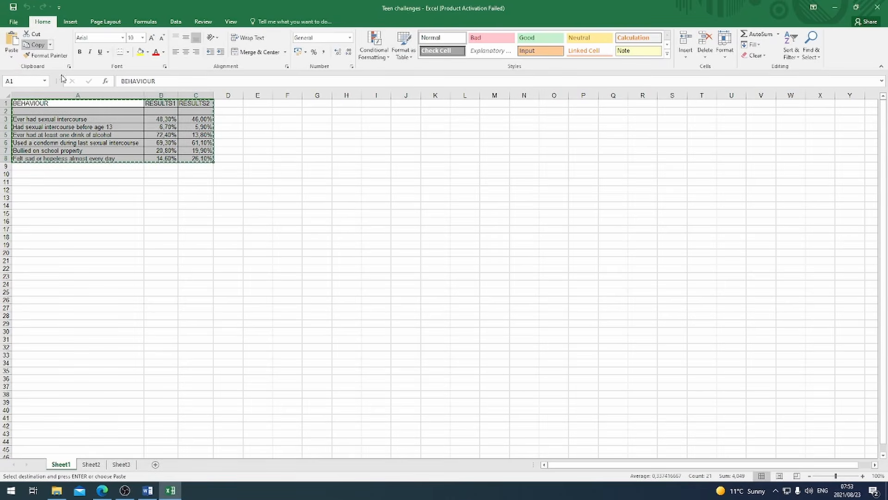
# Switch to Word, add two new lines after the last Conclusion paragraph and paste the copied table there.
pyautogui.click(148, 490)
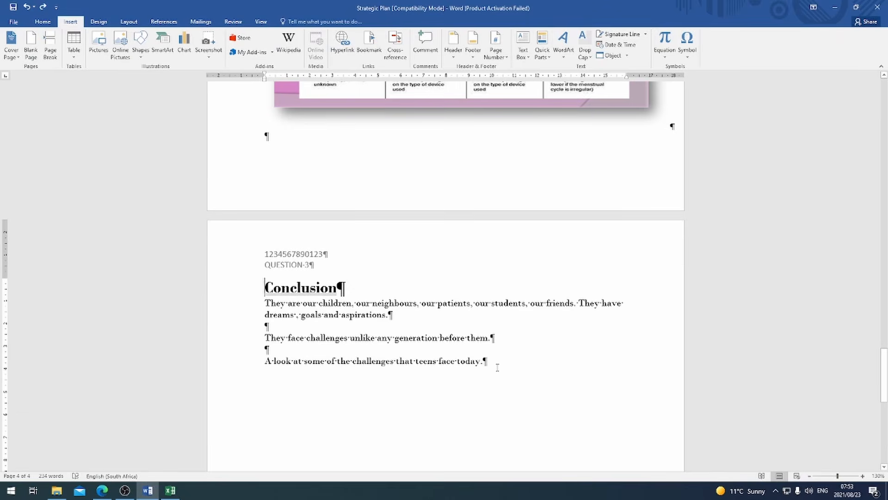
pyautogui.click(496, 366)
pyautogui.press('Return')
pyautogui.press('Return')
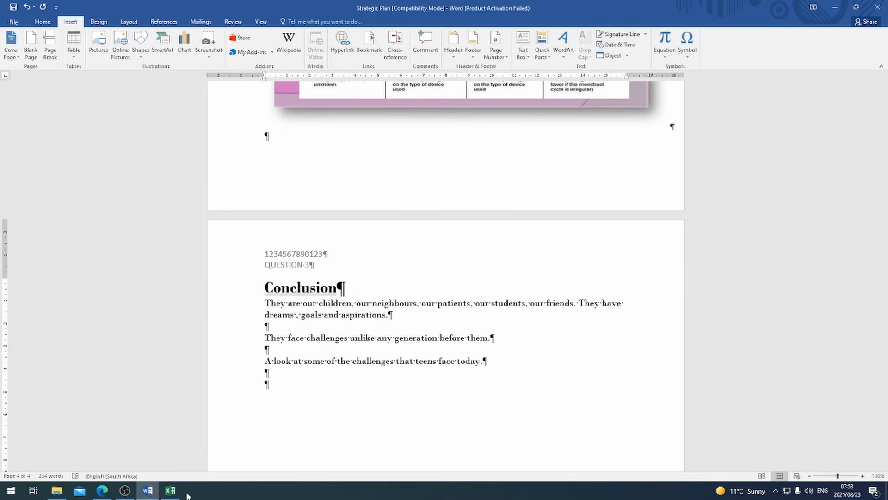
pyautogui.click(43, 22)
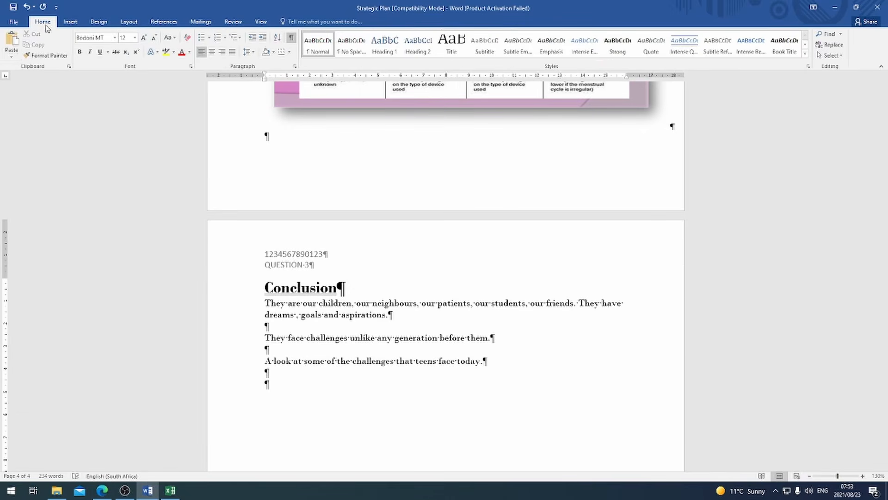
pyautogui.click(12, 40)
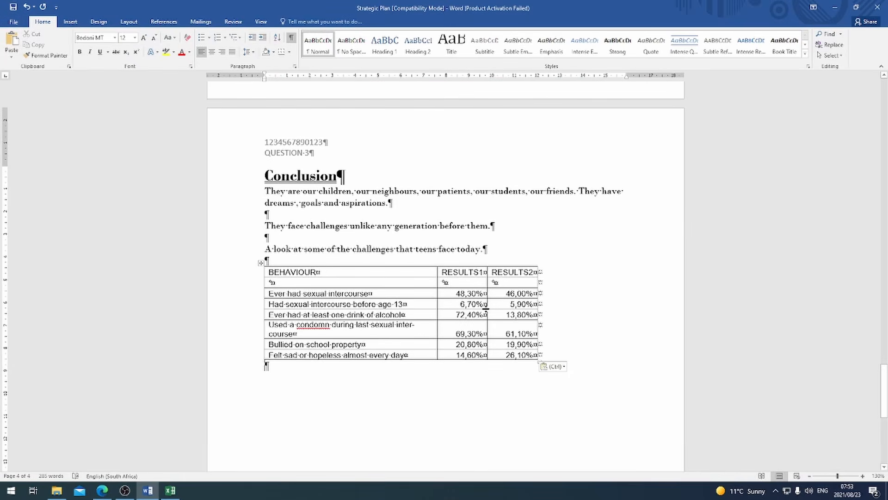
# Place the cursor in the pasted table's BEHAVIOUR cell, and close the Teen challenges workbook in Excel.
pyautogui.click(322, 272)
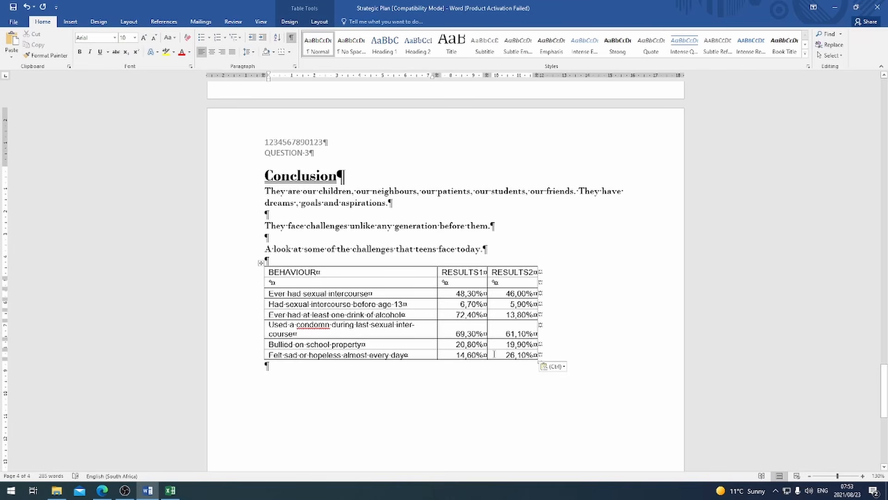
pyautogui.click(170, 490)
pyautogui.click(877, 7)
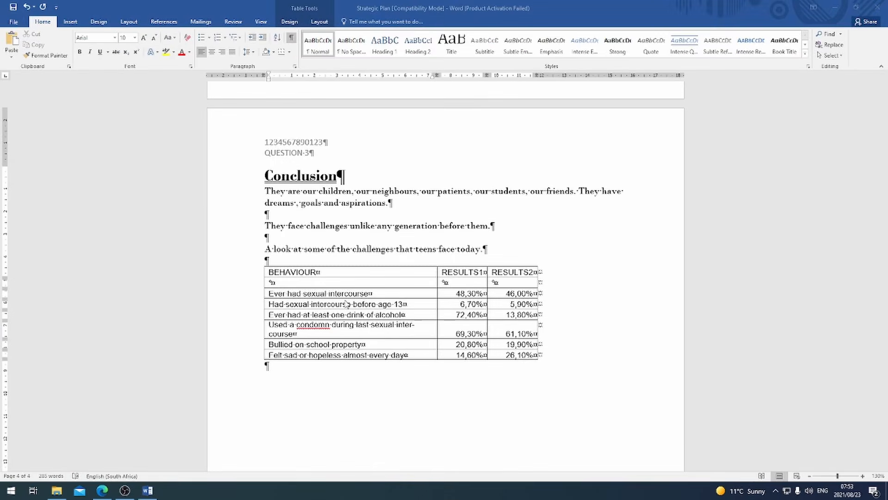
# Consult the exam PDF in Edge for task 3.3.19, and set the row height of the whole table in Word to 1,5 cm.
pyautogui.click(103, 491)
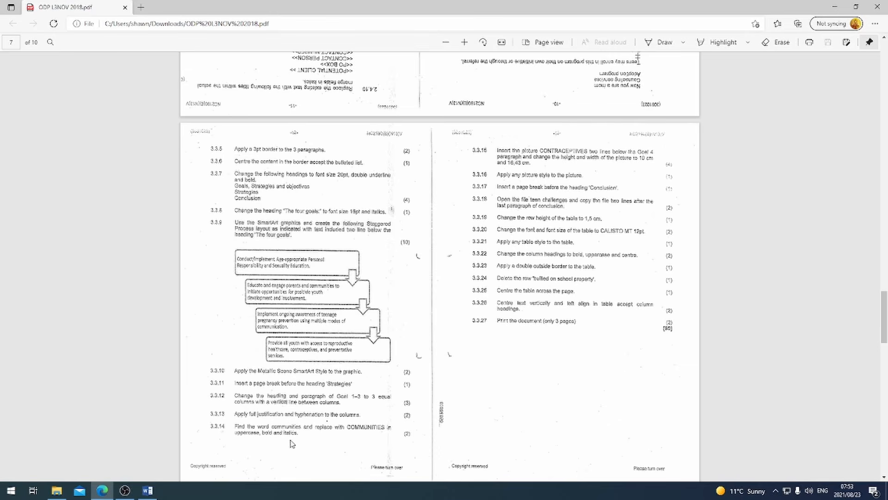
pyautogui.click(148, 490)
pyautogui.click(260, 262)
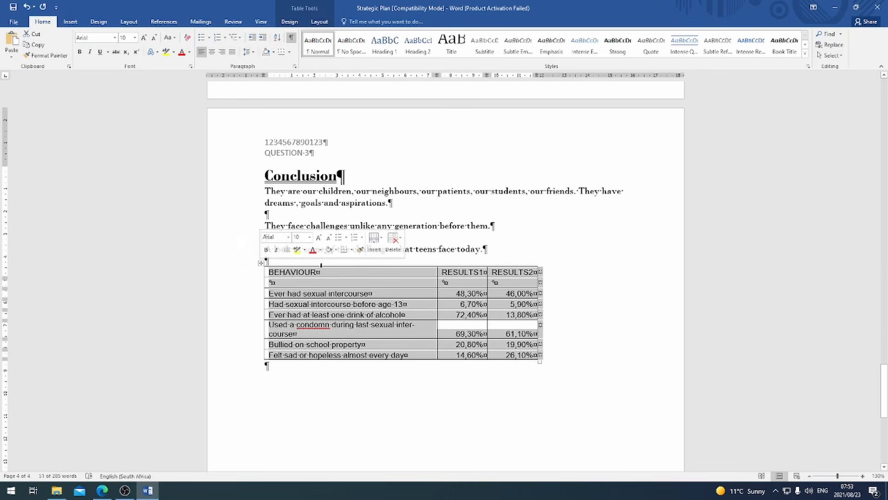
pyautogui.click(103, 492)
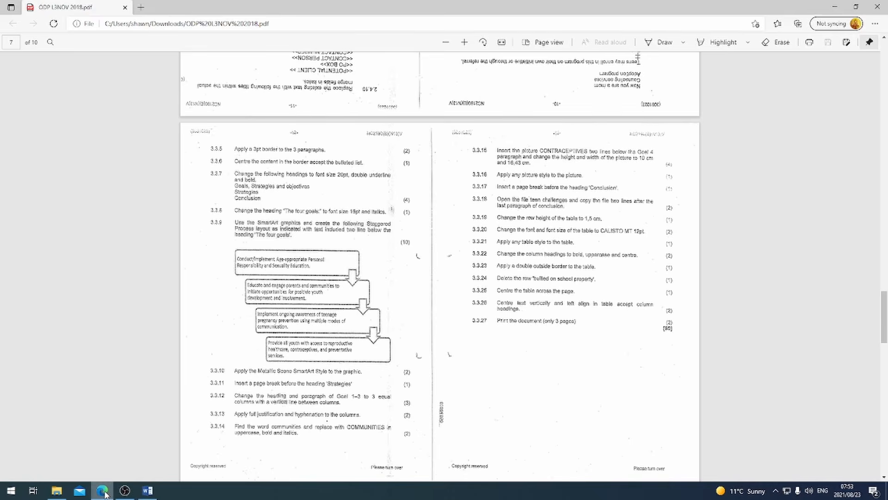
pyautogui.click(140, 492)
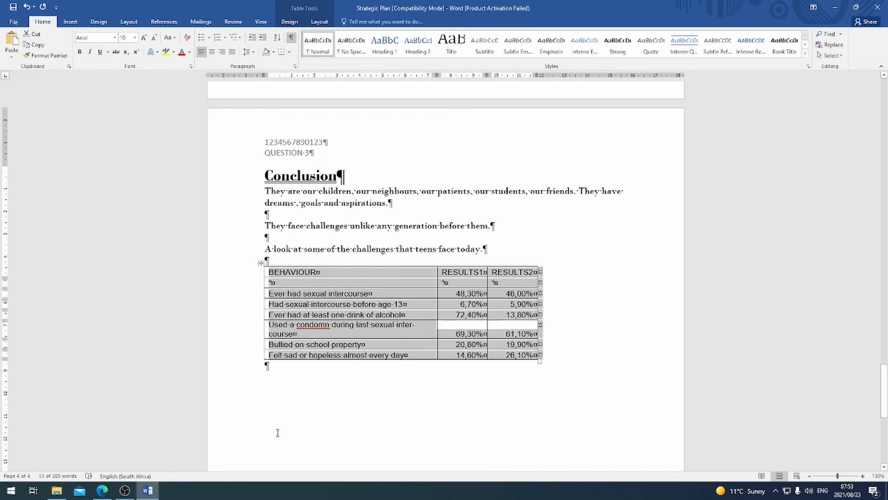
pyautogui.click(317, 295)
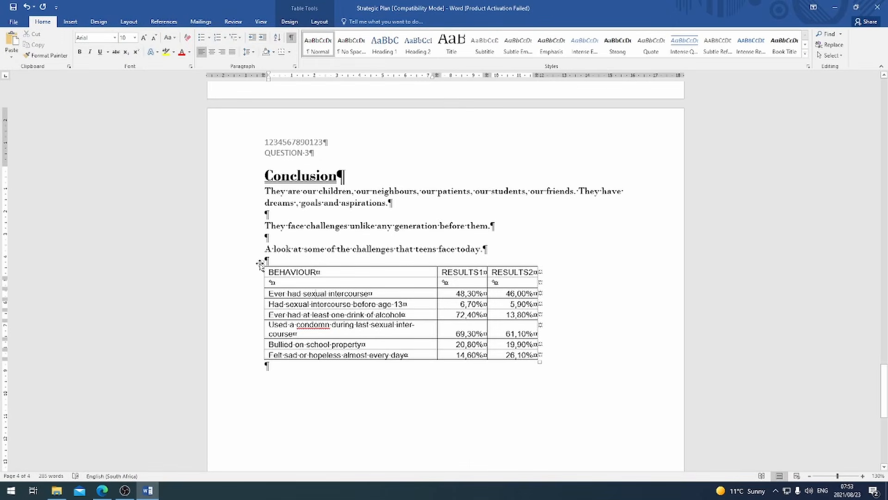
pyautogui.click(260, 263)
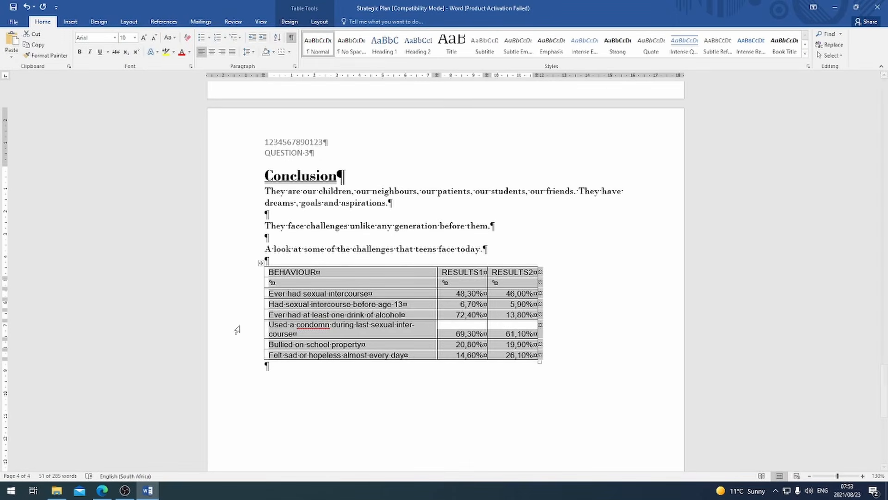
pyautogui.click(318, 21)
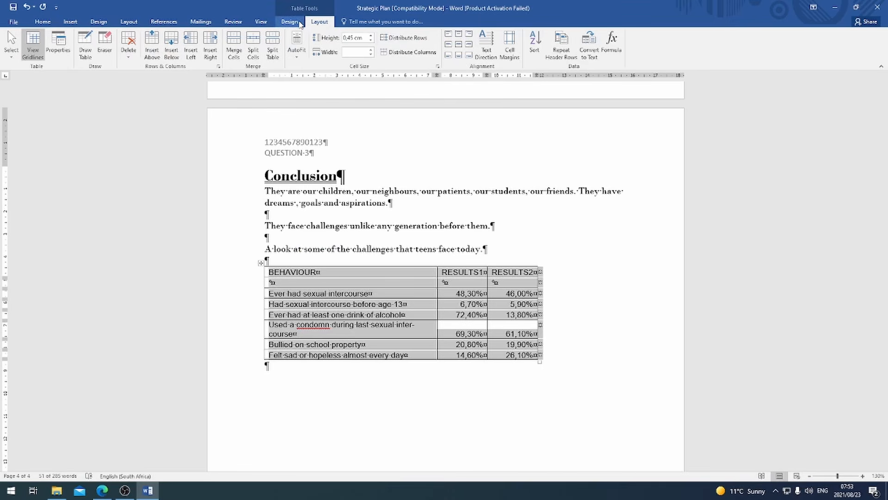
pyautogui.click(344, 39)
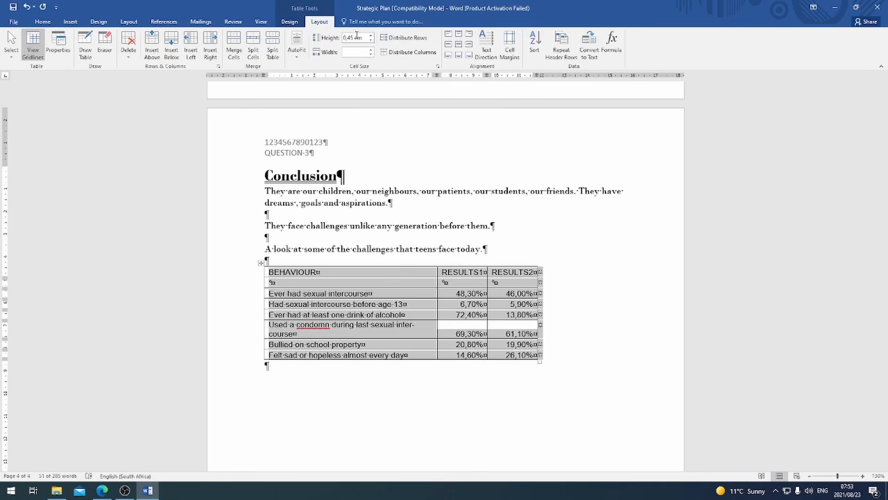
pyautogui.write('1,5')
pyautogui.press('Return')
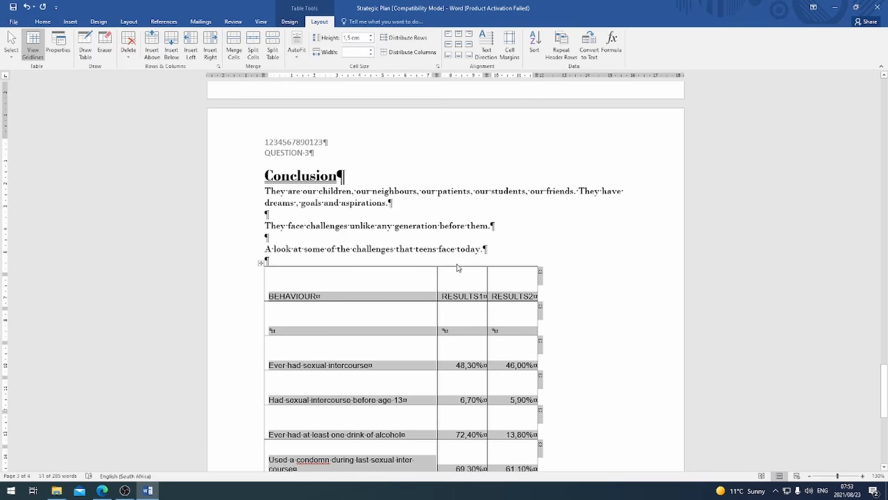
# Review the whole pasted table in Word, and switch to the exam PDF in Edge to reread task 3.3.20.
pyautogui.scroll(-4, 456, 264)
pyautogui.scroll(1, 425, 277)
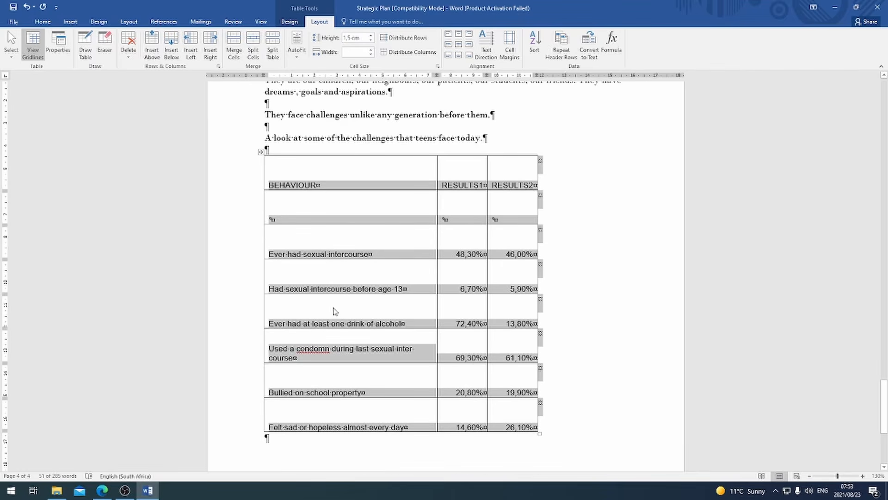
pyautogui.click(57, 491)
pyautogui.click(58, 490)
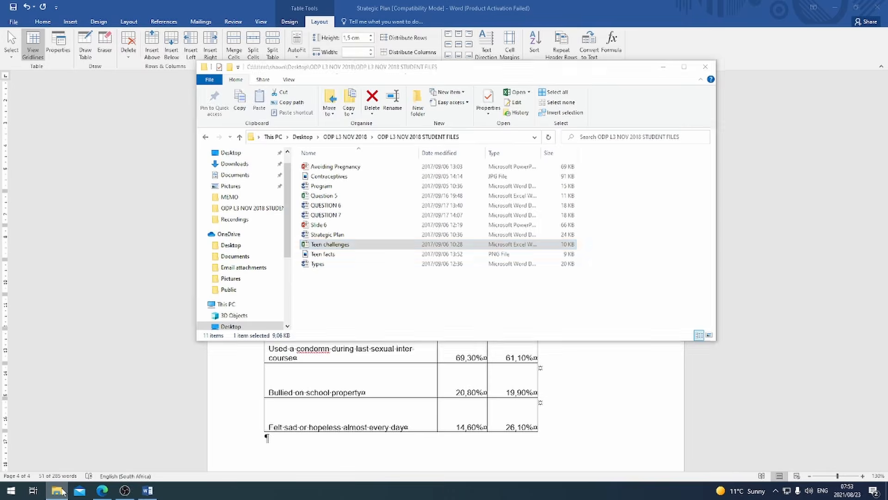
pyautogui.click(111, 488)
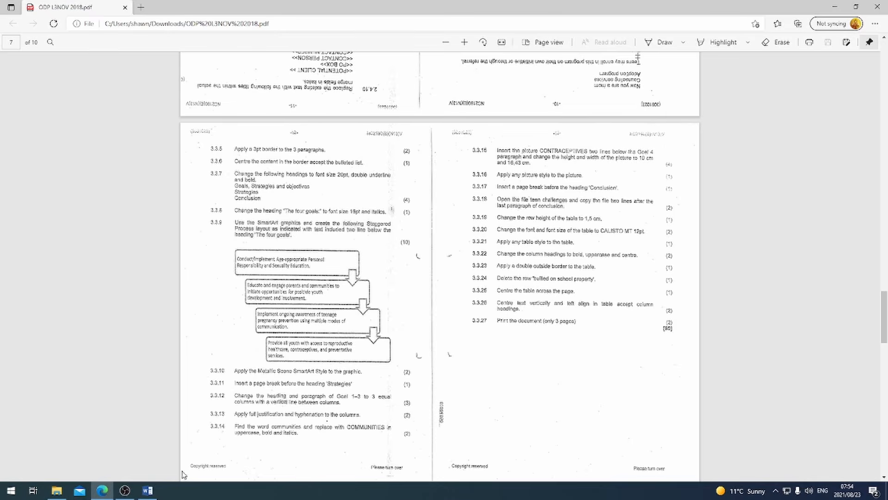
# Switch to Word and set the whole selected behaviour table's font to Calisto MT, size 12.
pyautogui.click(147, 490)
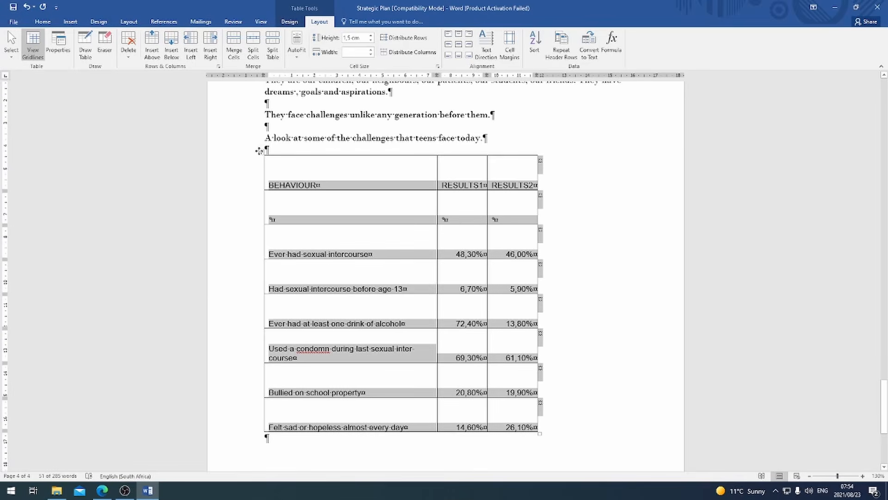
pyautogui.click(42, 22)
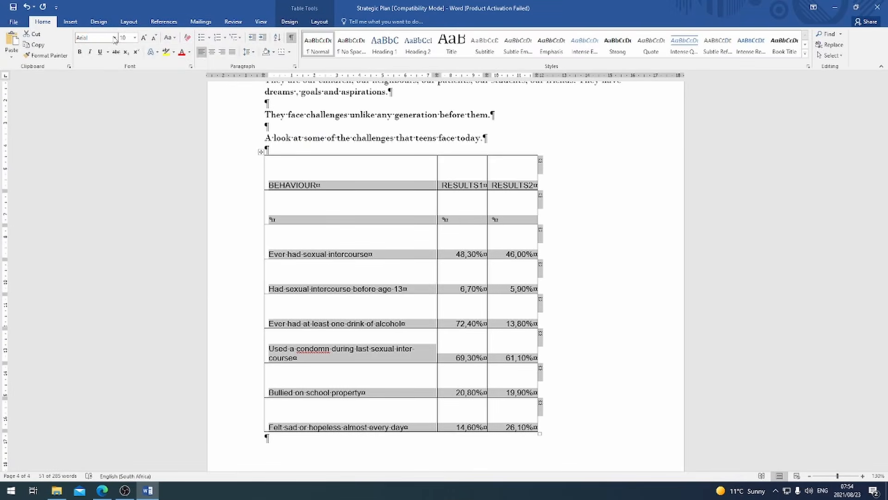
pyautogui.click(114, 38)
pyautogui.write('Calisto MT')
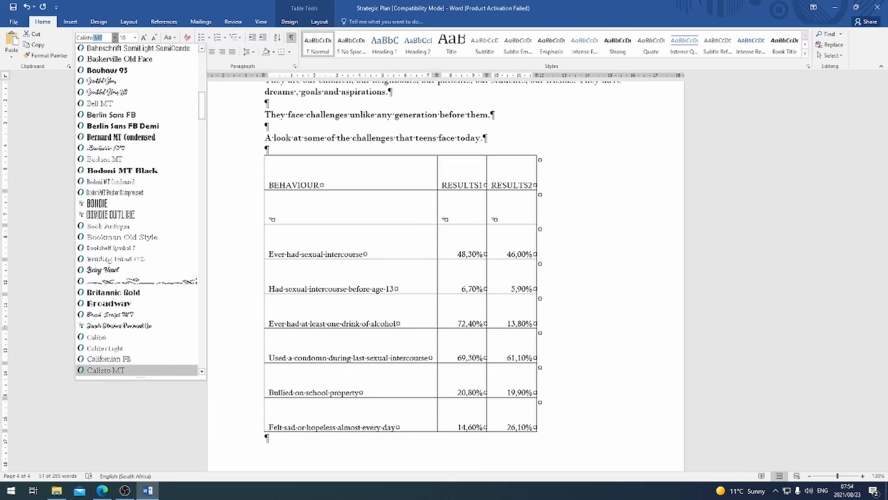
pyautogui.click(107, 369)
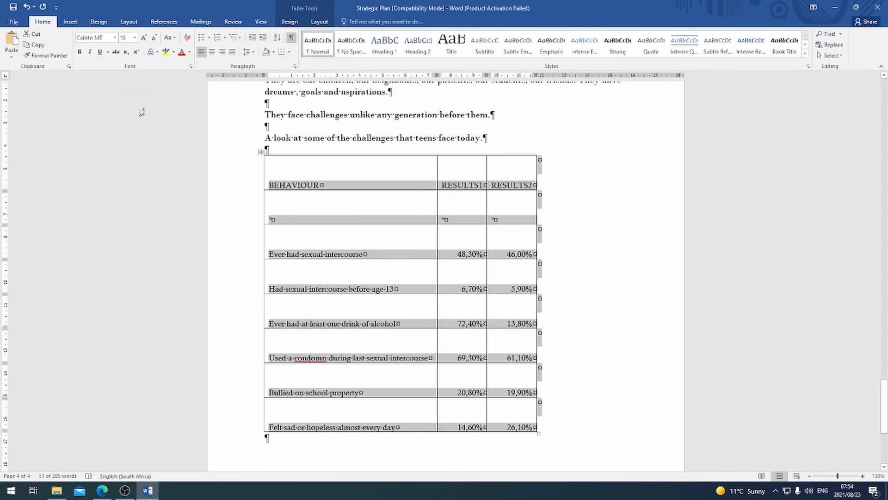
pyautogui.click(136, 37)
pyautogui.click(124, 88)
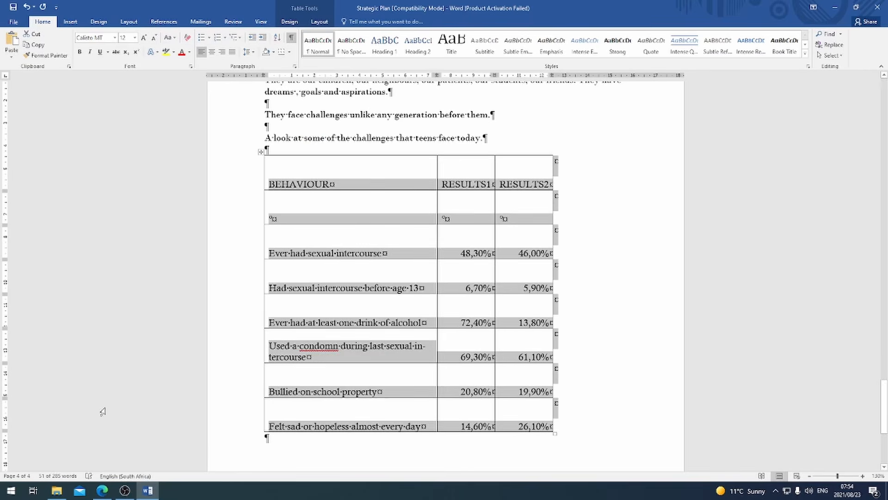
# Check task 3.3.21 in the exam PDF, and apply a teal banded grid style with a solid header row to the table in Word.
pyautogui.click(102, 491)
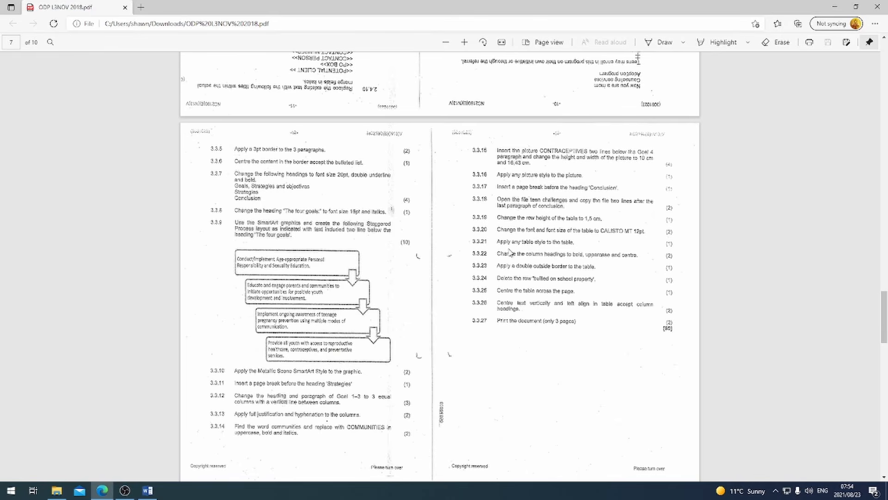
pyautogui.click(156, 491)
pyautogui.click(290, 21)
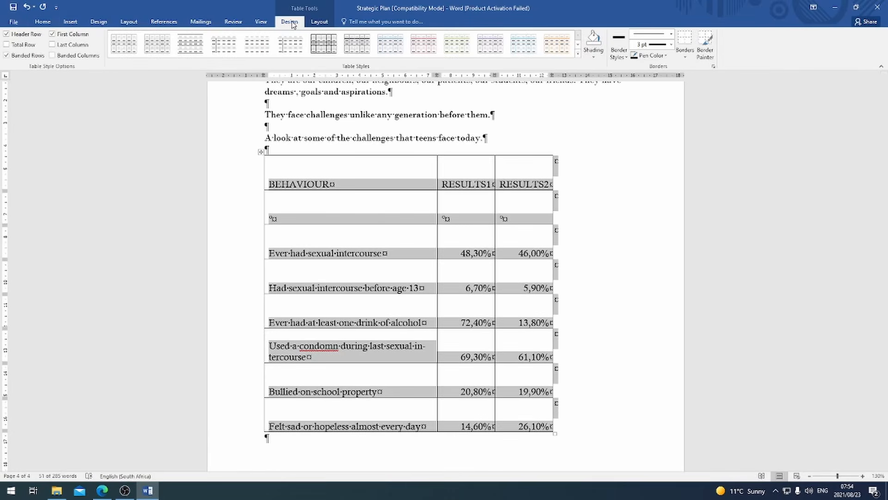
pyautogui.click(578, 54)
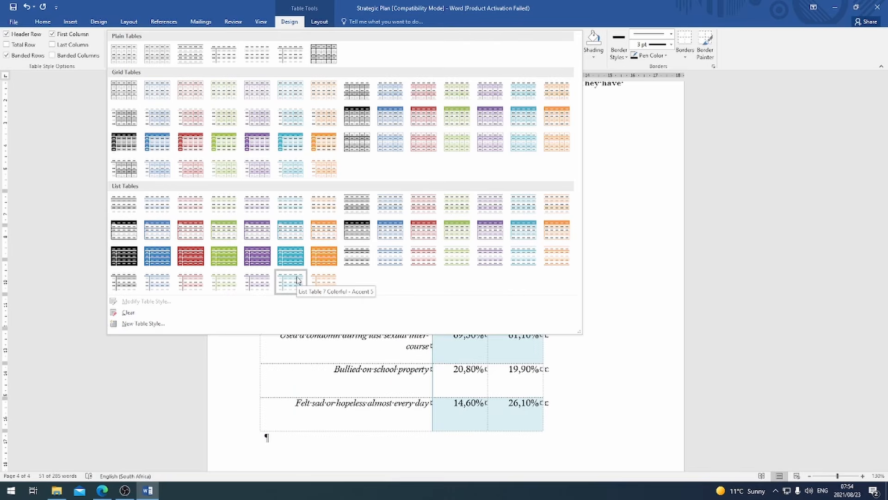
pyautogui.click(529, 123)
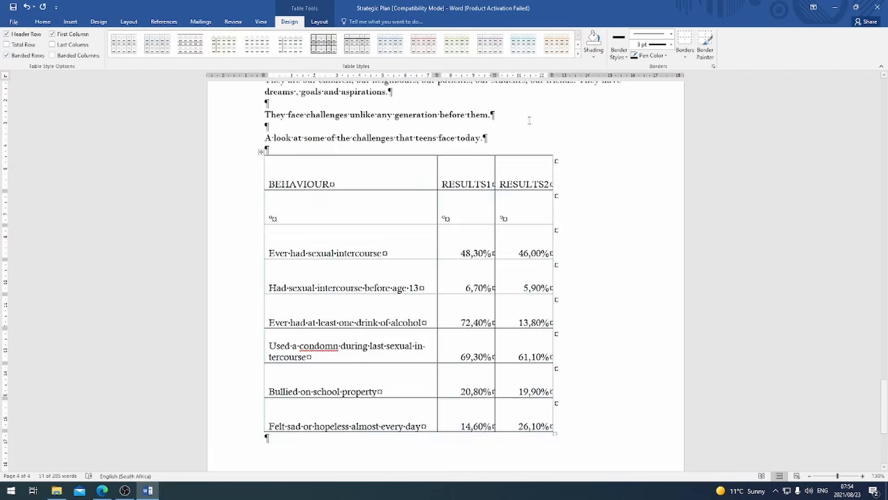
pyautogui.click(513, 131)
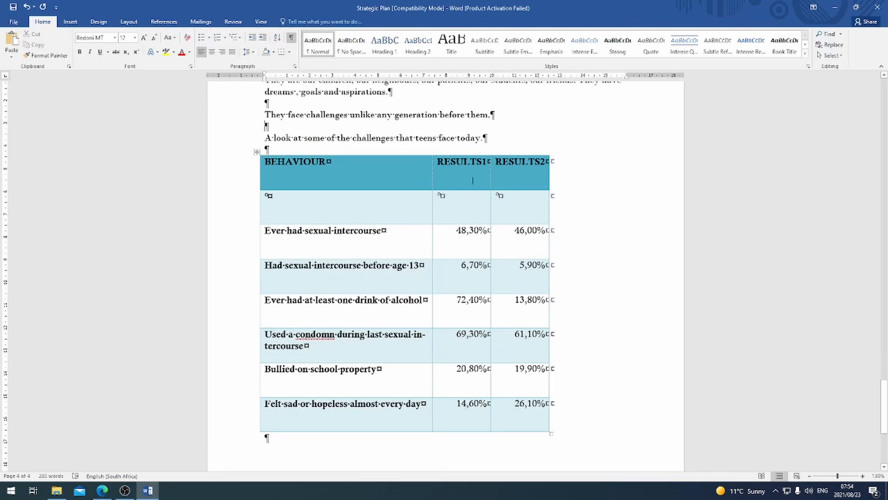
# Check task 3.3.22 in the exam PDF, and centre the column headings BEHAVIOUR, RESULTS1 and RESULTS2 in the Word table.
pyautogui.click(103, 490)
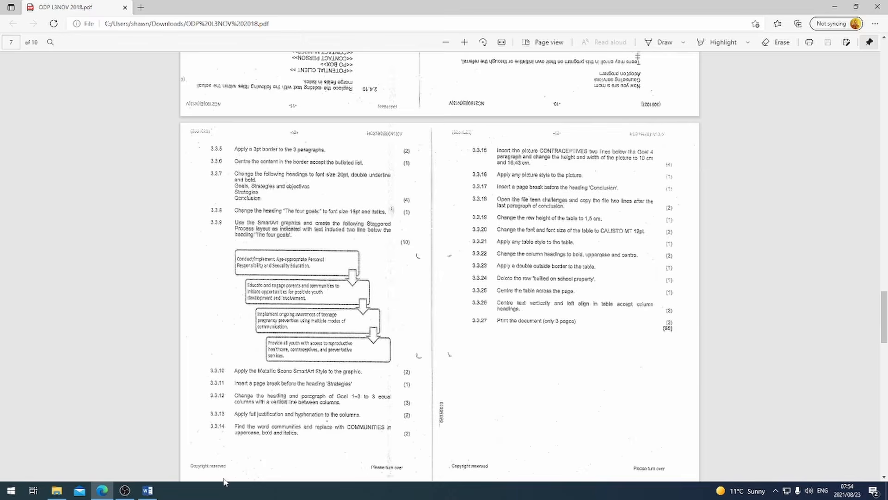
pyautogui.click(148, 490)
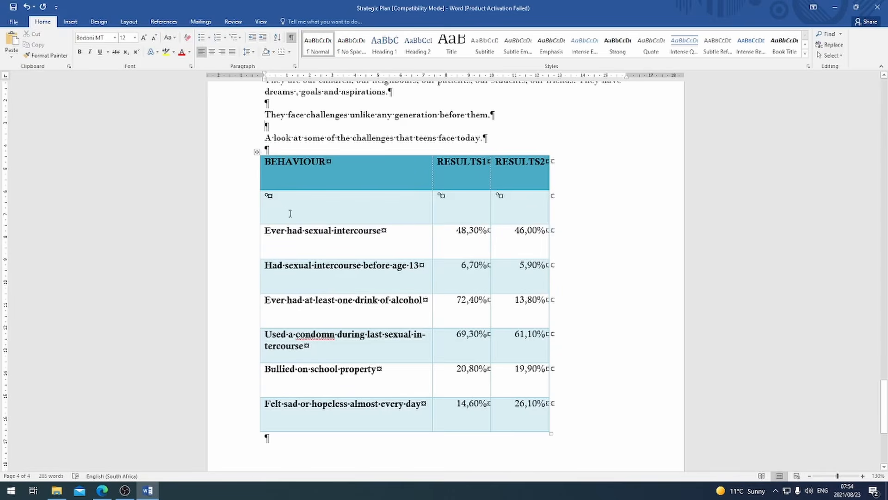
pyautogui.click(283, 166)
pyautogui.moveTo(268, 162)
pyautogui.mouseDown()
pyautogui.moveTo(568, 159)
pyautogui.moveTo(544, 159)
pyautogui.mouseUp()
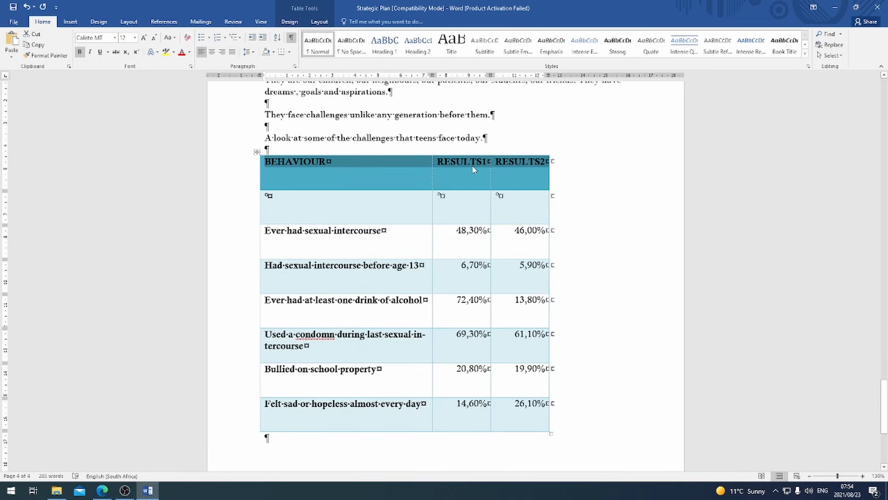
pyautogui.click(212, 52)
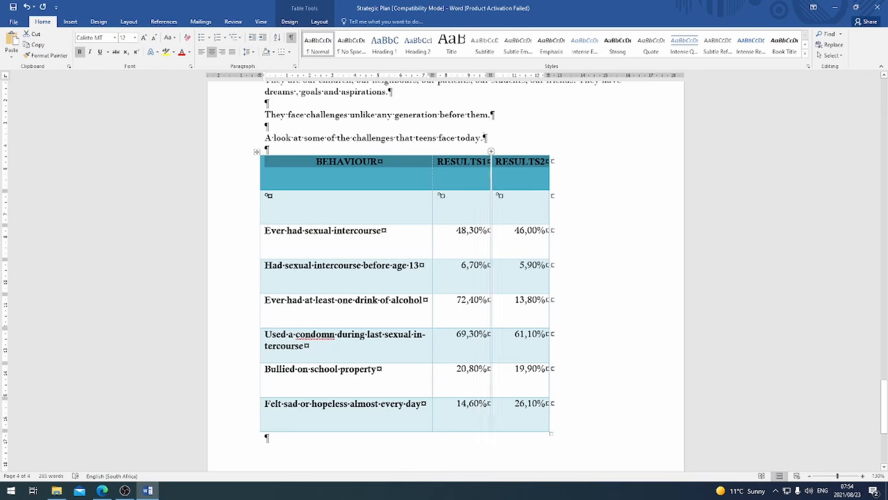
# Check task 3.3.23 in the exam PDF, and paint a black ½ pt double border around the outside of the Word table.
pyautogui.click(111, 490)
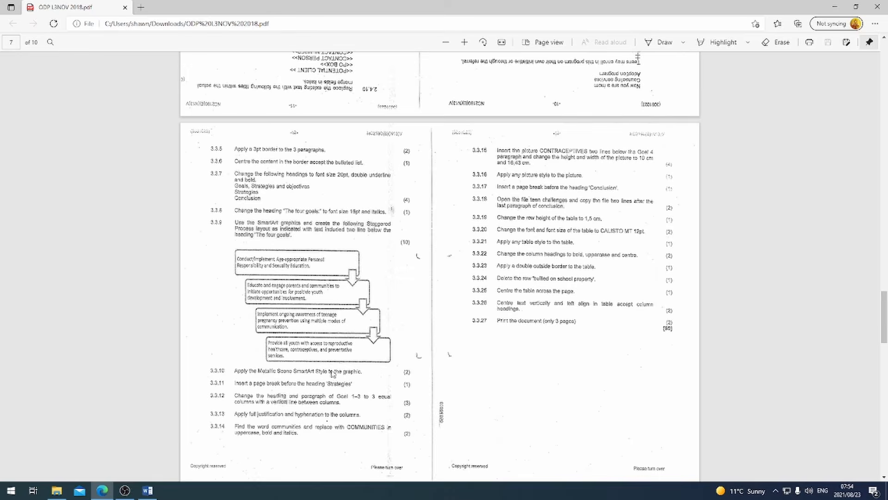
pyautogui.click(148, 490)
pyautogui.click(382, 177)
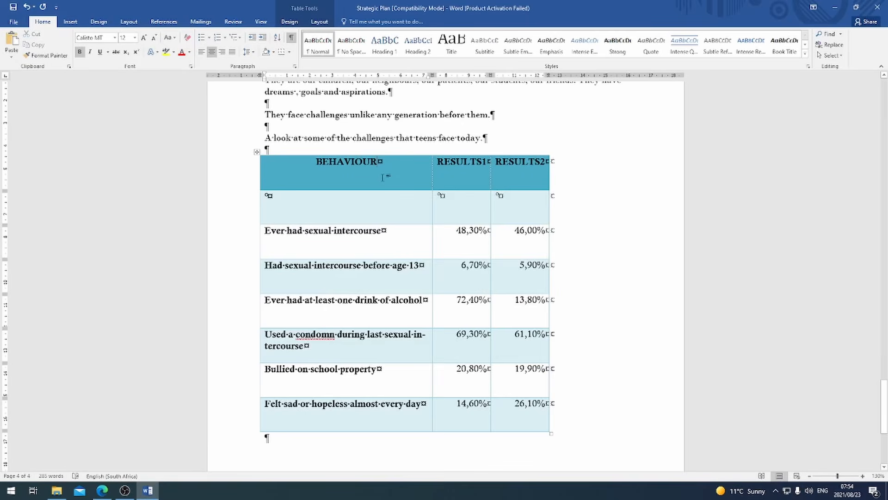
pyautogui.click(328, 24)
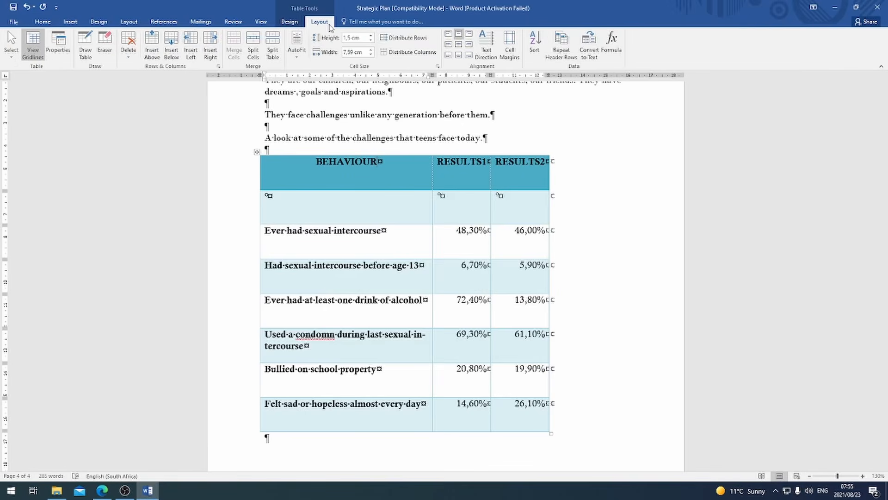
pyautogui.click(290, 21)
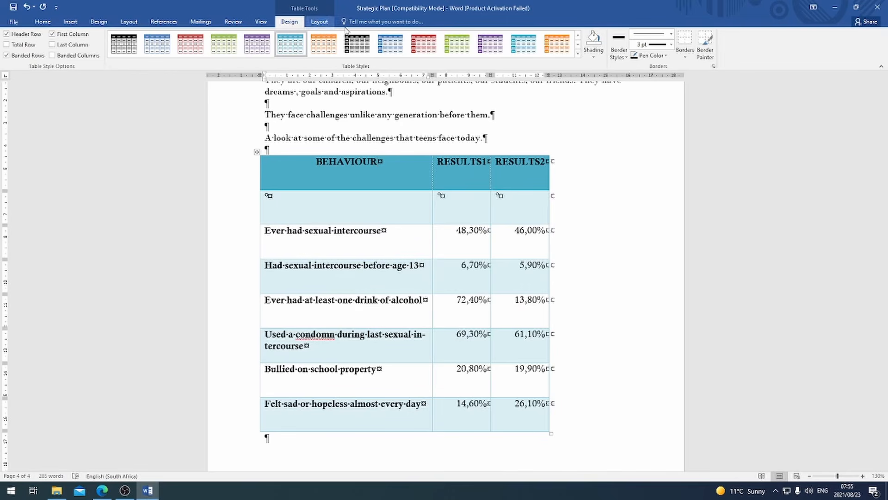
pyautogui.click(620, 53)
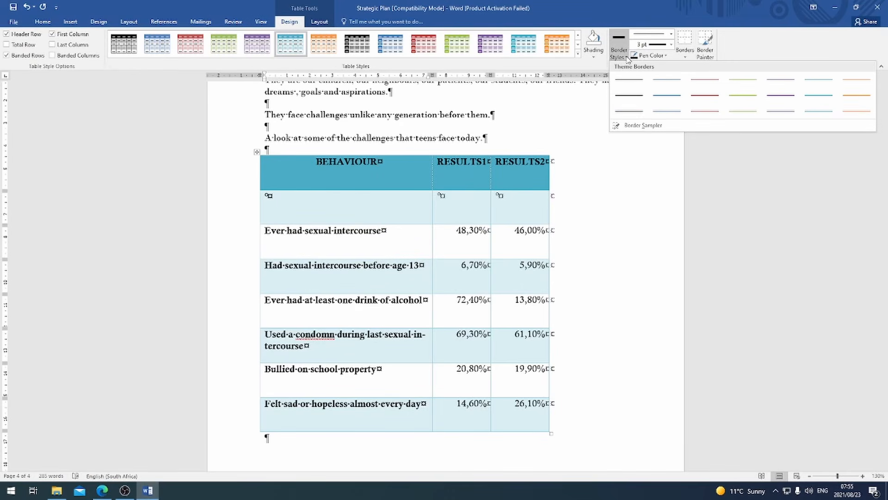
pyautogui.click(629, 111)
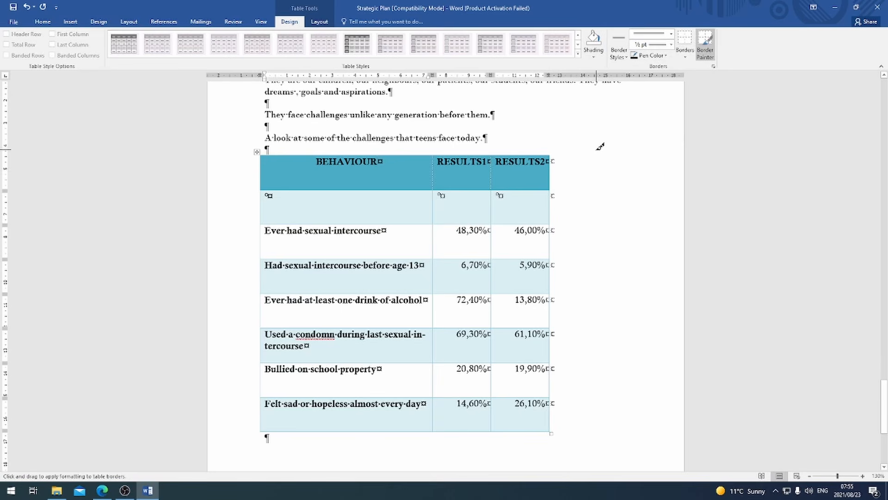
pyautogui.moveTo(261, 154)
pyautogui.mouseDown()
pyautogui.moveTo(546, 151)
pyautogui.moveTo(552, 436)
pyautogui.moveTo(366, 420)
pyautogui.moveTo(263, 422)
pyautogui.moveTo(265, 158)
pyautogui.mouseUp()
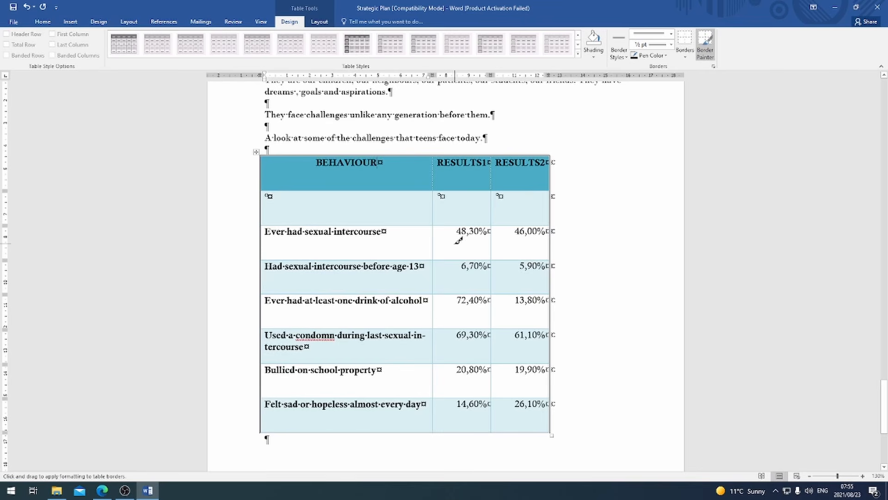
pyautogui.click(706, 48)
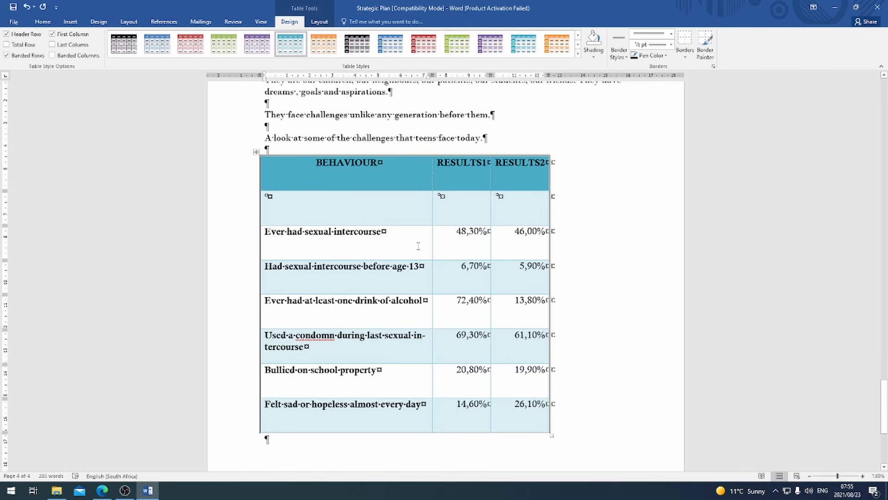
# Check task 3.3.24 in the exam PDF, and delete the "Bullied on school property" row from the Word table.
pyautogui.click(103, 490)
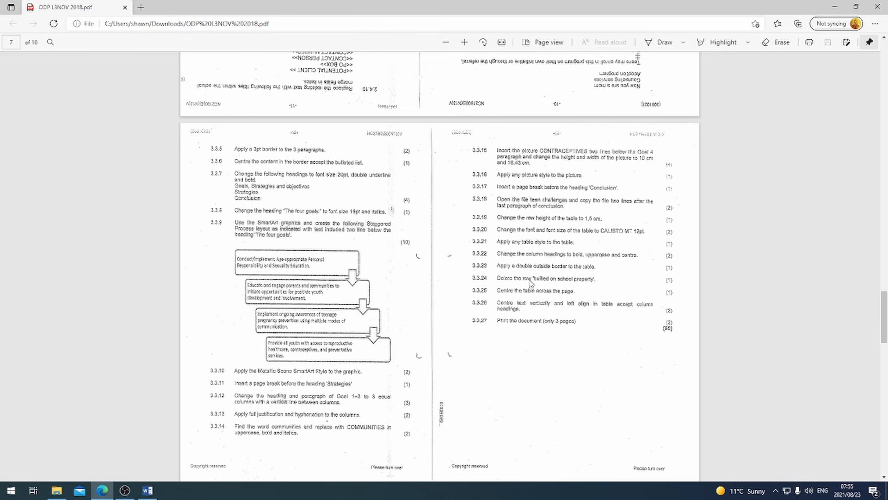
pyautogui.click(148, 490)
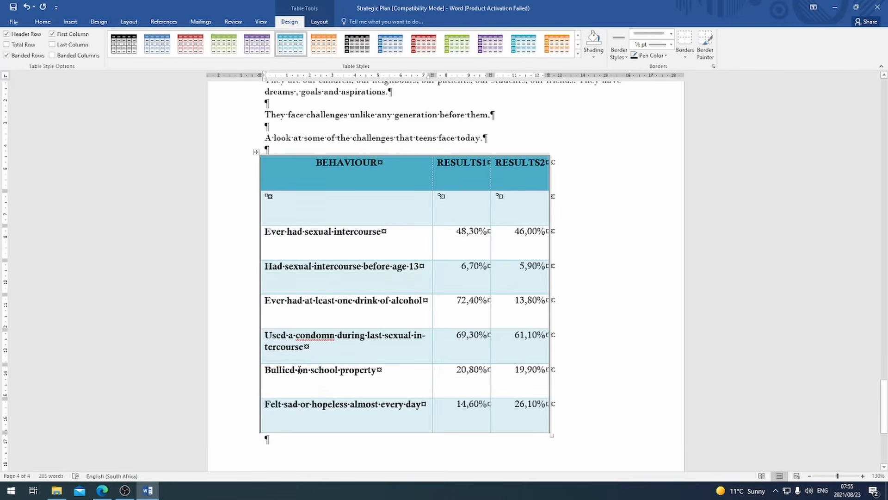
pyautogui.click(318, 22)
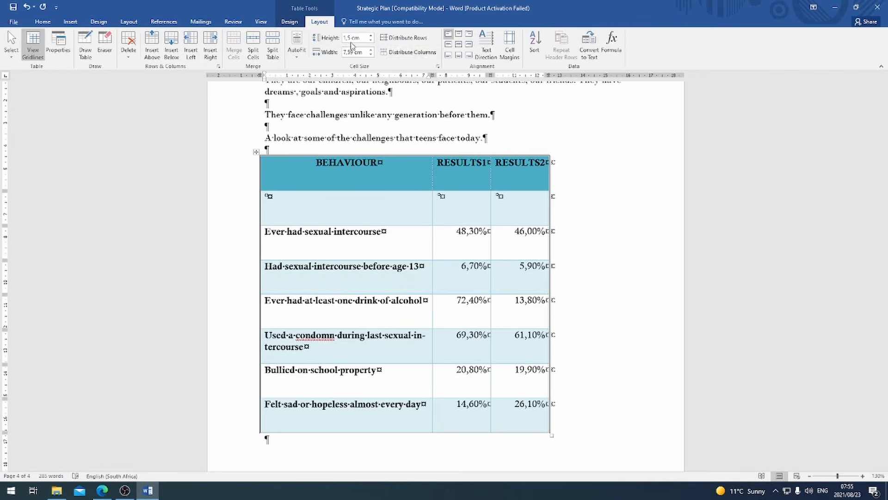
pyautogui.click(129, 45)
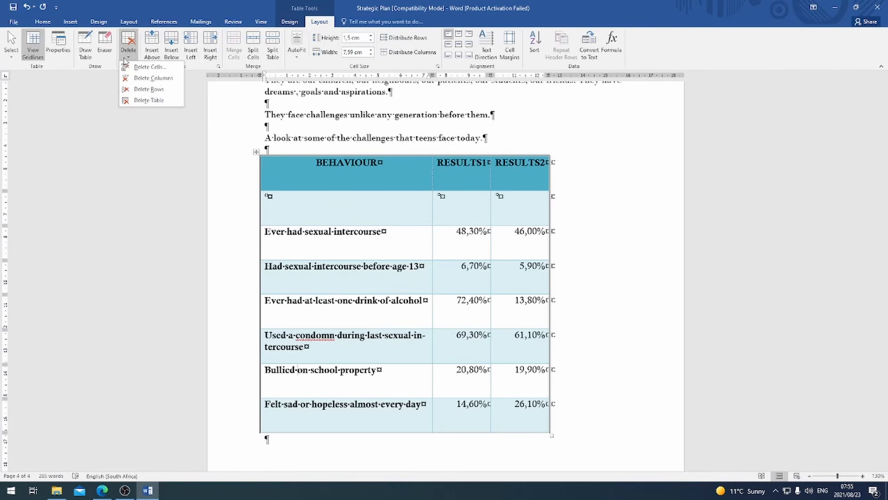
pyautogui.click(147, 90)
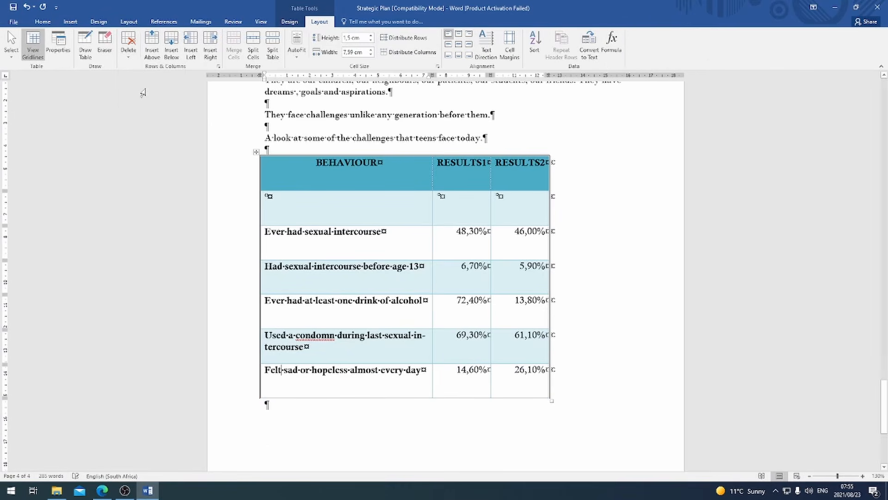
# Check task 3.3.25 in the exam PDF, and set the whole Word table's alignment on the page to Center.
pyautogui.click(102, 490)
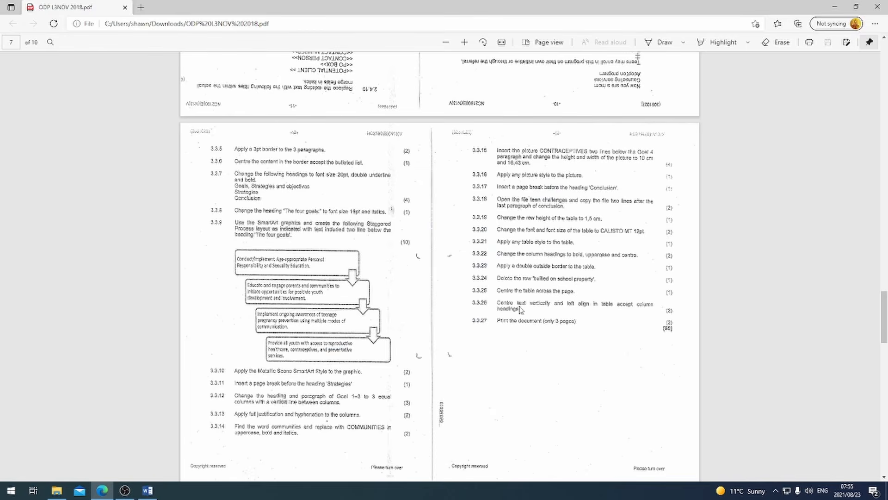
pyautogui.click(147, 490)
pyautogui.click(256, 152)
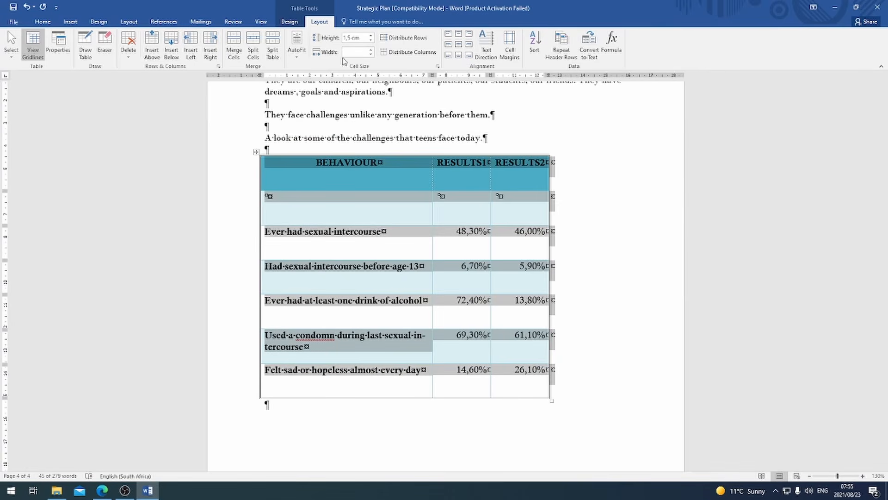
pyautogui.click(438, 68)
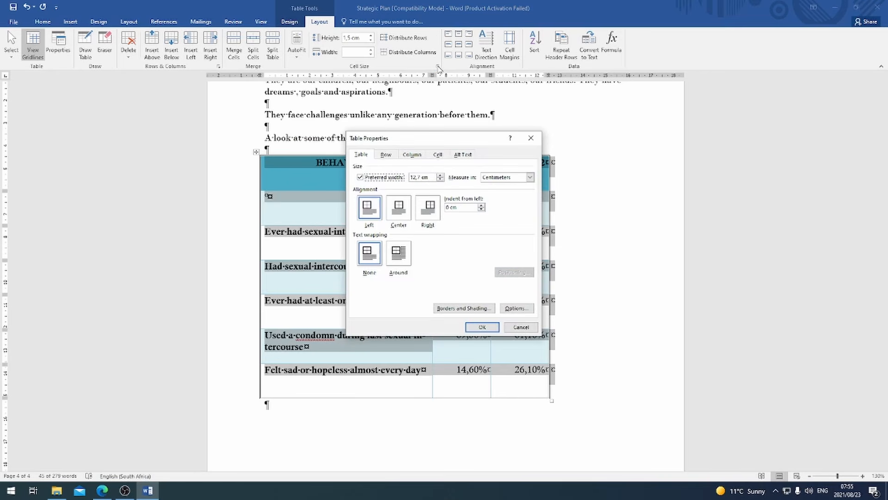
pyautogui.click(401, 212)
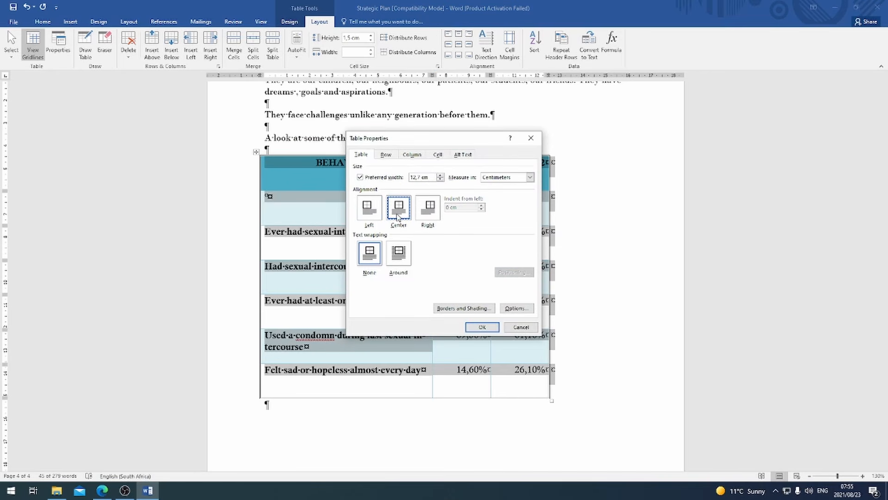
pyautogui.click(482, 327)
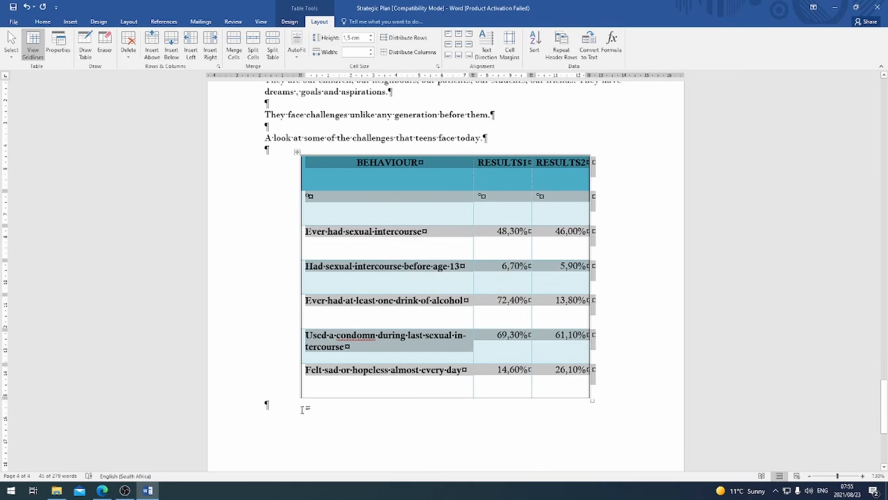
# Check task 3.3.26 in the exam PDF, and align the Word table's rows from "Ever had sexual intercourse" downward vertically centred and left.
pyautogui.click(266, 402)
pyautogui.click(101, 490)
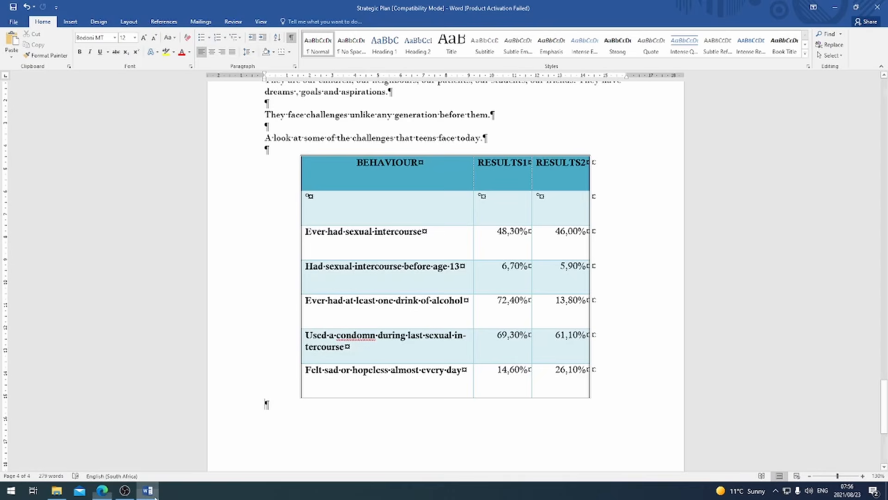
pyautogui.click(148, 490)
pyautogui.moveTo(305, 231); pyautogui.dragTo(560, 378)
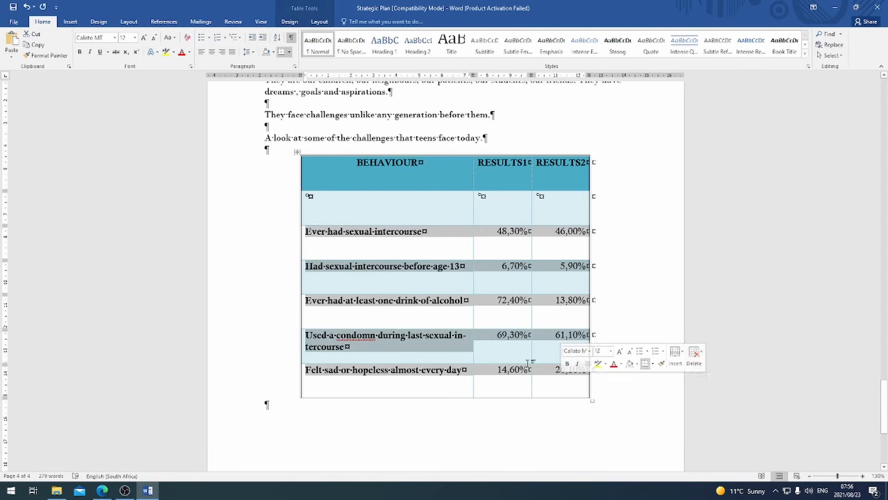
pyautogui.click(324, 24)
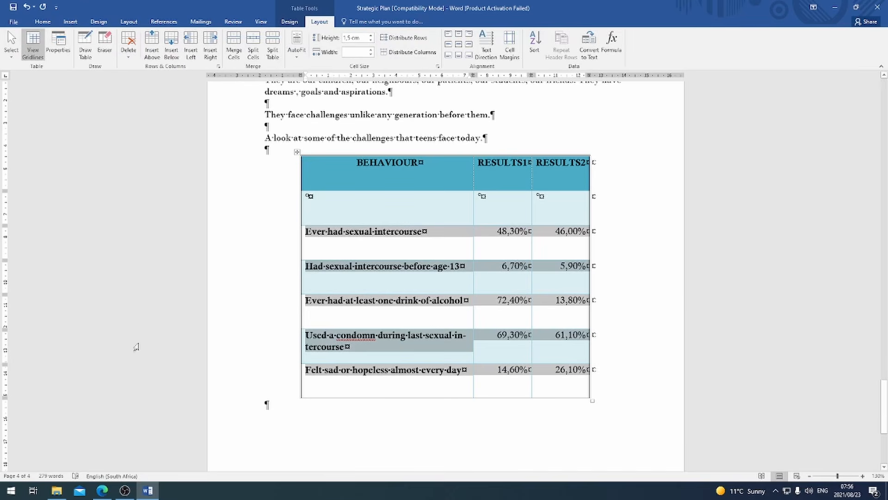
pyautogui.click(102, 491)
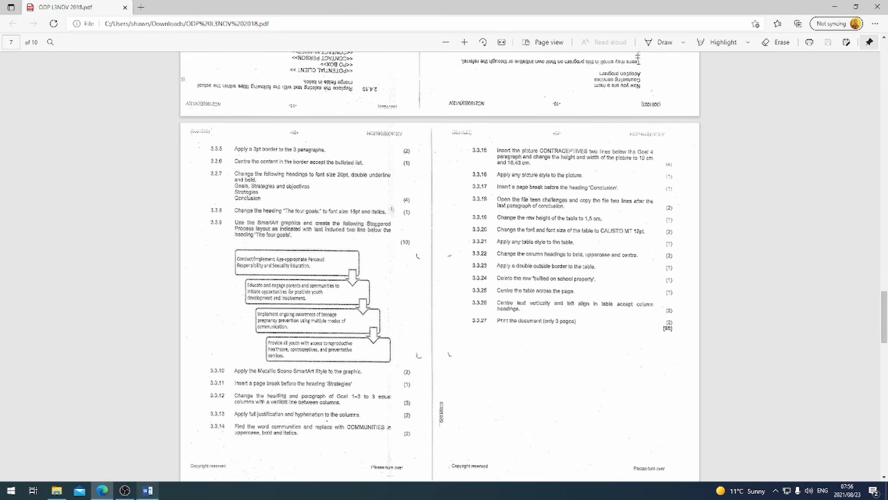
pyautogui.click(147, 491)
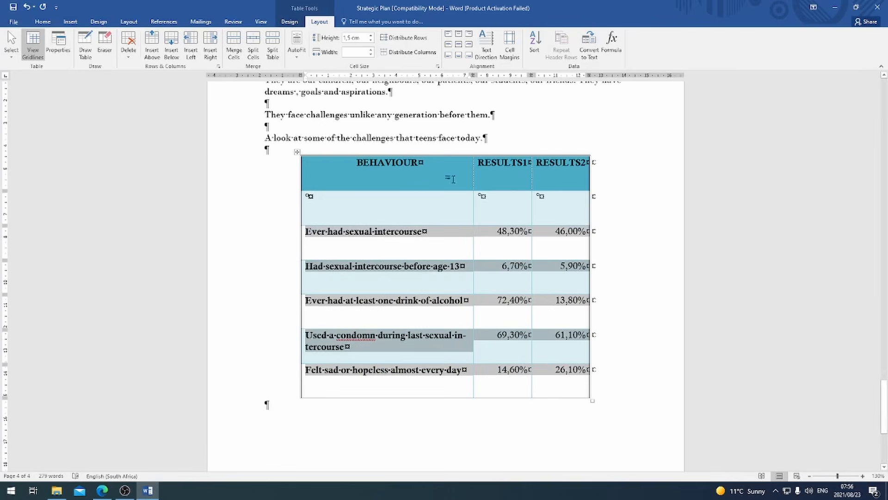
pyautogui.click(449, 47)
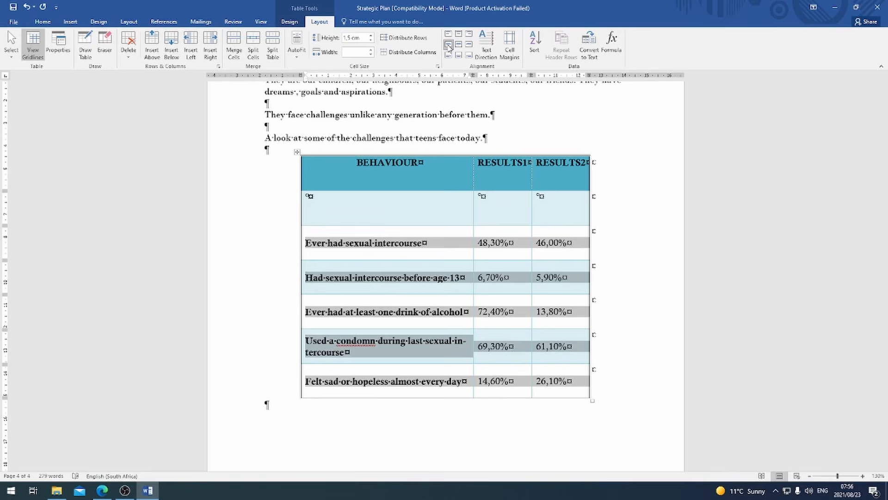
# Check task 3.3.27 in the exam PDF, and examine the Word document's page layout from the table back to "The four goals" section.
pyautogui.click(102, 490)
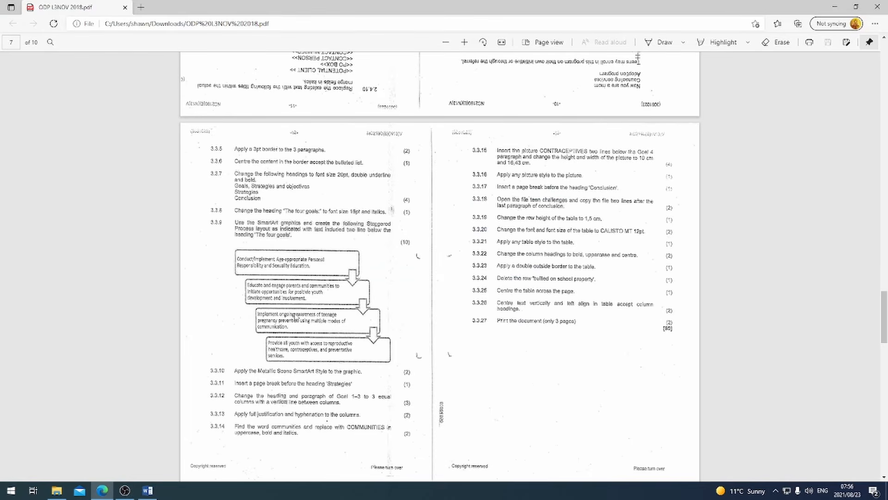
pyautogui.click(147, 490)
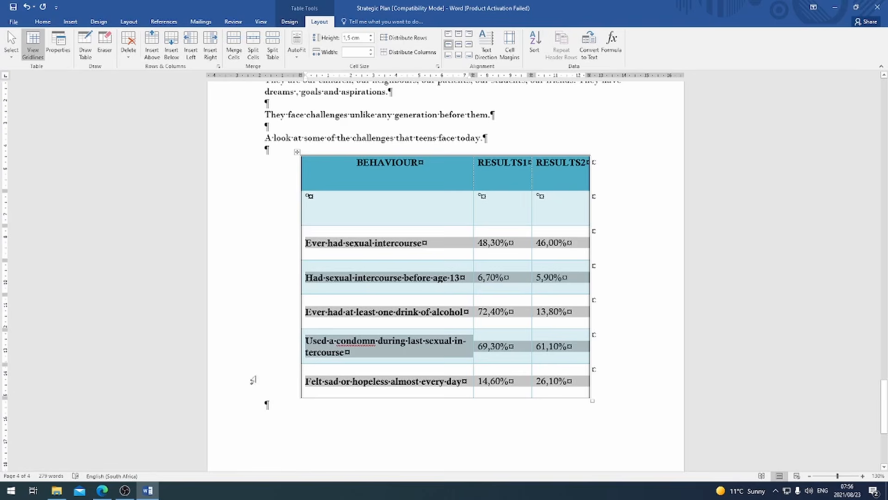
pyautogui.click(333, 351)
pyautogui.scroll(15, 367, 326)
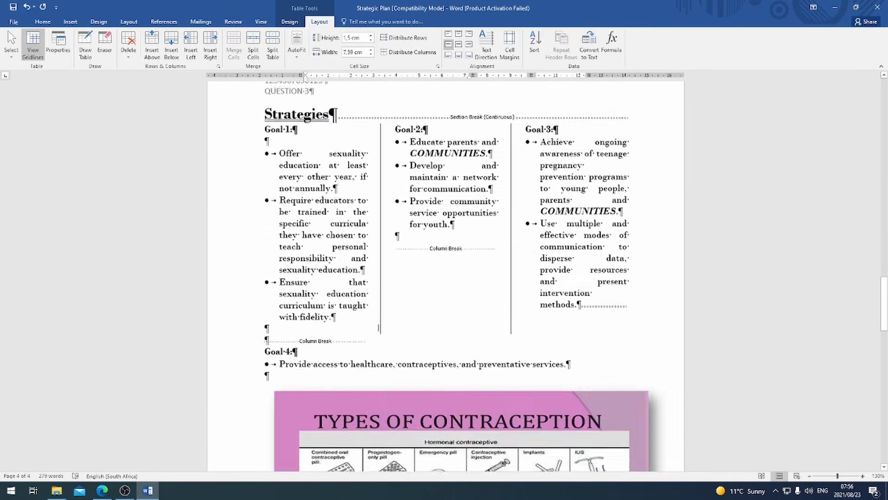
pyautogui.scroll(10, 379, 328)
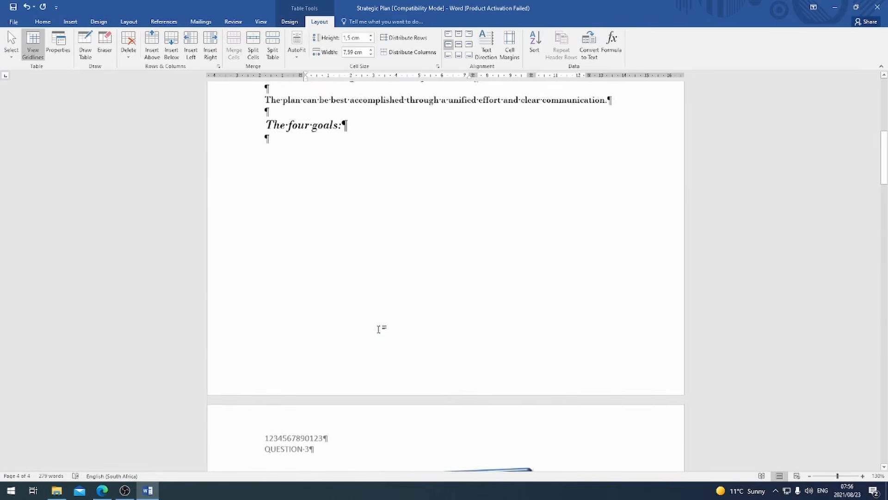
pyautogui.scroll(10, 378, 328)
pyautogui.scroll(-11, 379, 331)
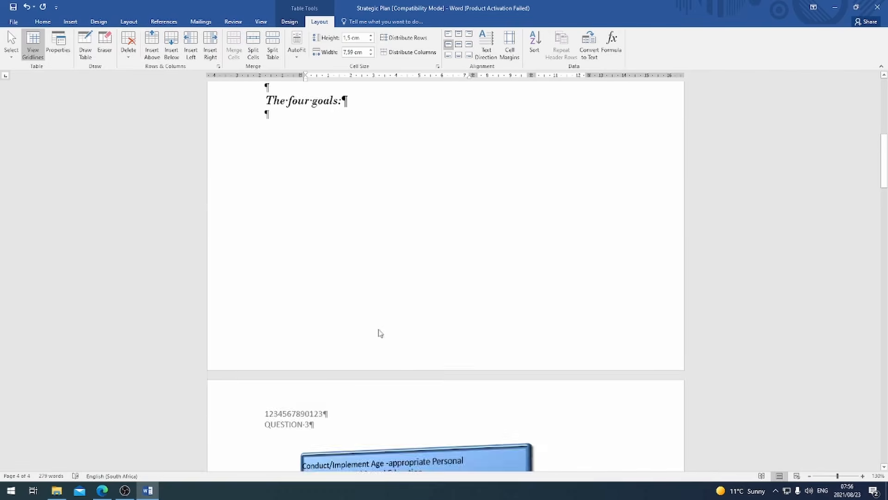
pyautogui.scroll(-5, 379, 333)
# Shrink the SmartArt graphic to about 13 cm wide so that it fits under "The four goals" heading.
pyautogui.click(529, 399)
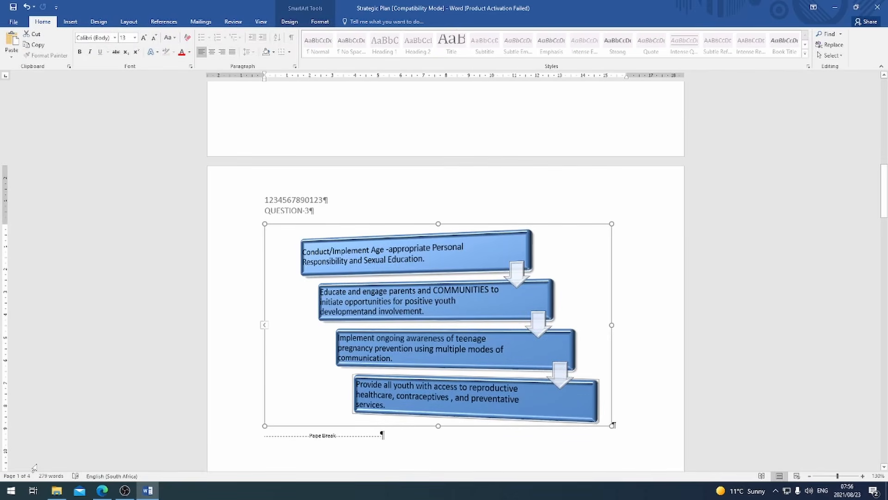
pyautogui.scroll(-1, 531, 386)
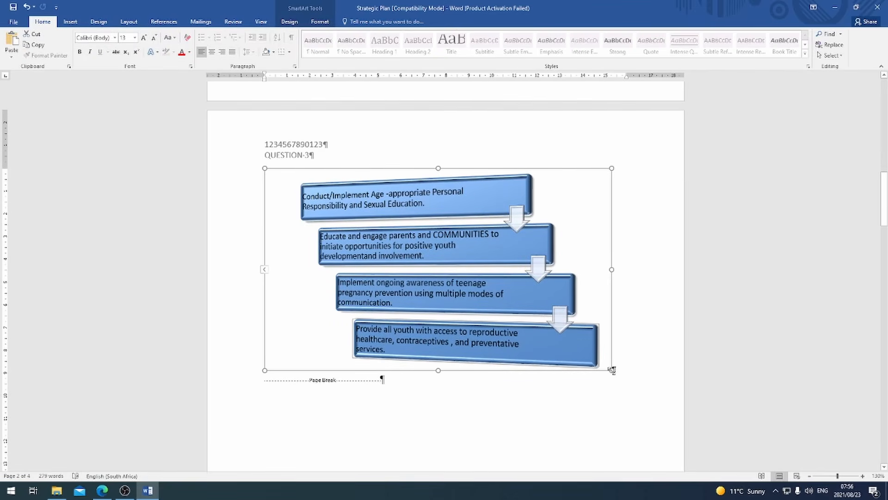
pyautogui.moveTo(612, 370); pyautogui.dragTo(570, 345)
pyautogui.scroll(1, 573, 384)
pyautogui.scroll(-3, 565, 392)
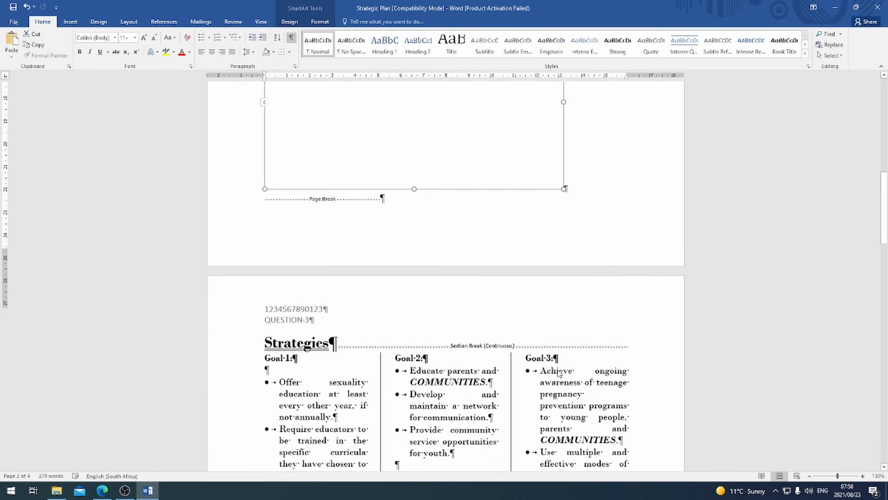
pyautogui.scroll(4, 371, 224)
pyautogui.click(437, 217)
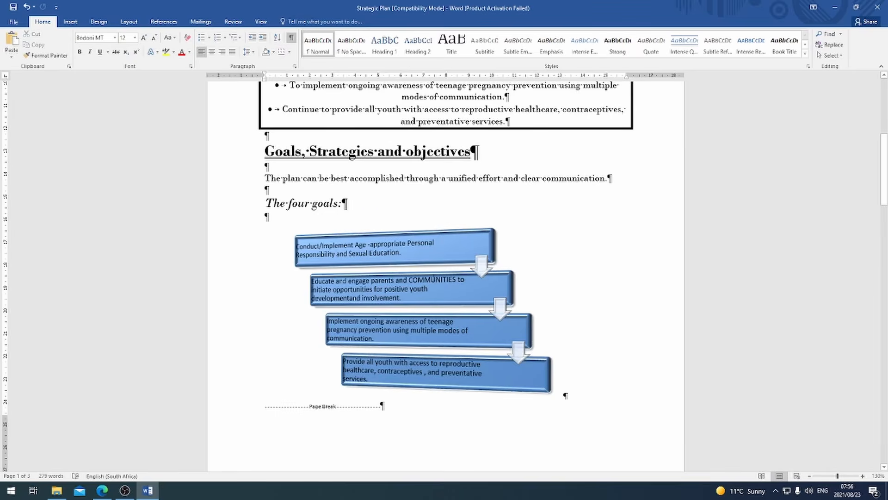
# Look over the Strategies page and its contraception picture, and shrink the SmartArt graphic slightly further to about 12.4 cm wide.
pyautogui.scroll(-6, 434, 278)
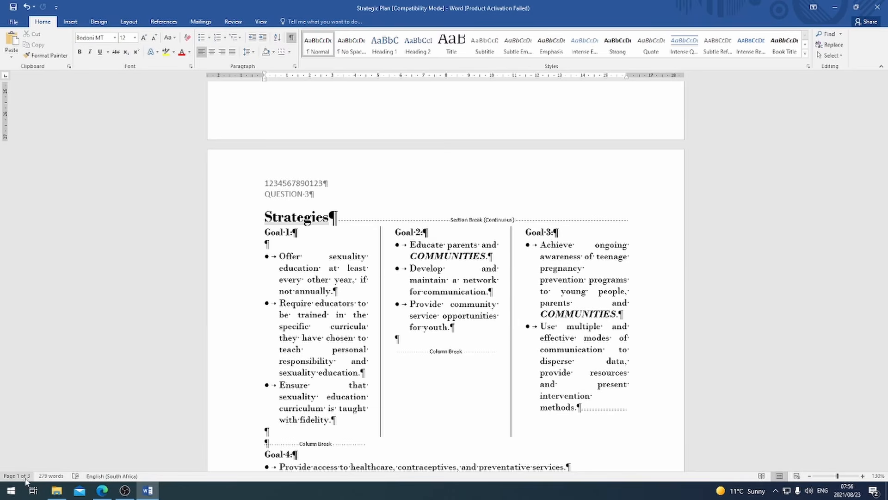
pyautogui.scroll(-8, 414, 285)
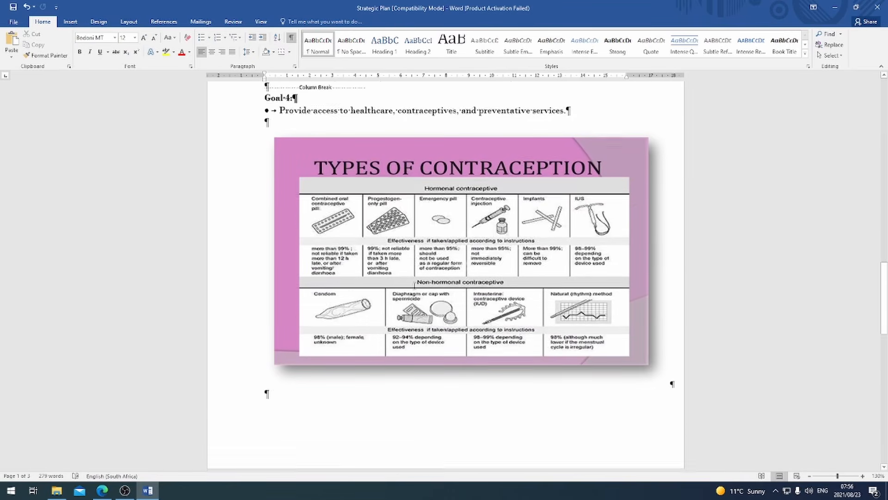
pyautogui.scroll(-4, 415, 287)
pyautogui.scroll(4, 414, 287)
pyautogui.click(425, 287)
pyautogui.scroll(3, 434, 290)
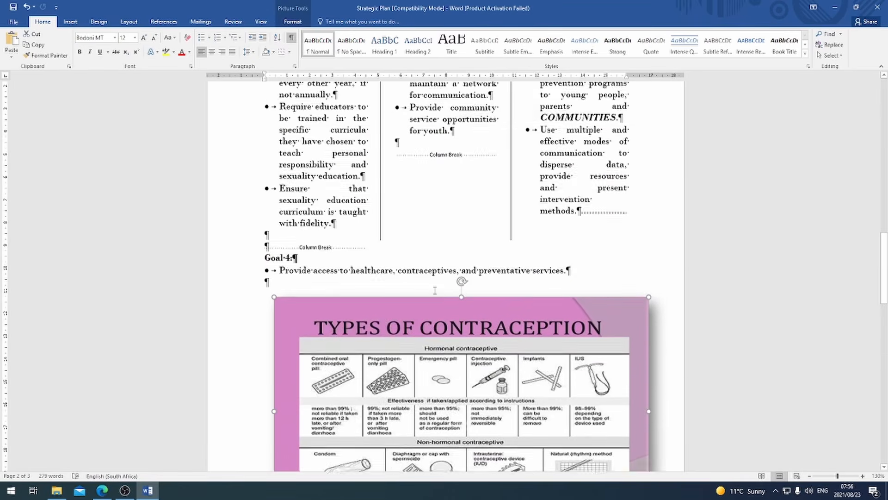
pyautogui.scroll(11, 435, 290)
pyautogui.click(485, 169)
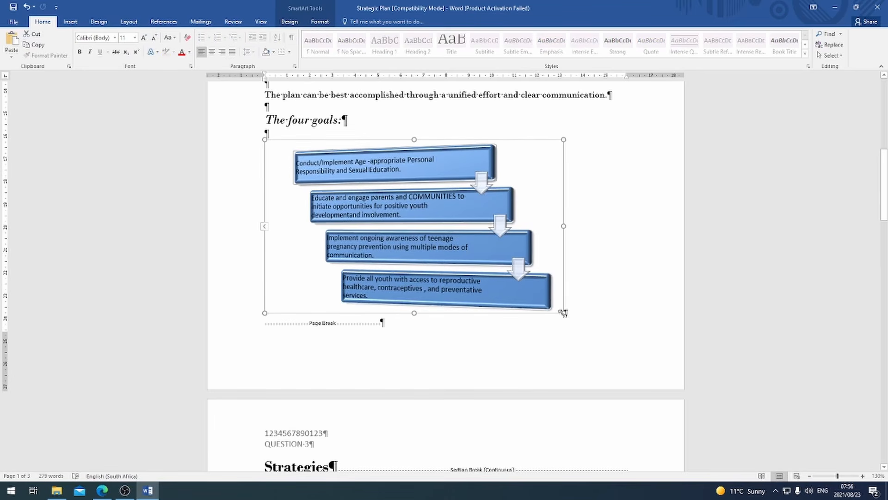
pyautogui.moveTo(562, 311); pyautogui.dragTo(544, 299)
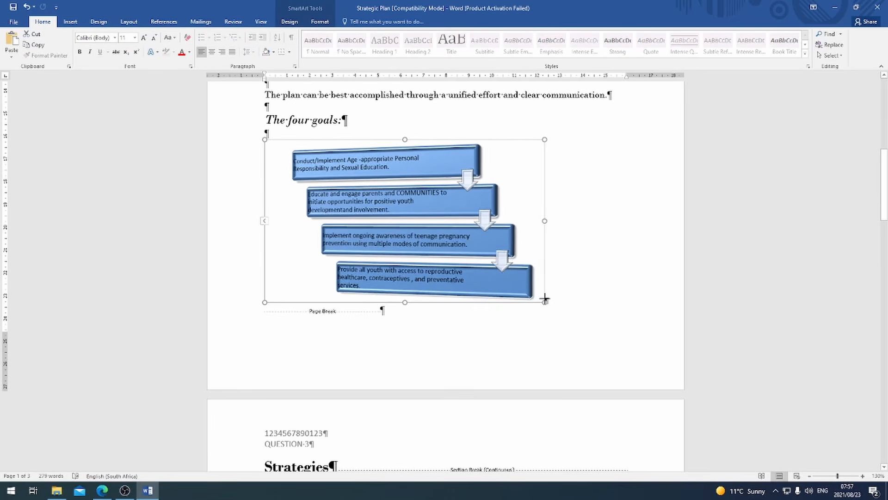
pyautogui.click(556, 309)
# Review the document from the SmartArt graphic through the Strategies page to the Conclusion table and back, examining its page layout.
pyautogui.scroll(-7, 561, 310)
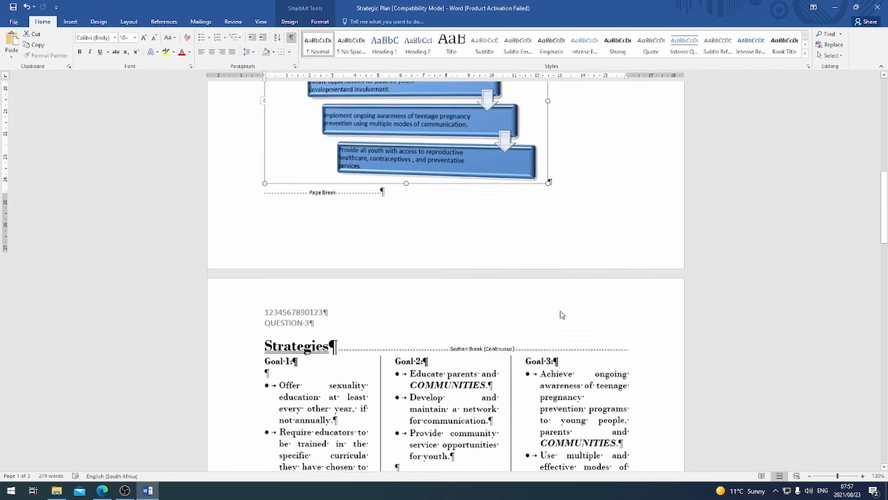
pyautogui.scroll(-10, 559, 308)
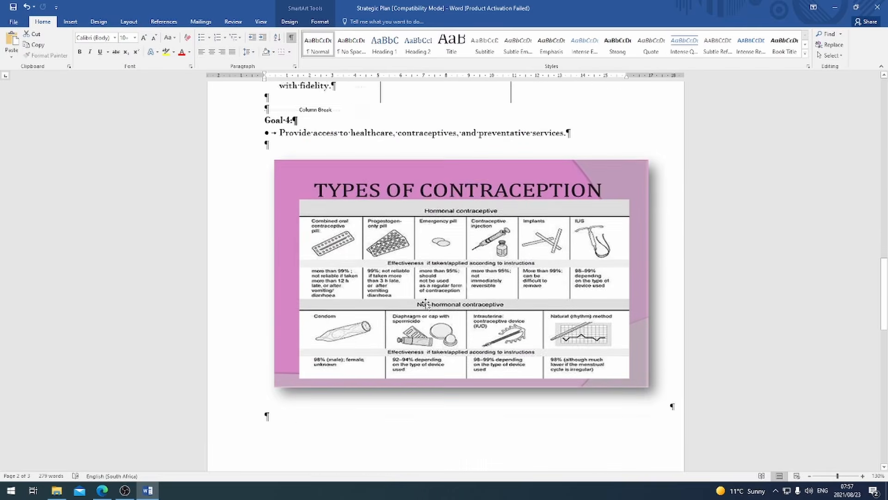
pyautogui.scroll(3, 428, 298)
pyautogui.scroll(-8, 438, 213)
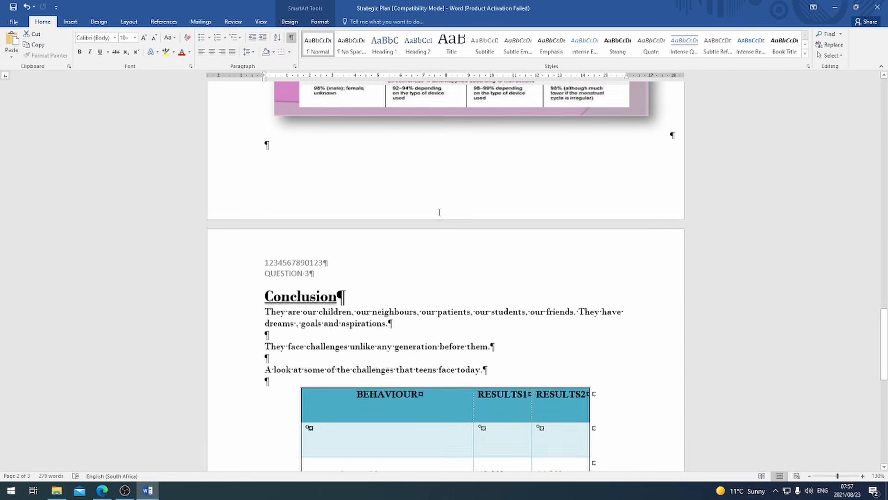
pyautogui.scroll(-5, 440, 212)
pyautogui.scroll(13, 265, 333)
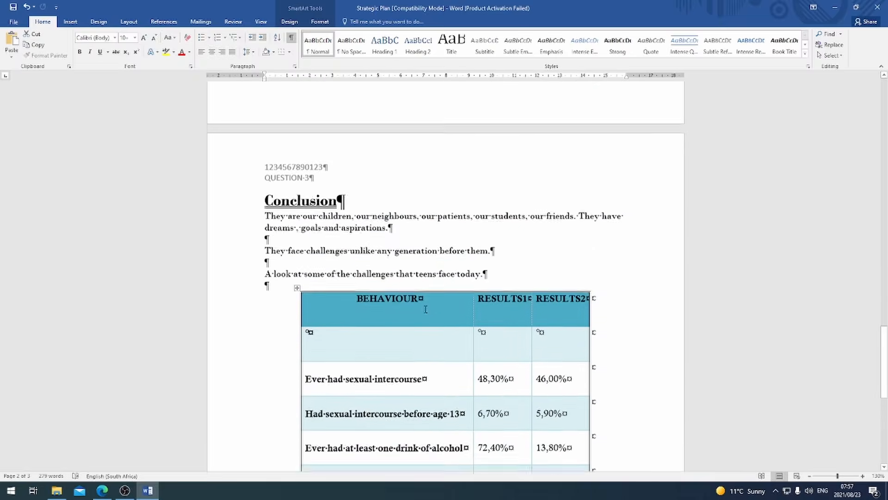
pyautogui.scroll(20, 425, 310)
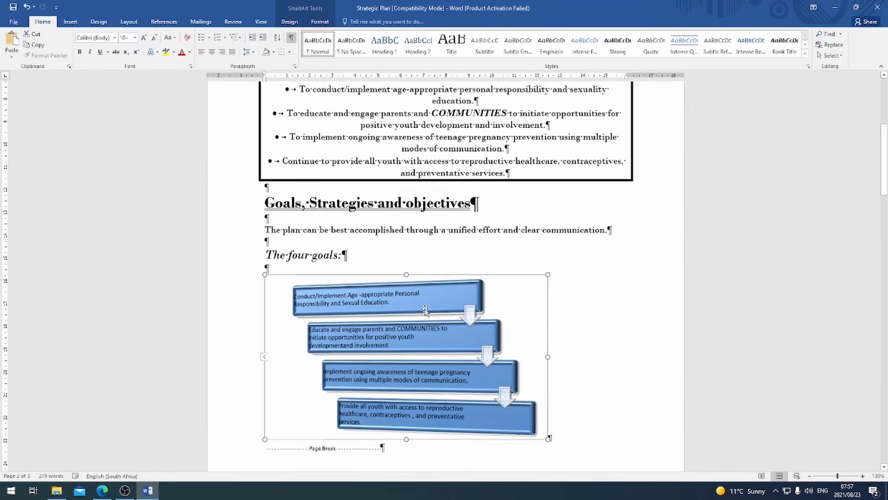
pyautogui.click(125, 490)
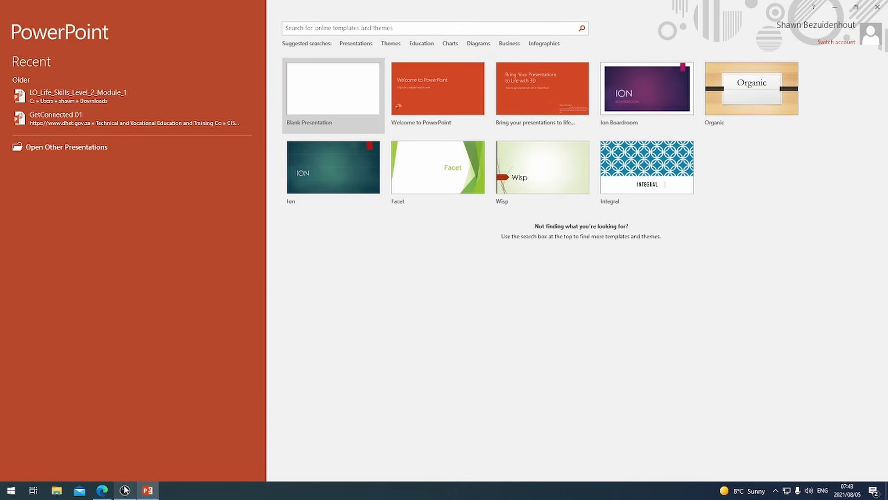
# Check task 4.1 in the exam PDF, and open Avoiding Pregnancy from the desktop's ODP L3 NOV 2018 STUDENT FILES folder in PowerPoint with editing enabled.
pyautogui.click(102, 490)
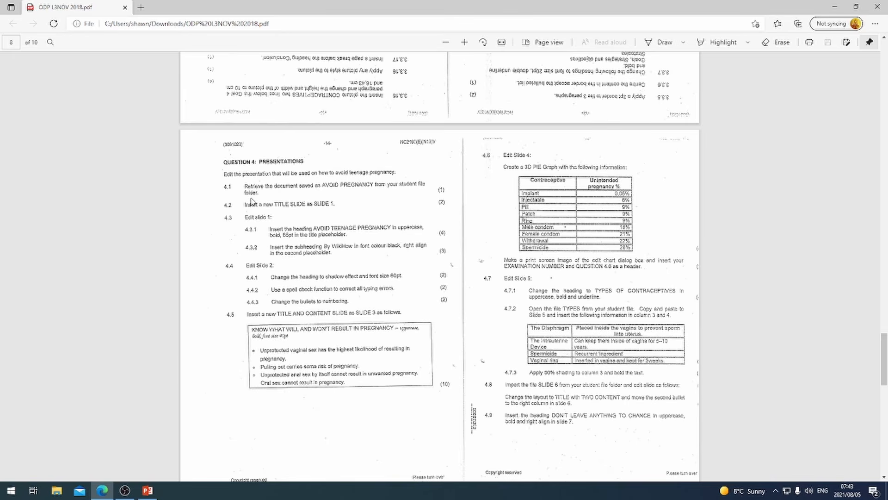
pyautogui.click(148, 490)
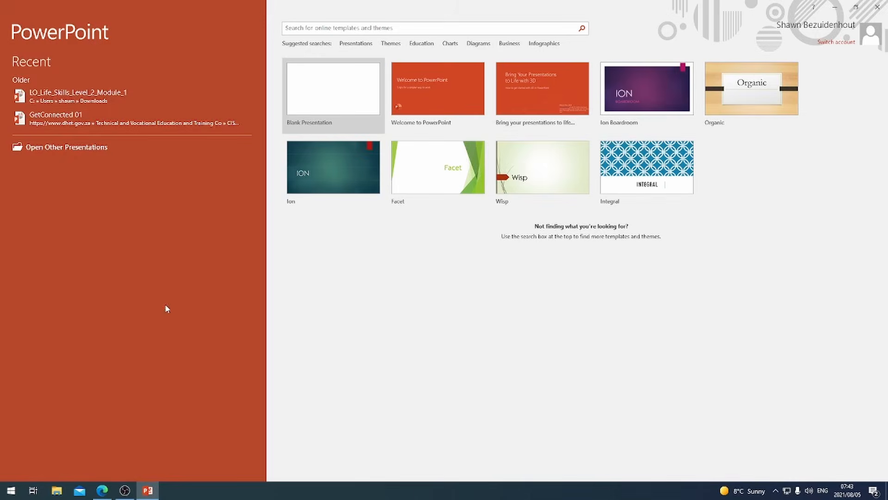
pyautogui.click(64, 151)
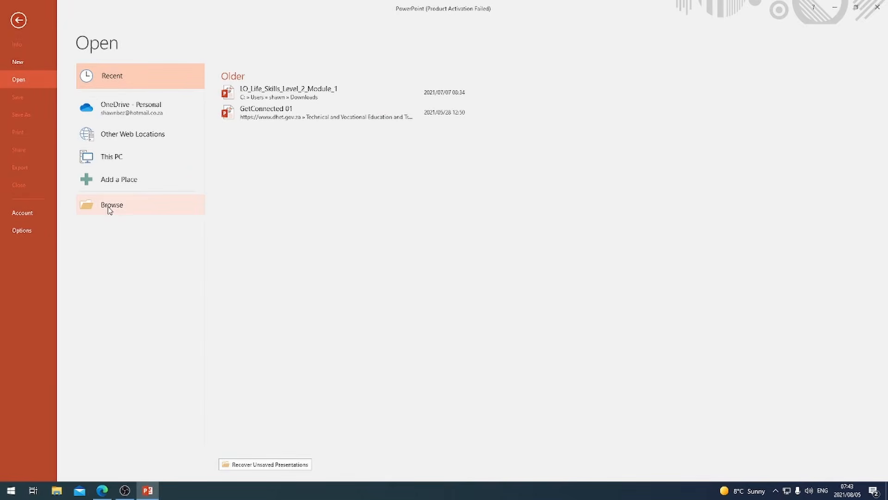
pyautogui.click(108, 206)
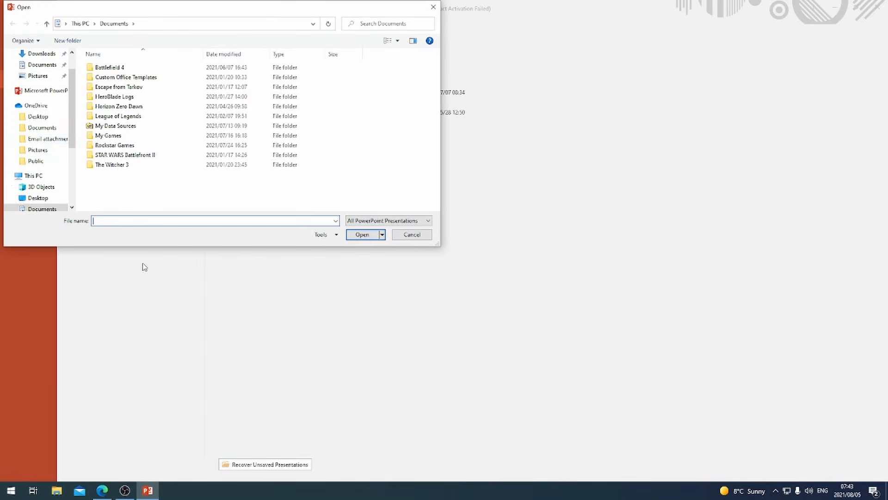
pyautogui.click(38, 117)
pyautogui.scroll(1, 72, 116)
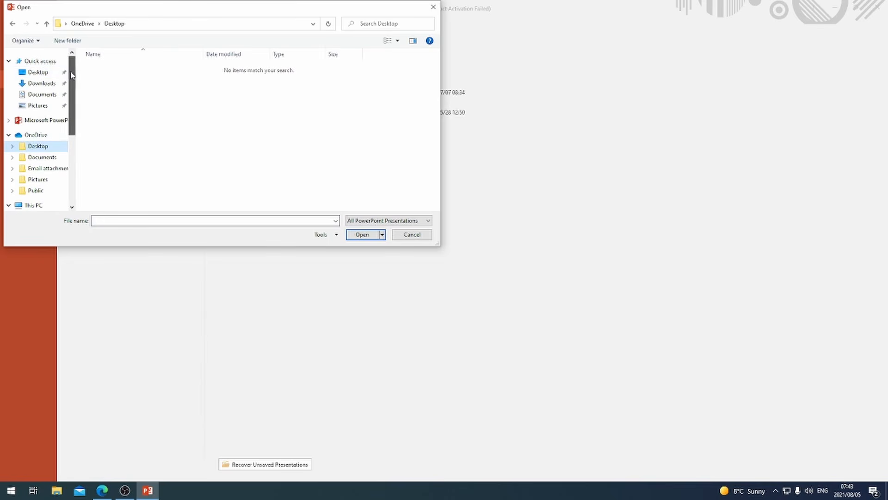
pyautogui.click(36, 74)
pyautogui.doubleClick(116, 68)
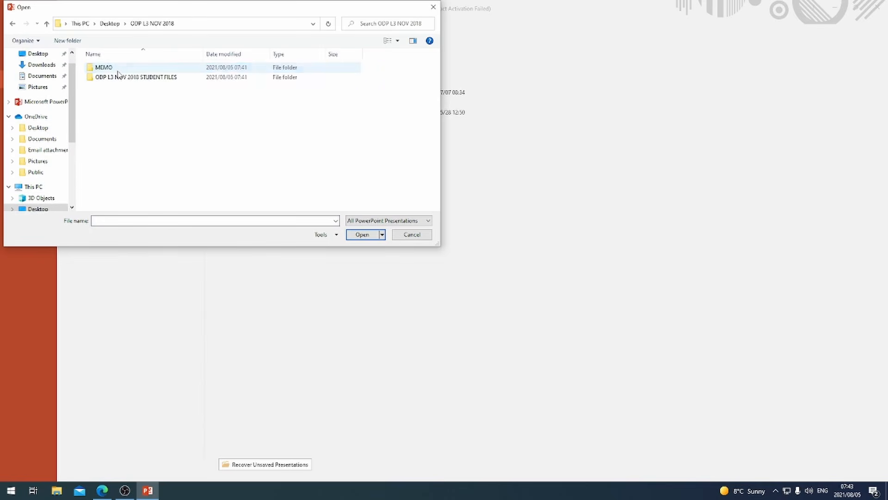
pyautogui.doubleClick(118, 77)
pyautogui.click(129, 68)
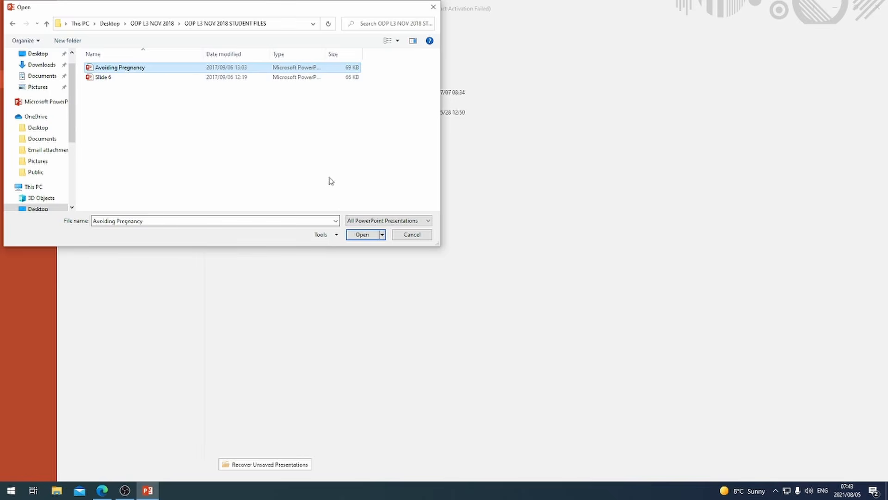
pyautogui.click(361, 234)
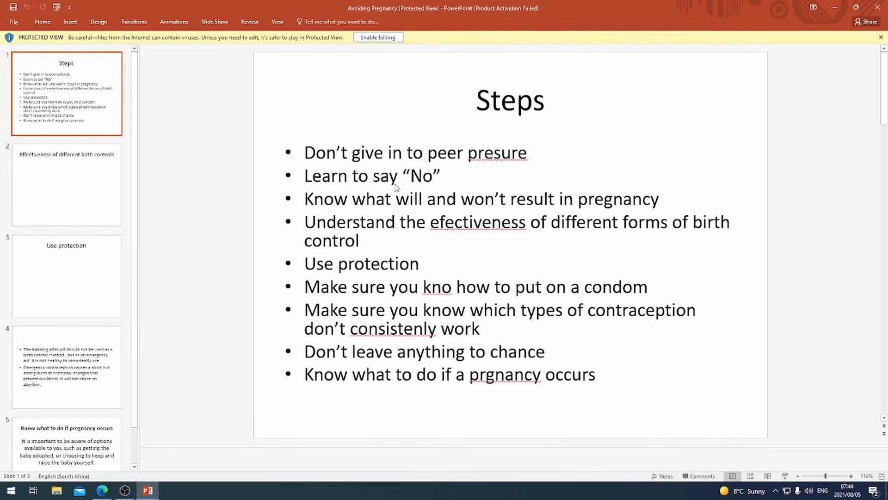
pyautogui.click(369, 36)
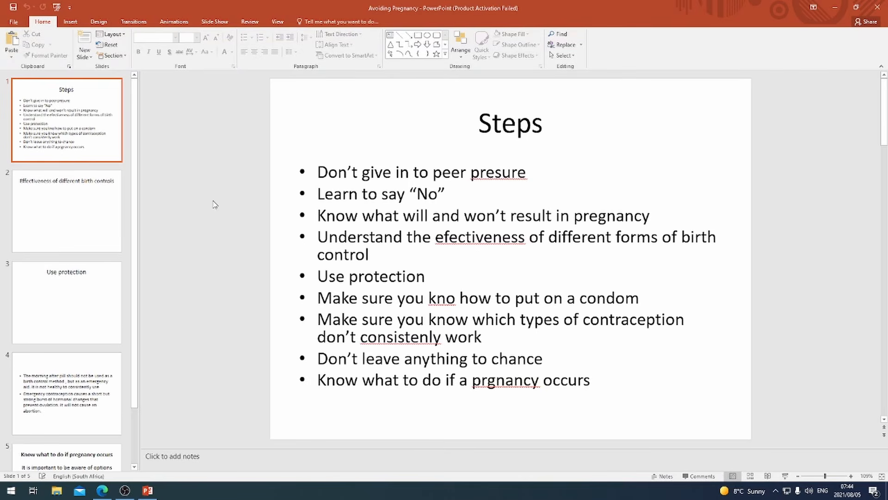
# Check task 4.2 in the exam PDF, then insert a new Title Slide in the PowerPoint presentation and move it to the first slide position.
pyautogui.click(102, 491)
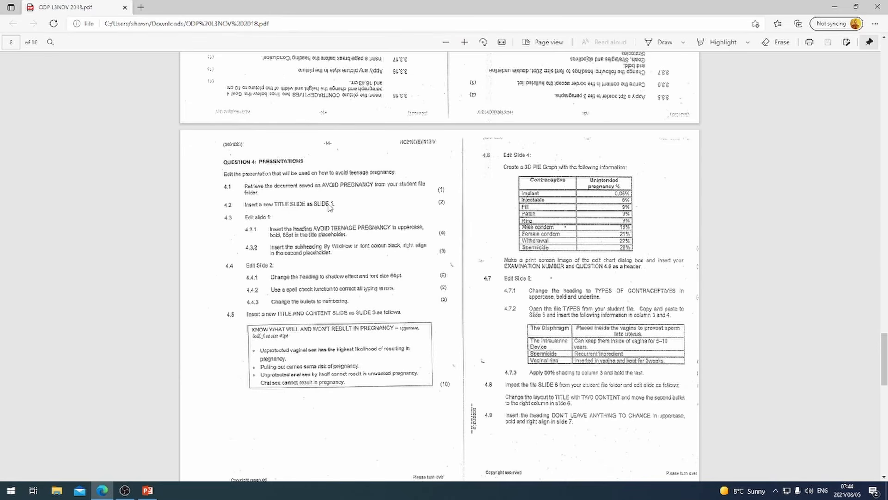
pyautogui.click(156, 490)
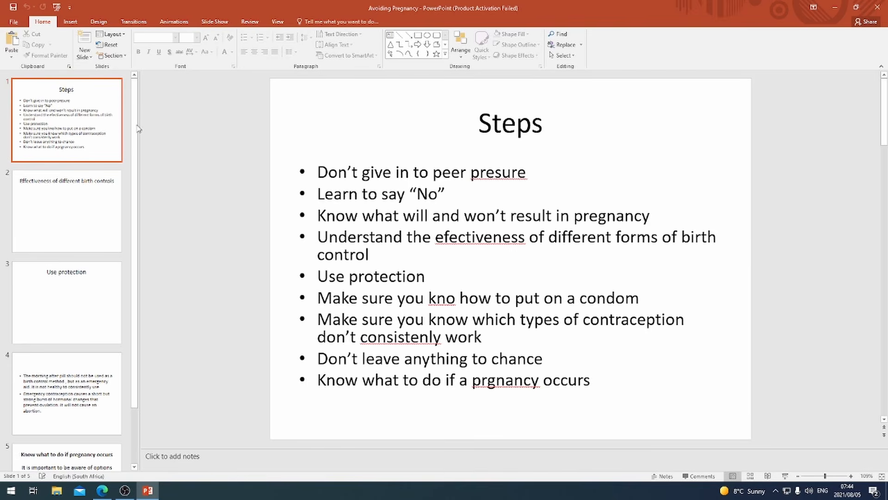
pyautogui.click(90, 58)
pyautogui.click(114, 101)
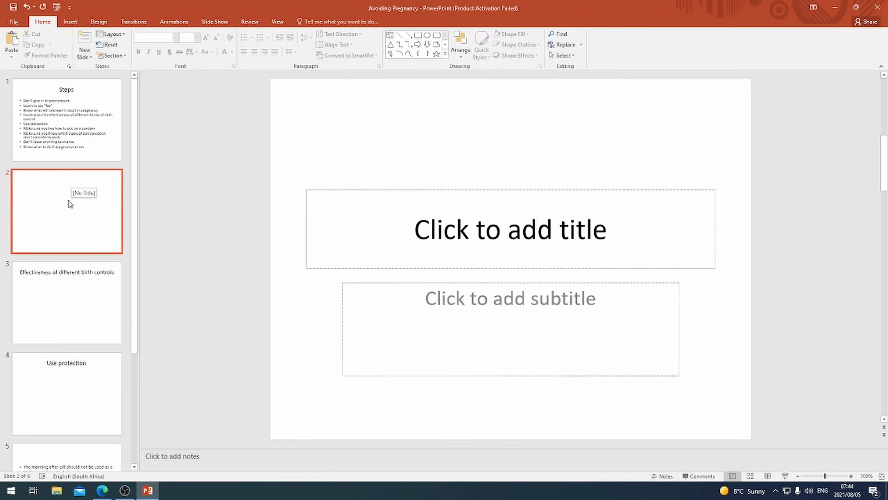
pyautogui.moveTo(68, 225); pyautogui.dragTo(69, 138)
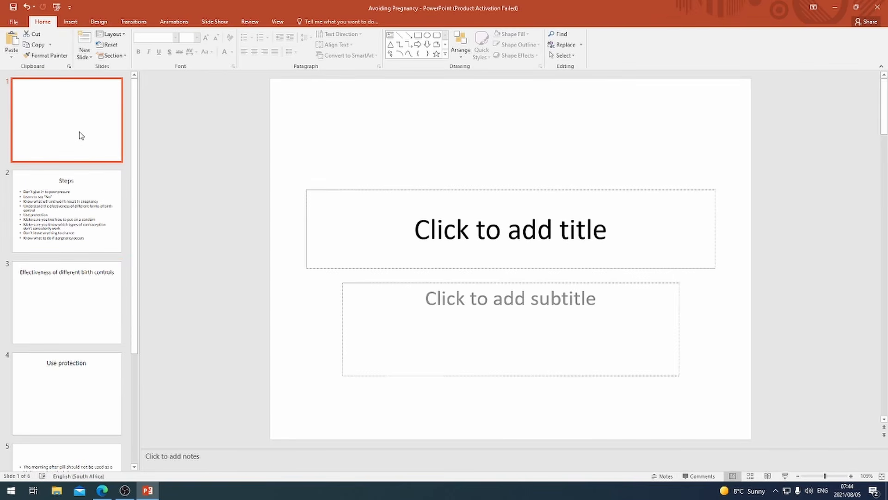
# Read task 4.3 in the exam PDF for the slide 1 heading and subheading requirements, and return to PowerPoint.
pyautogui.click(101, 491)
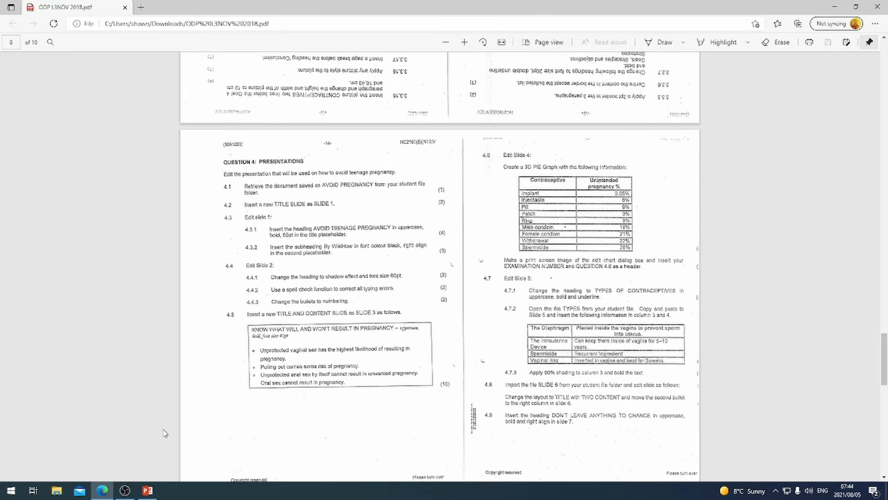
pyautogui.click(147, 490)
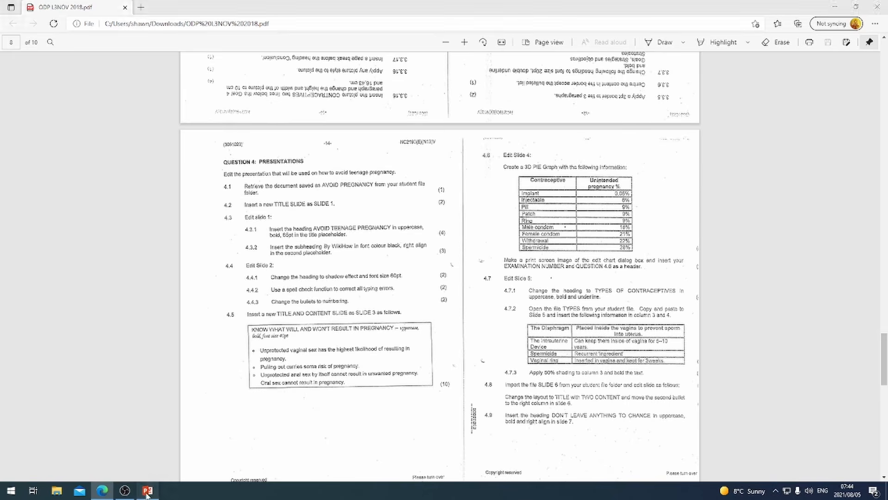
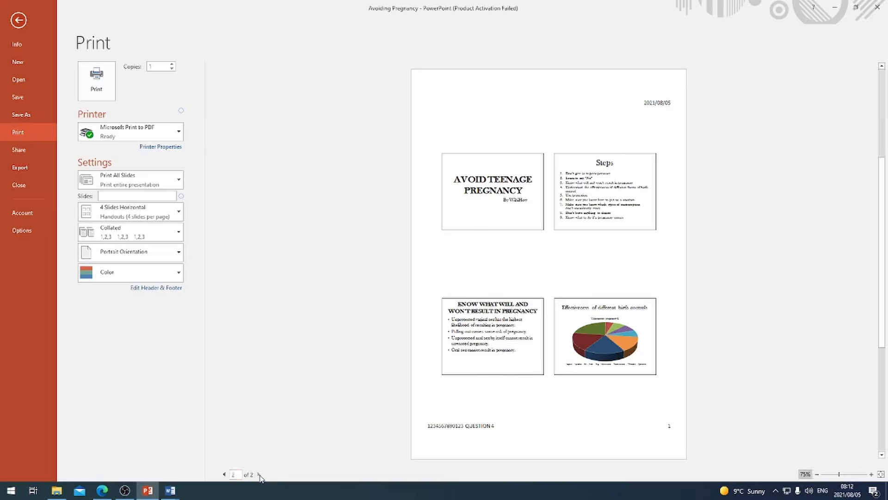
# Review both pages of the four-slides-per-page handout in the print preview and leave the preview.
pyautogui.click(224, 474)
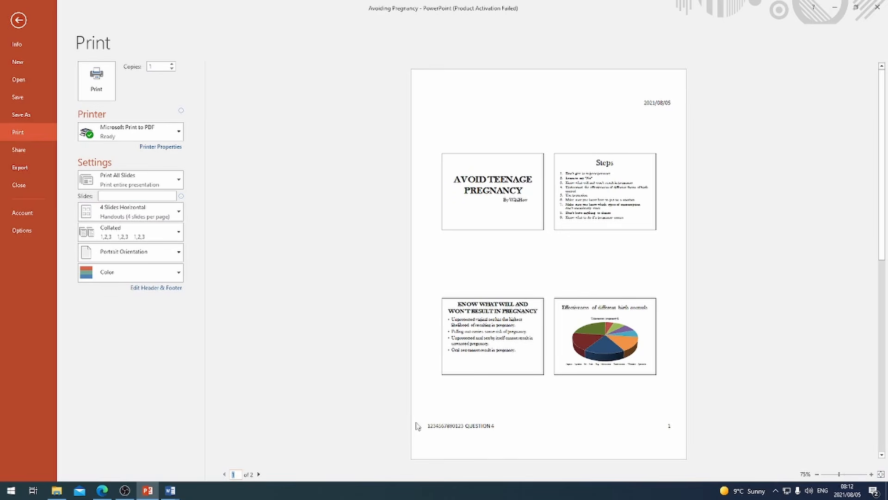
pyautogui.click(259, 475)
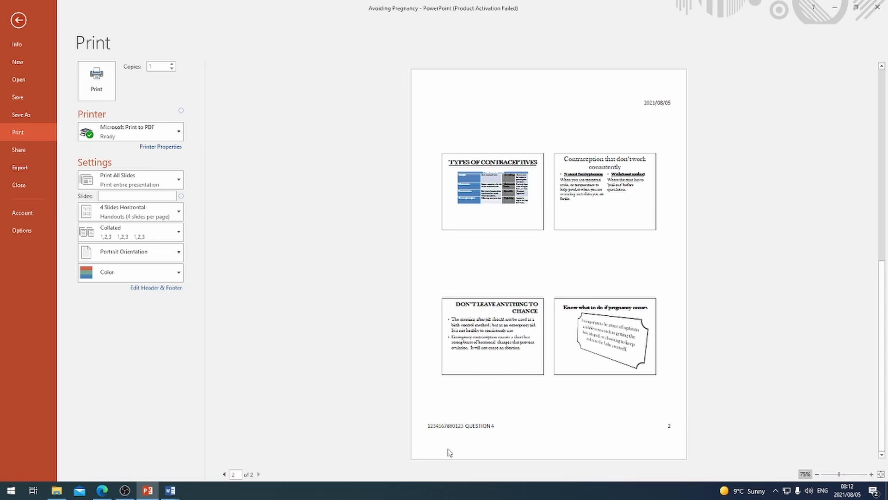
pyautogui.click(18, 20)
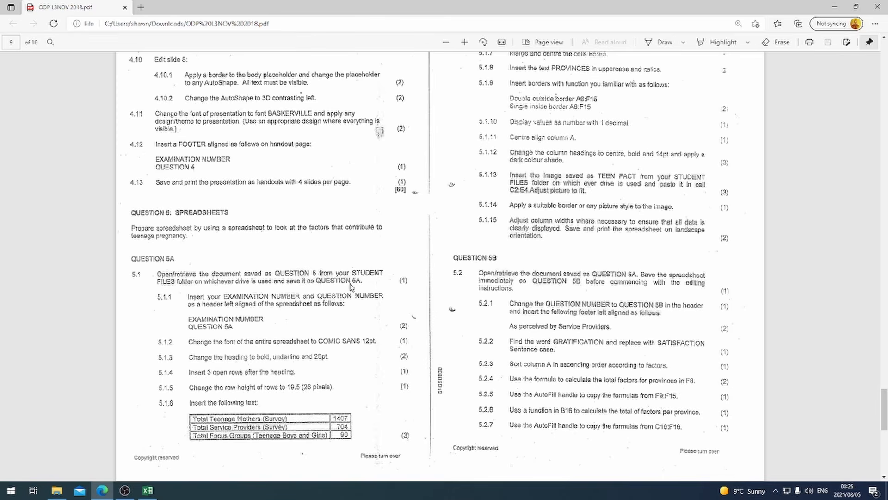
# Switch to the Question 5 workbook in Excel, start saving a copy, and browse to NEW Backup > SEDCOL on the Crappy (E:) drive.
pyautogui.click(147, 490)
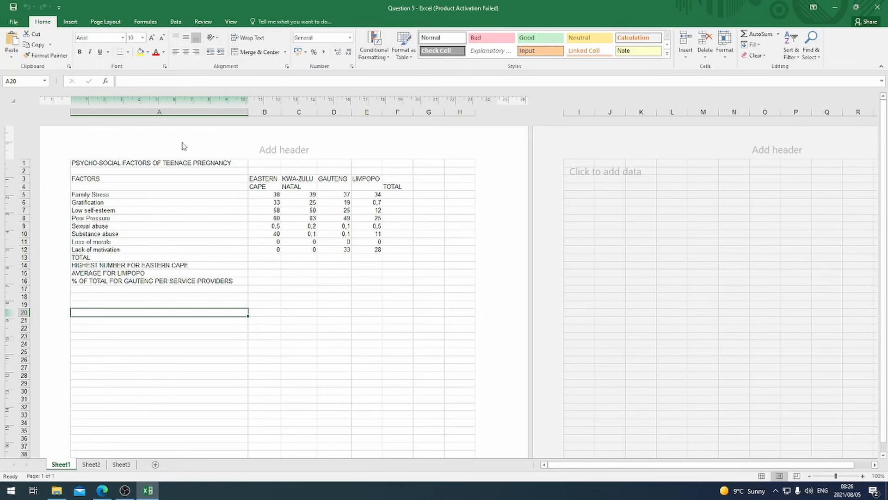
pyautogui.click(13, 22)
pyautogui.click(24, 115)
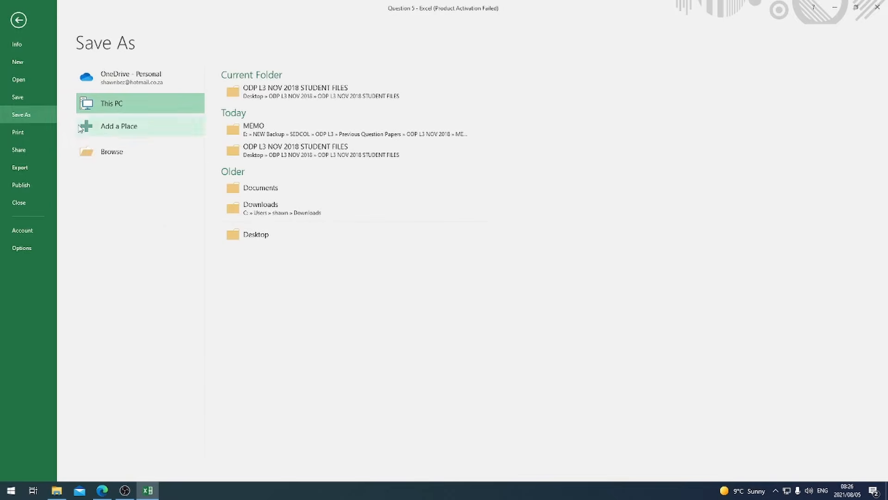
pyautogui.click(101, 150)
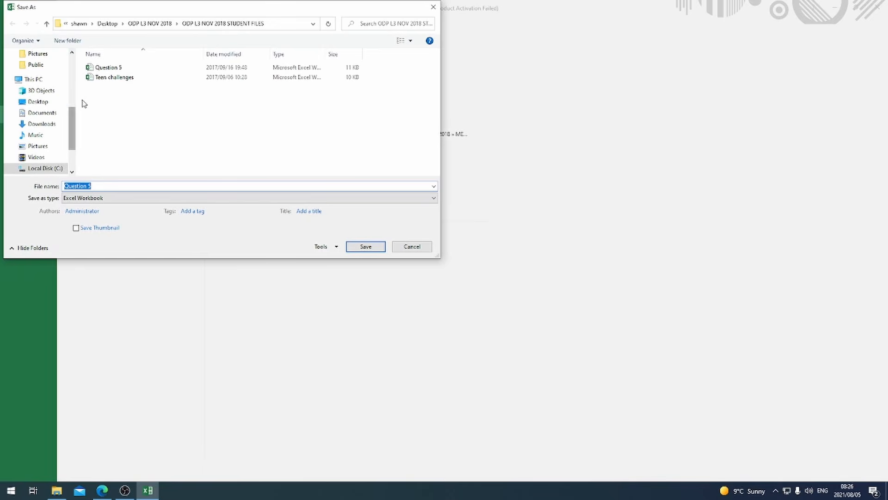
pyautogui.moveTo(71, 114); pyautogui.dragTo(78, 148)
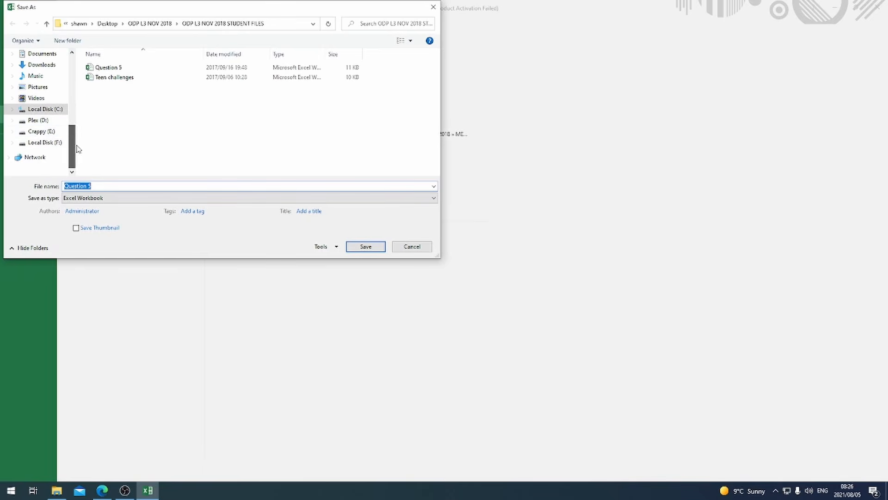
pyautogui.click(46, 132)
pyautogui.click(121, 78)
pyautogui.doubleClick(120, 77)
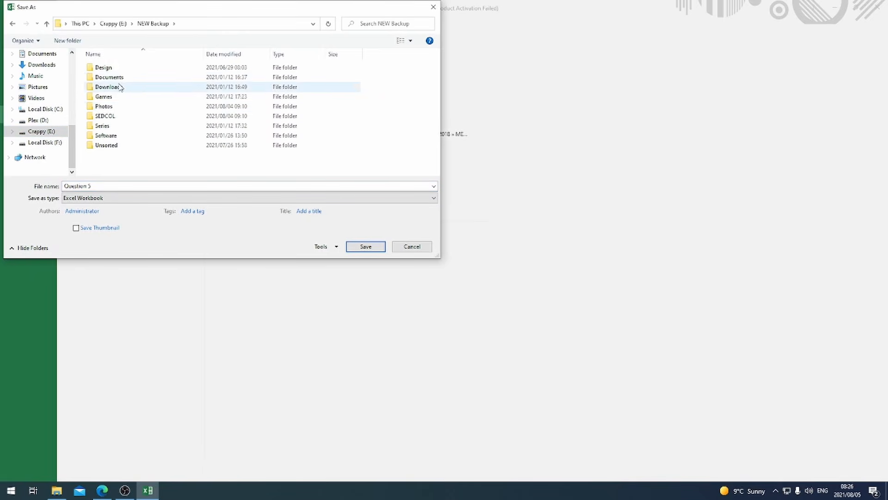
pyautogui.doubleClick(115, 115)
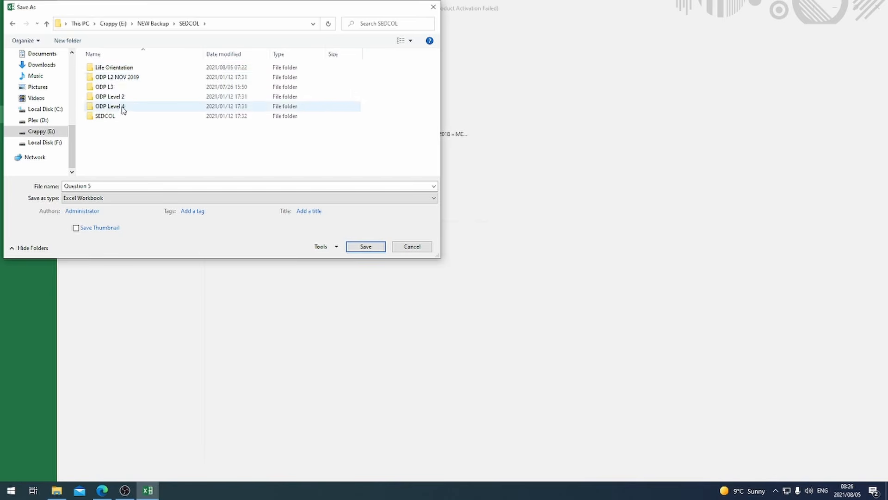
pyautogui.doubleClick(129, 78)
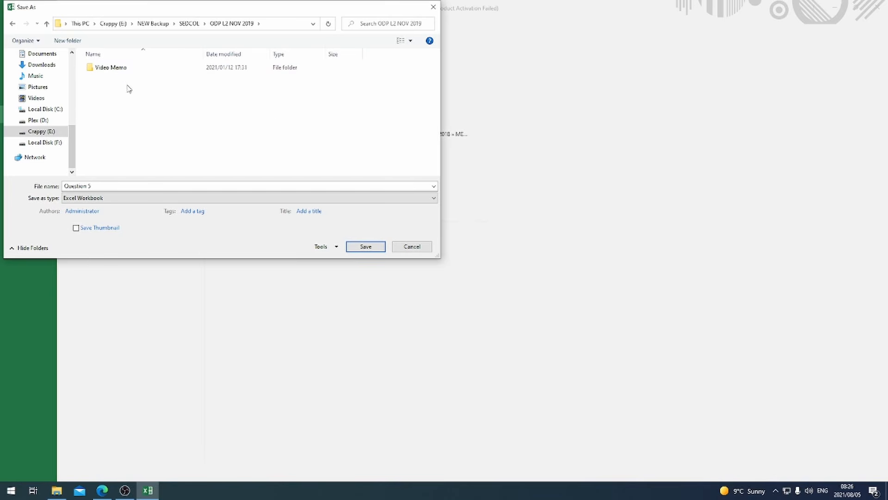
pyautogui.click(46, 23)
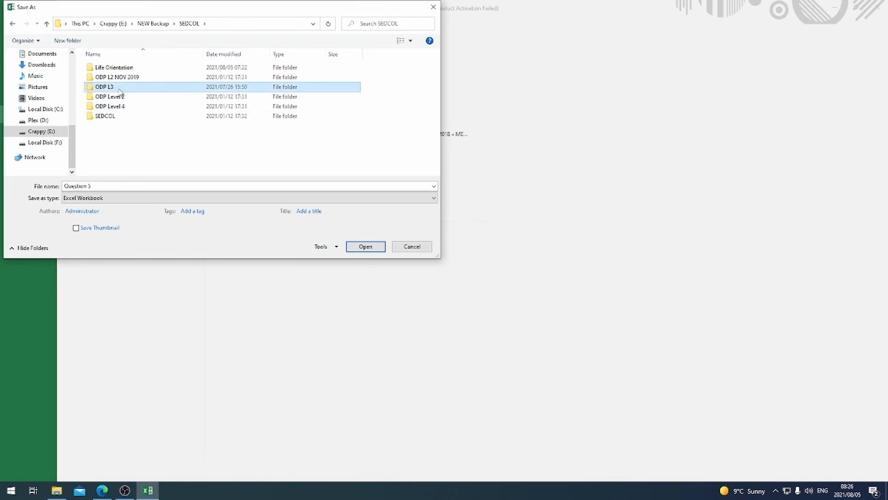
# Save the workbook as QUESTION 5A in ODP L3 > Previous Question Papers > ODP L3 NOV 2018 > MEMO.
pyautogui.doubleClick(113, 86)
pyautogui.doubleClick(118, 77)
pyautogui.click(113, 67)
pyautogui.doubleClick(113, 67)
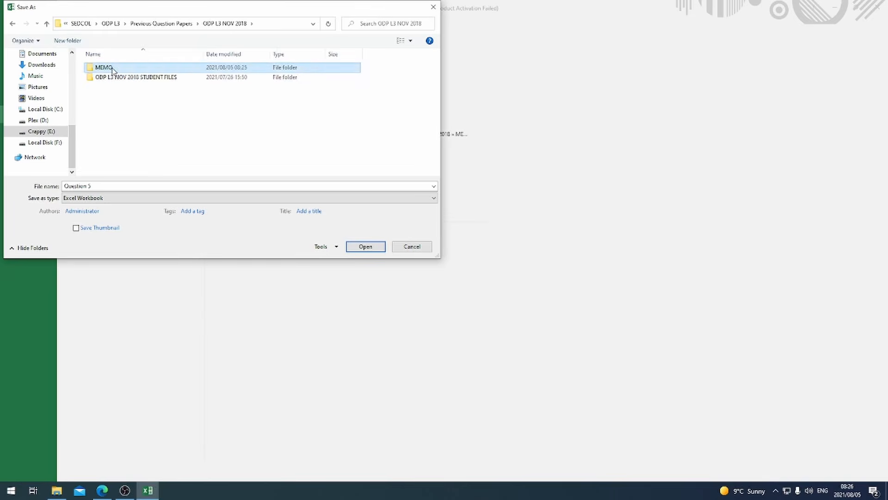
pyautogui.doubleClick(113, 67)
pyautogui.click(123, 185)
pyautogui.write('QUE')
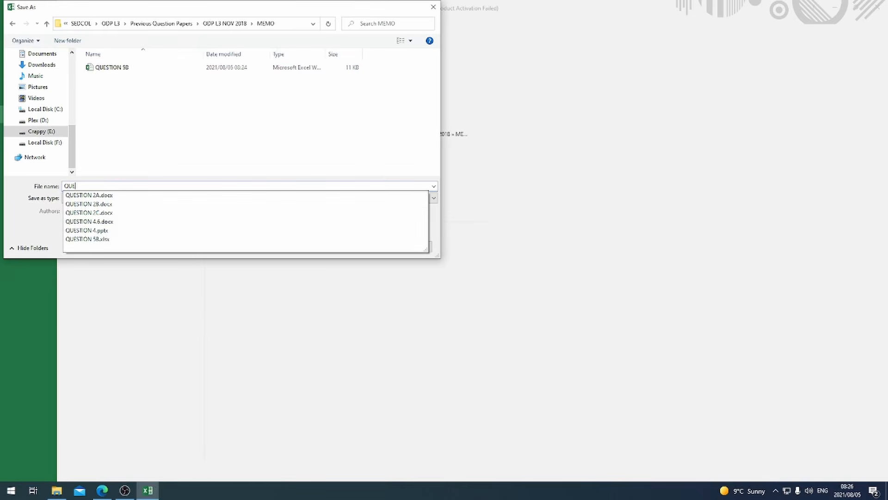
pyautogui.write('STION 5A')
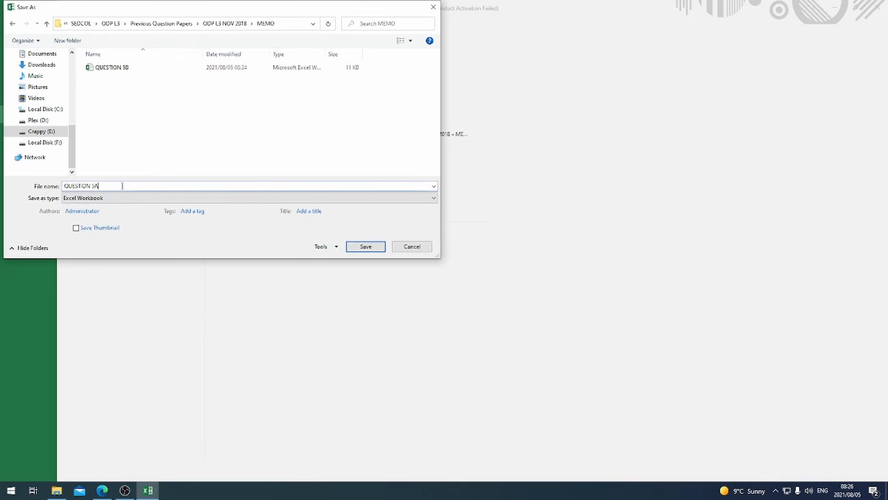
pyautogui.click(365, 246)
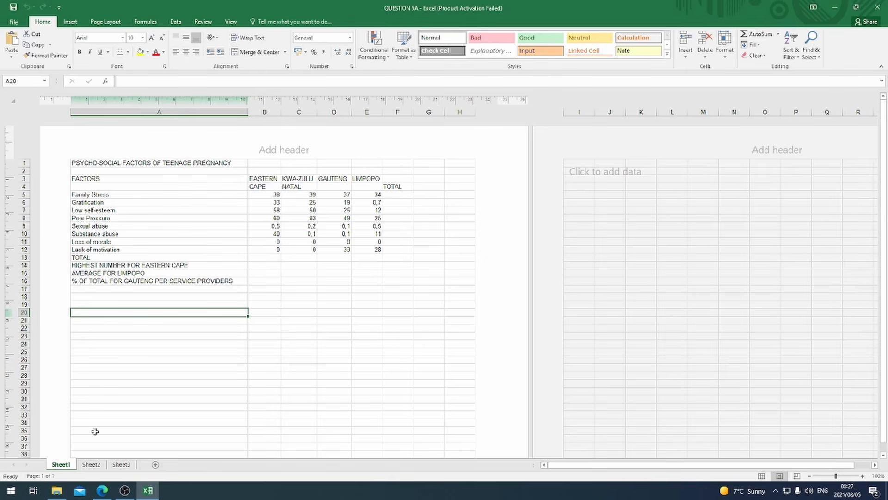
# Read task 5.1.1 about the header in the exam PDF, and show the QUESTION 5A worksheet in Normal view.
pyautogui.click(103, 491)
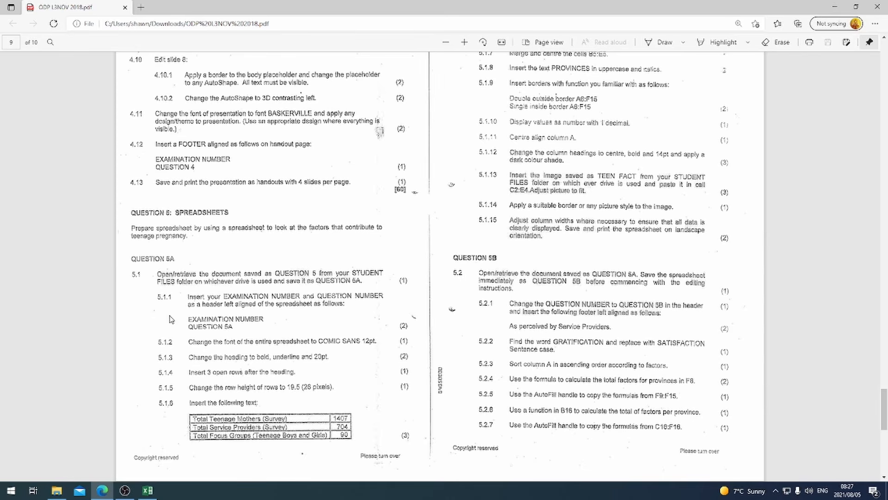
pyautogui.click(153, 490)
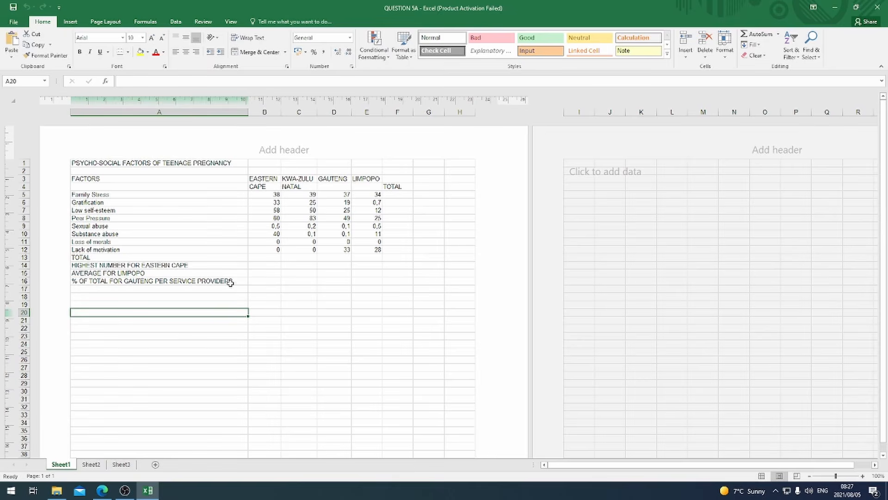
pyautogui.click(231, 22)
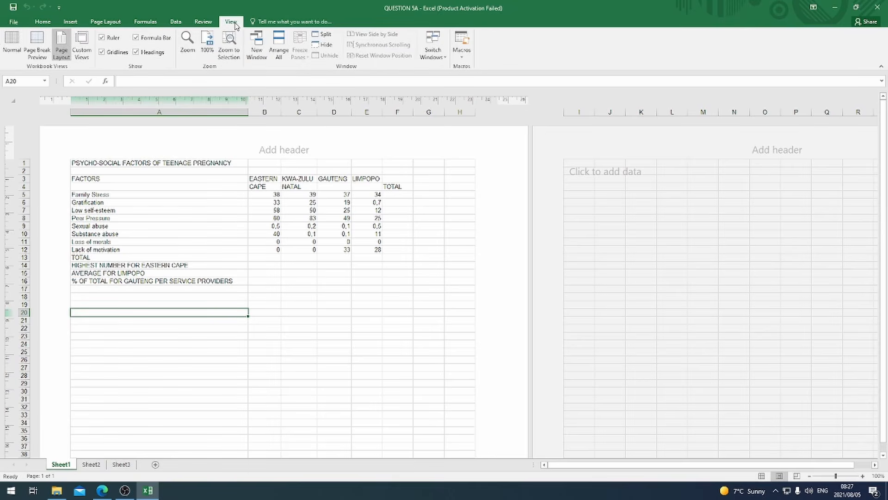
pyautogui.click(6, 46)
pyautogui.click(157, 190)
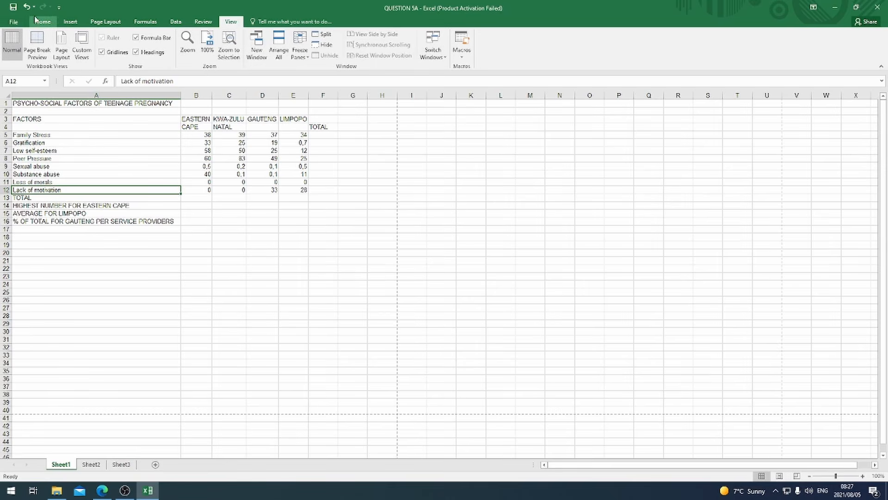
# Insert a left-aligned header with the examination number above QUESTION 5A, and return the worksheet to Normal view.
pyautogui.click(65, 24)
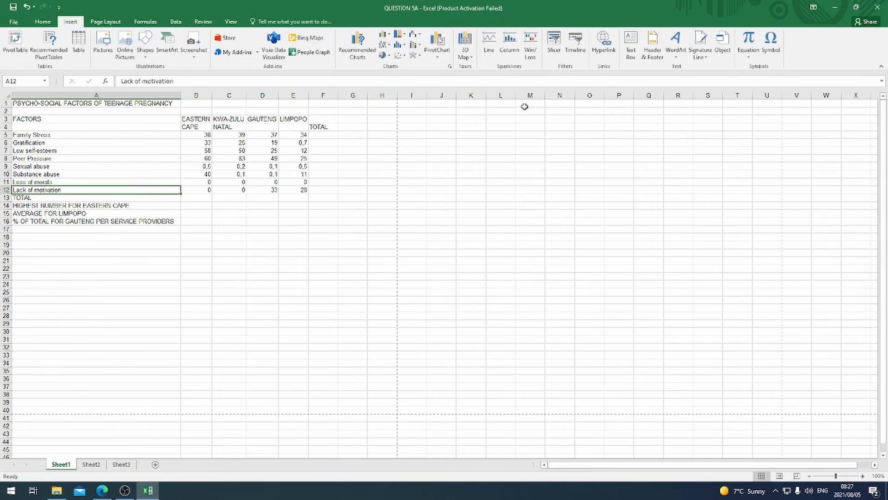
pyautogui.click(657, 60)
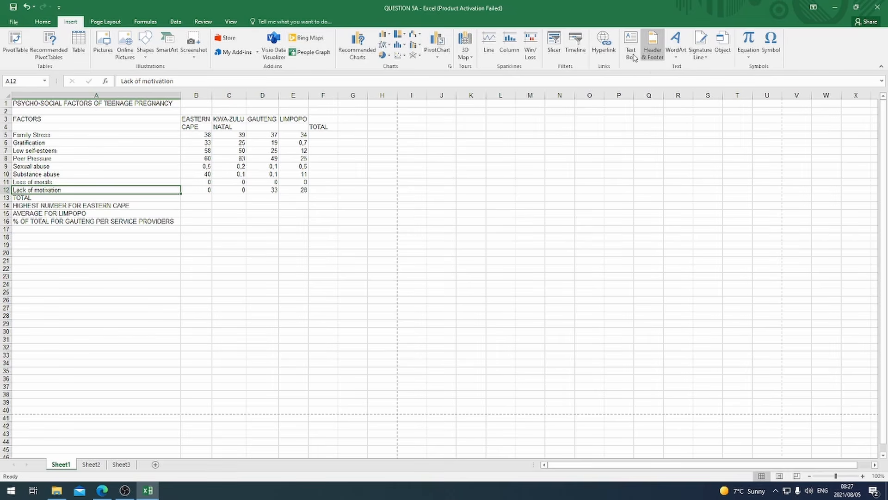
pyautogui.click(652, 47)
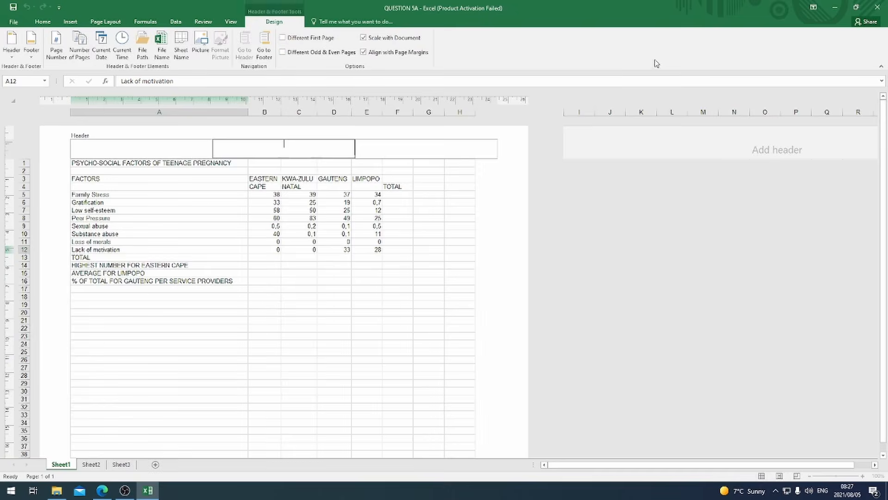
pyautogui.click(149, 147)
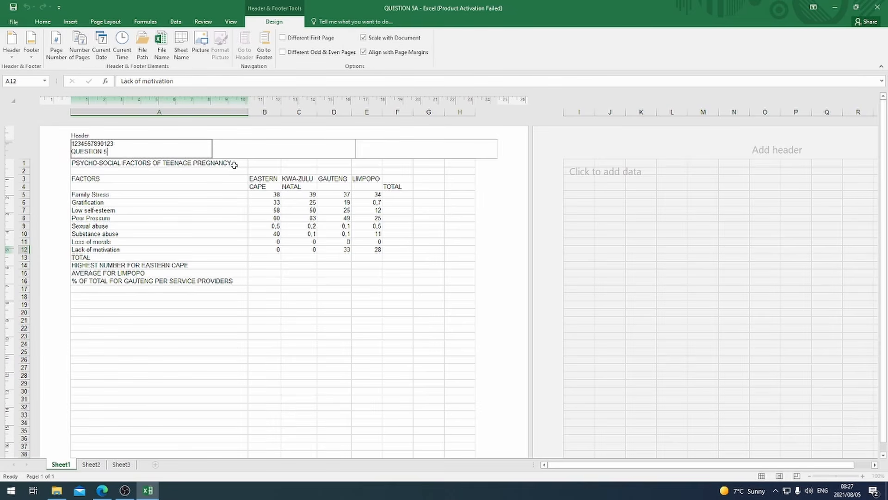
pyautogui.click(216, 193)
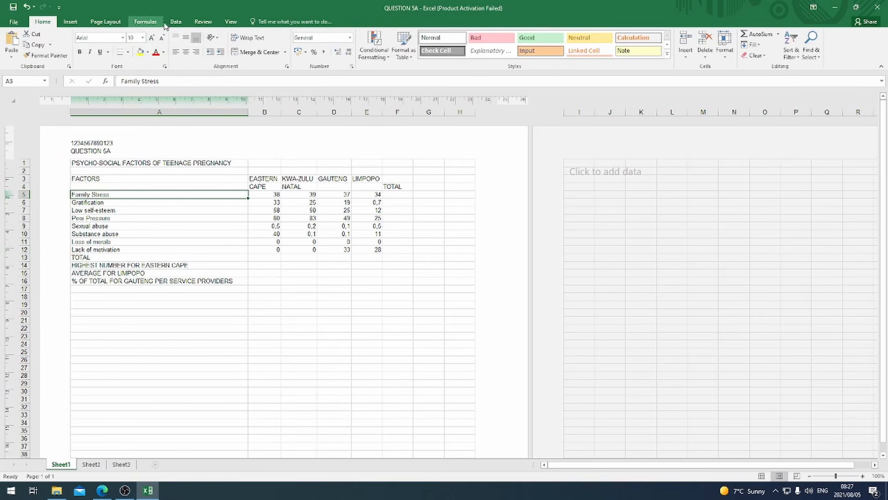
pyautogui.click(231, 21)
pyautogui.click(12, 42)
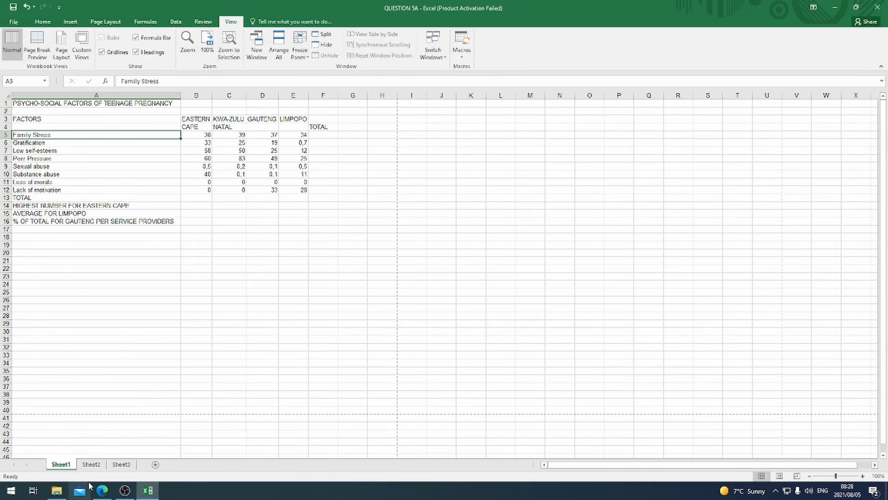
# Check task 5.1.2 in the exam PDF, and change the font of the entire Sheet1 worksheet in Excel to Comic Sans MS.
pyautogui.click(103, 490)
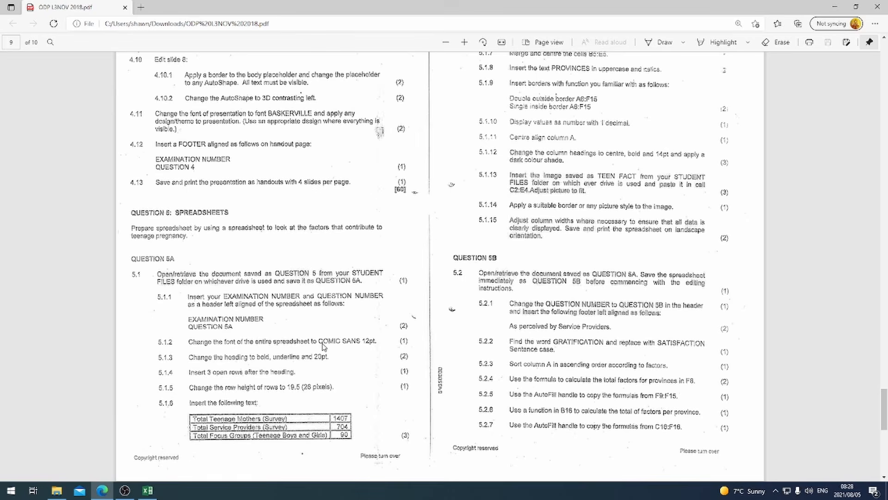
pyautogui.click(147, 488)
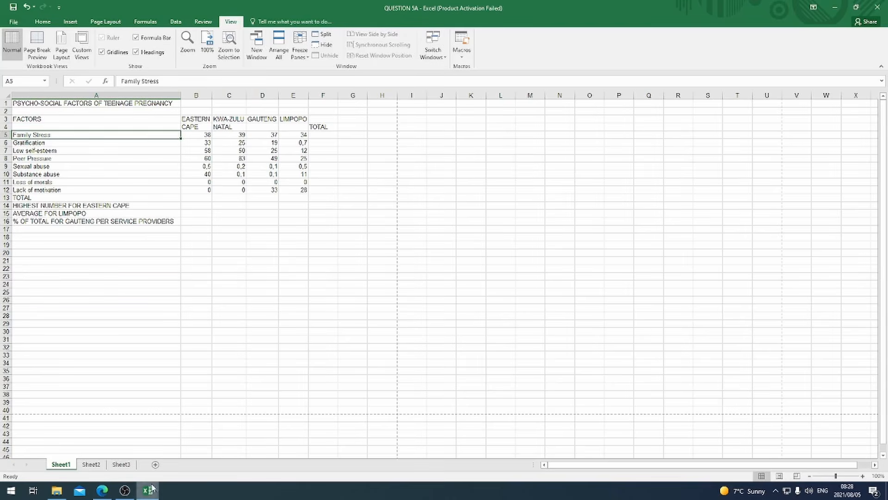
pyautogui.click(119, 290)
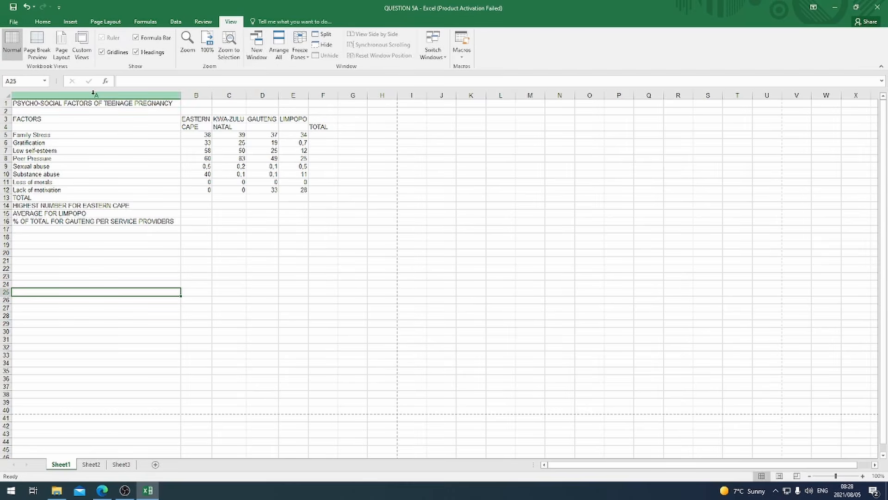
pyautogui.click(8, 95)
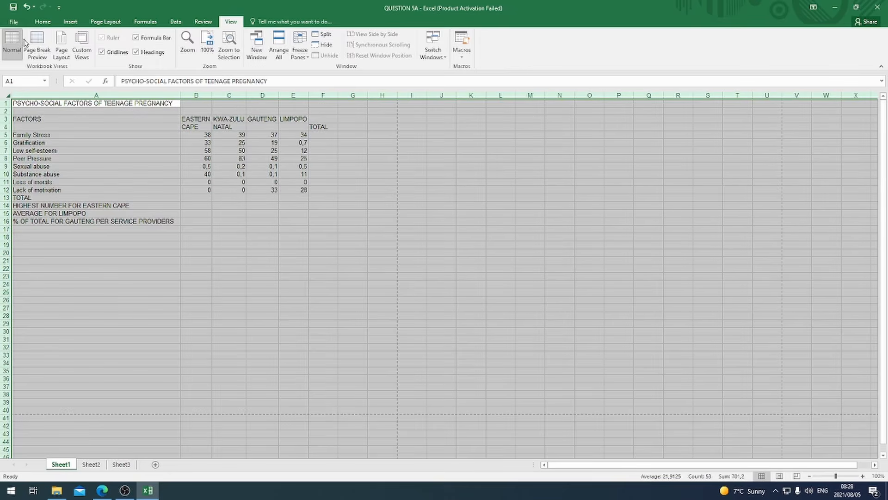
pyautogui.click(42, 22)
pyautogui.click(123, 38)
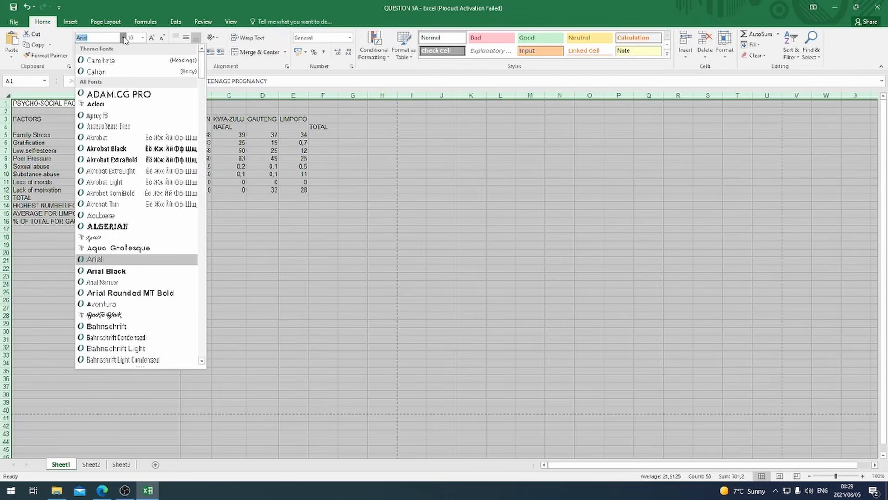
pyautogui.write('Comic Sans MS')
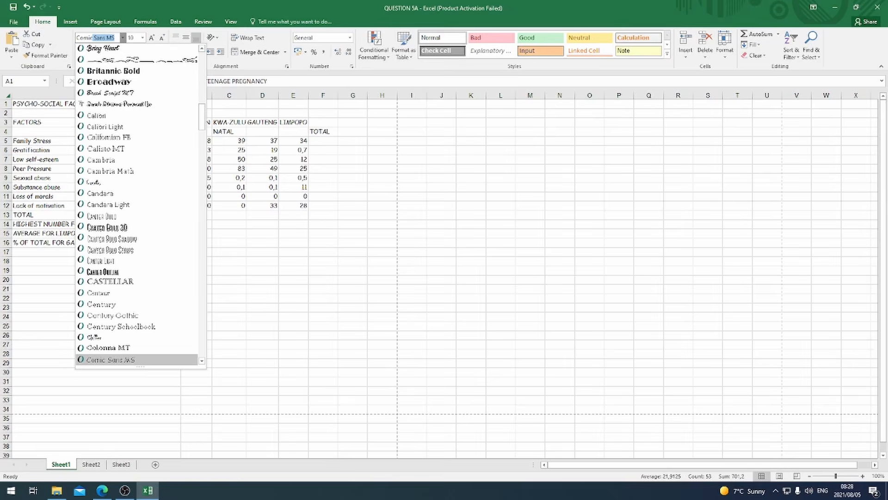
pyautogui.click(129, 359)
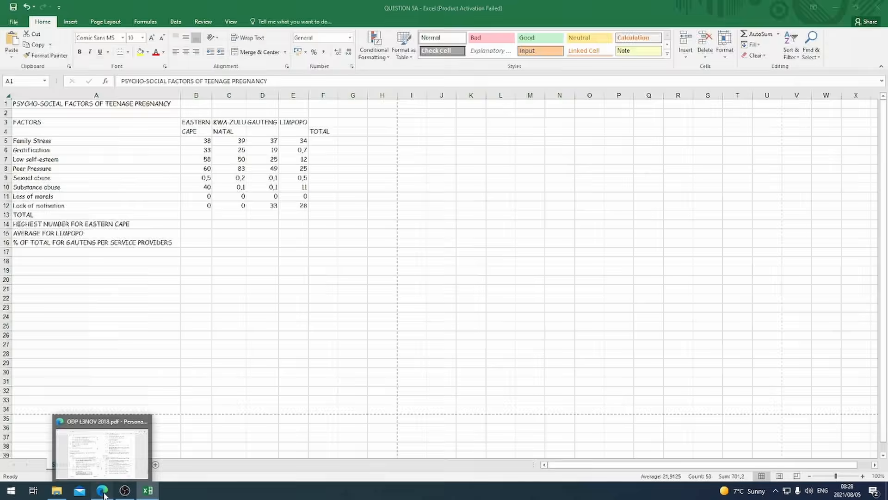
# Check the required font size in the exam PDF, and set the entire Excel worksheet to 12 pt.
pyautogui.click(104, 493)
pyautogui.moveTo(146, 492)
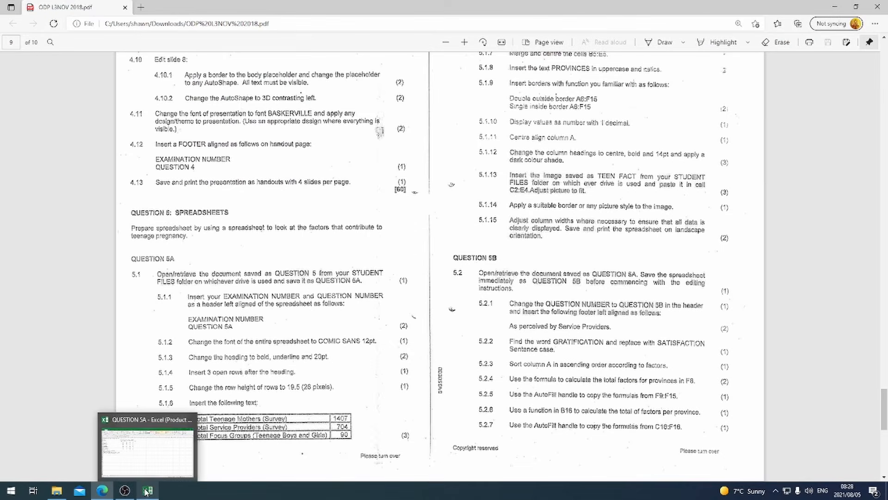
pyautogui.click(143, 440)
pyautogui.click(143, 38)
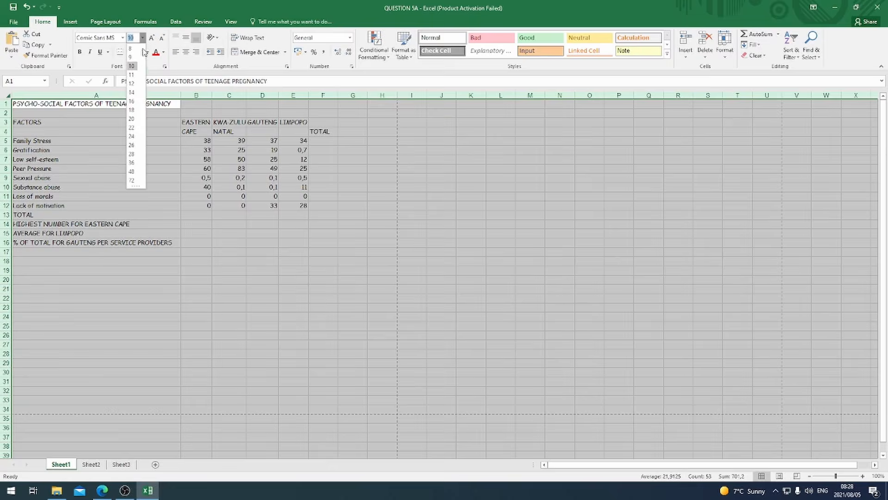
pyautogui.click(134, 84)
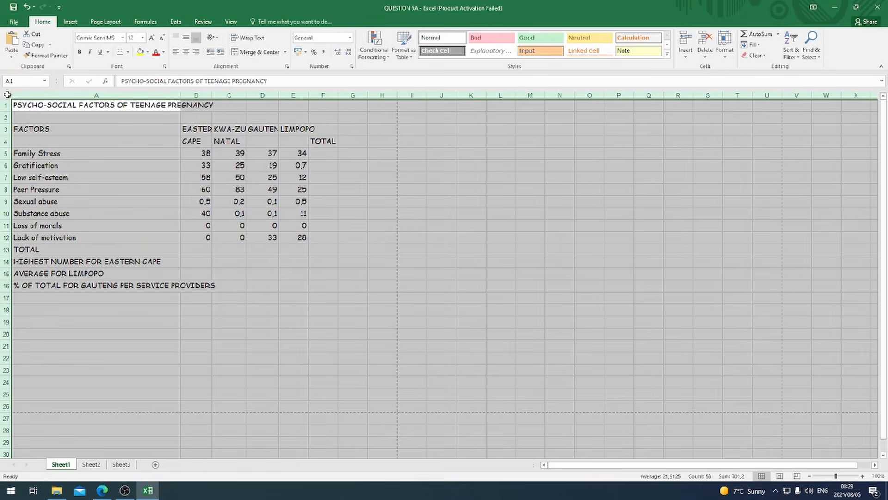
pyautogui.click(266, 259)
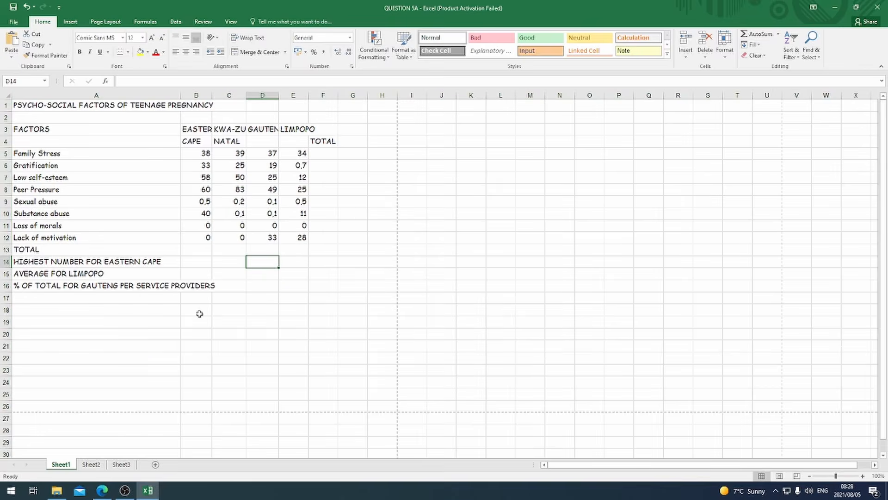
# Check task 5.1.3 in the exam PDF, and make the heading in cell A1 of the Excel worksheet bold, underlined and 20 pt.
pyautogui.click(108, 493)
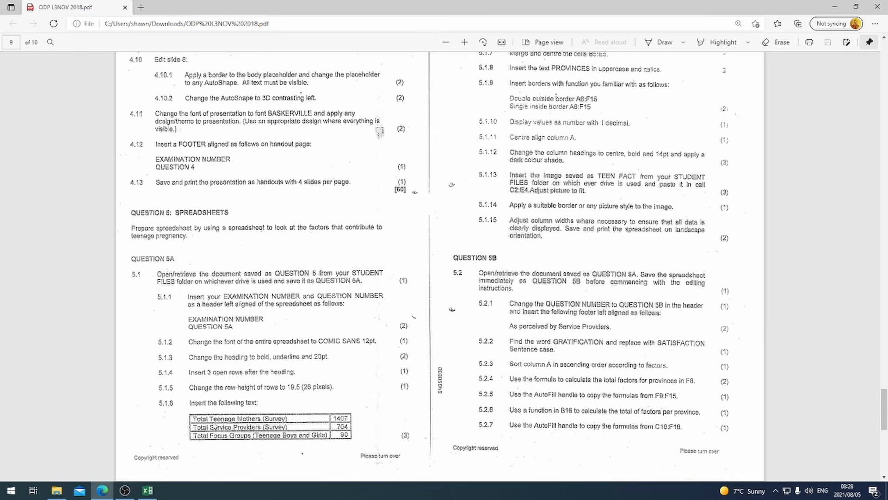
pyautogui.click(147, 491)
pyautogui.click(111, 105)
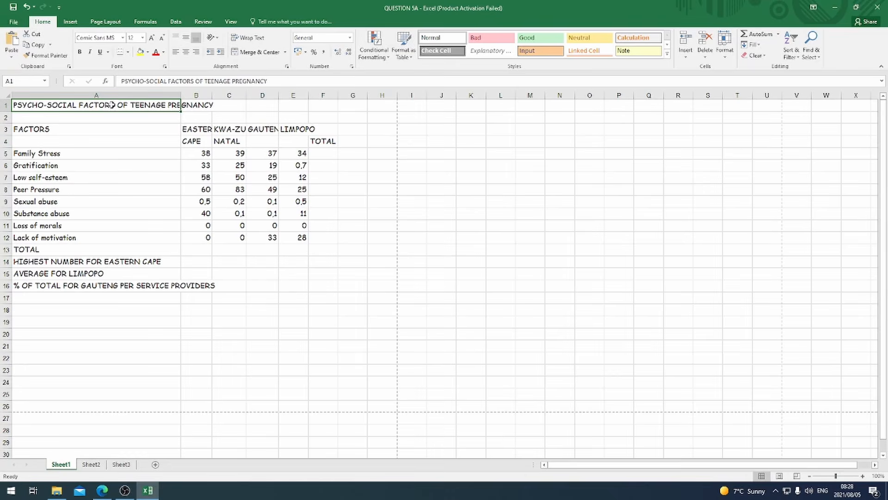
pyautogui.click(79, 51)
pyautogui.click(99, 52)
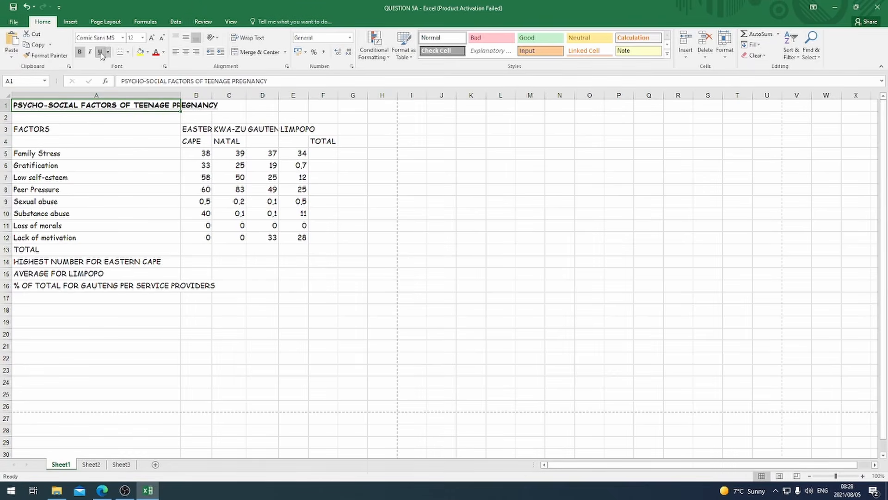
pyautogui.click(143, 38)
pyautogui.click(140, 120)
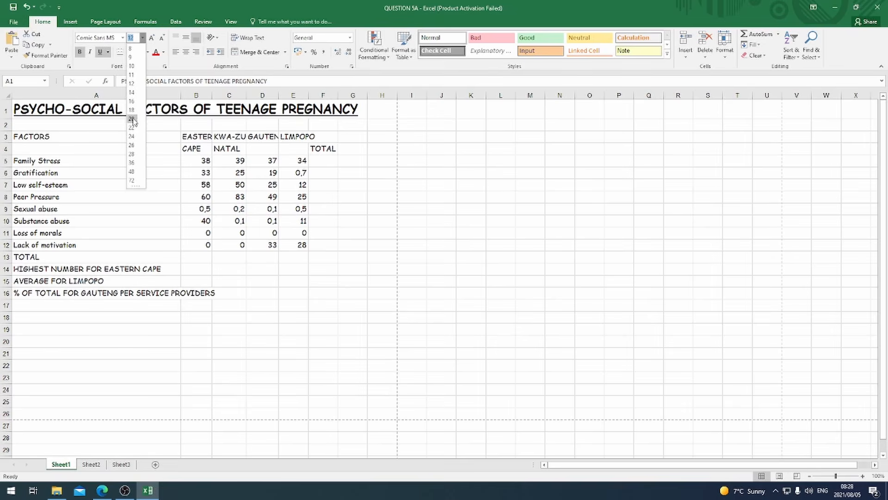
pyautogui.click(159, 365)
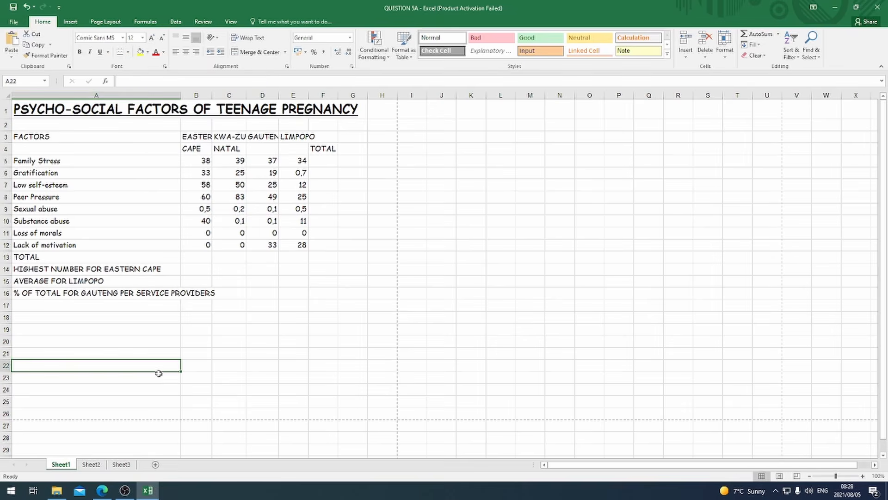
# Check task 5.1.4 in the exam PDF, and insert three blank rows above the FACTORS row in the Excel worksheet.
pyautogui.click(102, 490)
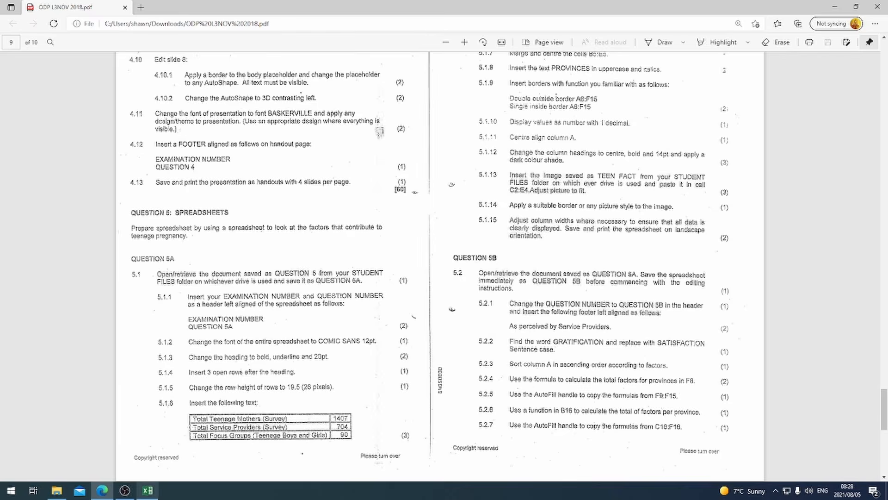
pyautogui.click(148, 491)
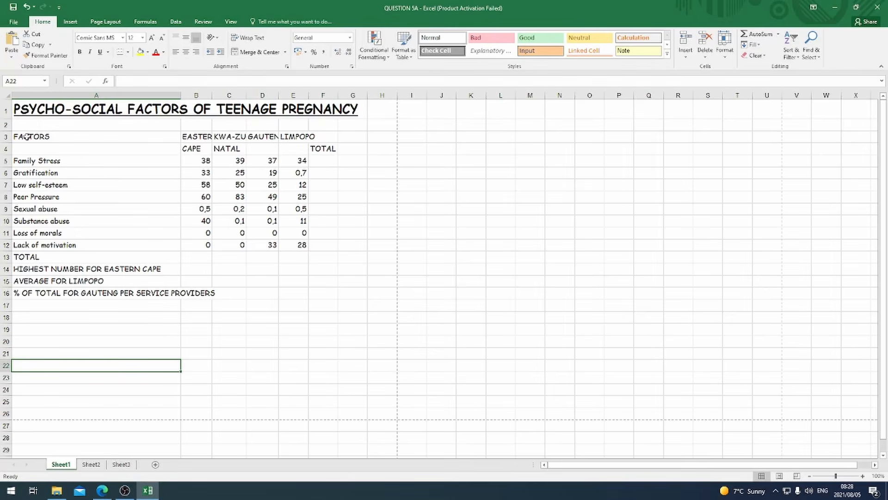
pyautogui.click(7, 124)
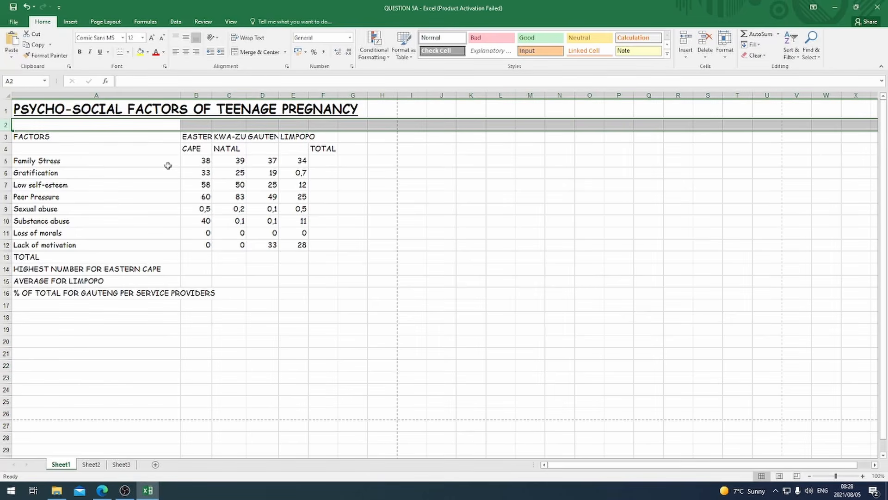
pyautogui.click(7, 137)
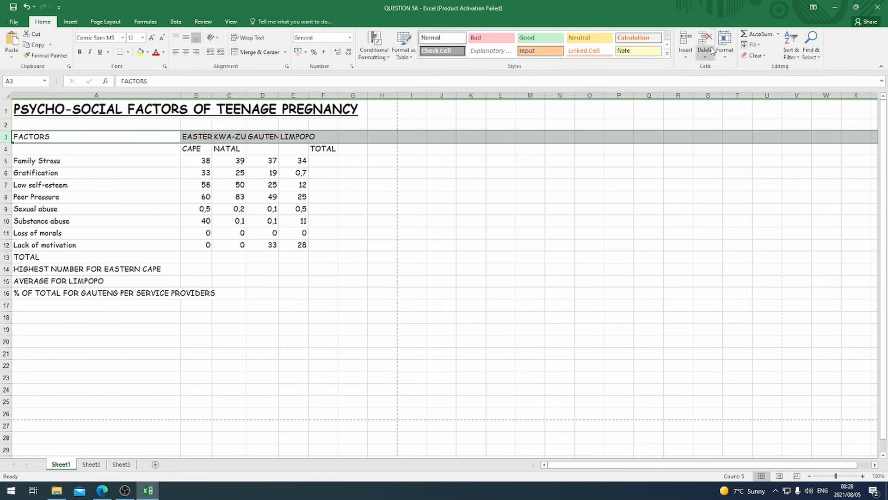
pyautogui.click(75, 23)
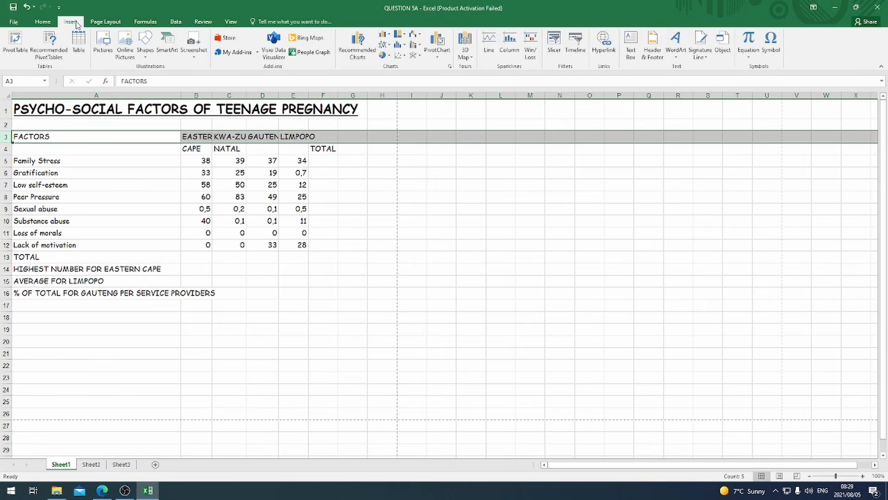
pyautogui.click(44, 23)
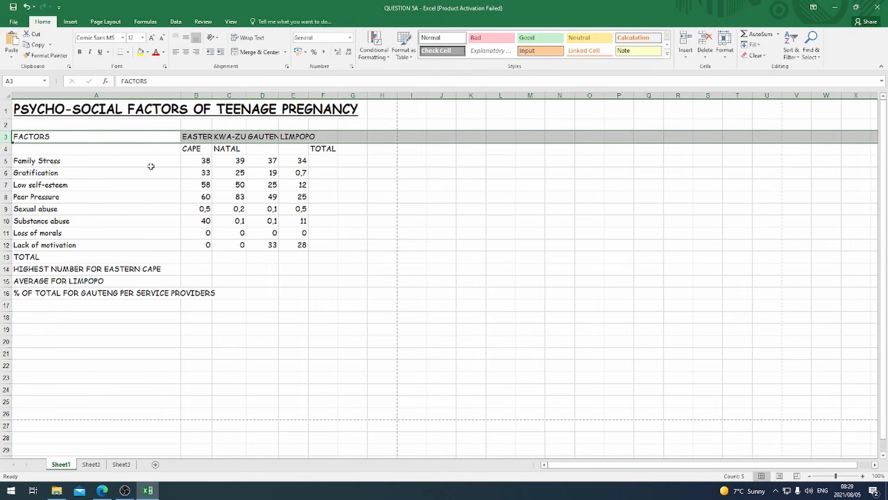
pyautogui.click(687, 42)
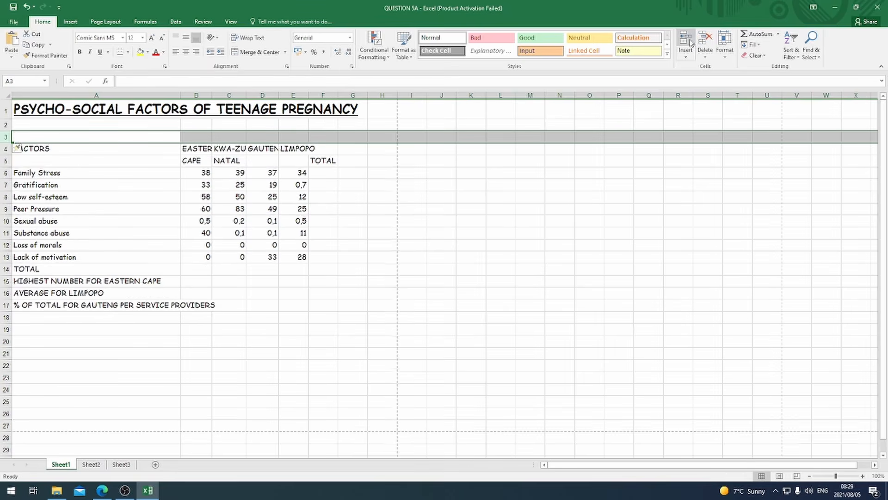
pyautogui.click(688, 42)
pyautogui.click(688, 42)
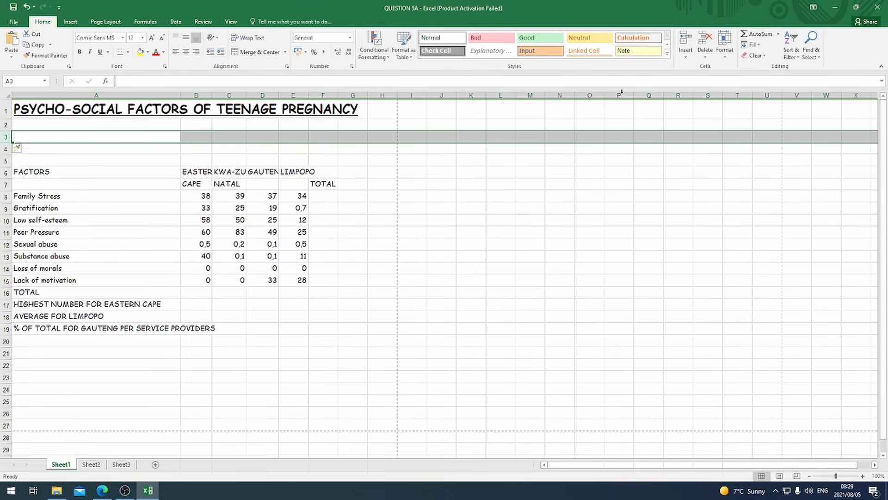
pyautogui.click(105, 258)
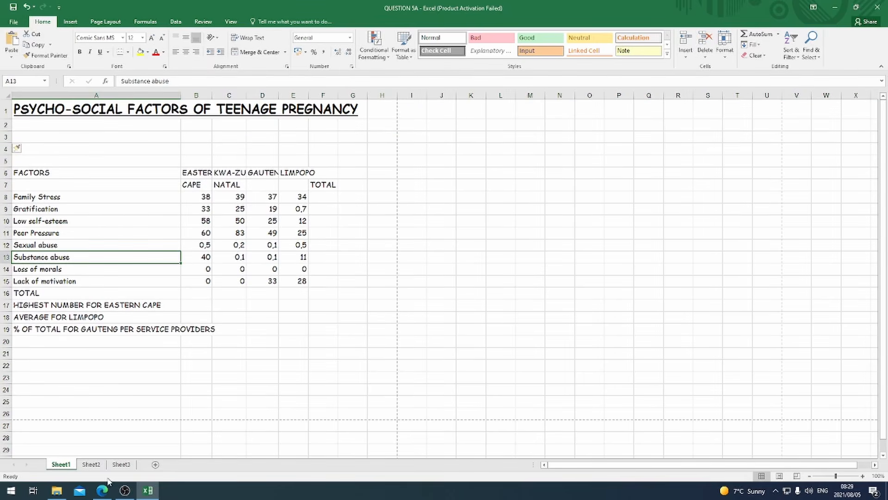
# Read tasks 5.1.5 and 5.1.6 about row height and the survey text in the exam PDF, and return to the Excel worksheet.
pyautogui.click(102, 490)
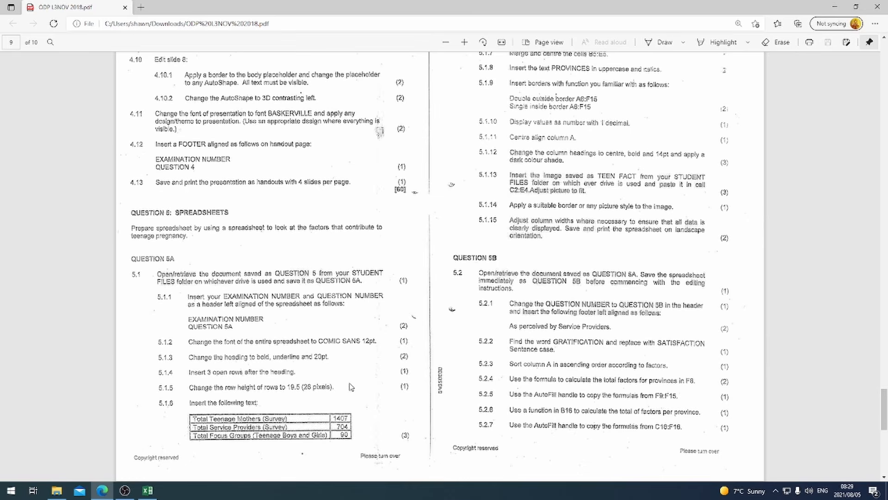
pyautogui.scroll(-2, 327, 385)
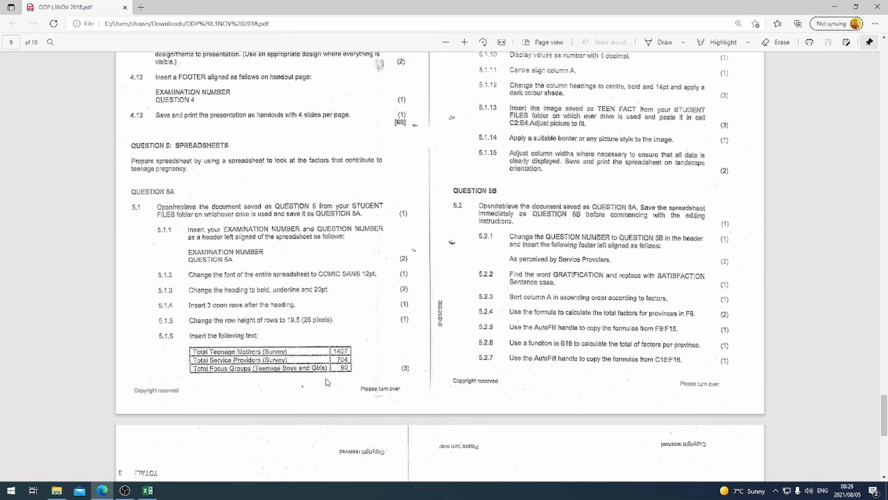
pyautogui.scroll(2, 326, 385)
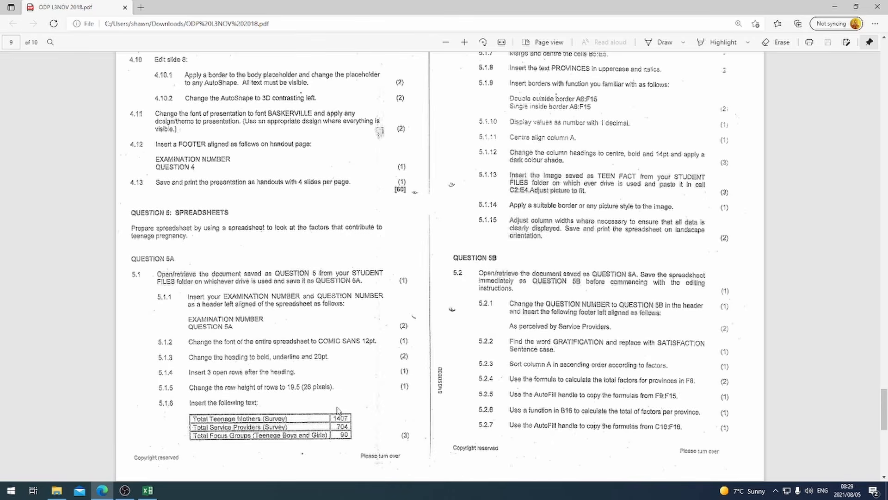
pyautogui.scroll(4, 322, 383)
pyautogui.scroll(-4, 323, 383)
pyautogui.scroll(2, 323, 383)
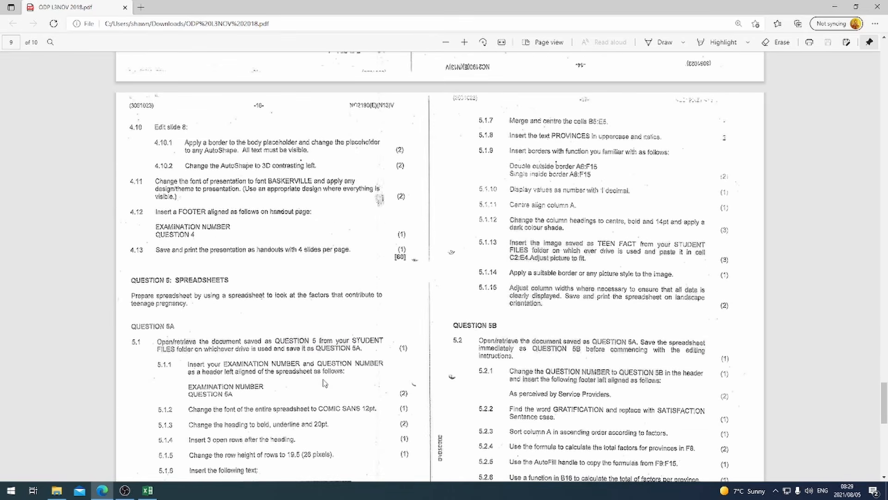
pyautogui.scroll(-4, 322, 383)
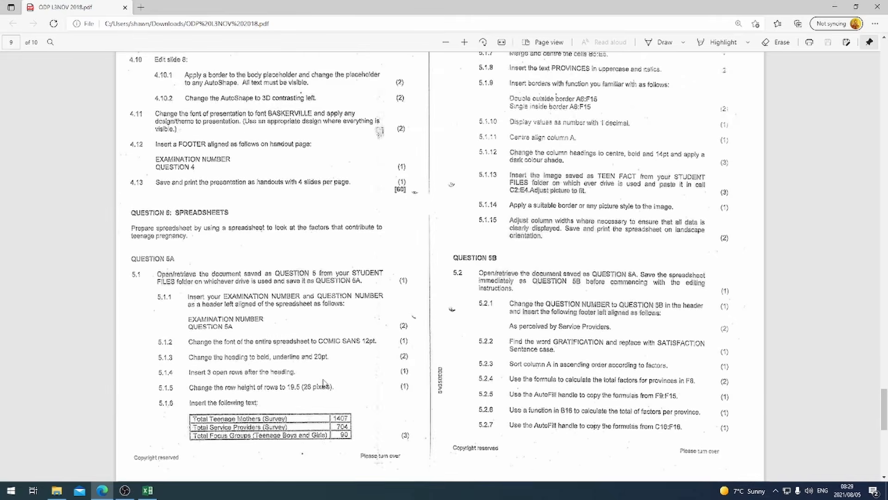
pyautogui.click(147, 489)
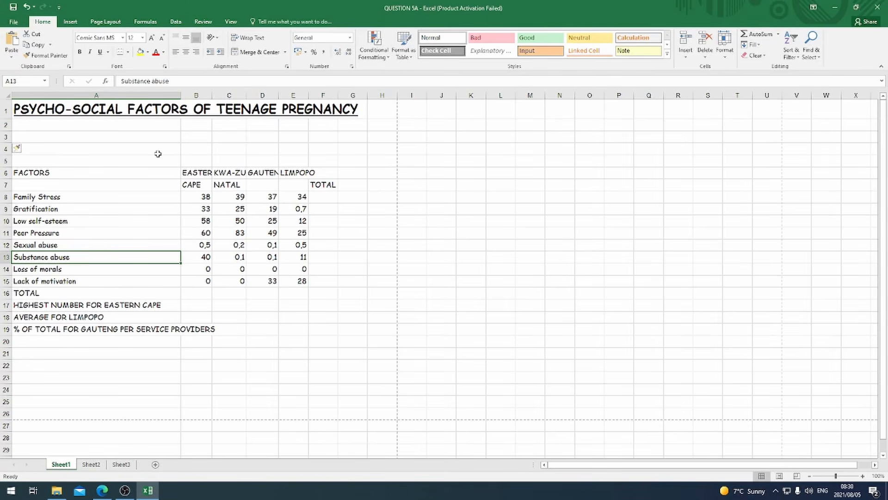
pyautogui.click(100, 491)
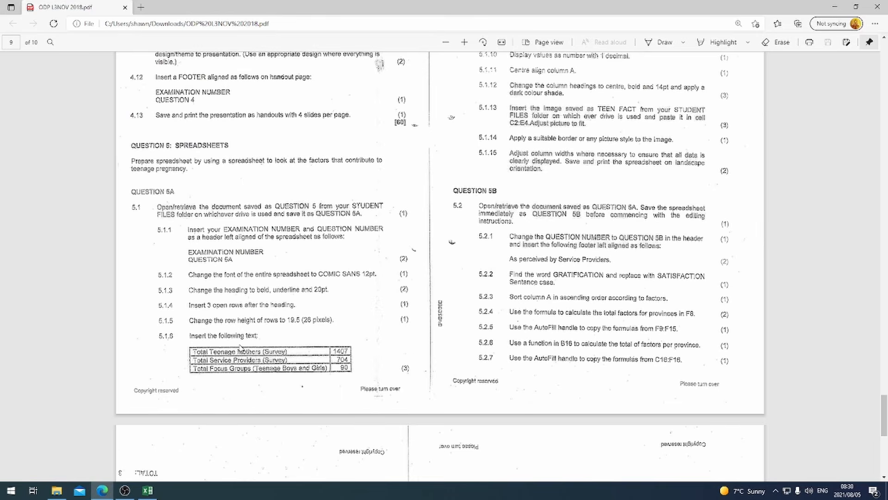
pyautogui.click(147, 490)
# Enter the three survey totals in A3:B5: Total Teenage Mothers (Survey) 1407, Total Service Providers (Survey) 704, Total Focus Groups (Teenage Boys and Girls) 90.
pyautogui.click(40, 137)
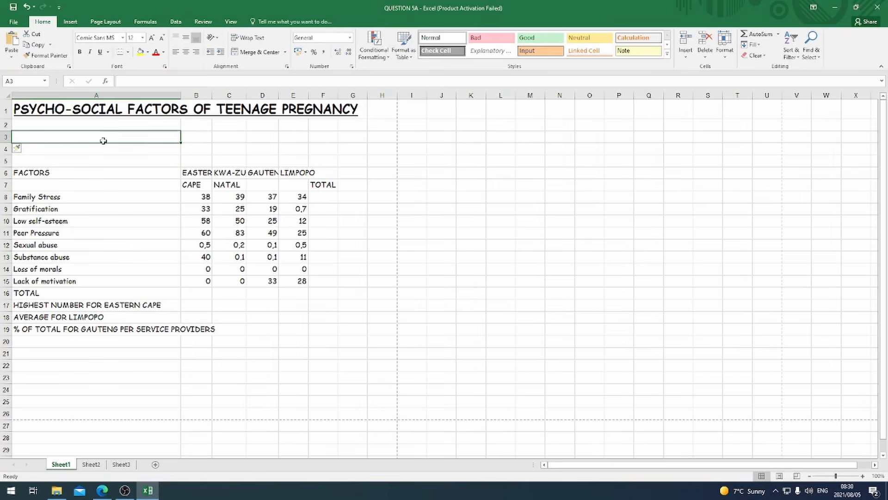
pyautogui.write('To')
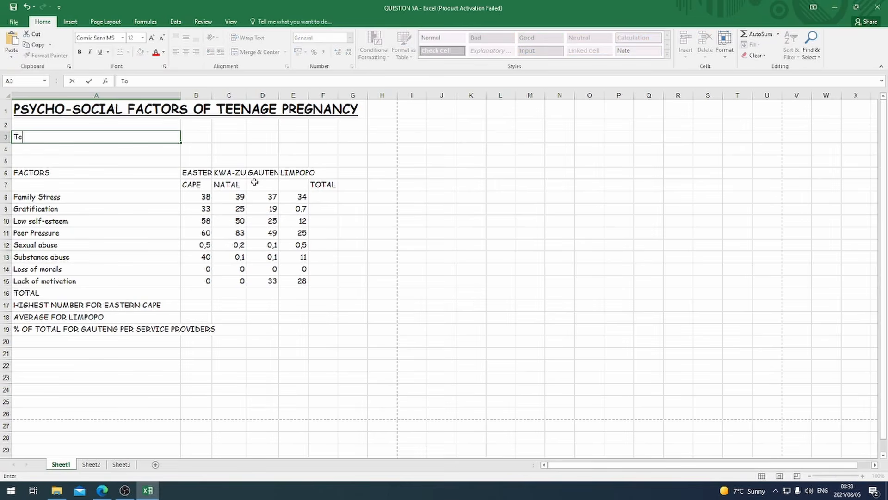
pyautogui.write('tal')
pyautogui.click(102, 490)
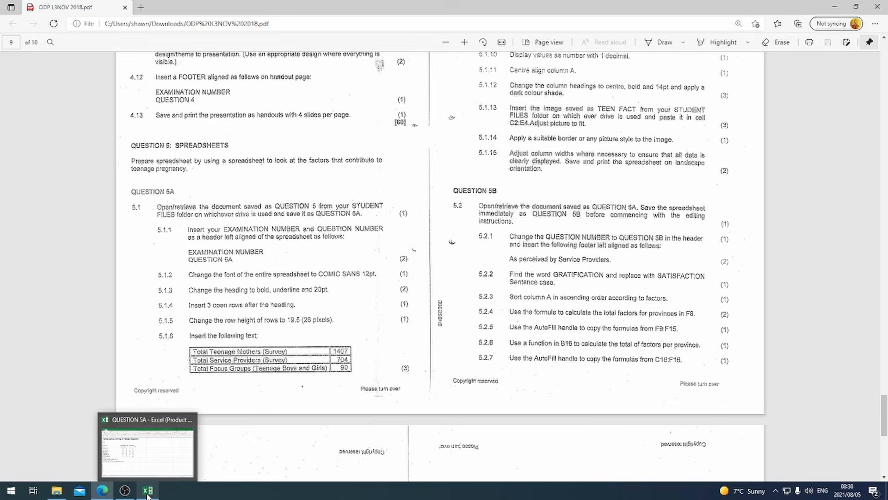
pyautogui.click(148, 491)
pyautogui.write('Teenage M')
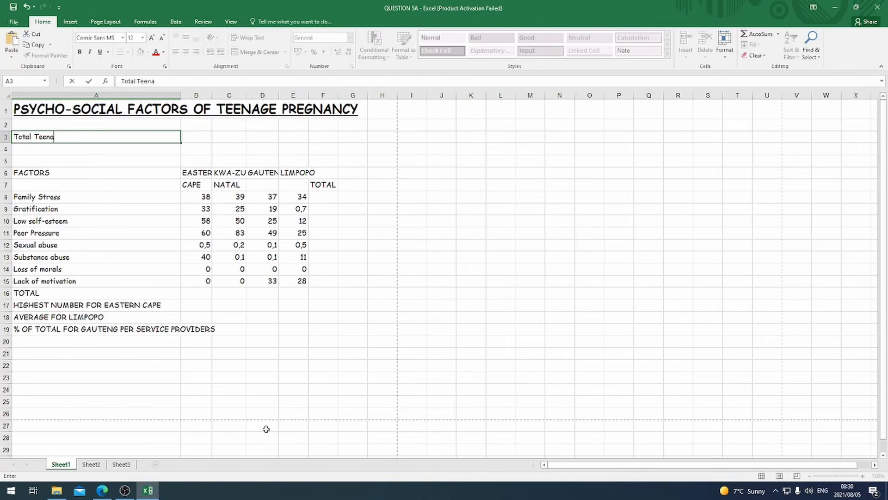
pyautogui.write('others')
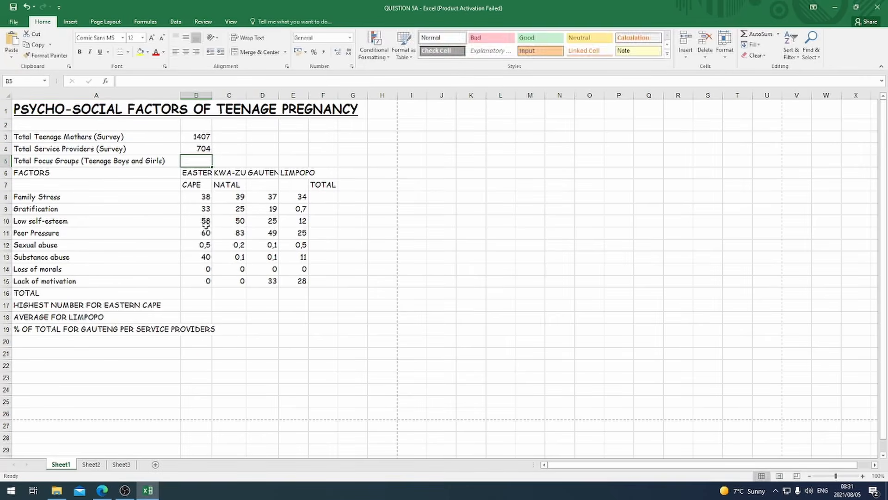
pyautogui.write('90')
pyautogui.press('Return')
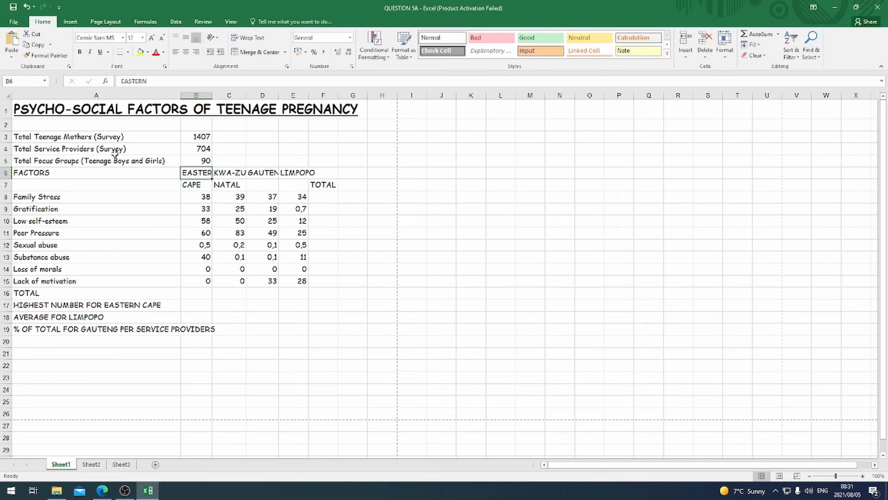
# Check the row height required by task 5.1.5 in the exam PDF, and adjust the height of row 3 in the Excel worksheet.
pyautogui.moveTo(6, 137); pyautogui.dragTo(7, 159)
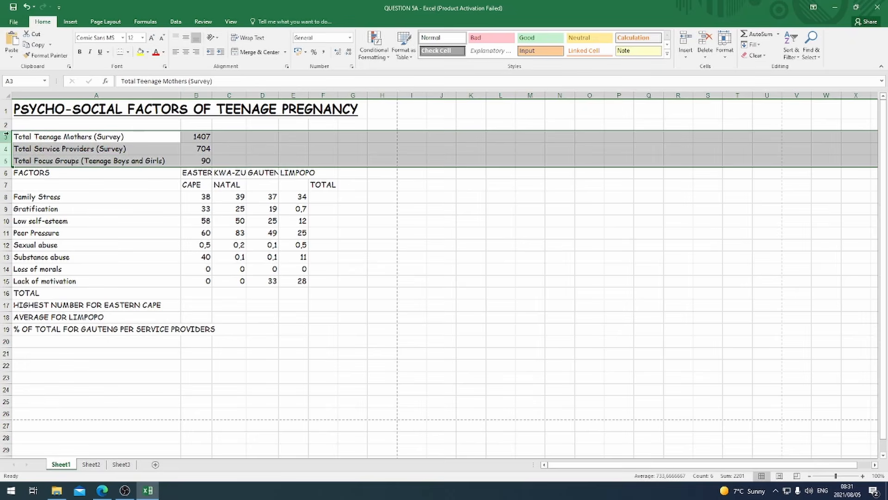
pyautogui.moveTo(7, 131); pyautogui.dragTo(8, 141)
pyautogui.click(38, 196)
pyautogui.click(4, 135)
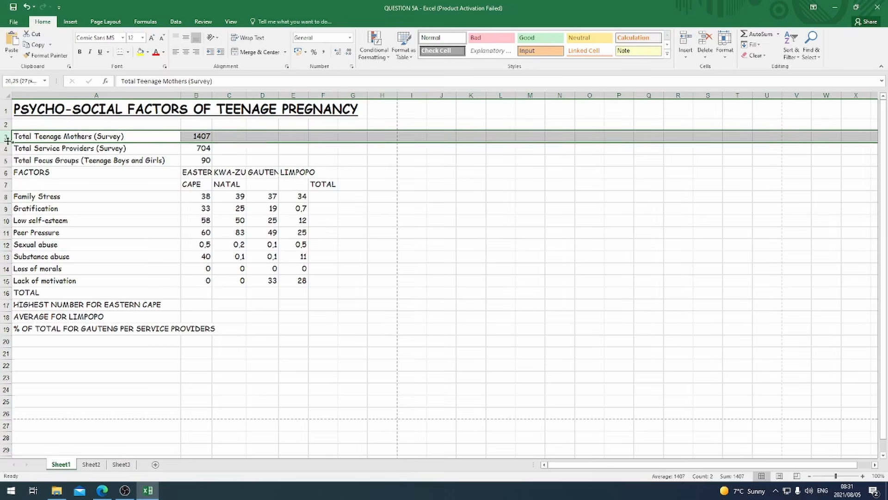
pyautogui.click(102, 490)
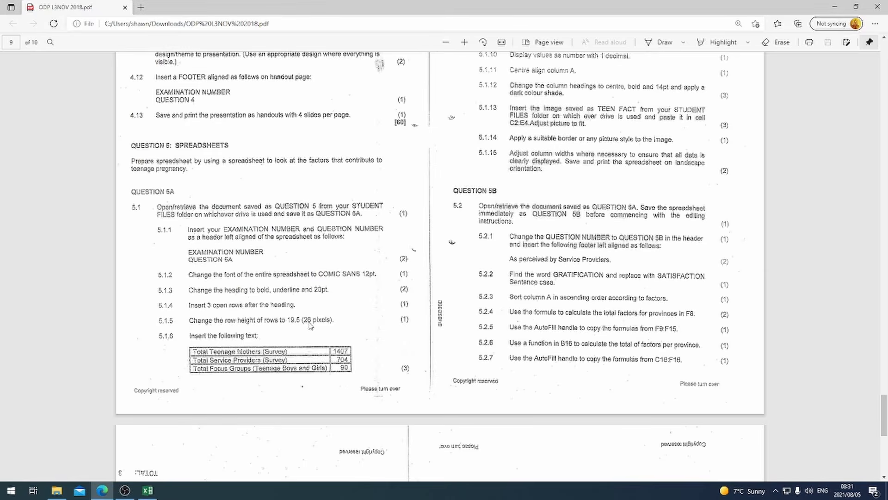
pyautogui.click(148, 490)
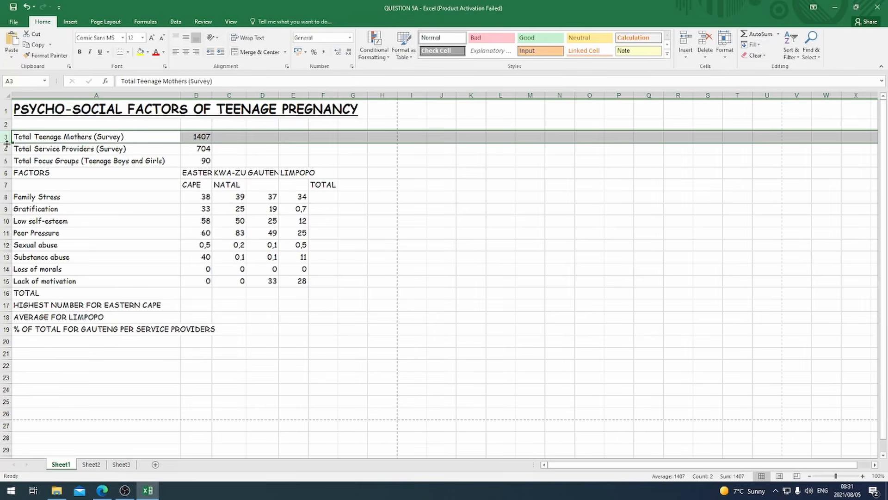
pyautogui.moveTo(6, 143); pyautogui.dragTo(9, 155)
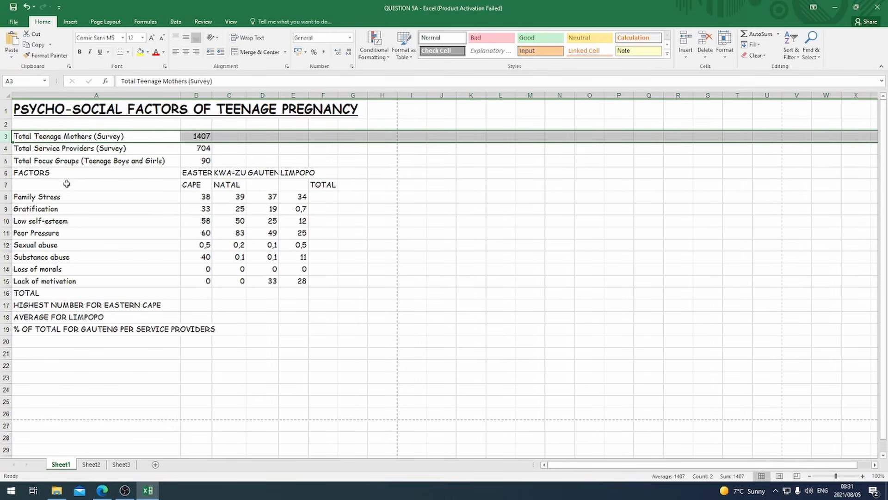
pyautogui.click(130, 197)
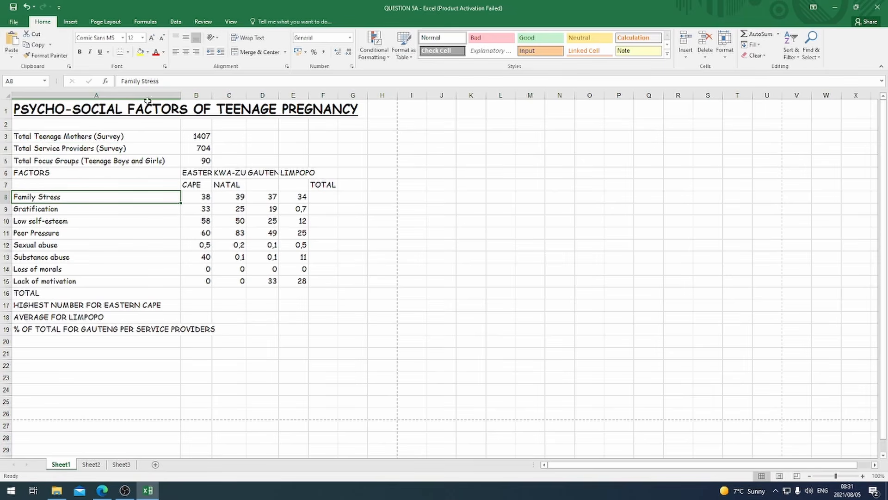
pyautogui.click(7, 124)
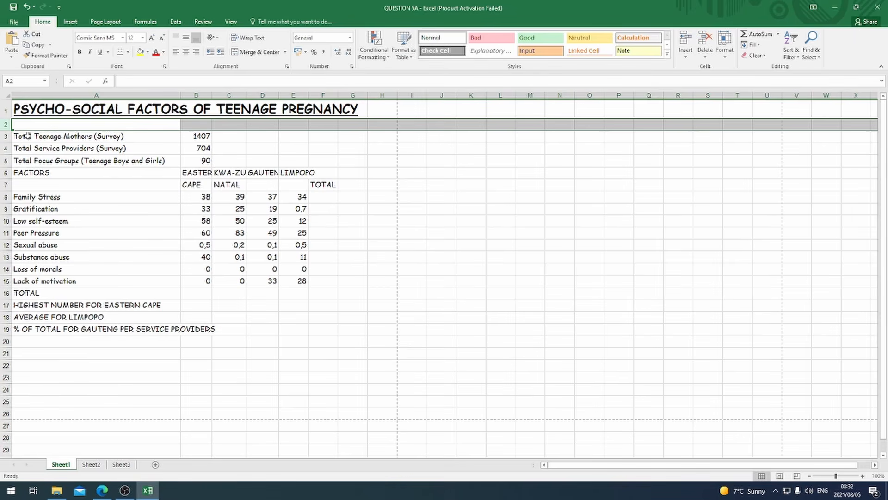
pyautogui.click(6, 136)
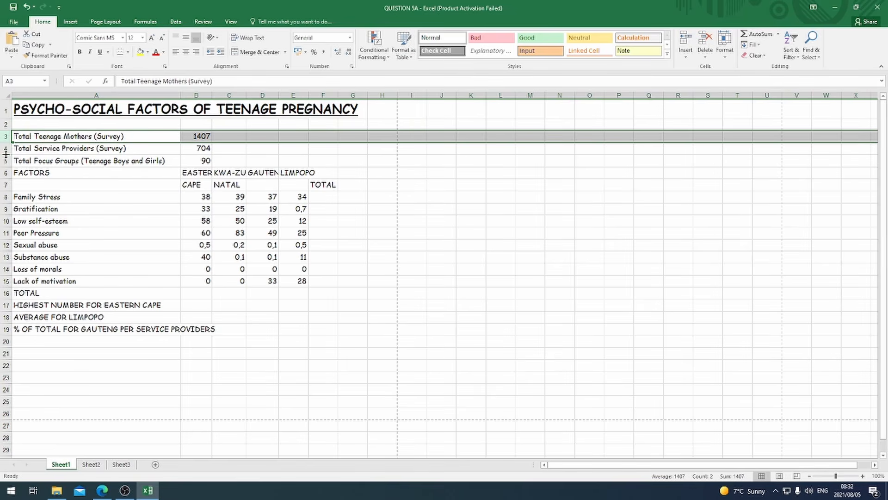
pyautogui.click(137, 211)
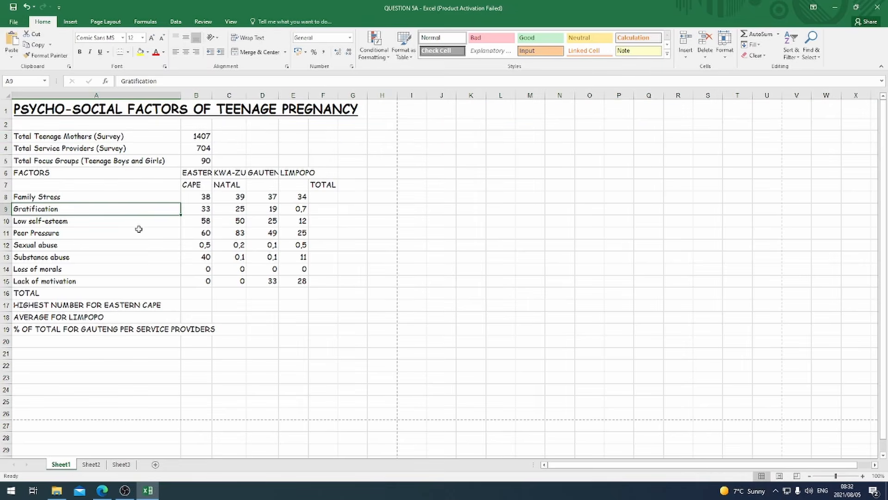
# Read task 5.1.7 in the exam PDF, and merge and centre cells B5:E5 in the Excel worksheet.
pyautogui.click(102, 490)
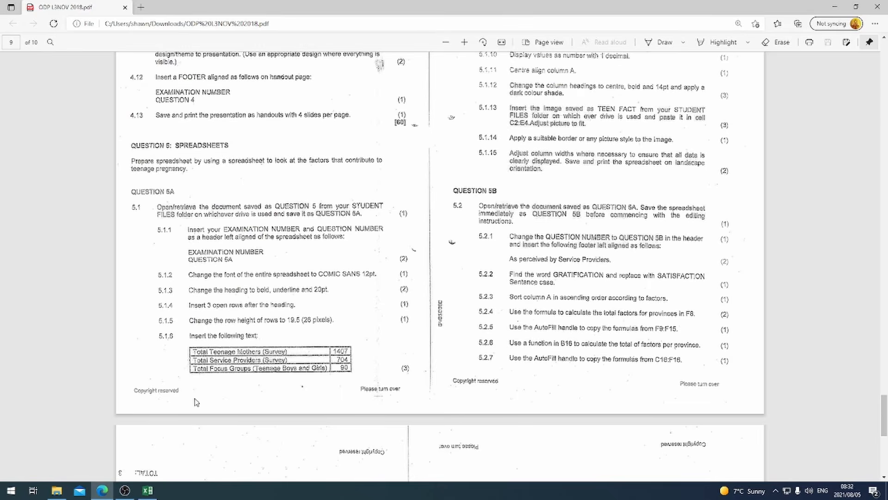
pyautogui.scroll(5, 378, 259)
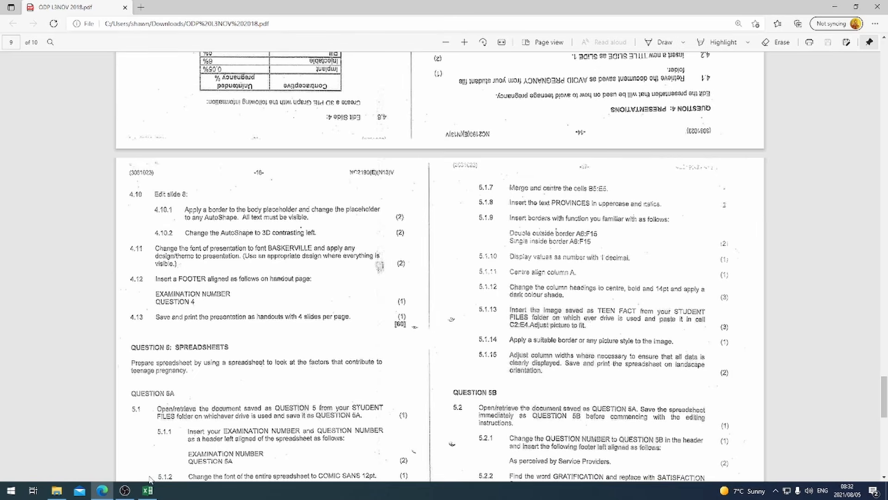
pyautogui.click(148, 490)
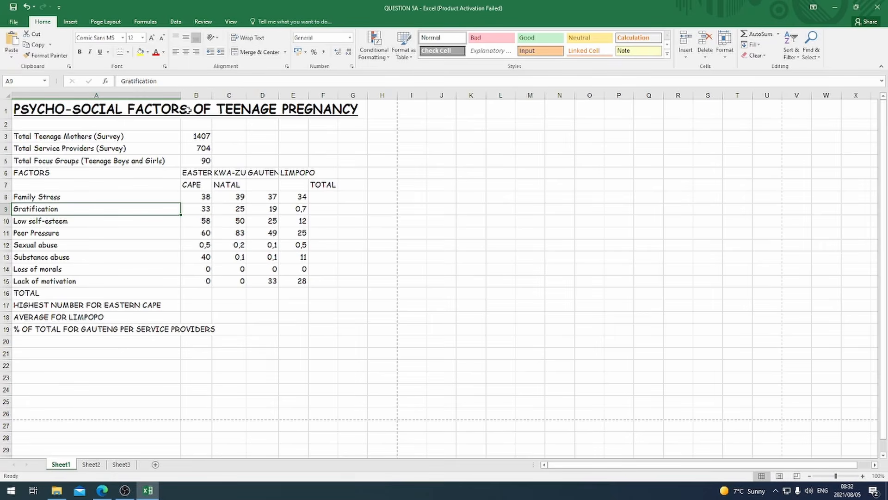
pyautogui.click(188, 159)
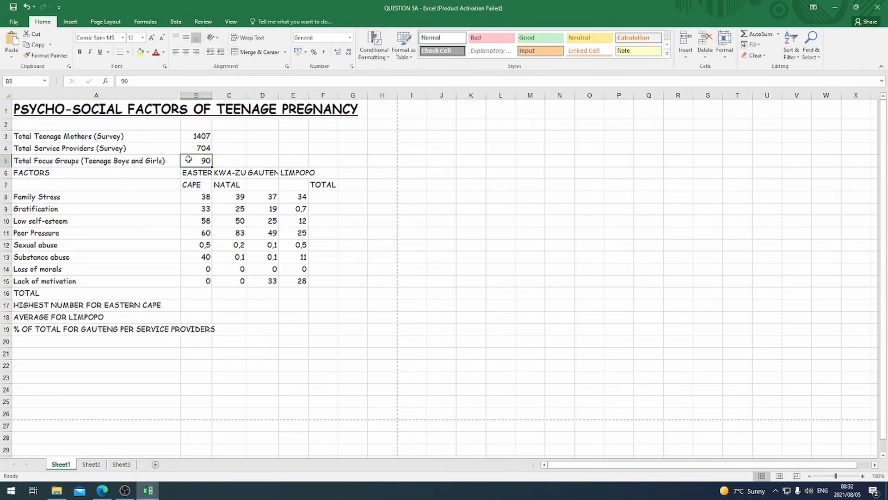
pyautogui.moveTo(188, 159); pyautogui.dragTo(291, 159)
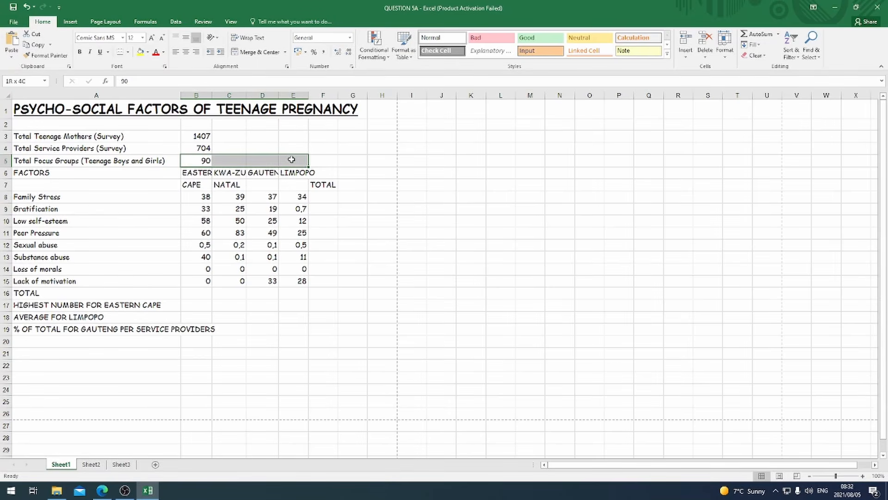
pyautogui.click(258, 52)
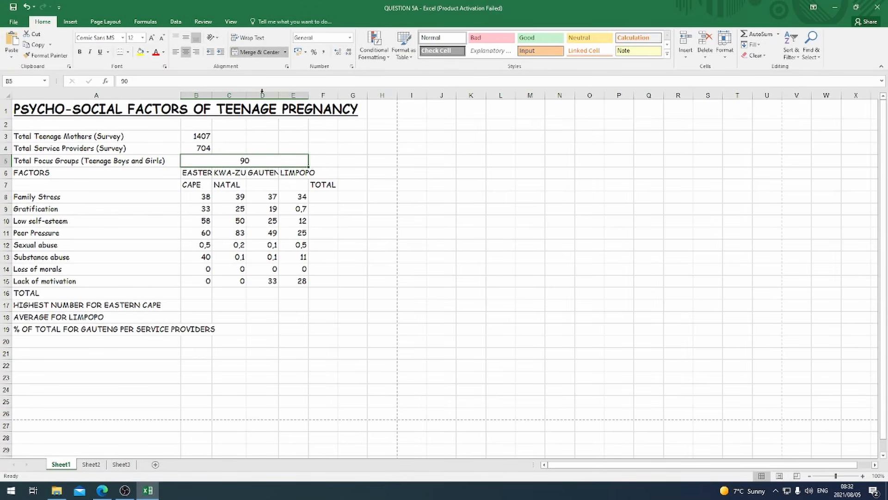
# Recheck task 5.1.7 in the exam PDF, and undo the merge of cells B5:E5 in the Excel worksheet.
pyautogui.click(106, 492)
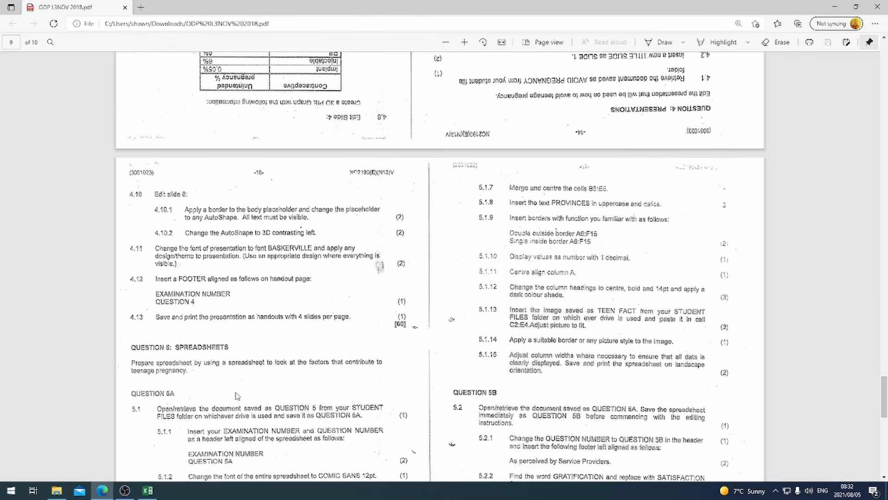
pyautogui.click(147, 492)
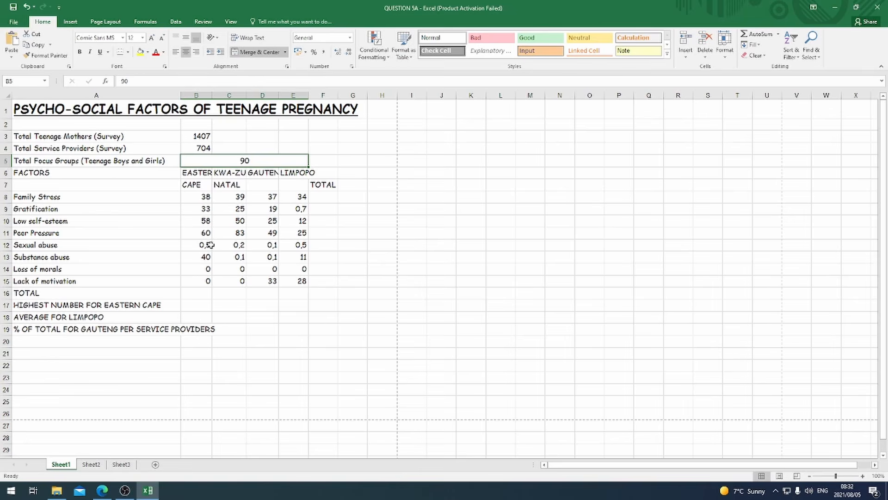
pyautogui.hotkey('ctrl', 'z')
pyautogui.click(271, 314)
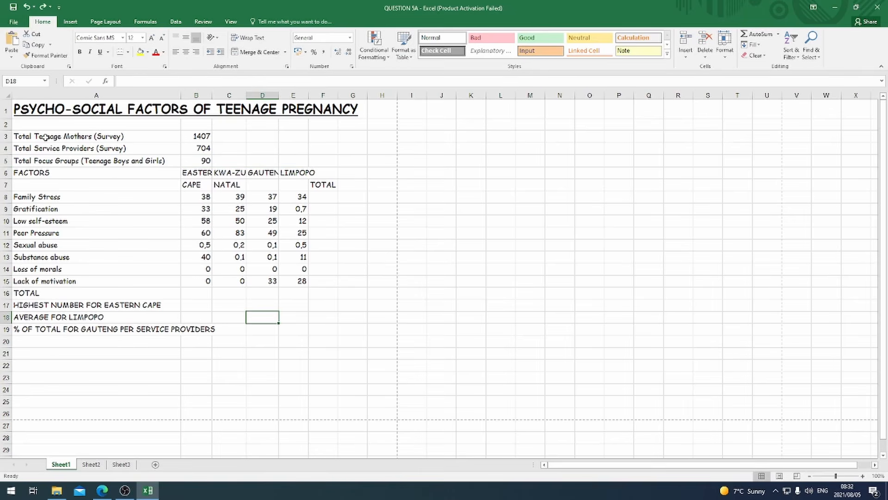
# Move the survey totals block from A3:B5 up one row so that it starts in cell A2.
pyautogui.moveTo(45, 137); pyautogui.dragTo(194, 160)
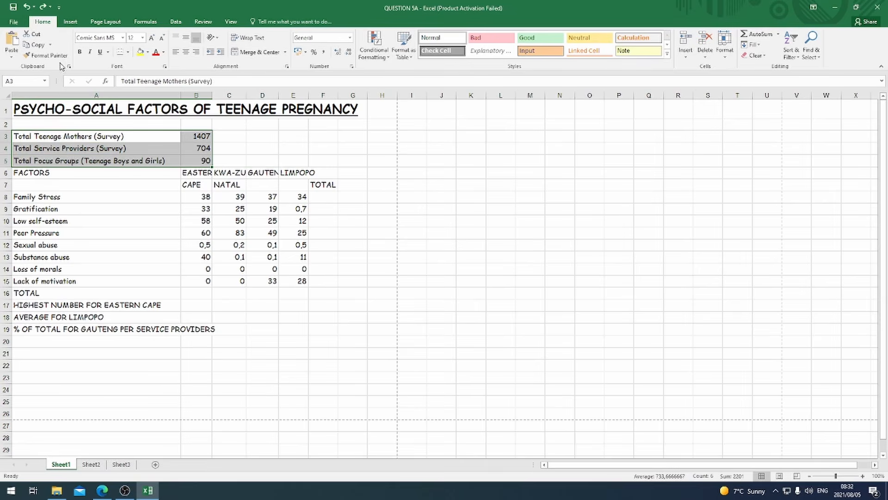
pyautogui.click(36, 33)
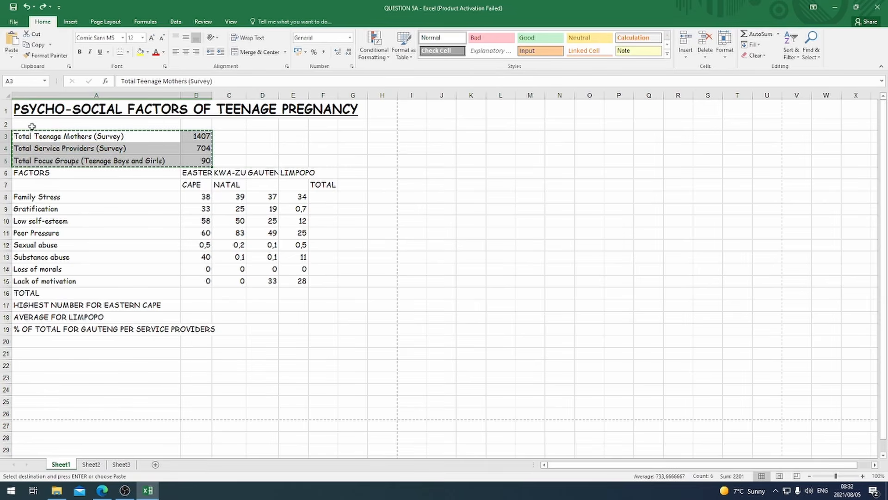
pyautogui.click(34, 125)
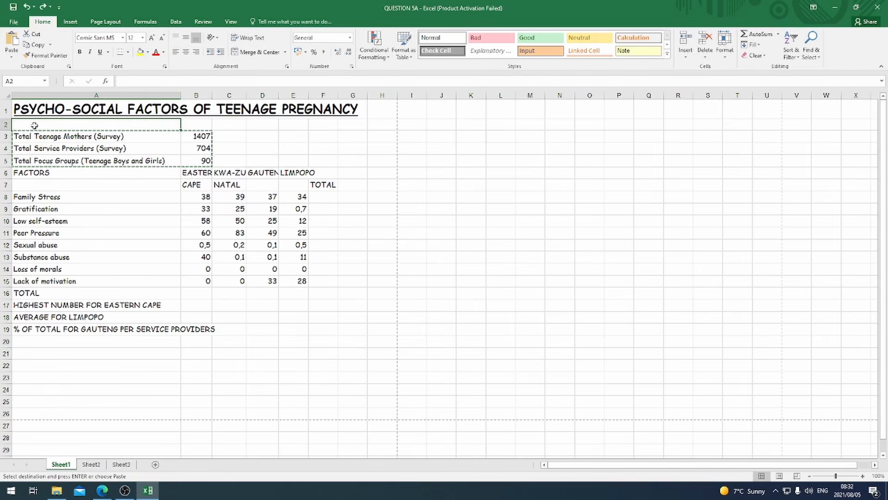
pyautogui.click(12, 44)
pyautogui.click(100, 199)
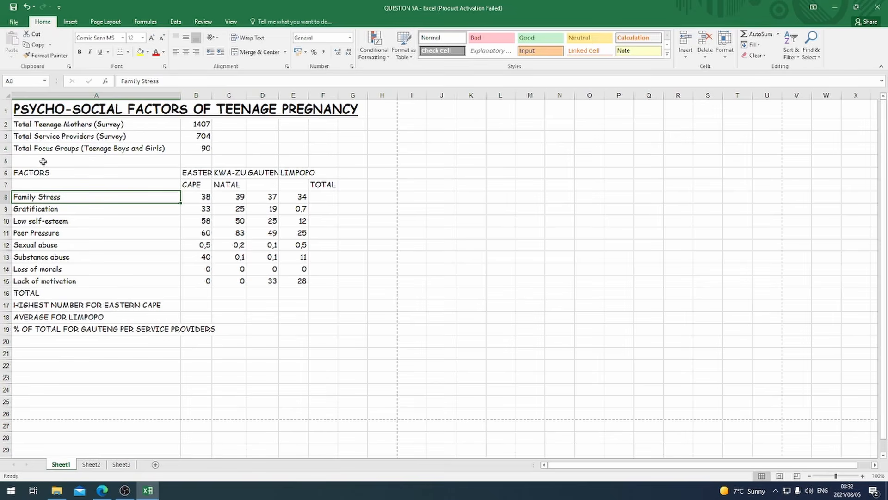
# Merge and centre the empty cells B5:E5 above the province headings.
pyautogui.moveTo(204, 160); pyautogui.dragTo(296, 160)
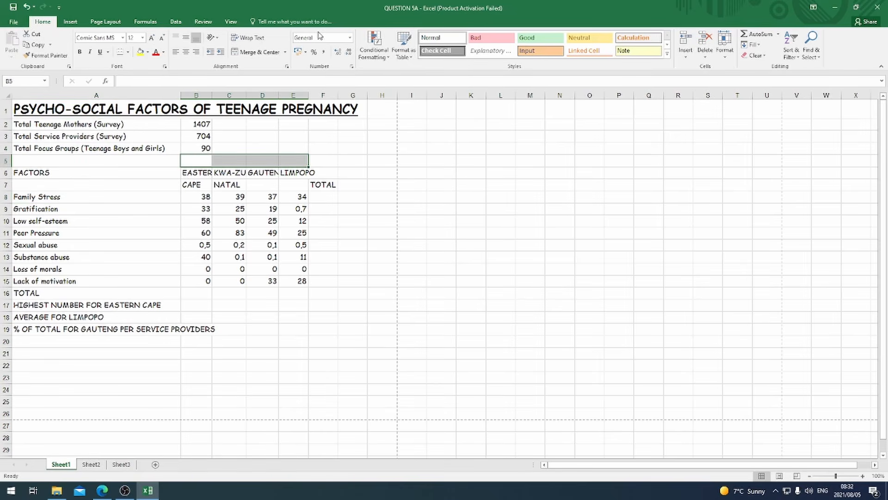
pyautogui.click(256, 51)
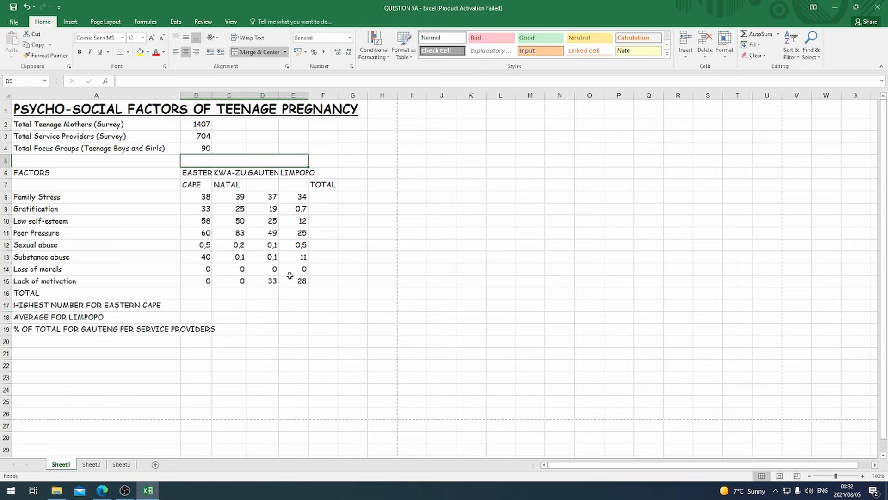
pyautogui.click(293, 306)
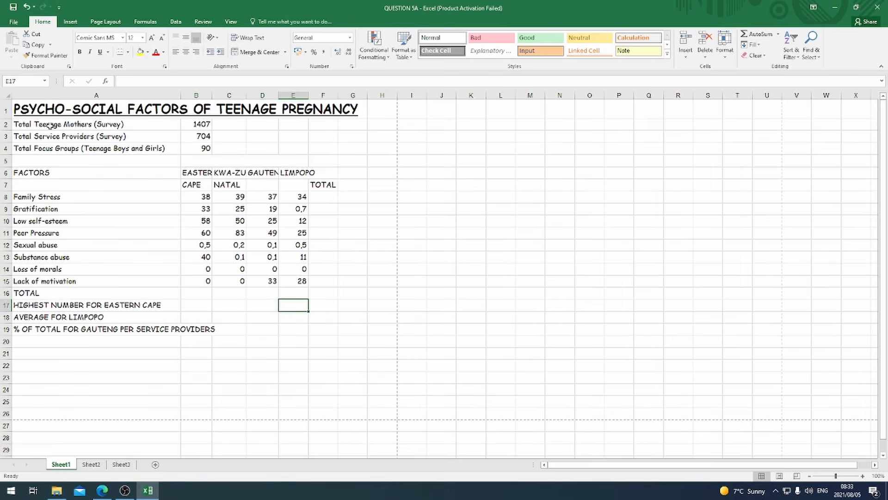
# Check task 5.1.8 in the exam PDF, and enter PROVINCES in italics in the merged cell B5:E5 of the Excel worksheet.
pyautogui.click(103, 123)
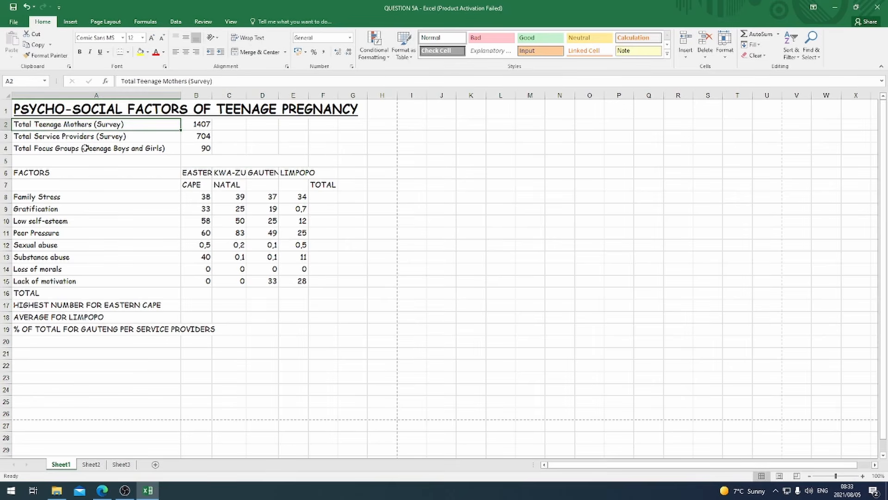
pyautogui.click(86, 136)
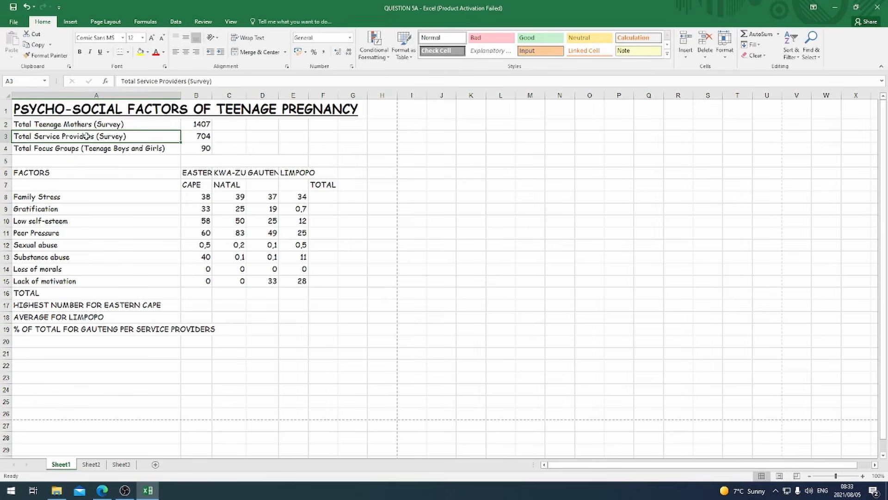
pyautogui.click(189, 163)
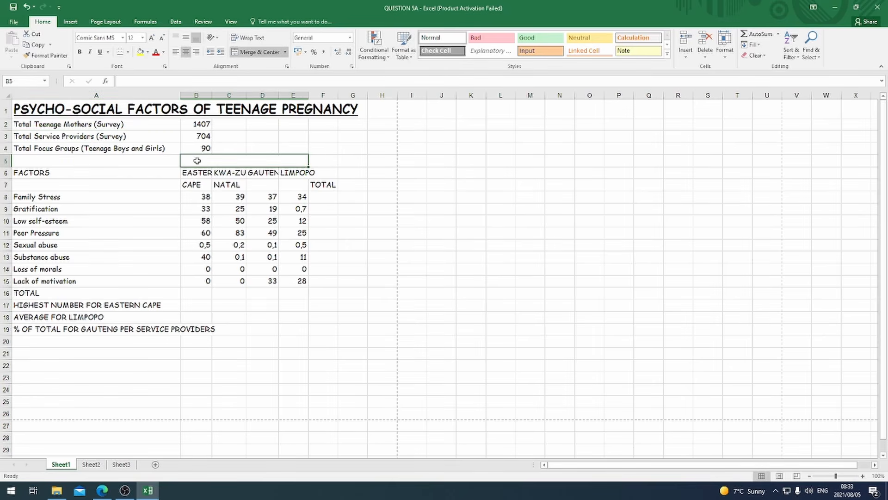
pyautogui.click(99, 493)
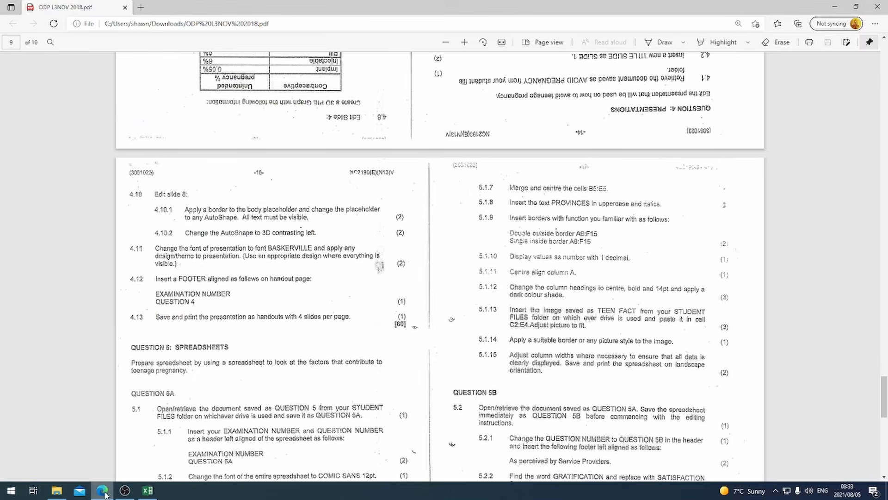
pyautogui.click(148, 491)
pyautogui.write('PR')
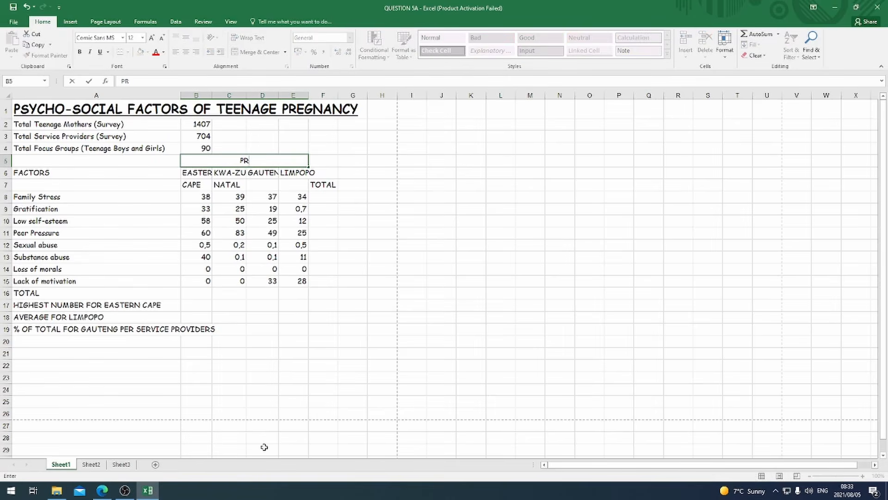
pyautogui.write('OVINCES')
pyautogui.doubleClick(254, 161)
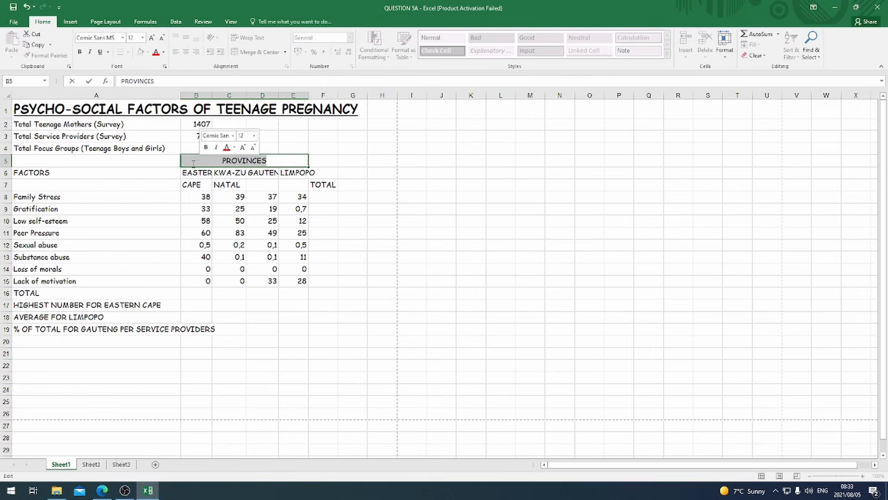
pyautogui.click(90, 52)
pyautogui.click(273, 233)
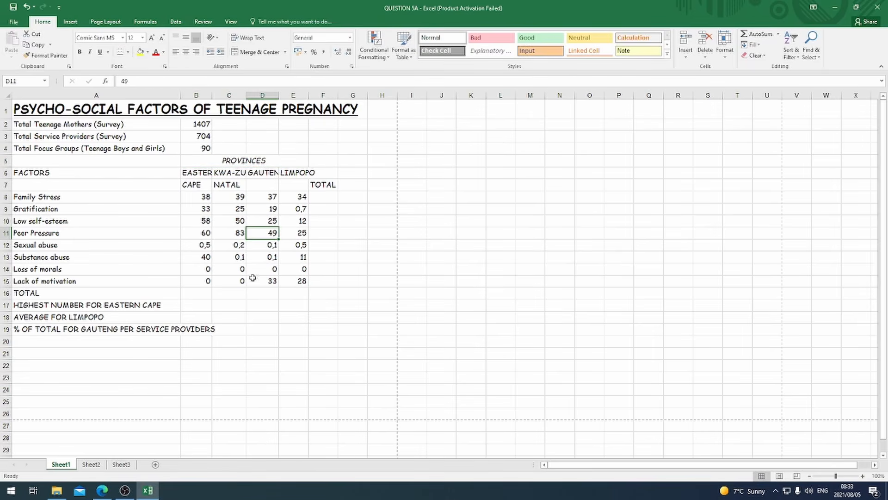
# Read the border requirements of task 5.1.9 in the exam PDF and compare them with the factors table in Excel.
pyautogui.click(107, 494)
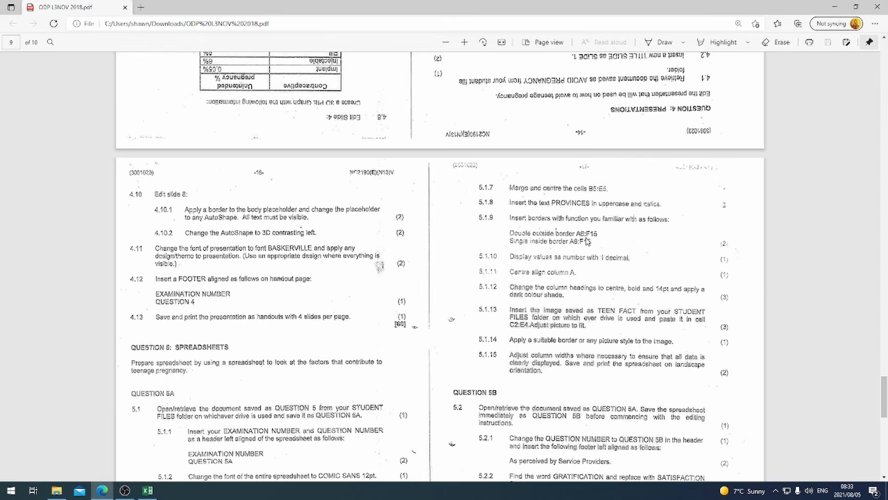
pyautogui.click(148, 491)
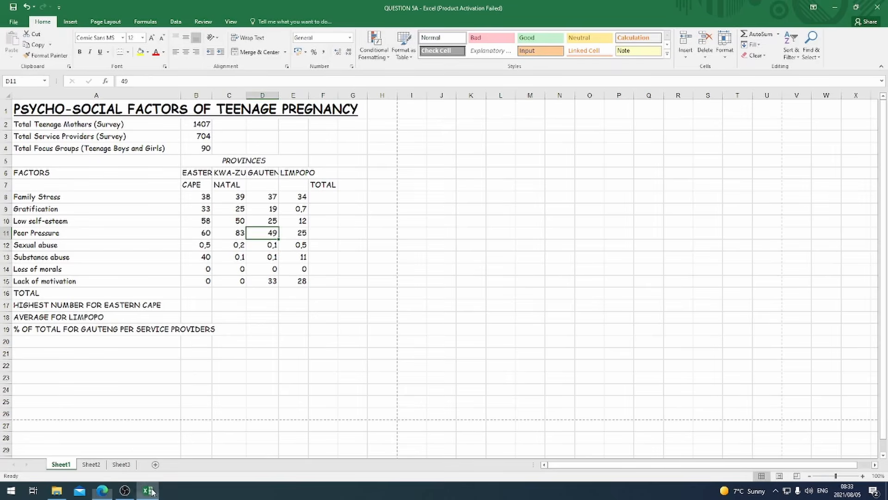
pyautogui.click(132, 246)
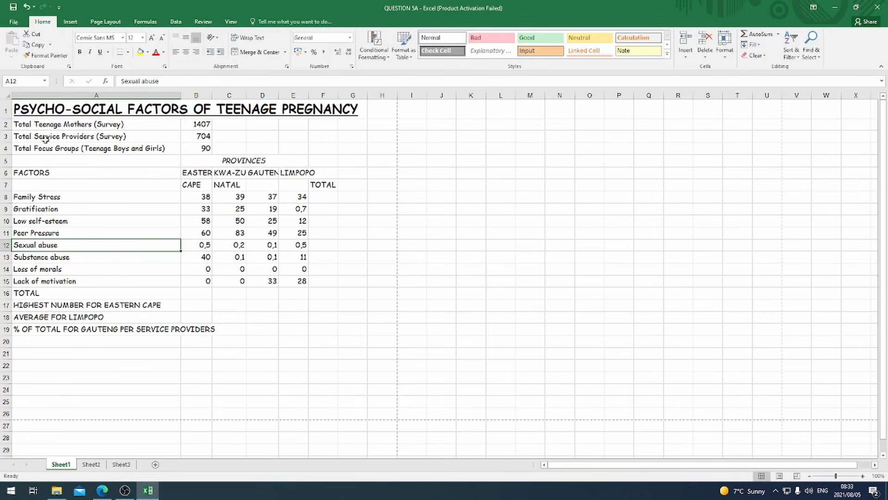
pyautogui.click(41, 173)
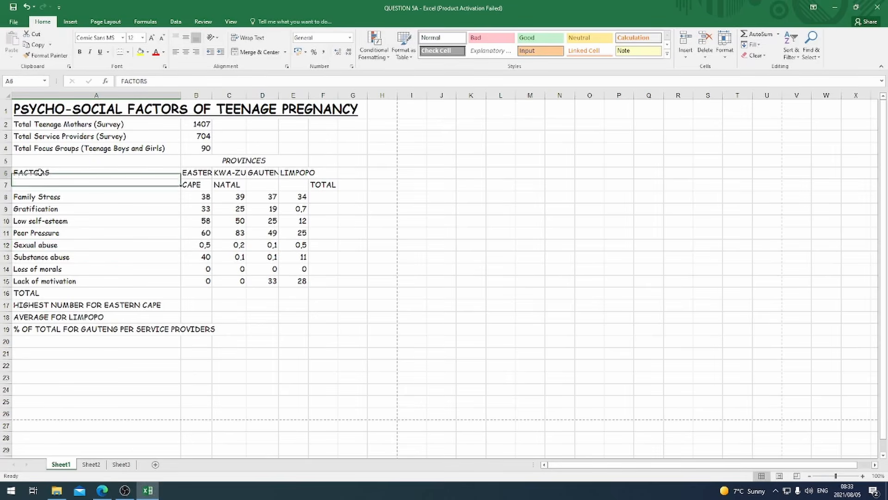
pyautogui.click(103, 490)
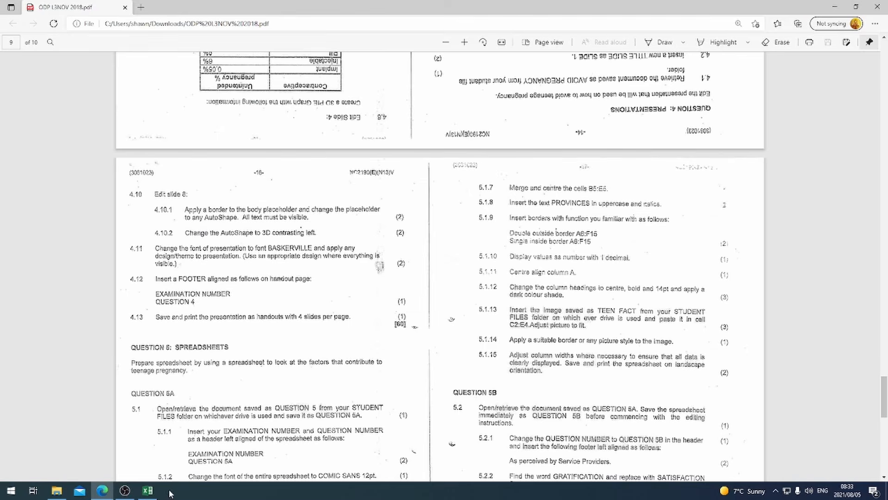
pyautogui.click(149, 490)
# Draw a double-line outside border around the factors table in A6:F15 with the Draw Border tool.
pyautogui.moveTo(76, 173); pyautogui.dragTo(319, 280)
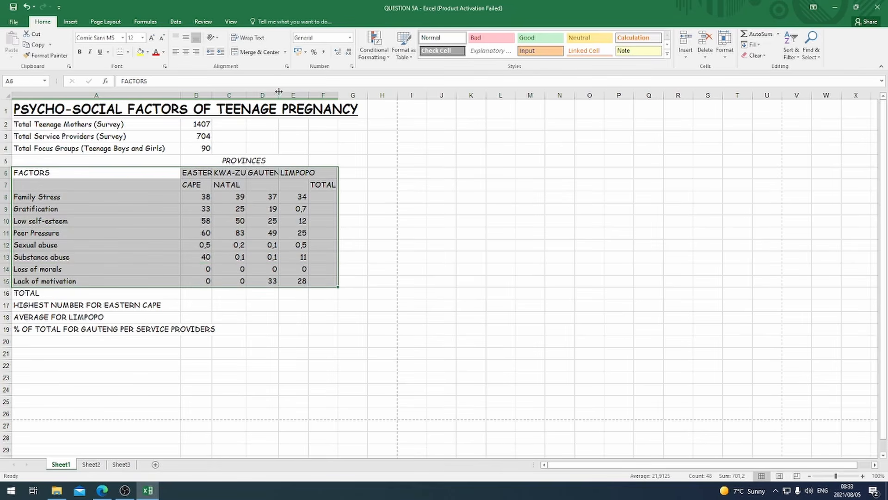
pyautogui.click(129, 53)
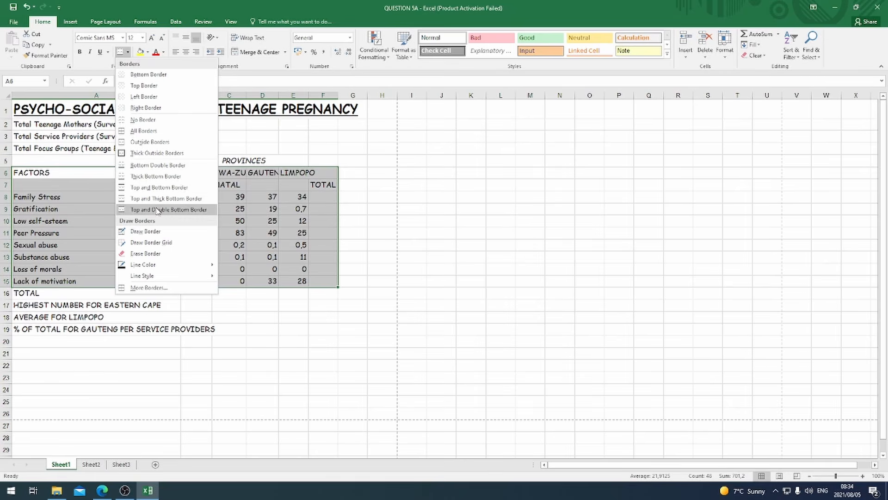
pyautogui.click(152, 231)
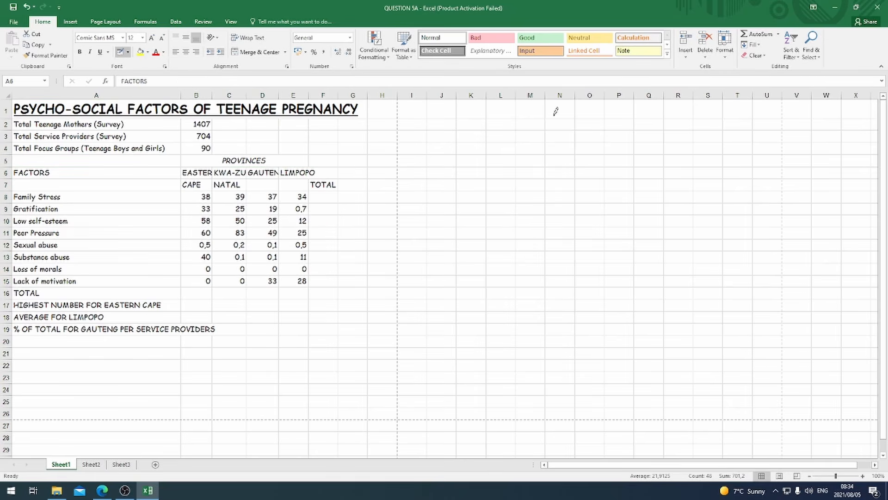
pyautogui.click(129, 52)
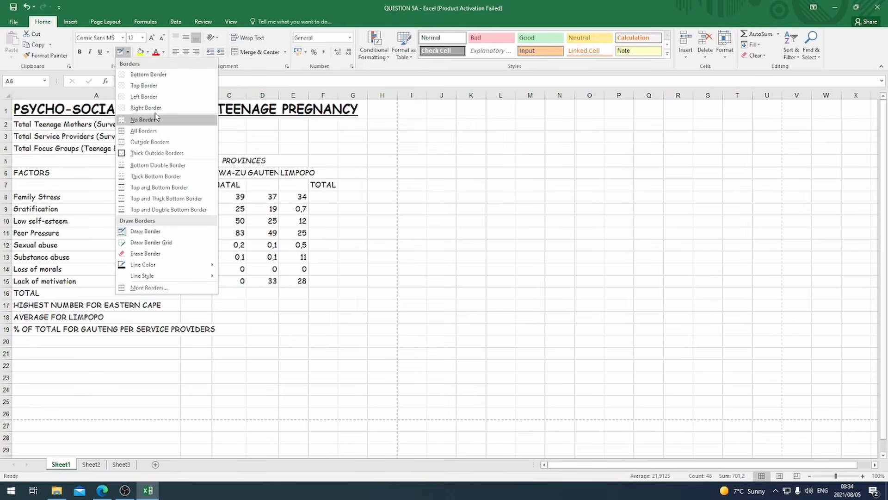
pyautogui.moveTo(157, 275)
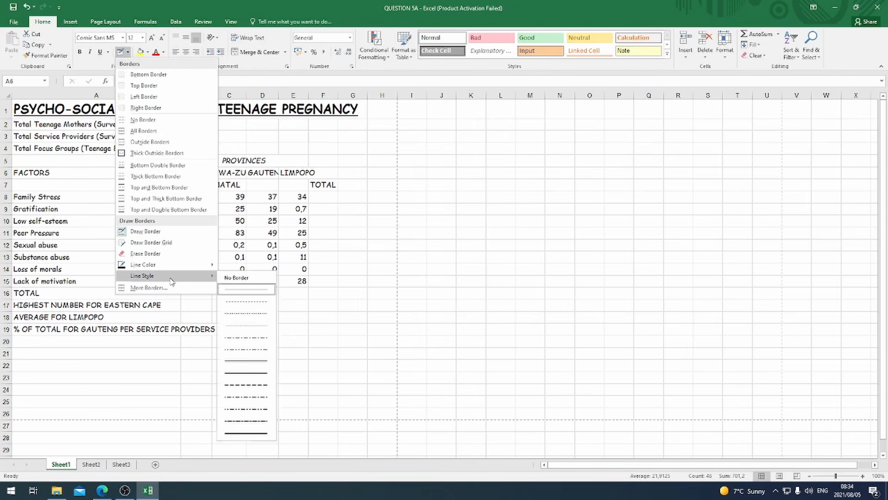
pyautogui.click(253, 365)
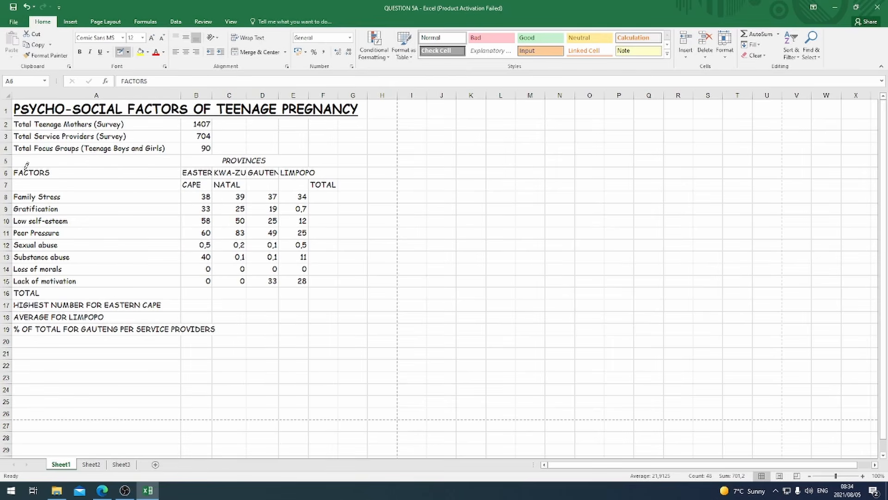
pyautogui.moveTo(22, 162)
pyautogui.mouseDown()
pyautogui.moveTo(341, 162)
pyautogui.moveTo(321, 168)
pyautogui.mouseUp()
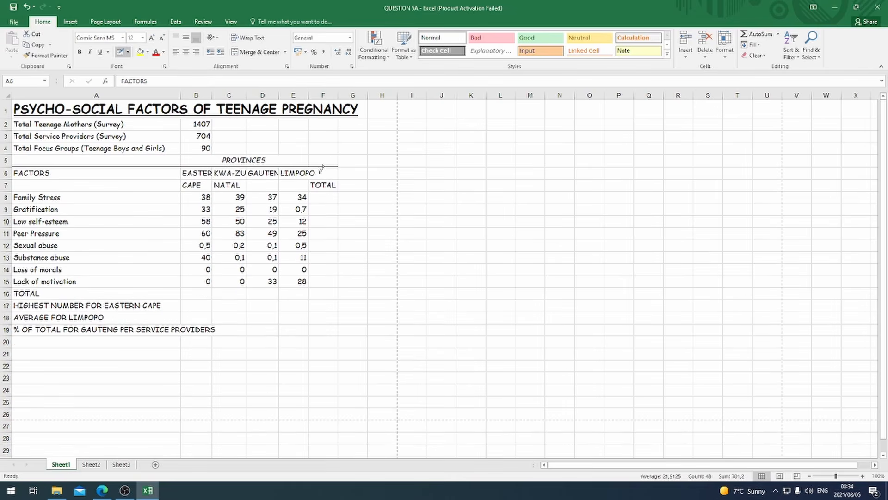
pyautogui.moveTo(24, 282)
pyautogui.mouseDown()
pyautogui.moveTo(339, 282)
pyautogui.moveTo(338, 167)
pyautogui.mouseUp()
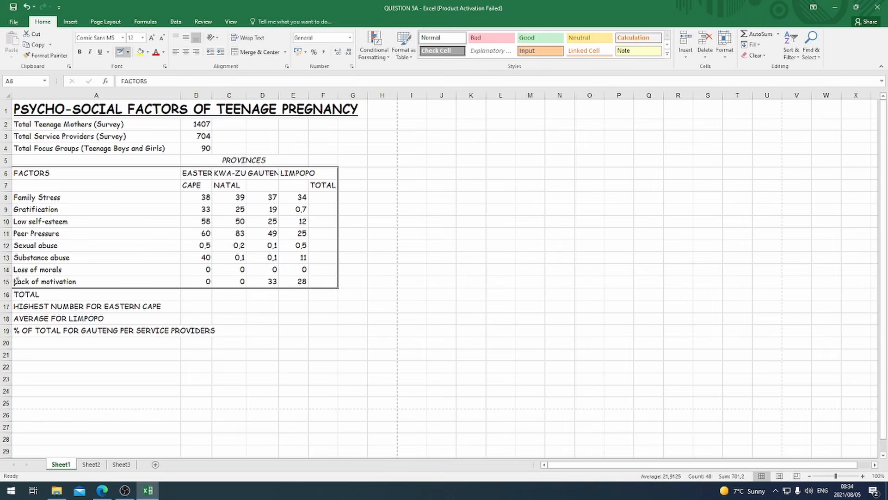
pyautogui.moveTo(14, 254); pyautogui.dragTo(14, 166)
# Recheck task 5.1.9 in the exam PDF, and draw a single-line horizontal border in Excel below row 7 across columns A to F.
pyautogui.click(102, 490)
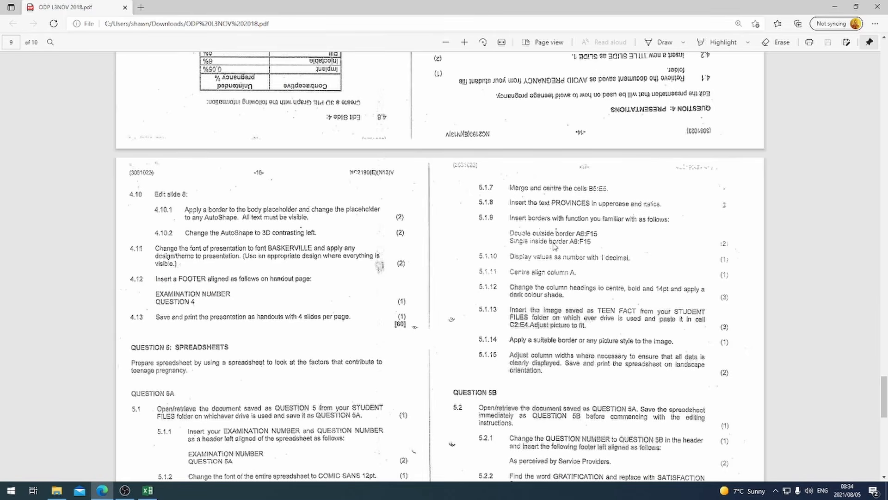
pyautogui.click(149, 490)
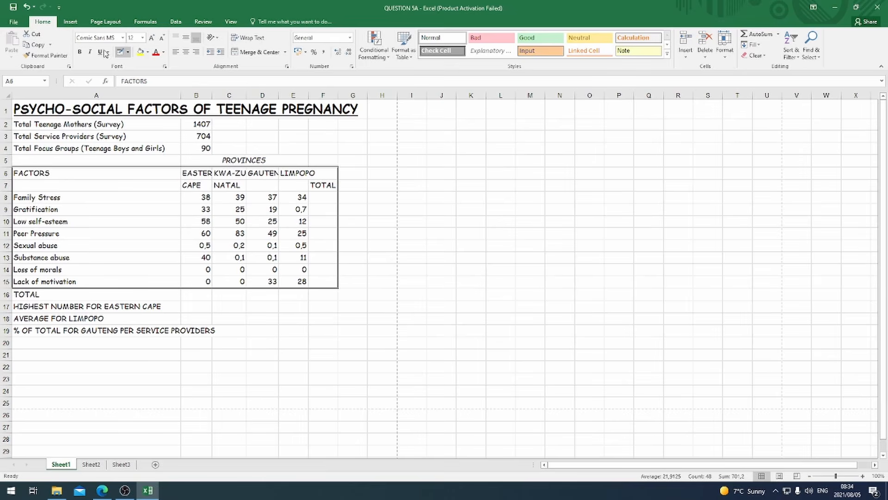
pyautogui.click(129, 53)
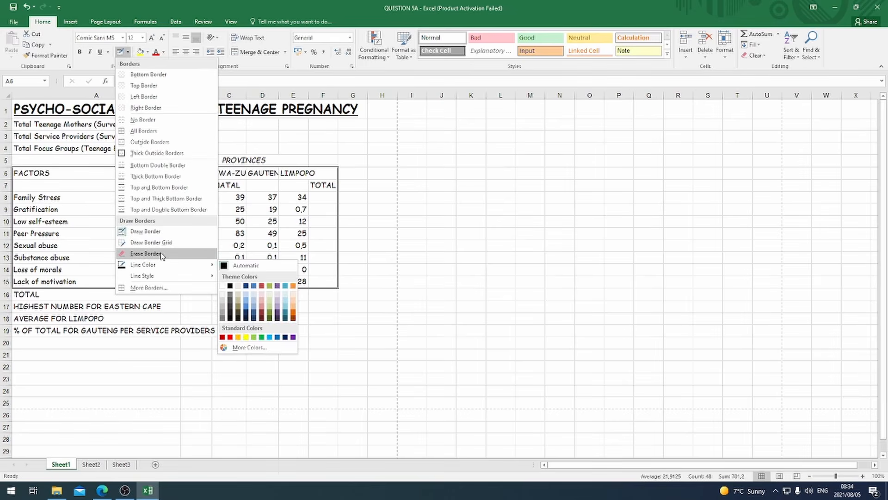
pyautogui.moveTo(166, 278)
pyautogui.click(248, 289)
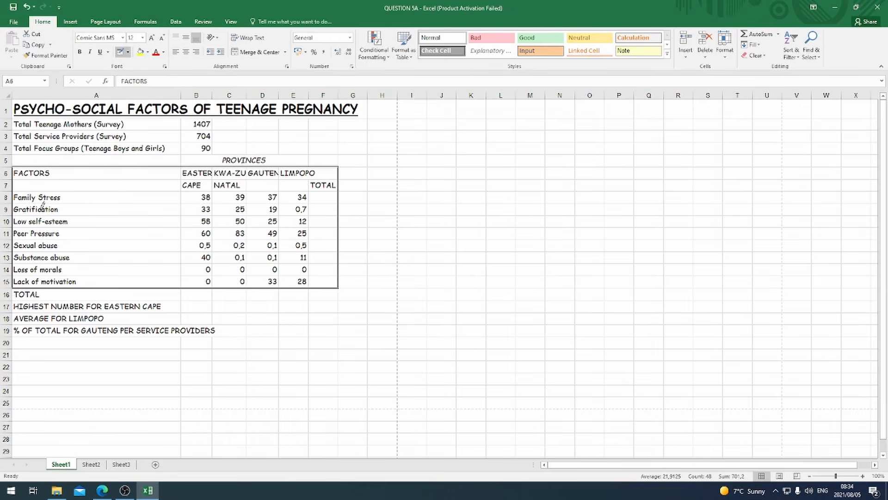
pyautogui.moveTo(21, 186); pyautogui.dragTo(314, 186)
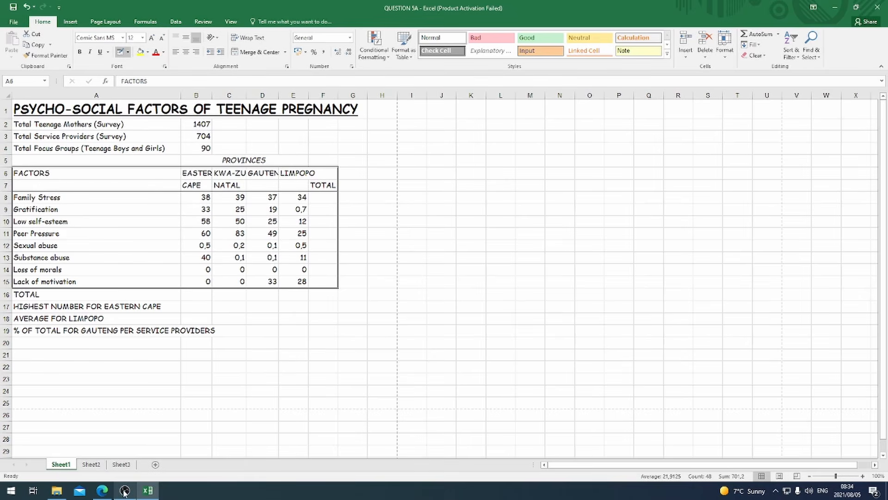
# Check the exam PDF again, and draw single-line borders in Excel around B7:E15 and vertically between its columns, then leave border drawing.
pyautogui.click(107, 491)
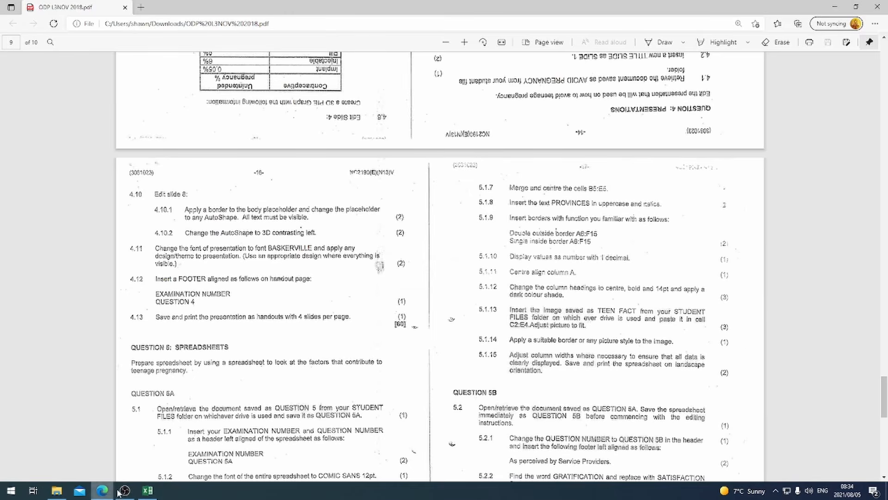
pyautogui.click(145, 490)
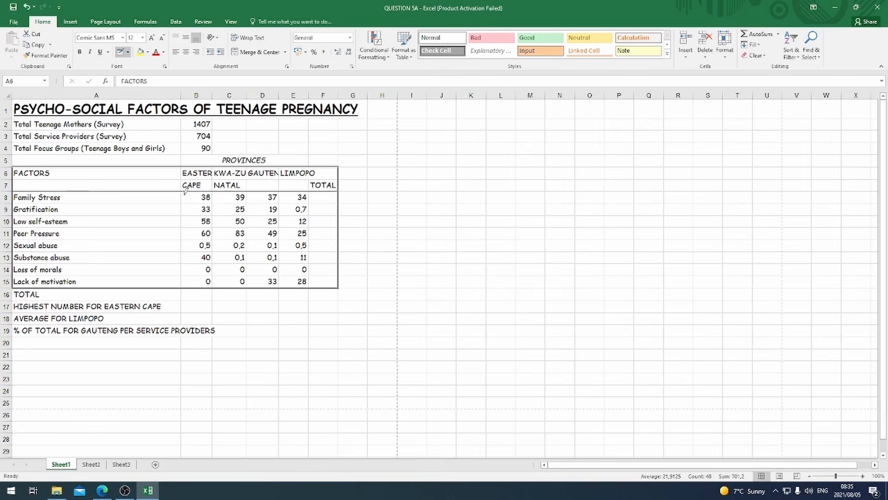
pyautogui.moveTo(184, 188); pyautogui.dragTo(182, 257)
pyautogui.moveTo(214, 189); pyautogui.dragTo(215, 282)
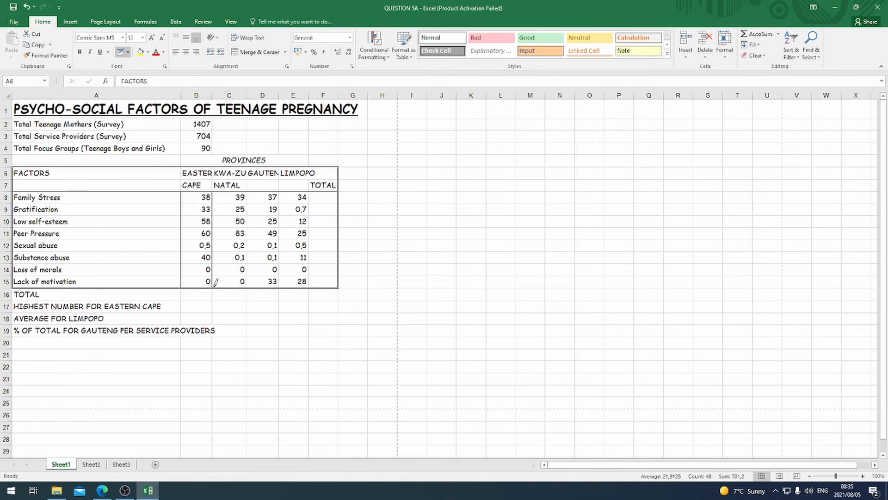
pyautogui.moveTo(248, 190); pyautogui.dragTo(250, 278)
pyautogui.moveTo(182, 179)
pyautogui.mouseDown()
pyautogui.moveTo(337, 179)
pyautogui.moveTo(309, 285)
pyautogui.mouseUp()
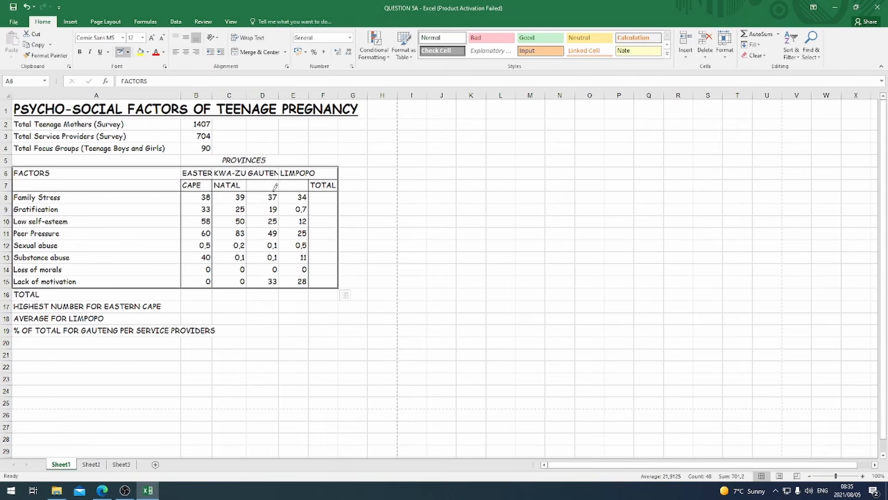
pyautogui.moveTo(280, 180); pyautogui.dragTo(281, 274)
pyautogui.click(120, 52)
pyautogui.click(390, 164)
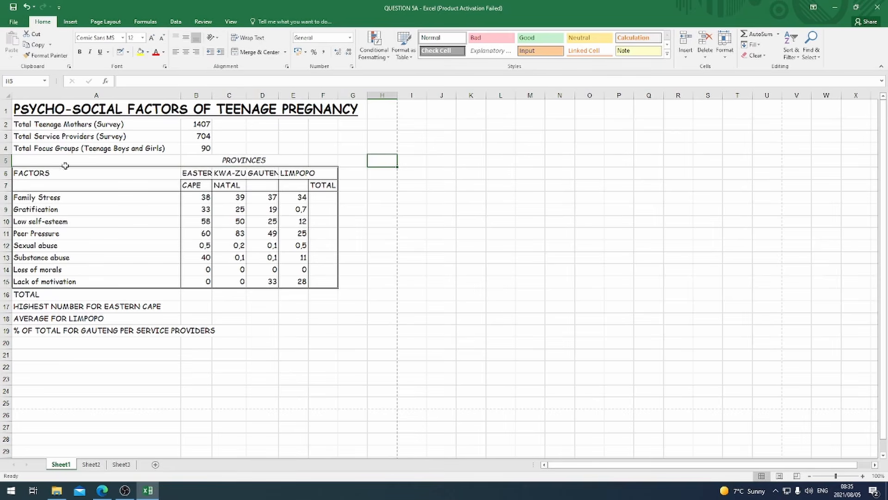
# Erase the borders around and between the heading cells of row 7 across columns A to F.
pyautogui.click(121, 52)
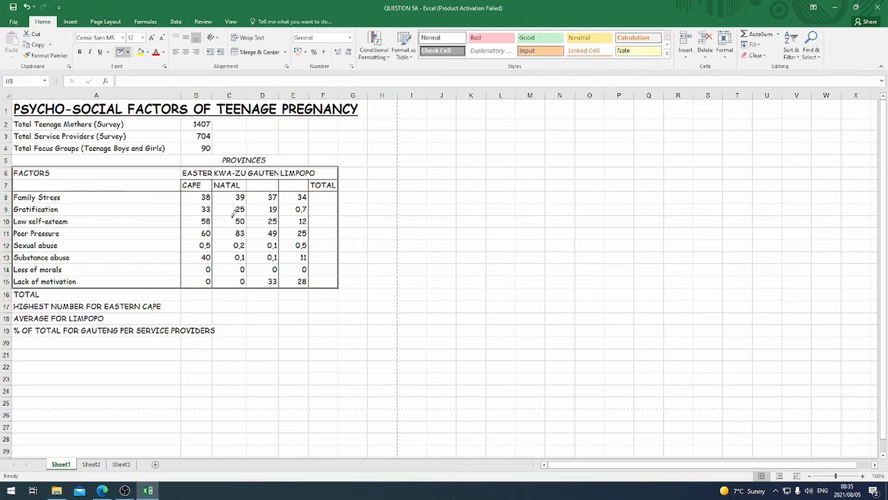
pyautogui.click(129, 52)
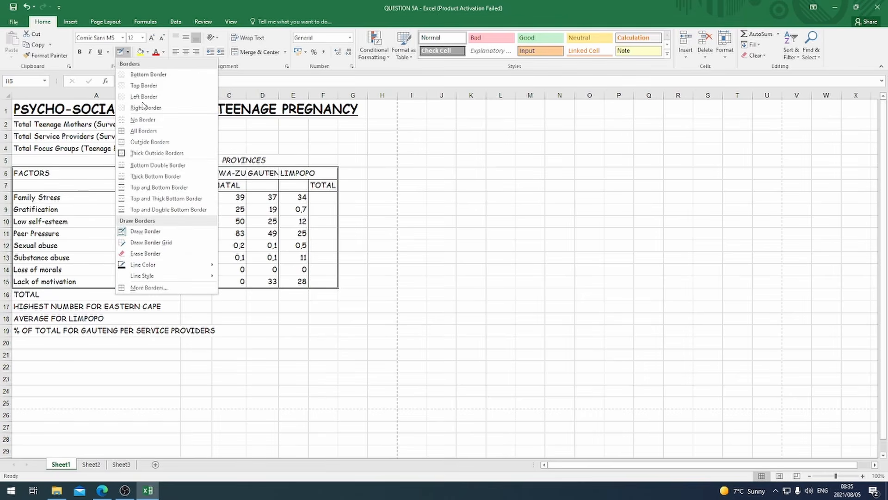
pyautogui.click(148, 253)
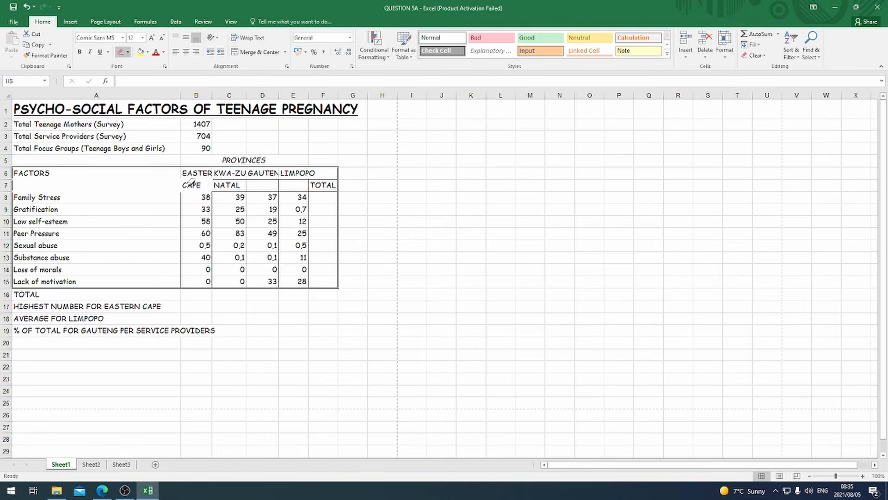
pyautogui.moveTo(173, 180); pyautogui.dragTo(316, 179)
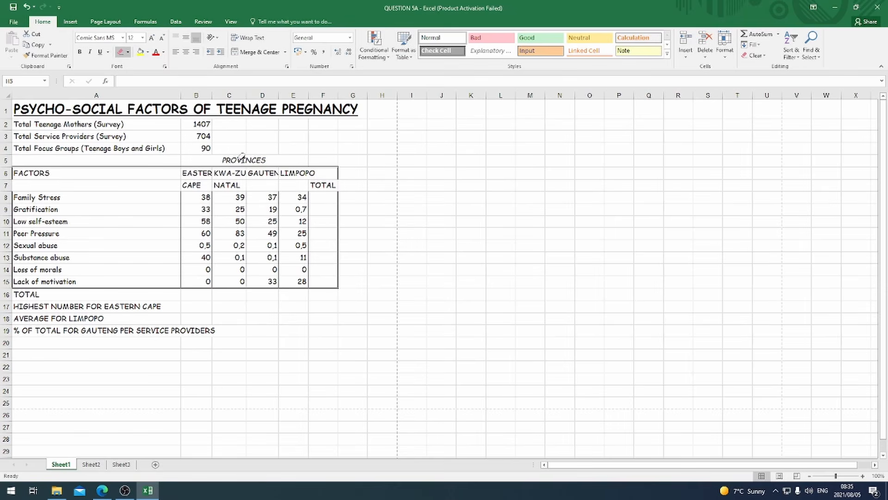
# Redraw the double-line right border beside F7 and the single-line horizontal border below row 7 across columns A to F.
pyautogui.click(127, 52)
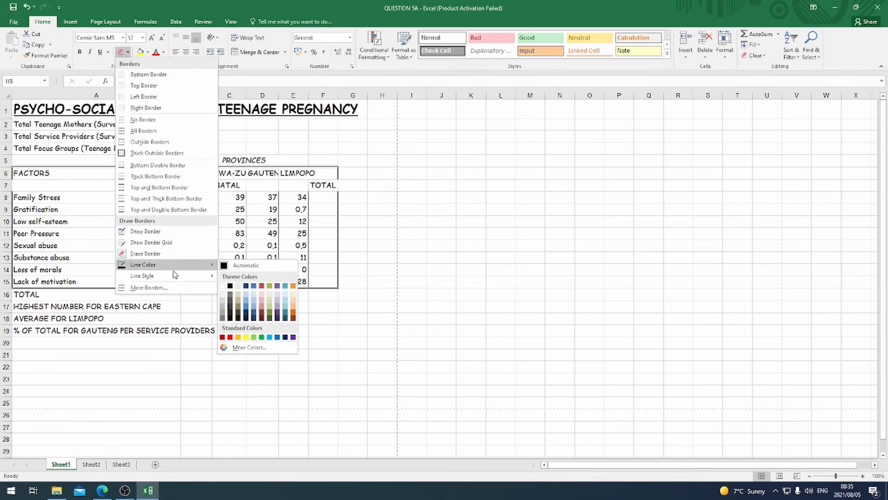
pyautogui.moveTo(180, 276)
pyautogui.click(246, 361)
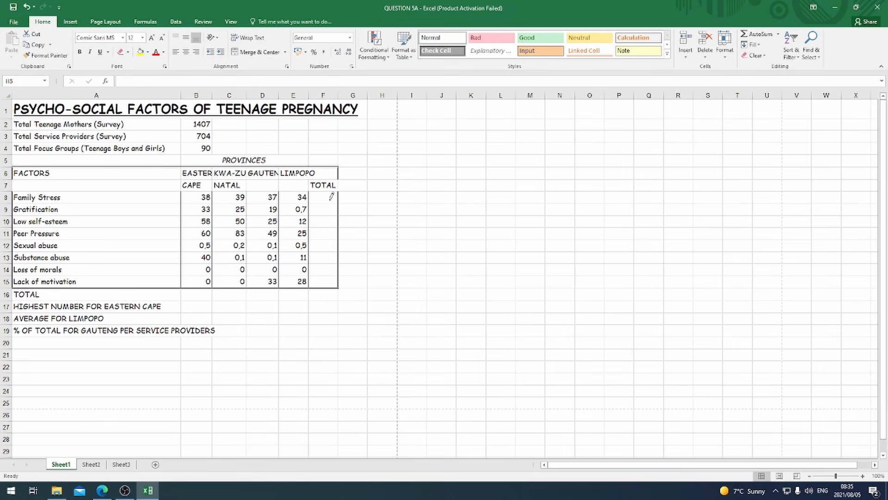
pyautogui.click(128, 52)
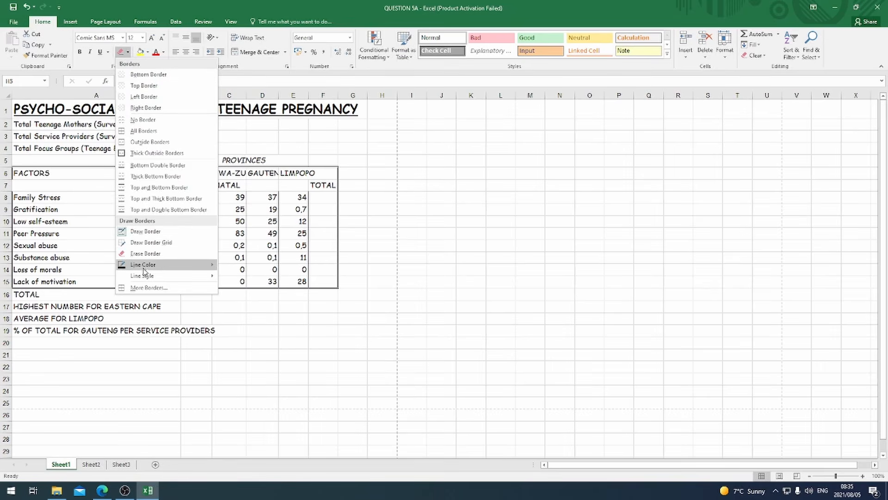
pyautogui.moveTo(172, 276)
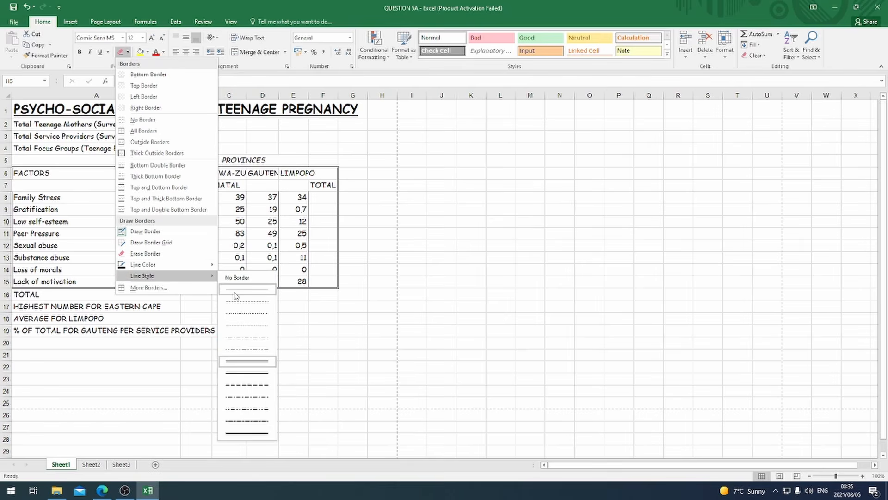
pyautogui.click(234, 293)
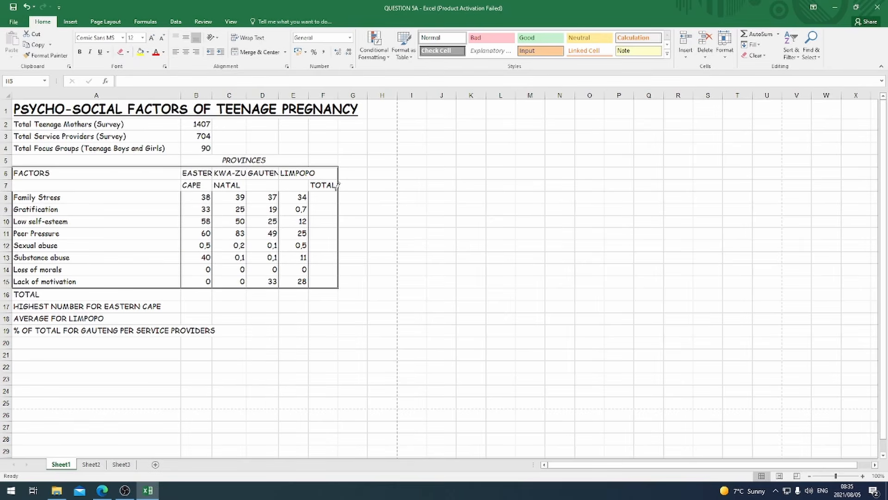
pyautogui.moveTo(336, 185); pyautogui.dragTo(90, 187)
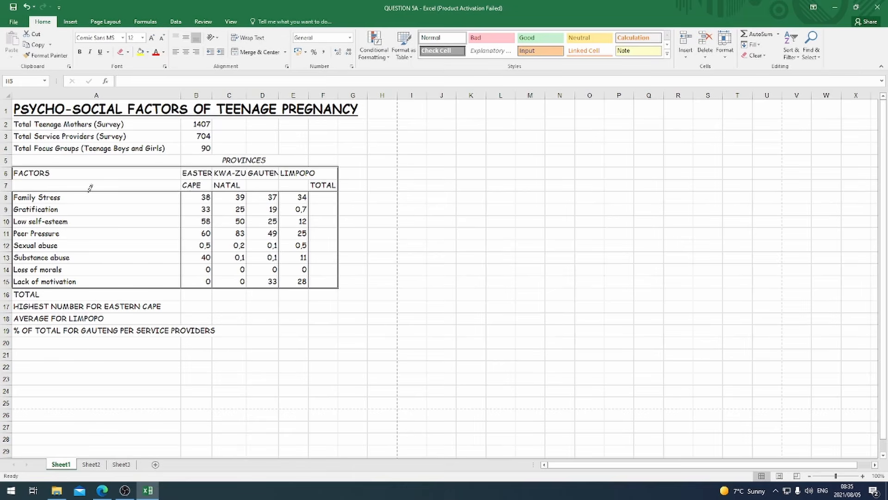
# Redraw the double-line left border of the factors table along A6:A15, and leave border drawing.
pyautogui.click(128, 53)
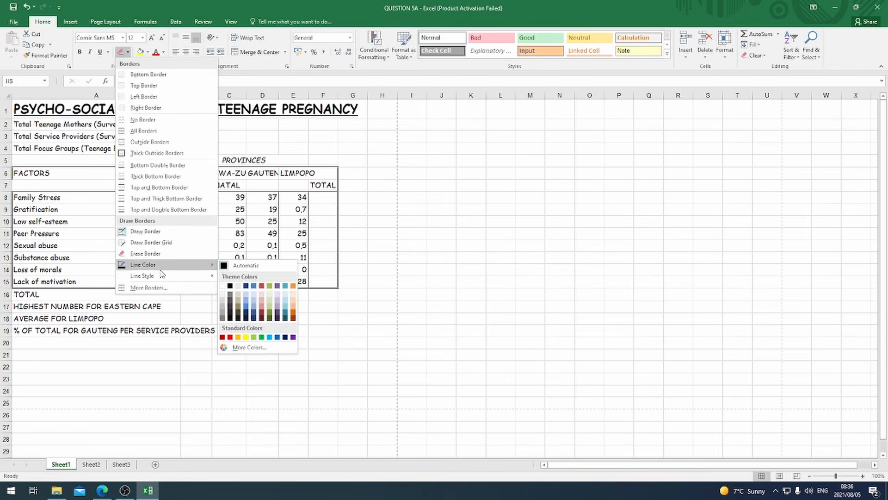
pyautogui.moveTo(163, 276)
pyautogui.click(247, 361)
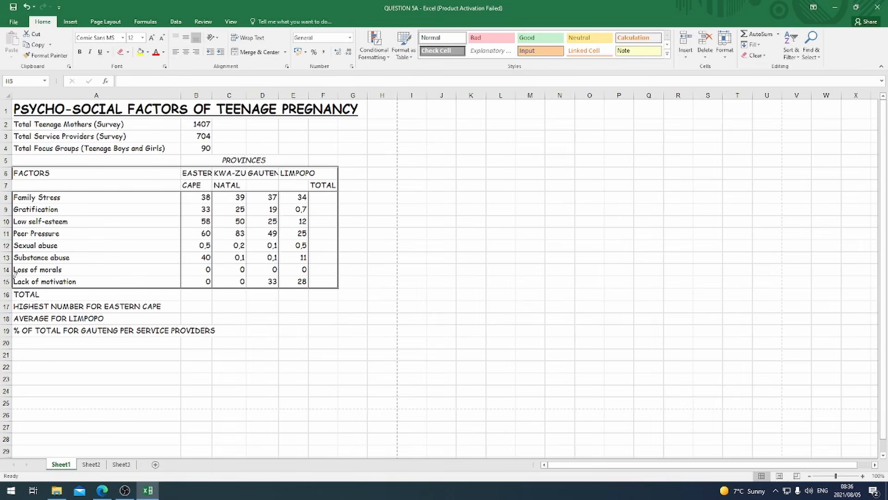
pyautogui.moveTo(15, 282); pyautogui.dragTo(16, 173)
pyautogui.click(128, 55)
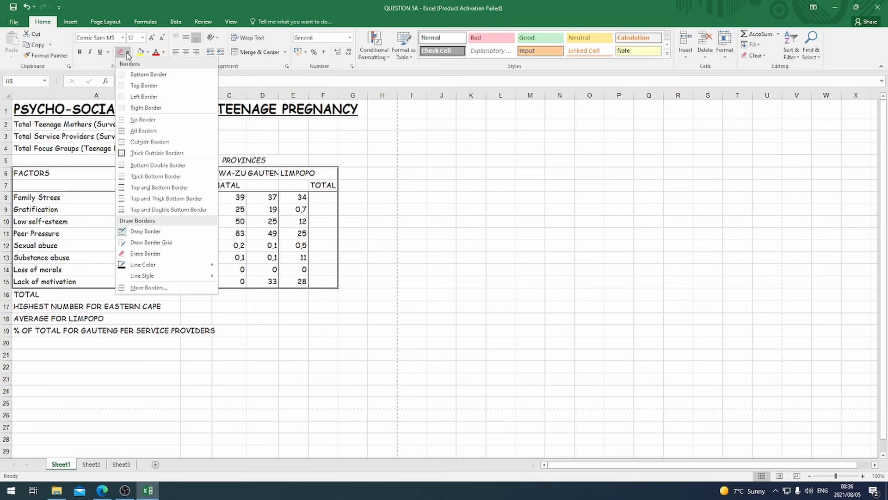
pyautogui.click(441, 179)
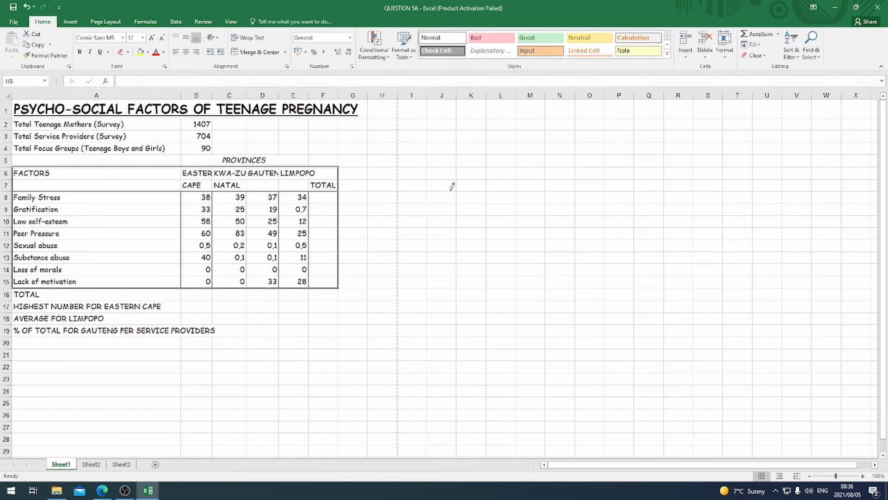
pyautogui.click(292, 341)
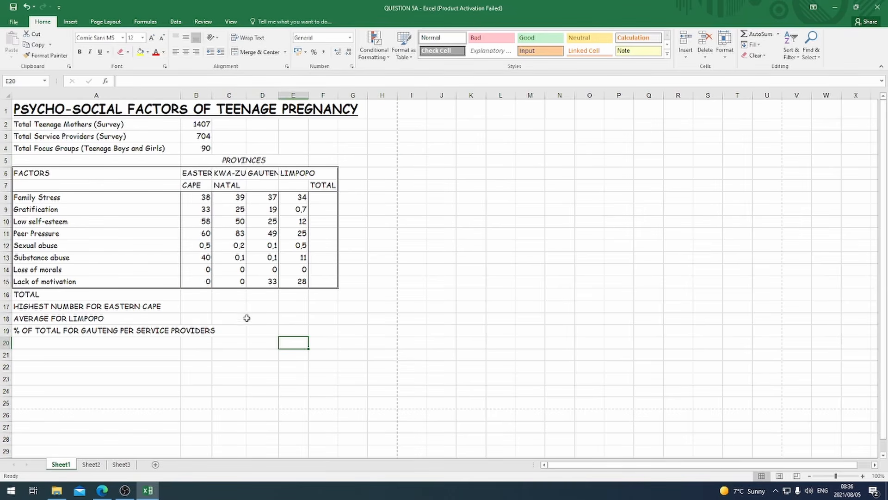
# Read task 5.1.10 in the exam PDF, and format the values in B2:B4 and B8:E15 in Excel as numbers with one decimal.
pyautogui.click(102, 491)
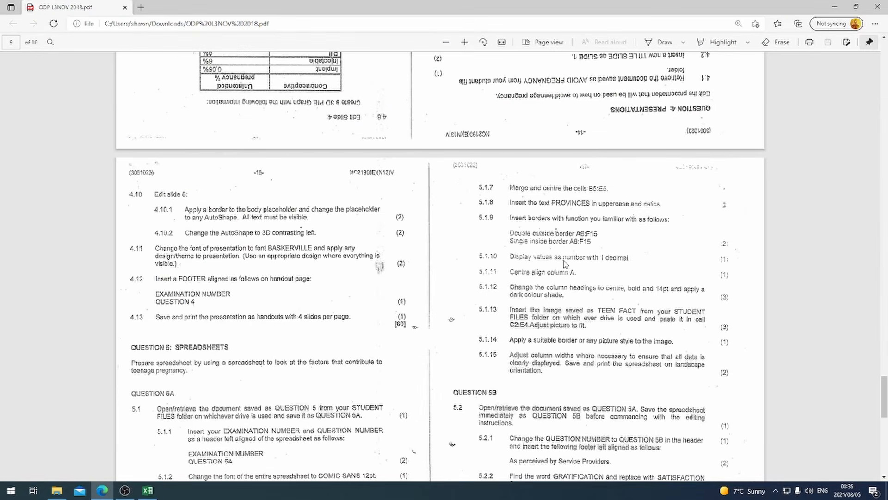
pyautogui.click(148, 492)
pyautogui.moveTo(204, 199); pyautogui.dragTo(290, 280)
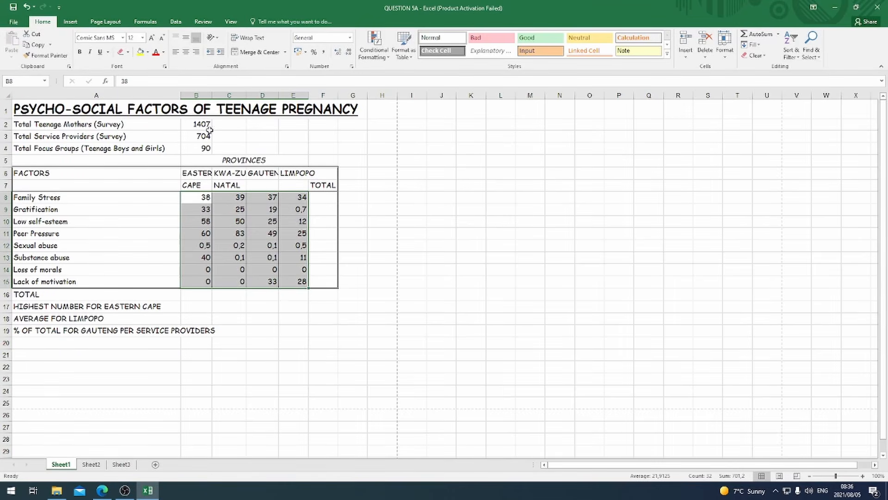
pyautogui.keyDown('ctrl'); pyautogui.moveTo(205, 125); pyautogui.dragTo(207, 150); pyautogui.keyUp('ctrl')
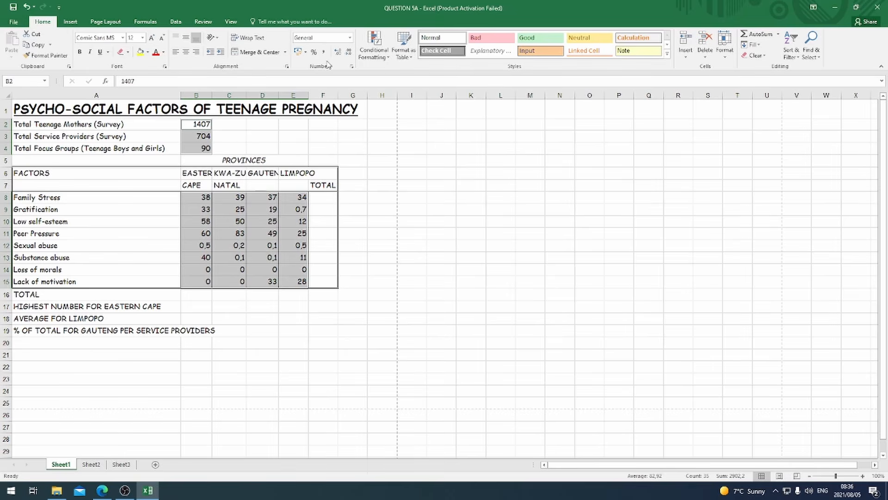
pyautogui.click(346, 52)
pyautogui.click(339, 52)
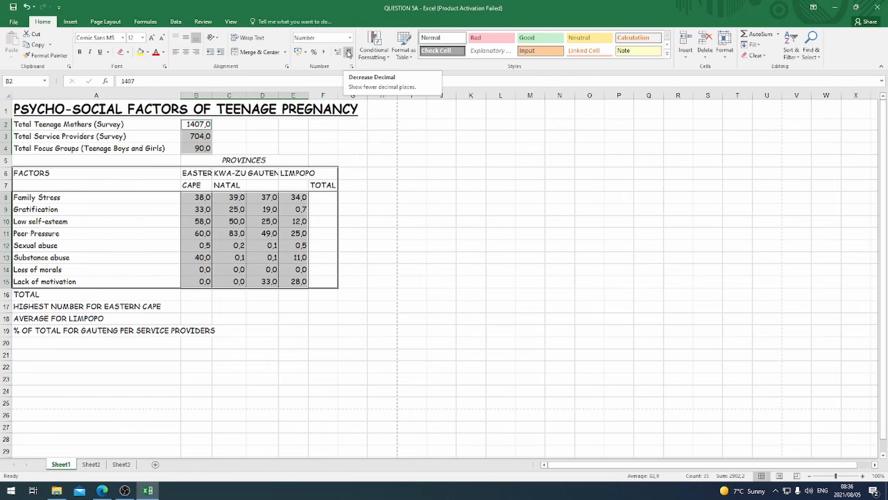
pyautogui.click(349, 54)
pyautogui.click(350, 54)
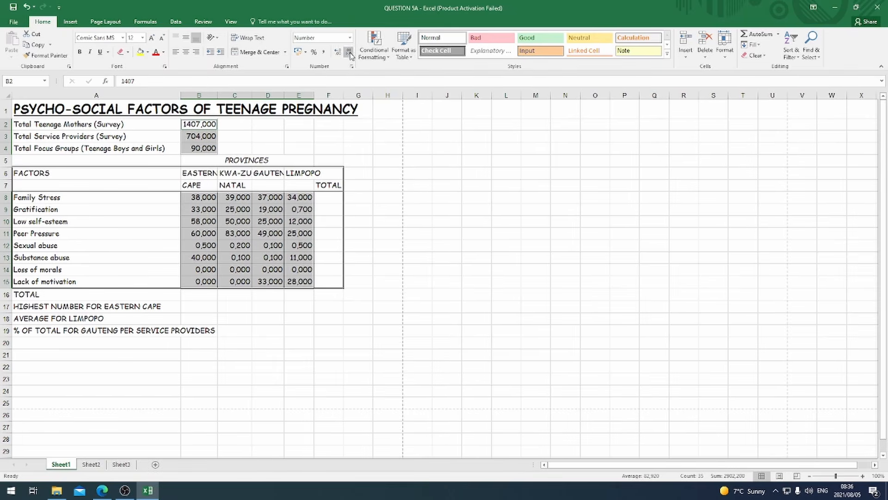
pyautogui.click(351, 55)
pyautogui.click(350, 56)
pyautogui.click(410, 247)
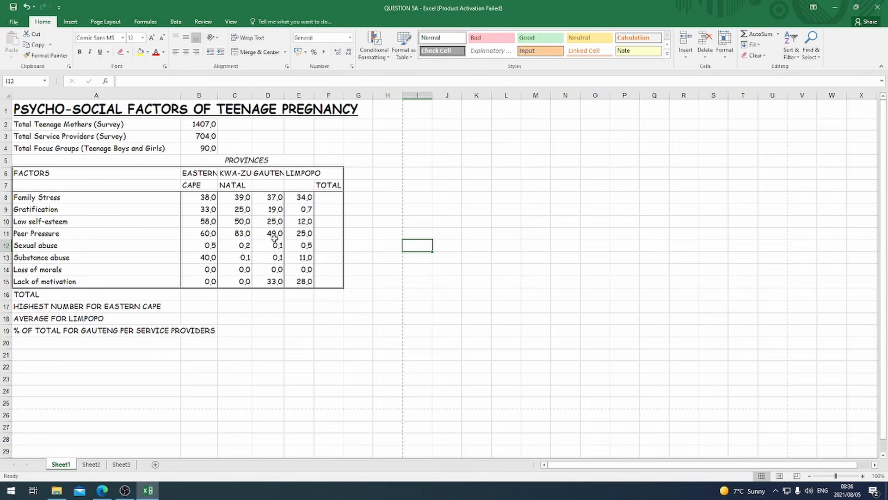
# Read task 5.1.11 in the exam PDF, and centre align cells A2:A19 in Excel.
pyautogui.click(114, 494)
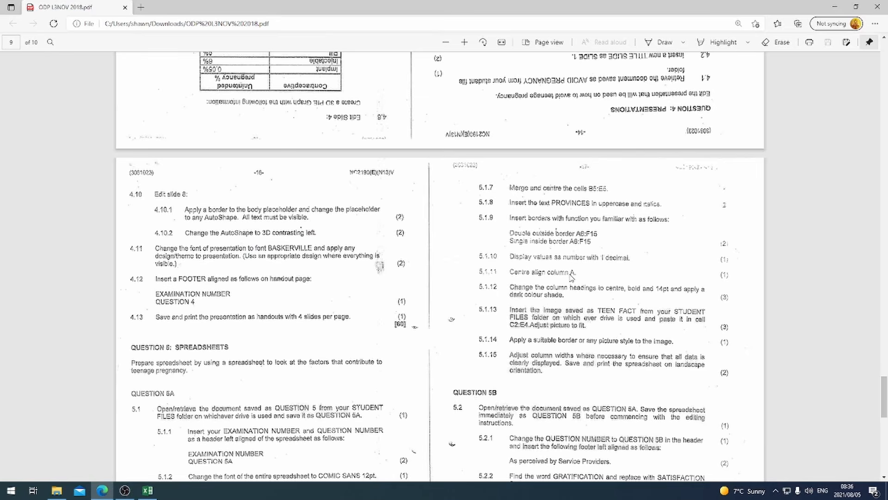
pyautogui.click(149, 490)
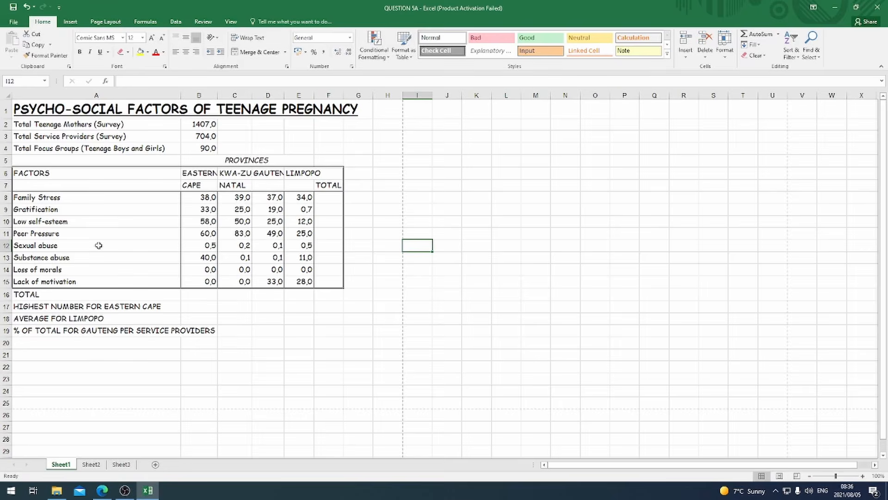
pyautogui.moveTo(94, 124); pyautogui.dragTo(103, 334)
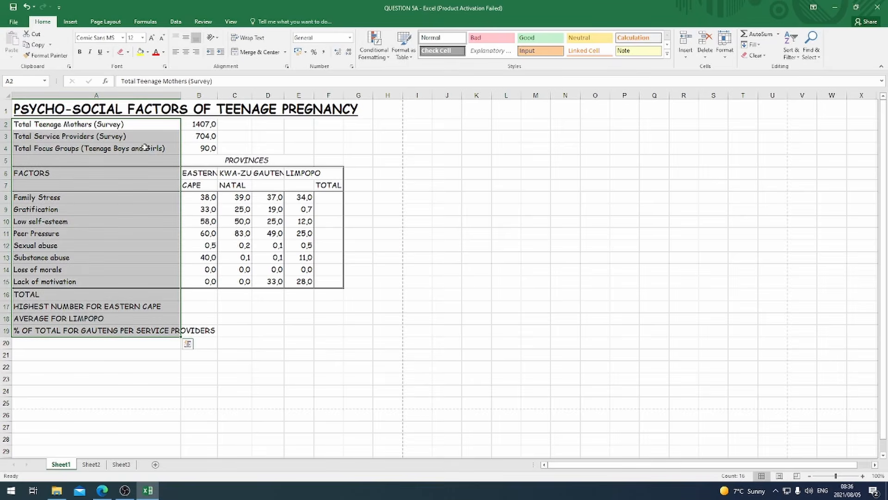
pyautogui.click(185, 51)
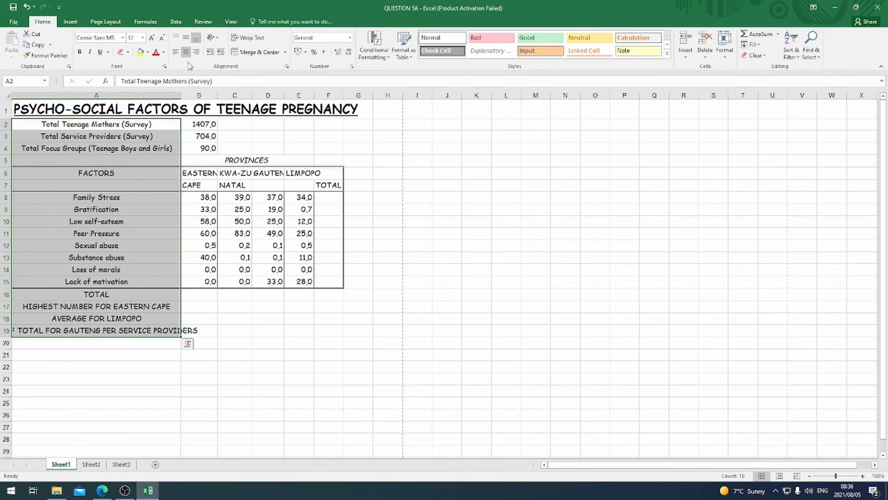
pyautogui.click(256, 374)
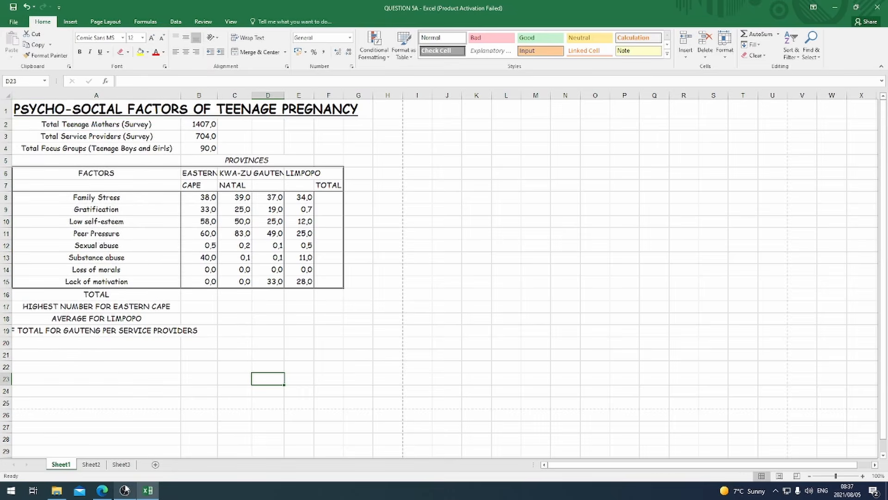
# Read task 5.1.12 in the exam PDF, and make the column headings in A6:F7 and the PROVINCES heading centred and bold in Excel.
pyautogui.click(102, 491)
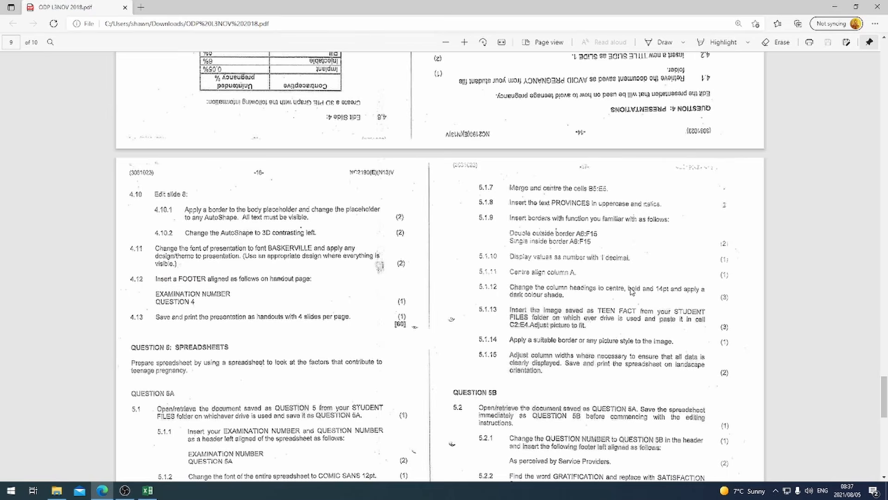
pyautogui.click(149, 490)
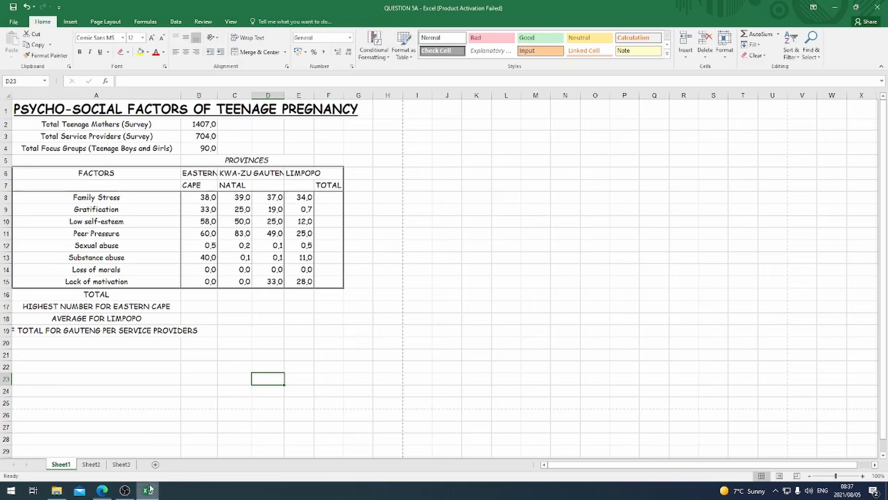
pyautogui.moveTo(121, 174); pyautogui.dragTo(330, 183)
pyautogui.click(269, 161)
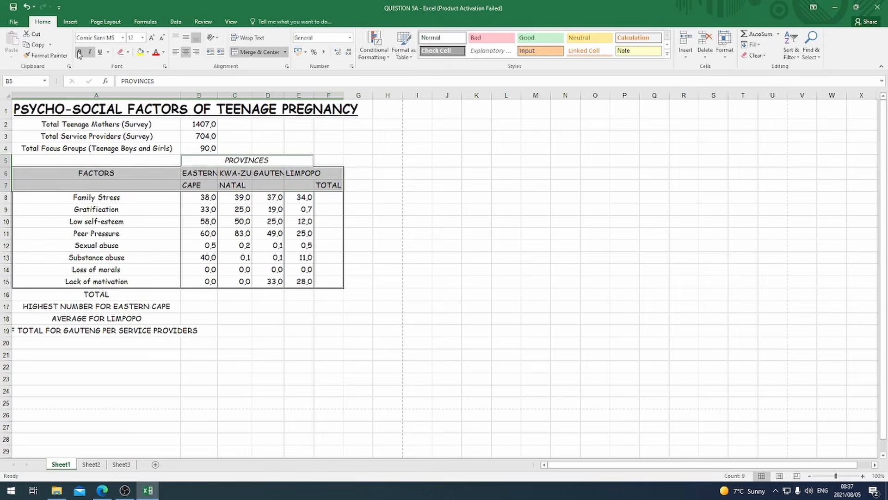
pyautogui.click(176, 53)
pyautogui.click(185, 53)
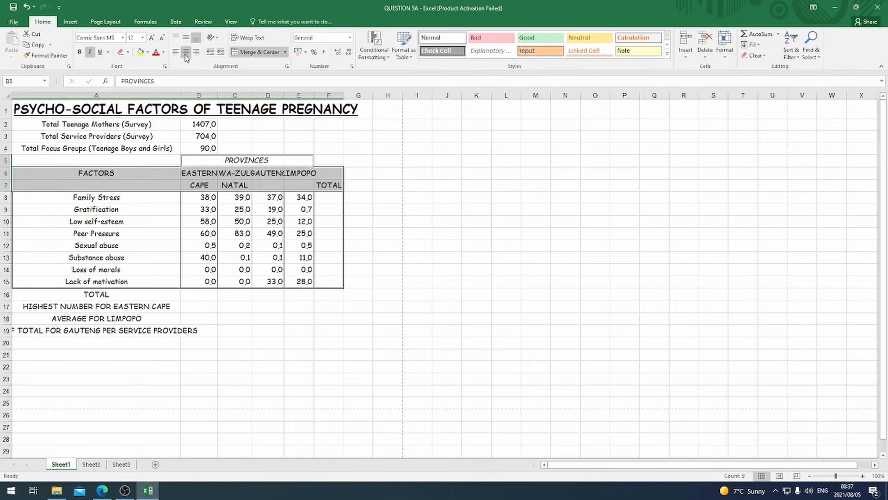
pyautogui.click(79, 52)
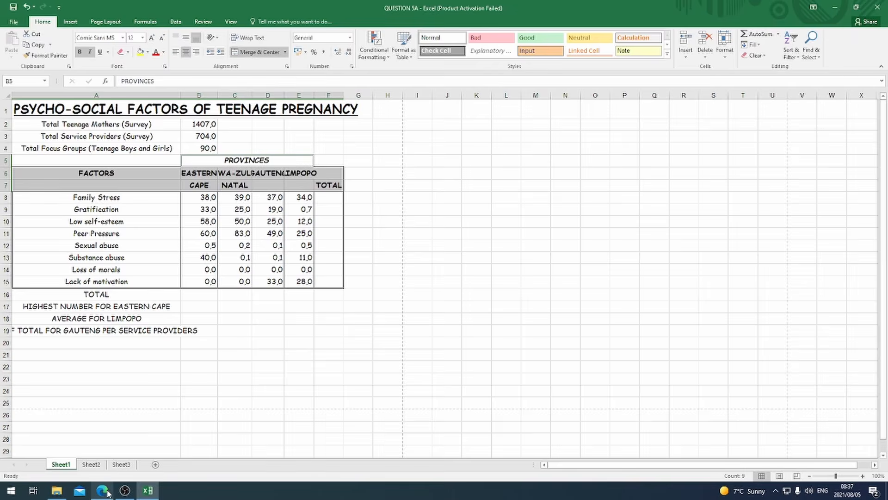
# Check task 5.1.12 in the exam PDF, and set the PROVINCES heading and column headings in A6:F7 to 14 pt in Excel.
pyautogui.click(56, 492)
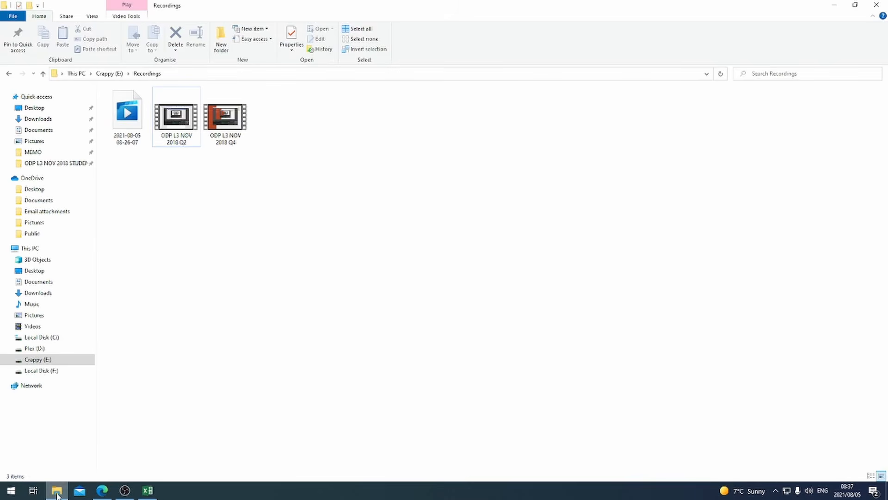
pyautogui.click(100, 491)
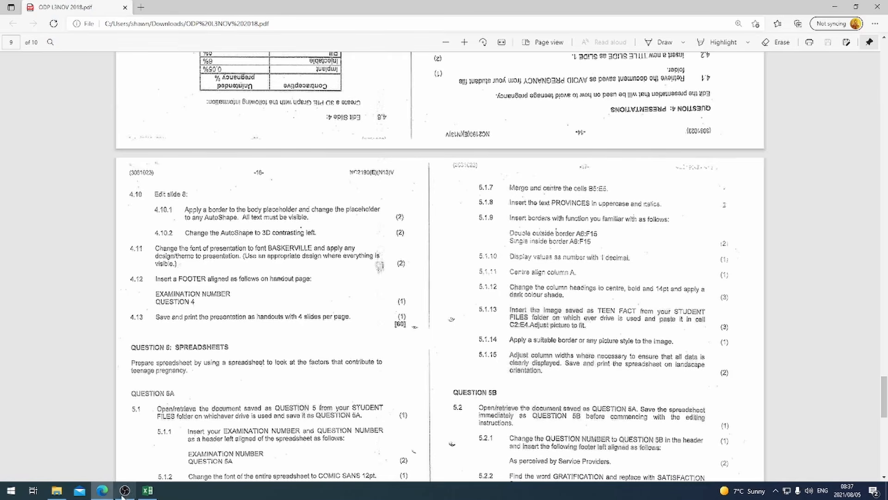
pyautogui.click(147, 491)
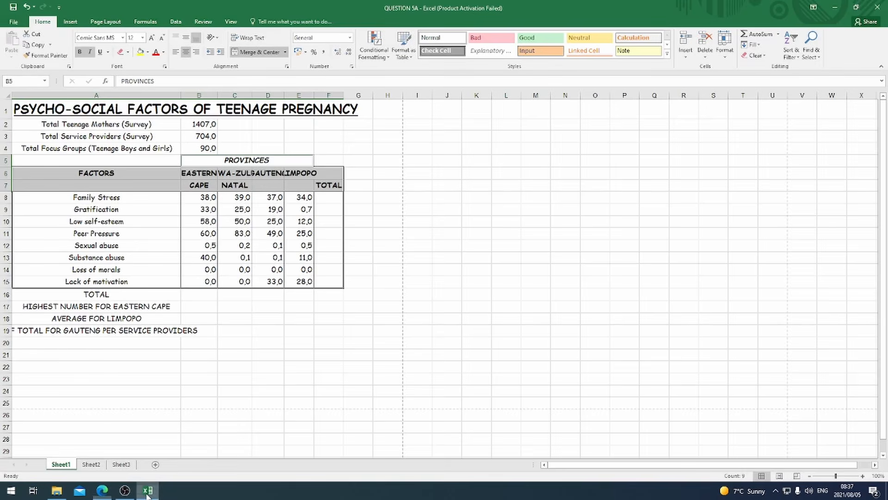
pyautogui.click(142, 38)
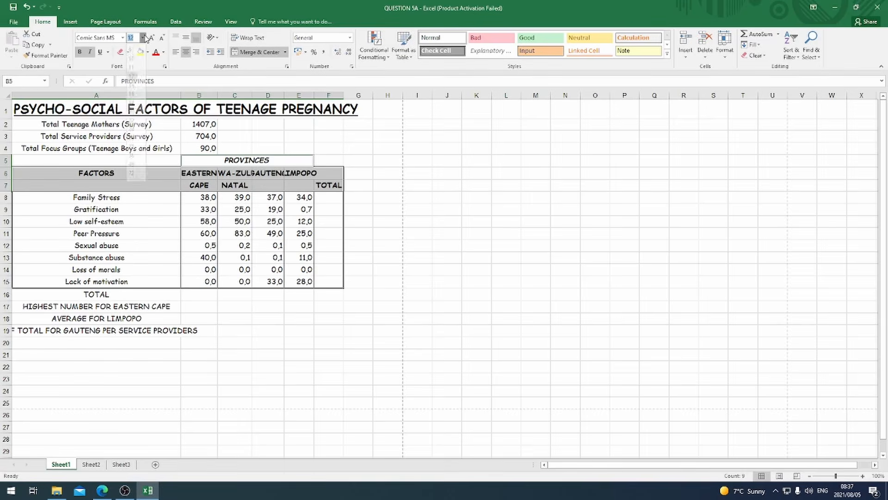
pyautogui.click(132, 94)
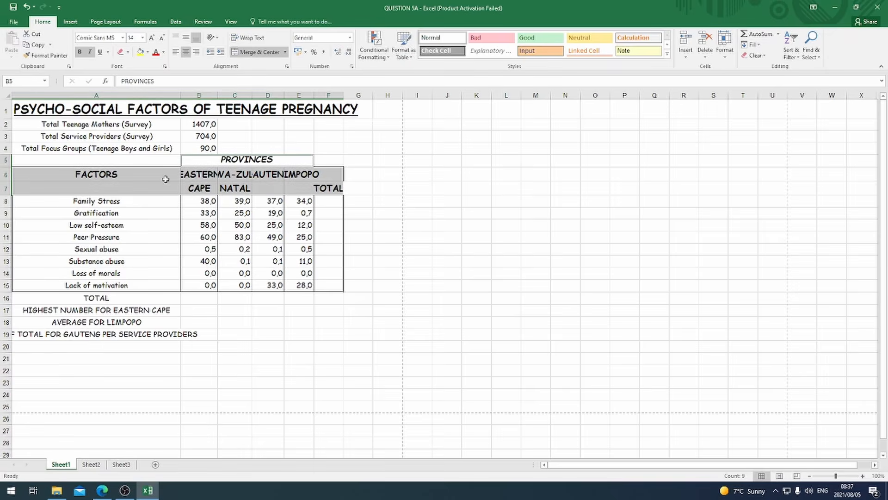
# Recheck the shading instruction of task 5.1.12 in the exam PDF, and fill the headings with dark grey in Excel.
pyautogui.click(101, 496)
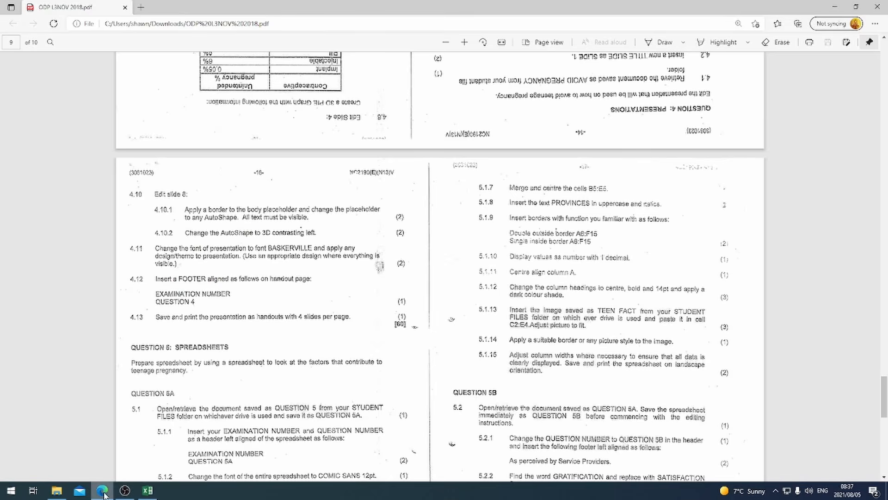
pyautogui.click(147, 491)
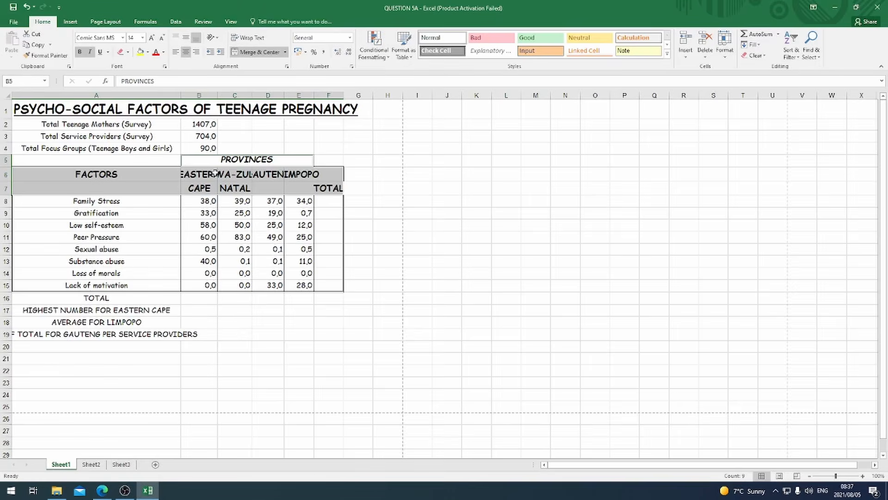
pyautogui.click(146, 52)
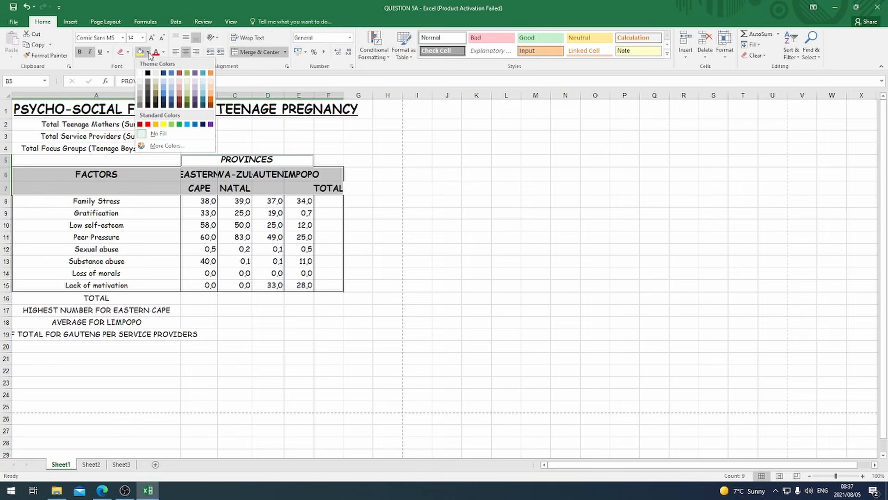
pyautogui.click(141, 102)
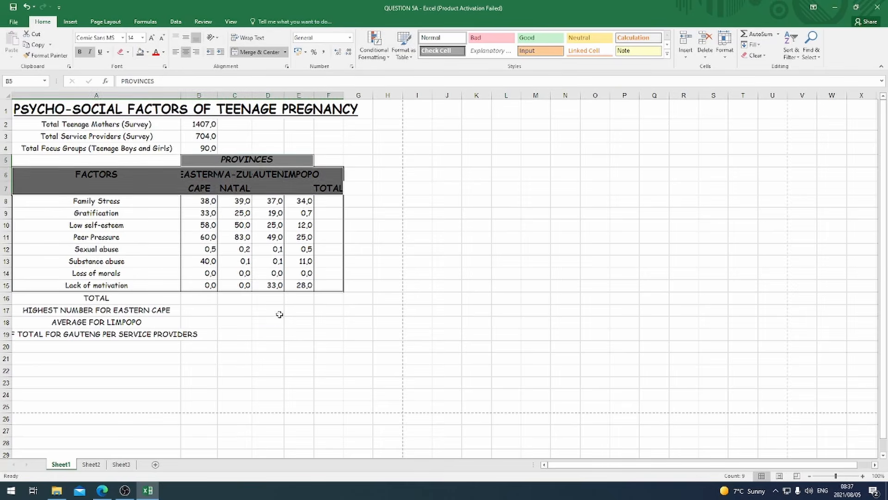
# Widen columns B to F so that the EASTERN CAPE, KWA-ZULU NATAL, GAUTENG, LIMPOPO and TOTAL headings fit.
pyautogui.click(272, 334)
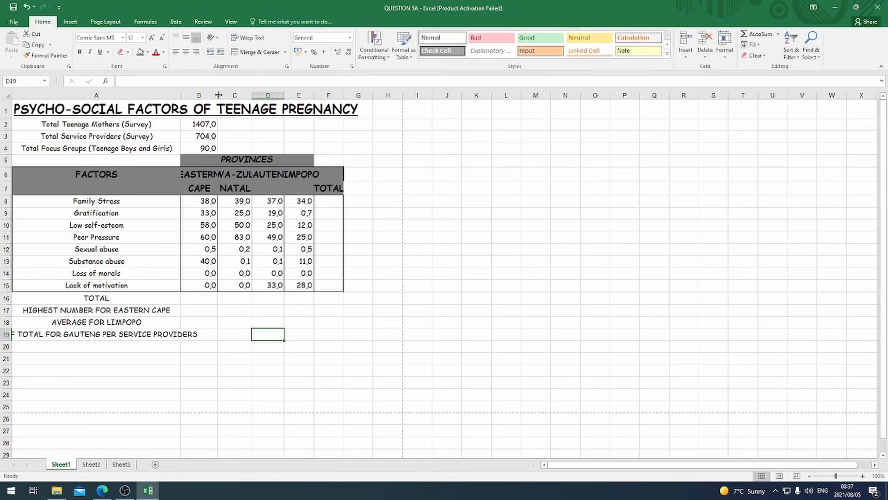
pyautogui.moveTo(218, 94); pyautogui.dragTo(410, 94)
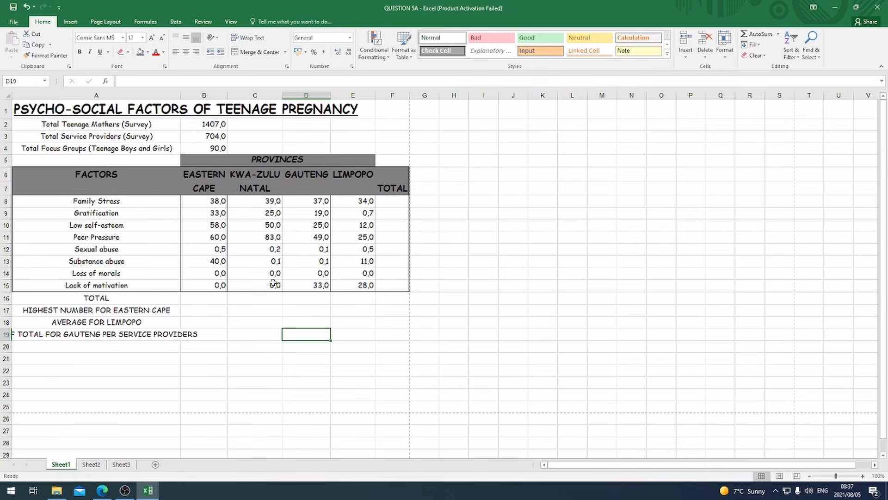
pyautogui.click(208, 375)
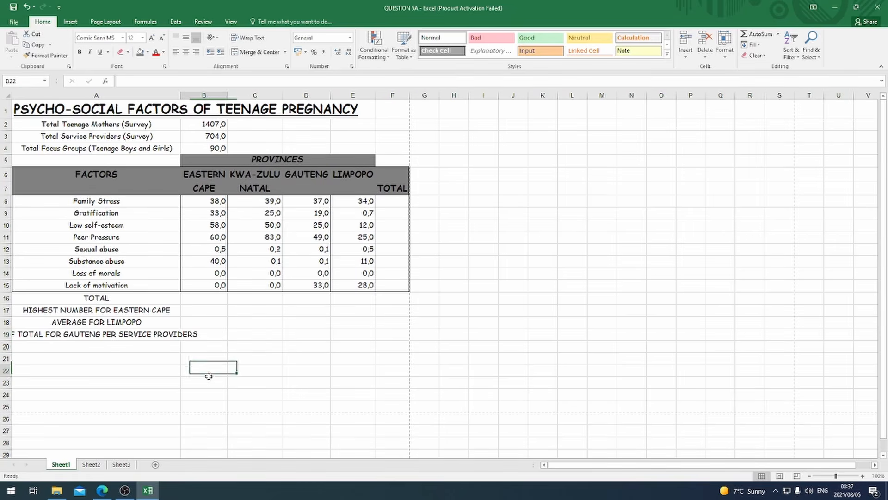
# Read task 5.1.13 in the exam PDF, and locate the picture's target range C2:E4 in Excel.
pyautogui.click(102, 490)
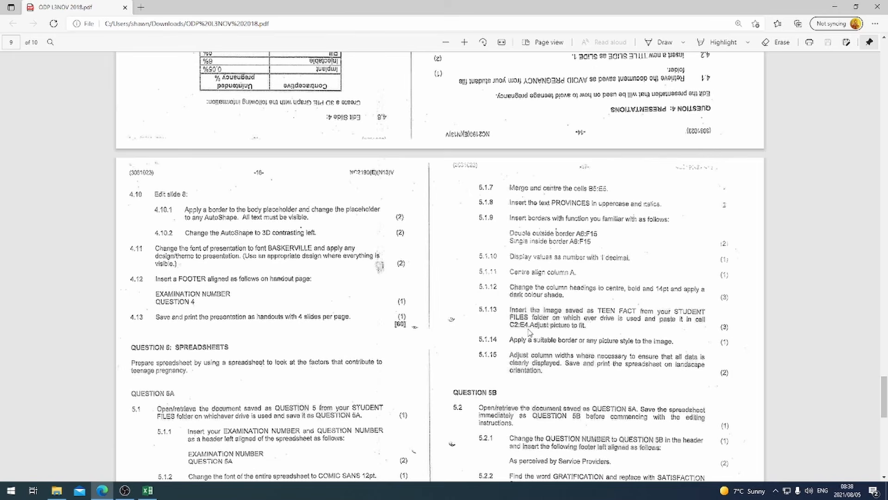
pyautogui.click(148, 490)
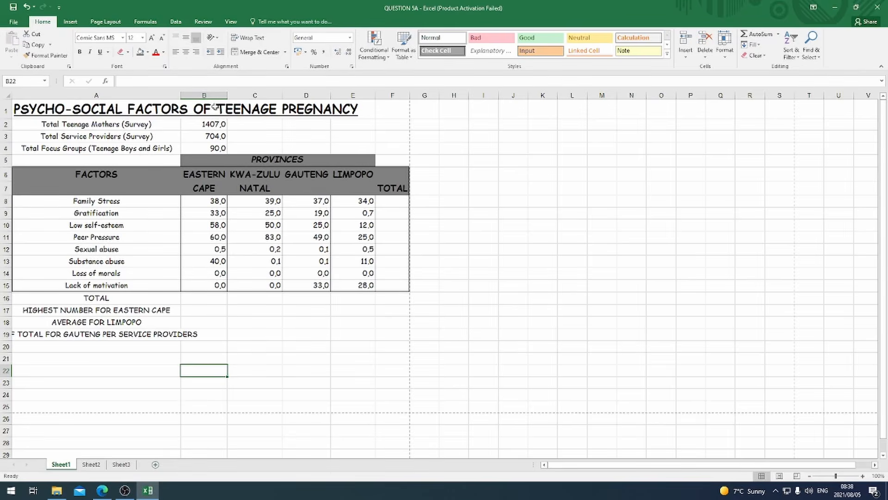
pyautogui.moveTo(259, 123); pyautogui.dragTo(359, 145)
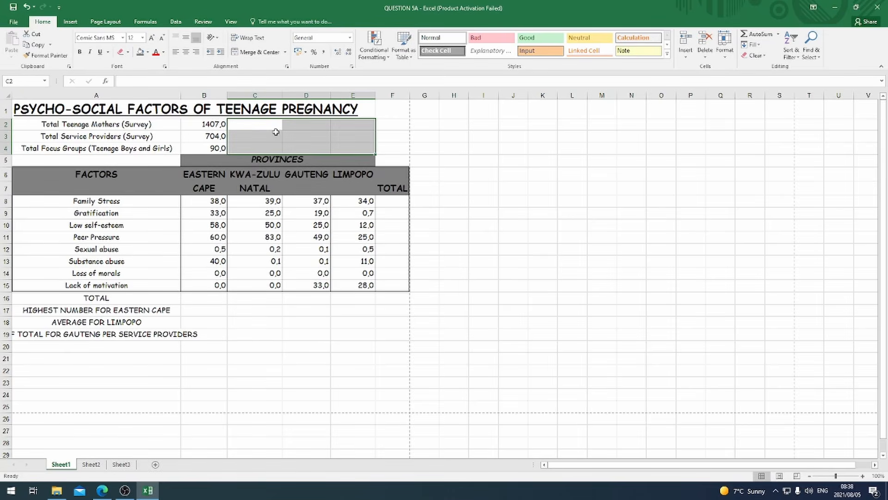
pyautogui.click(267, 357)
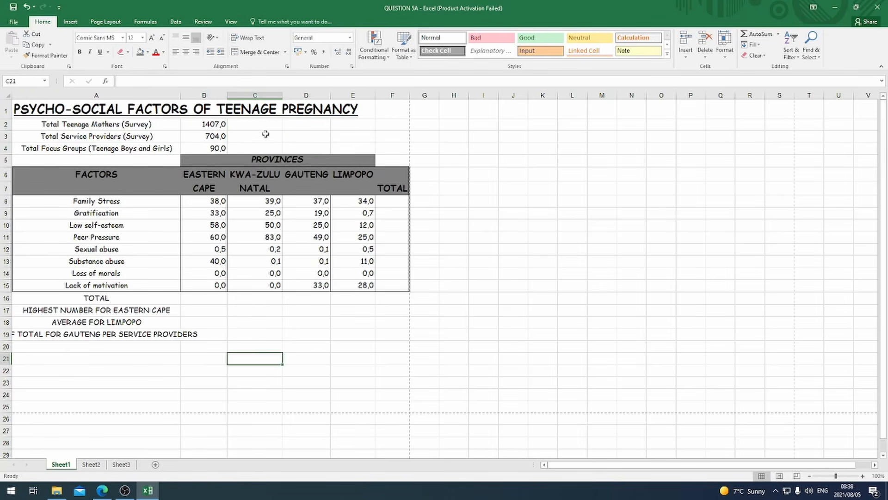
# Start inserting a picture from file at cell C2, and browse to the ODP L3 NOV 2018 STUDENT FILES folder on the Desktop.
pyautogui.click(256, 125)
pyautogui.click(71, 22)
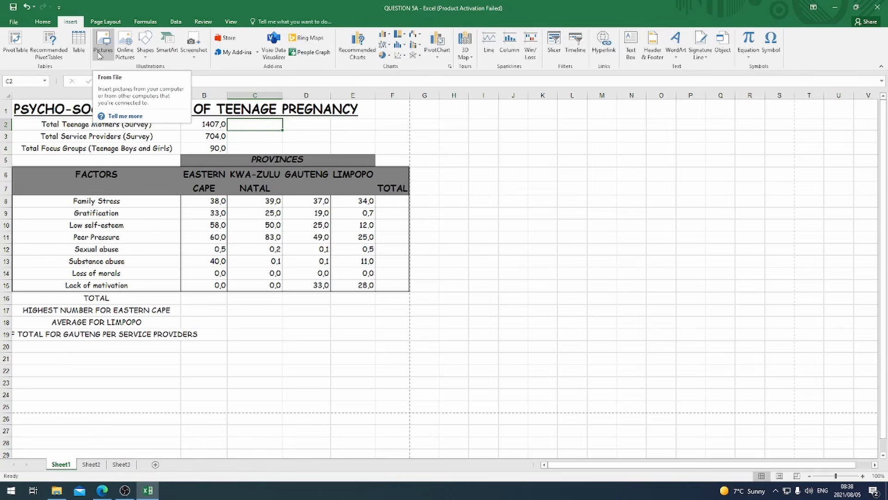
pyautogui.click(99, 54)
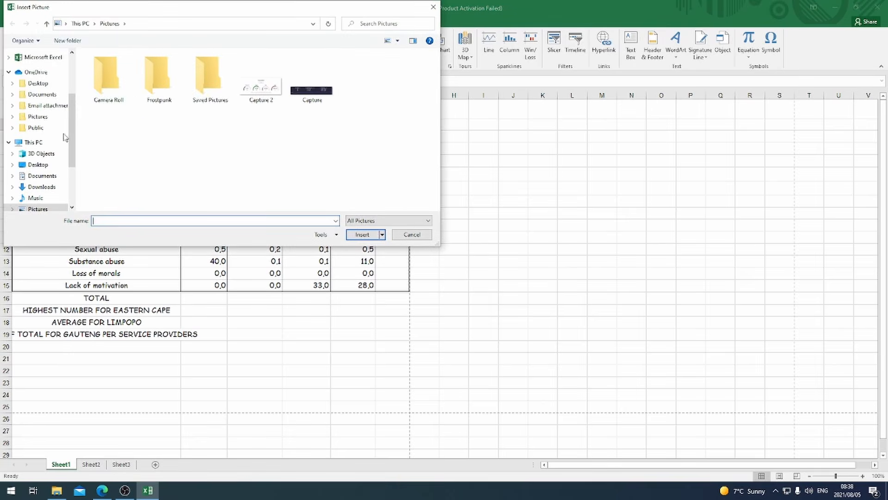
pyautogui.moveTo(71, 154); pyautogui.dragTo(75, 74)
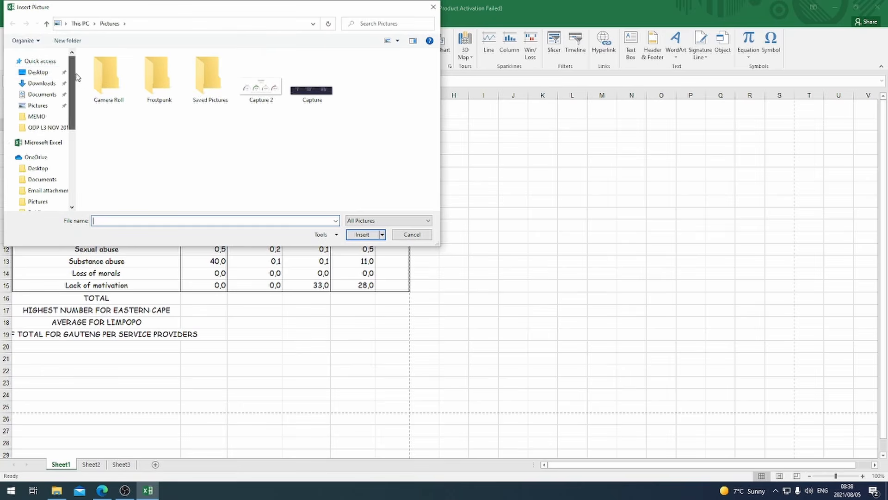
pyautogui.click(40, 73)
pyautogui.doubleClick(113, 67)
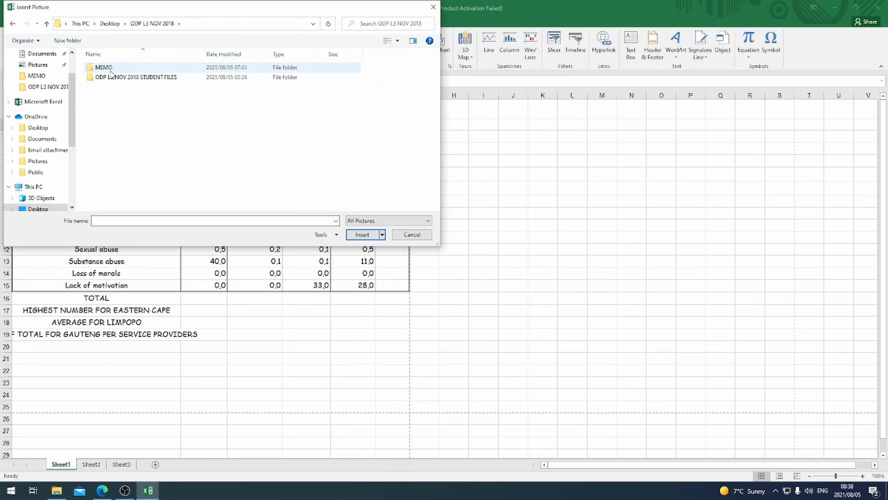
pyautogui.doubleClick(115, 79)
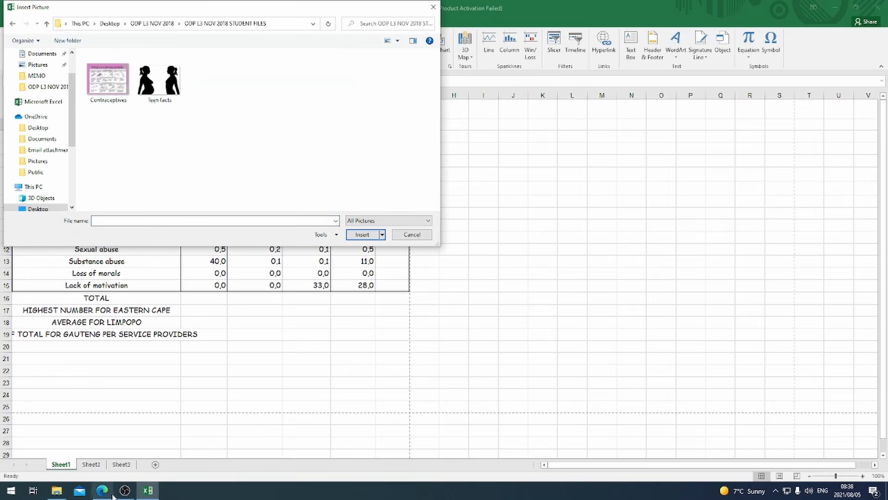
# Recheck the image name for task 5.1.13 in the exam PDF, and insert the Teen facts picture in Excel.
pyautogui.click(97, 497)
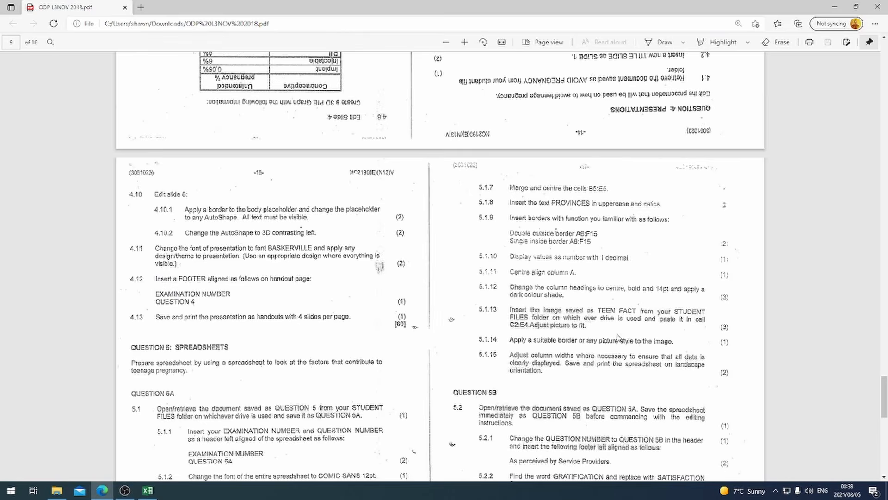
pyautogui.click(148, 490)
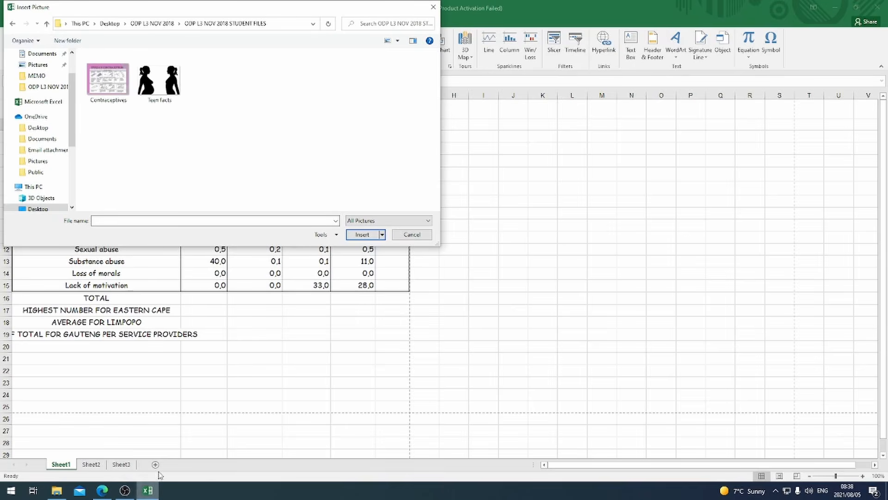
pyautogui.click(157, 102)
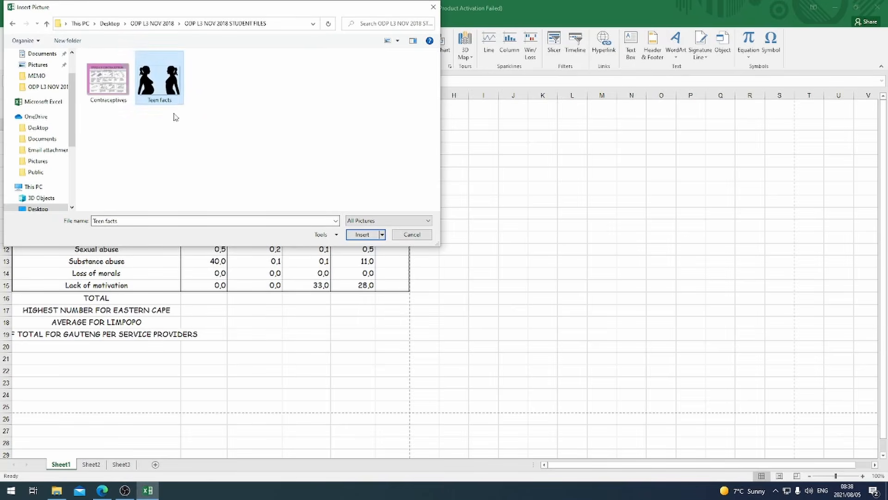
pyautogui.click(366, 235)
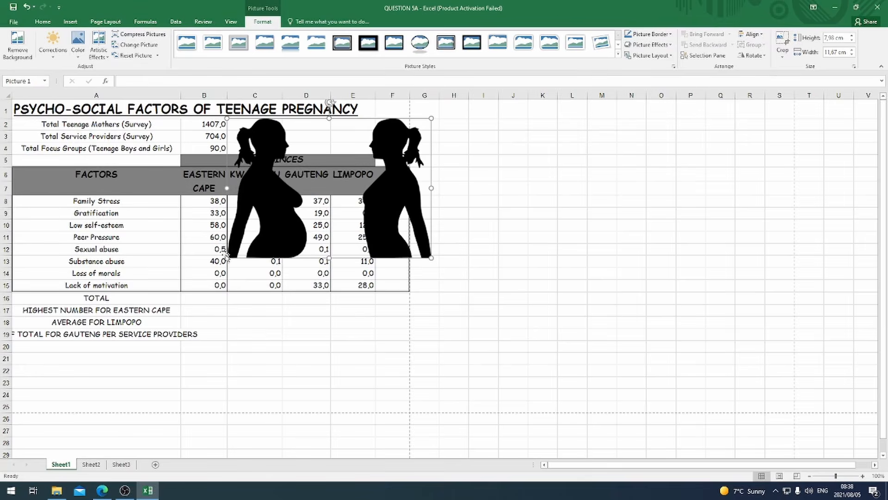
# Resize the Teen facts picture to fit C2:E4, about 2.03 cm high and 8.36 cm wide.
pyautogui.moveTo(225, 257); pyautogui.dragTo(232, 154)
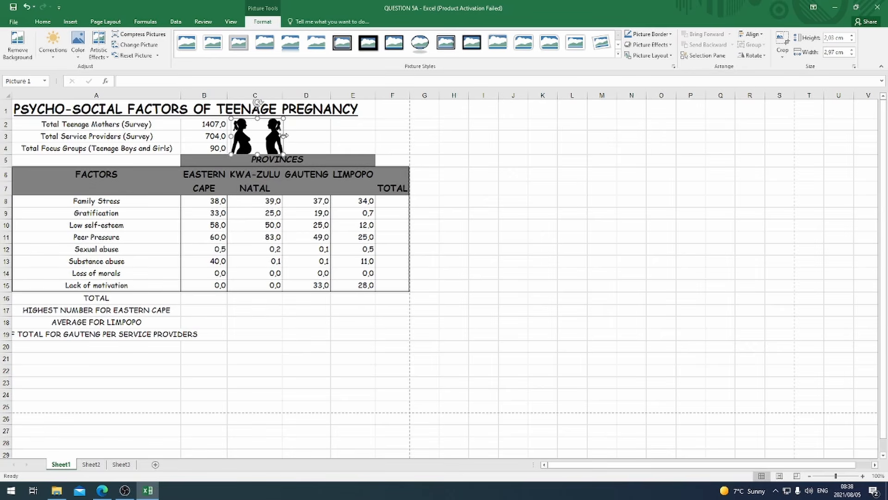
pyautogui.moveTo(284, 135); pyautogui.dragTo(375, 135)
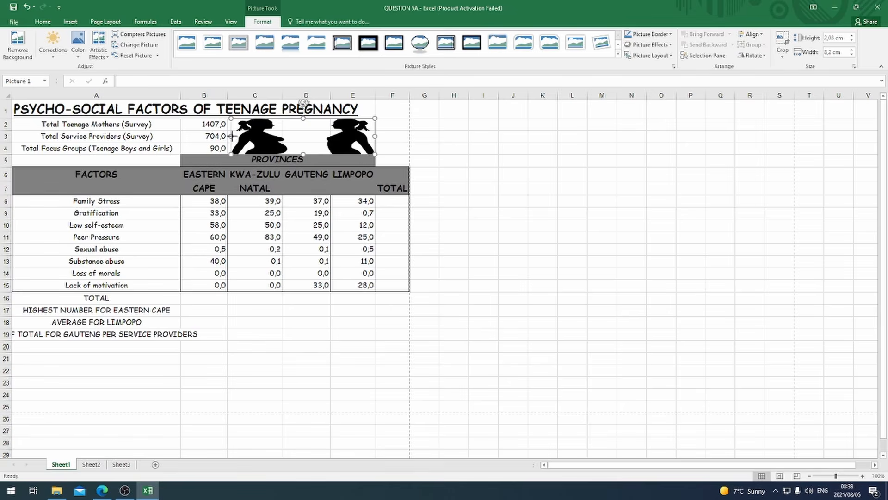
pyautogui.moveTo(231, 136); pyautogui.dragTo(229, 136)
pyautogui.click(124, 490)
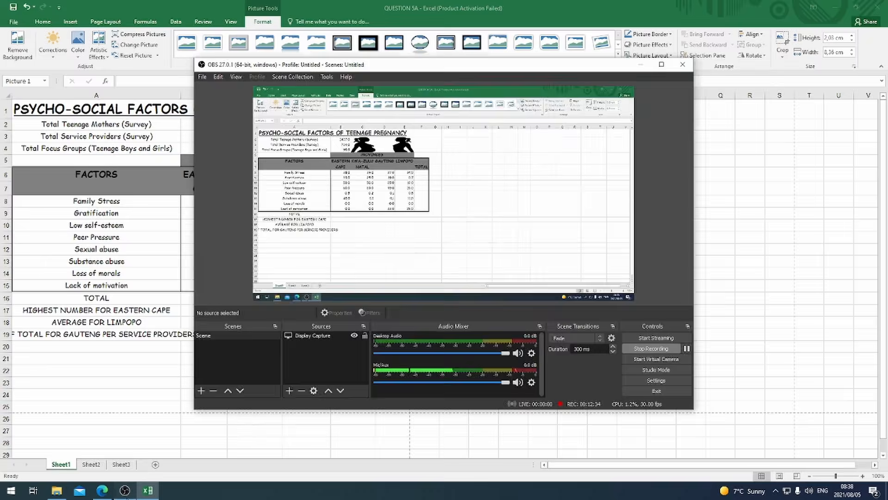
pyautogui.click(637, 66)
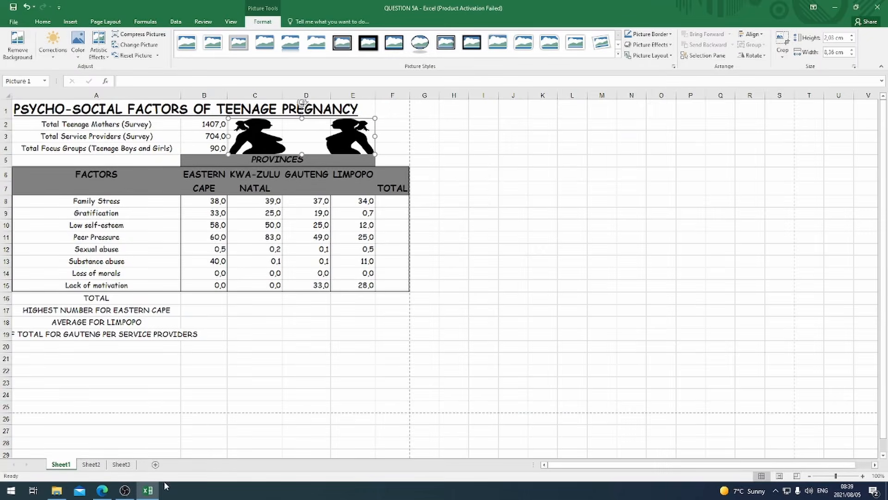
# Read task 5.1.14 in the exam PDF, and give the Teen facts picture a 3 pt border in Excel.
pyautogui.click(102, 490)
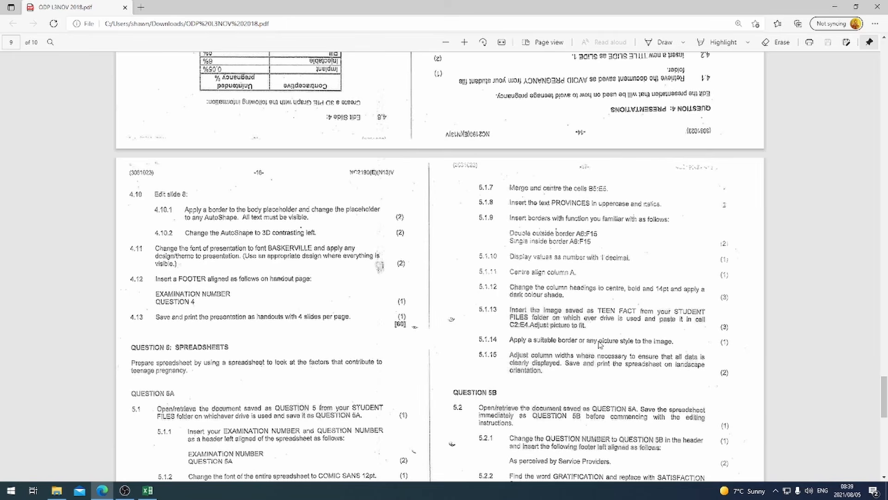
pyautogui.click(147, 490)
pyautogui.click(463, 177)
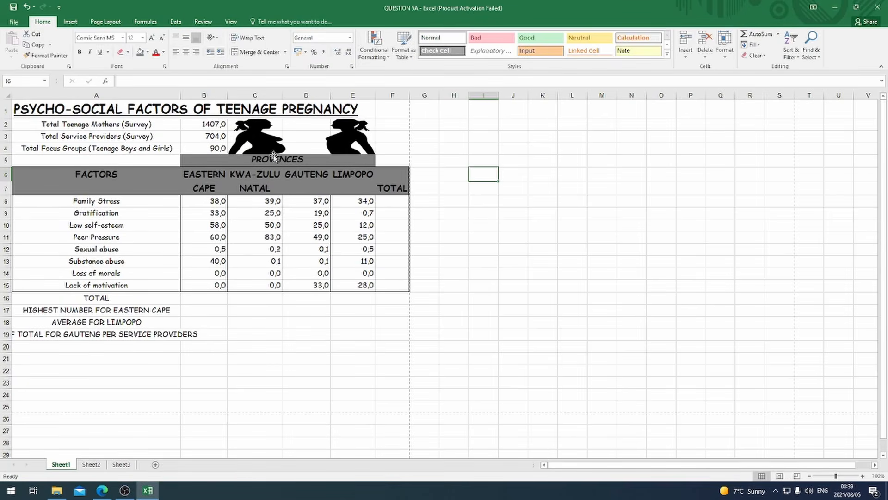
pyautogui.click(344, 140)
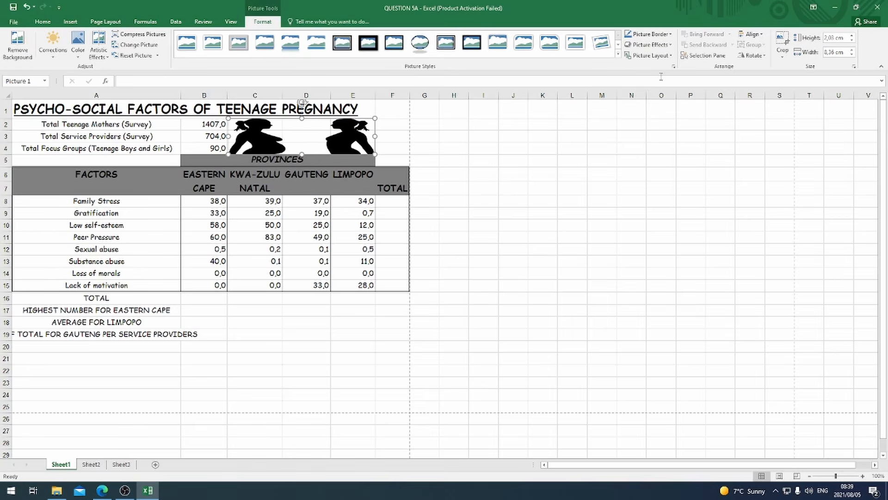
pyautogui.click(670, 35)
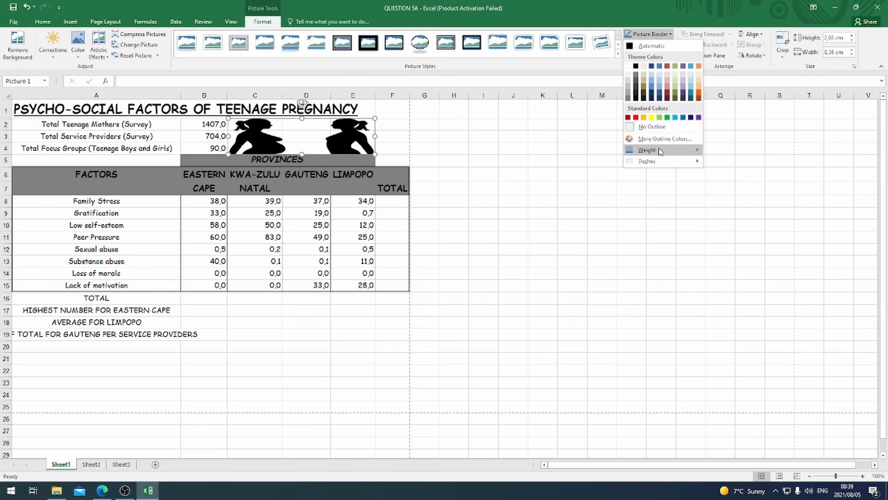
pyautogui.moveTo(689, 149)
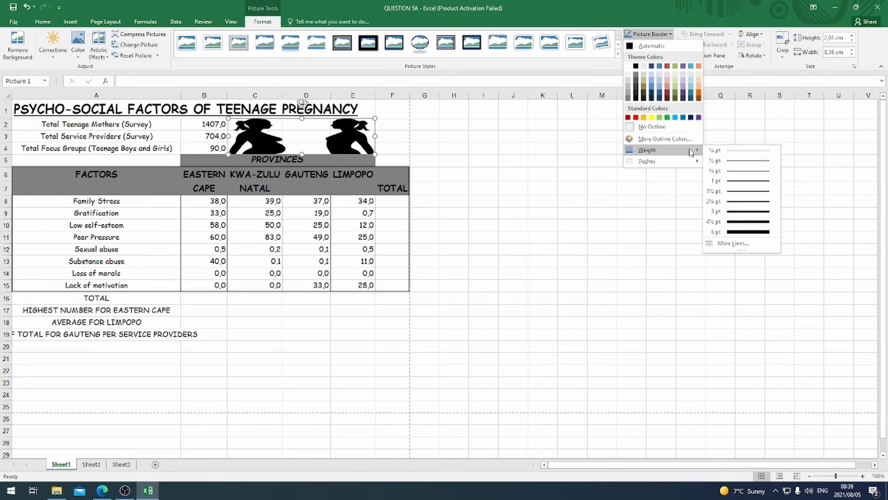
pyautogui.click(754, 213)
pyautogui.click(506, 188)
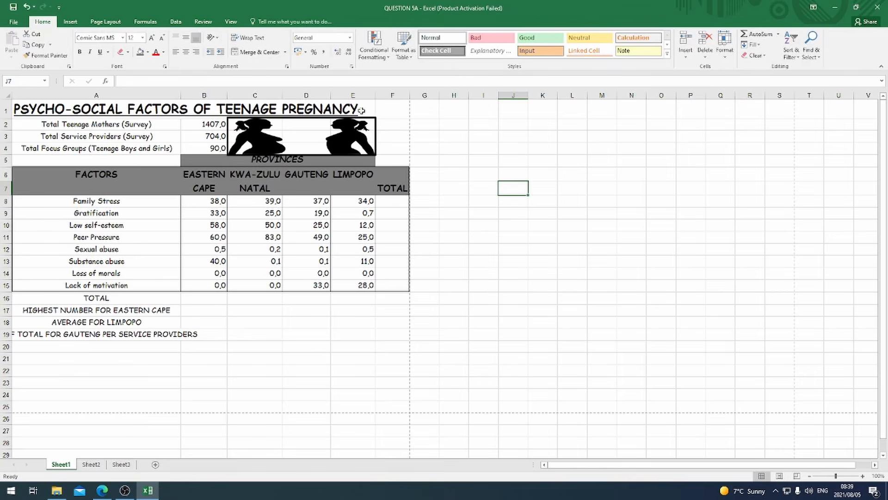
# Set the border weight of the Teen facts picture to 1 pt.
pyautogui.click(360, 144)
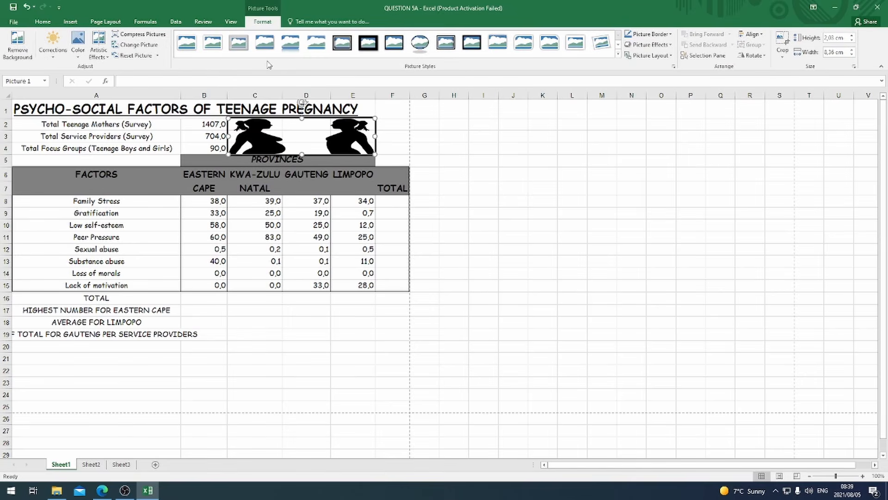
pyautogui.click(650, 34)
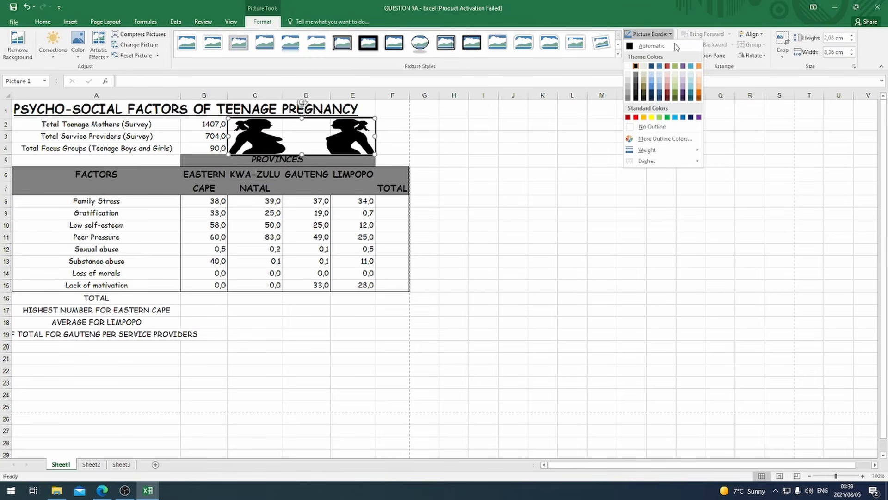
pyautogui.moveTo(677, 152)
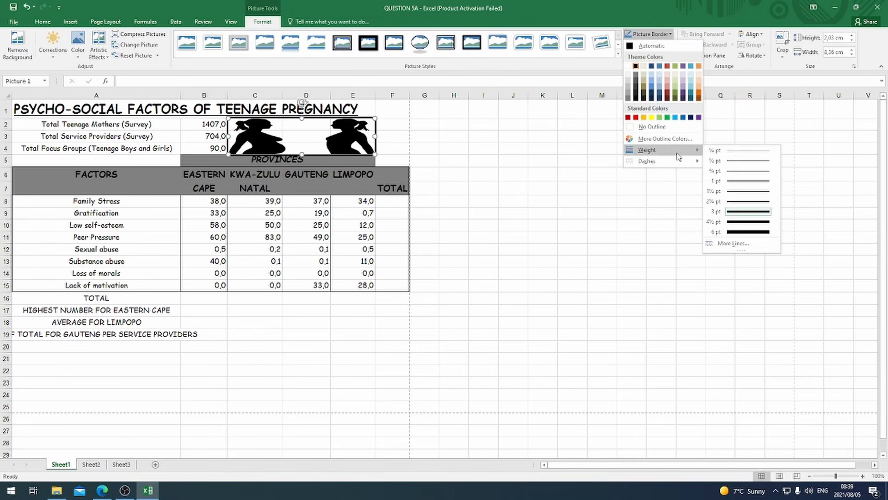
pyautogui.click(731, 182)
pyautogui.click(541, 213)
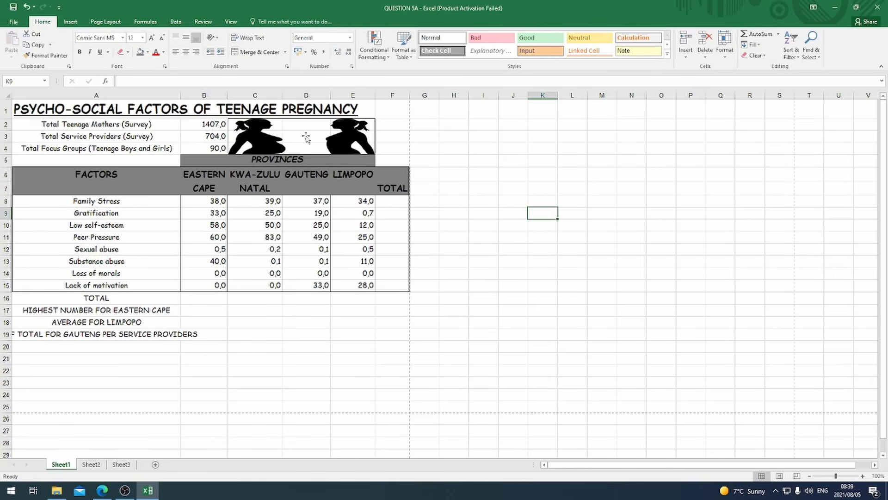
# Read task 5.1.15 in the exam PDF, and set the page orientation to landscape in Excel.
pyautogui.click(102, 491)
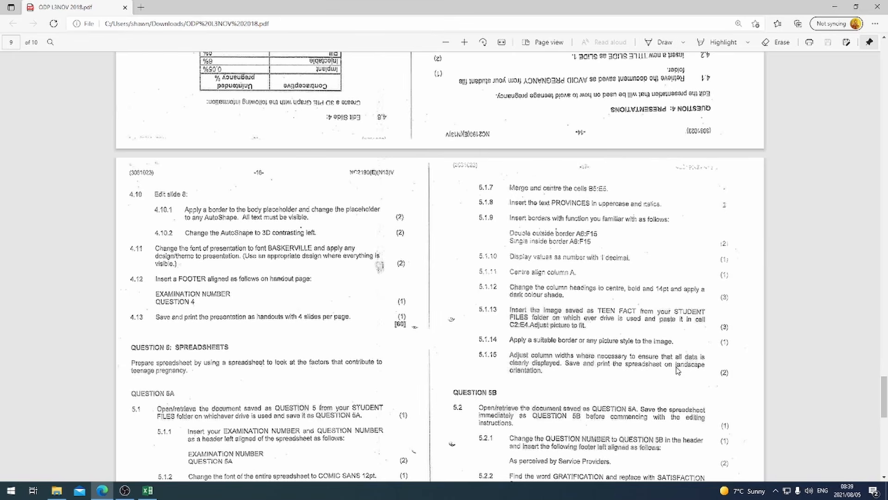
pyautogui.scroll(-3, 677, 369)
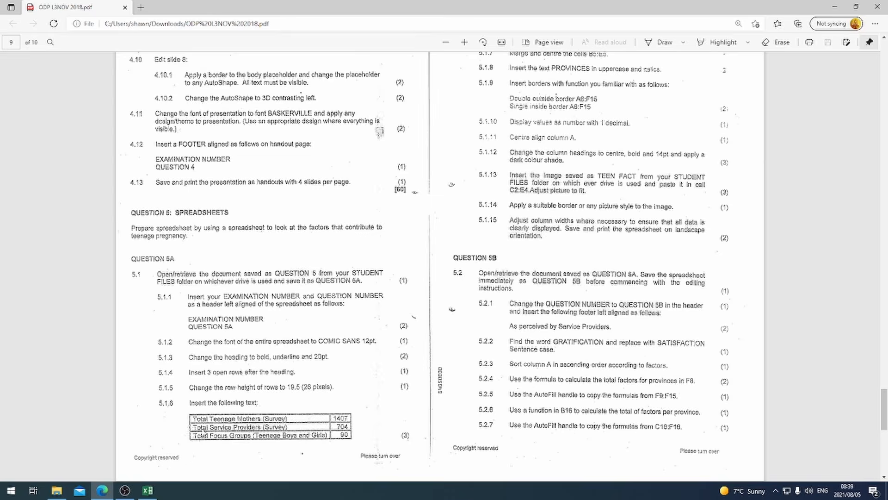
pyautogui.click(148, 490)
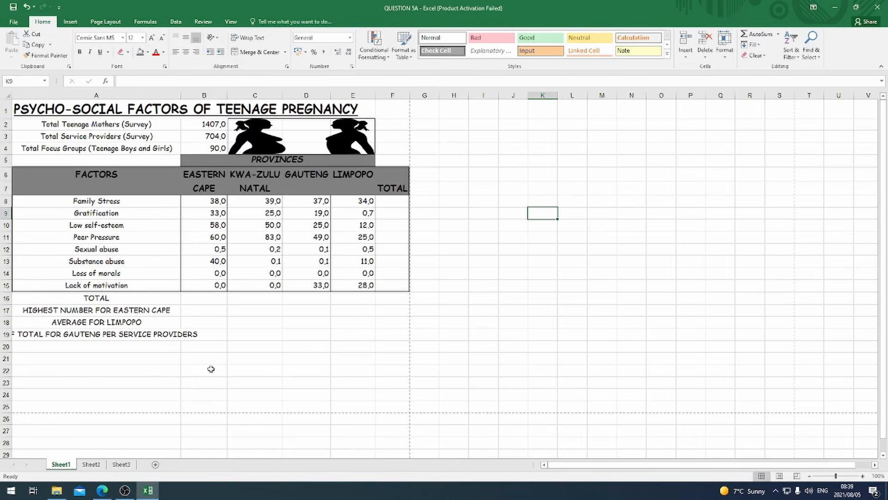
pyautogui.click(105, 22)
pyautogui.click(94, 59)
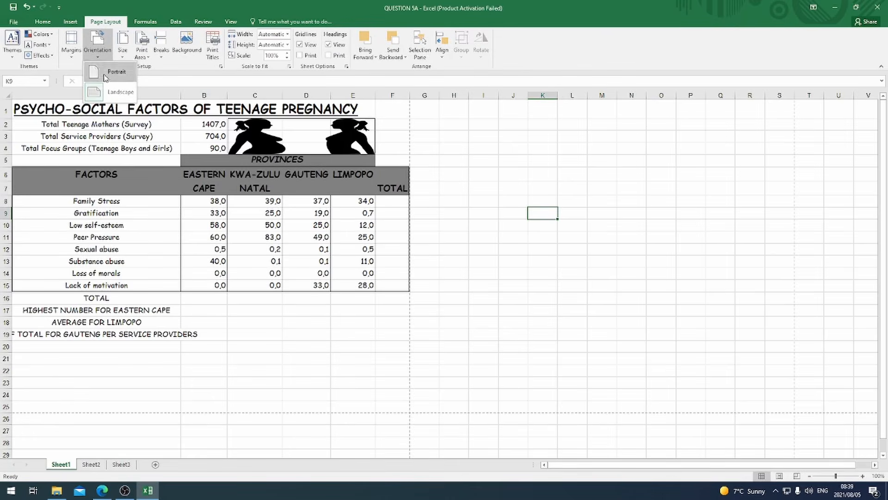
pyautogui.click(119, 94)
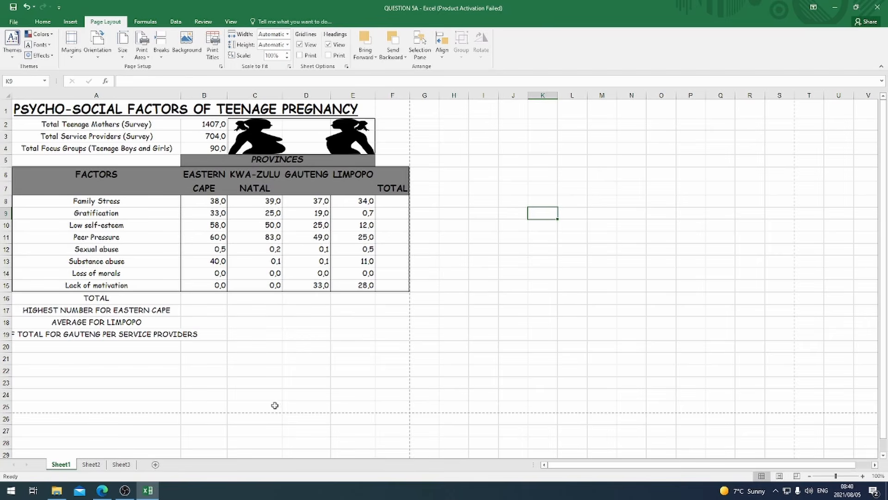
# Look over the worksheet, recheck the Question 5 tasks in the exam PDF, and return to the Excel workbook.
pyautogui.click(123, 396)
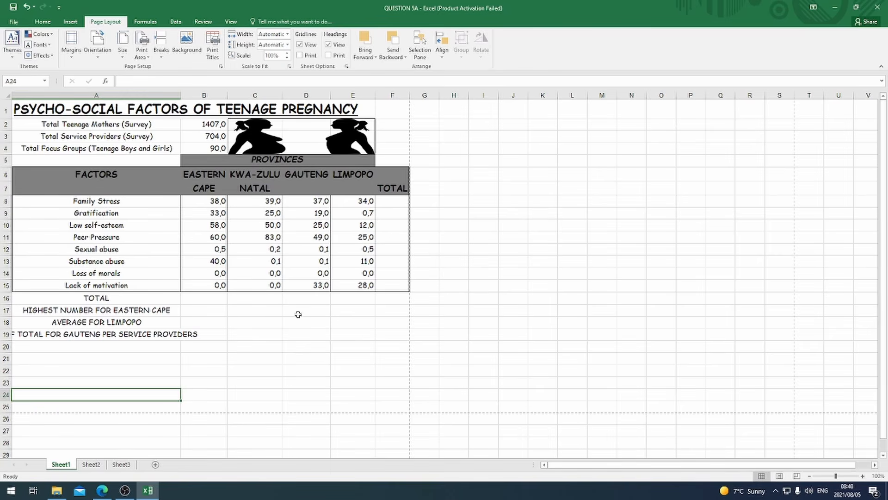
pyautogui.click(306, 350)
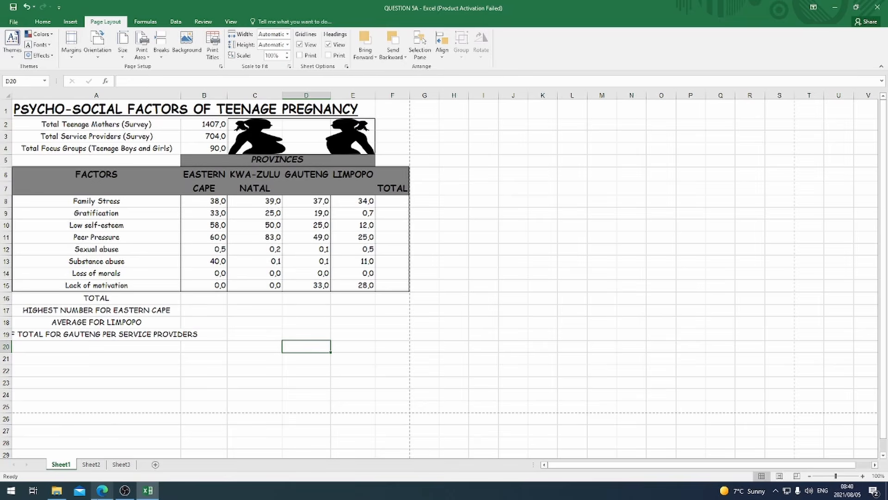
pyautogui.click(102, 489)
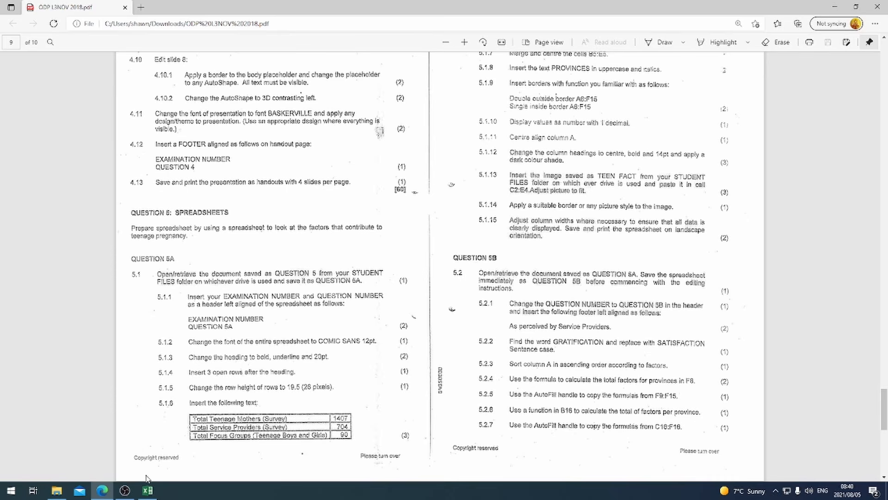
pyautogui.click(147, 490)
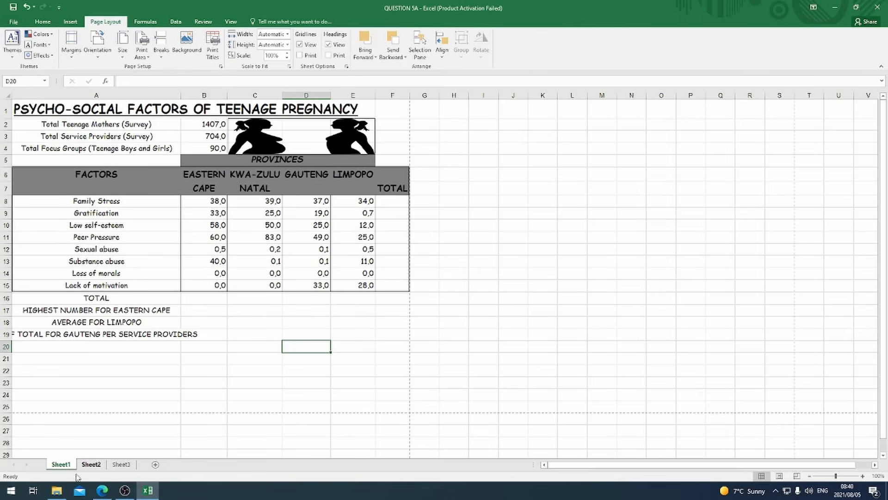
# Consult the exam paper's Question 5B instructions and save the workbook as QUESTION 5B in the MEMO folder, replacing the existing file.
pyautogui.click(103, 490)
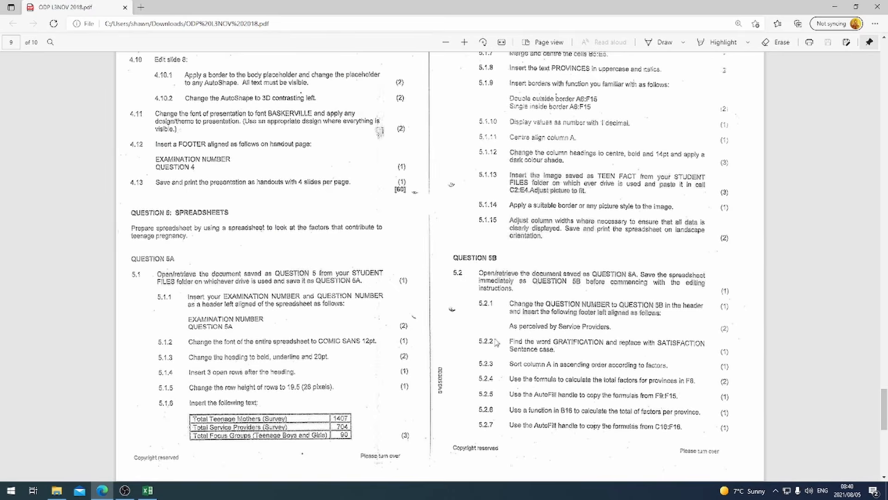
pyautogui.click(148, 490)
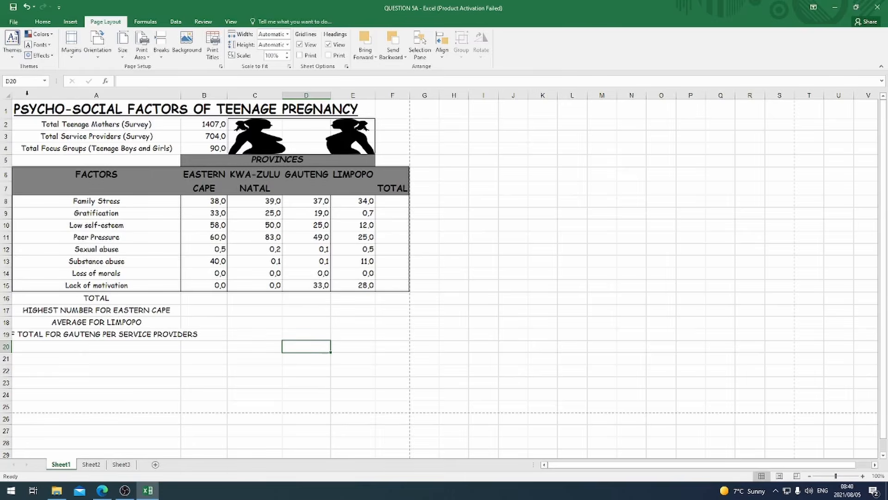
pyautogui.click(12, 22)
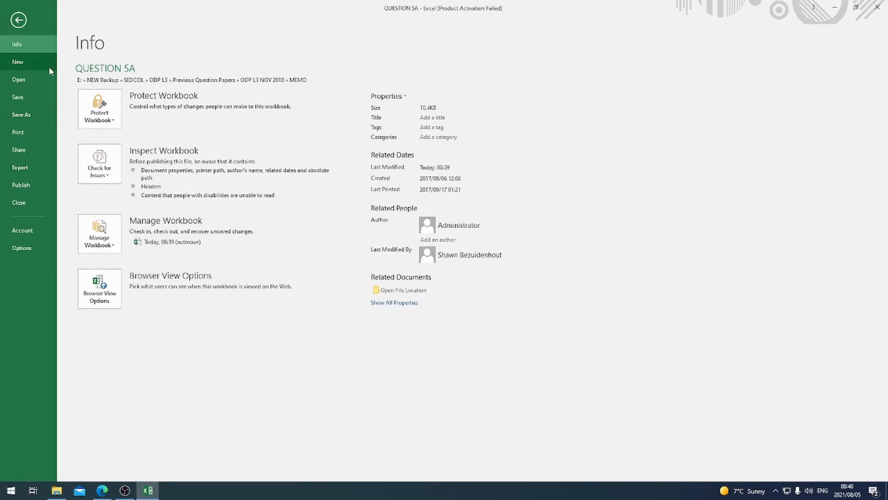
pyautogui.click(27, 113)
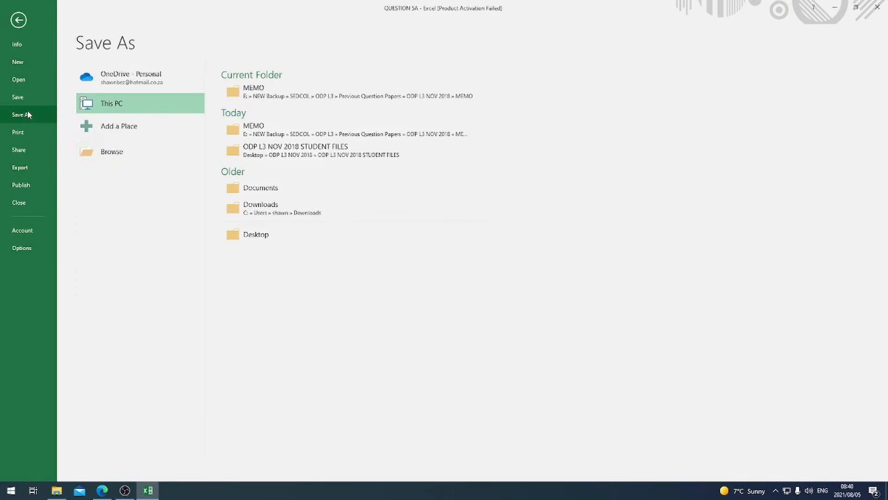
pyautogui.click(119, 154)
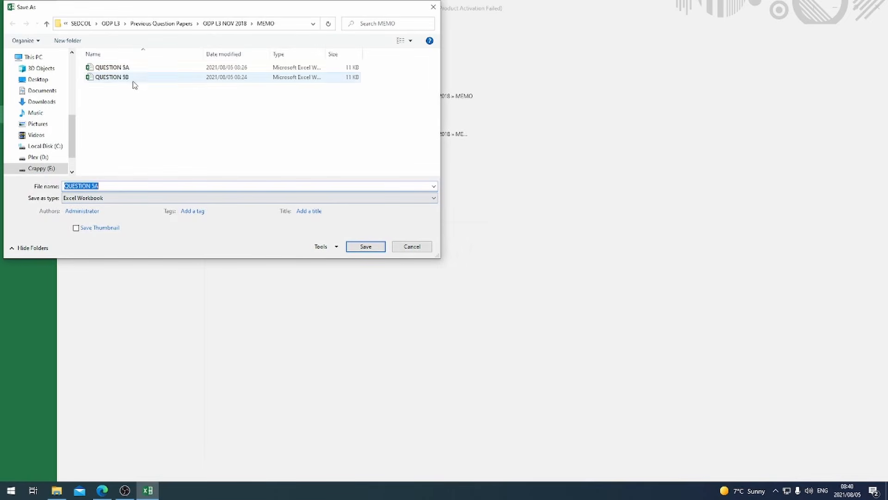
pyautogui.click(133, 79)
pyautogui.click(365, 246)
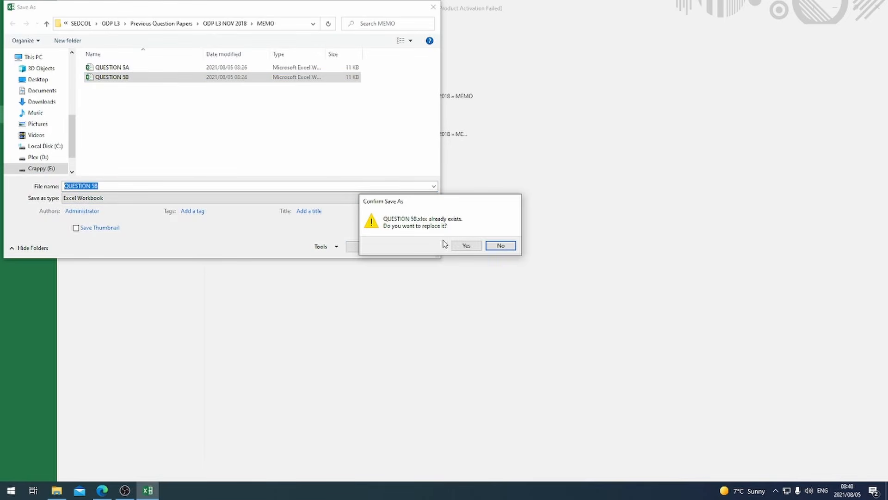
pyautogui.click(464, 245)
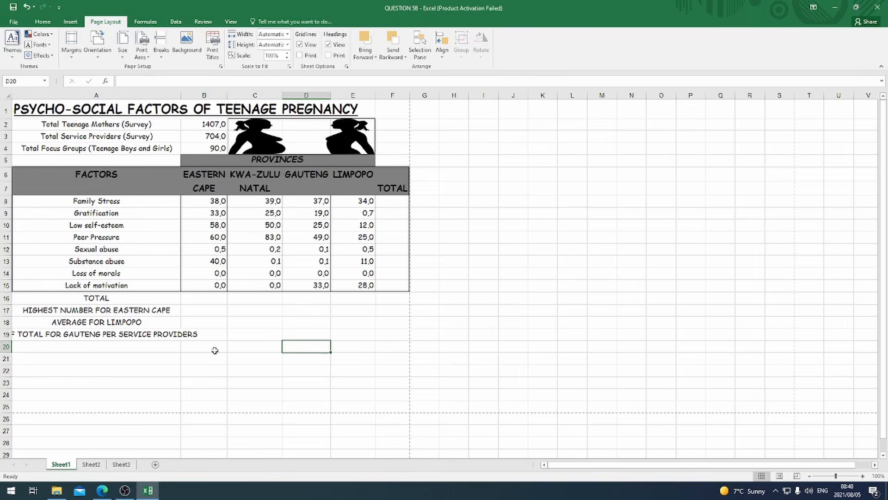
# Change the question number in Sheet1's left header section to QUESTION 5B, as the exam paper asks.
pyautogui.click(102, 490)
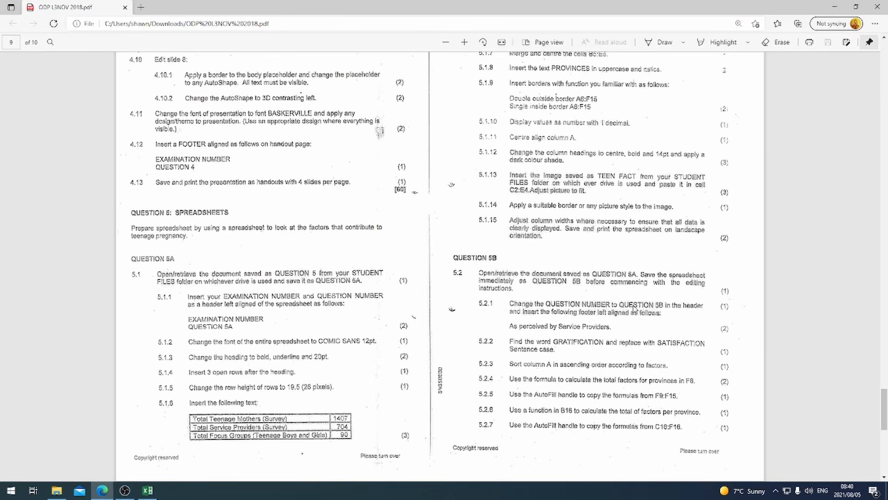
pyautogui.click(147, 490)
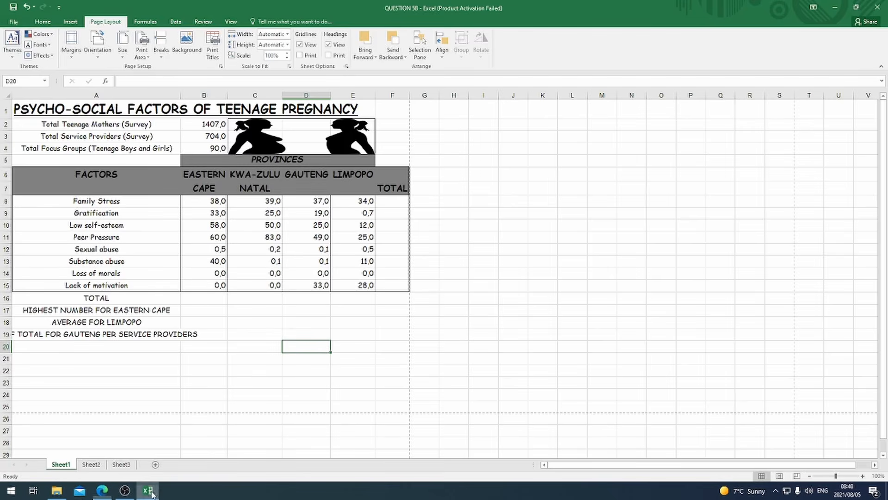
pyautogui.click(70, 21)
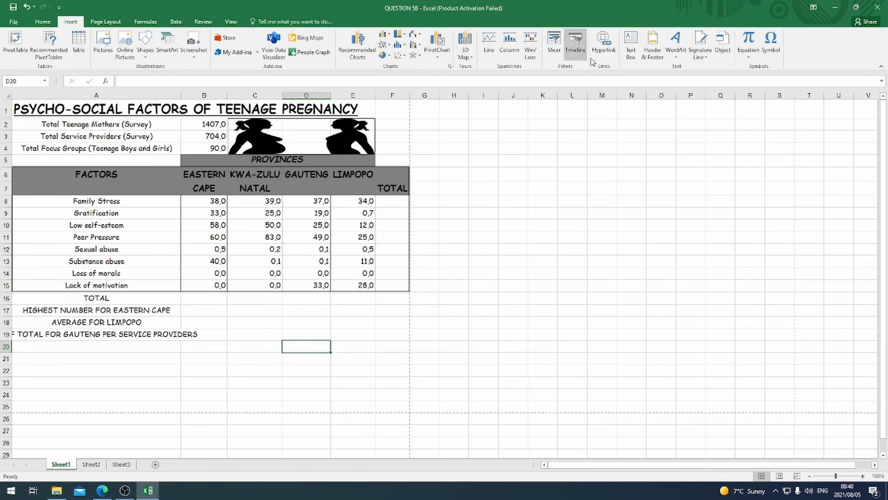
pyautogui.click(658, 52)
pyautogui.click(132, 152)
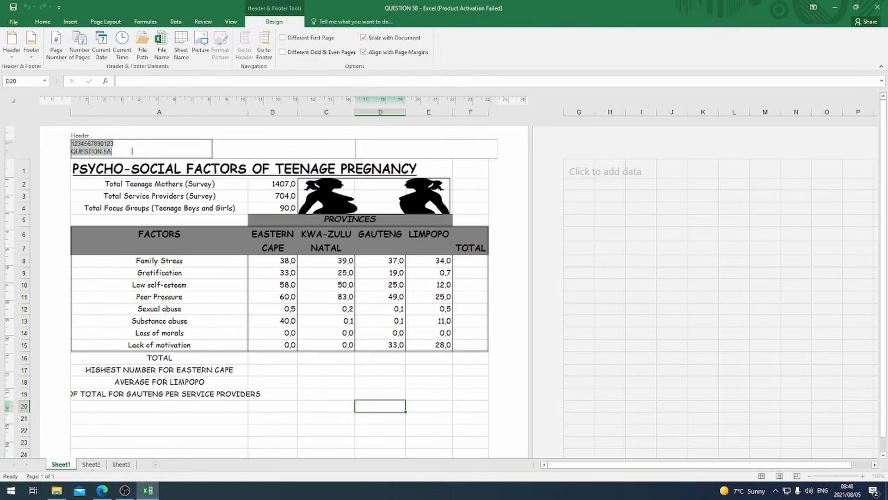
pyautogui.click(119, 152)
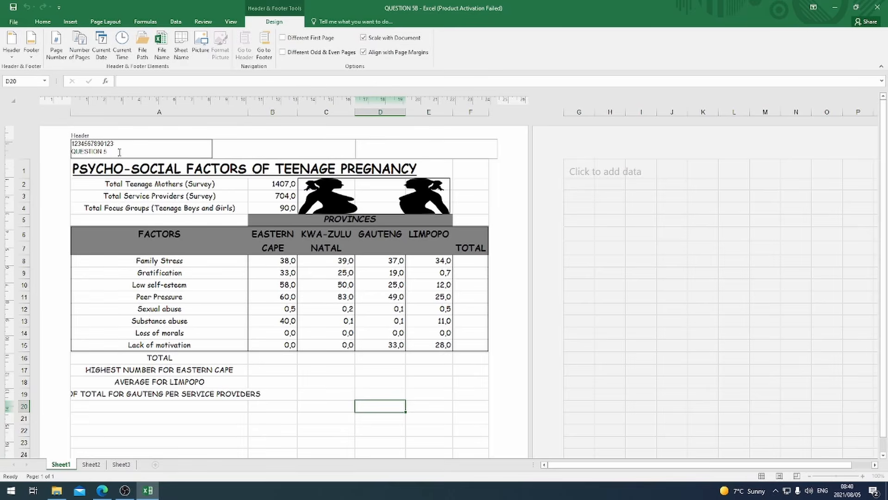
pyautogui.click(125, 491)
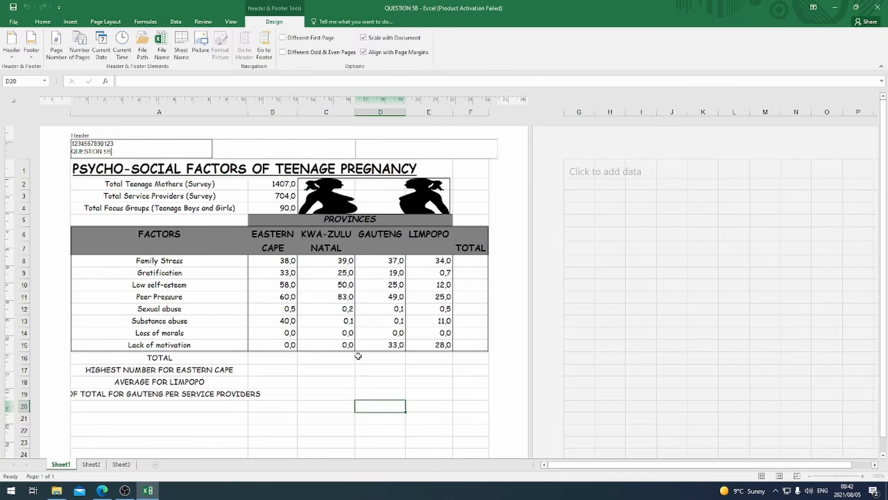
# Insert the text "As percieved by Service Providers" in the left section of Sheet1's page footer.
pyautogui.click(102, 490)
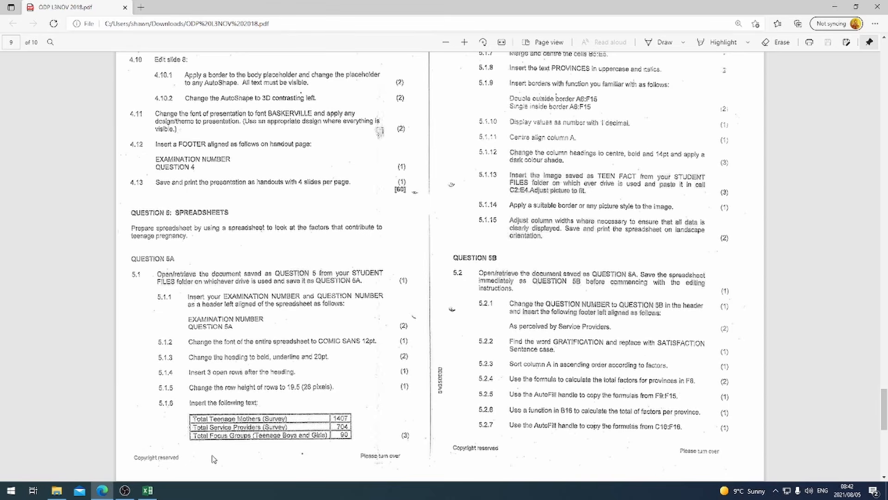
pyautogui.click(147, 489)
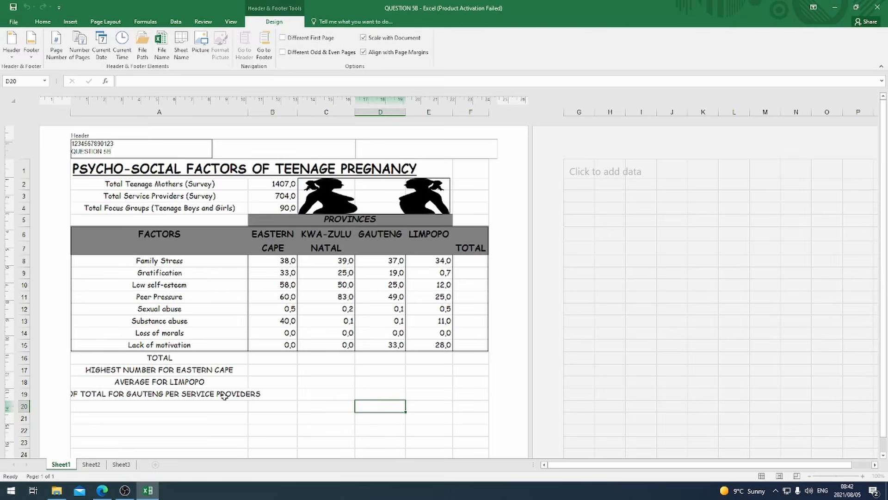
pyautogui.click(160, 418)
pyautogui.scroll(-3, 231, 394)
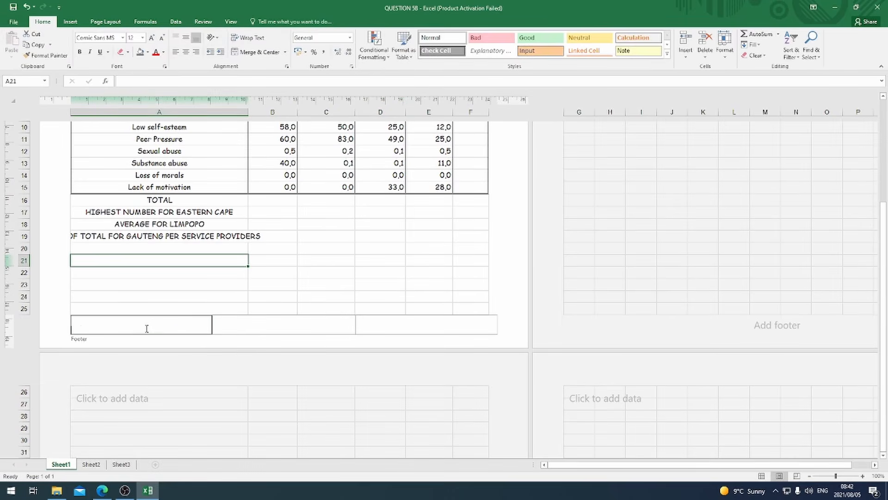
pyautogui.click(146, 329)
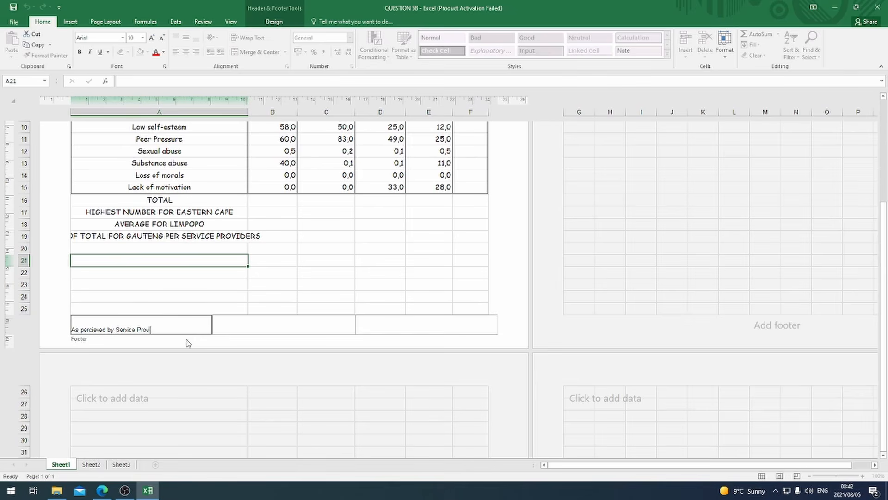
pyautogui.click(124, 491)
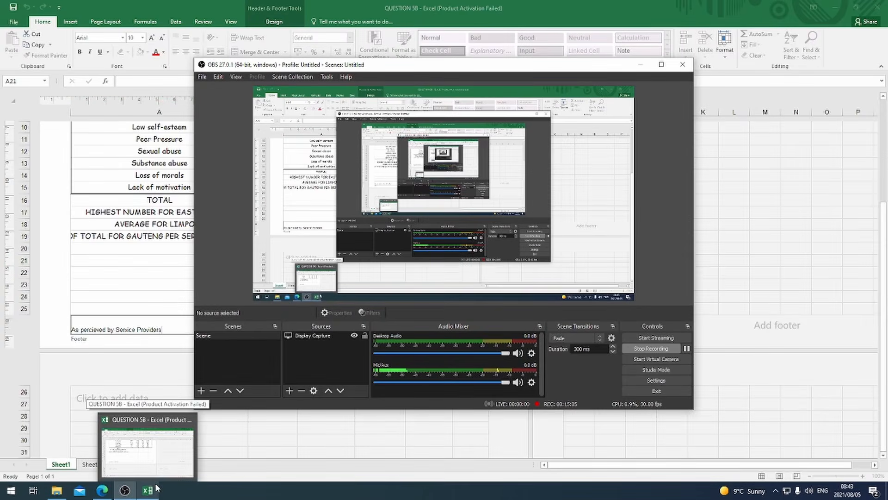
pyautogui.click(152, 484)
pyautogui.click(148, 489)
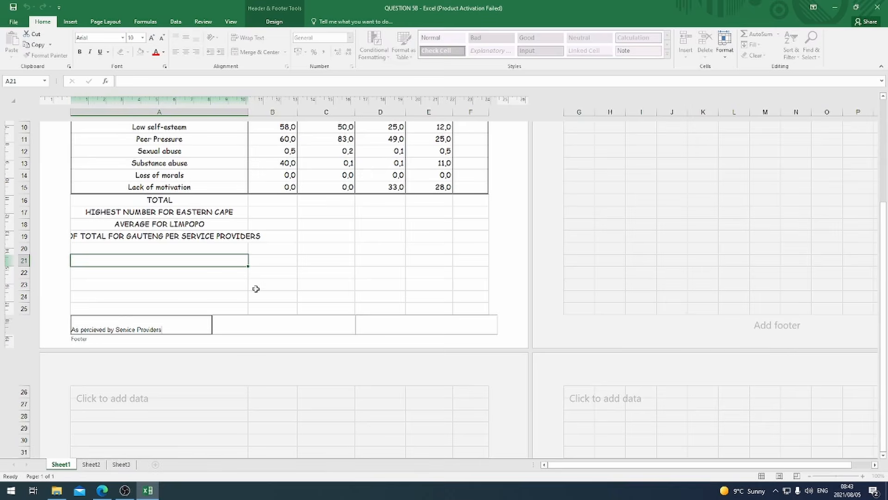
# Leave the footer and return Sheet1 to Normal view.
pyautogui.click(247, 276)
pyautogui.scroll(4, 299, 266)
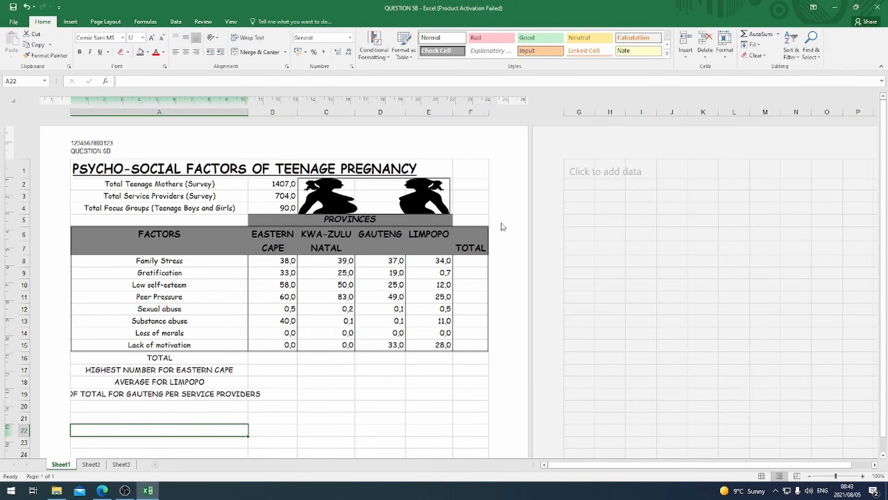
pyautogui.click(230, 22)
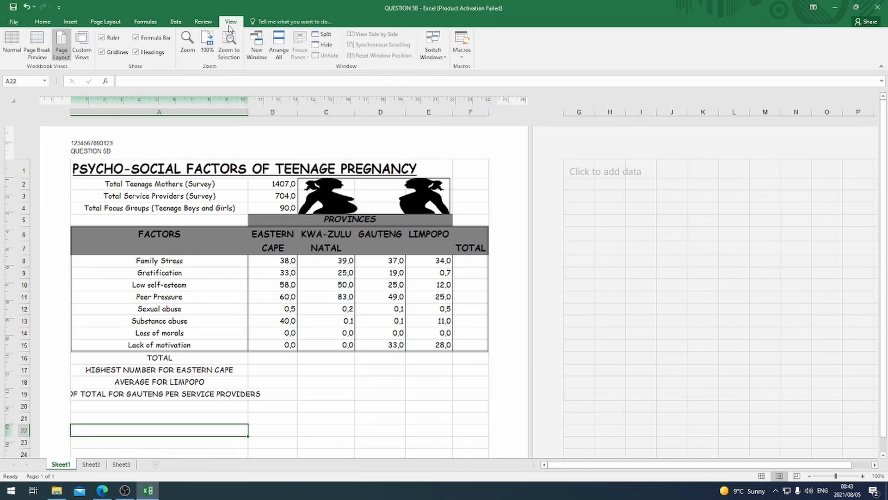
pyautogui.click(12, 44)
pyautogui.click(270, 355)
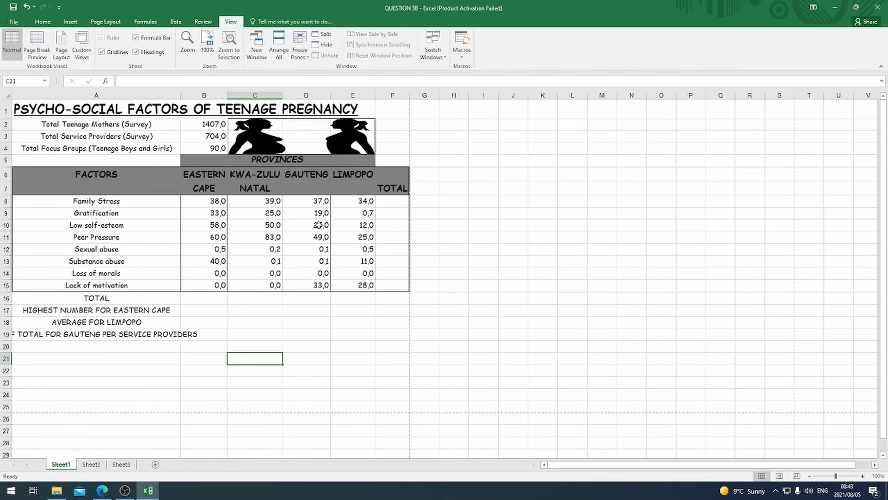
# Check the find-and-replace instruction in the exam paper and replace "Gratification" in cell A9 with "Satisfaction".
pyautogui.click(102, 489)
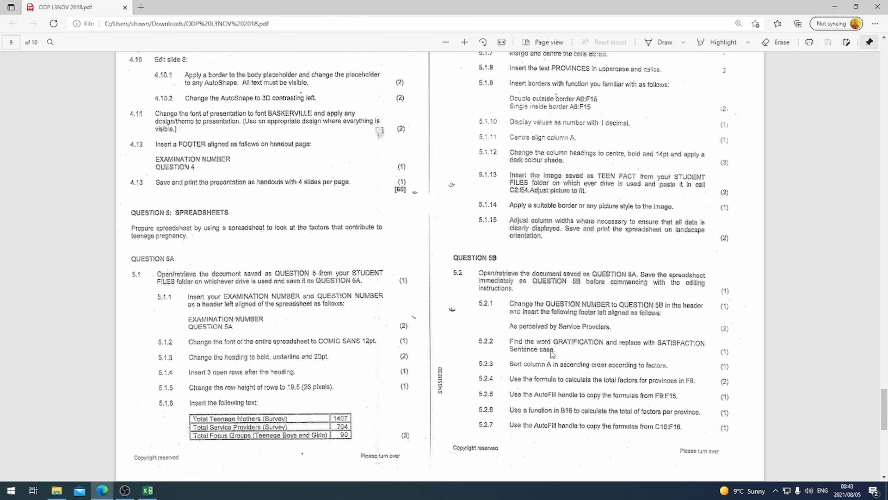
pyautogui.moveTo(148, 490)
pyautogui.click(148, 490)
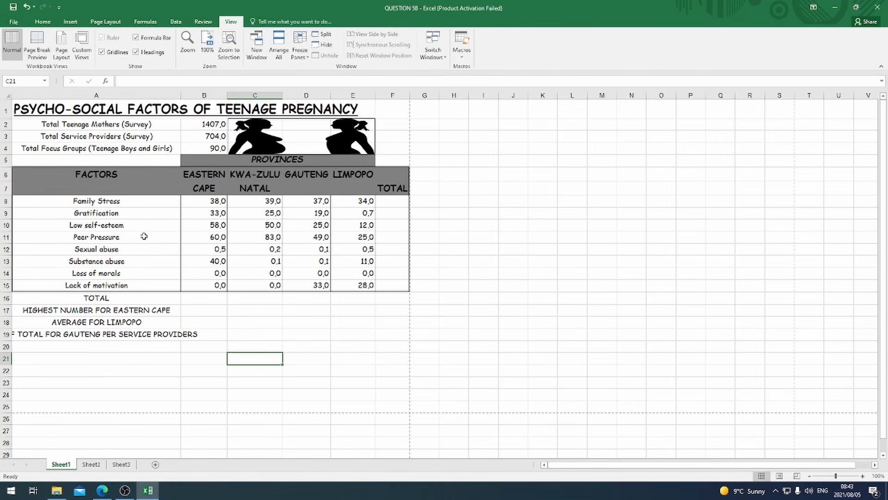
pyautogui.click(134, 215)
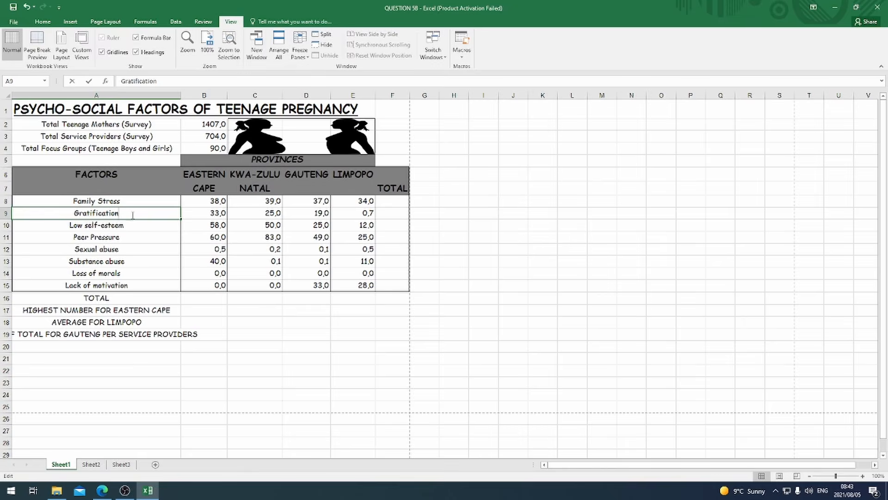
pyautogui.click(102, 490)
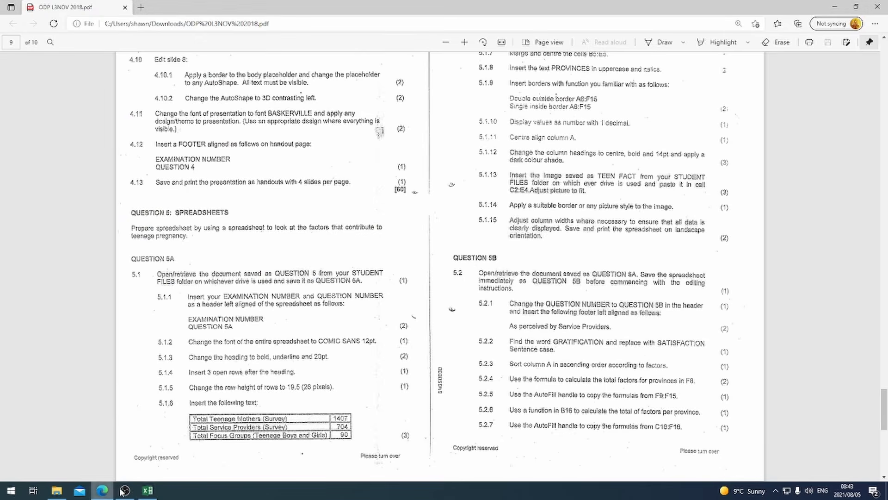
pyautogui.click(148, 491)
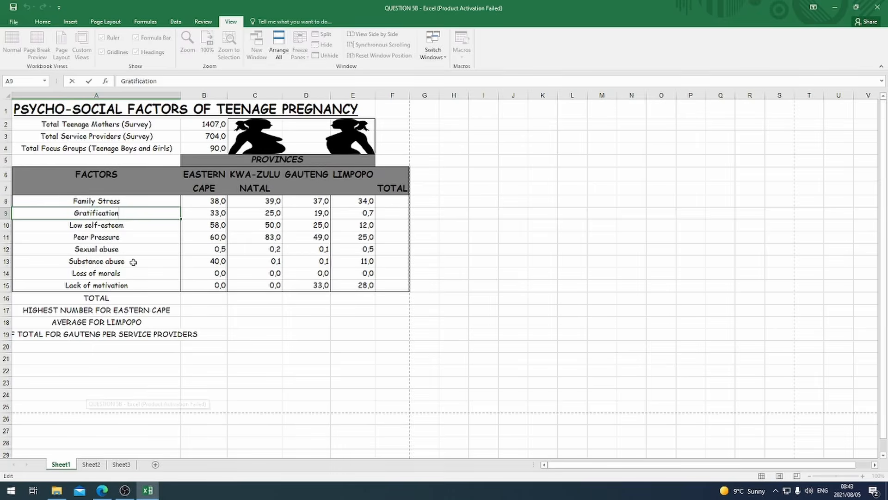
pyautogui.moveTo(128, 217); pyautogui.dragTo(64, 217)
pyautogui.write('S')
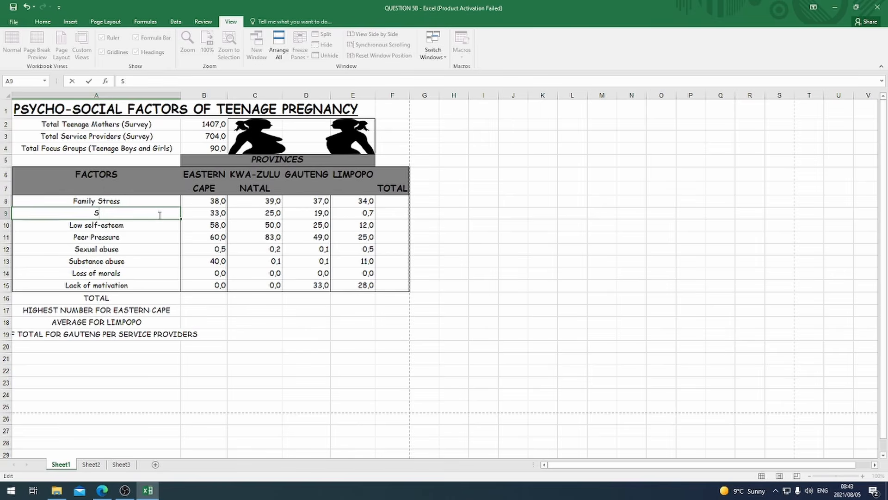
pyautogui.write('atisfaction')
pyautogui.click(216, 333)
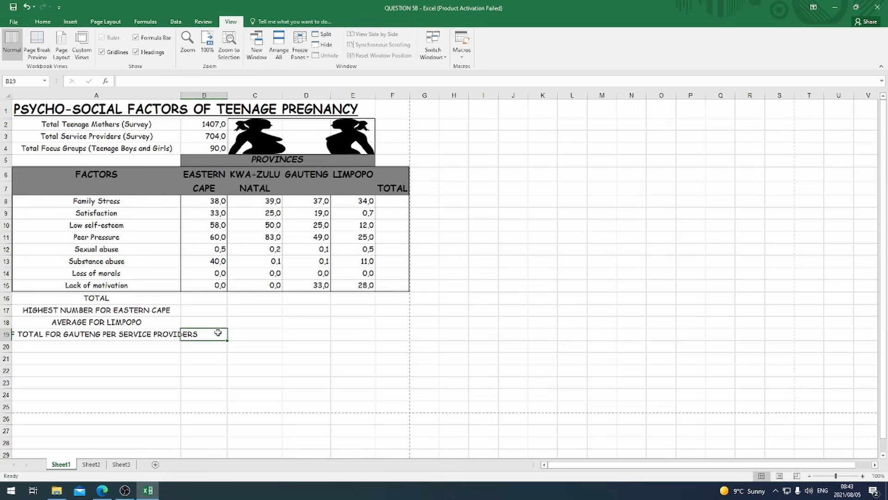
# Check the sorting instruction in the exam paper and sort rows A8:F15 in ascending order by the factors in column A.
pyautogui.click(104, 491)
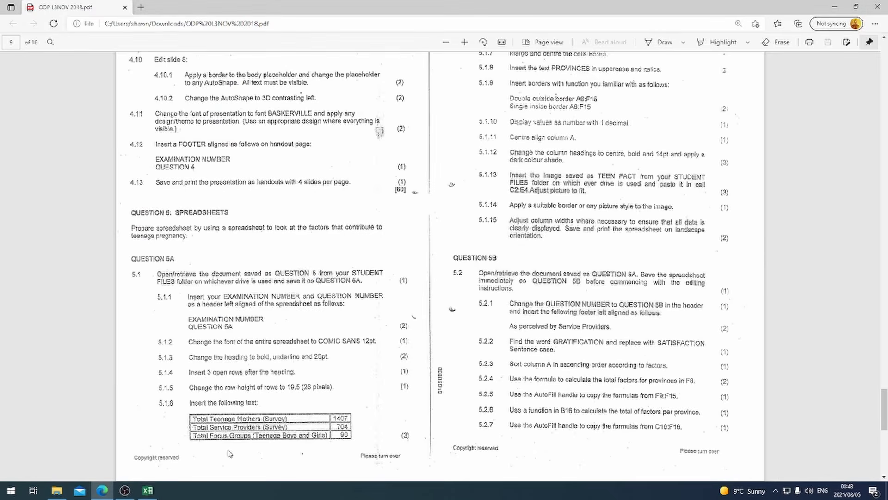
pyautogui.click(149, 491)
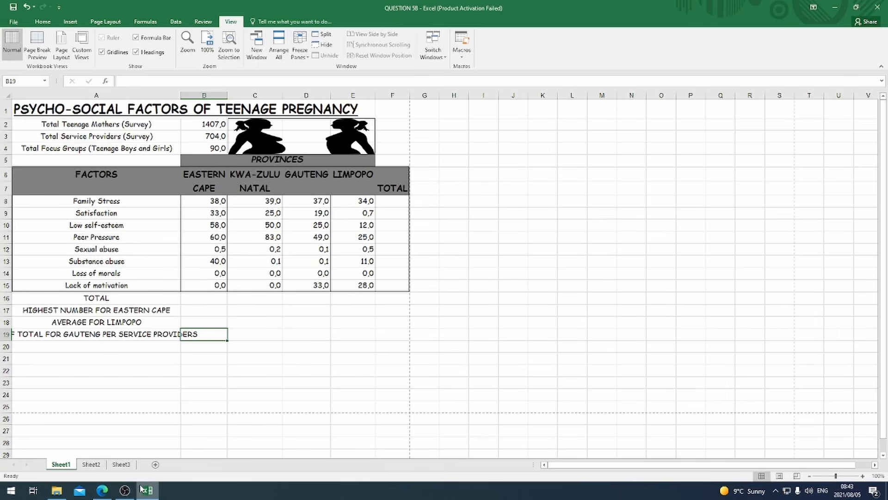
pyautogui.click(112, 493)
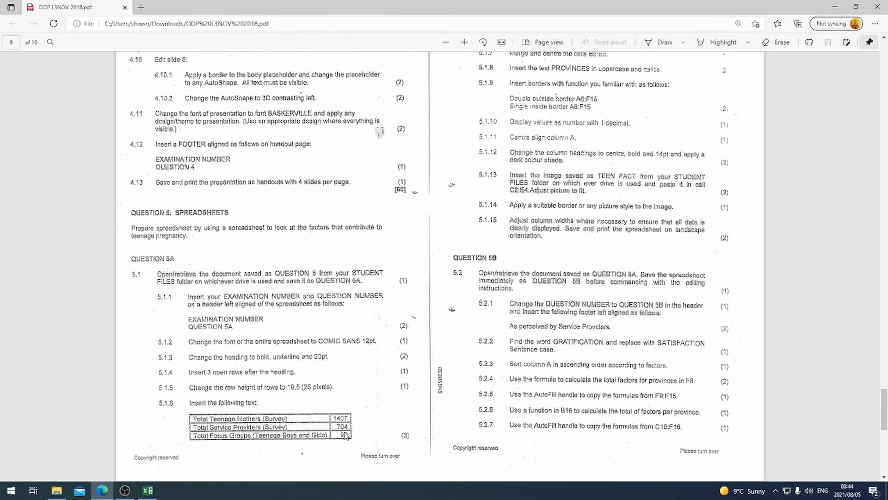
pyautogui.click(148, 490)
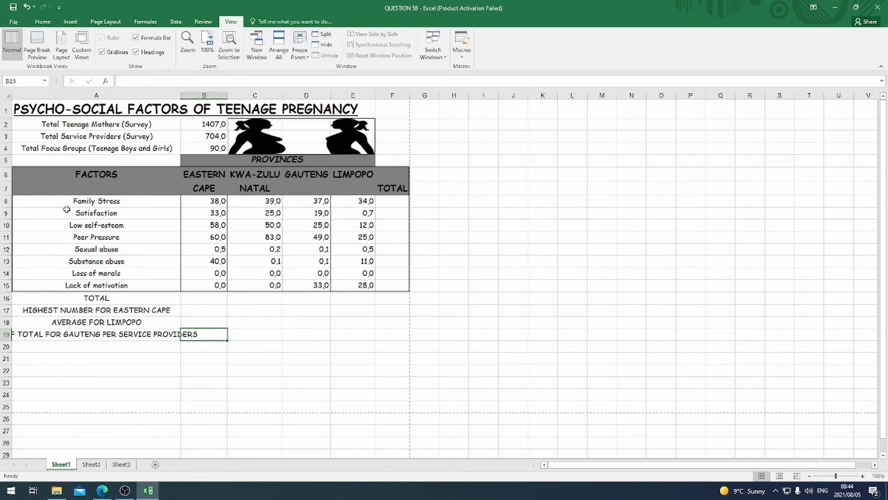
pyautogui.moveTo(74, 201); pyautogui.dragTo(90, 285)
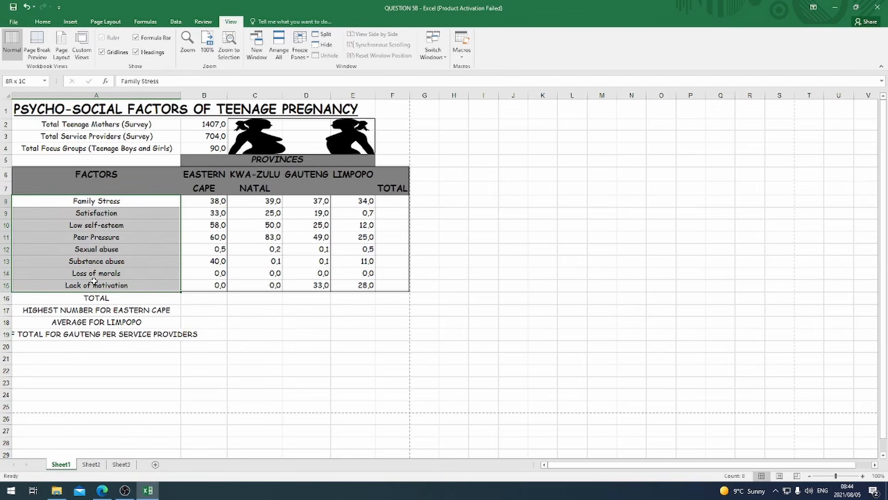
pyautogui.click(280, 333)
pyautogui.moveTo(100, 202); pyautogui.dragTo(386, 280)
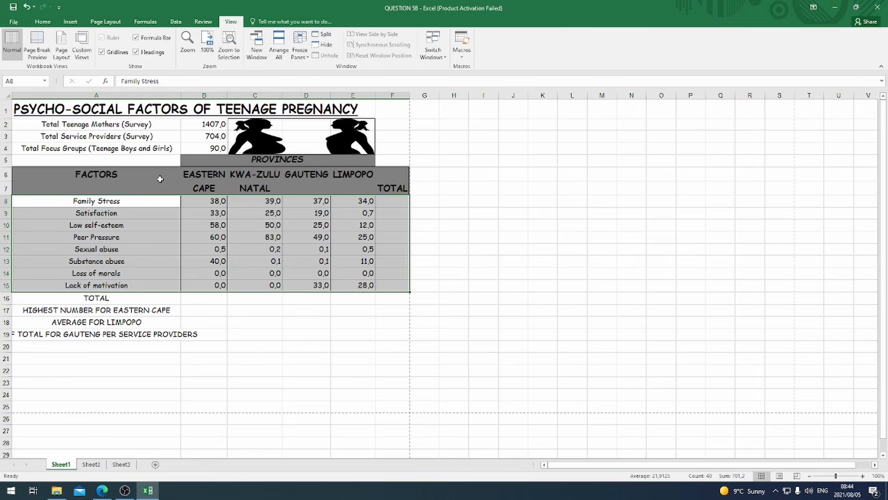
pyautogui.click(45, 23)
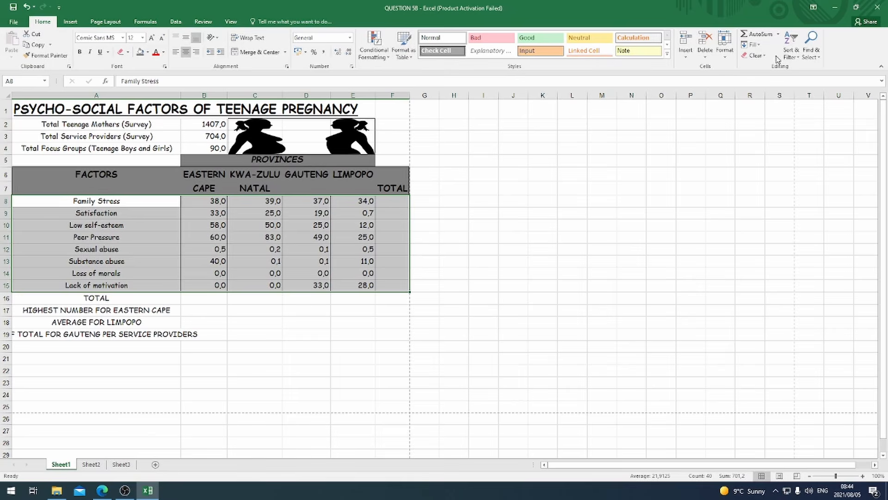
pyautogui.click(801, 56)
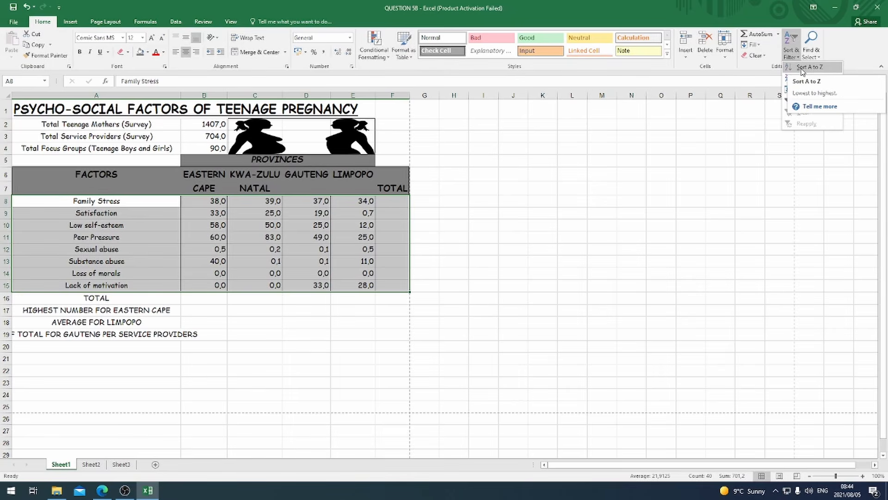
pyautogui.click(808, 68)
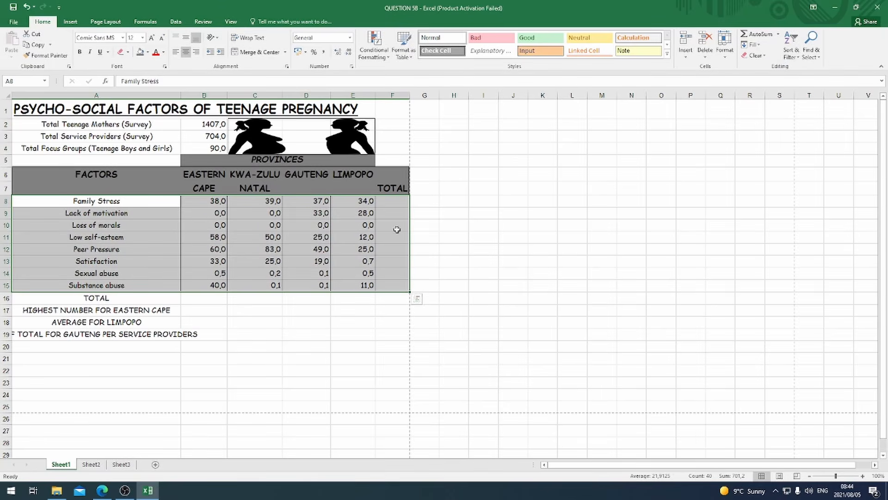
pyautogui.click(256, 345)
# Read the exam paper's instruction for F8 and total the Family Stress row there with =SUM(B8:E8).
pyautogui.click(99, 494)
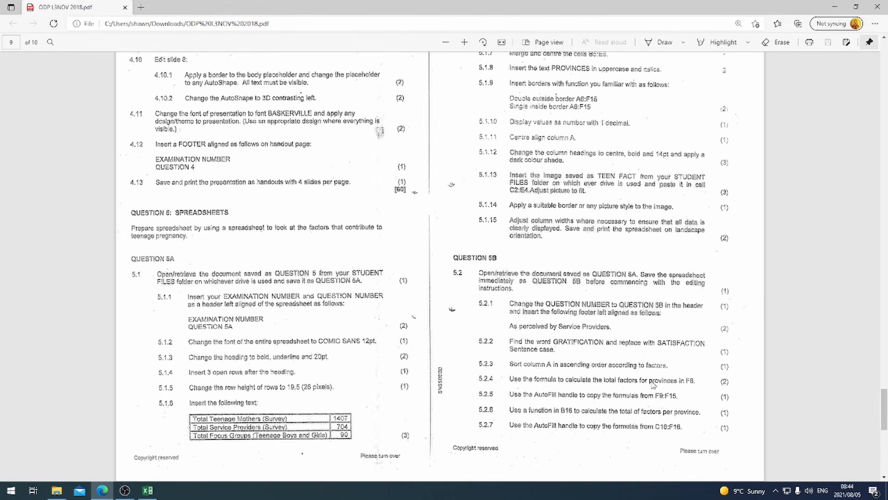
pyautogui.click(148, 490)
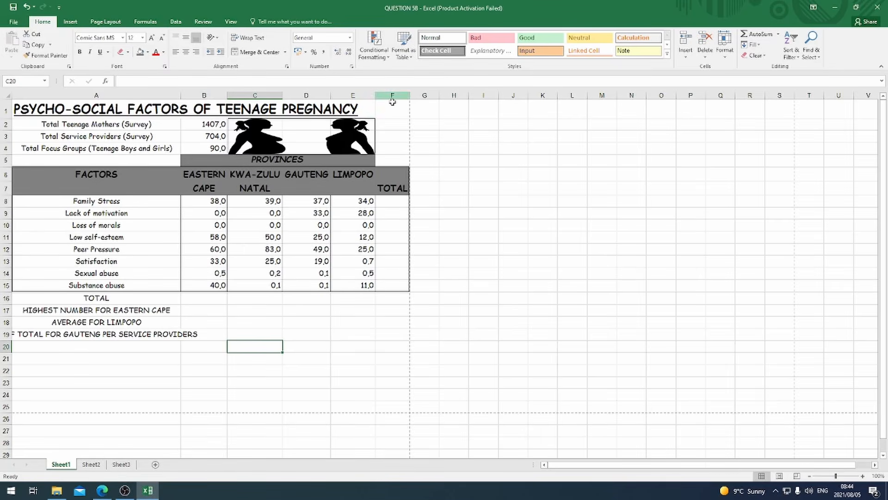
pyautogui.click(381, 204)
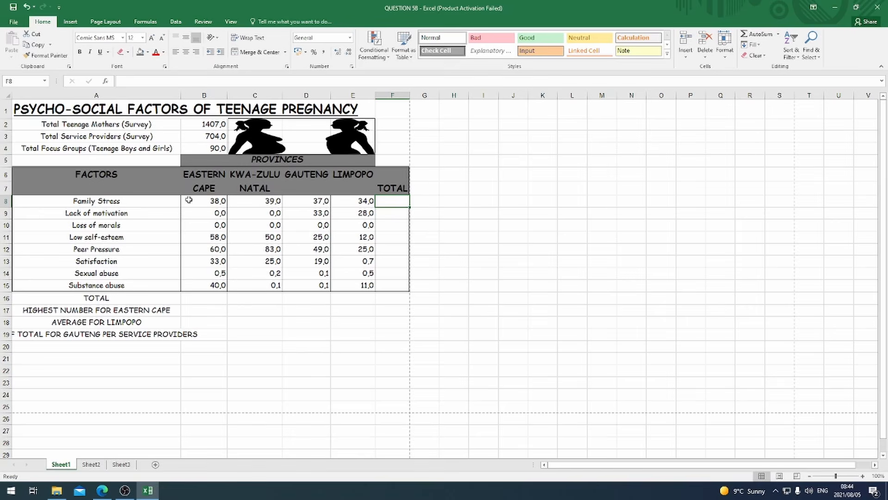
pyautogui.write('=')
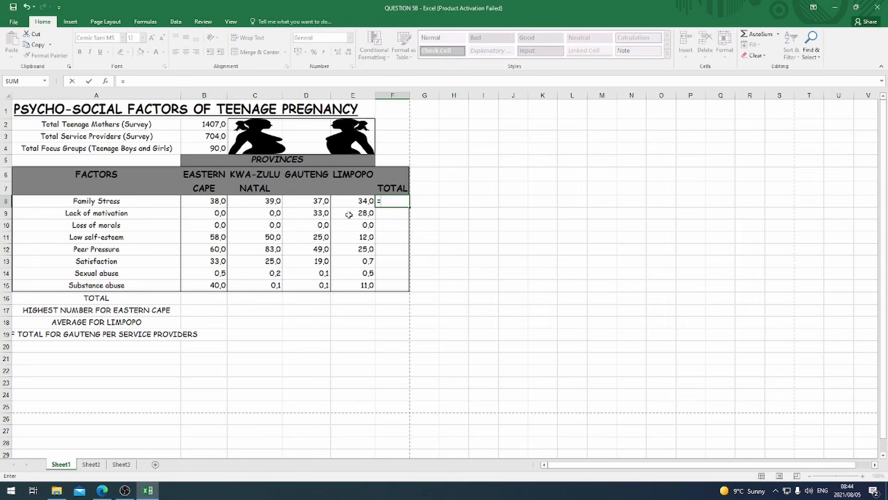
pyautogui.write('sum(')
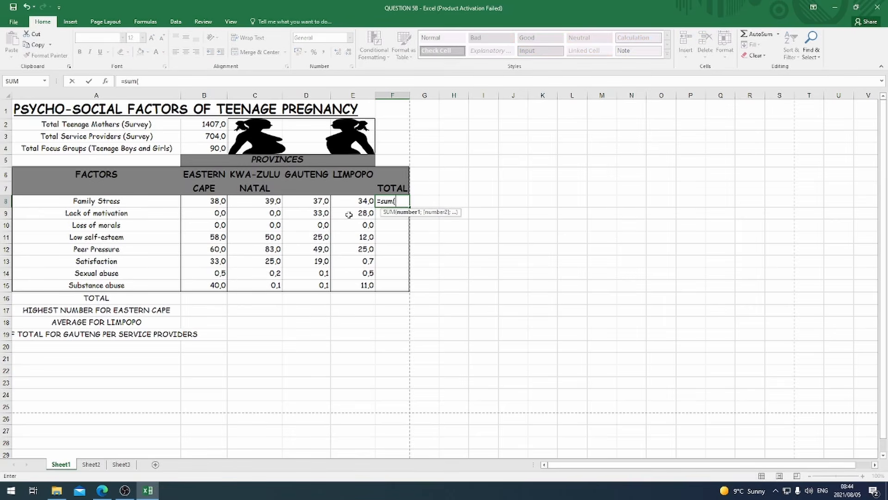
pyautogui.moveTo(221, 204); pyautogui.dragTo(348, 202)
pyautogui.write(')')
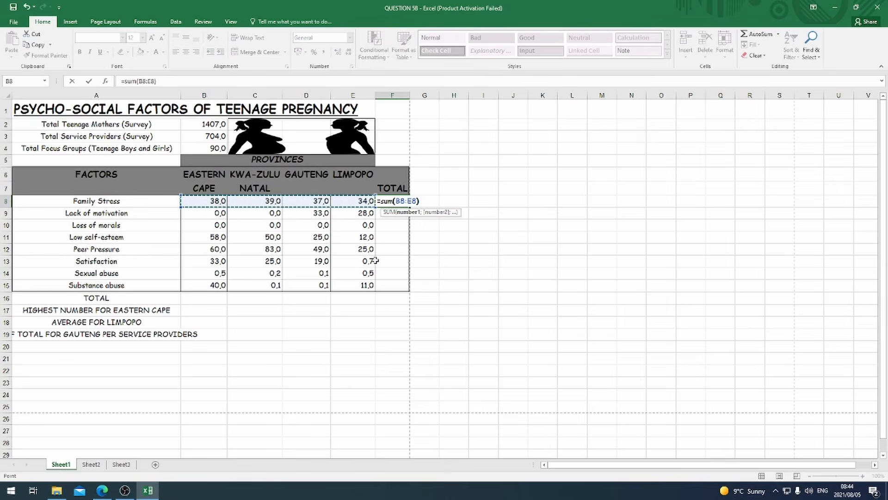
pyautogui.press('Return')
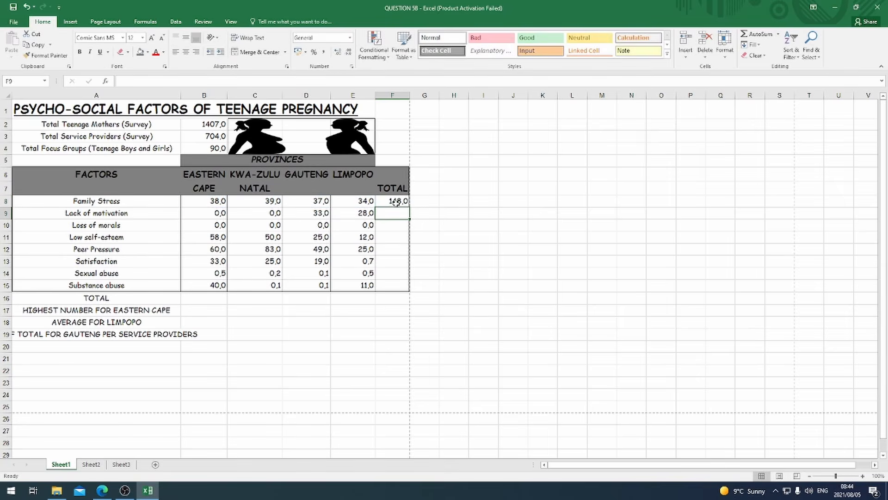
# Copy the total formula from F8 down to F9:F15 with AutoFill and compare it with the exam paper's instruction.
pyautogui.click(396, 202)
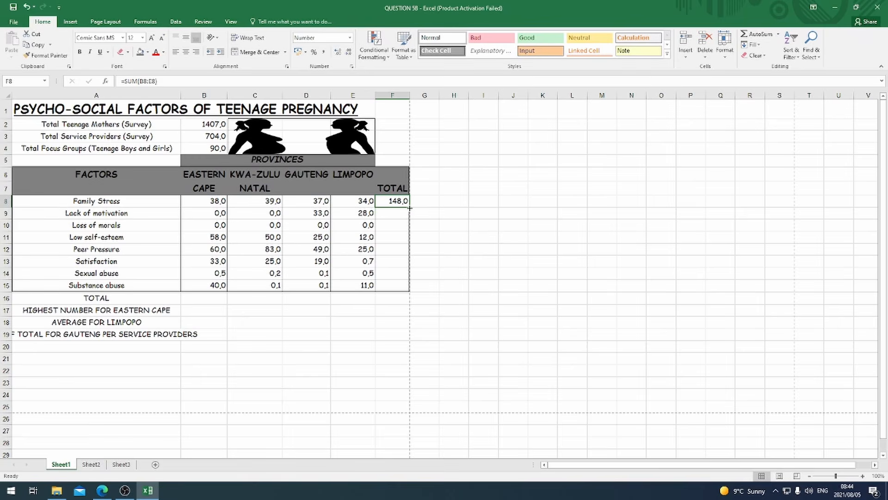
pyautogui.moveTo(410, 209); pyautogui.dragTo(409, 294)
pyautogui.click(451, 322)
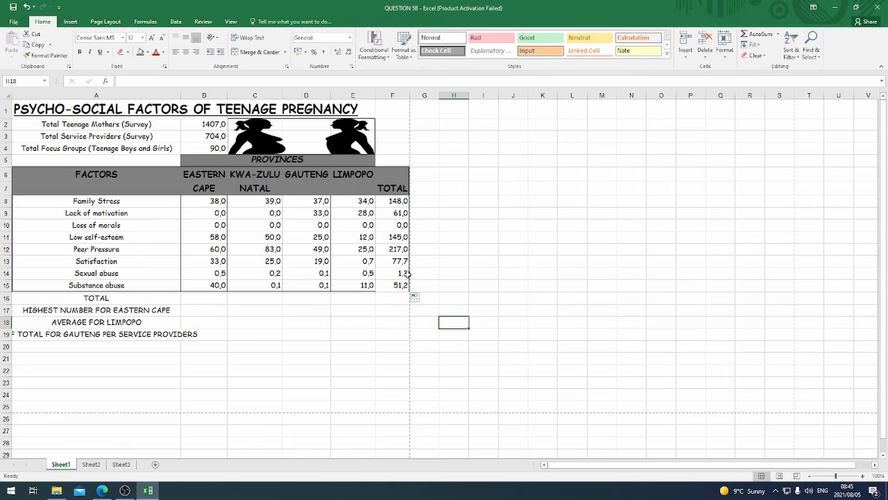
pyautogui.click(401, 200)
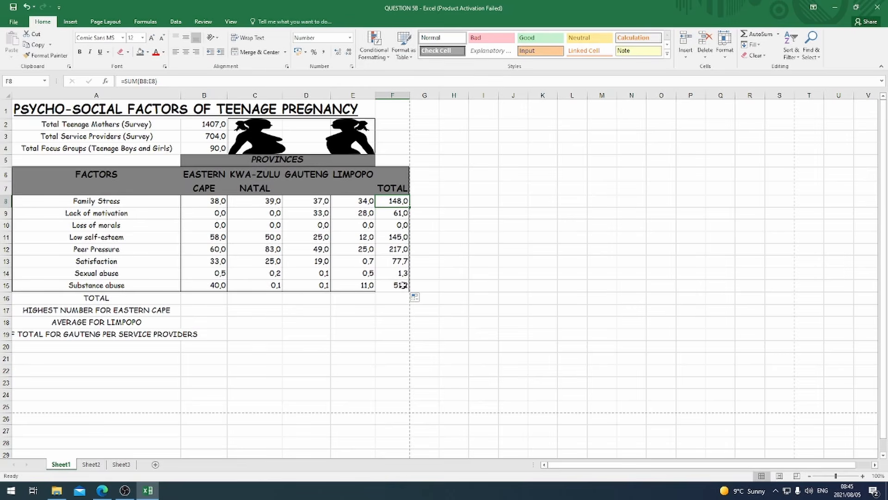
pyautogui.click(426, 248)
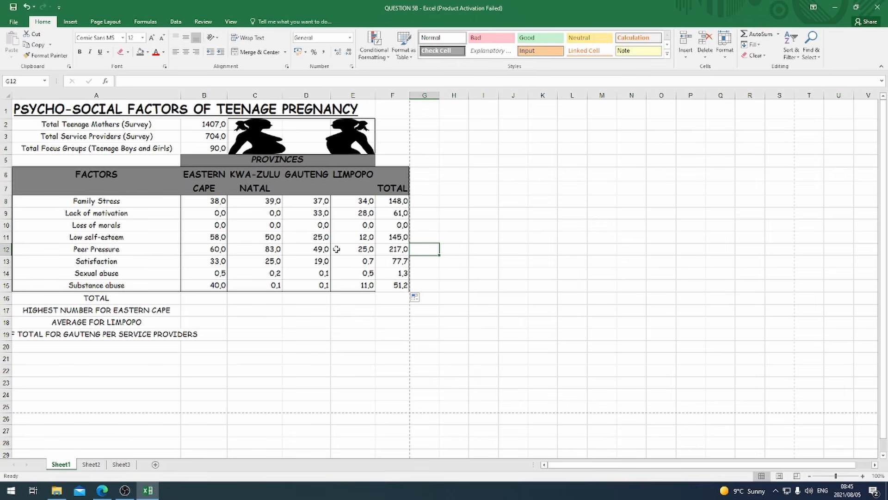
pyautogui.click(102, 490)
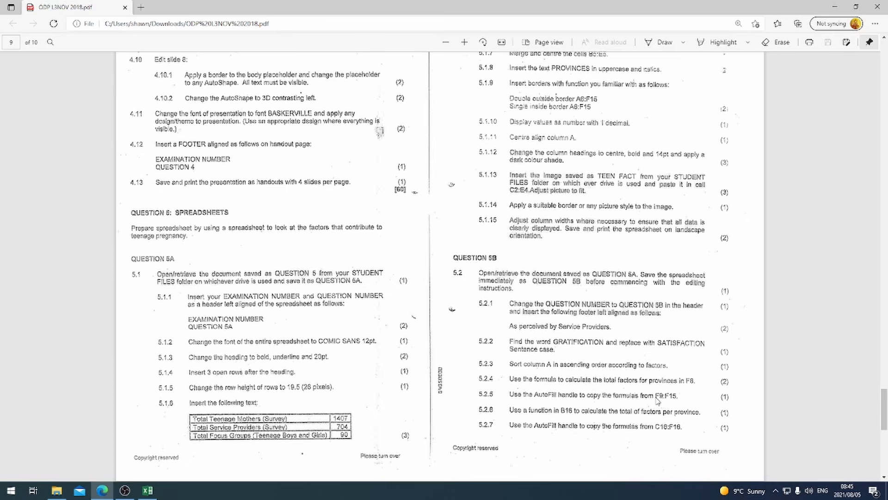
pyautogui.click(147, 490)
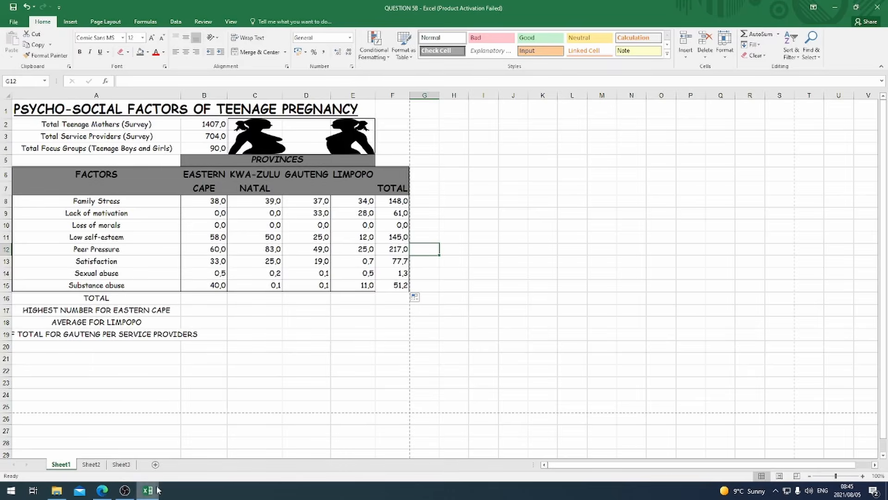
pyautogui.click(397, 202)
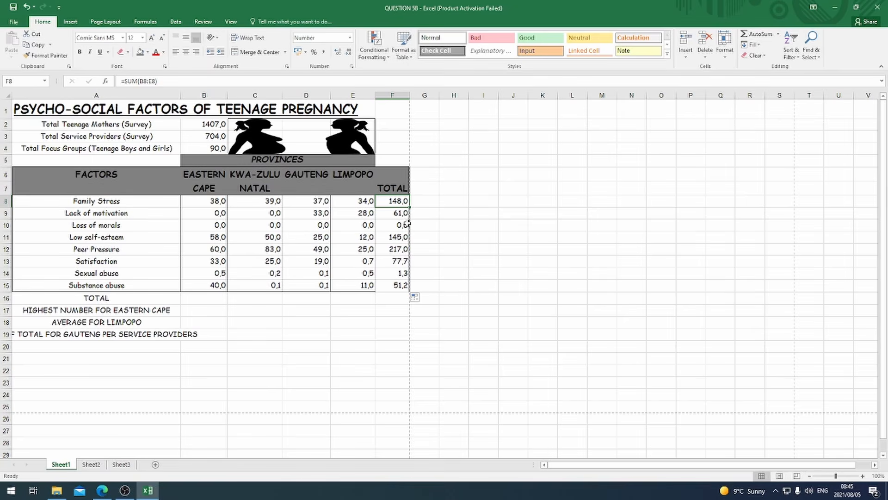
# Read the exam paper's instruction for B16 and total the Eastern Cape column there with =SUM(B8:B15).
pyautogui.click(102, 490)
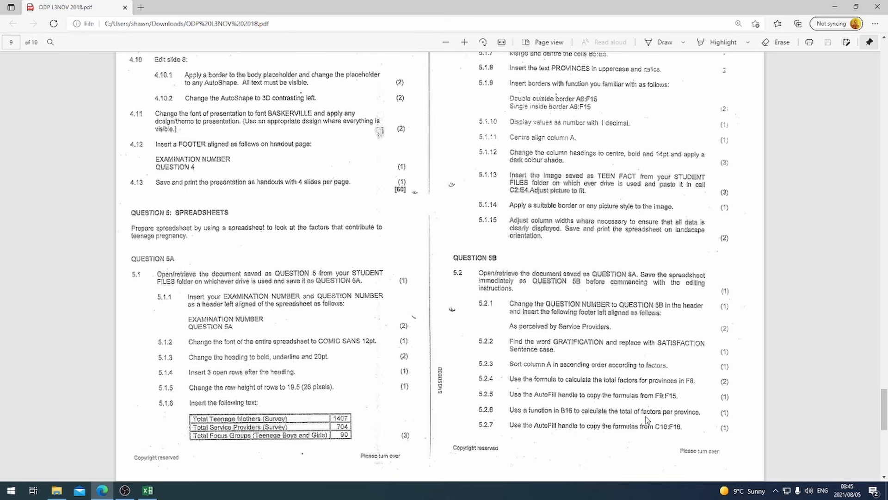
pyautogui.click(147, 490)
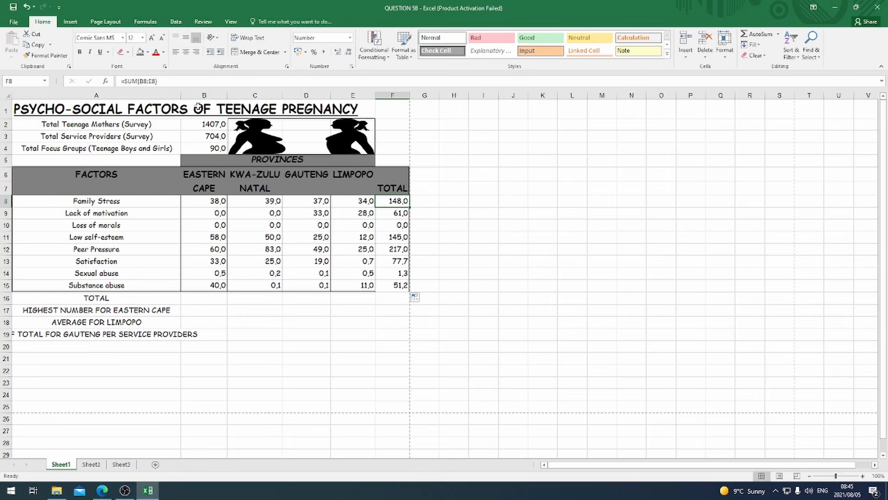
pyautogui.click(202, 300)
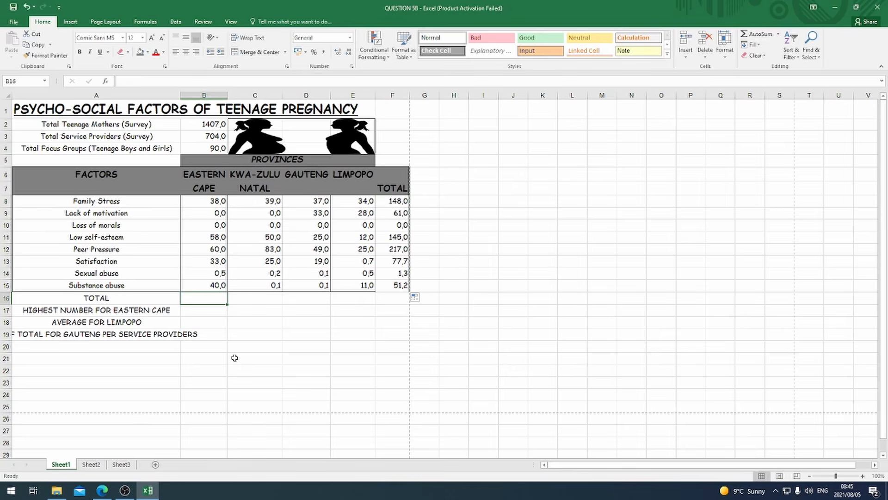
pyautogui.write('=sum(')
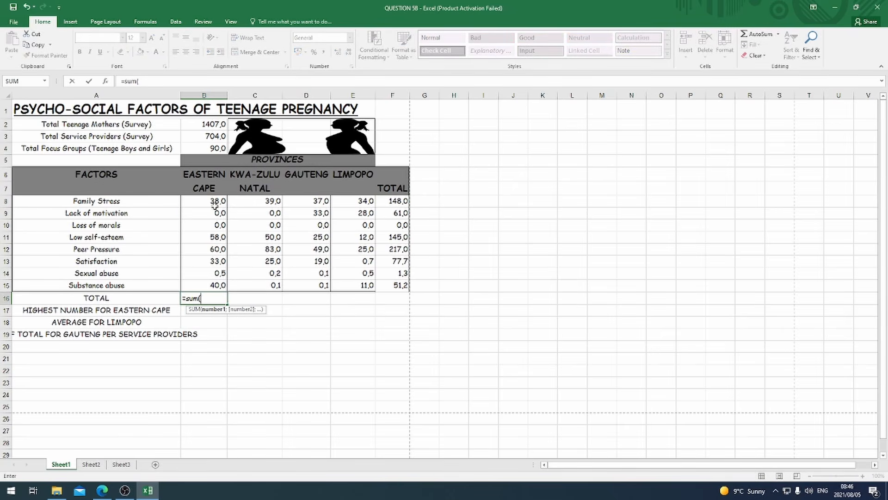
pyautogui.moveTo(215, 205); pyautogui.dragTo(215, 287)
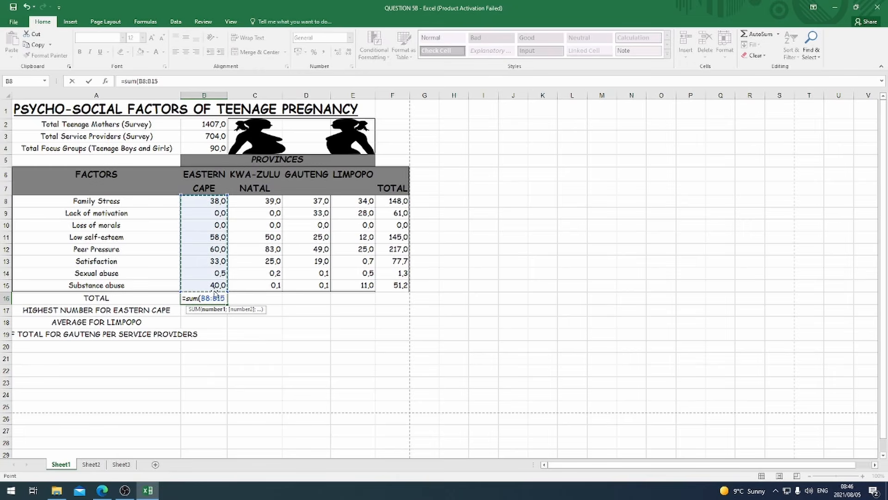
pyautogui.press('Return')
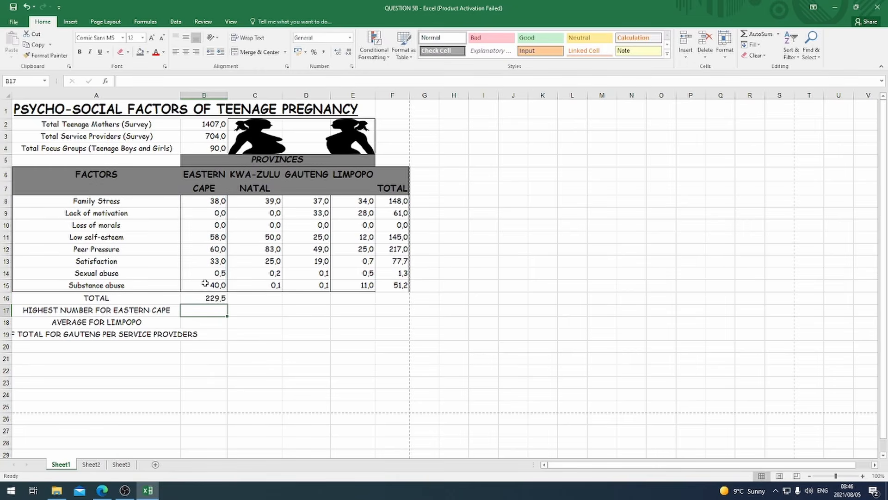
# Copy the total formula from B16 across to C16:F16 with AutoFill, as the exam paper asks, and return to the paper.
pyautogui.click(102, 490)
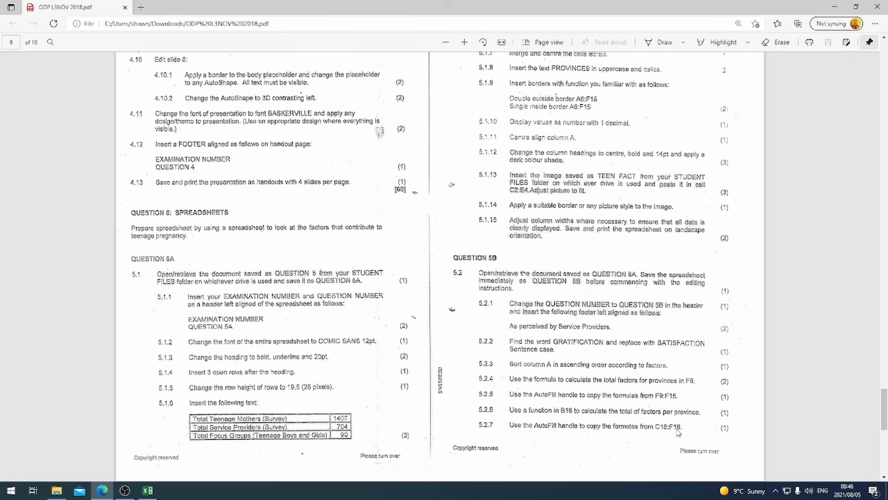
pyautogui.click(147, 490)
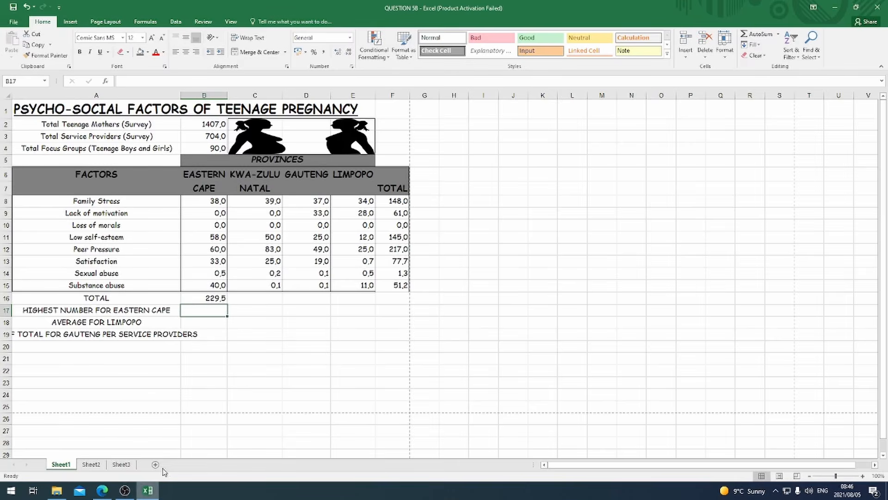
pyautogui.click(214, 302)
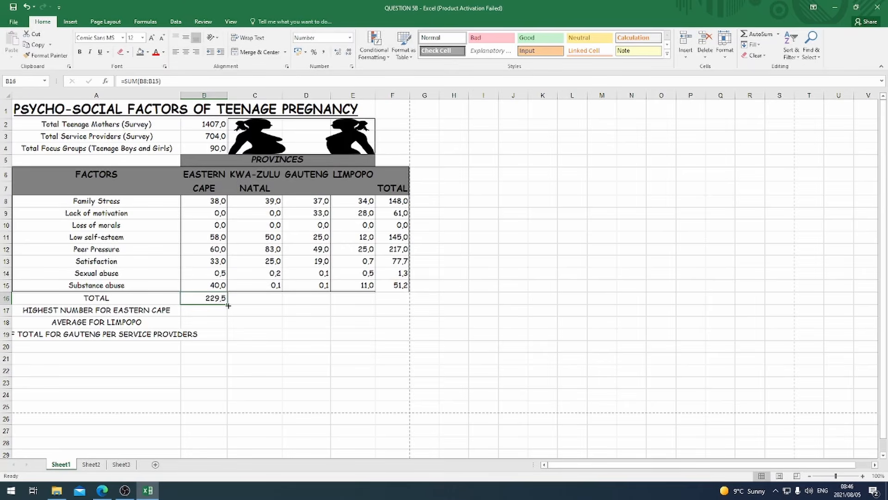
pyautogui.moveTo(228, 305); pyautogui.dragTo(405, 300)
pyautogui.click(103, 491)
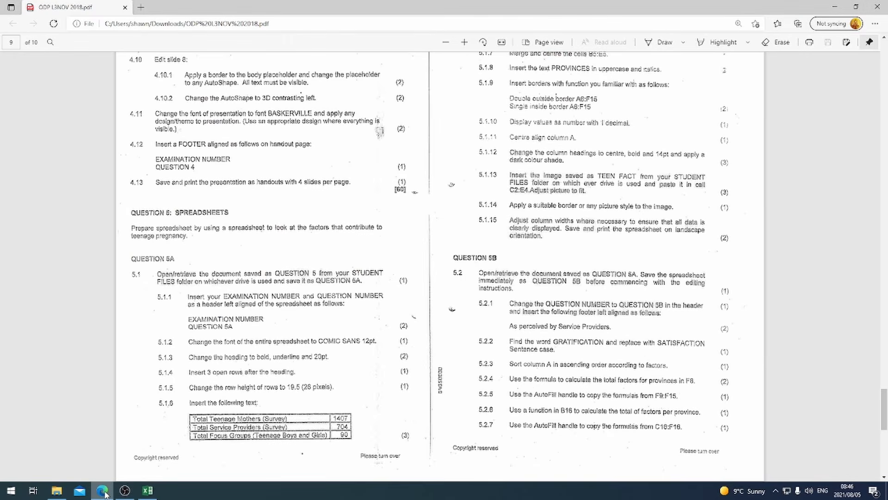
pyautogui.click(147, 491)
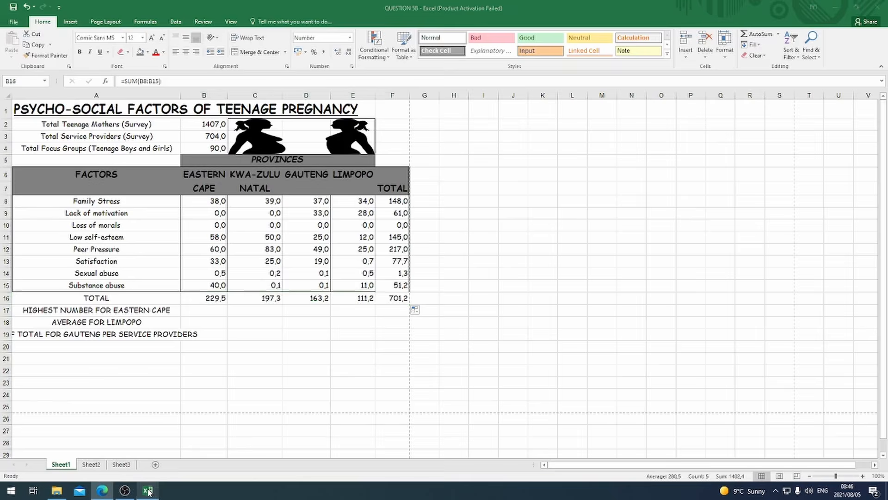
pyautogui.click(102, 491)
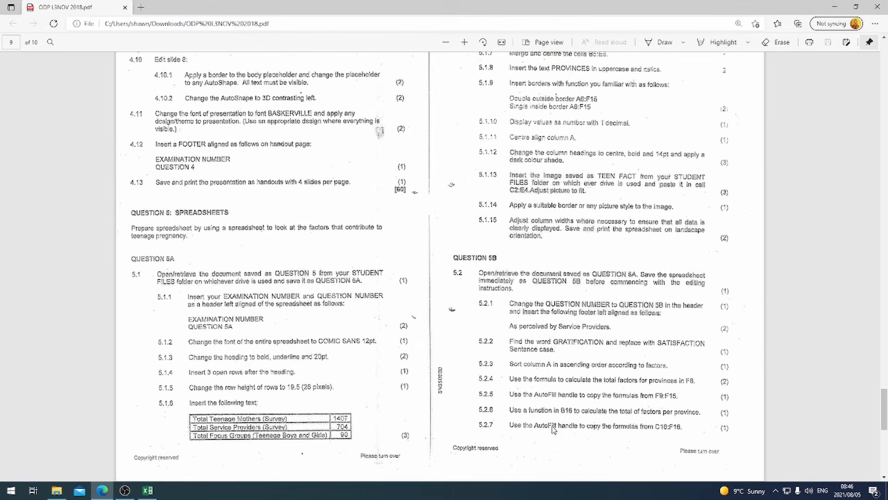
# Go to page 10 of the exam paper and rotate the document upright to read the instruction for B17.
pyautogui.scroll(-10, 554, 429)
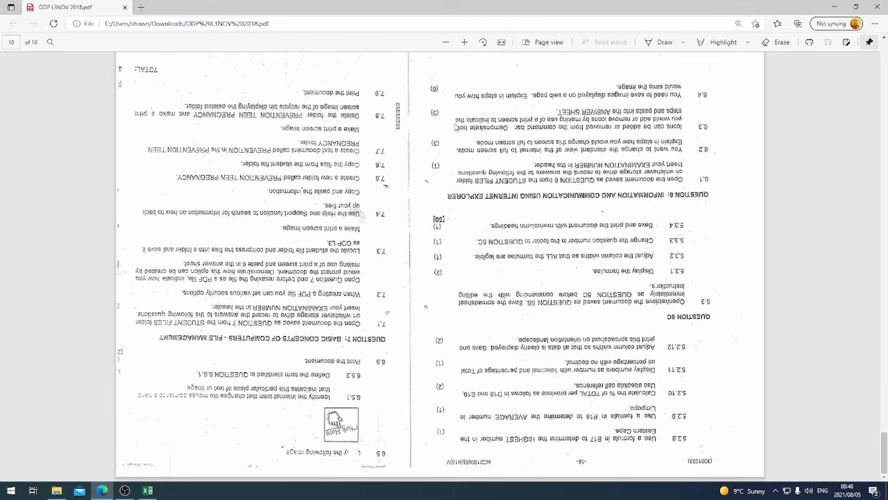
pyautogui.click(483, 42)
pyautogui.click(483, 42)
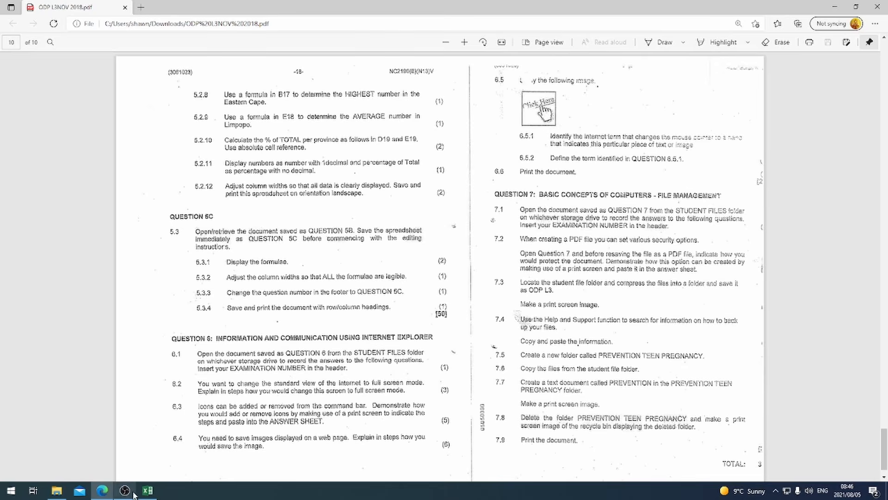
# Switch to the QUESTION 5B workbook in Excel and find the highest Eastern Cape number in B17 with =MAX(B8:B15).
pyautogui.click(148, 491)
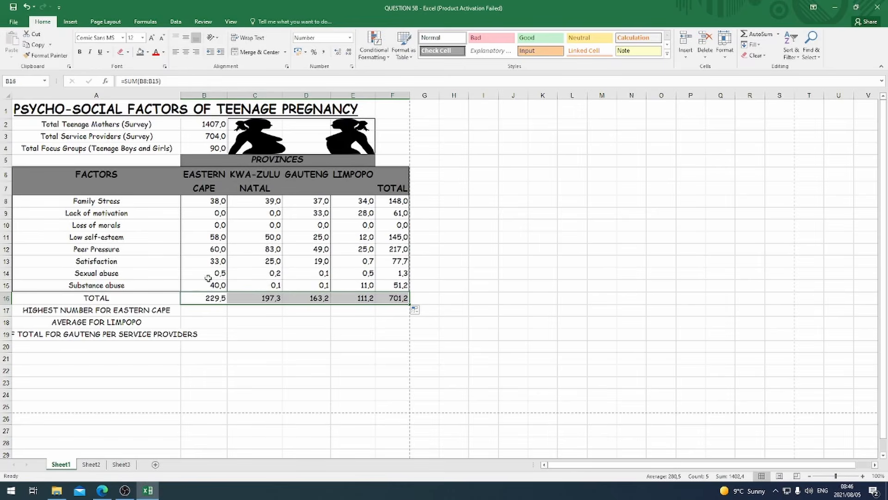
pyautogui.click(199, 314)
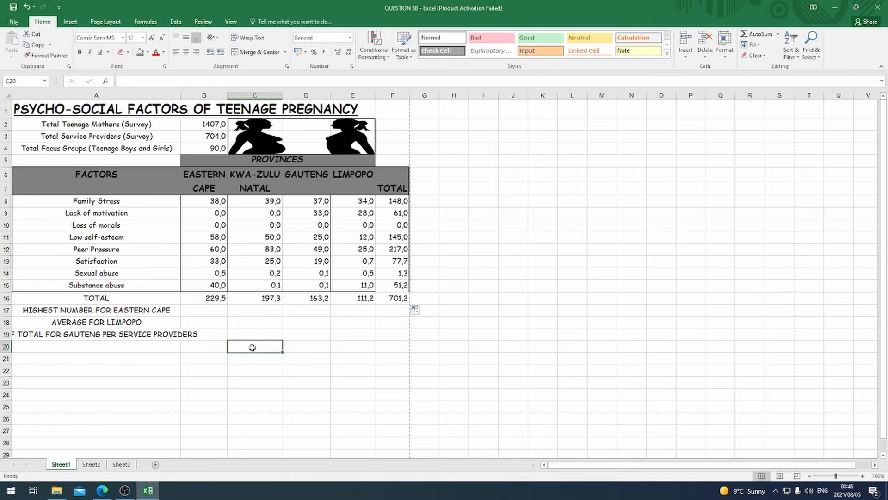
pyautogui.write('=')
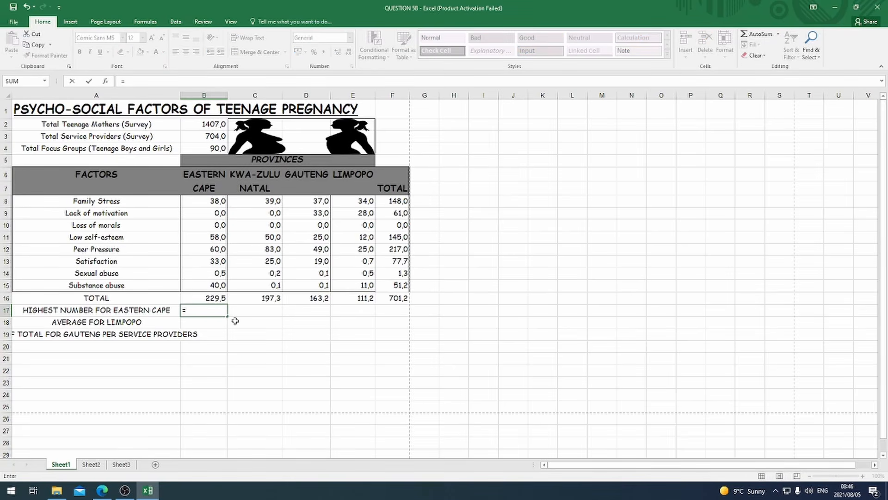
pyautogui.write('max(')
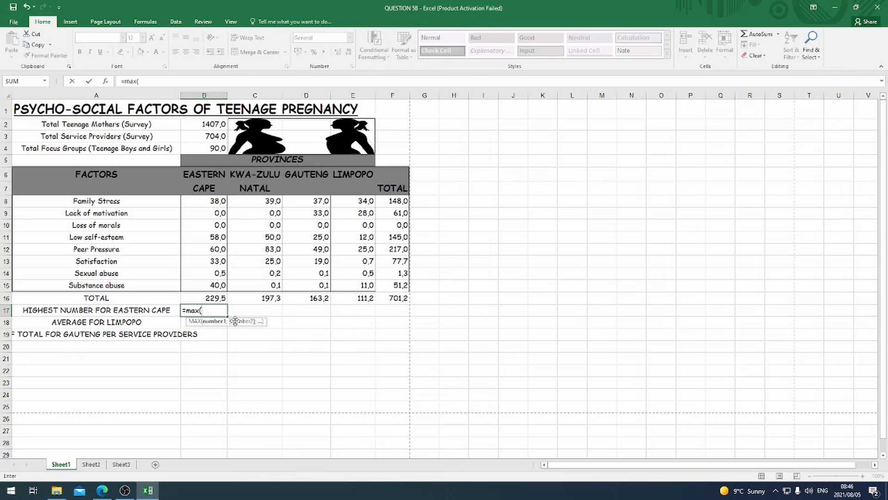
pyautogui.moveTo(215, 202); pyautogui.dragTo(214, 286)
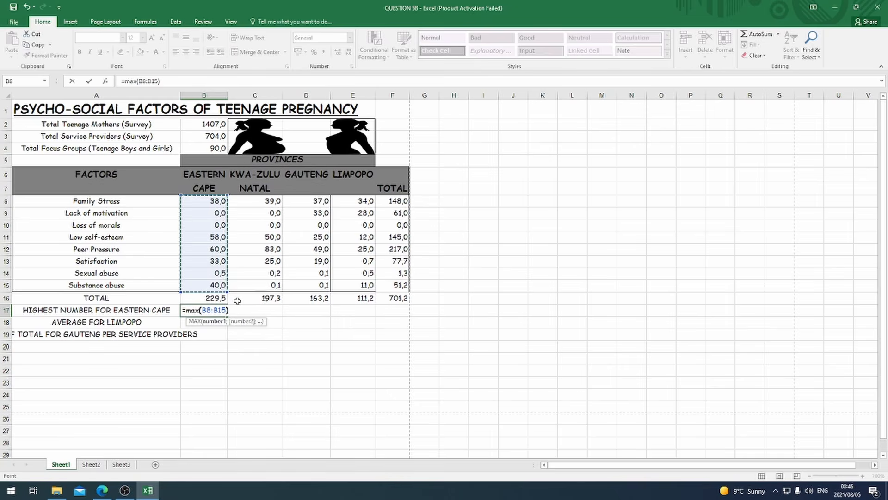
pyautogui.write(')')
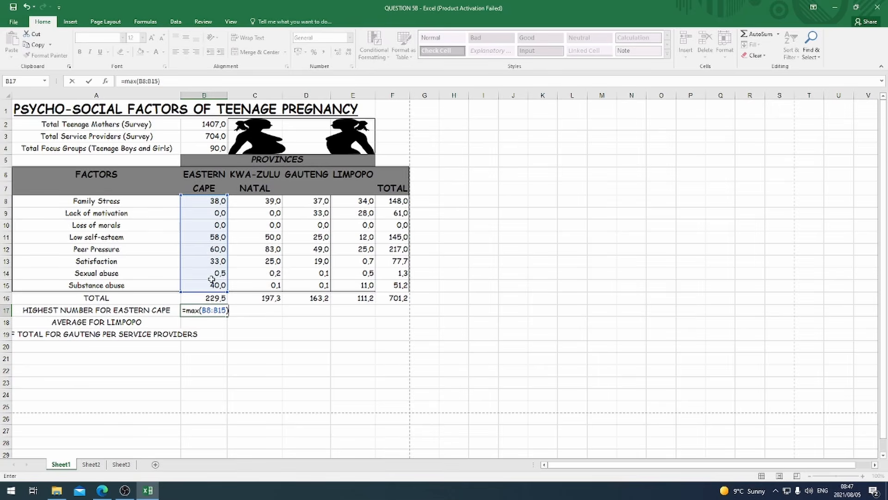
pyautogui.press('Return')
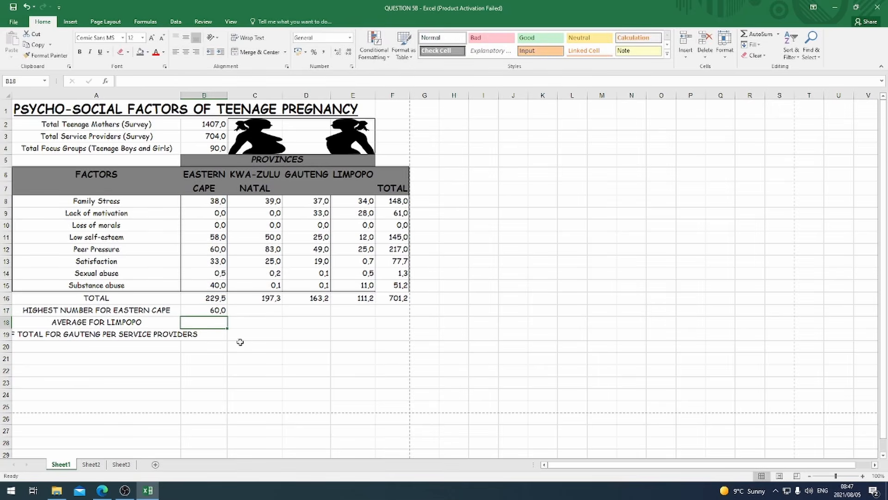
# Read the exam paper's instruction for E18 and calculate the Limpopo average there with =AVERAGE(E8:E15).
pyautogui.click(110, 491)
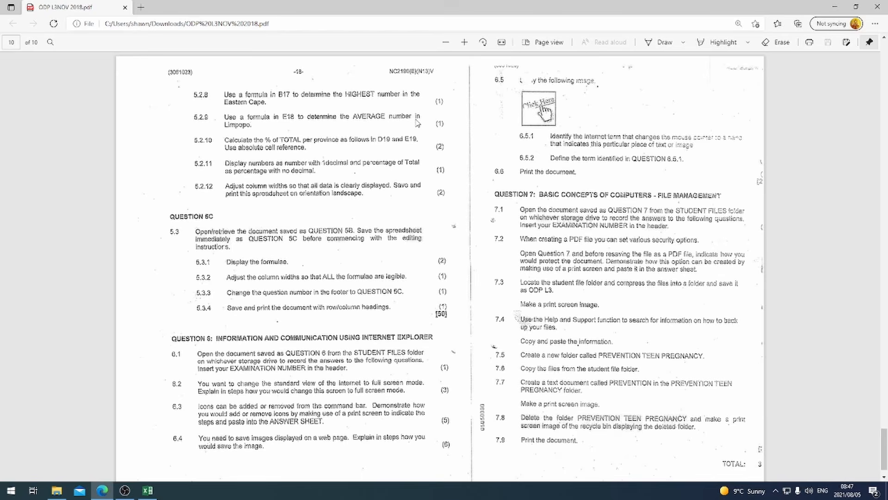
pyautogui.click(148, 491)
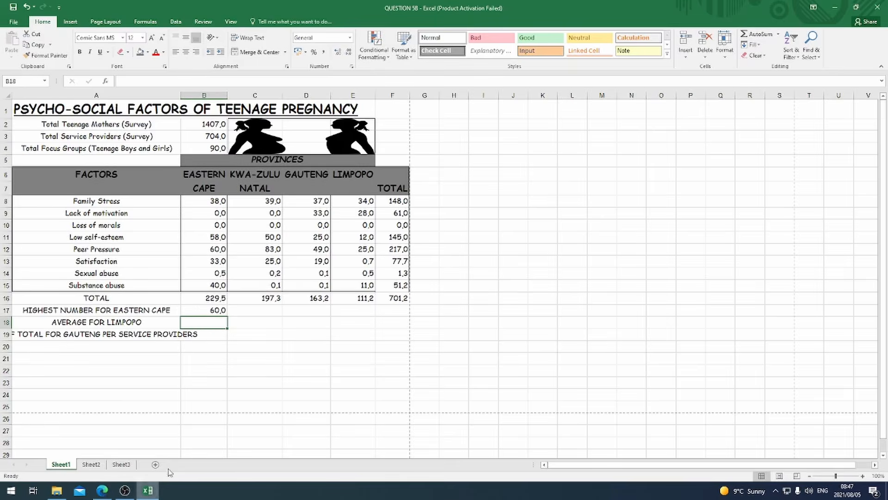
pyautogui.click(103, 491)
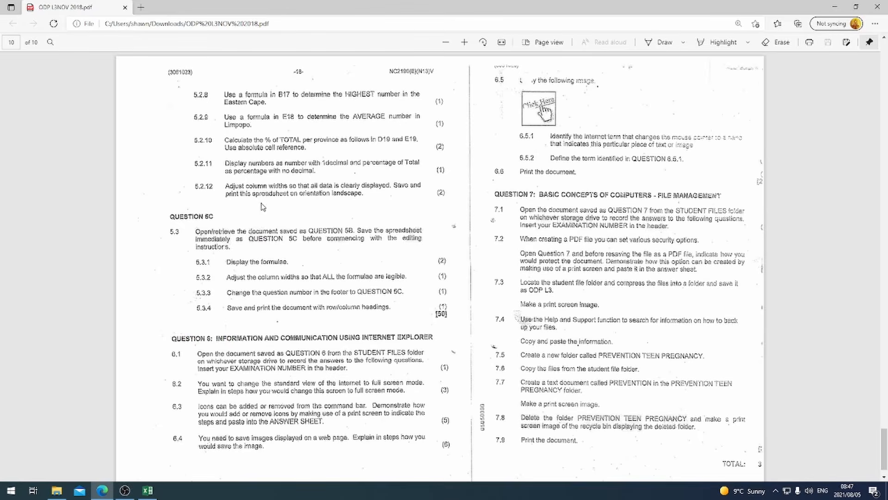
pyautogui.click(148, 490)
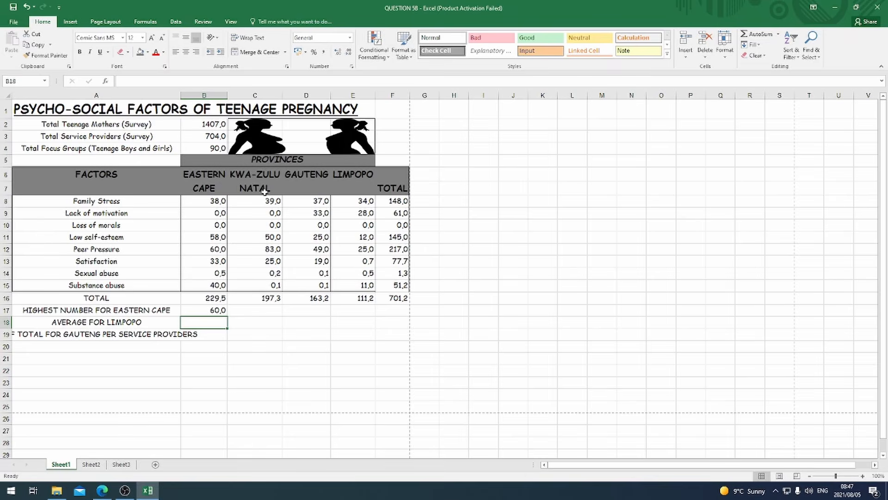
pyautogui.click(349, 324)
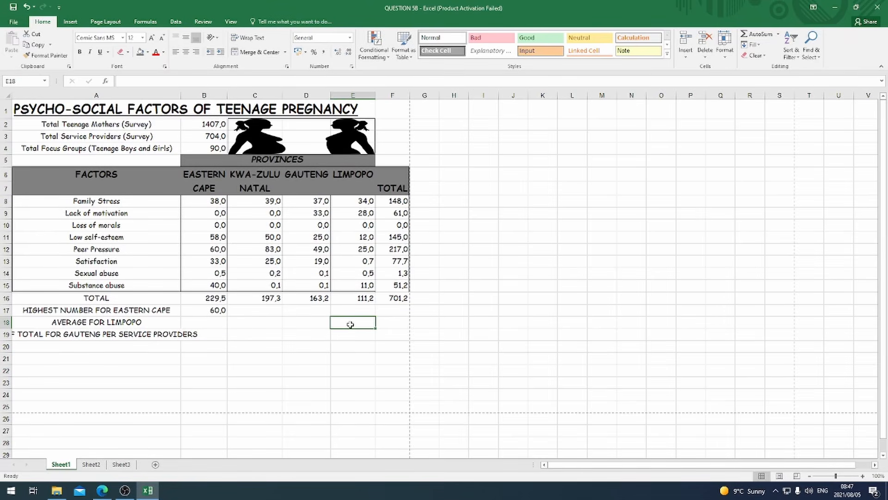
pyautogui.write('=')
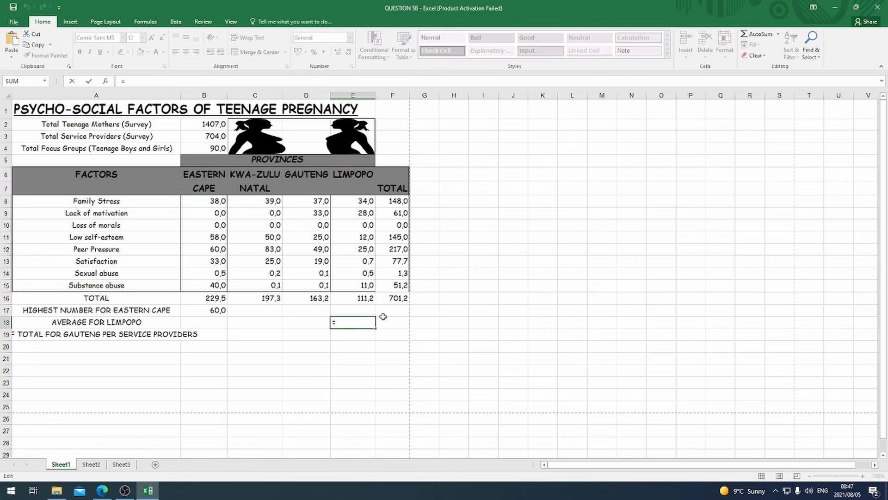
pyautogui.write('ave')
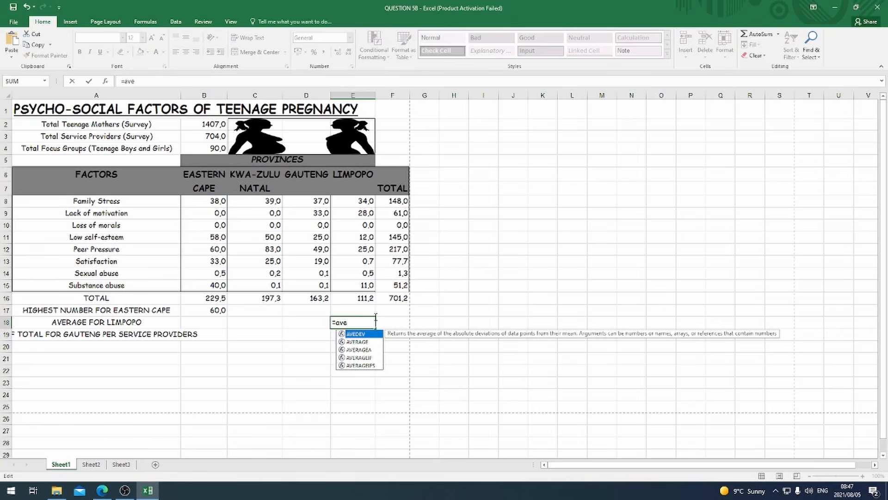
pyautogui.write('rage')
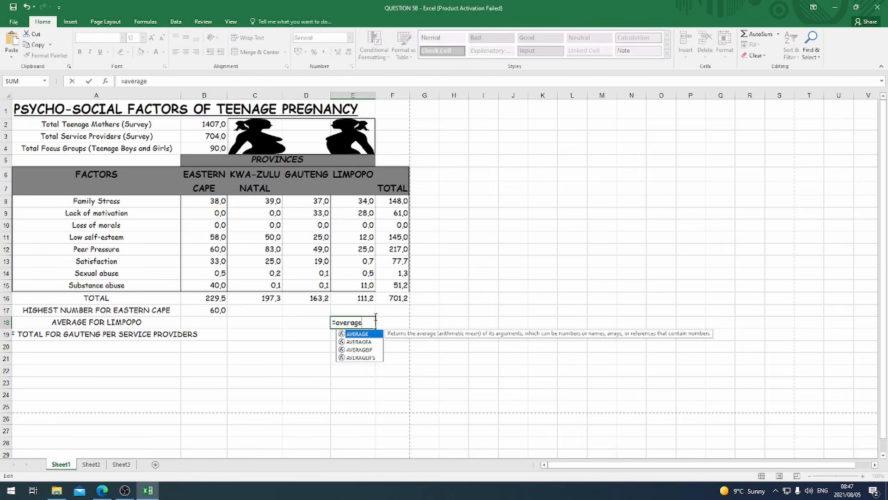
pyautogui.write('(')
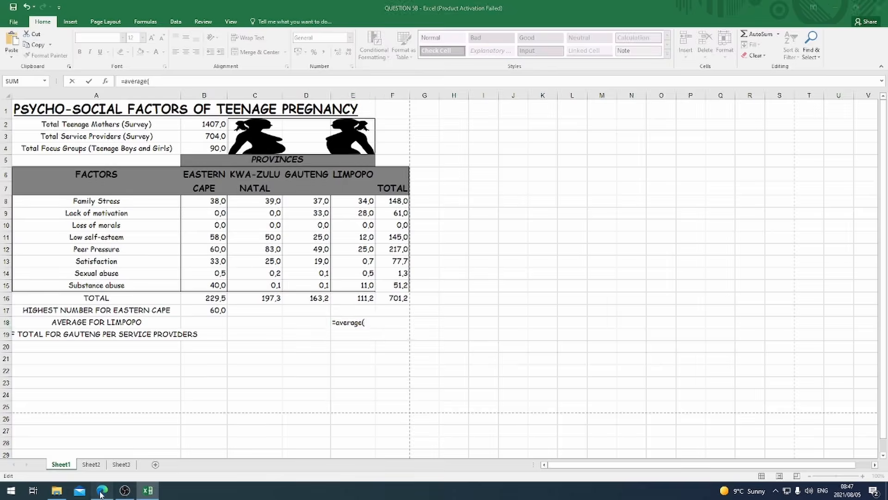
pyautogui.hotkey('alt', 'Tab')
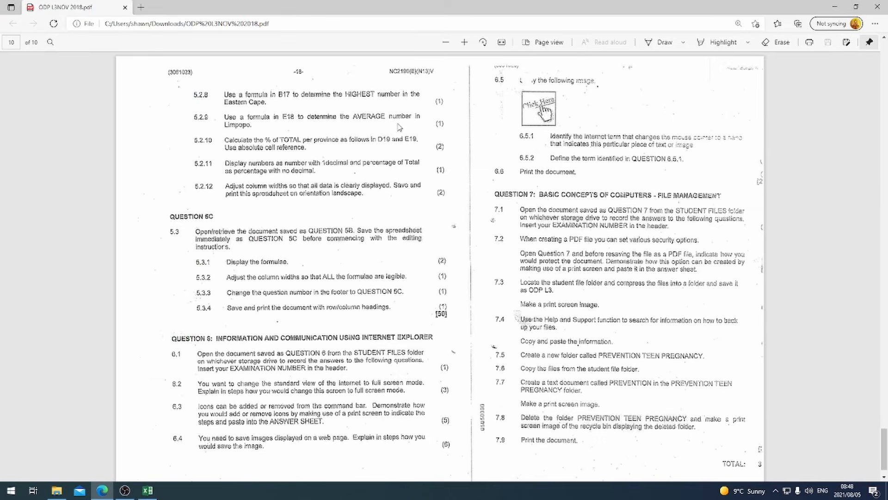
pyautogui.click(148, 490)
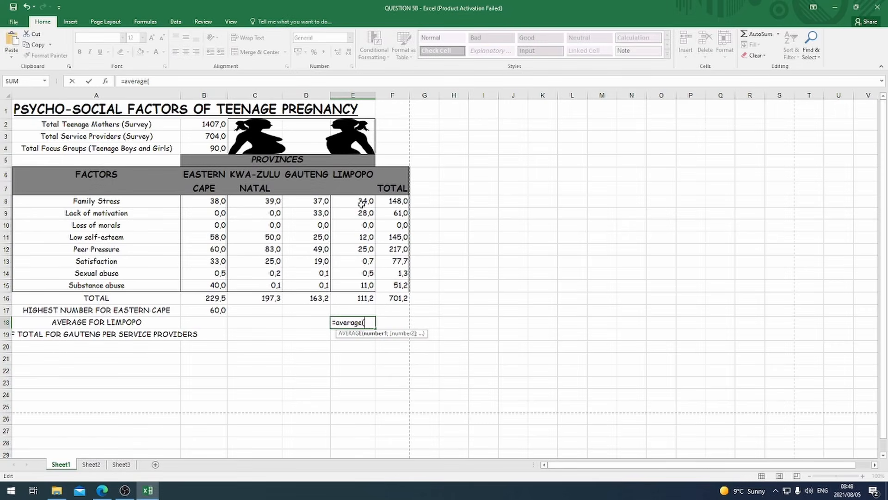
pyautogui.moveTo(362, 204); pyautogui.dragTo(366, 285)
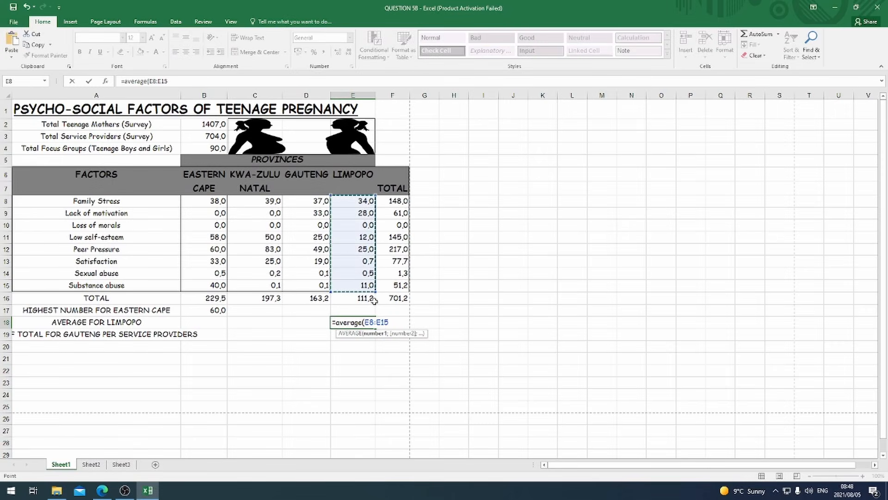
pyautogui.press('Return')
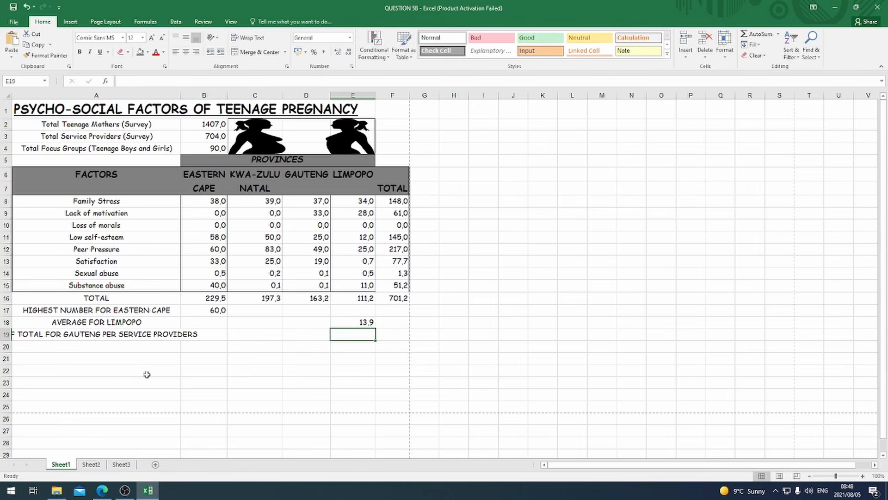
# Check the exam paper's instruction for calculating the percentage of total per province in D19 and E19 with an absolute cell reference.
pyautogui.click(102, 490)
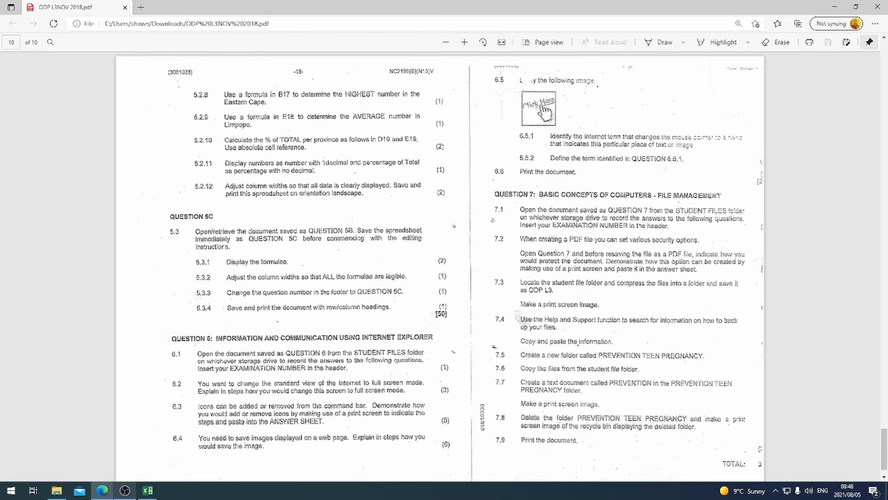
pyautogui.click(148, 490)
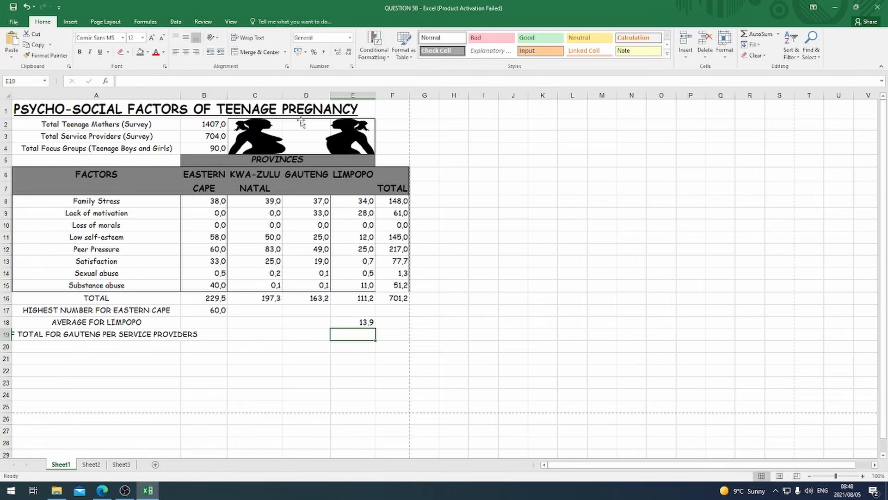
pyautogui.click(305, 337)
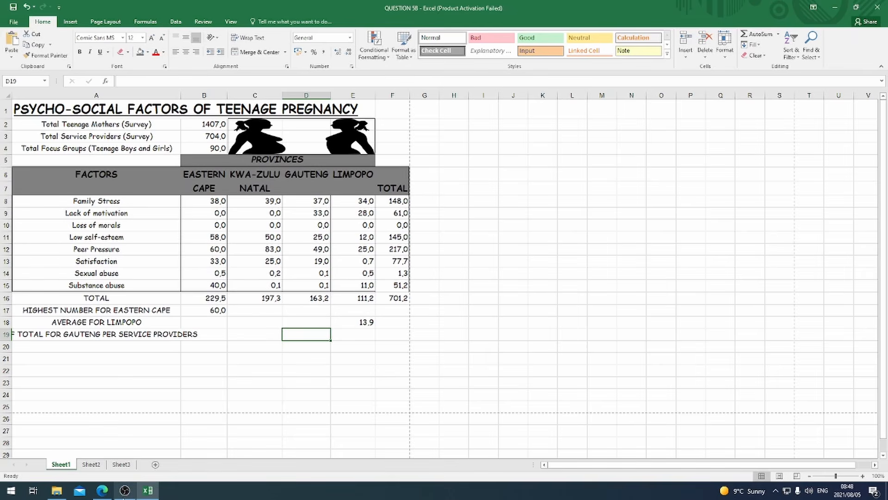
pyautogui.click(102, 490)
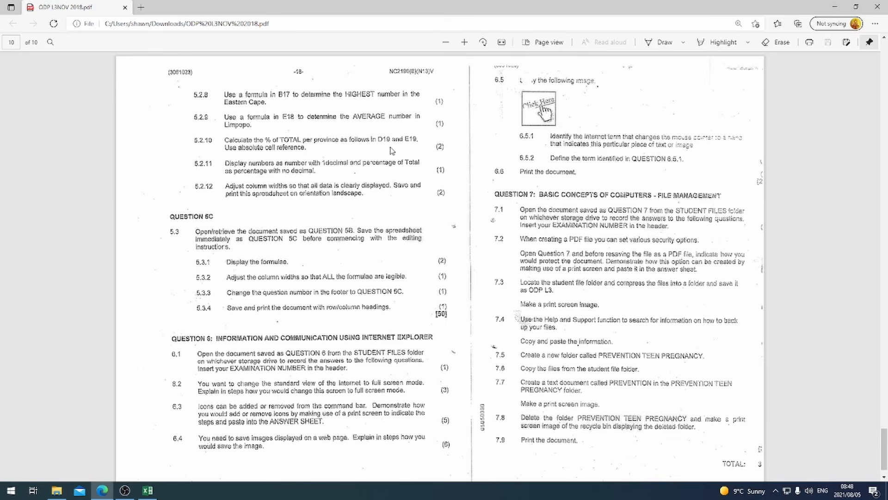
pyautogui.click(154, 496)
pyautogui.click(147, 490)
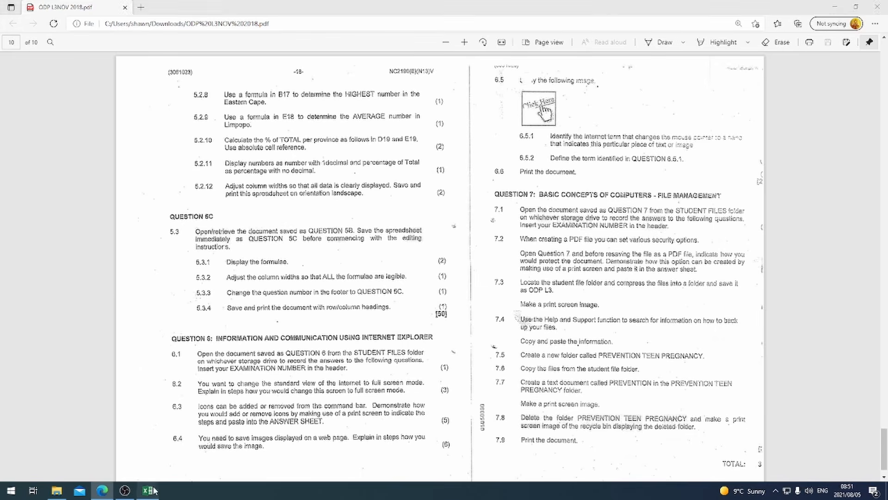
# Examine the Gauteng, Limpopo and overall totals in D16, E16 and F16 as the inputs for the percentage formulas.
pyautogui.click(317, 298)
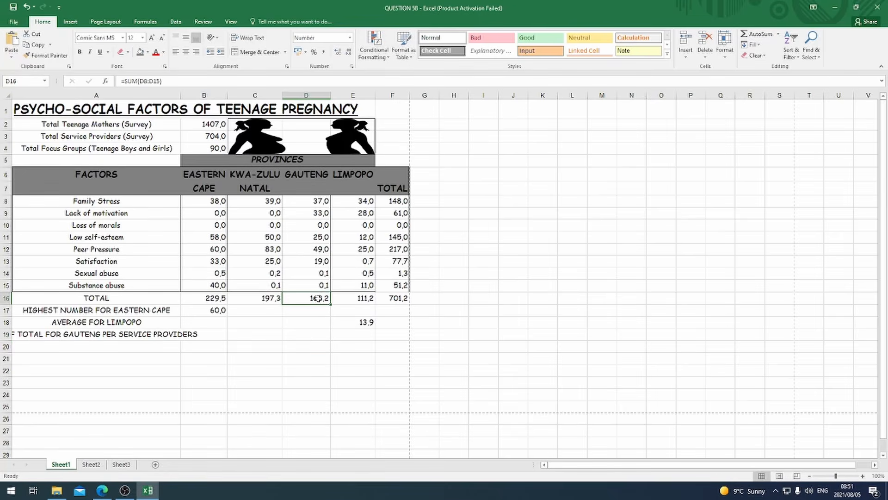
pyautogui.click(343, 296)
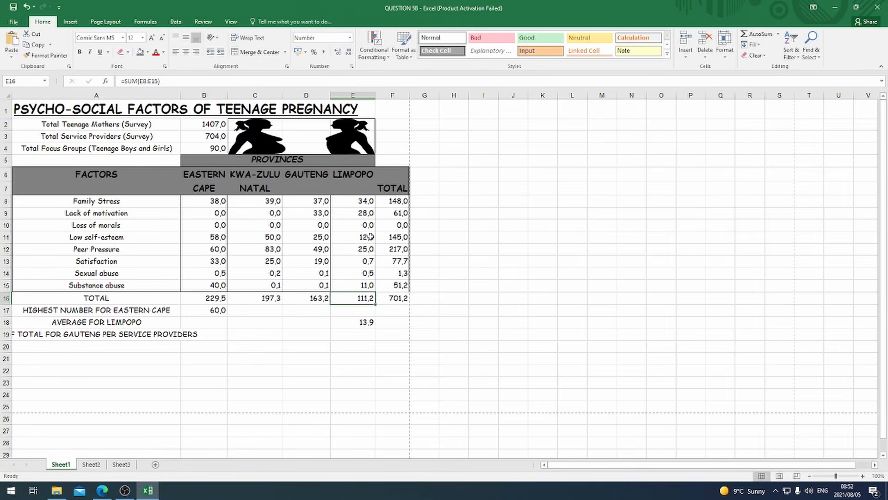
pyautogui.click(399, 298)
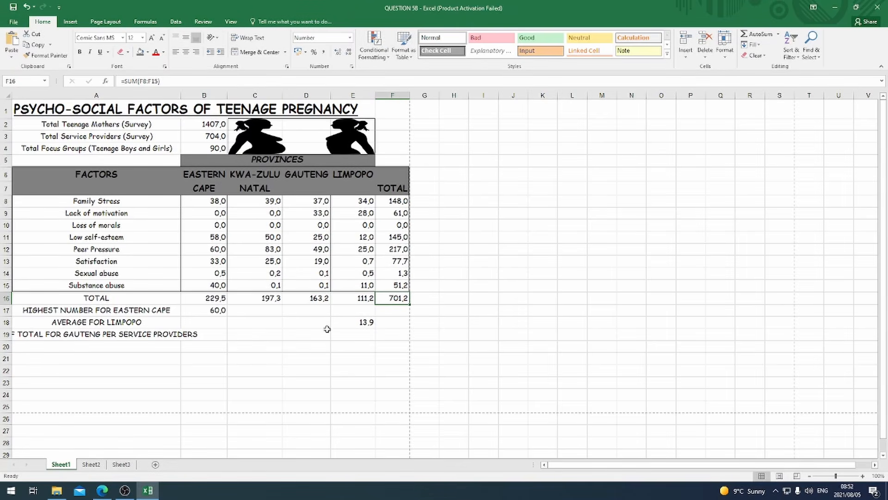
pyautogui.click(324, 300)
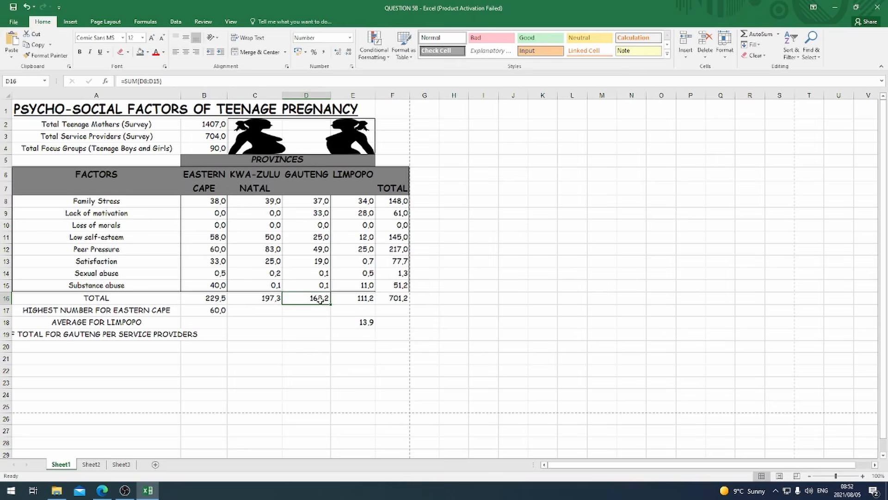
pyautogui.click(398, 299)
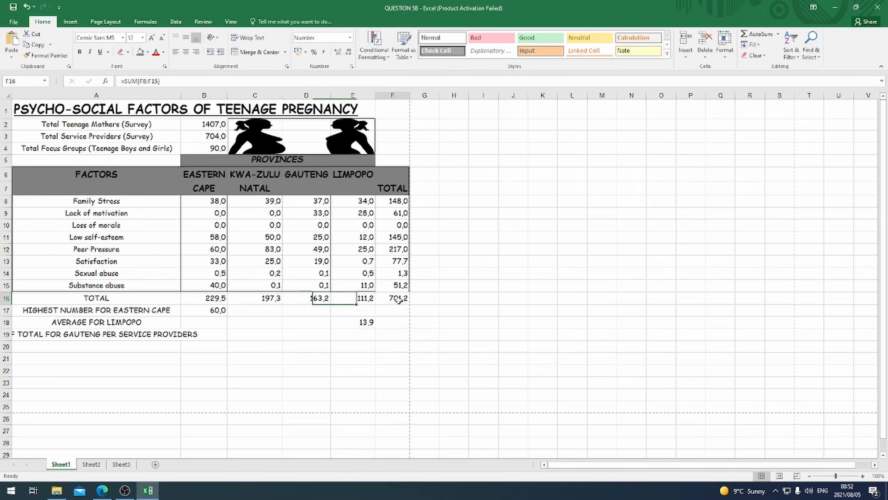
pyautogui.click(358, 303)
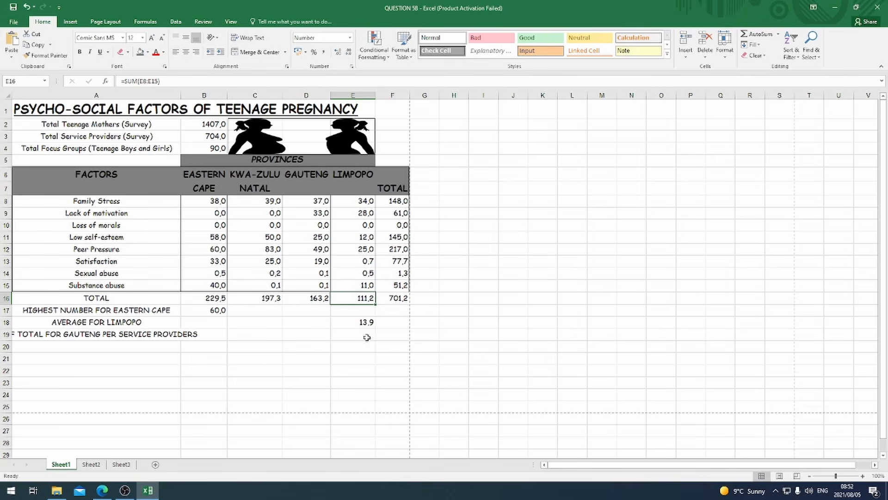
pyautogui.click(396, 298)
# Calculate Gauteng's percentage of total in D19 with =D16/$F$16 and copy the formula across to E19 for Limpopo.
pyautogui.click(309, 335)
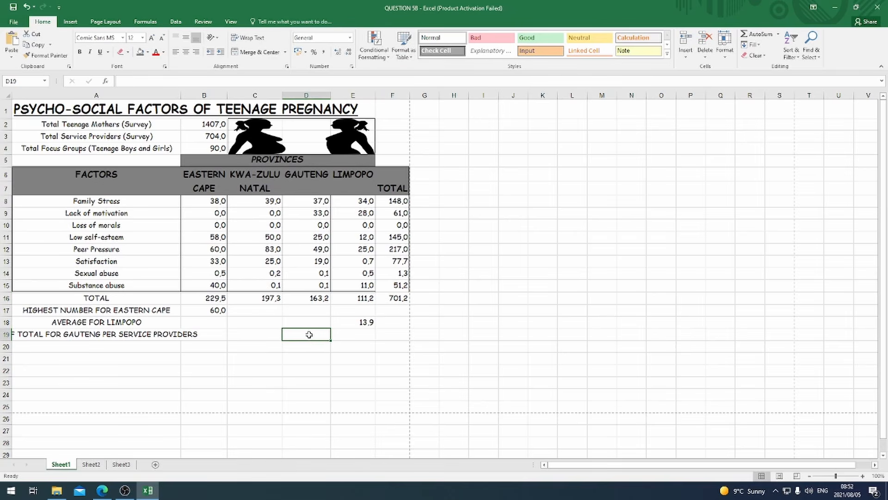
pyautogui.write('=')
pyautogui.doubleClick(313, 334)
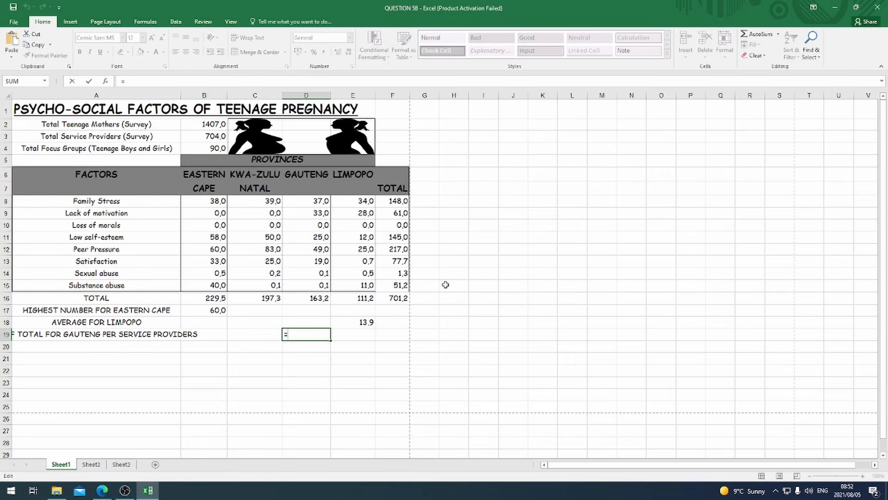
pyautogui.click(317, 301)
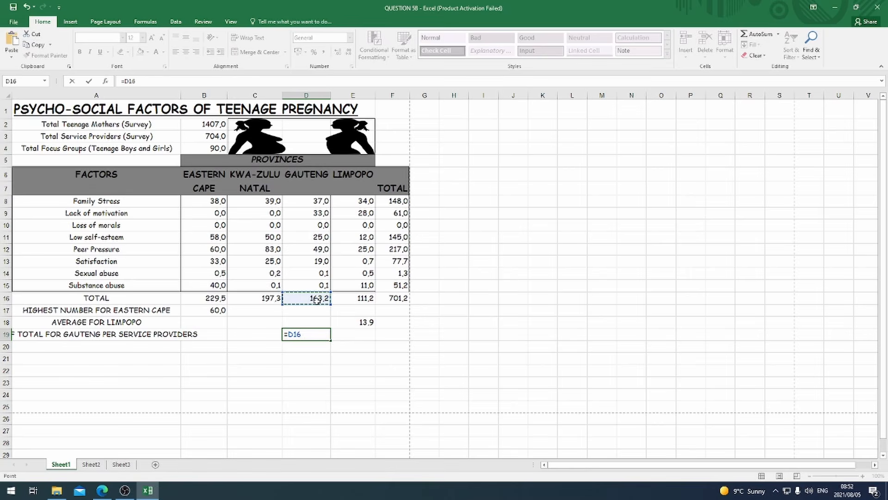
pyautogui.write('/')
pyautogui.click(385, 301)
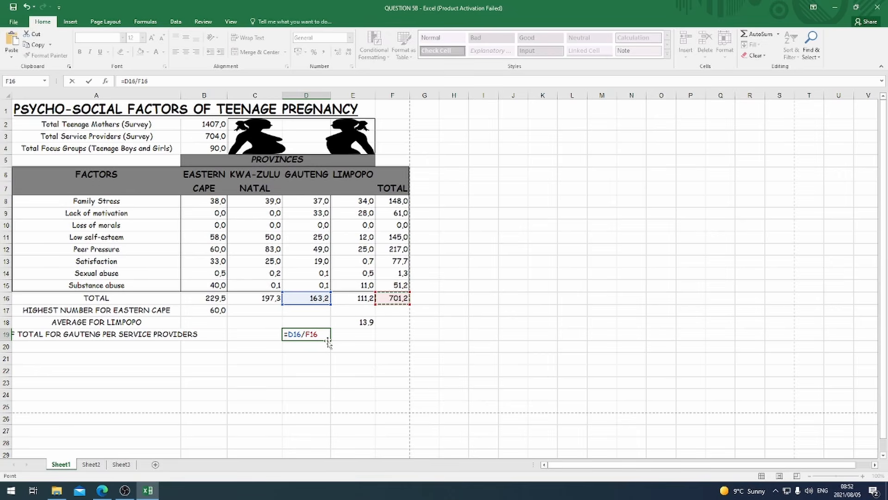
pyautogui.press('F4')
pyautogui.hotkey('ctrl', 'Return')
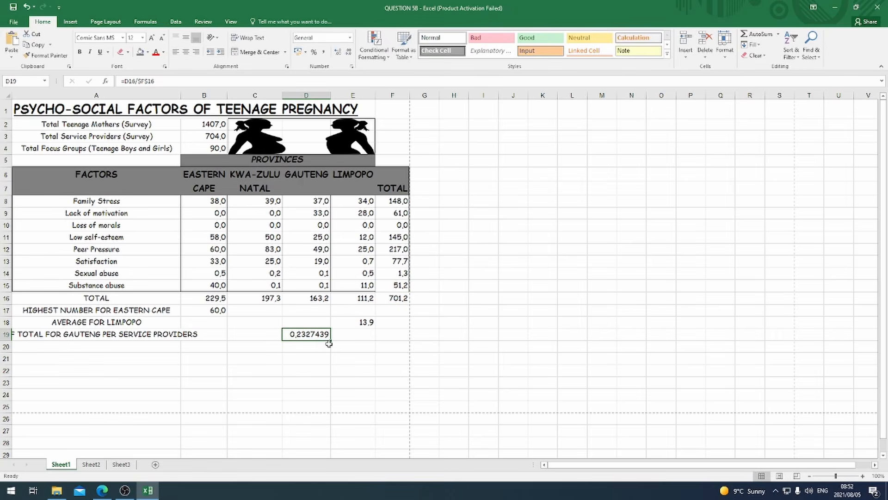
pyautogui.moveTo(331, 342); pyautogui.dragTo(368, 345)
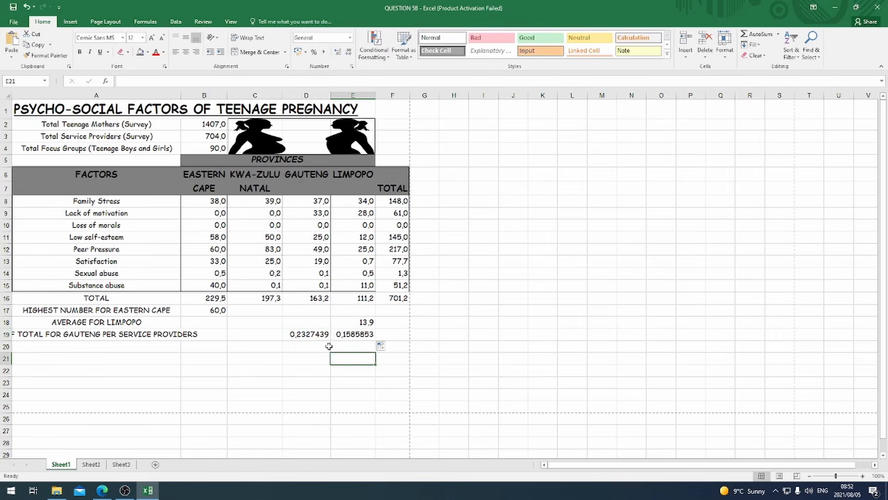
# Examine the formulas in D19 and E19, comparing their relative province references with the absolute reference to the overall total.
pyautogui.press('F2')
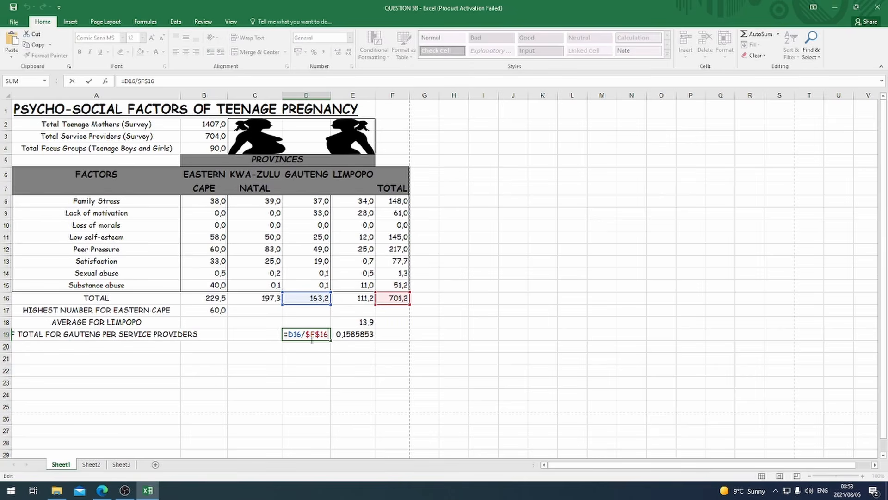
pyautogui.click(346, 337)
pyautogui.doubleClick(348, 338)
pyautogui.click(309, 338)
pyautogui.doubleClick(308, 337)
pyautogui.click(342, 338)
pyautogui.doubleClick(342, 340)
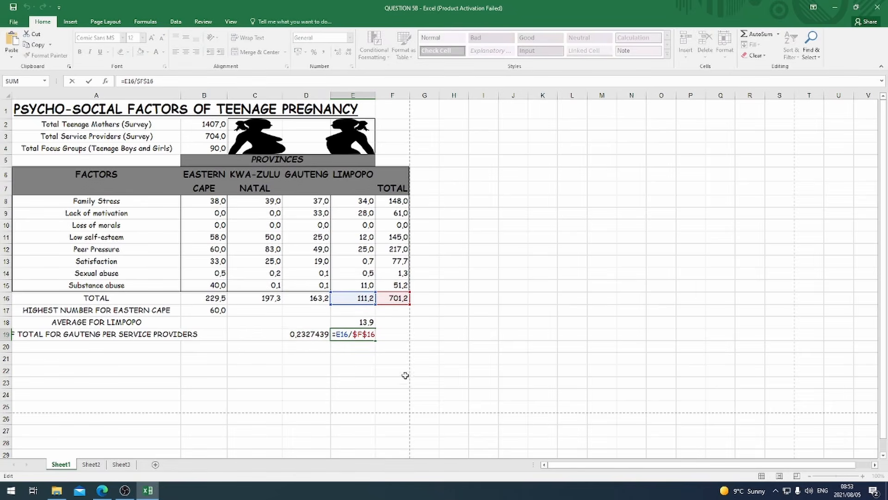
pyautogui.click(365, 393)
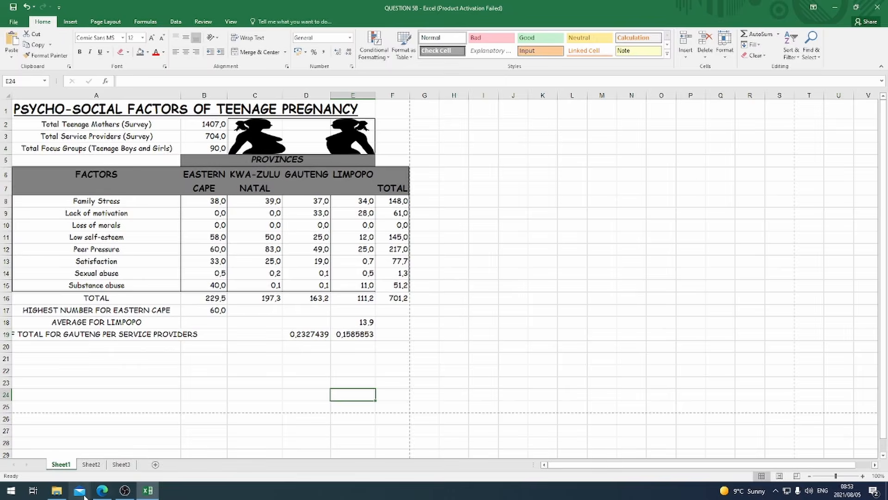
# Read the exam paper's number format instruction and check it against the numbers in B8:E18 of the workbook.
pyautogui.click(103, 491)
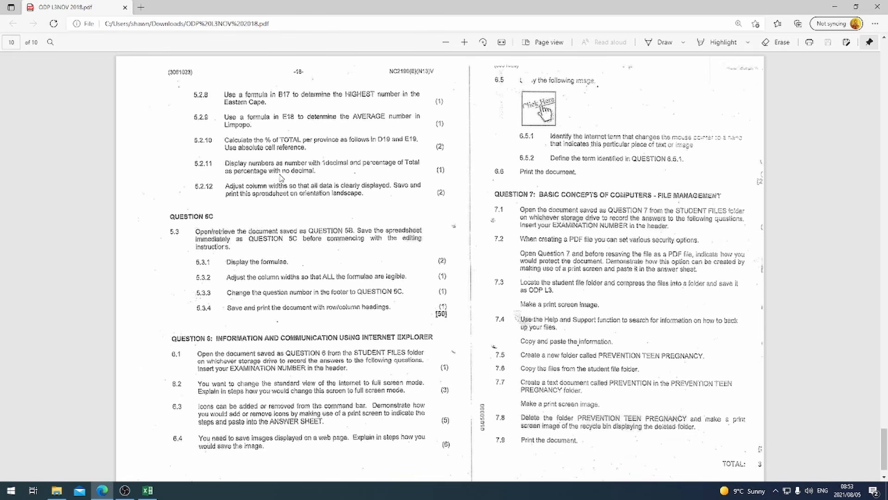
pyautogui.click(148, 490)
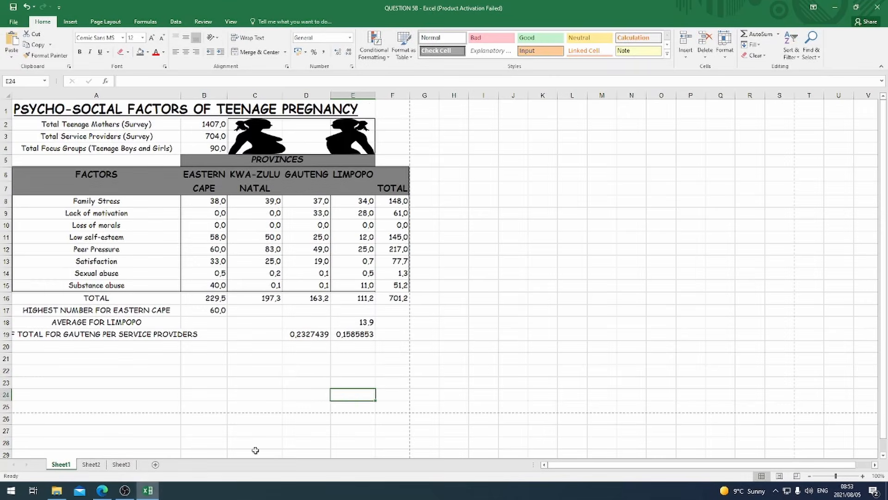
pyautogui.click(318, 373)
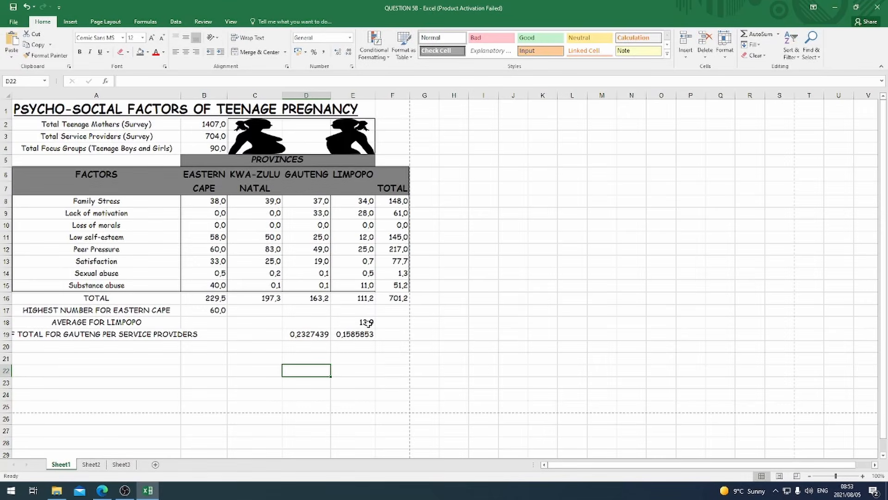
pyautogui.moveTo(368, 322); pyautogui.dragTo(217, 203)
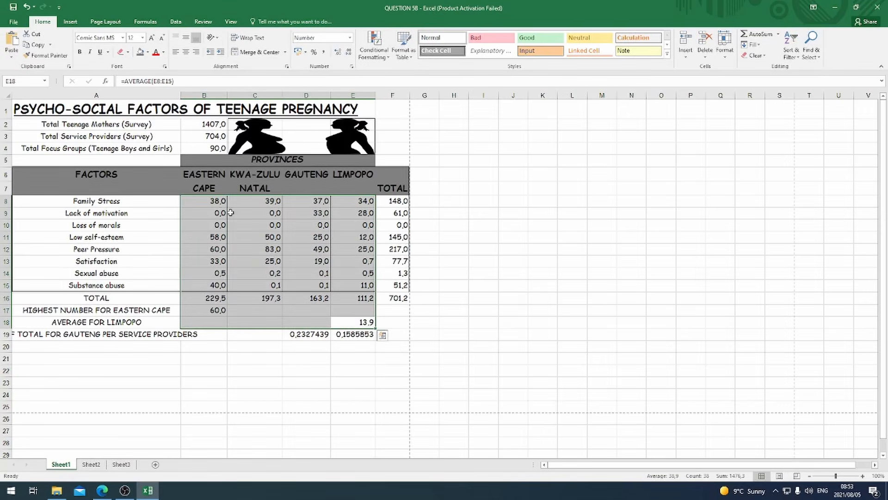
pyautogui.click(302, 367)
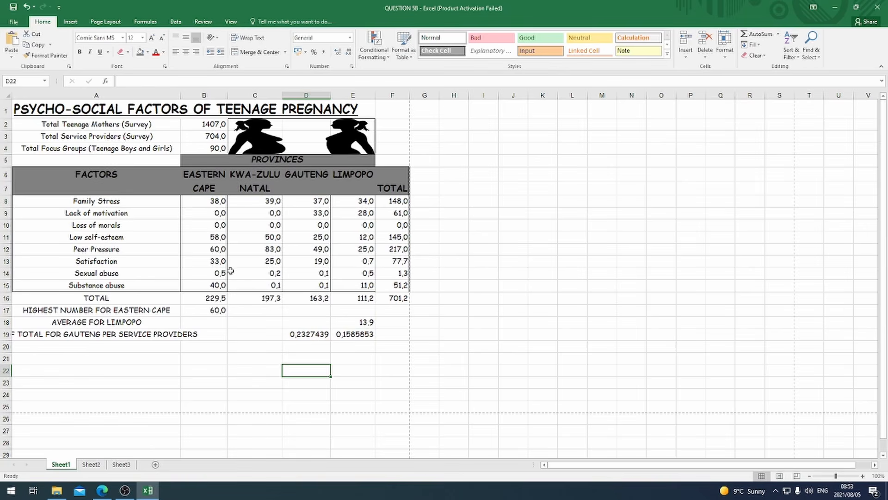
# Format the percentage results in D19:E19 as percentages with no decimal places.
pyautogui.moveTo(315, 334); pyautogui.dragTo(366, 337)
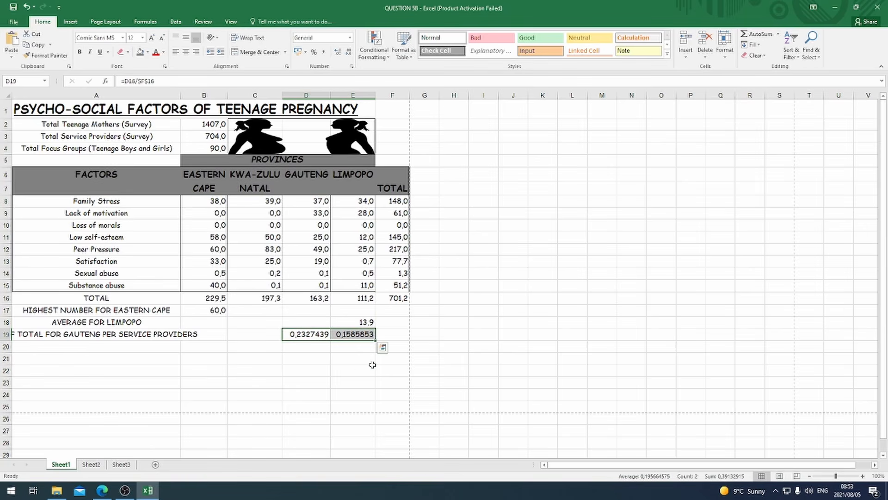
pyautogui.click(349, 38)
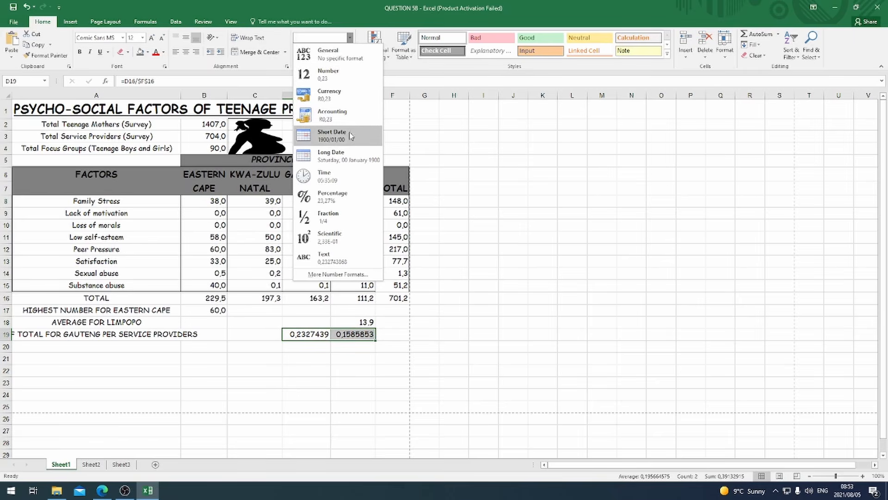
pyautogui.click(339, 195)
pyautogui.click(349, 52)
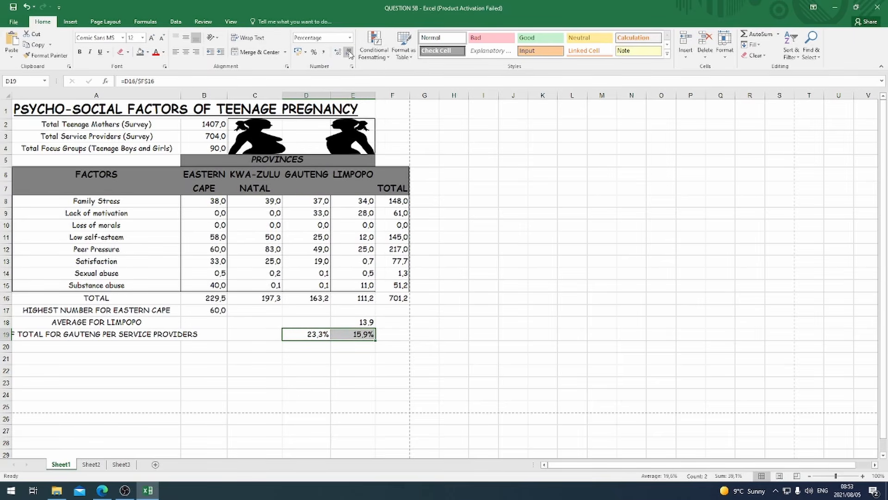
pyautogui.click(349, 52)
pyautogui.click(290, 380)
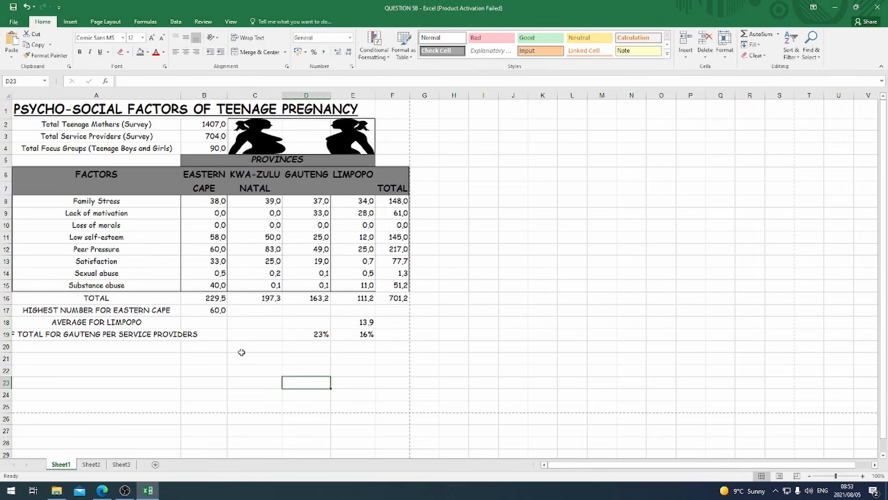
# Check the exam paper's instruction on column widths, saving and landscape printing, and return to the workbook.
pyautogui.click(123, 492)
pyautogui.click(122, 494)
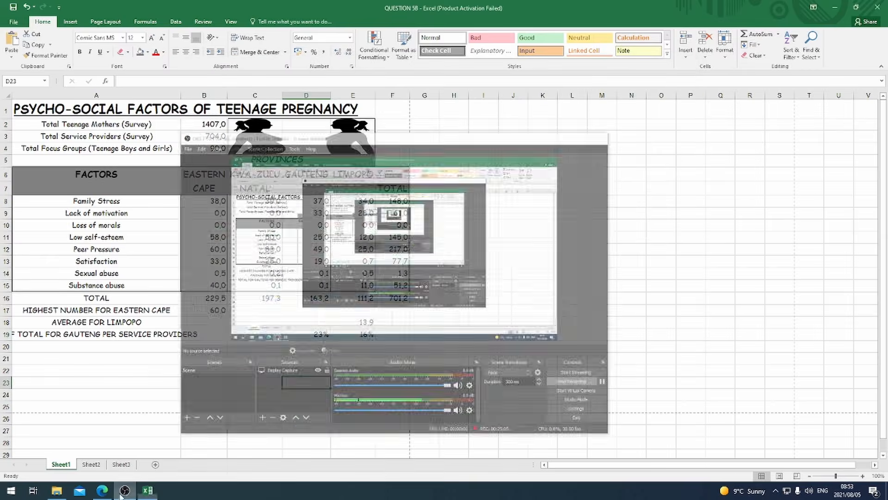
pyautogui.click(102, 490)
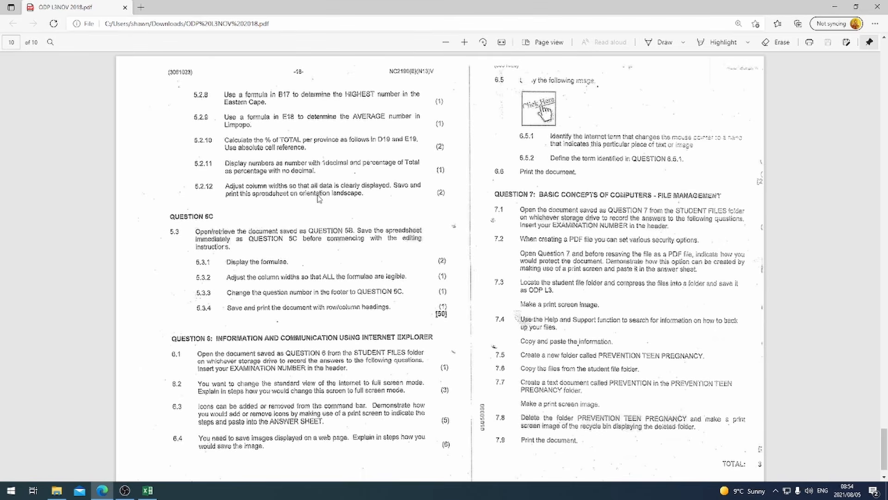
pyautogui.click(147, 491)
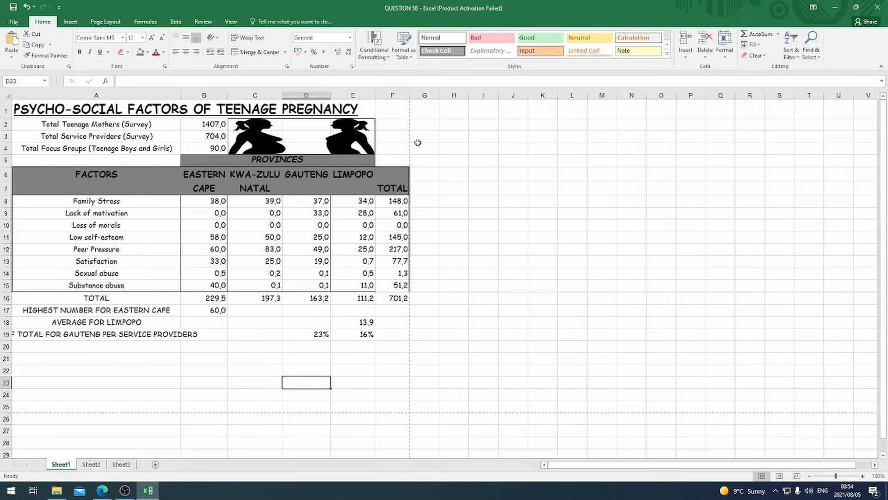
pyautogui.click(187, 367)
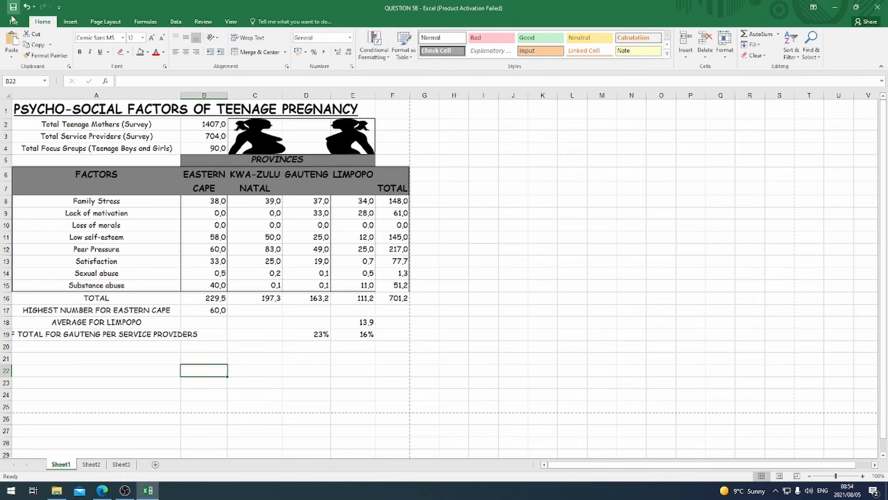
# Read the exam paper's opening instruction for Question 5C and save the workbook in the MEMO folder as QUESTION 5C.
pyautogui.click(102, 490)
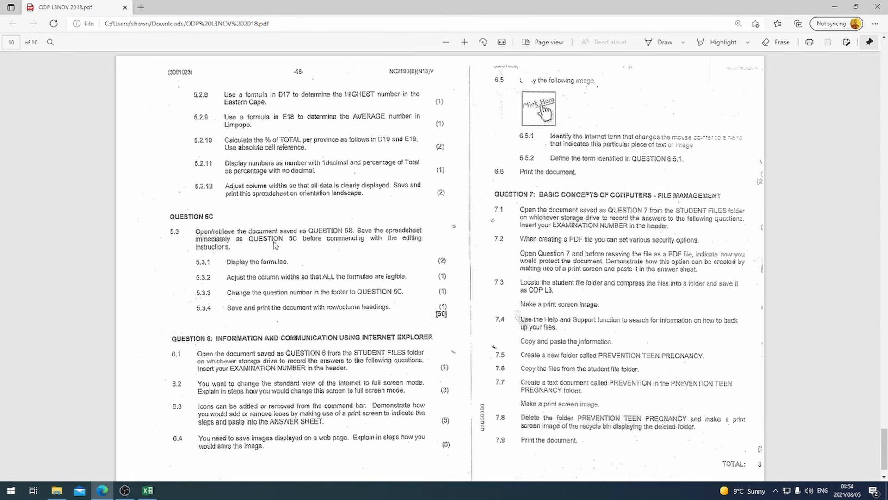
pyautogui.click(148, 491)
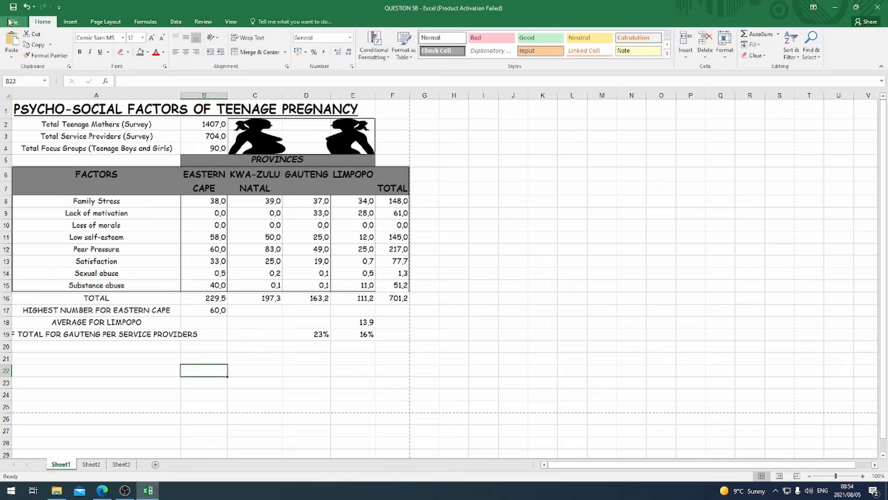
pyautogui.click(8, 23)
pyautogui.click(37, 115)
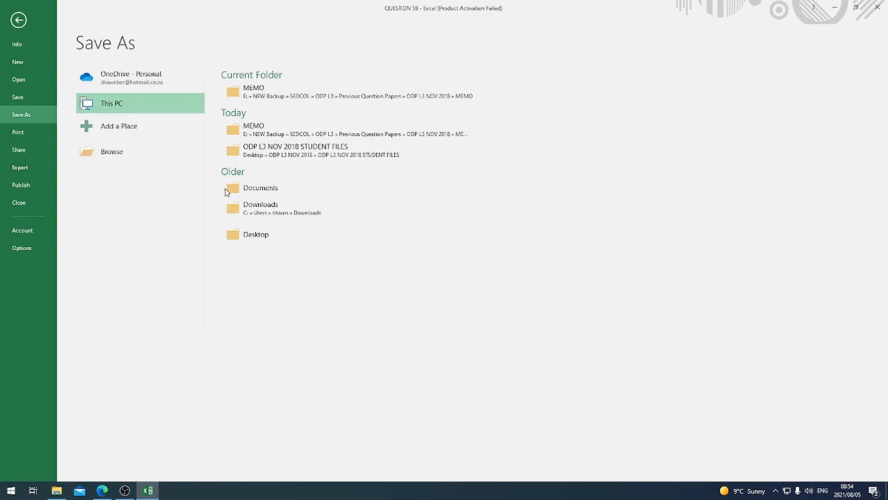
pyautogui.click(123, 154)
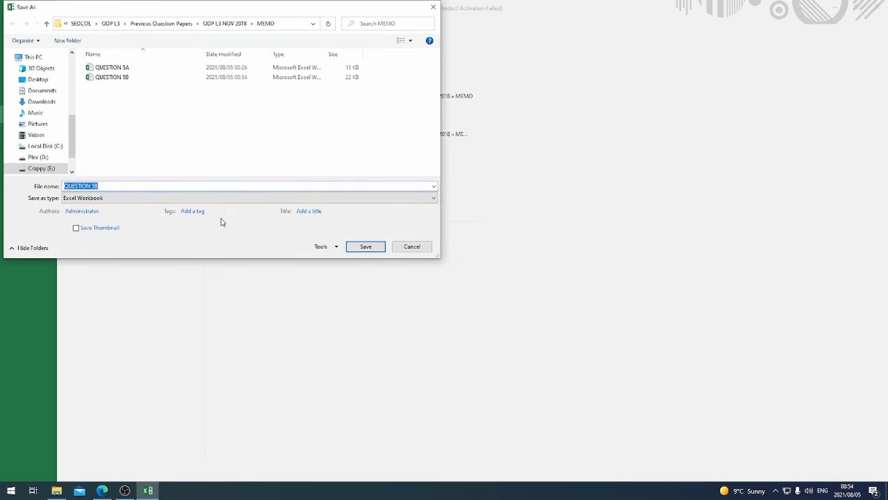
pyautogui.write('QUESTI')
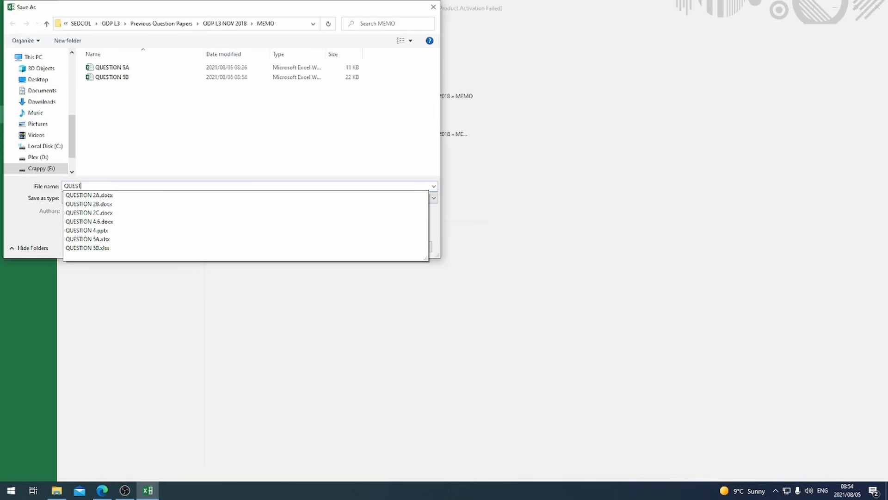
pyautogui.write('ON 5C')
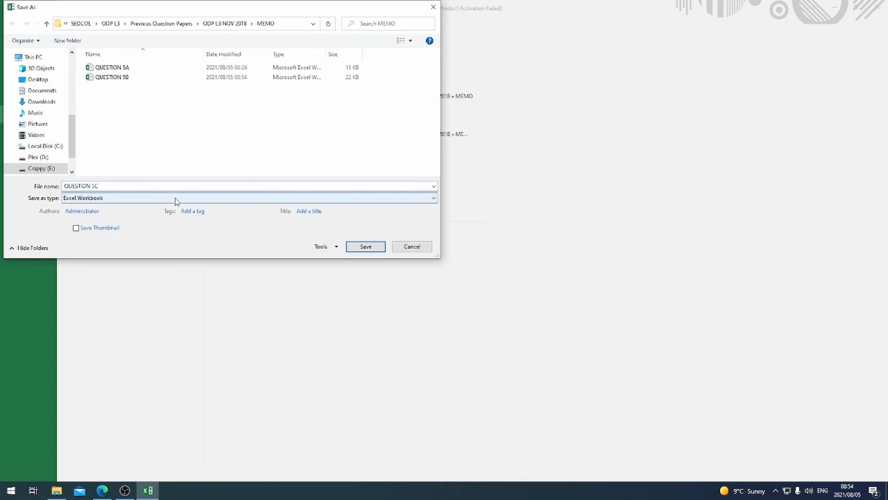
pyautogui.press('Return')
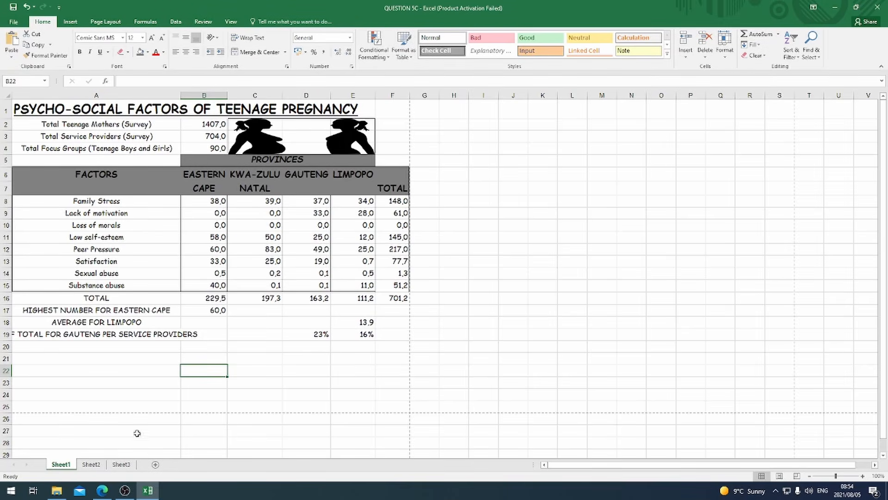
# Check the exam paper's first Question 5C instructions and display the formulas instead of the results on Sheet1.
pyautogui.click(102, 490)
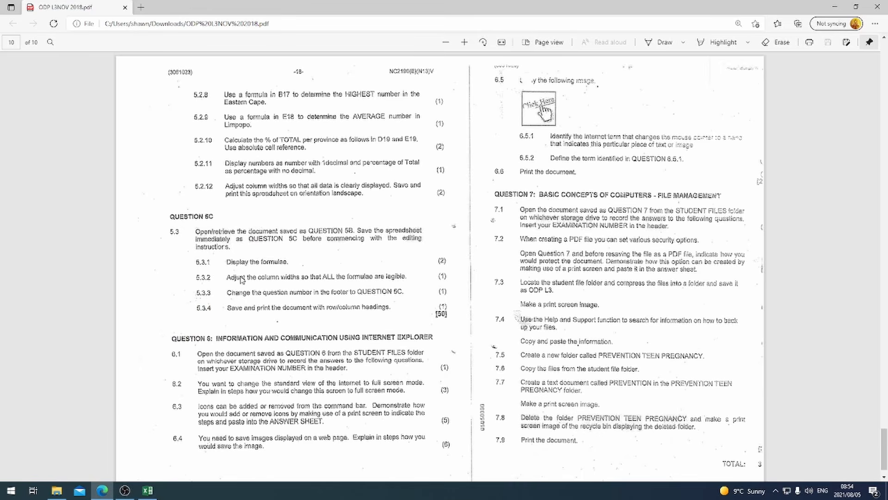
pyautogui.click(147, 491)
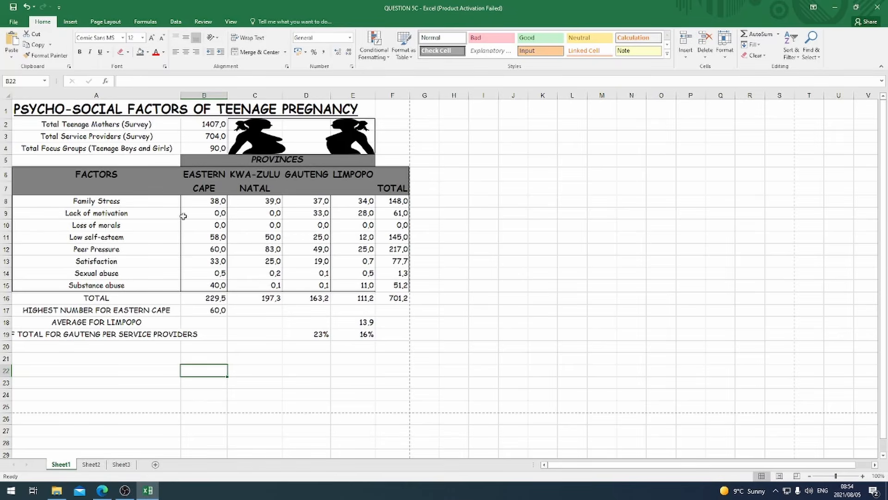
pyautogui.click(156, 23)
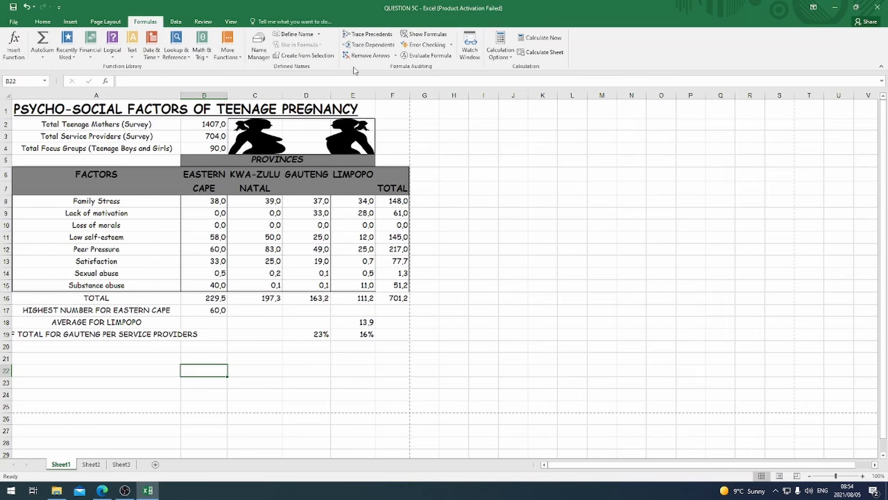
pyautogui.click(414, 36)
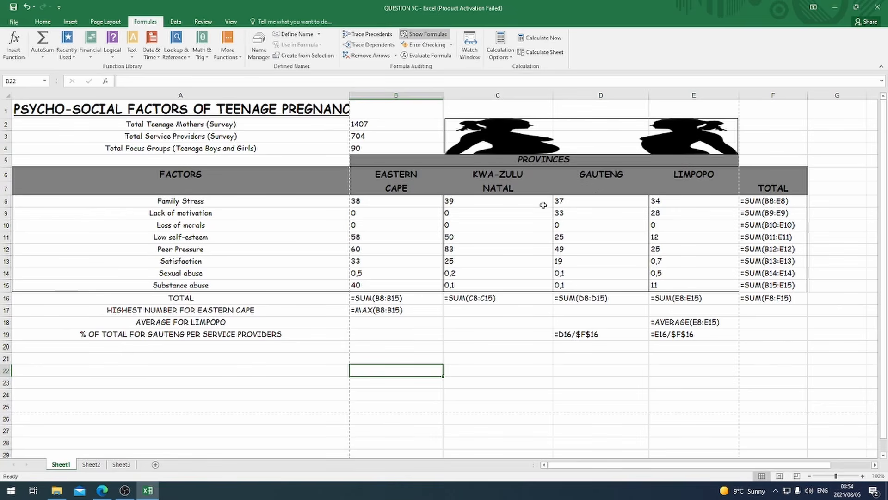
# Narrow column A to its longest row label and fit columns B to F to the displayed formulas.
pyautogui.moveTo(349, 95); pyautogui.dragTo(214, 97)
pyautogui.doubleClick(306, 95)
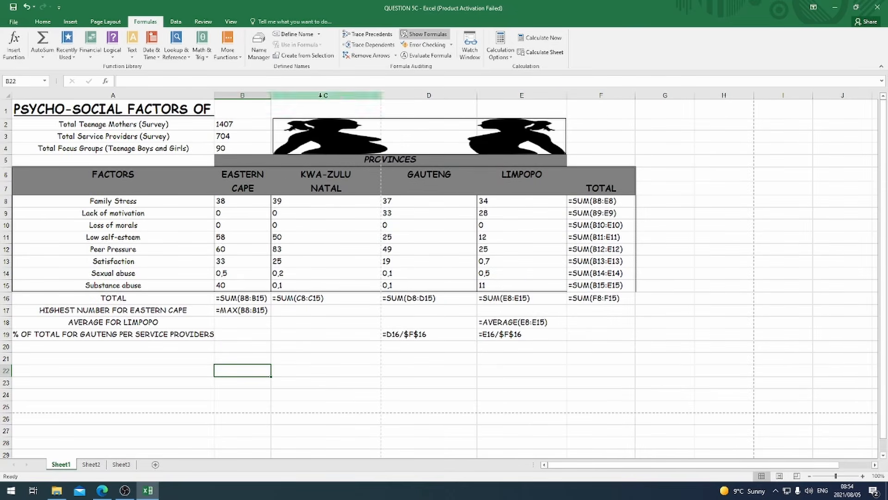
pyautogui.doubleClick(381, 96)
pyautogui.doubleClick(424, 95)
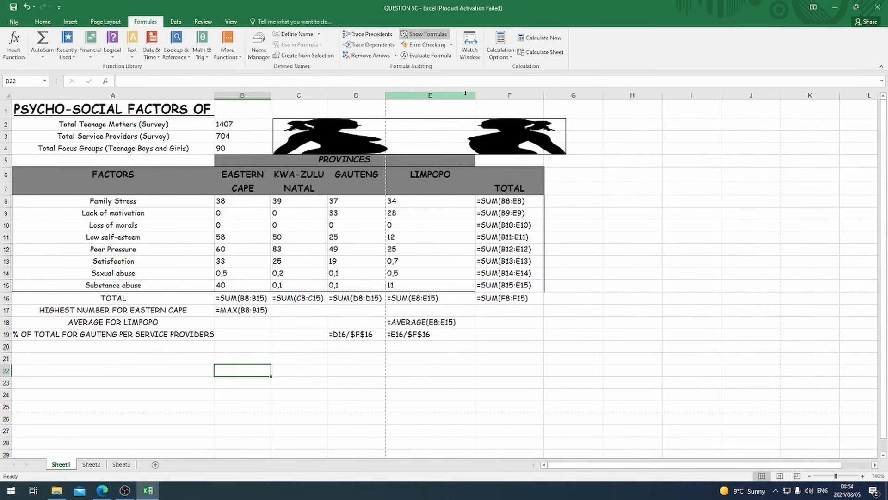
pyautogui.click(465, 95)
pyautogui.doubleClick(475, 95)
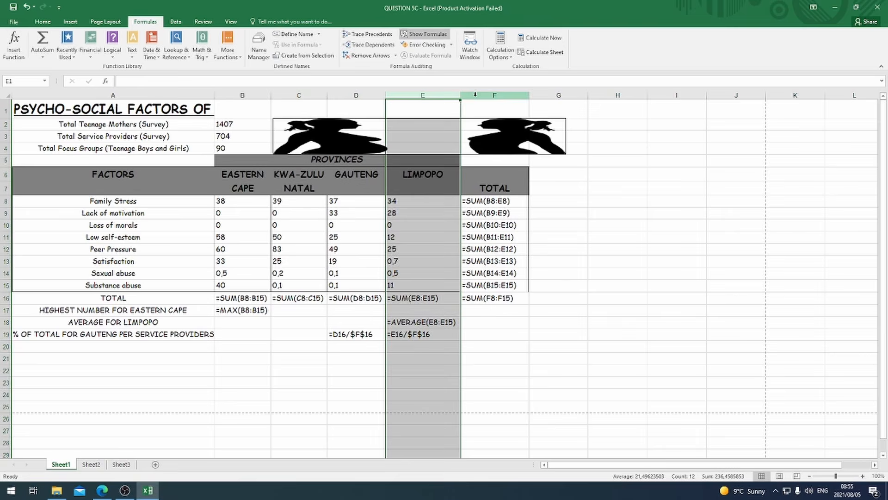
pyautogui.click(559, 172)
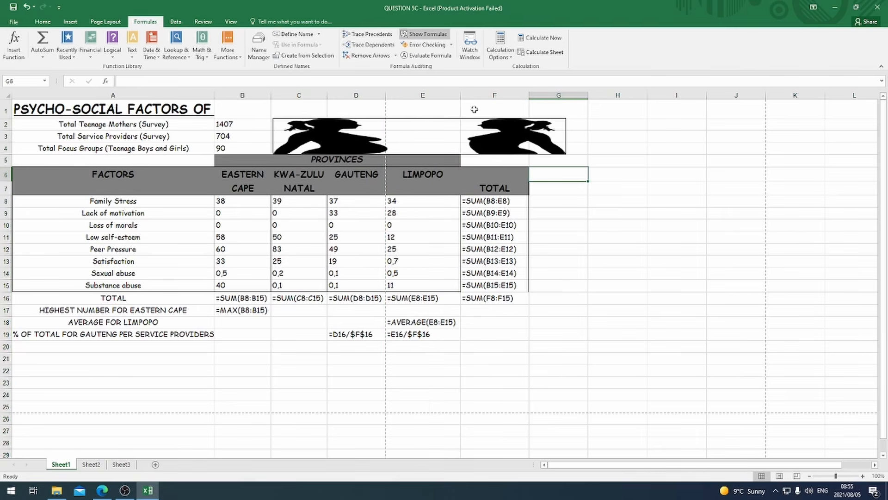
pyautogui.doubleClick(530, 93)
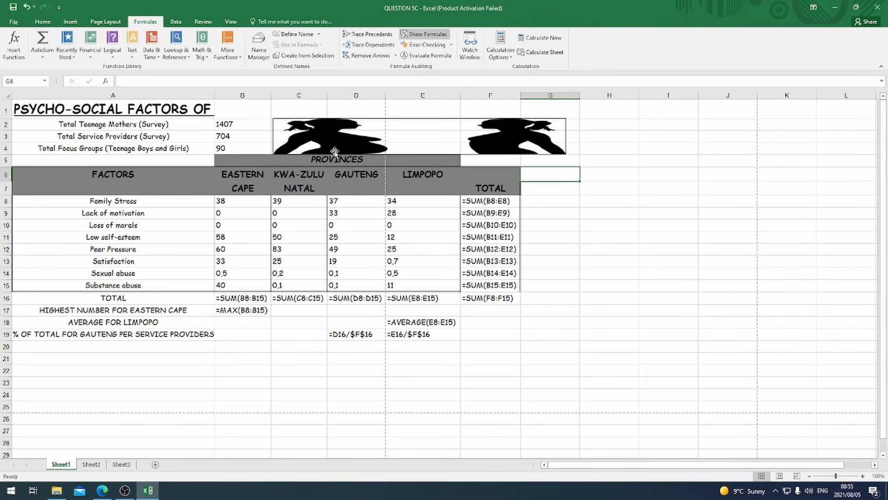
# Set the page to landscape orientation and narrow column A further so columns A to F fit on one page.
pyautogui.click(106, 22)
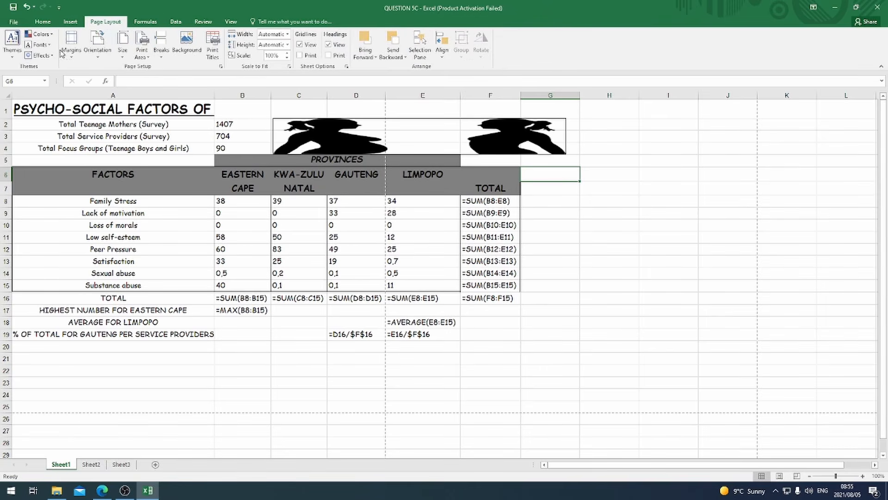
pyautogui.click(98, 47)
pyautogui.click(119, 92)
pyautogui.moveTo(213, 94); pyautogui.dragTo(97, 99)
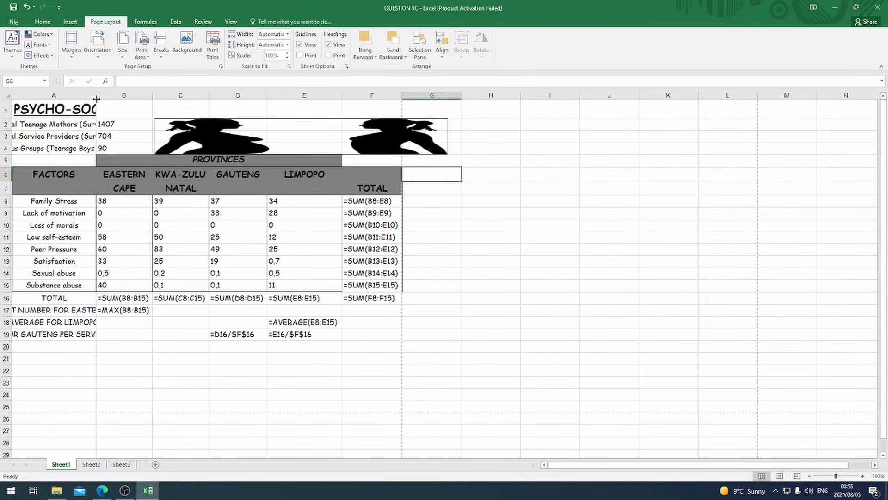
pyautogui.moveTo(96, 95); pyautogui.dragTo(92, 95)
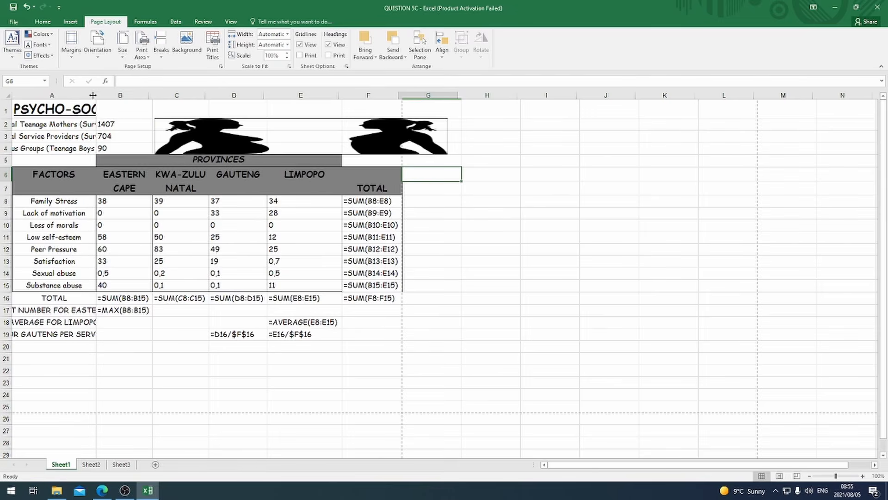
# Narrow the silhouette picture above the table so it ends at the outer edge of column F.
pyautogui.click(382, 135)
pyautogui.moveTo(440, 135); pyautogui.dragTo(398, 135)
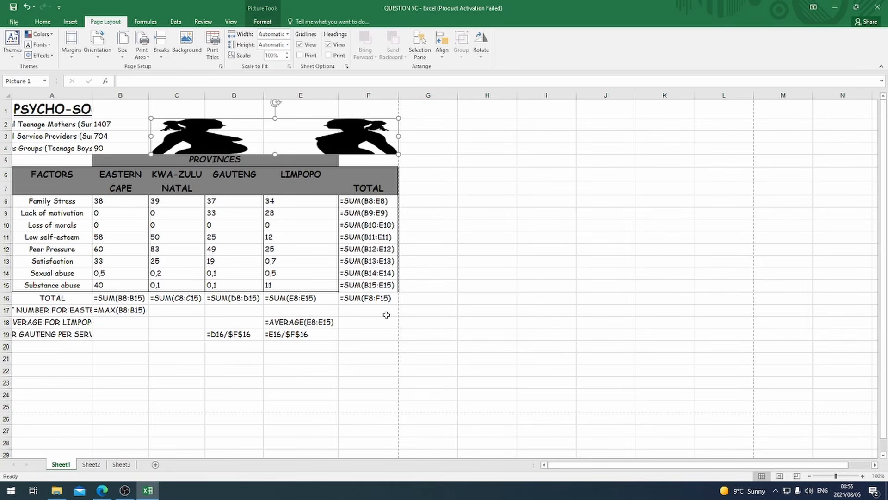
pyautogui.click(312, 393)
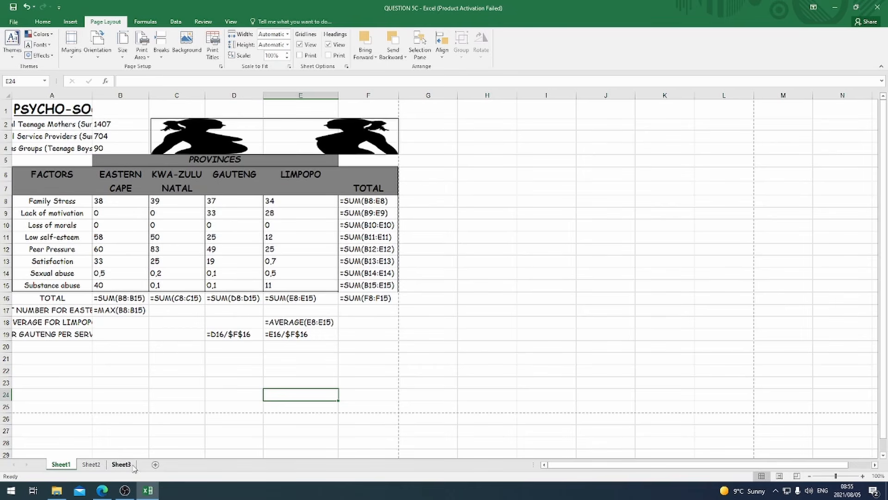
# Review the formulas in B16:E16 and B17 for legibility.
pyautogui.click(119, 300)
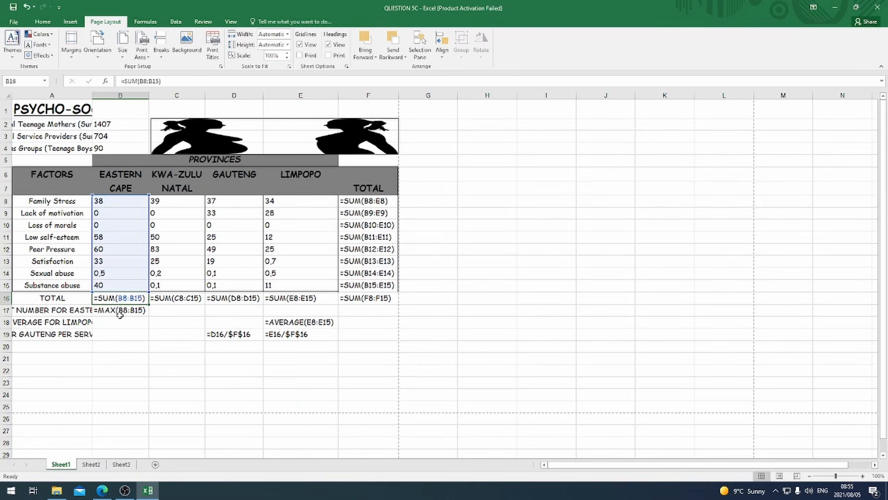
pyautogui.click(120, 314)
pyautogui.click(165, 301)
pyautogui.click(241, 299)
pyautogui.click(294, 297)
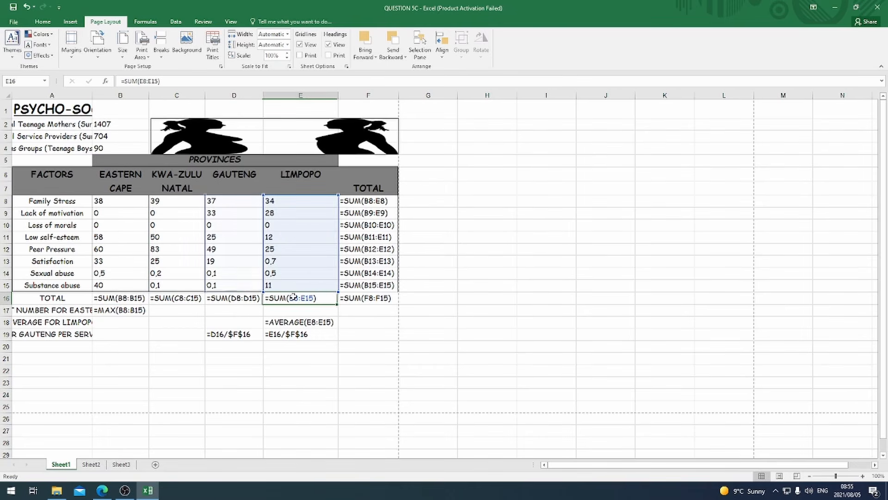
# Check the exam paper's question number instruction, change the sheet header to QUESTION 5C, and return to the normal view.
pyautogui.click(103, 491)
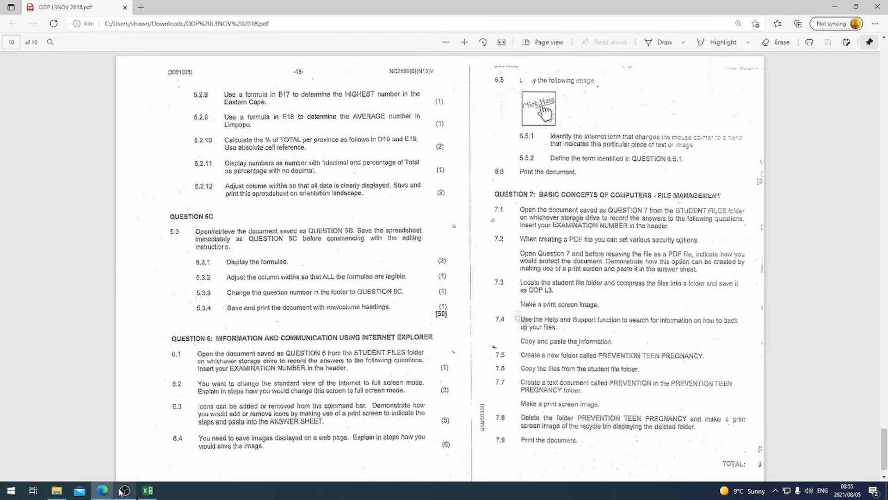
pyautogui.click(153, 490)
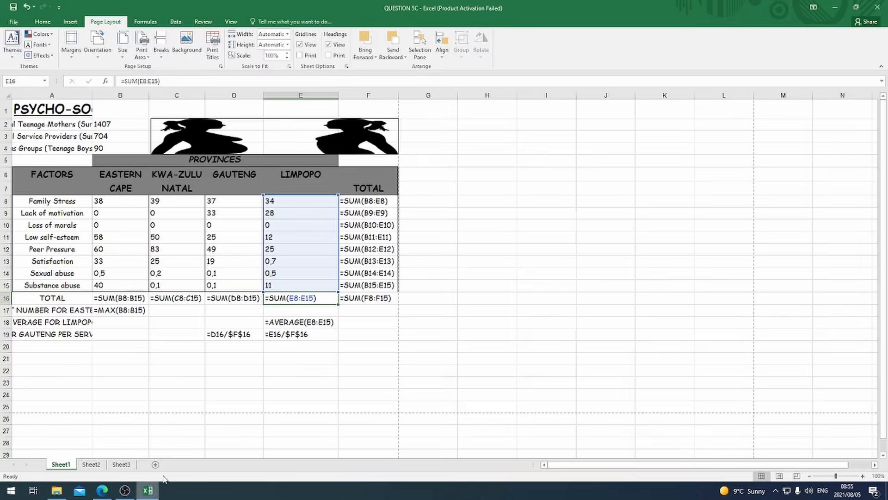
pyautogui.click(71, 22)
pyautogui.click(654, 45)
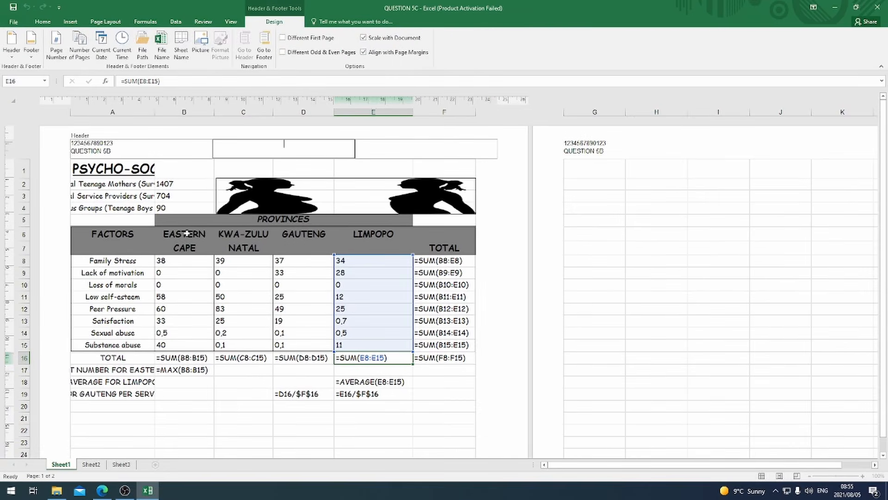
pyautogui.click(113, 152)
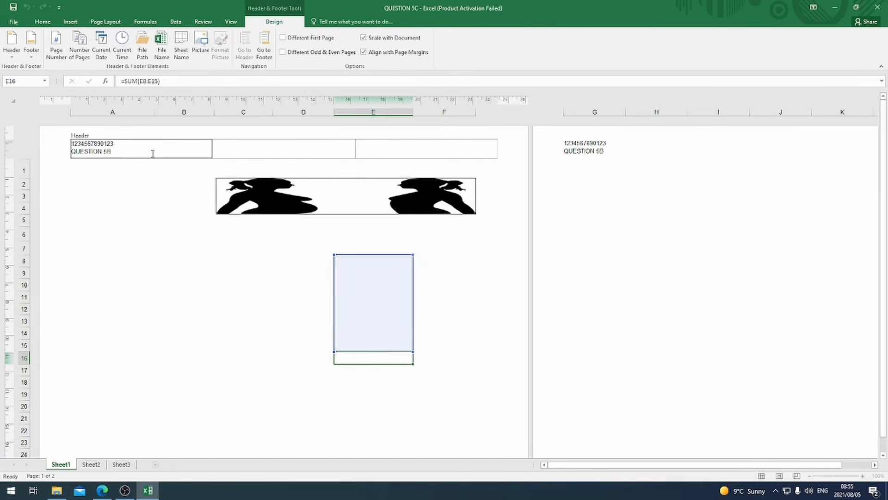
pyautogui.write('C')
pyautogui.click(244, 321)
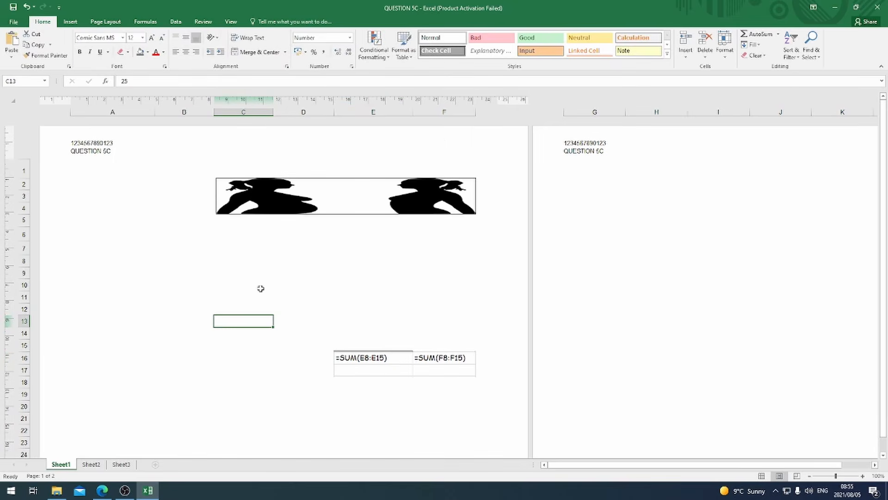
pyautogui.click(231, 22)
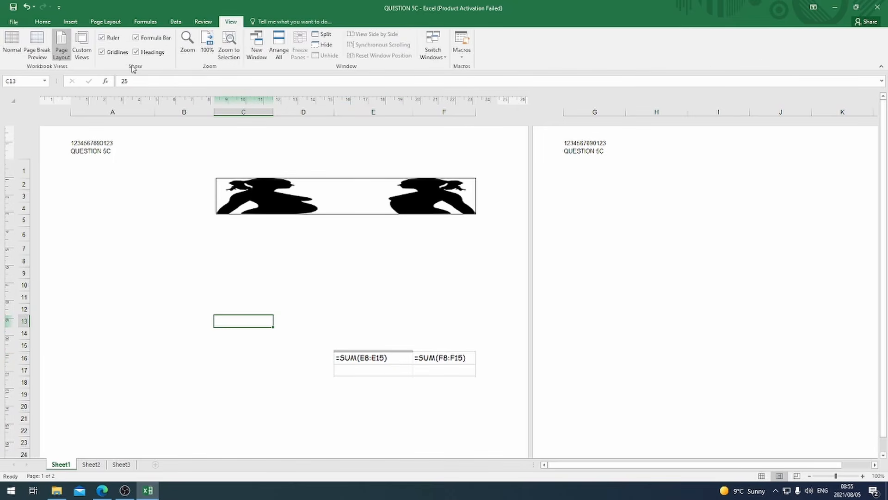
pyautogui.click(12, 44)
pyautogui.click(167, 385)
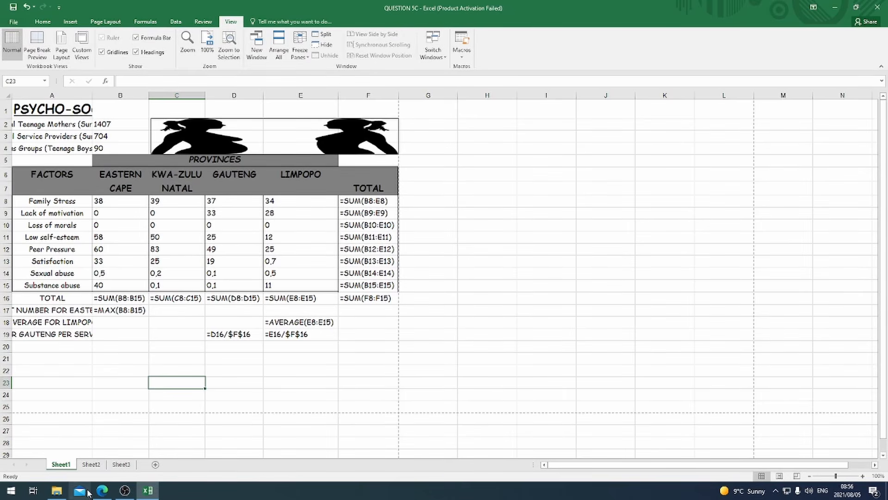
# Check the exam paper's printing instruction and set the row and column headings to print with the sheet.
pyautogui.click(101, 491)
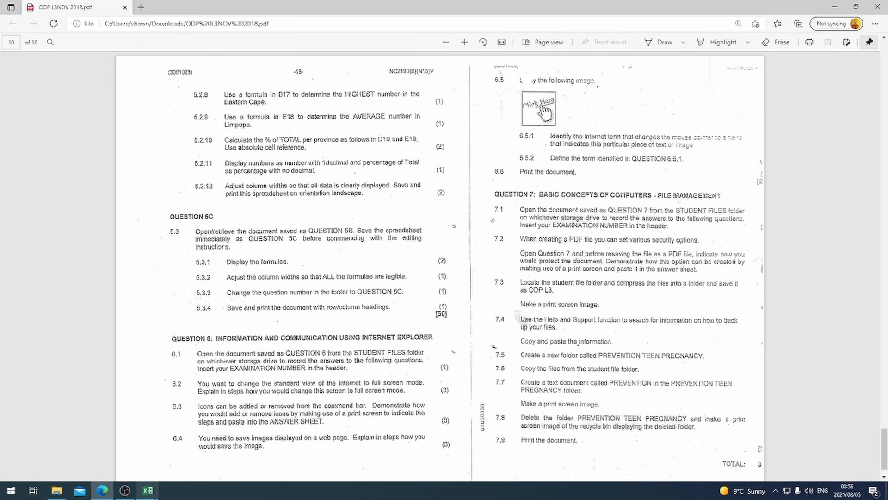
pyautogui.click(149, 491)
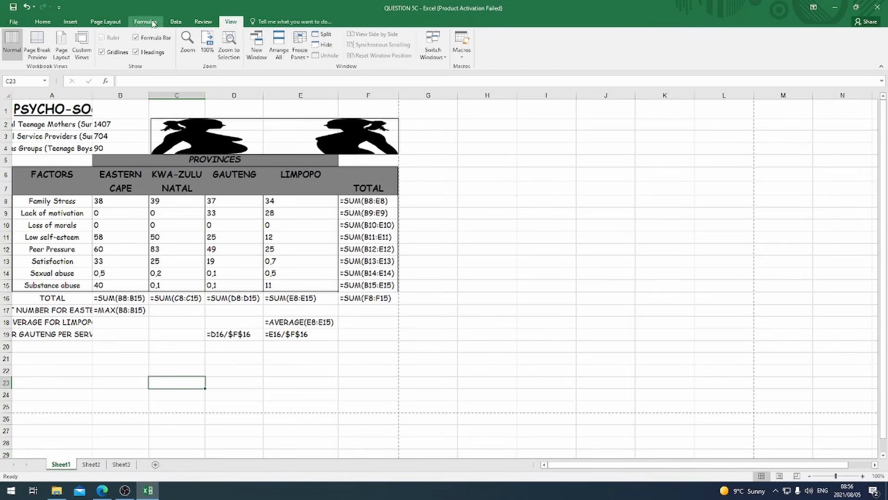
pyautogui.click(103, 22)
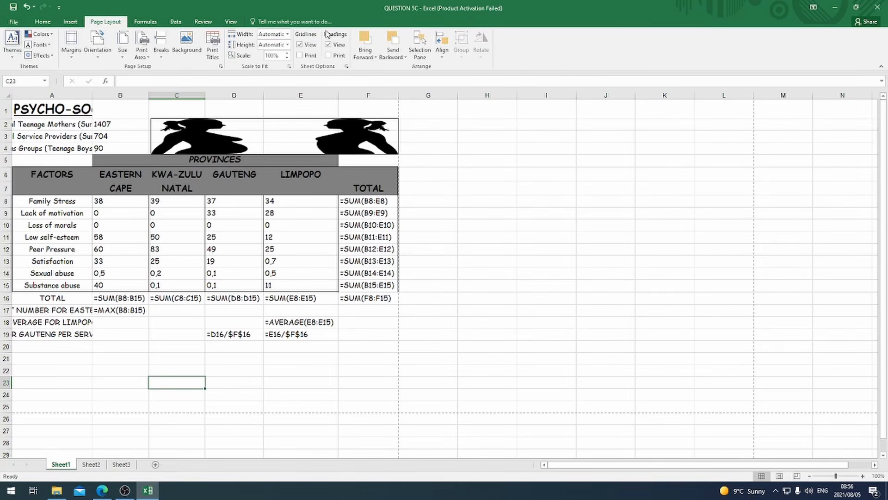
pyautogui.click(328, 56)
# Examine both pages of the QUESTION 5C print preview and return to the worksheet.
pyautogui.click(16, 23)
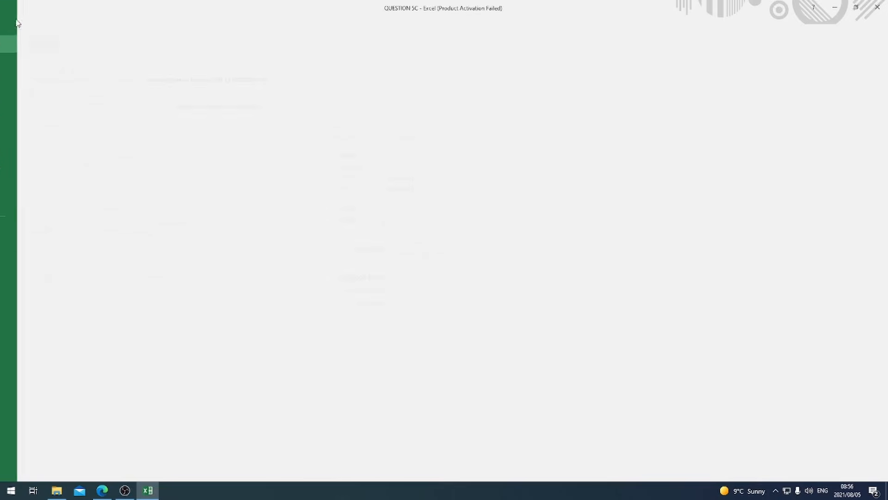
pyautogui.click(23, 134)
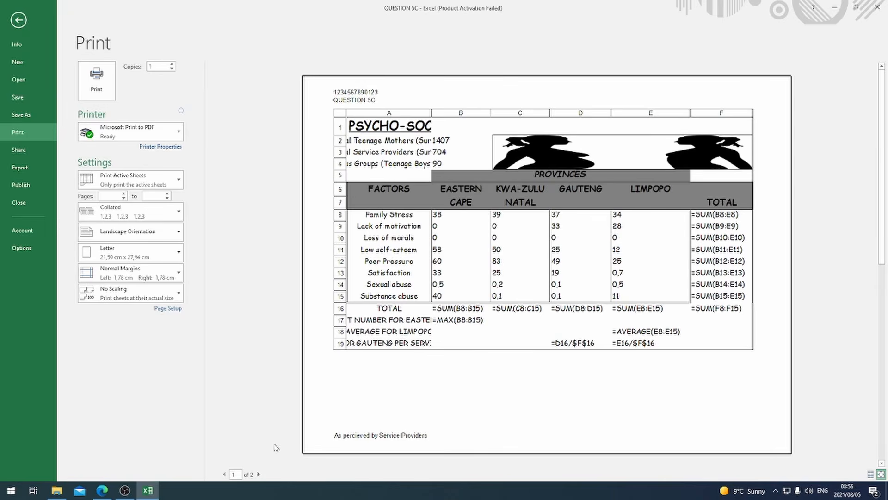
pyautogui.click(259, 474)
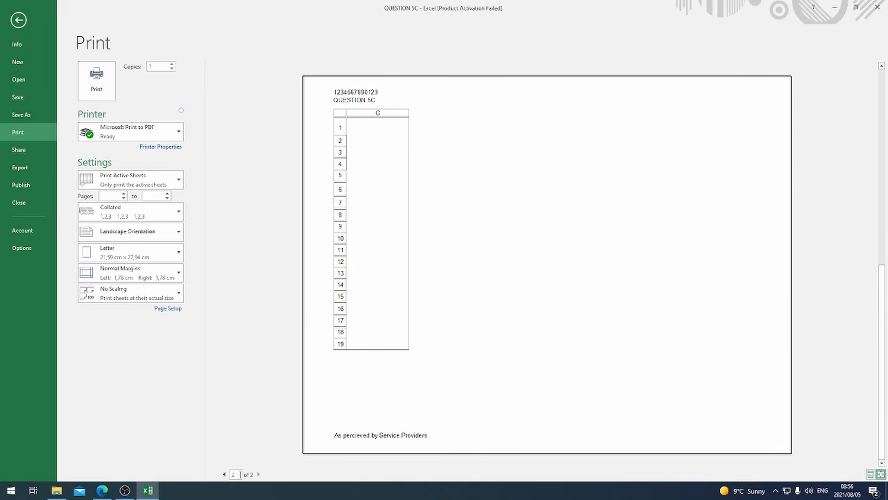
pyautogui.click(224, 474)
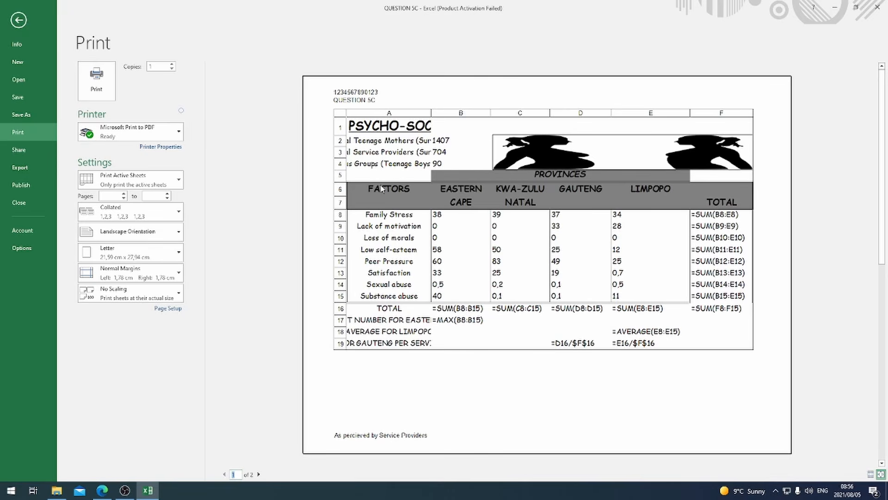
pyautogui.click(258, 474)
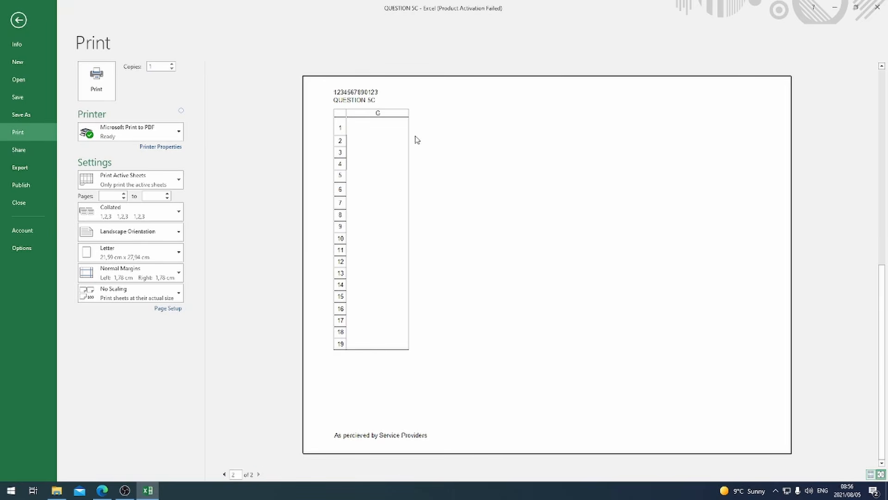
pyautogui.click(225, 474)
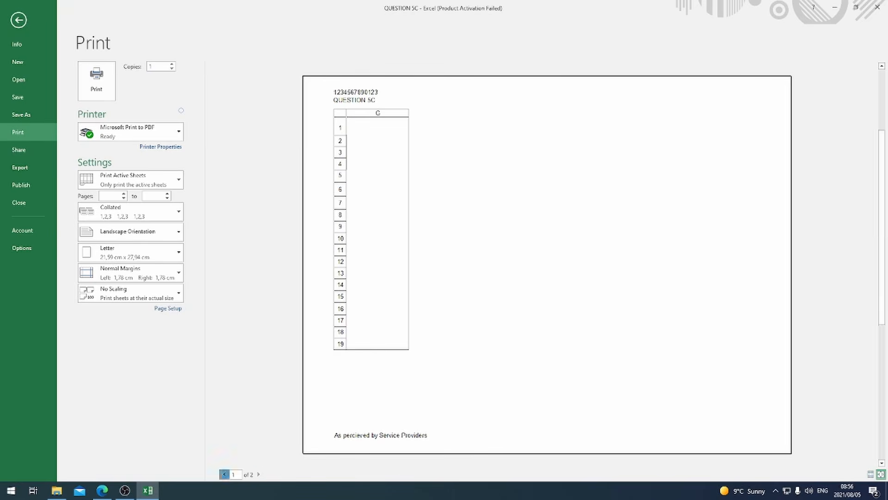
pyautogui.click(19, 20)
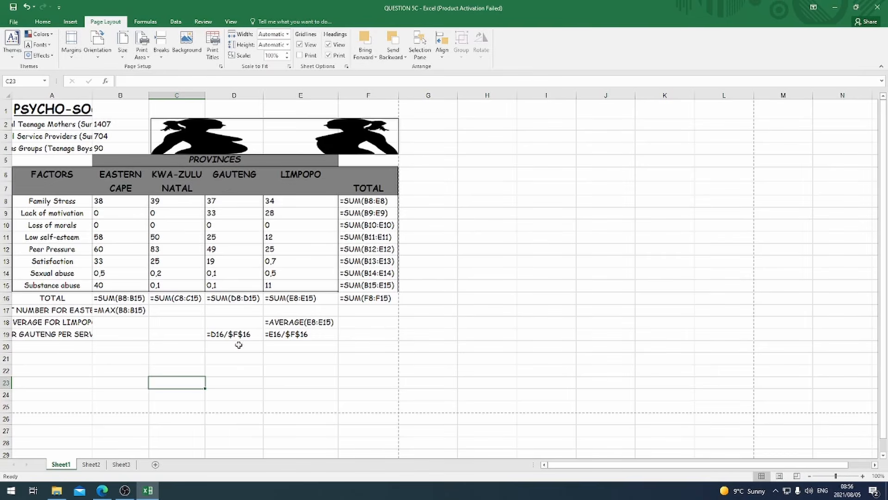
pyautogui.click(125, 490)
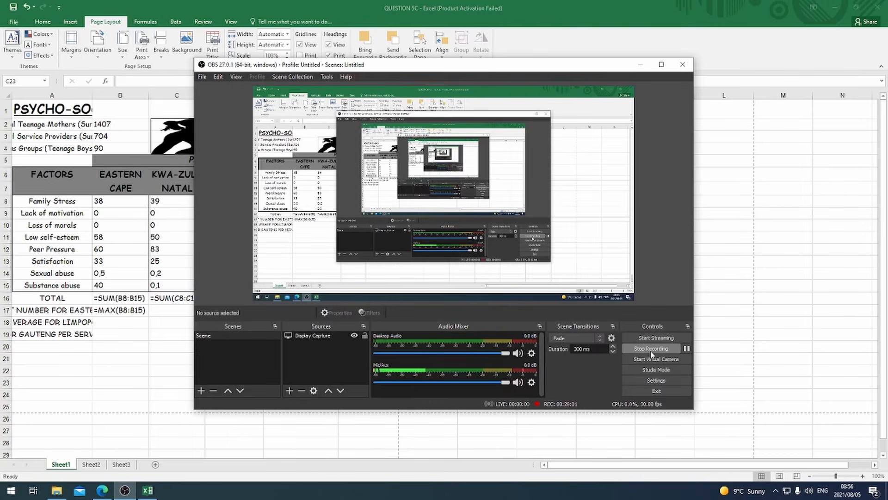
pyautogui.click(651, 349)
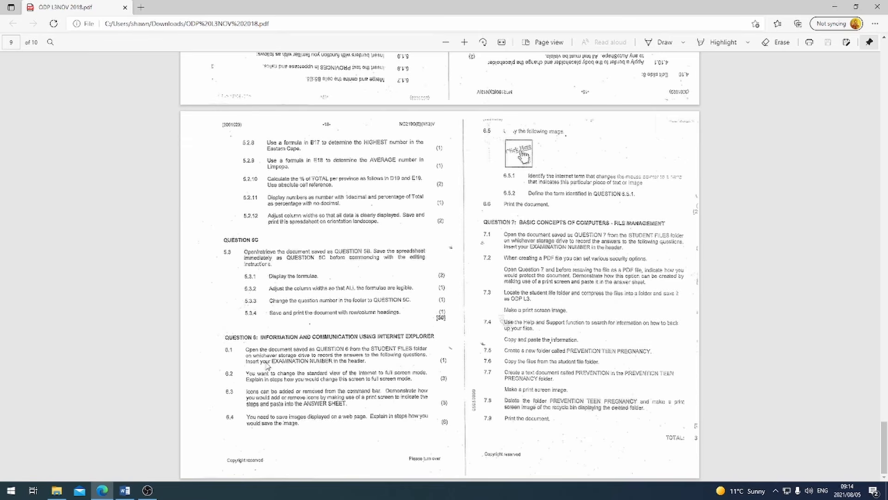
# Switch to the QUESTION 6 document in Word and replace the EXAMINATION NUMBER placeholder in the header with the candidate's examination number.
pyautogui.click(125, 490)
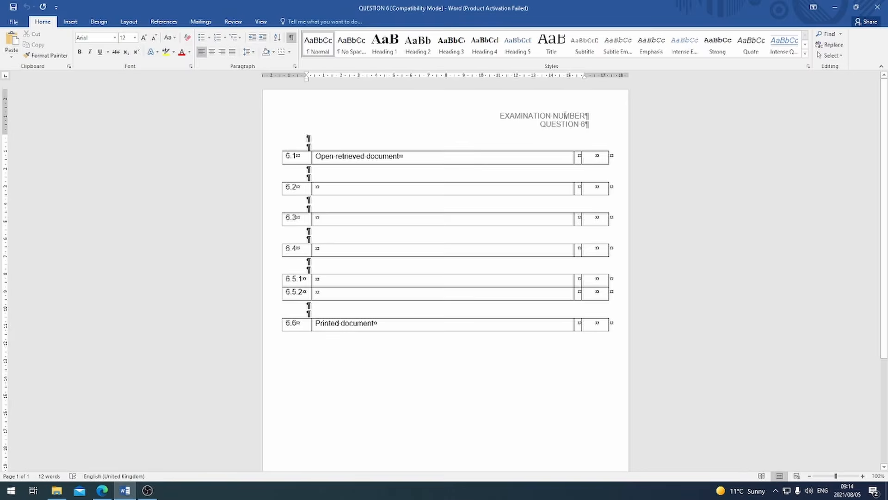
pyautogui.doubleClick(565, 116)
pyautogui.click(585, 116)
pyautogui.hotkey('shift', 'Home')
pyautogui.write('123')
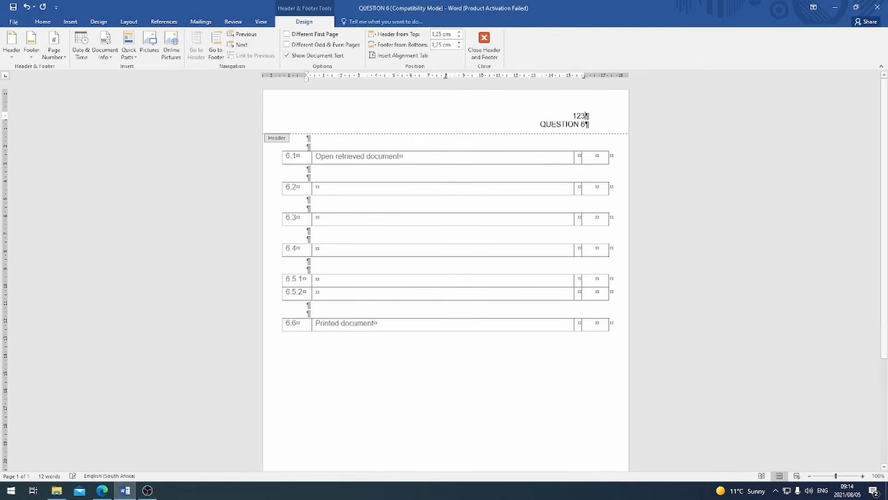
pyautogui.write('45678')
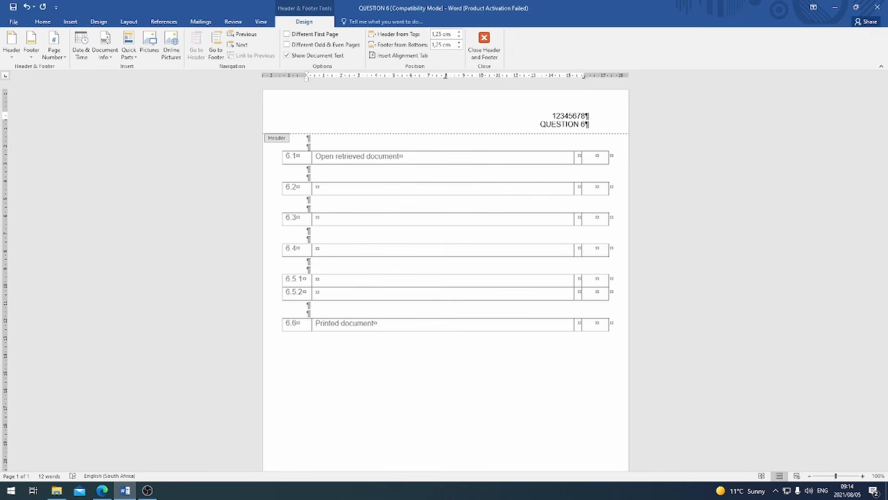
pyautogui.write('90123')
pyautogui.click(484, 52)
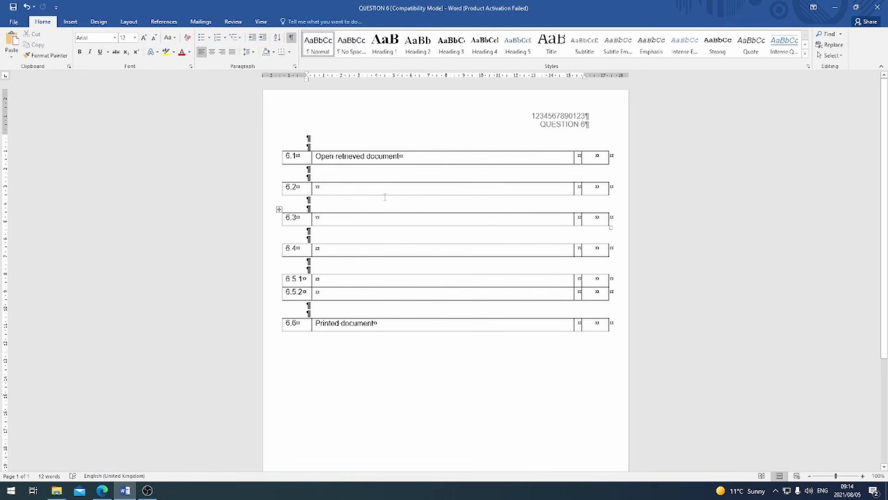
# Read question 6.2 in the exam paper in Edge and try restoring and maximising the browser window from a new tab.
pyautogui.click(102, 490)
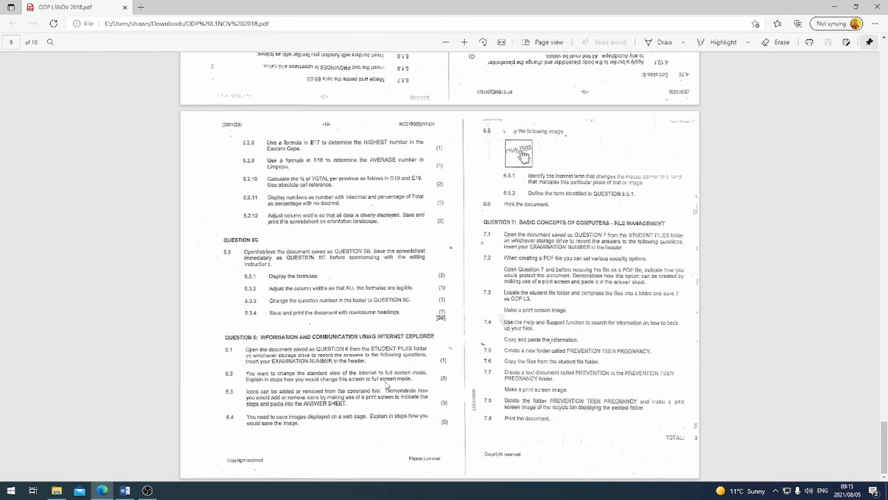
pyautogui.click(141, 7)
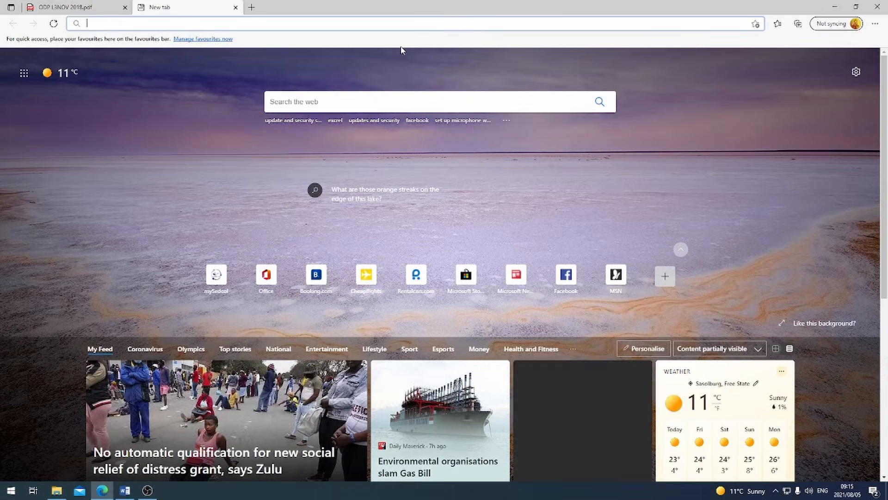
pyautogui.click(856, 7)
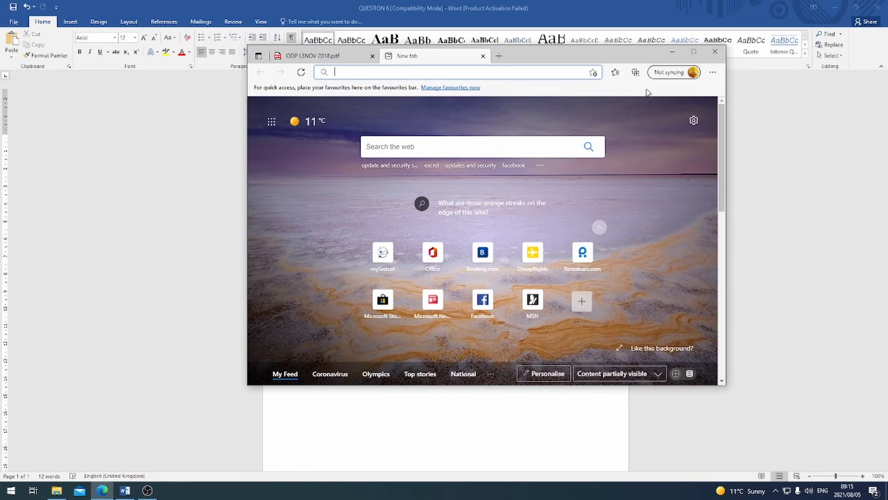
pyautogui.click(694, 51)
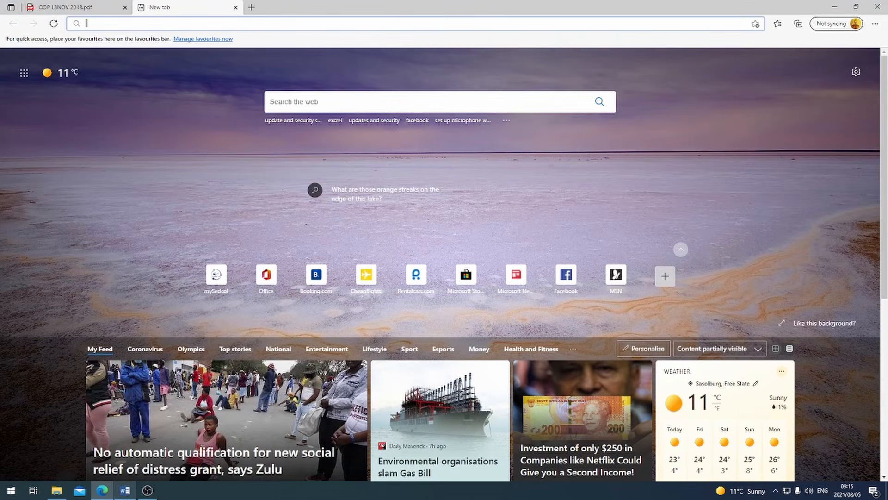
# Answer 6.2 in the Word document with "Click on the maximise button found at the top right of the internet explorer window.".
pyautogui.click(124, 490)
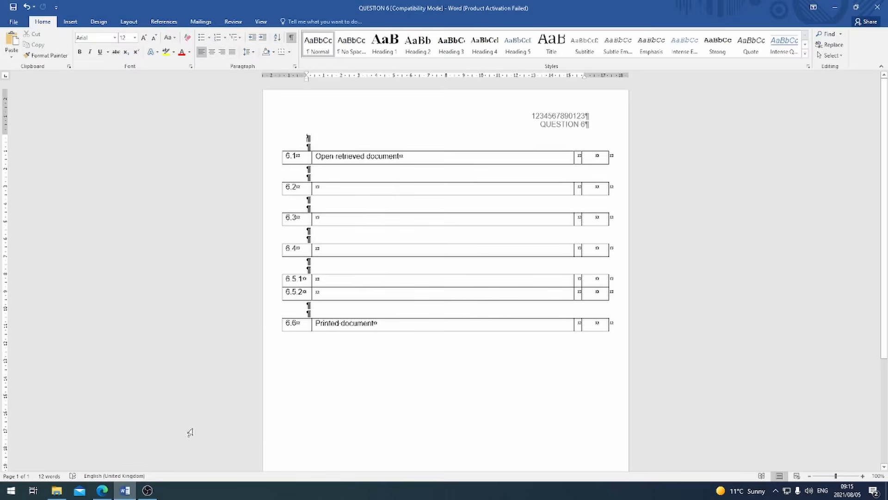
pyautogui.click(343, 191)
pyautogui.write('Cli')
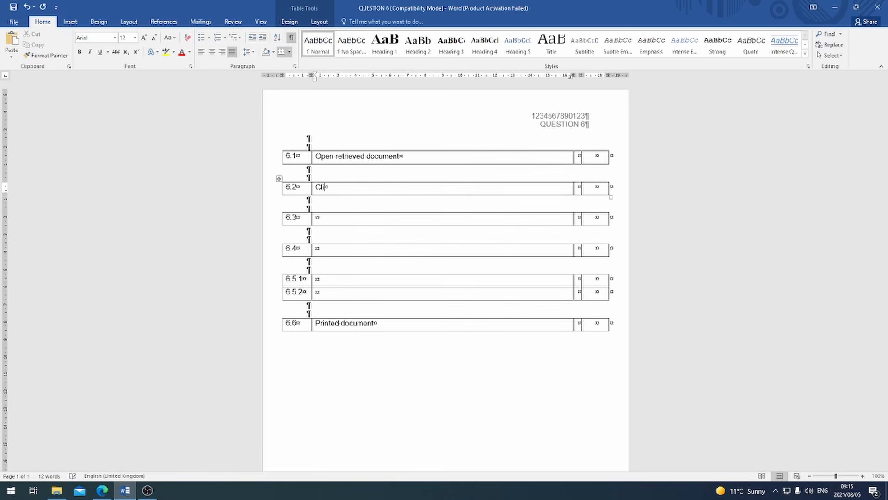
pyautogui.write('ck on the maximise button found')
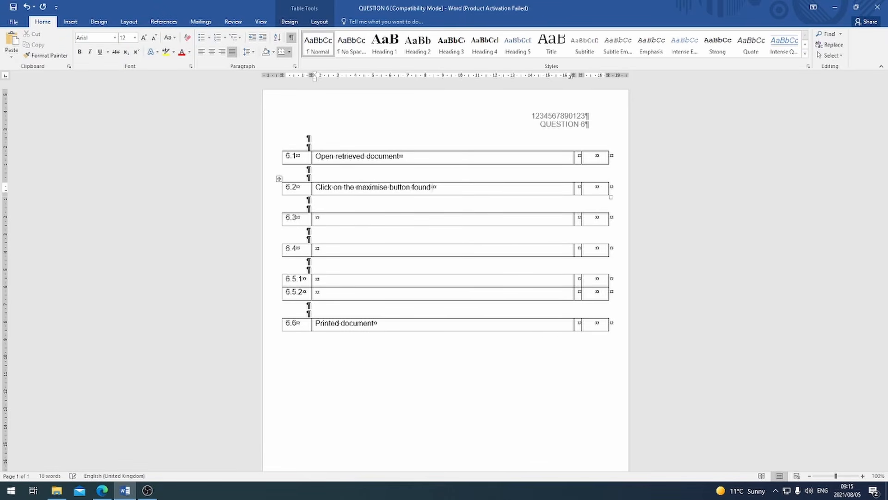
pyautogui.write('the top right of the internet explorer w')
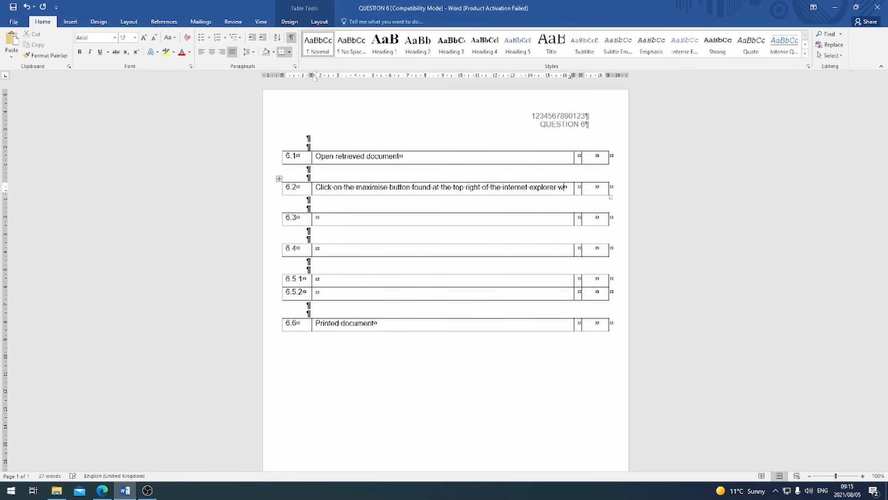
pyautogui.write('indow')
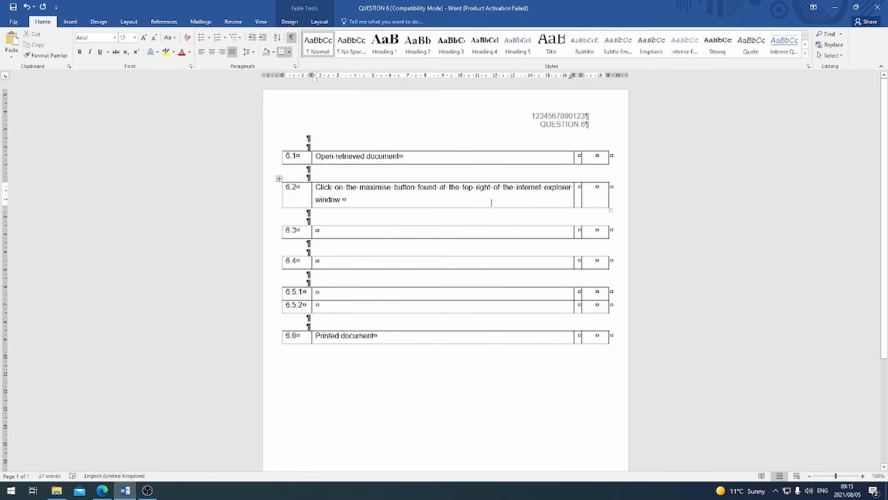
# Read question 6.3 in the exam paper in Edge and examine the favourites bar's options on a new browser tab.
pyautogui.click(102, 490)
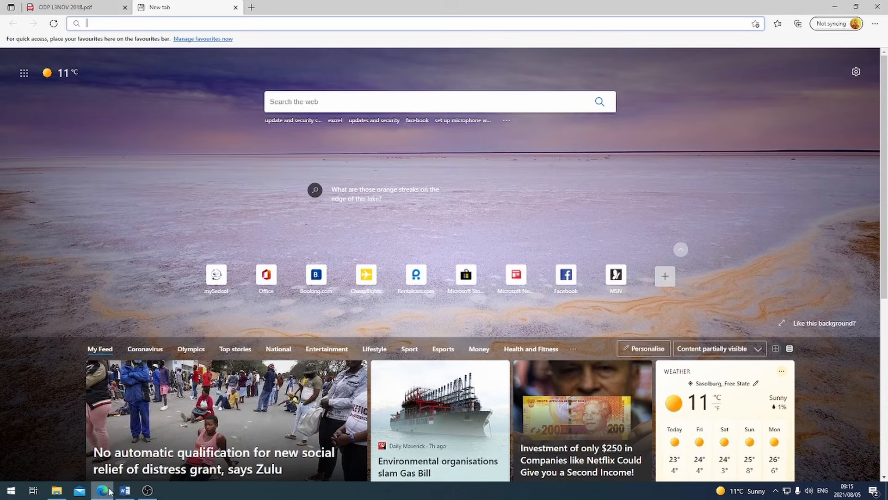
pyautogui.click(235, 8)
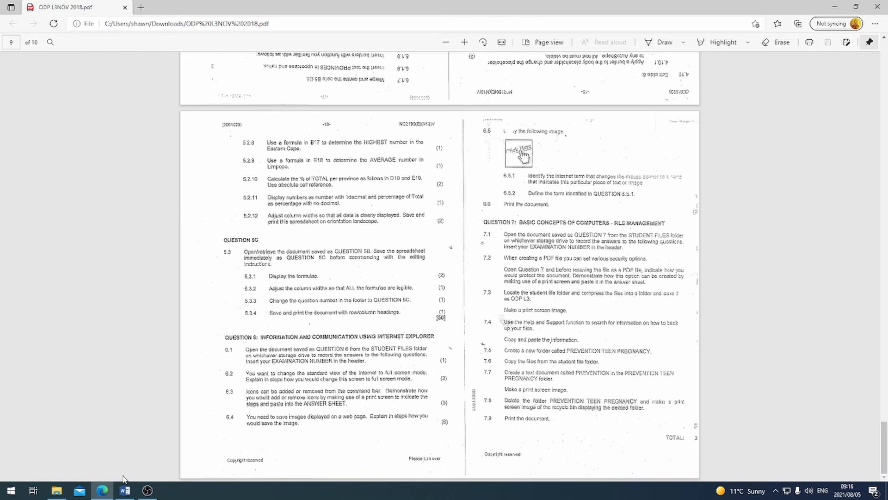
pyautogui.click(141, 7)
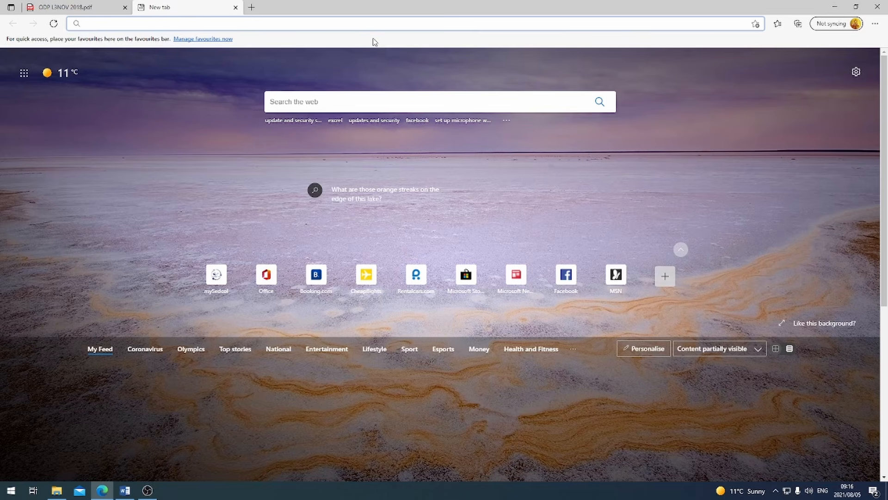
pyautogui.rightClick(396, 40)
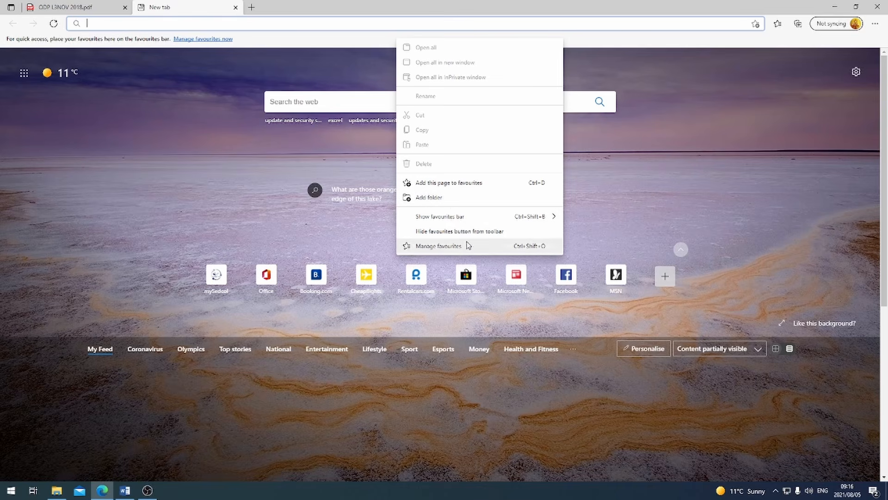
pyautogui.moveTo(463, 216)
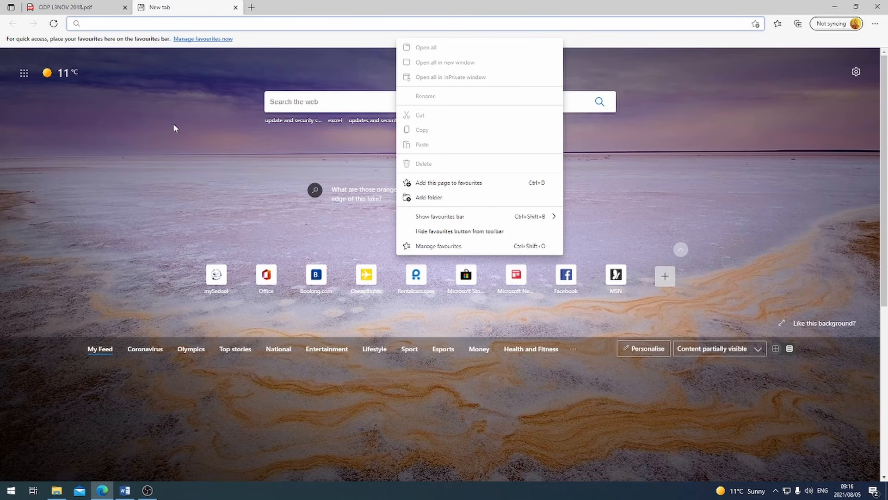
pyautogui.click(104, 138)
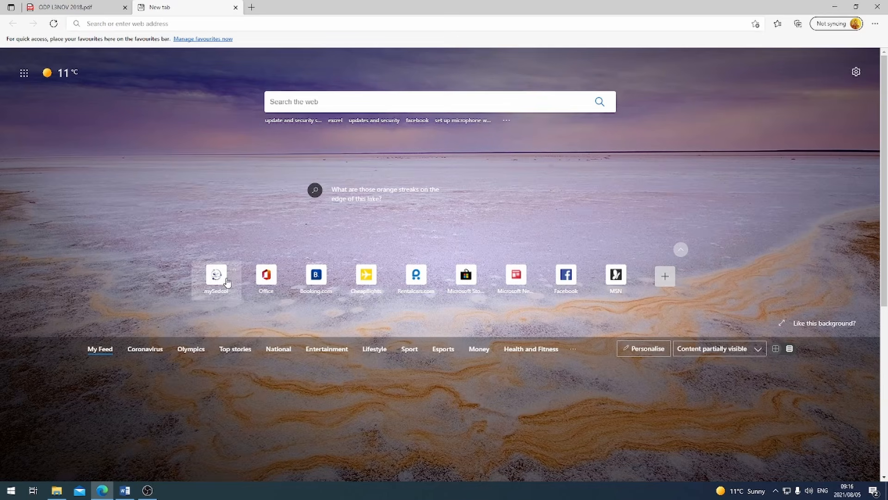
# Capture a screenshot of the mySedcol shortcut being moved onto the favourites bar and paste it into the 6.3 answer cell in Word.
pyautogui.moveTo(227, 282); pyautogui.dragTo(336, 42)
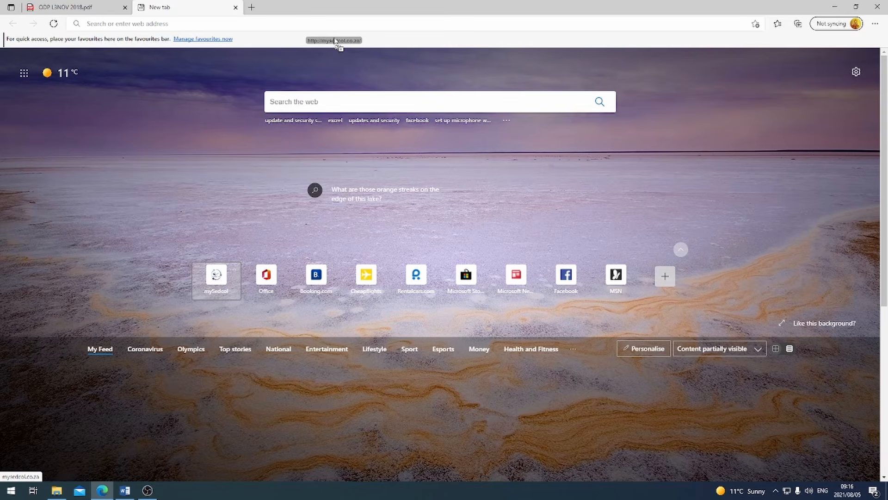
pyautogui.moveTo(335, 41); pyautogui.dragTo(354, 45)
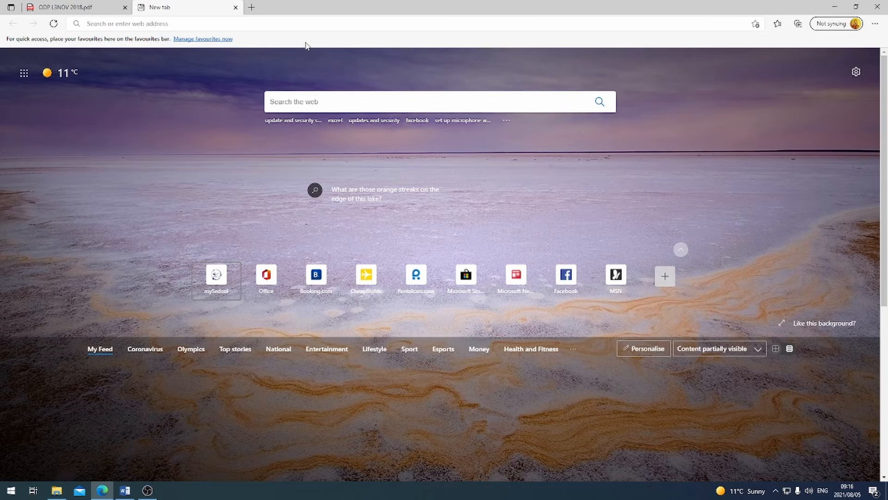
pyautogui.click(123, 490)
pyautogui.click(344, 231)
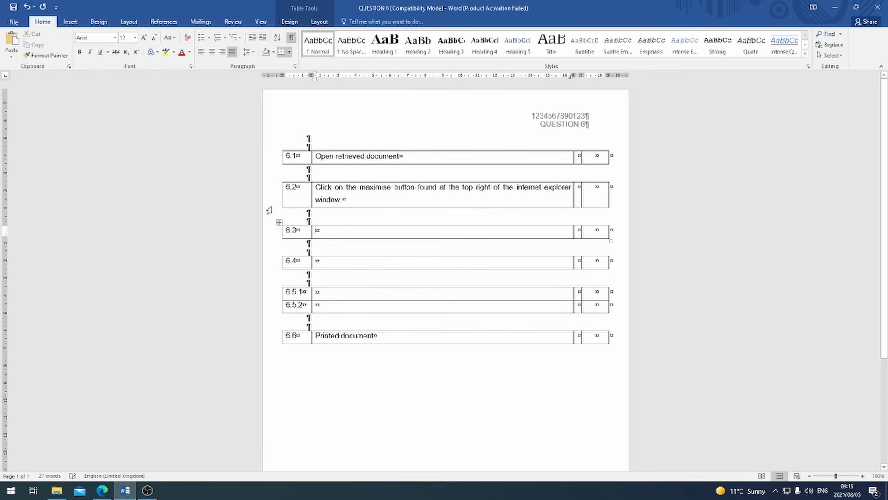
pyautogui.hotkey('ctrl', 'v')
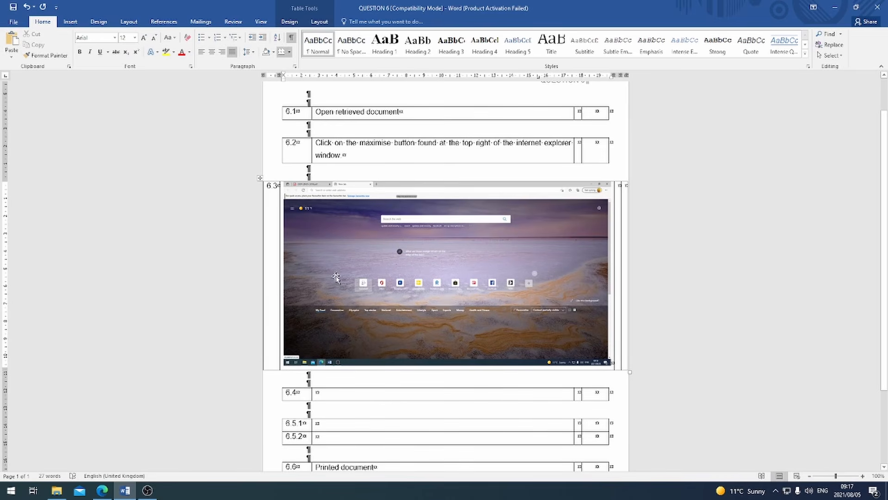
pyautogui.scroll(-2, 448, 239)
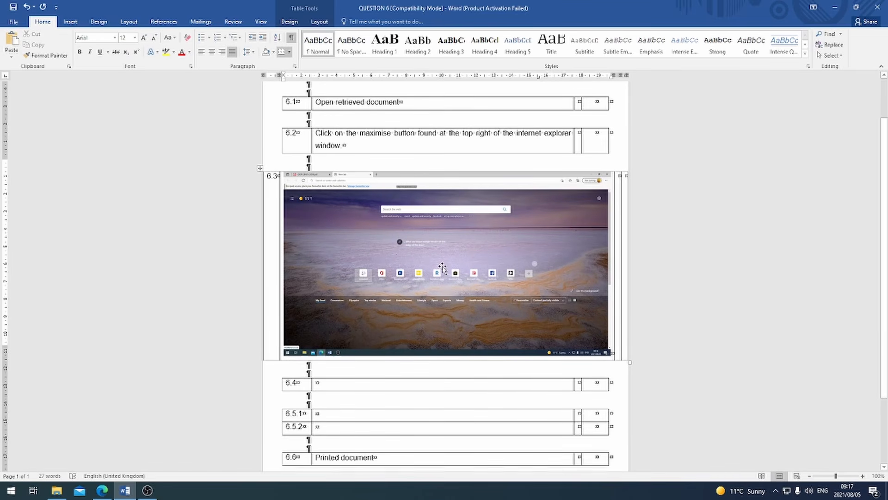
# Read question 6.4 in the exam paper in Edge and check a news feed picture's options on a new tab.
pyautogui.click(103, 491)
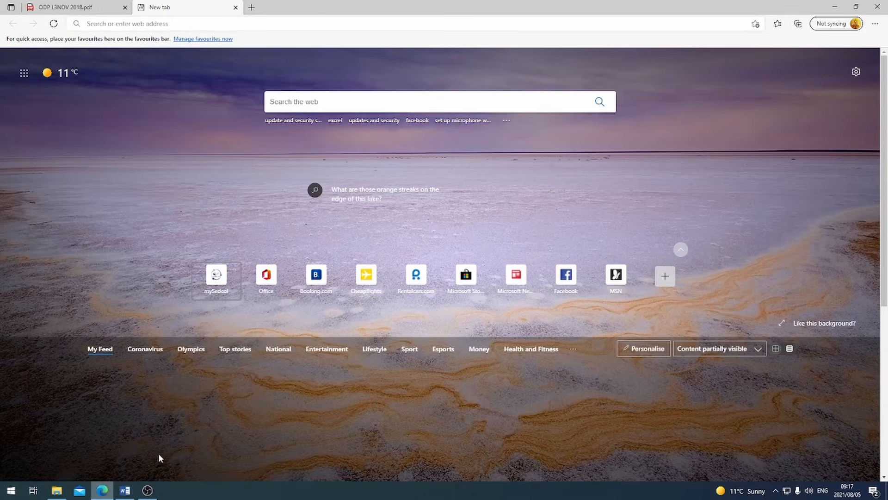
pyautogui.click(235, 8)
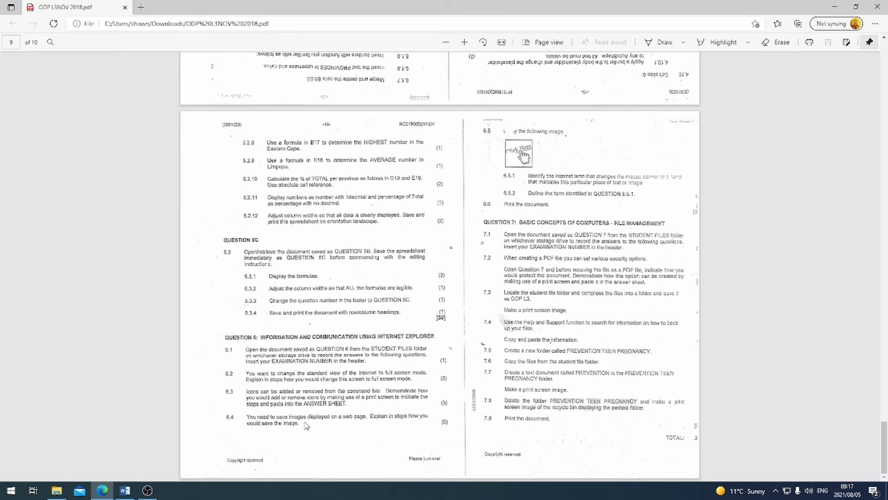
pyautogui.click(141, 8)
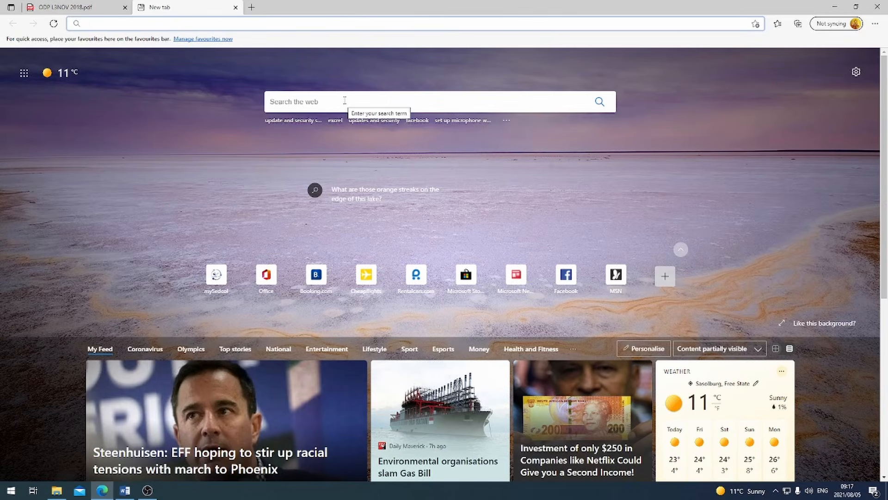
pyautogui.scroll(-3, 458, 157)
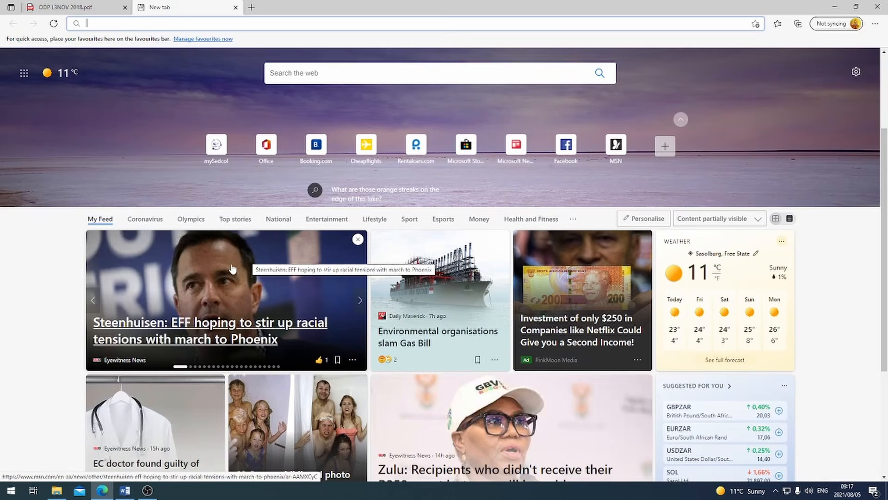
pyautogui.rightClick(212, 251)
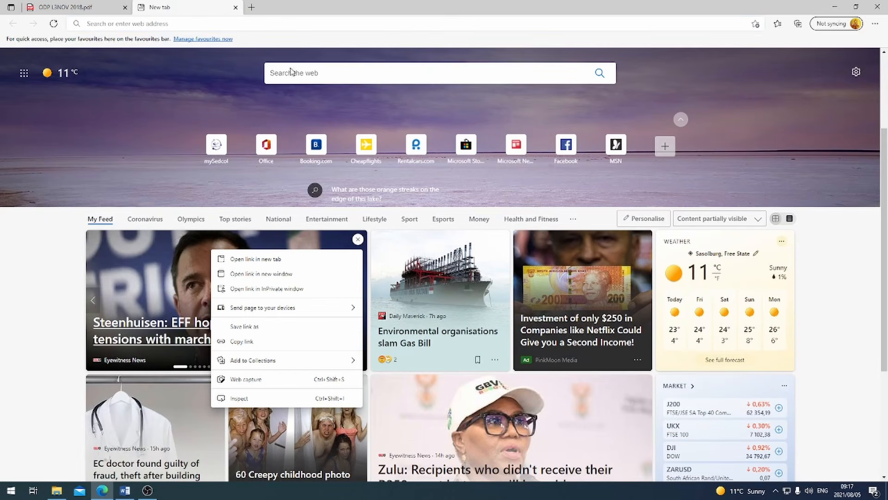
# Search the web for "computer images" and show the image results.
pyautogui.click(321, 75)
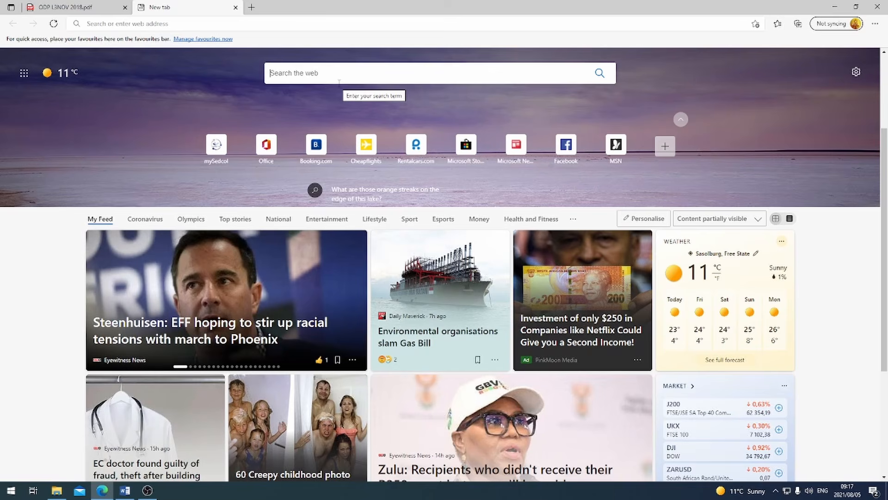
pyautogui.write('image')
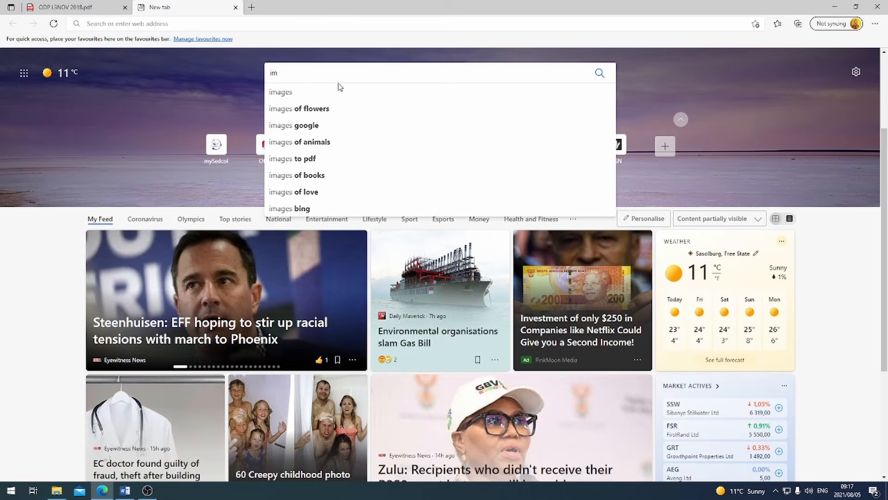
pyautogui.press('BackSpace')
pyautogui.press('BackSpace')
pyautogui.write('compu')
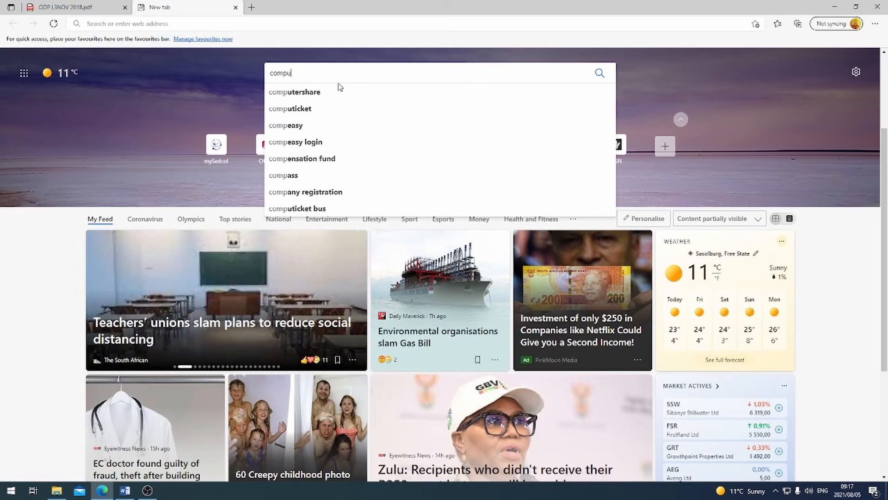
pyautogui.write('ter images')
pyautogui.press('Return')
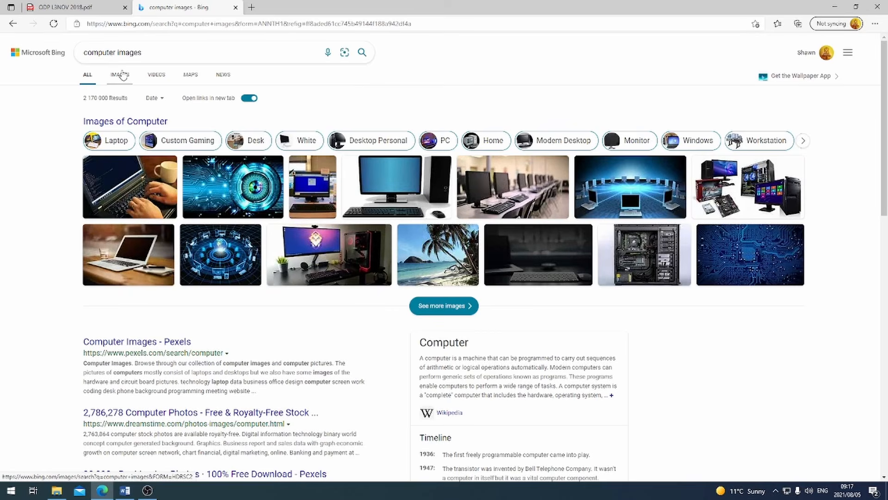
pyautogui.click(120, 74)
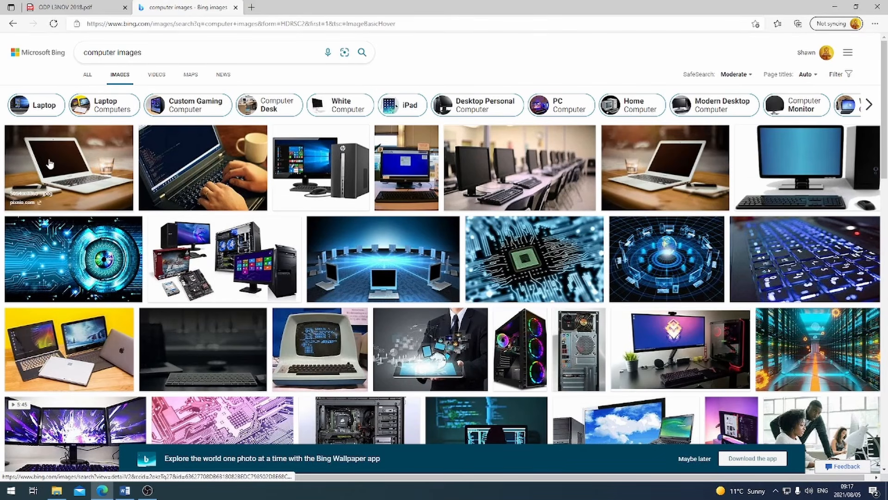
# Check the first laptop image's saving options, reread question 6.4 in the exam paper, and return to the QUESTION 6 document in Word.
pyautogui.rightClick(72, 164)
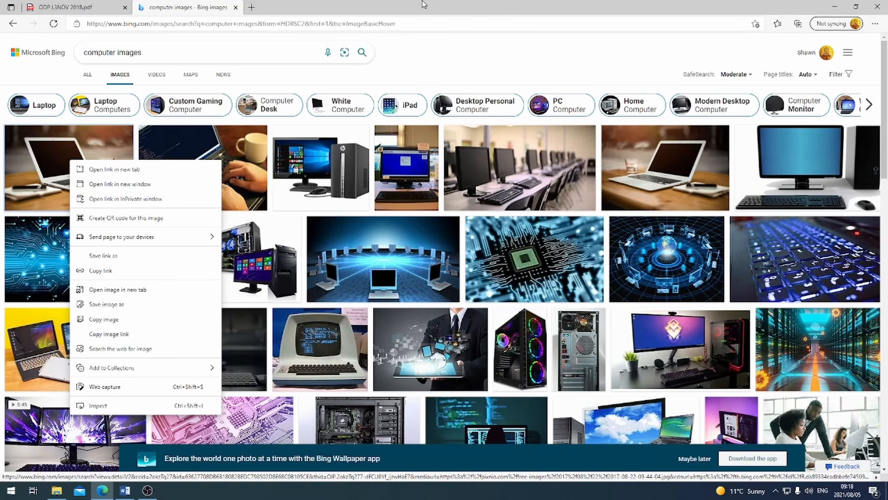
pyautogui.click(349, 217)
pyautogui.click(130, 488)
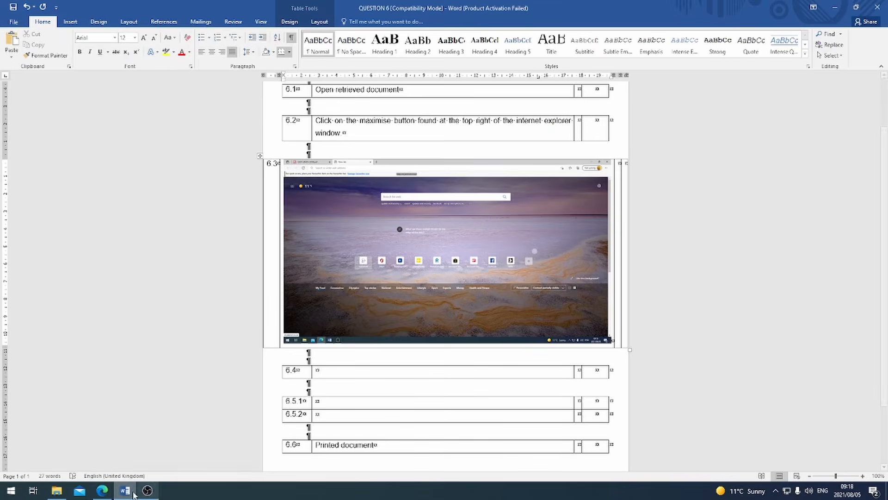
pyautogui.click(102, 490)
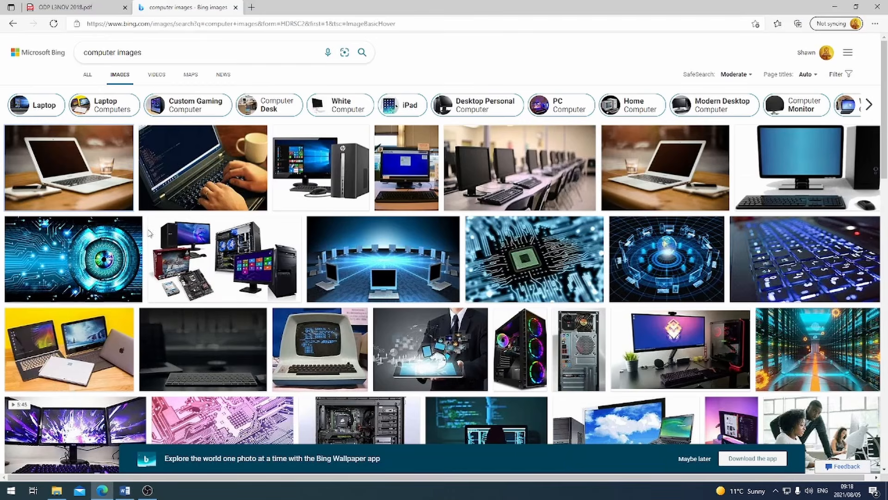
pyautogui.click(235, 8)
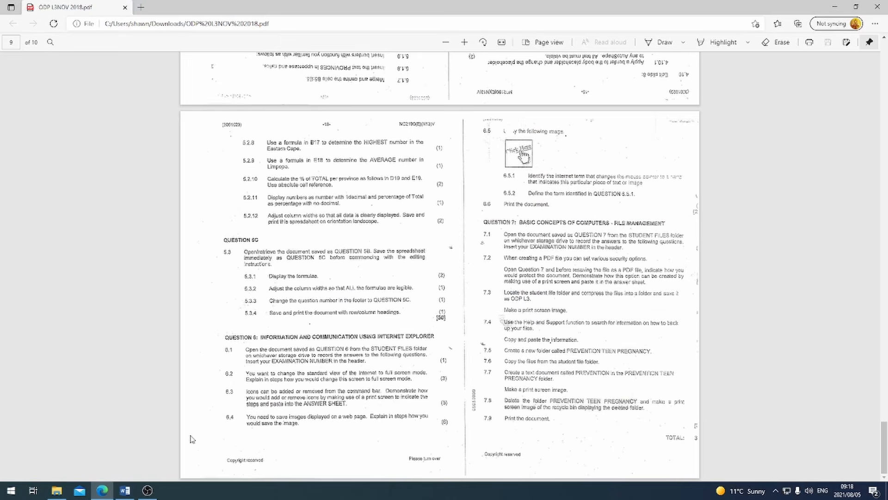
pyautogui.click(124, 490)
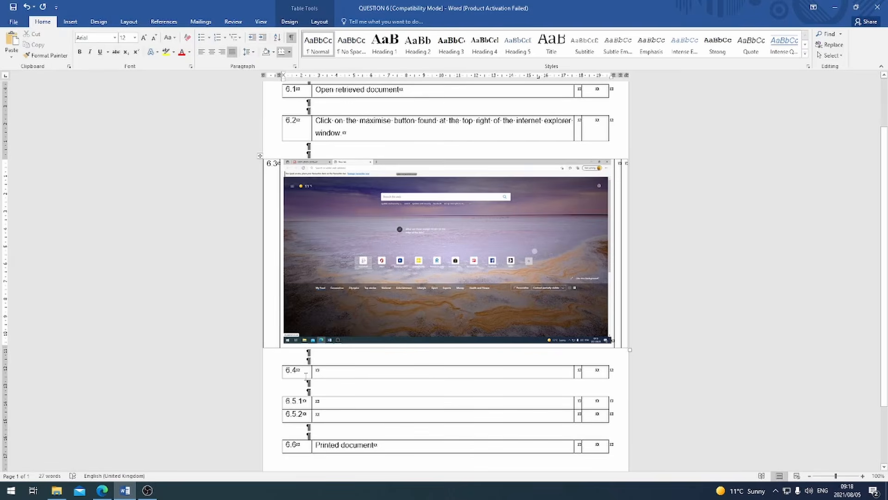
# Enter "Search for an image you want to use" and "Right click on image" as separate lines in the 6.4 answer cell.
pyautogui.click(359, 373)
pyautogui.write('Search')
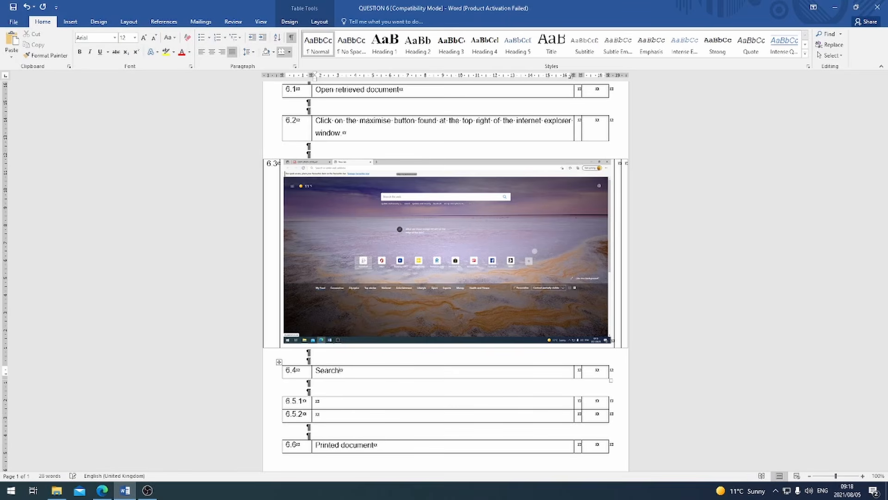
pyautogui.write(' for an image you want to use')
pyautogui.press('Return')
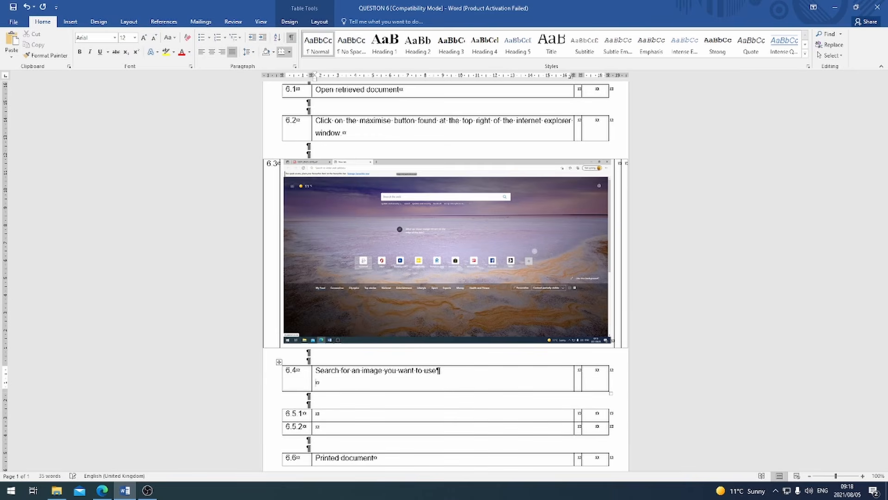
pyautogui.write('Right click on image')
pyautogui.press('Return')
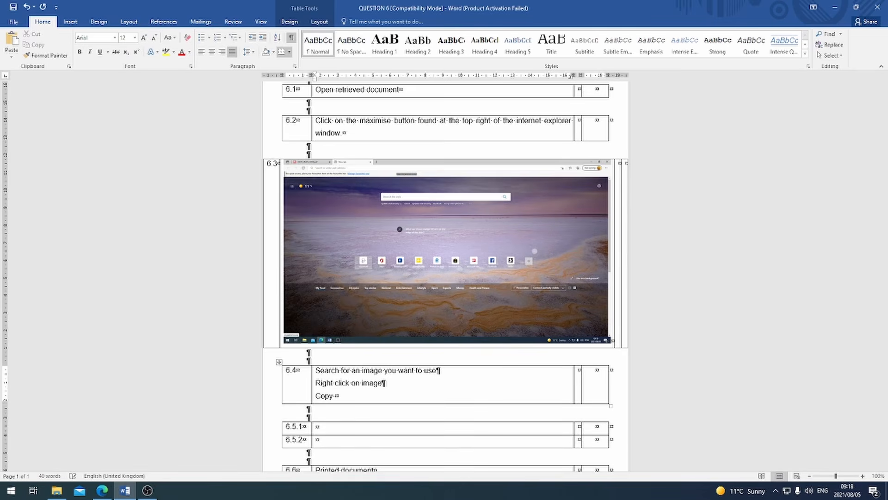
# Add the lines "Copy image (if you want to use it in a word document)" and "Save image if you want to save it to your computer.".
pyautogui.write('Copy image (if you want to use')
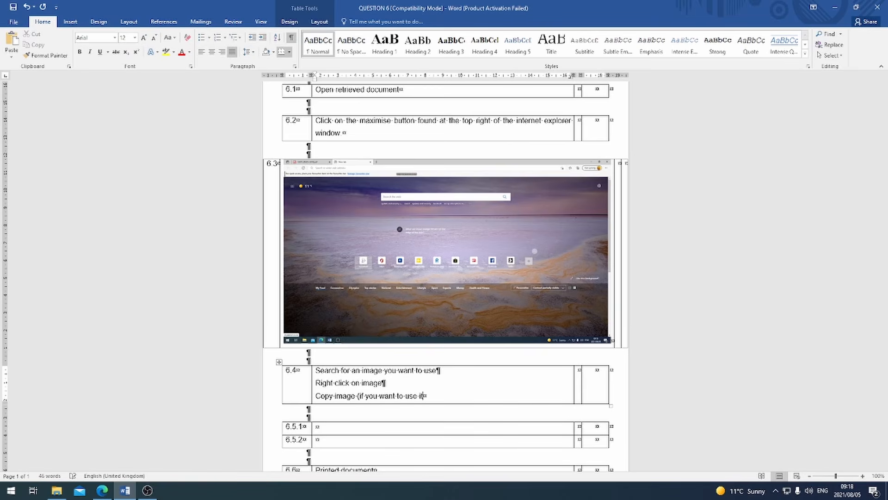
pyautogui.write(' it in a word ducument)')
pyautogui.press('Return')
pyautogui.write('S')
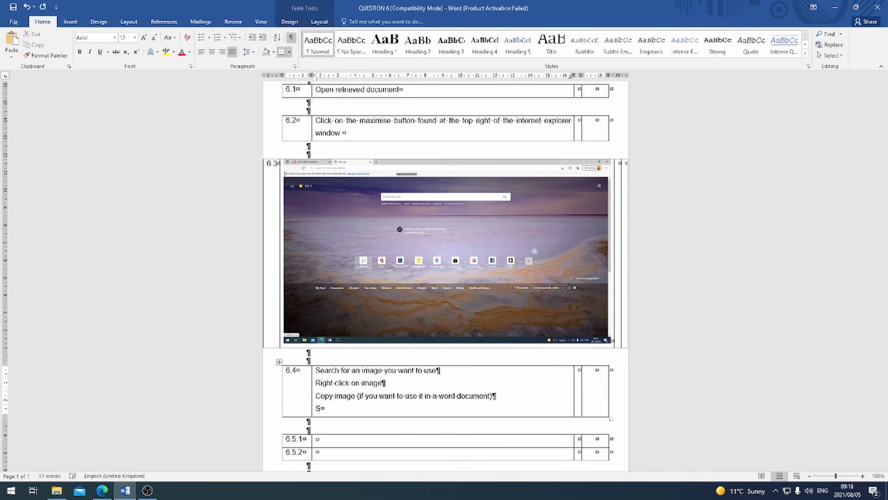
pyautogui.write('ave imag')
pyautogui.write('e if you waant ')
pyautogui.write('n')
pyautogui.write('t to sa')
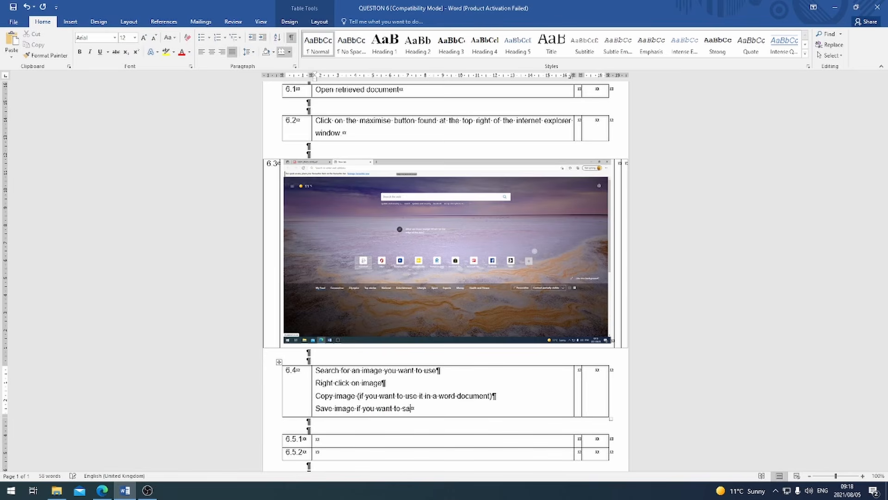
pyautogui.write('ve it to your computer.')
# End the copy image line with a full stop and insert the line "- Paste in Word" below it.
pyautogui.click(499, 395)
pyautogui.write('.')
pyautogui.press('Return')
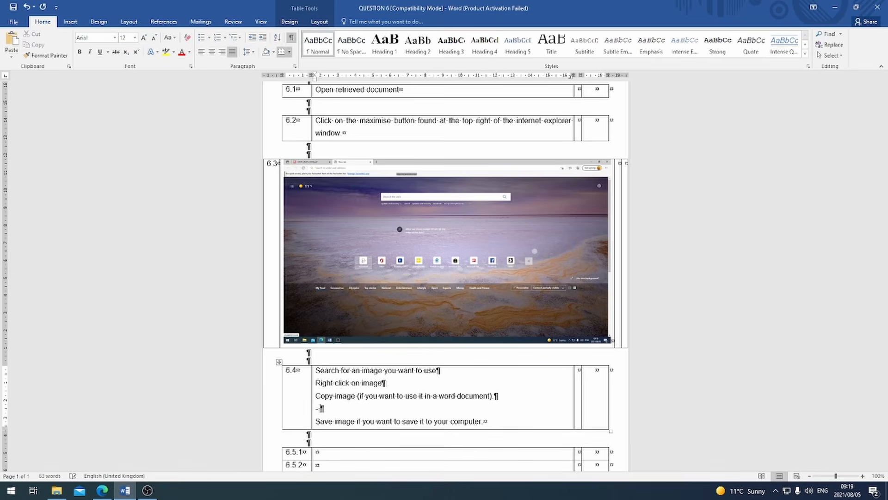
pyautogui.write('- Paste in Word')
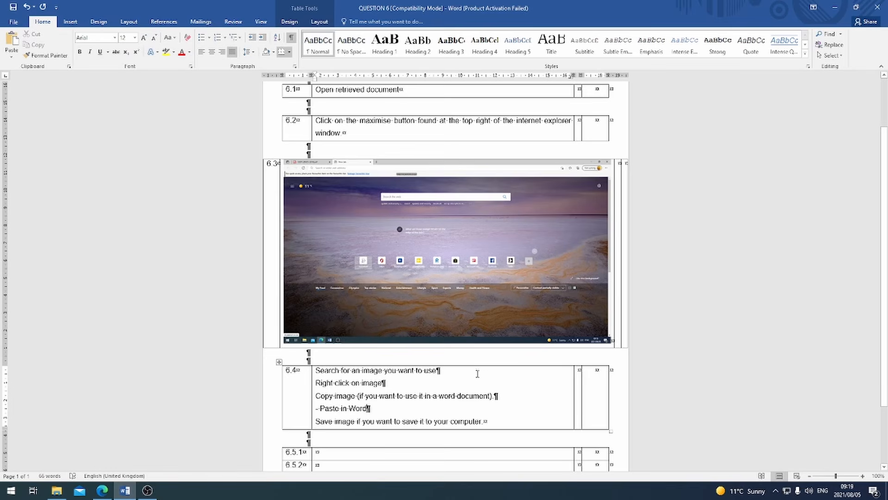
# Add "- Insert Picture and then find your saved image" as the last line of the 6.4 answer.
pyautogui.press('Return')
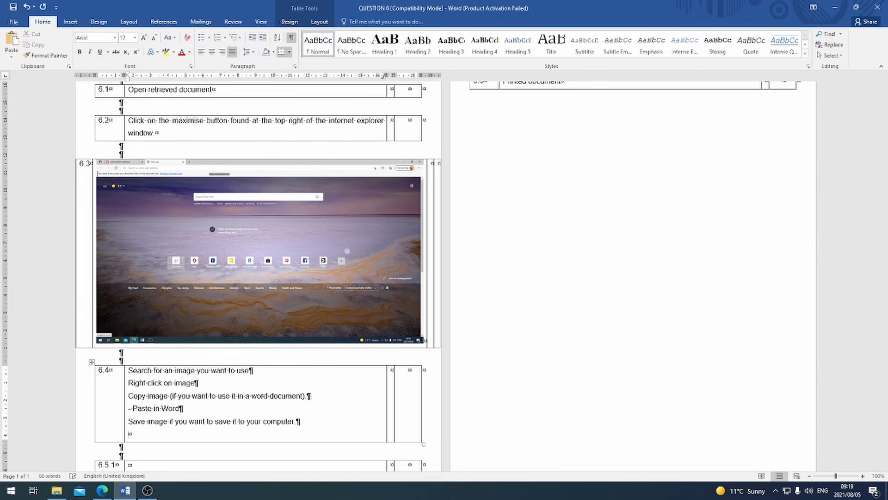
pyautogui.write('- Ins')
pyautogui.write('ert Picture')
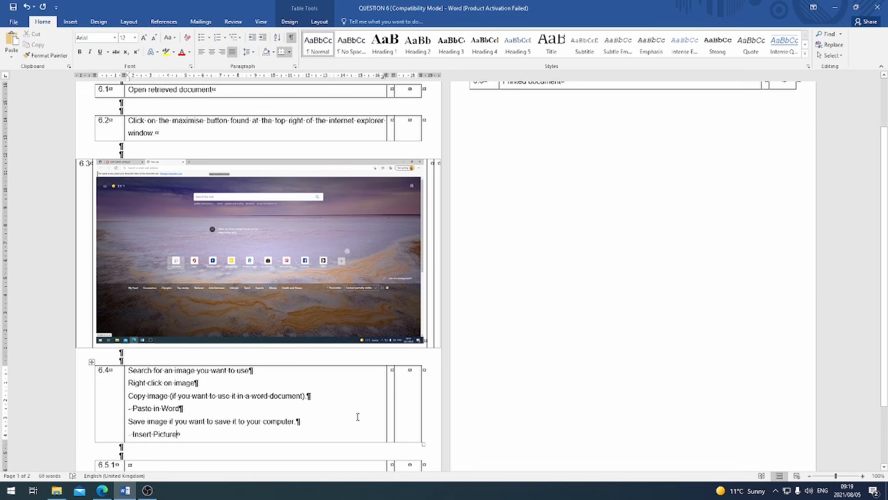
pyautogui.write(' and p')
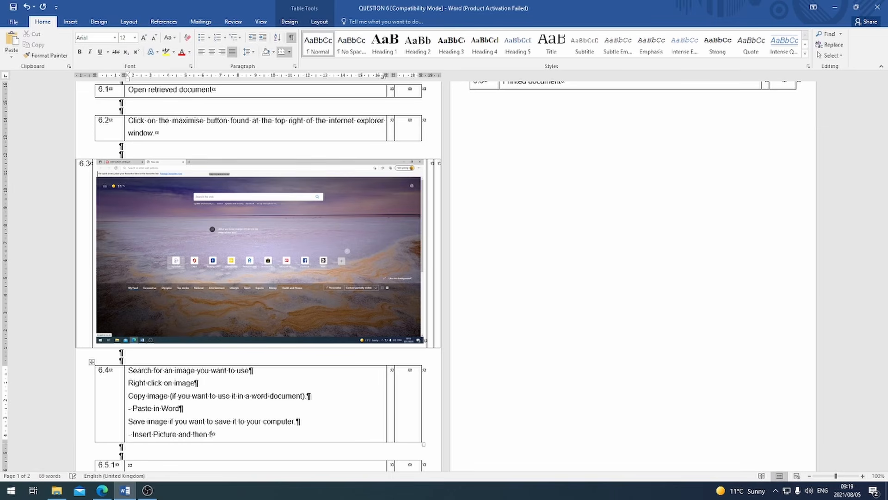
pyautogui.write('hen find your saved image')
pyautogui.scroll(-3, 335, 394)
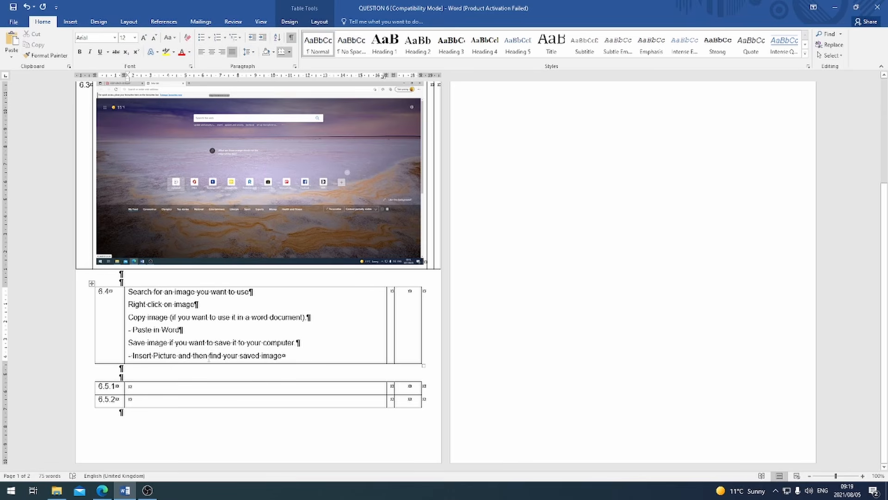
# Read question 6.5.1 in the exam paper in Edge and enter "Hyperlink" as its answer in the Word document.
pyautogui.click(102, 491)
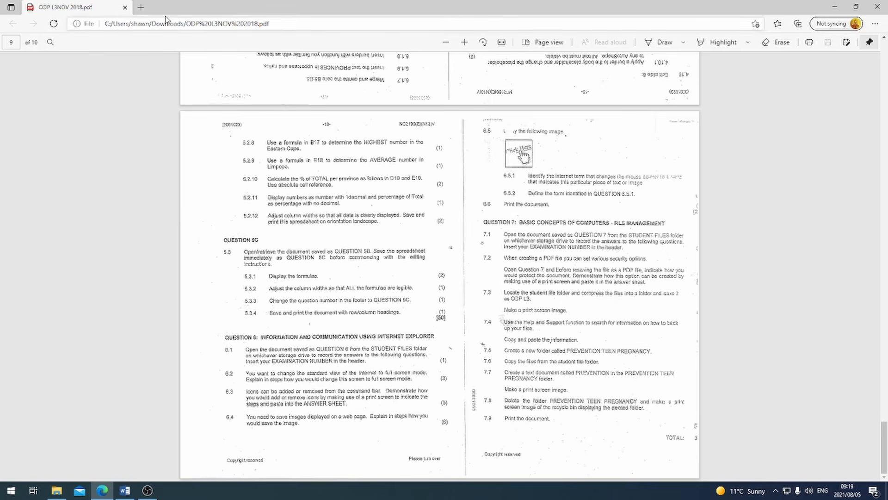
pyautogui.click(141, 7)
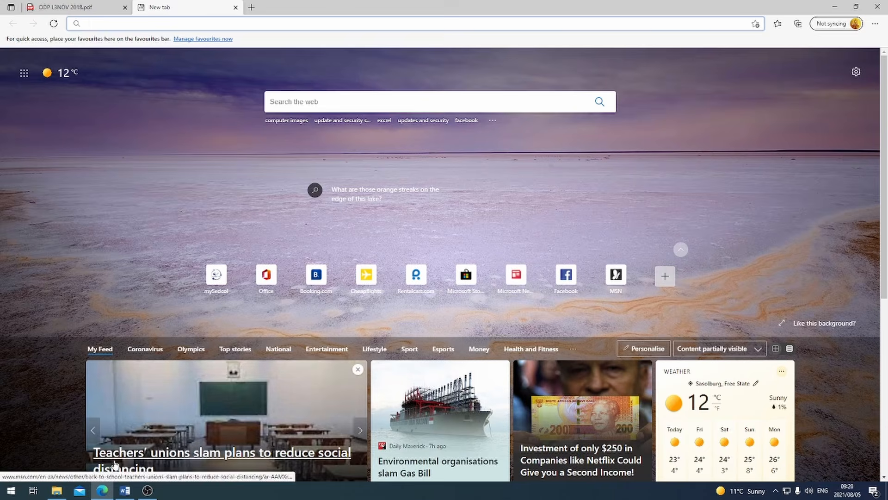
pyautogui.click(125, 490)
pyautogui.click(174, 390)
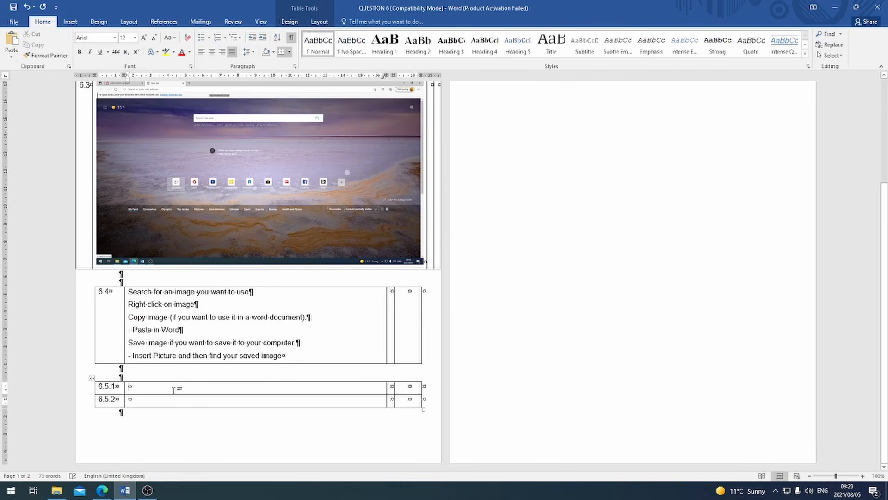
pyautogui.write('Hu')
# Reread question 6.5 in the exam paper and answer 6.5.2 with "On click it would take you to a different destination or web page".
pyautogui.click(102, 490)
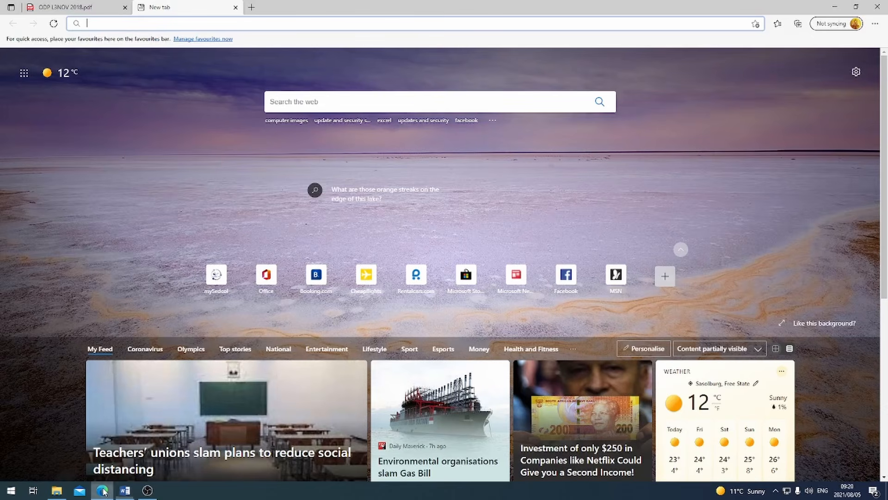
pyautogui.click(235, 7)
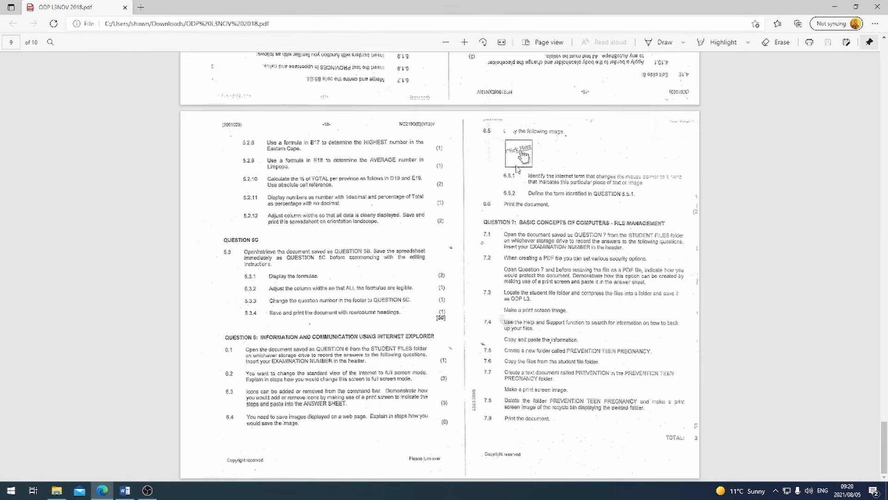
pyautogui.click(125, 490)
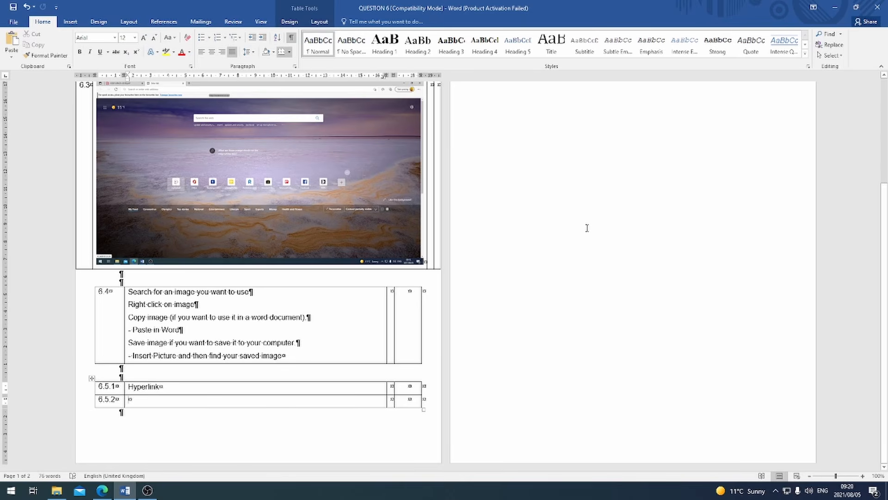
pyautogui.write('O')
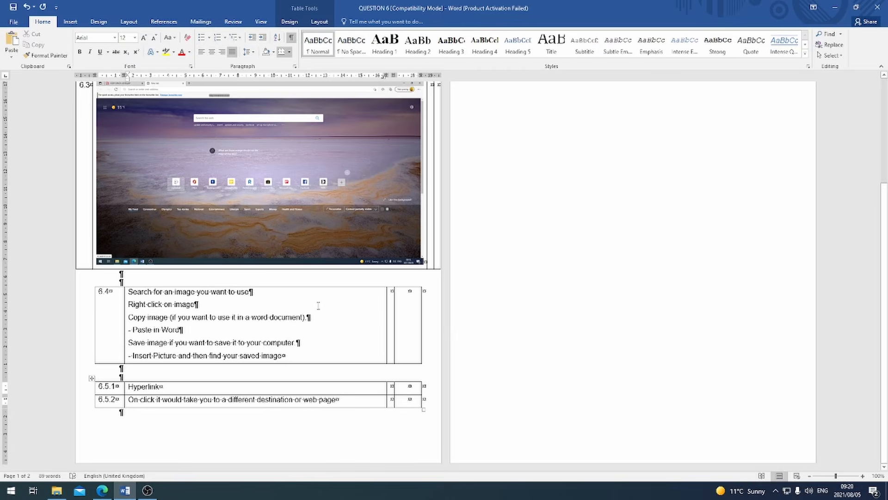
# Review the answers from 6.1 to 6.6 in the QUESTION 6 document.
pyautogui.scroll(5, 301, 303)
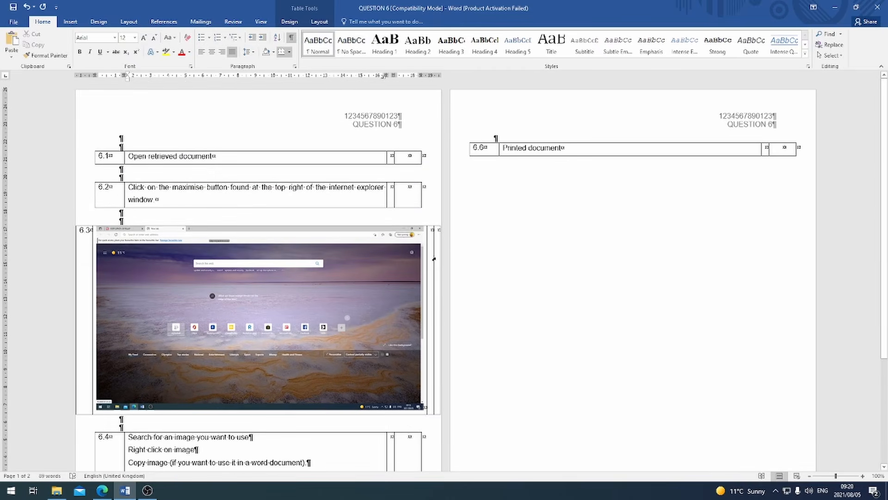
pyautogui.scroll(-3, 422, 228)
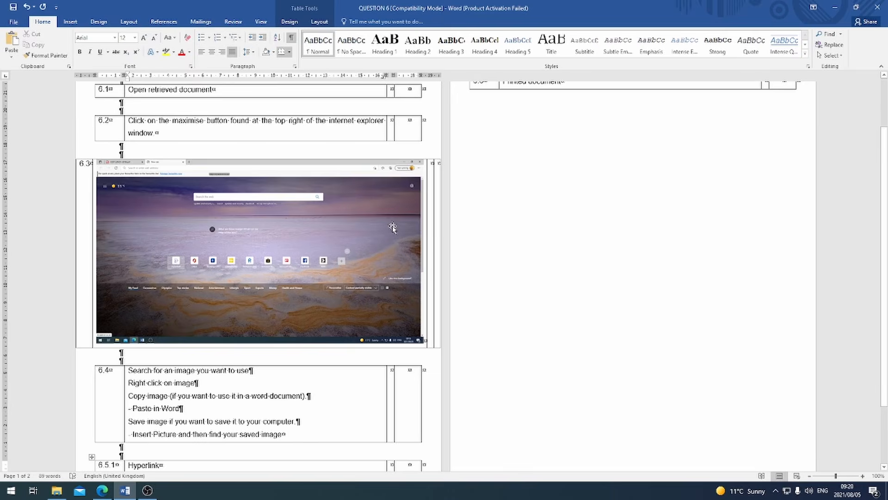
pyautogui.scroll(3, 367, 234)
pyautogui.scroll(-3, 367, 234)
pyautogui.scroll(-2, 272, 258)
pyautogui.scroll(5, 273, 256)
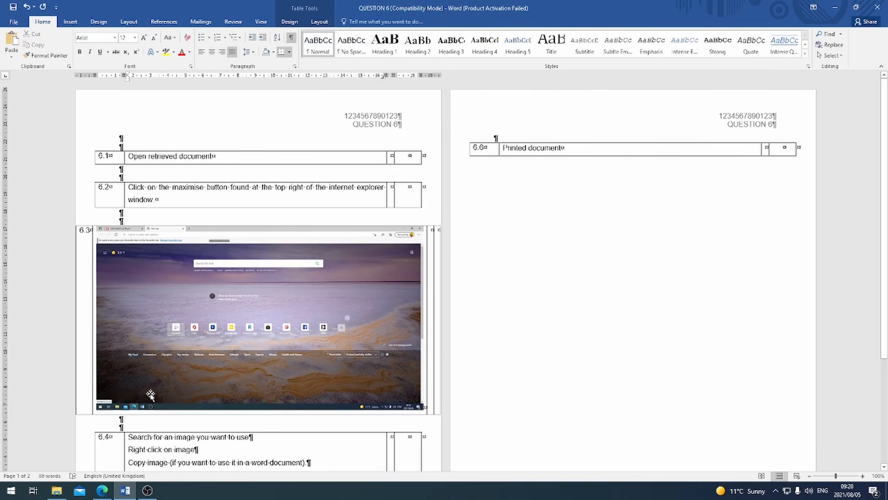
pyautogui.click(148, 490)
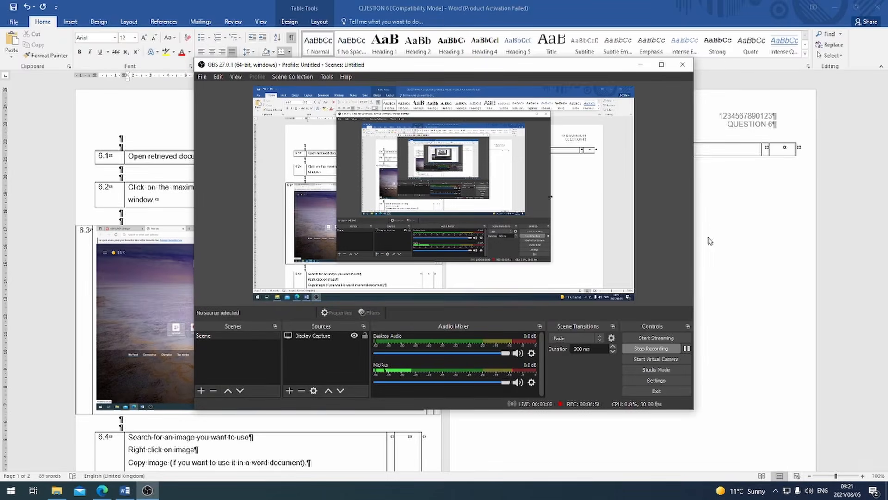
pyautogui.click(648, 350)
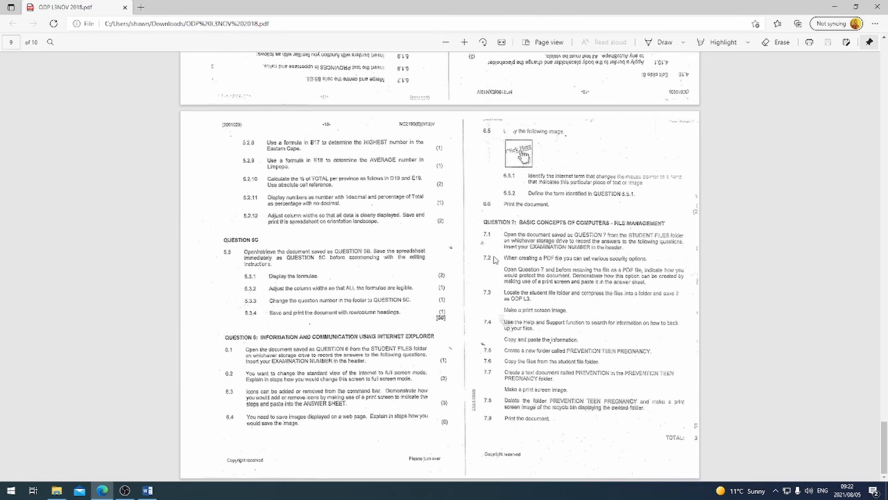
# Switch to the QUESTION 7 document in Word and replace the EXAMINATION NUMBER placeholder in the header with the candidate's examination number.
pyautogui.click(147, 490)
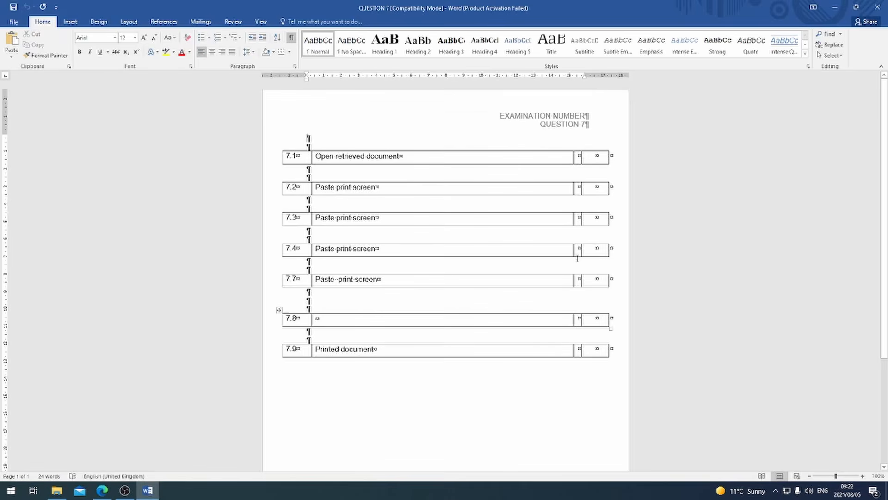
pyautogui.doubleClick(571, 117)
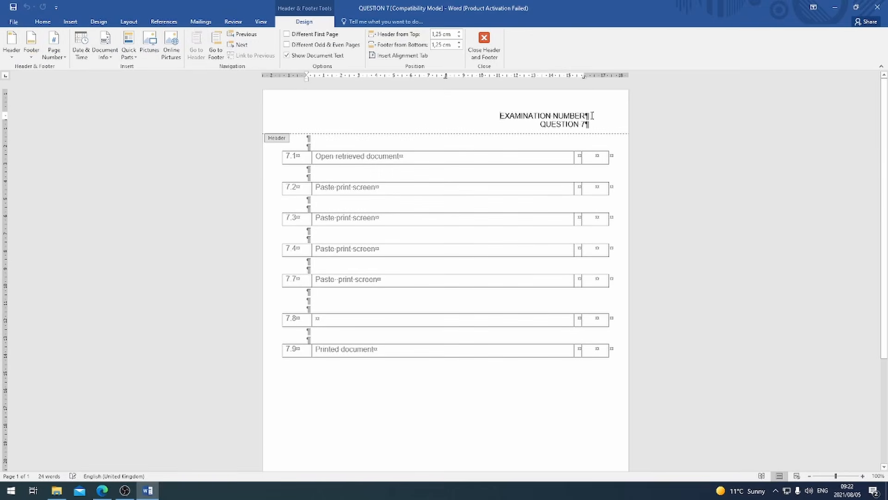
pyautogui.moveTo(592, 116); pyautogui.dragTo(510, 115)
pyautogui.write('123')
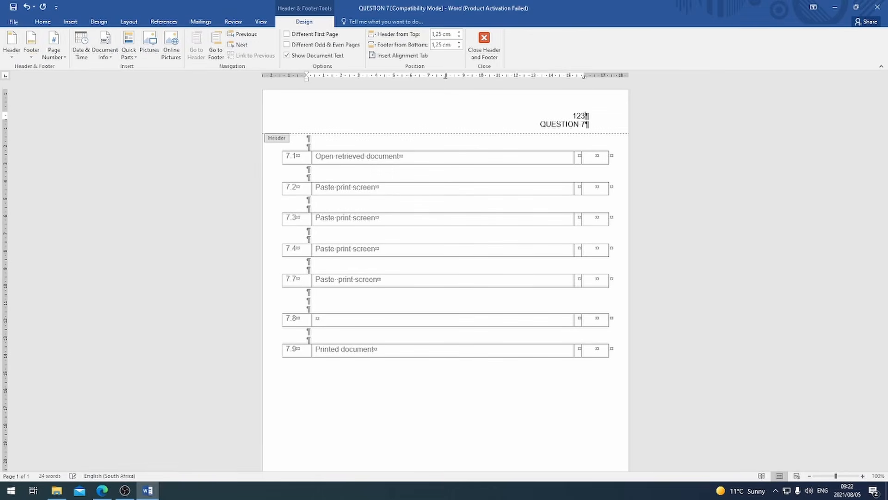
pyautogui.write('4567890123')
pyautogui.click(483, 44)
# Read question 7.2 in the exam paper and try encrypting the QUESTION 7 document with a document password.
pyautogui.click(110, 494)
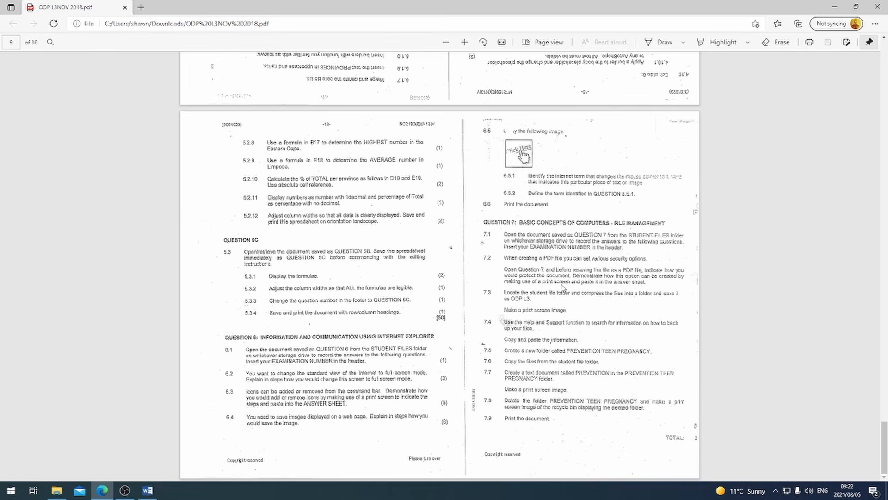
pyautogui.click(147, 490)
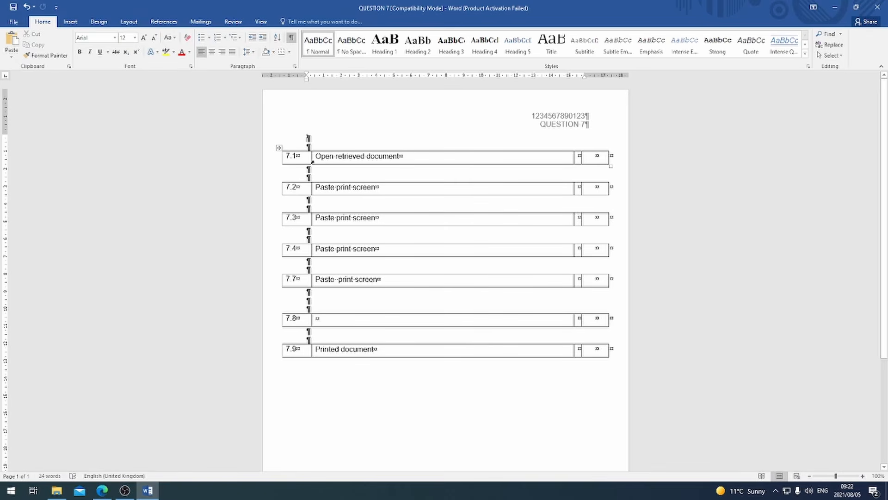
pyautogui.click(14, 21)
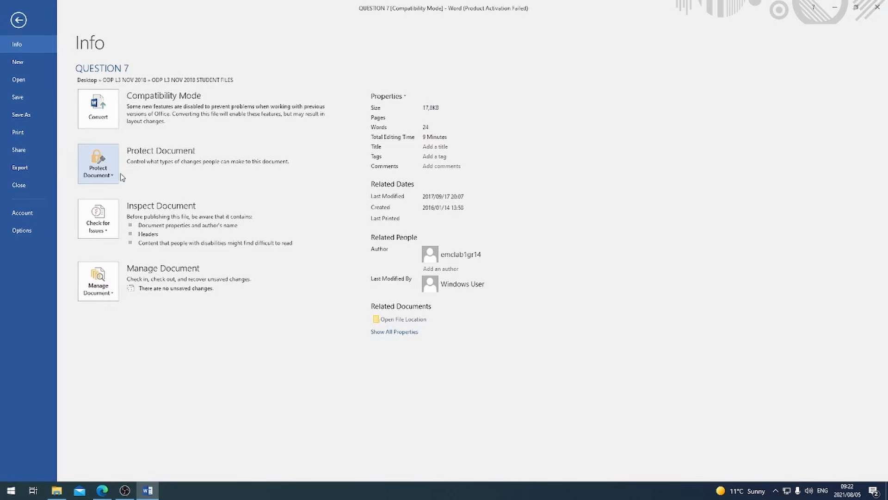
pyautogui.click(111, 179)
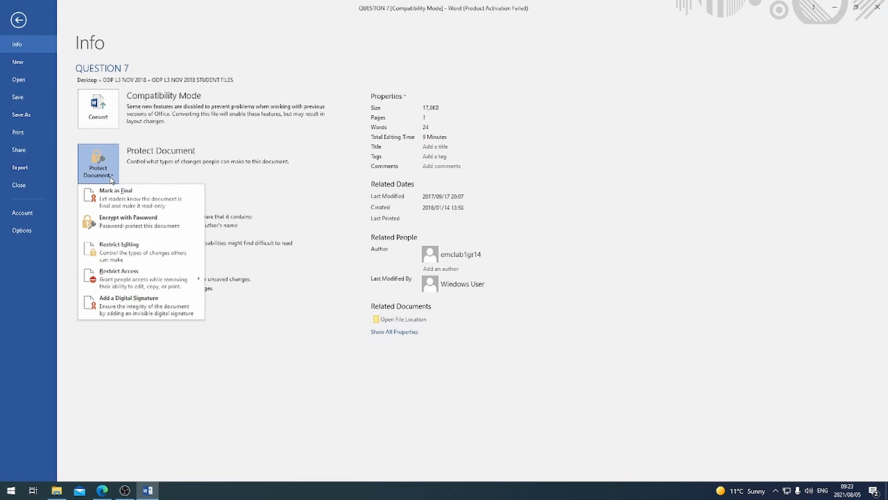
pyautogui.click(152, 227)
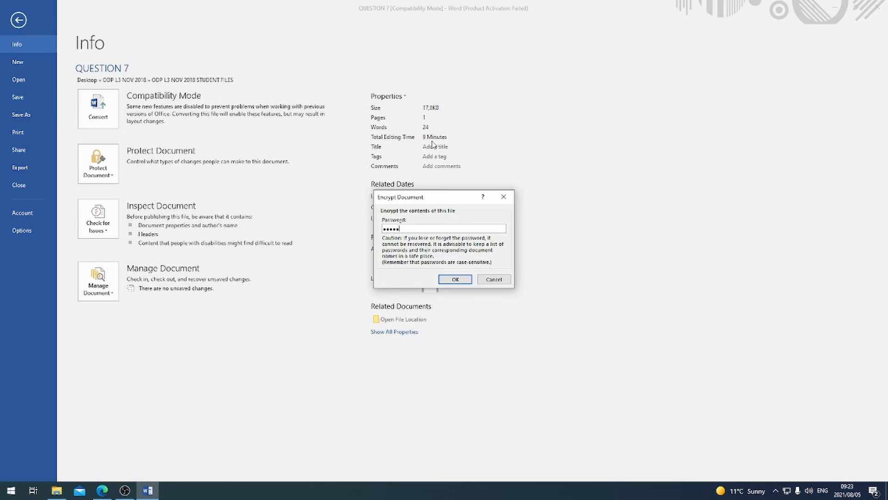
pyautogui.click(494, 279)
pyautogui.click(19, 20)
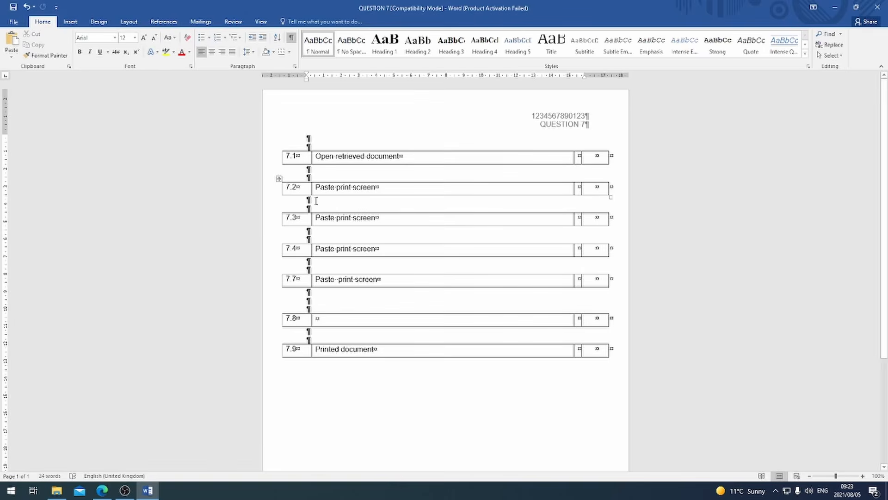
# Reread question 7.2 and replace the "Paste print screen" placeholder in row 7.2 with the screenshot of the Encrypt Document dialog.
pyautogui.click(103, 490)
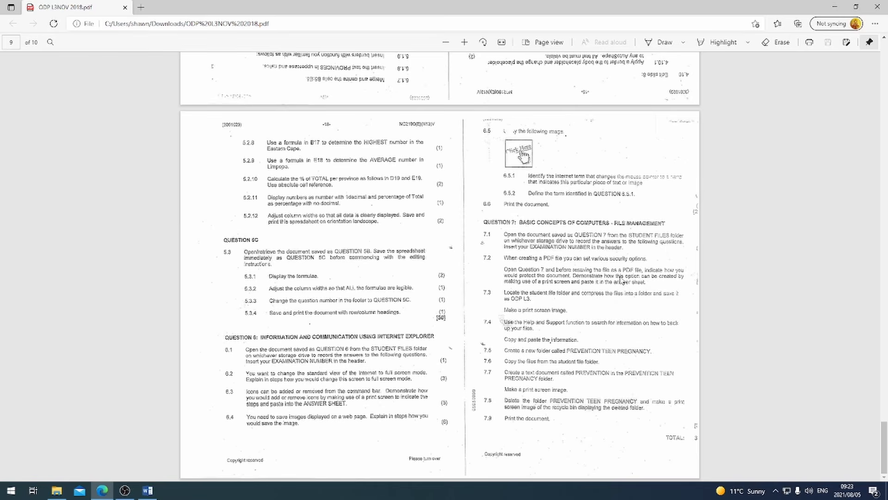
pyautogui.click(148, 490)
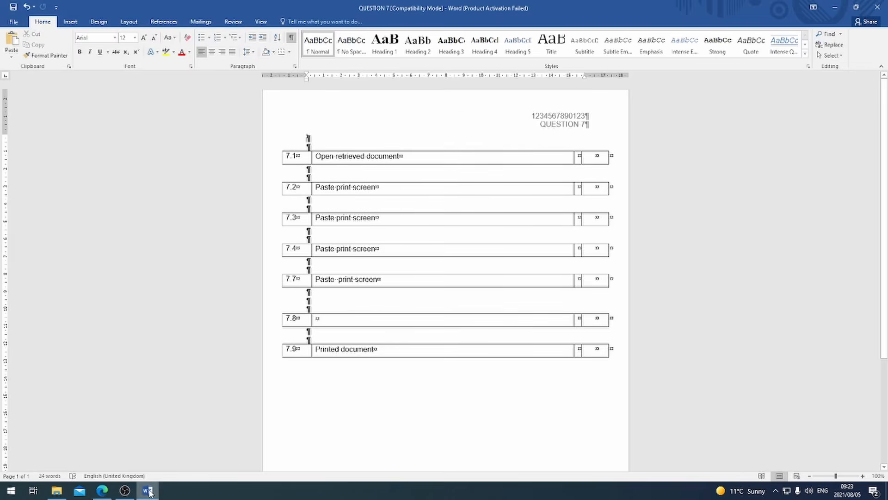
pyautogui.moveTo(370, 188); pyautogui.dragTo(320, 187)
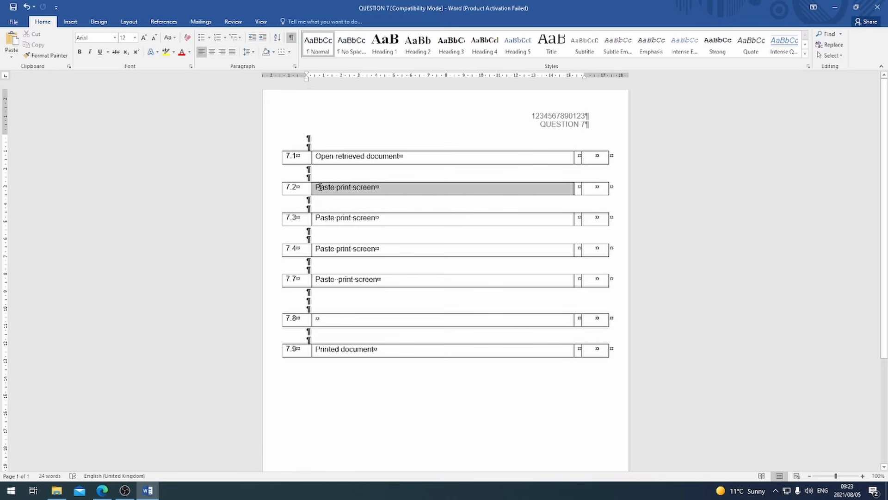
pyautogui.click(14, 42)
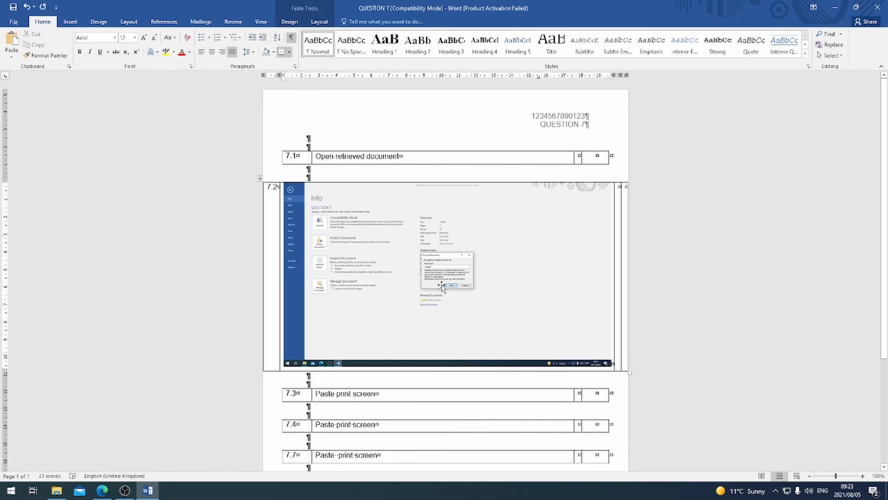
pyautogui.click(147, 491)
pyautogui.click(147, 491)
# Try saving the QUESTION 7 document in PDF format in the student files folder, and cancel.
pyautogui.click(13, 22)
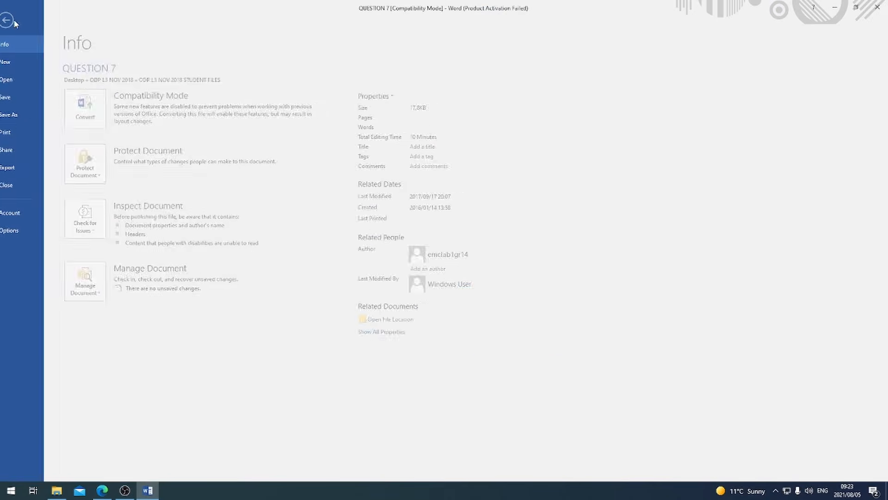
pyautogui.click(33, 114)
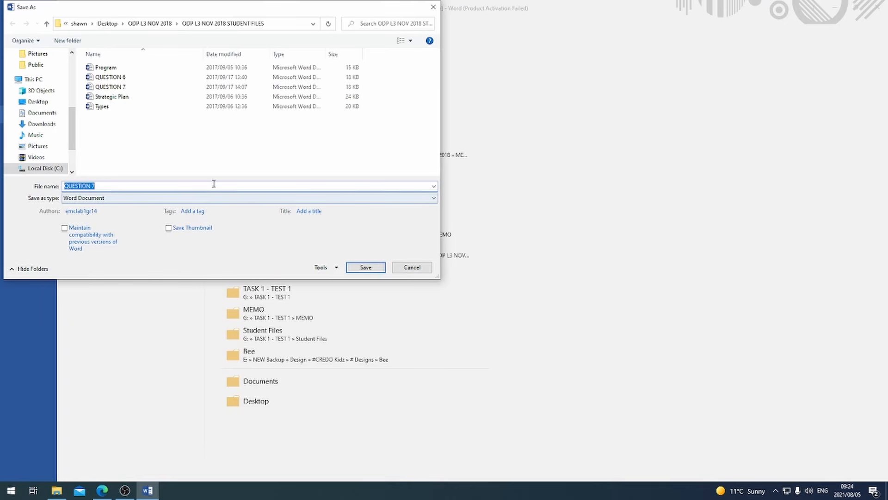
pyautogui.click(433, 199)
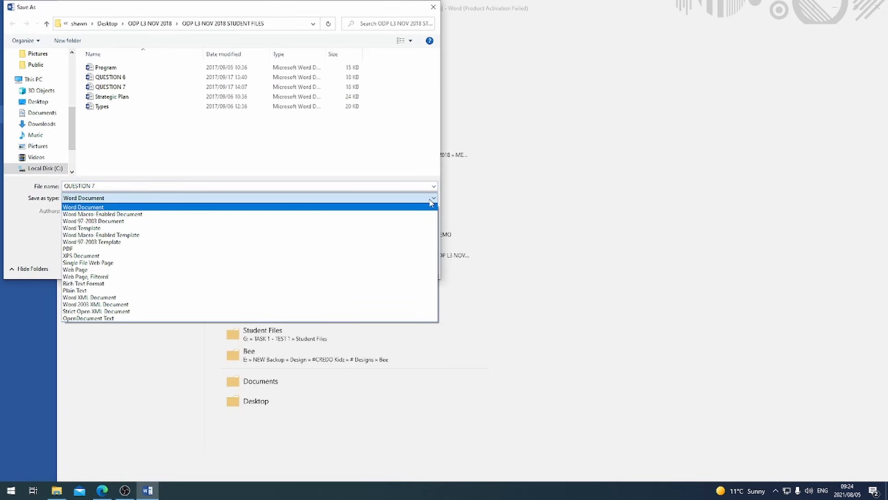
pyautogui.click(195, 199)
pyautogui.click(196, 200)
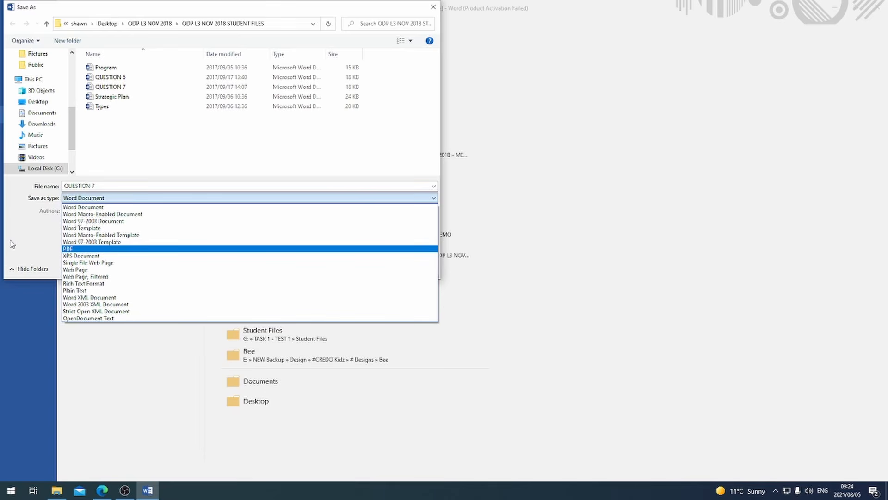
pyautogui.press('Return')
pyautogui.click(411, 266)
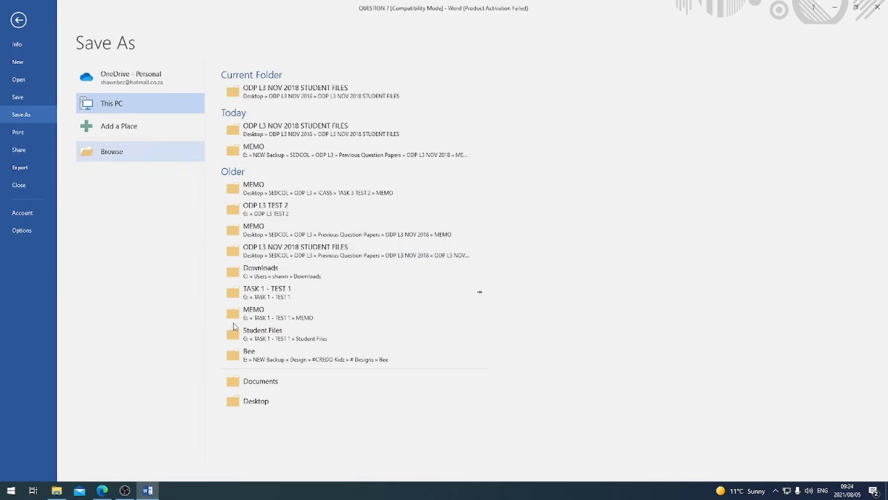
# Read question 7.3 in the exam paper and compress the ODP L3 NOV 2018 STUDENT FILES folder into a zipped folder in File Explorer.
pyautogui.click(105, 489)
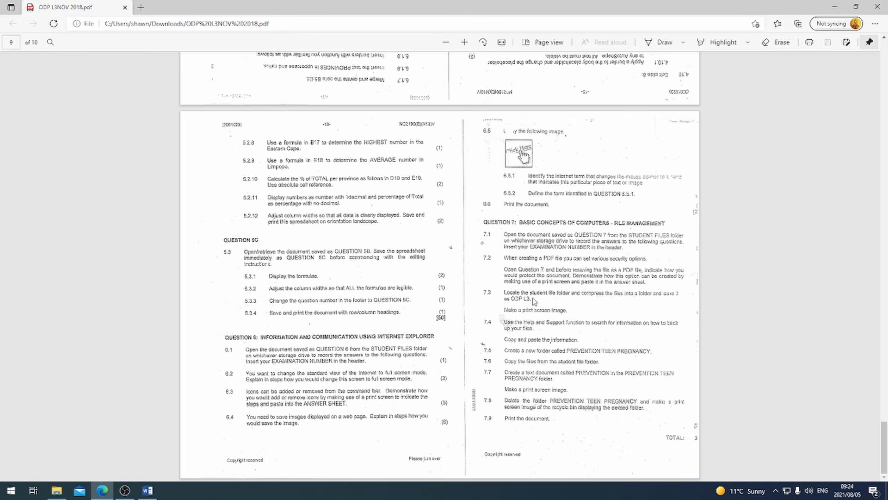
pyautogui.click(56, 489)
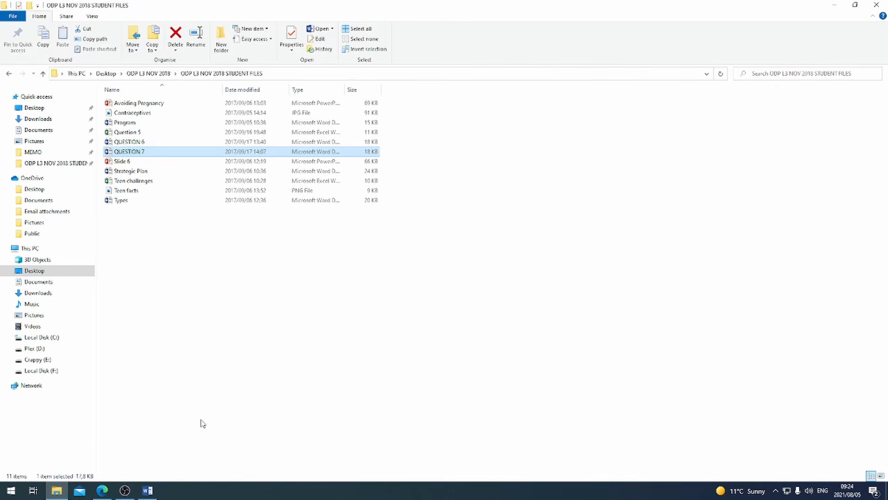
pyautogui.click(149, 73)
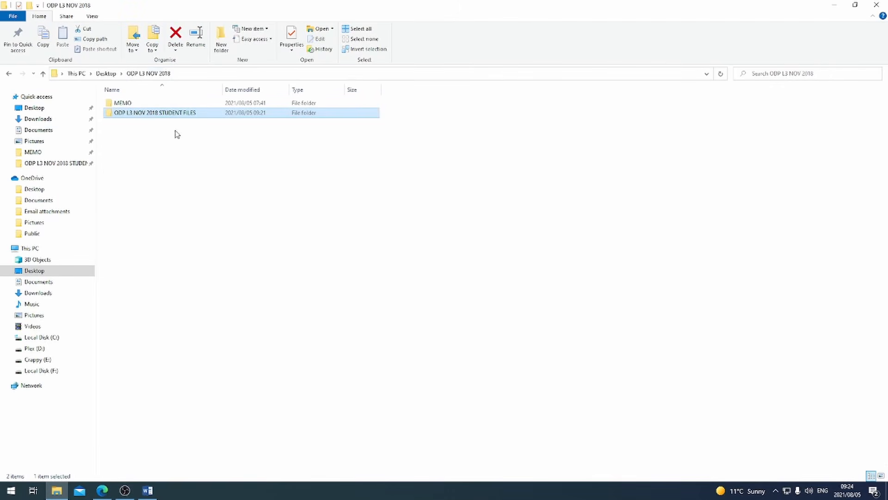
pyautogui.rightClick(150, 119)
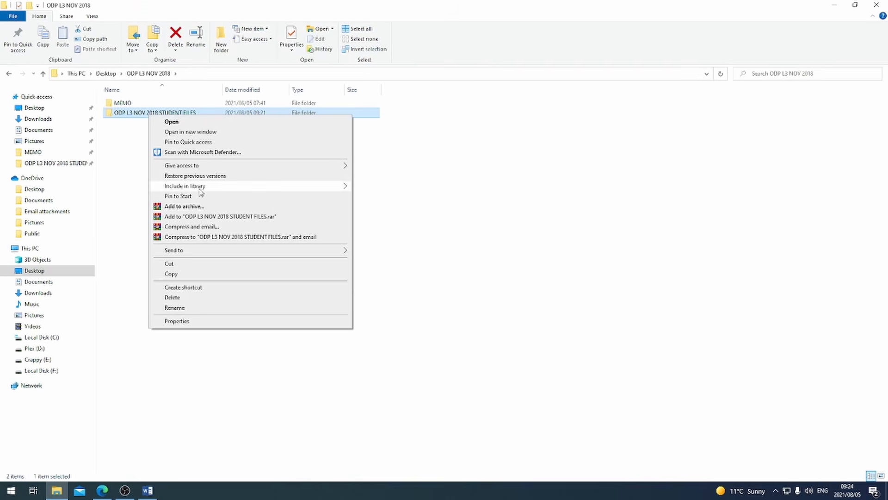
pyautogui.moveTo(221, 253)
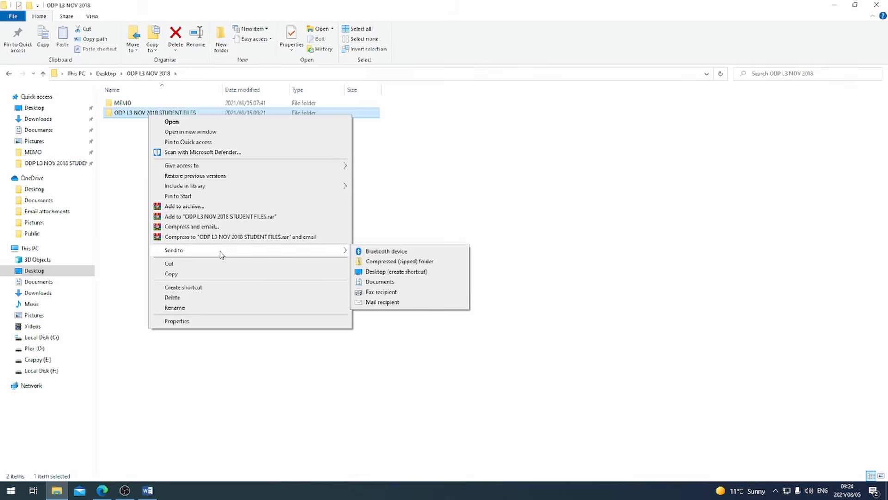
pyautogui.click(412, 262)
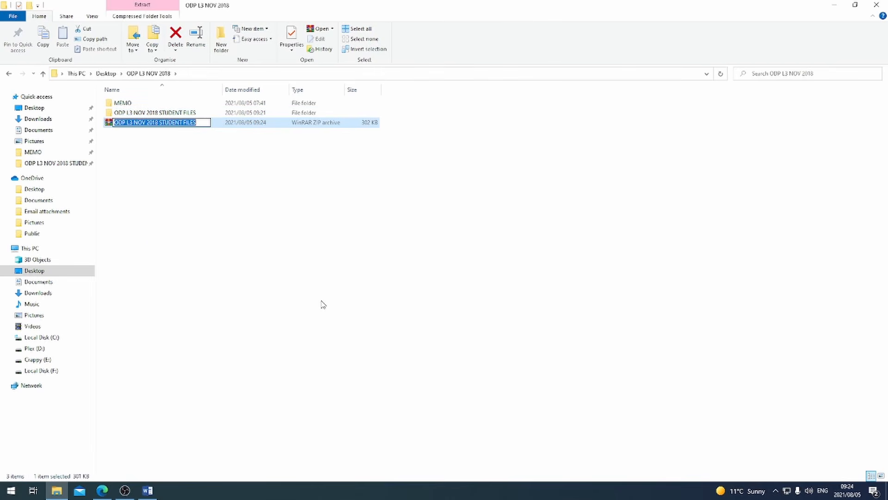
pyautogui.click(272, 297)
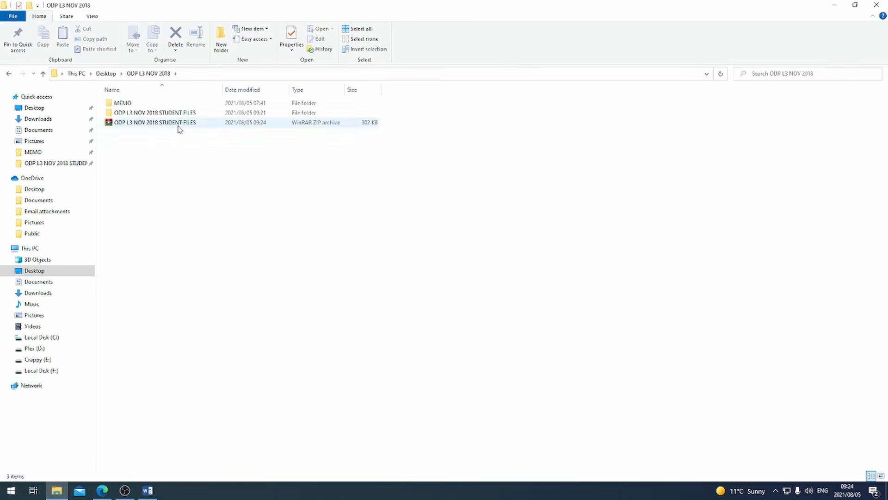
# Recheck question 7.3 in the exam paper and permanently delete the zipped ODP L3 NOV 2018 STUDENT FILES archive.
pyautogui.click(102, 490)
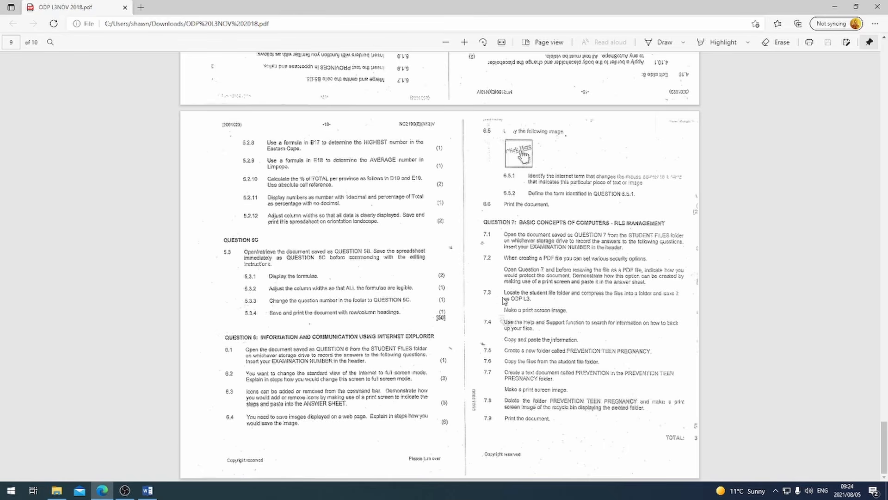
pyautogui.moveTo(152, 494)
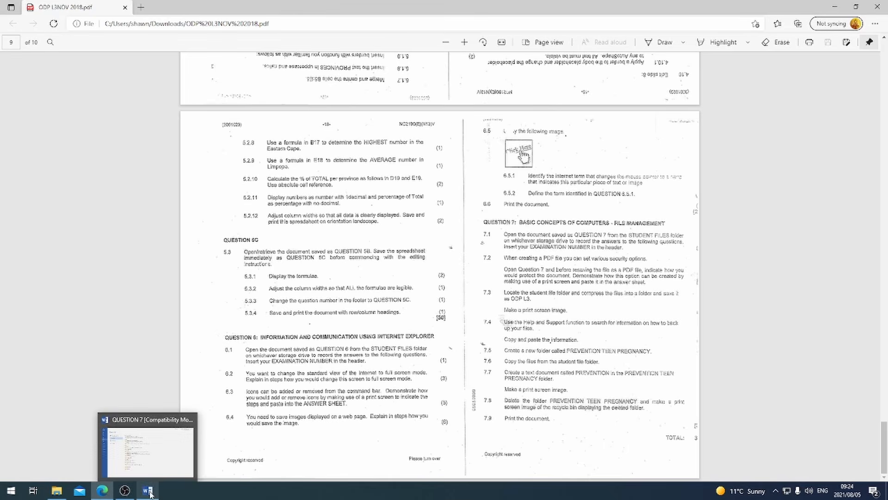
pyautogui.click(57, 490)
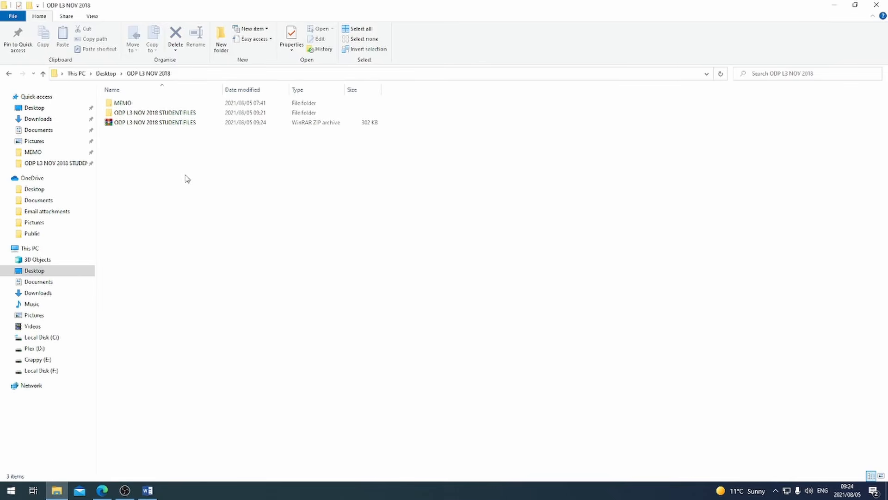
pyautogui.click(145, 124)
pyautogui.hotkey('shift', 'Delete')
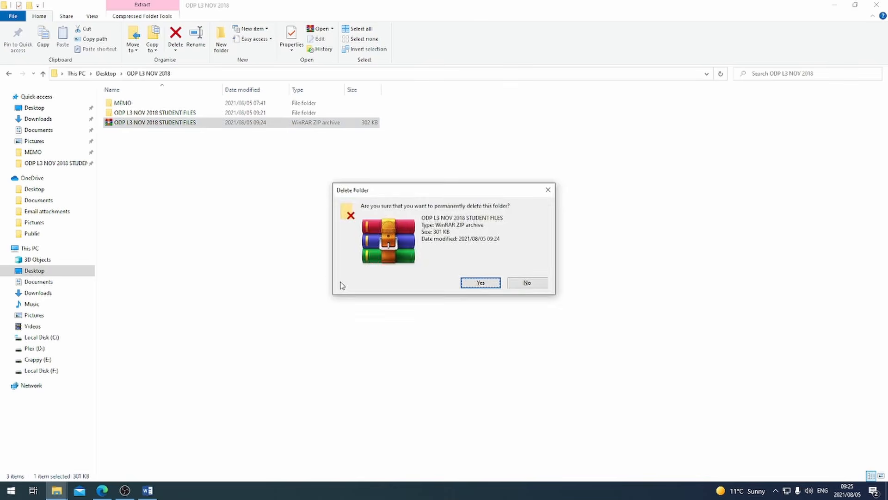
pyautogui.press('Return')
# Compress the ODP L3 NOV 2018 STUDENT FILES folder into a zipped folder and name it ODP L3.
pyautogui.rightClick(163, 113)
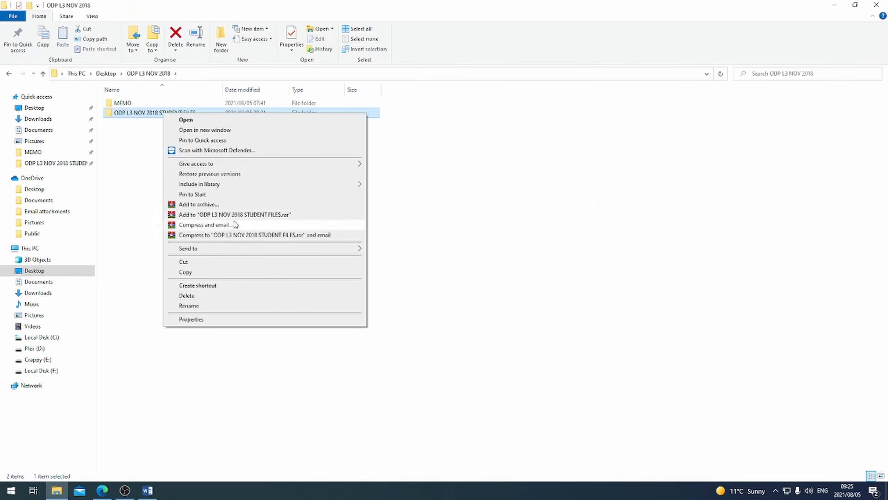
pyautogui.moveTo(223, 248)
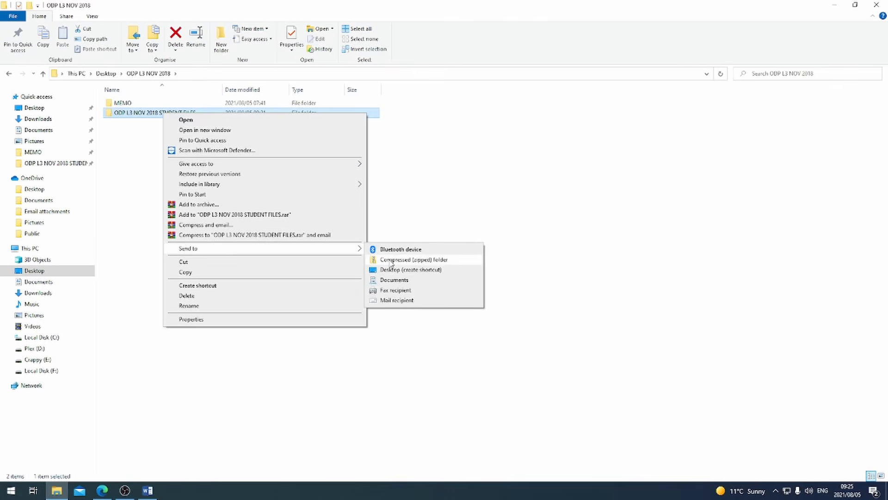
pyautogui.click(391, 260)
pyautogui.moveTo(204, 121); pyautogui.dragTo(133, 124)
pyautogui.press('BackSpace')
pyautogui.press('Return')
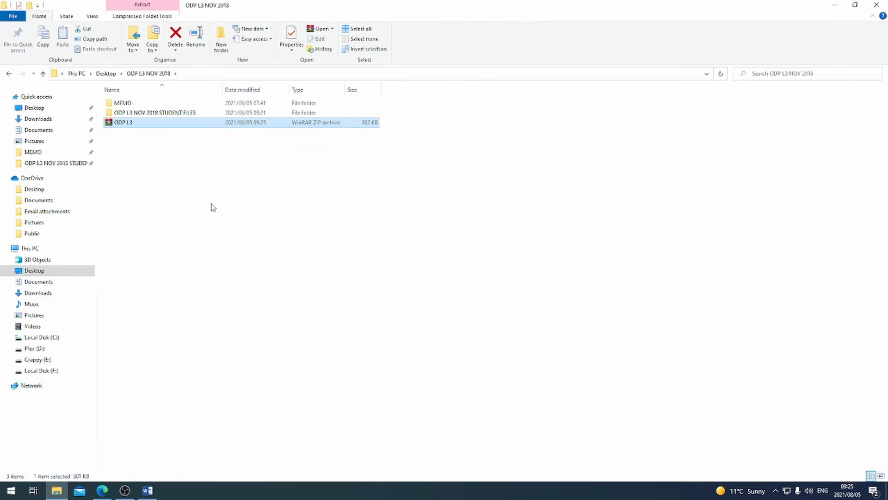
pyautogui.click(180, 178)
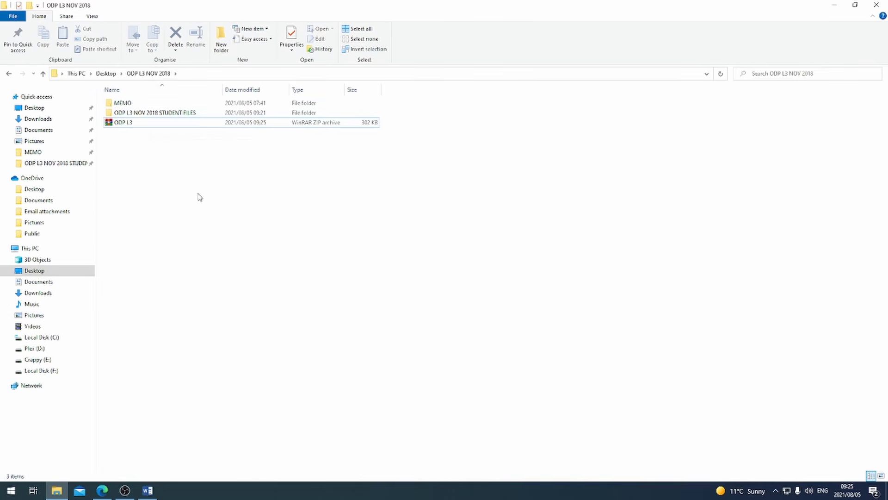
# Return to the QUESTION 7 document in Word and replace the placeholder in row 7.3 with the screenshot of the folder containing the ODP L3 archive.
pyautogui.click(147, 491)
pyautogui.click(19, 20)
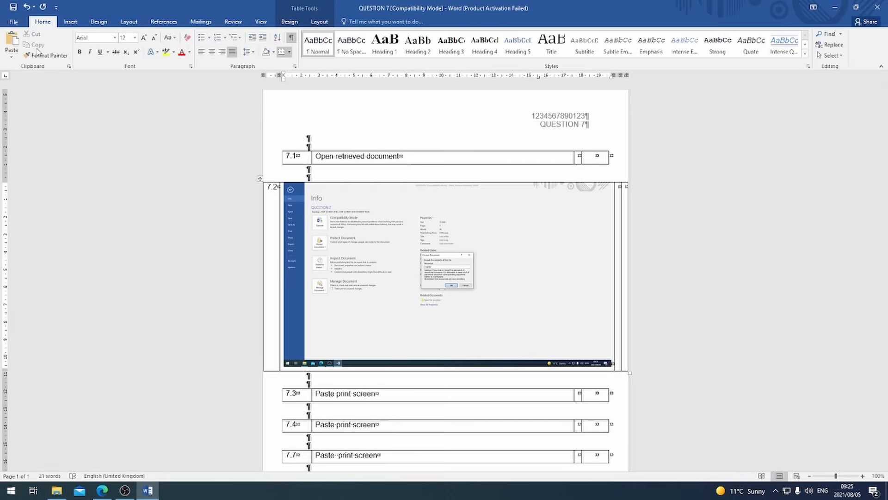
pyautogui.moveTo(382, 395); pyautogui.dragTo(315, 395)
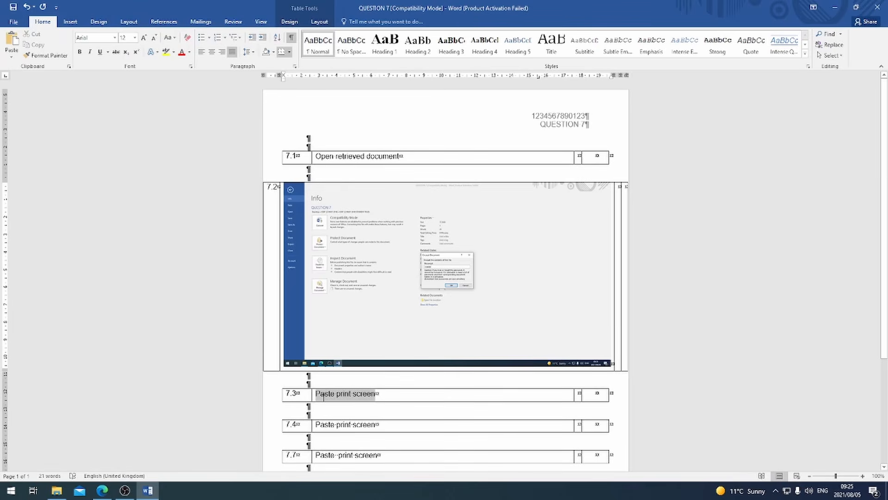
pyautogui.hotkey('ctrl', 'v')
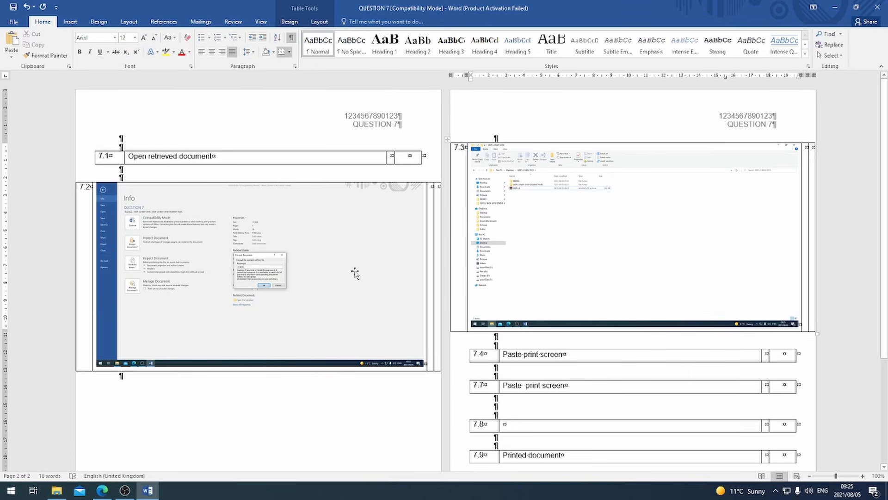
pyautogui.scroll(-1, 547, 324)
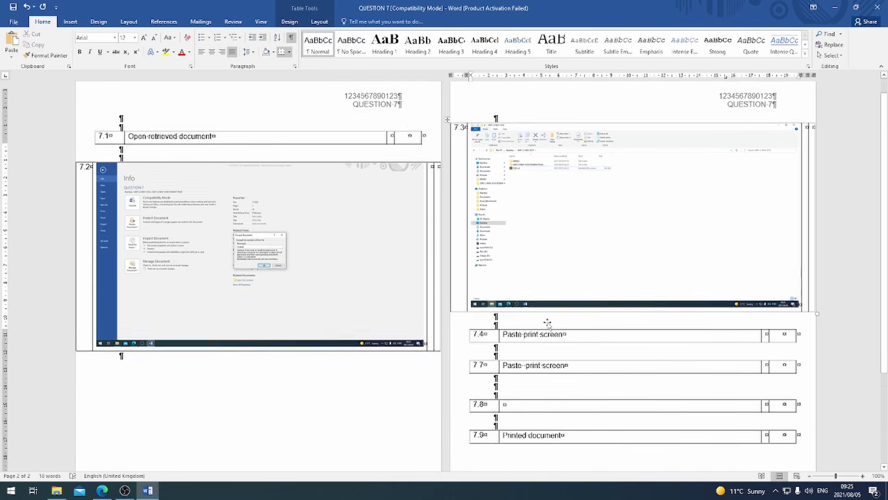
pyautogui.scroll(1, 547, 323)
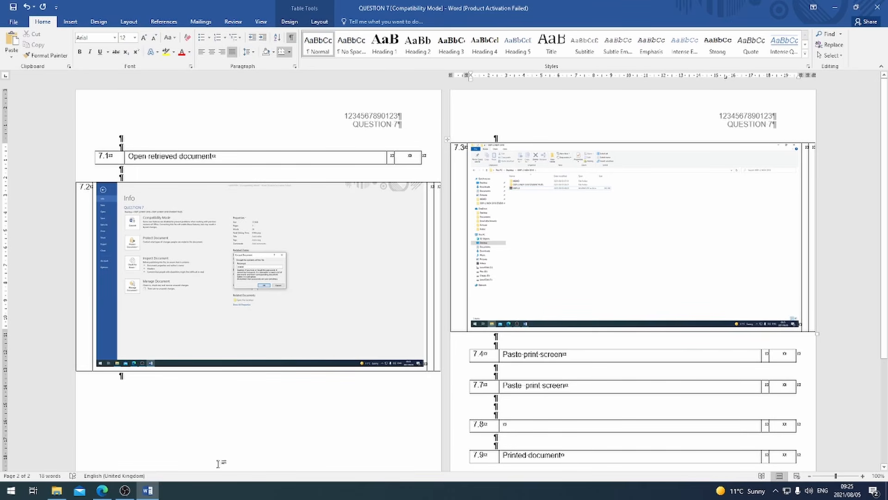
# Read question 7.4 in the exam paper, search Windows for "back up your files" and open the web results for "back up your files windows 10".
pyautogui.click(102, 490)
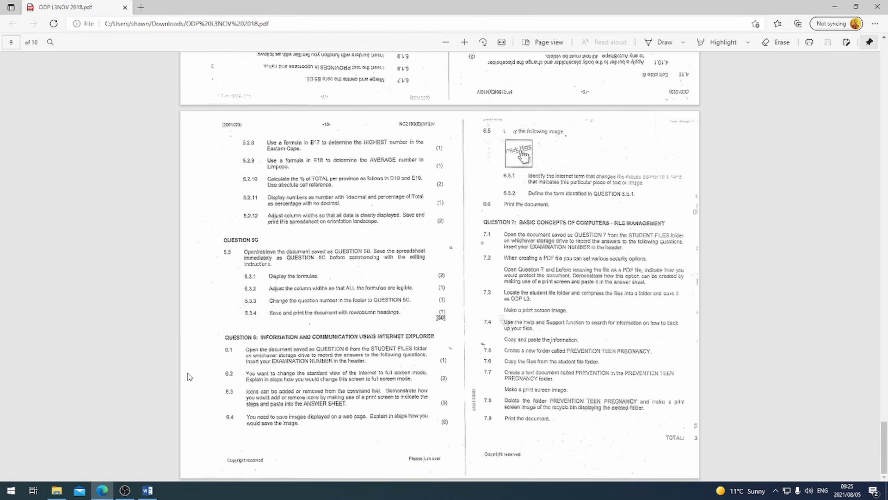
pyautogui.press('super')
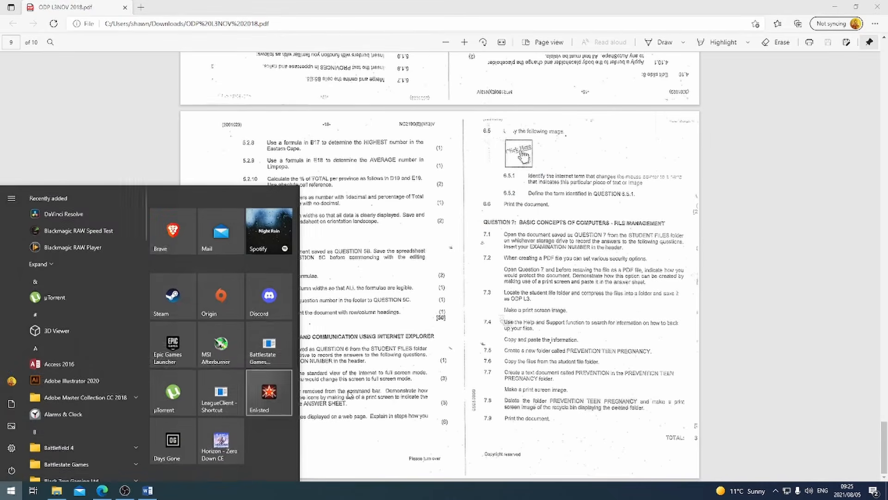
pyautogui.write('bac')
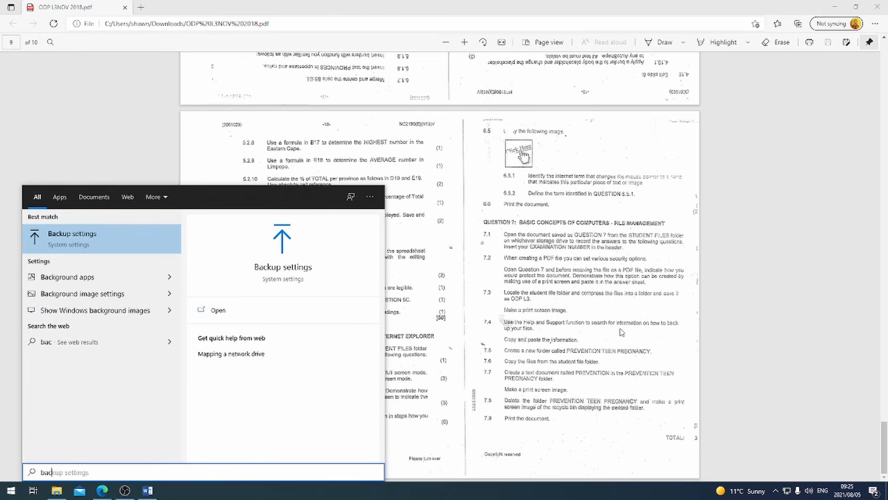
pyautogui.write('k up yo')
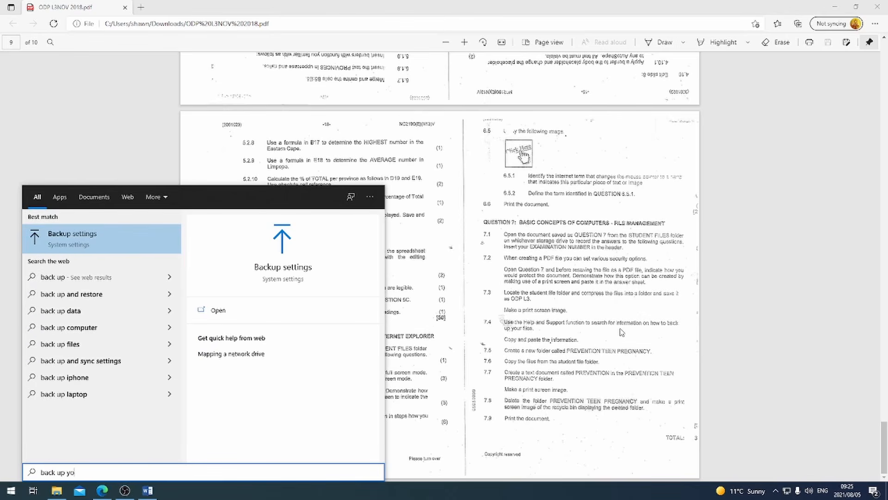
pyautogui.write('ur files')
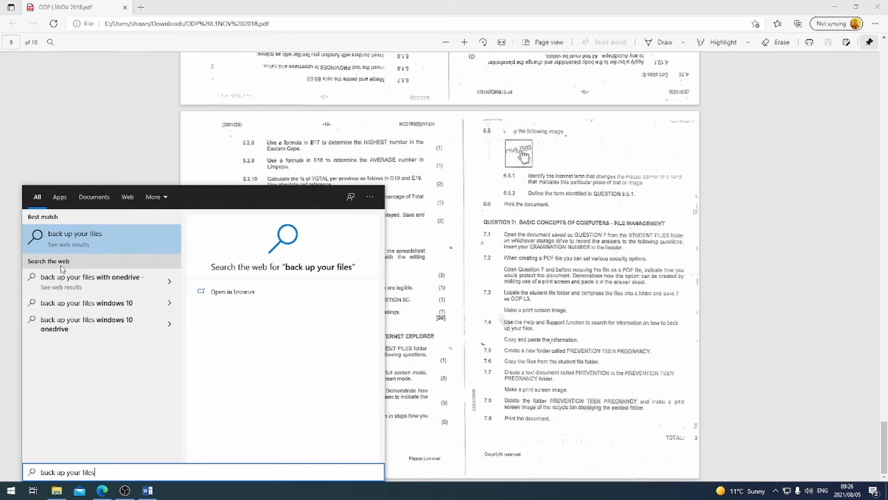
pyautogui.click(77, 304)
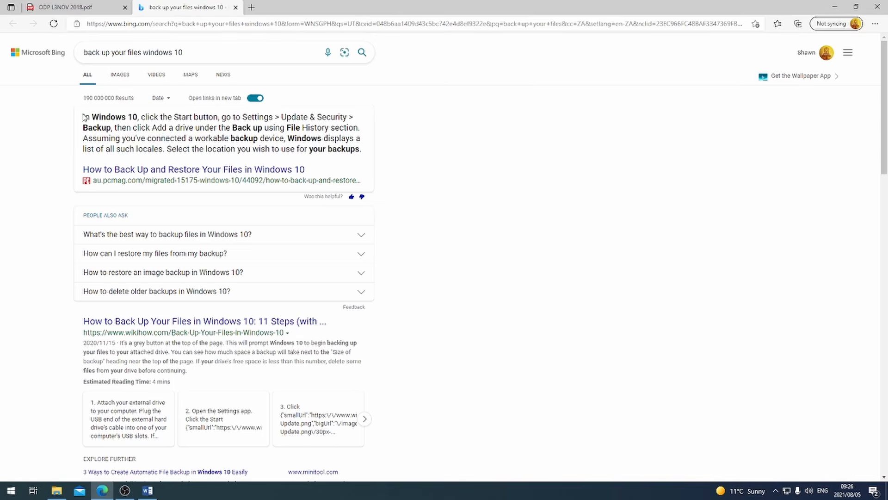
# Copy the Windows 10 backup instructions from the search results and paste them over the placeholder in row 7.4 of the Word document.
pyautogui.moveTo(84, 117); pyautogui.dragTo(360, 147)
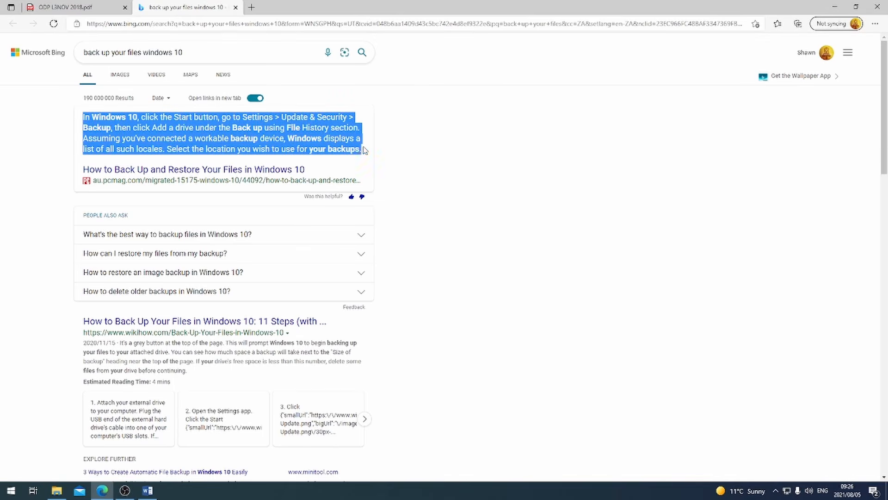
pyautogui.rightClick(270, 136)
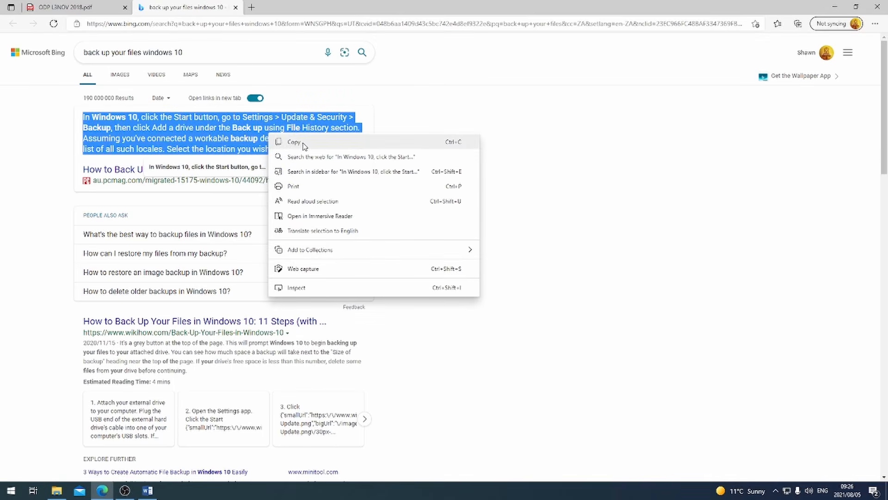
pyautogui.click(305, 145)
pyautogui.click(148, 490)
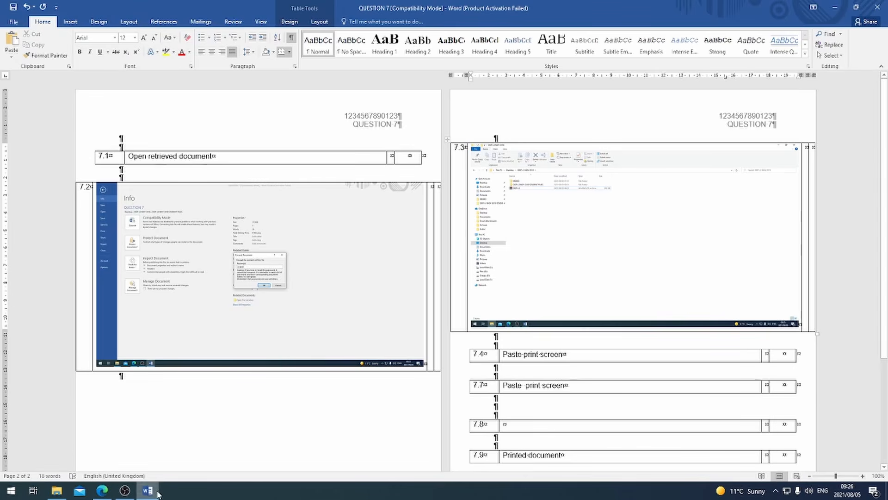
pyautogui.moveTo(577, 354); pyautogui.dragTo(502, 355)
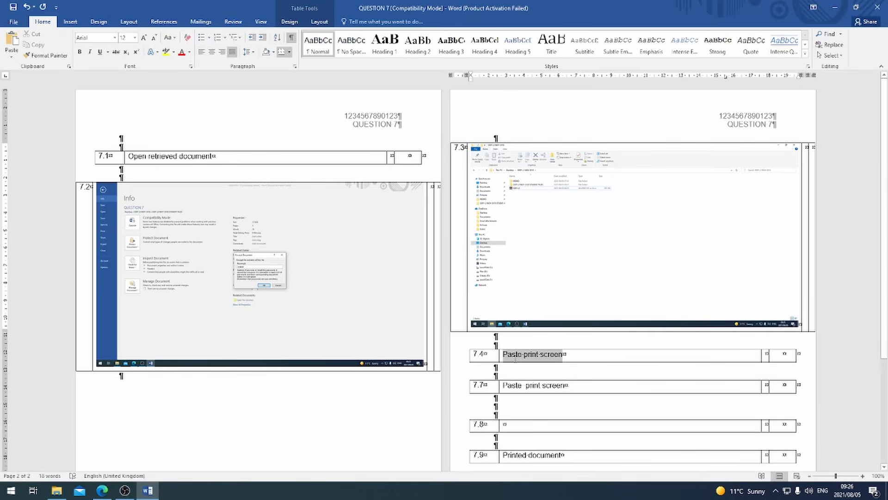
pyautogui.click(12, 42)
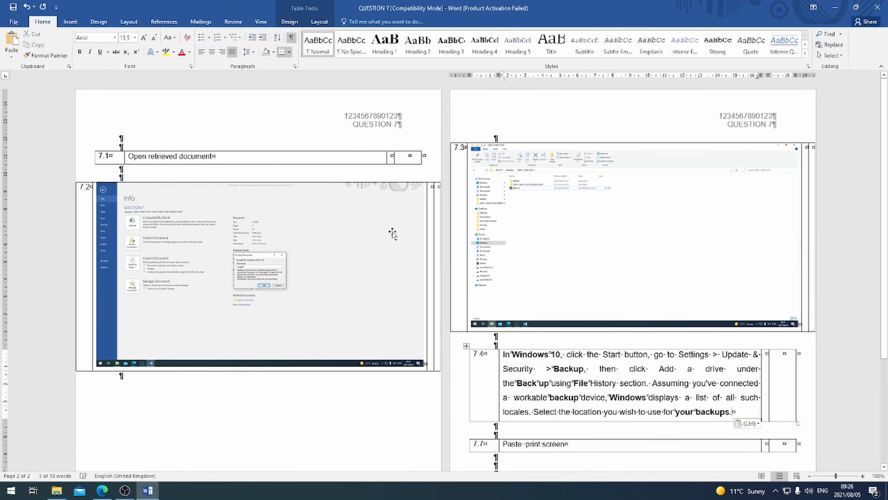
pyautogui.scroll(-2, 514, 272)
pyautogui.scroll(-1, 516, 272)
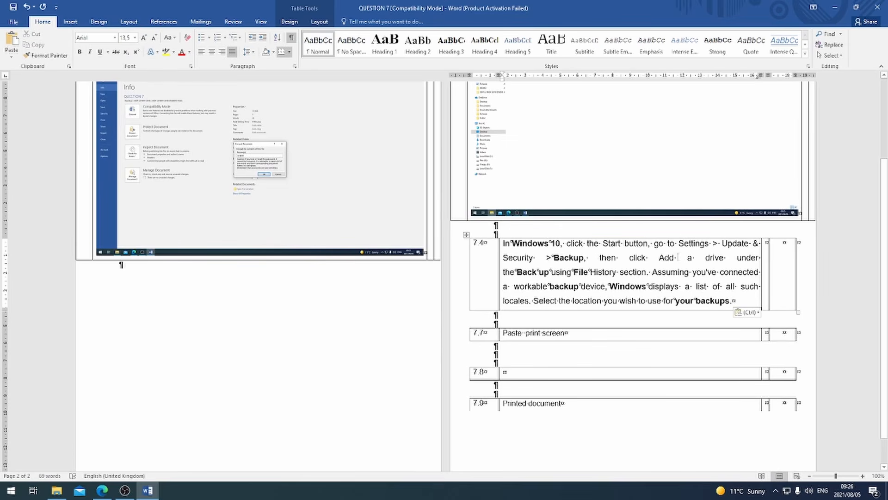
# Close the web search results, read question 7.5 and create a folder named TEEN PREGNANCY in the ODP L3 NOV 2018 folder.
pyautogui.click(102, 491)
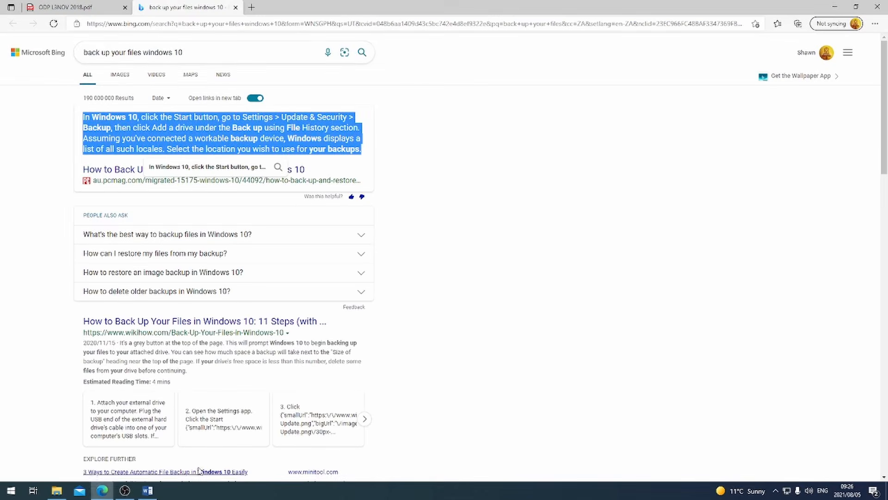
pyautogui.click(235, 7)
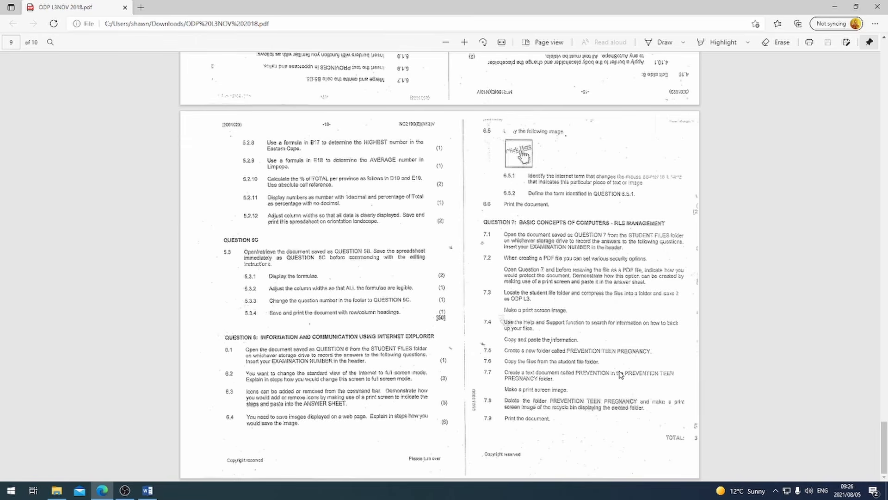
pyautogui.click(56, 490)
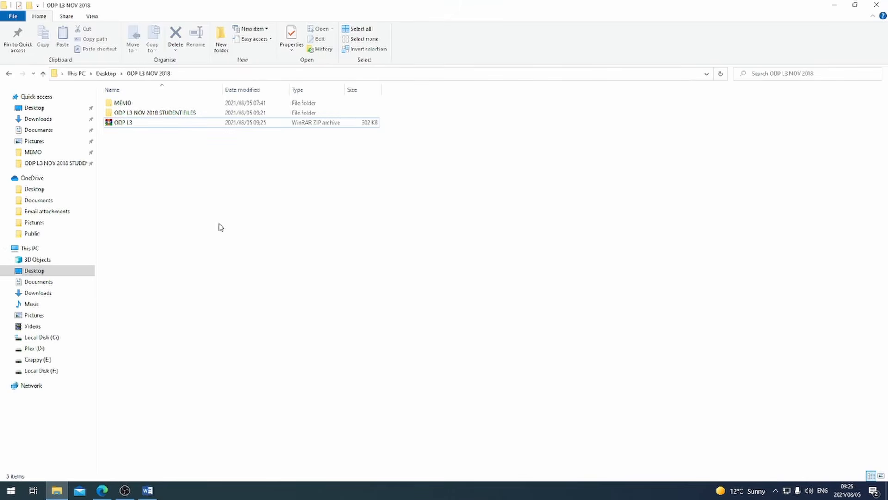
pyautogui.rightClick(200, 197)
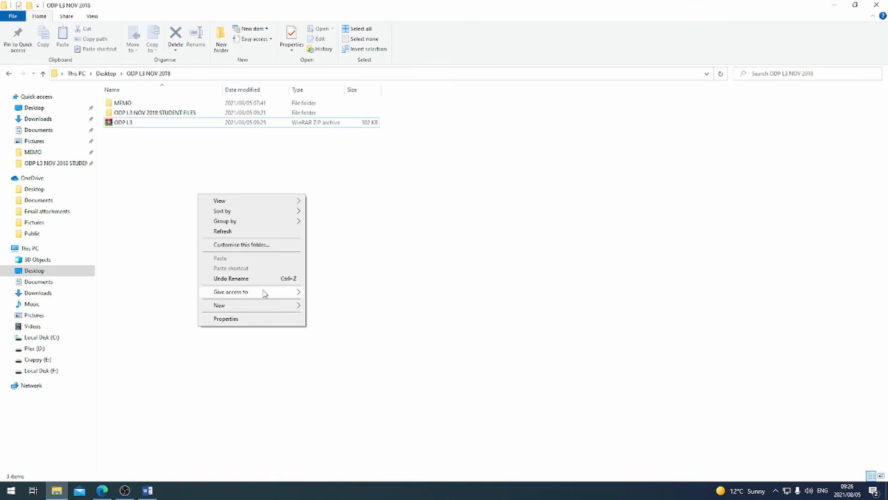
pyautogui.moveTo(256, 305)
pyautogui.click(325, 304)
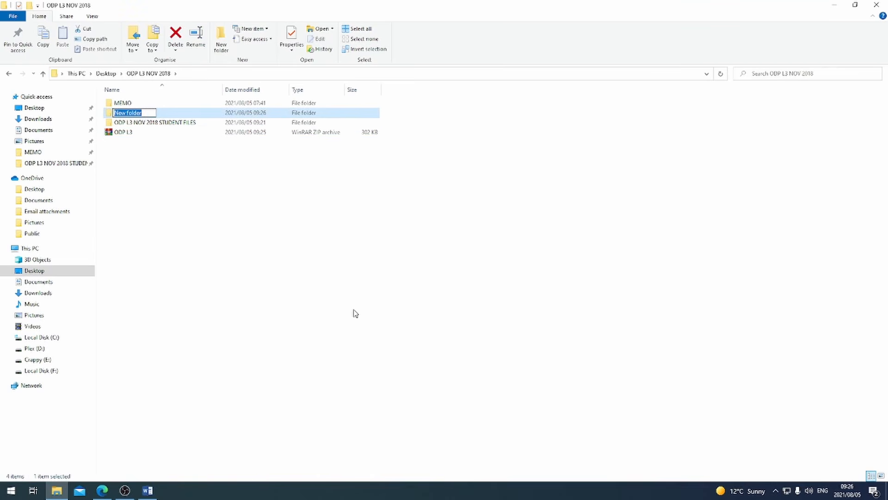
pyautogui.write('TEEN PREGNANCY')
pyautogui.press('Return')
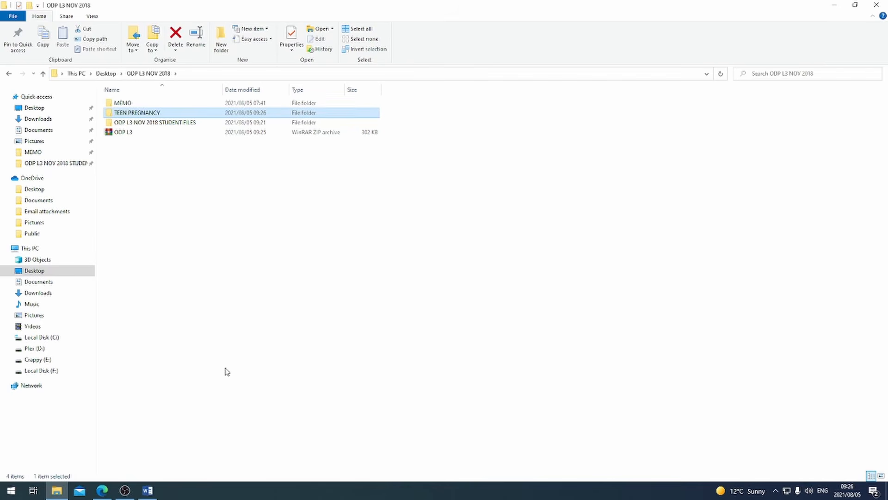
# Recheck question 7.5 in the exam paper and rename the TEEN PREGNANCY folder to PREVENTION TEEN PREGNANCY.
pyautogui.click(102, 489)
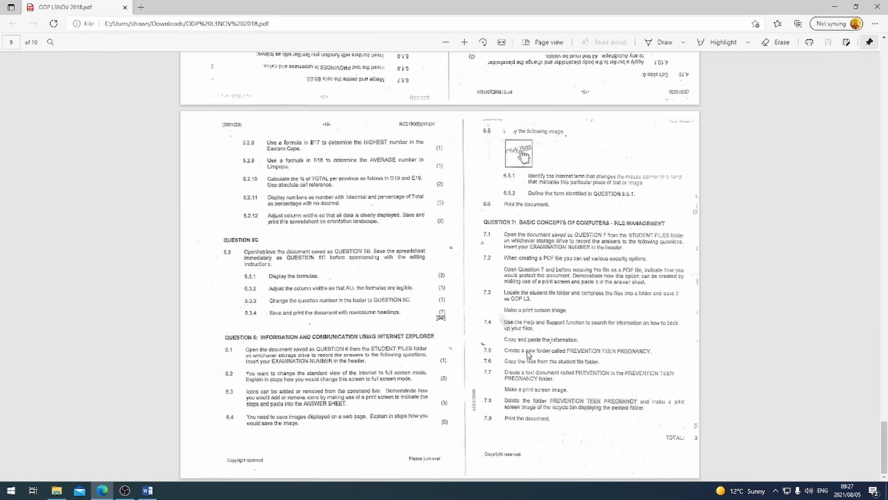
pyautogui.click(148, 490)
pyautogui.click(57, 490)
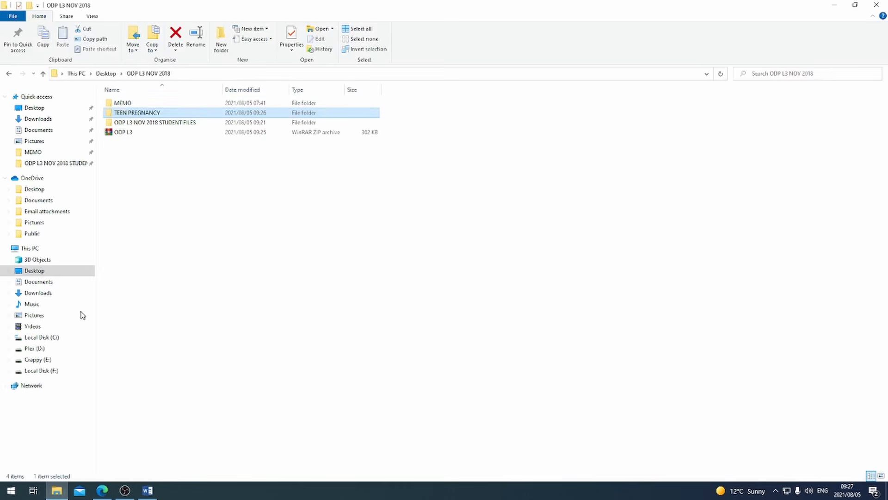
pyautogui.rightClick(120, 112)
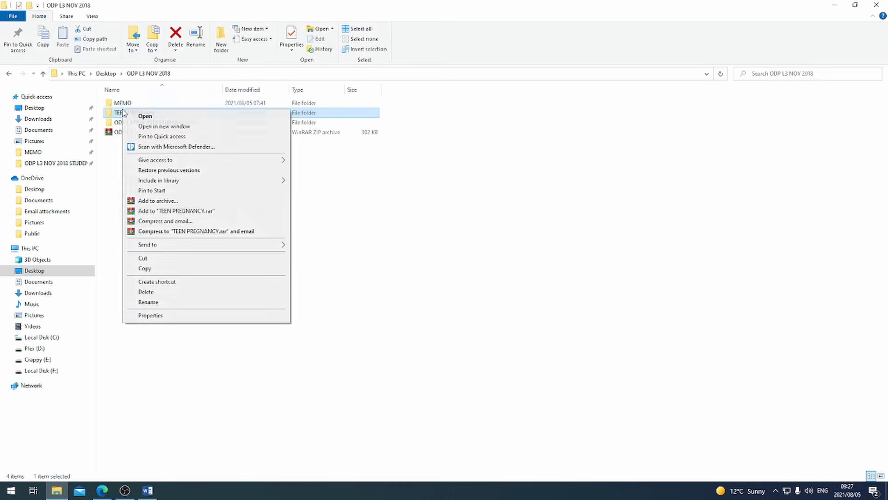
pyautogui.click(162, 303)
pyautogui.click(120, 113)
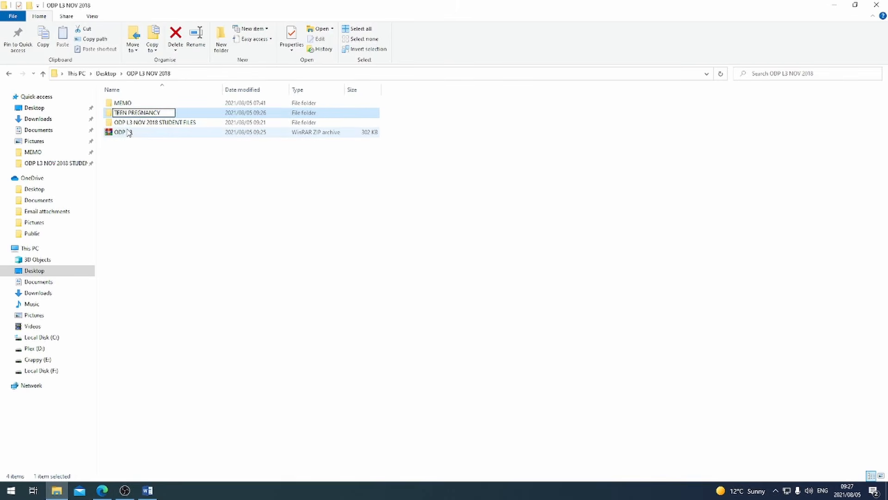
pyautogui.write('PREV')
pyautogui.write('ENTION')
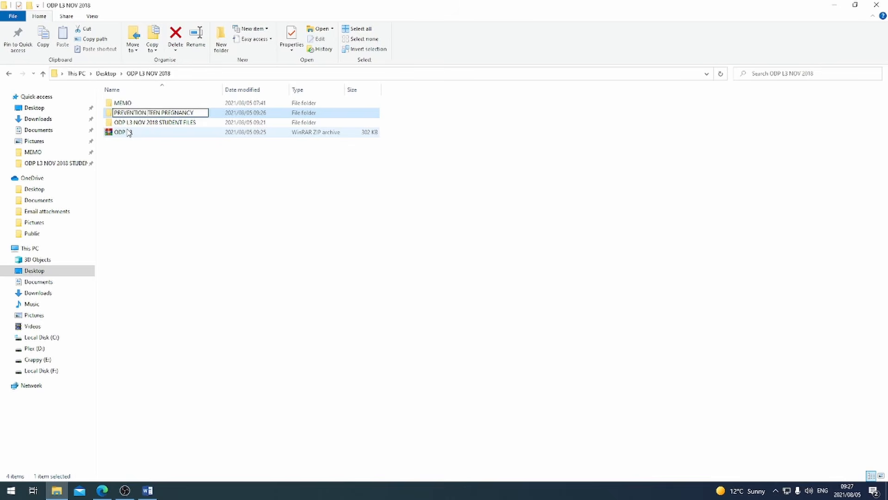
pyautogui.press('Return')
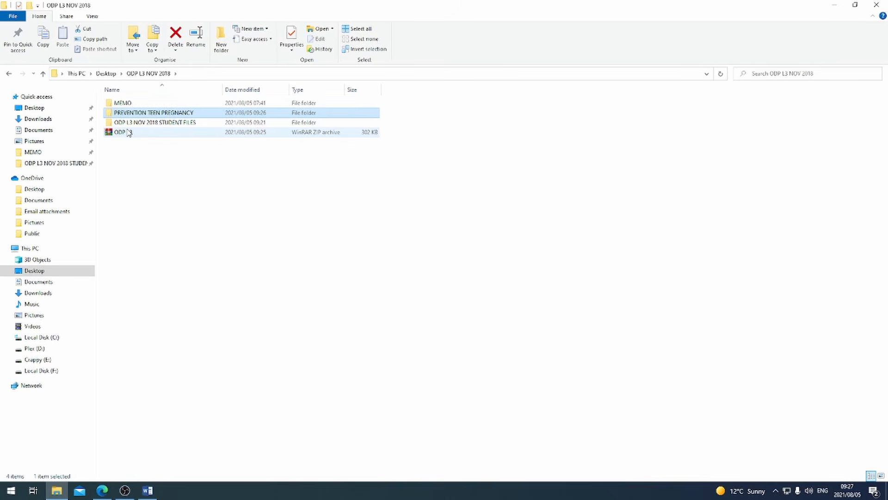
# Read question 7.6 and copy all files from the ODP L3 NOV 2018 STUDENT FILES folder into the PREVENTION TEEN PREGNANCY folder.
pyautogui.click(103, 490)
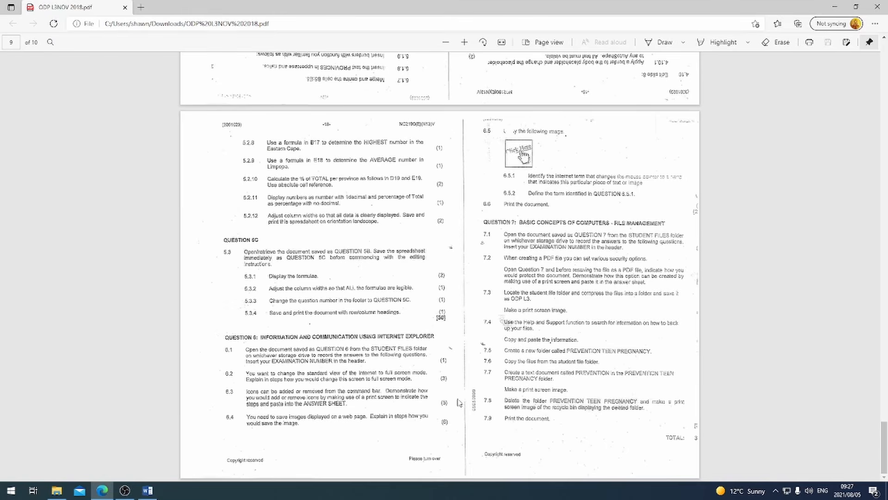
pyautogui.click(57, 490)
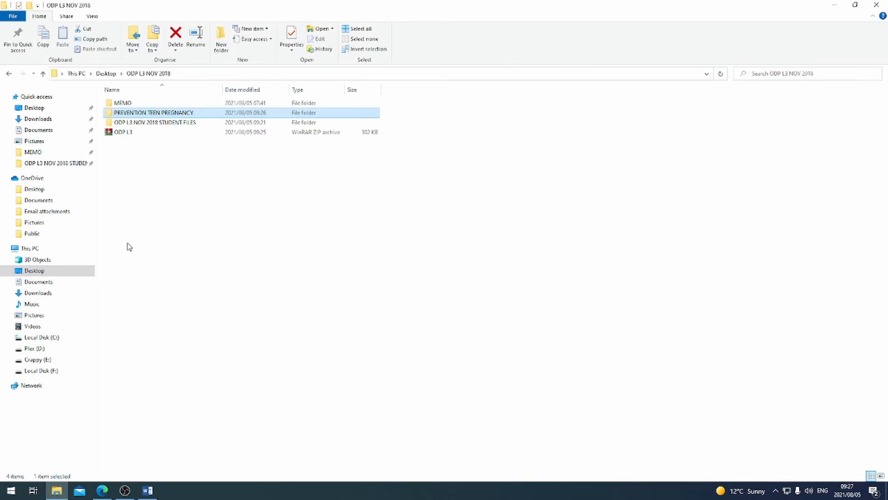
pyautogui.doubleClick(154, 122)
pyautogui.moveTo(200, 280); pyautogui.dragTo(123, 107)
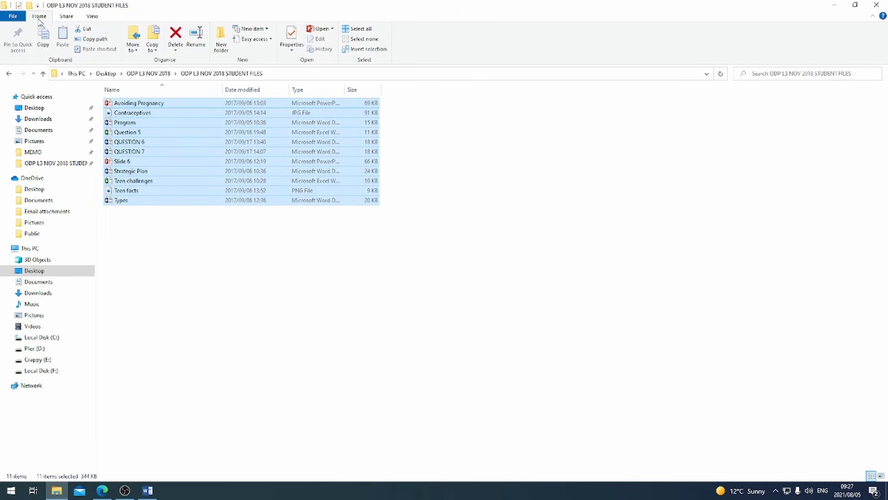
pyautogui.rightClick(129, 131)
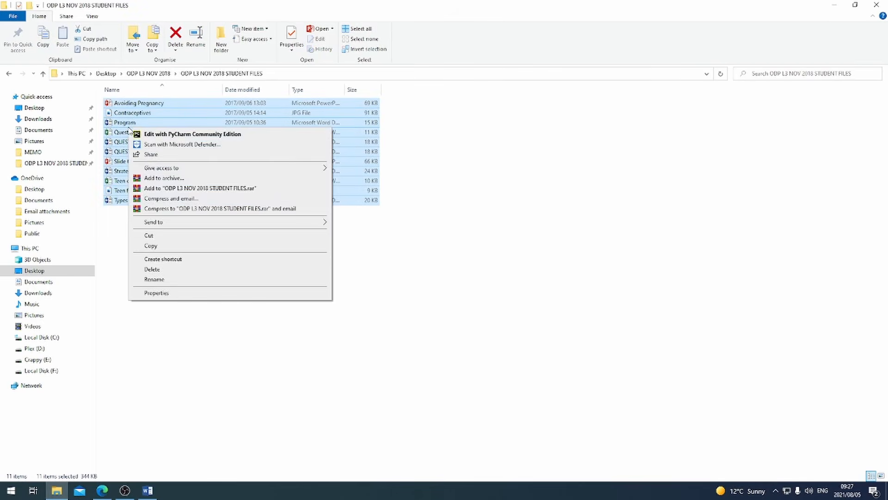
pyautogui.click(166, 245)
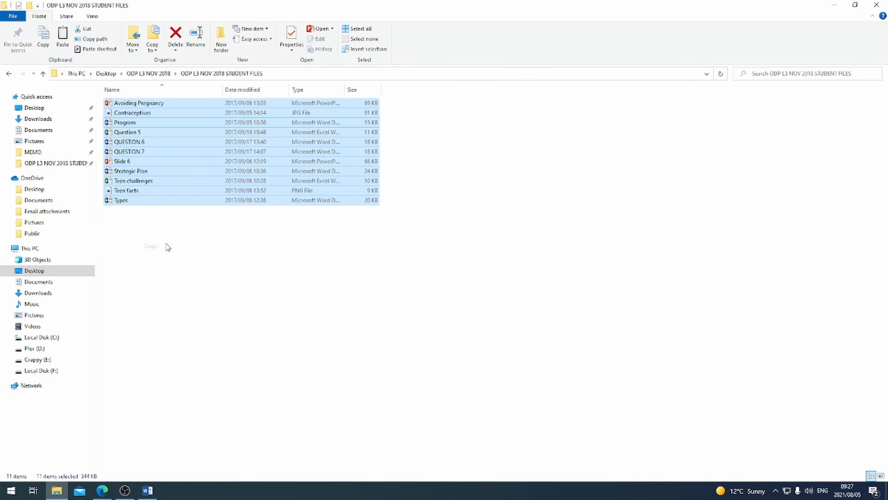
pyautogui.click(134, 74)
pyautogui.doubleClick(144, 125)
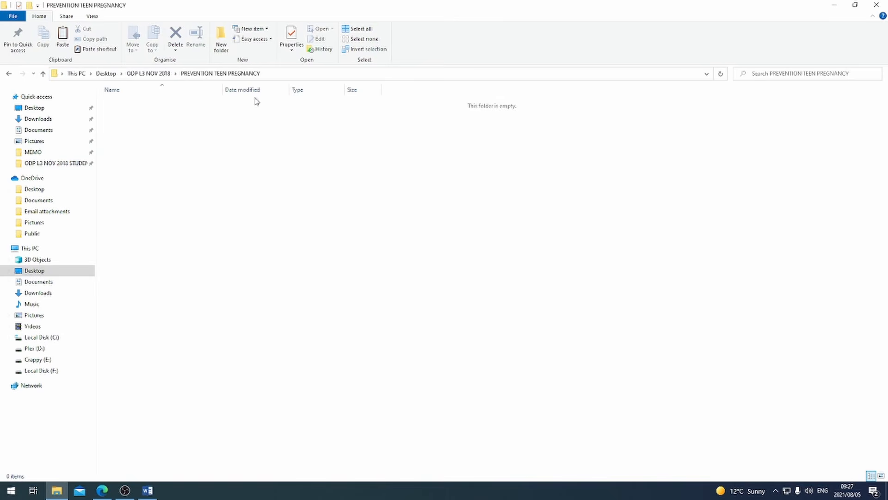
pyautogui.rightClick(172, 200)
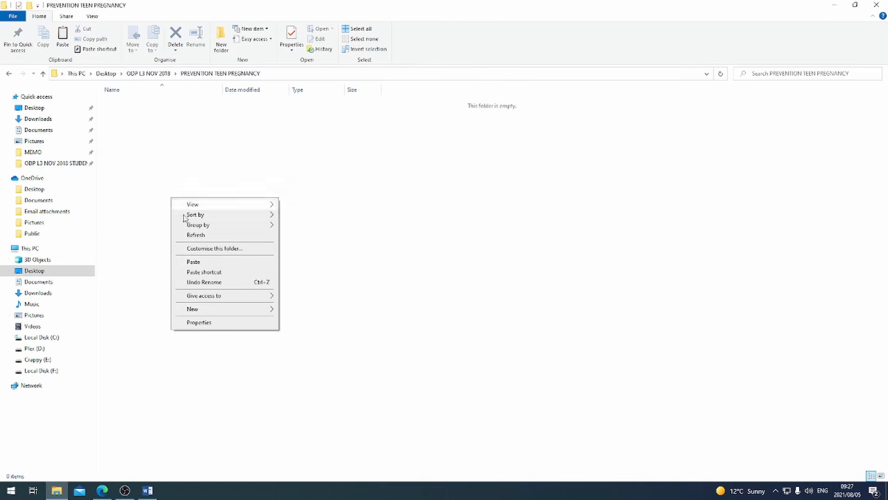
pyautogui.click(206, 262)
pyautogui.click(216, 273)
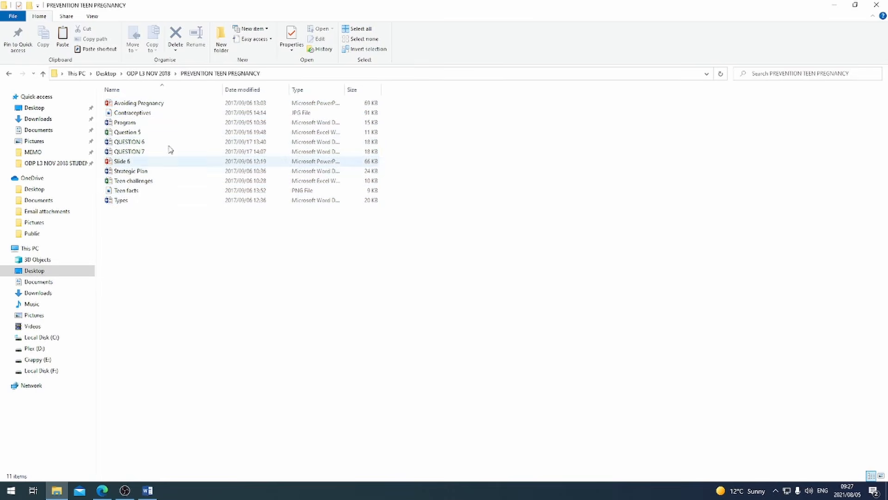
# Compare the contents of the ODP L3 NOV 2018 STUDENT FILES and PREVENTION TEEN PREGNANCY folders.
pyautogui.click(148, 73)
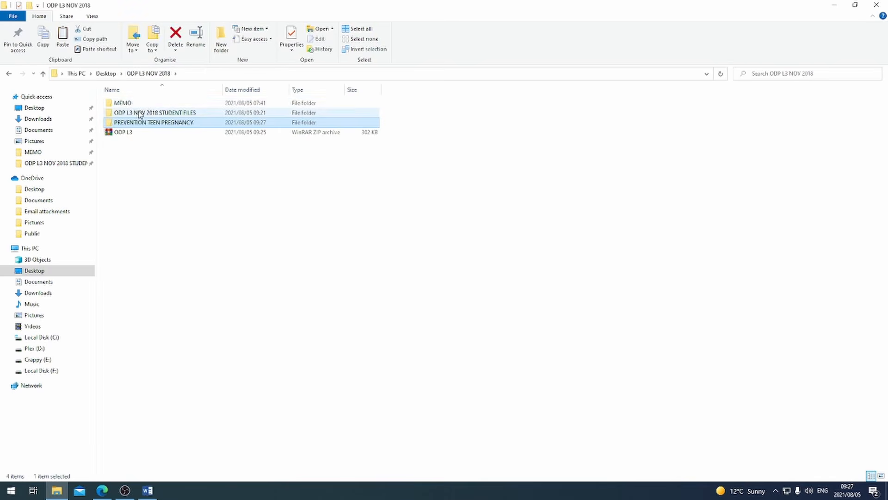
pyautogui.doubleClick(138, 112)
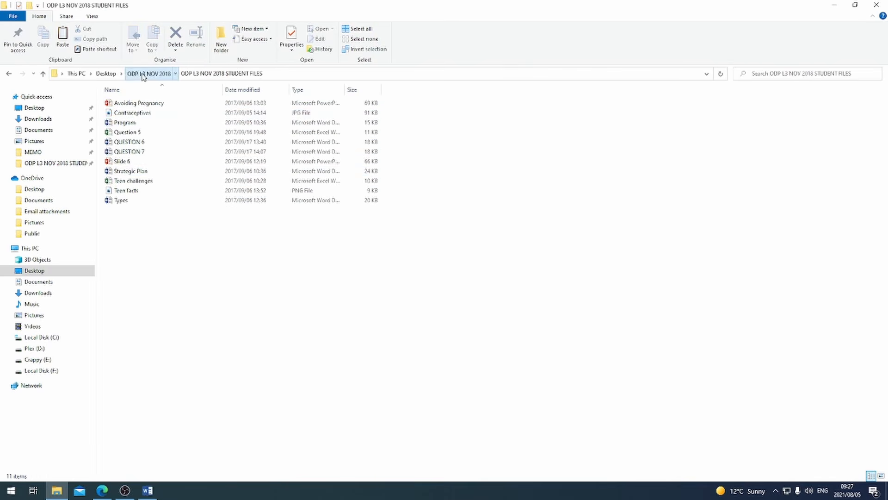
pyautogui.click(148, 73)
pyautogui.doubleClick(134, 122)
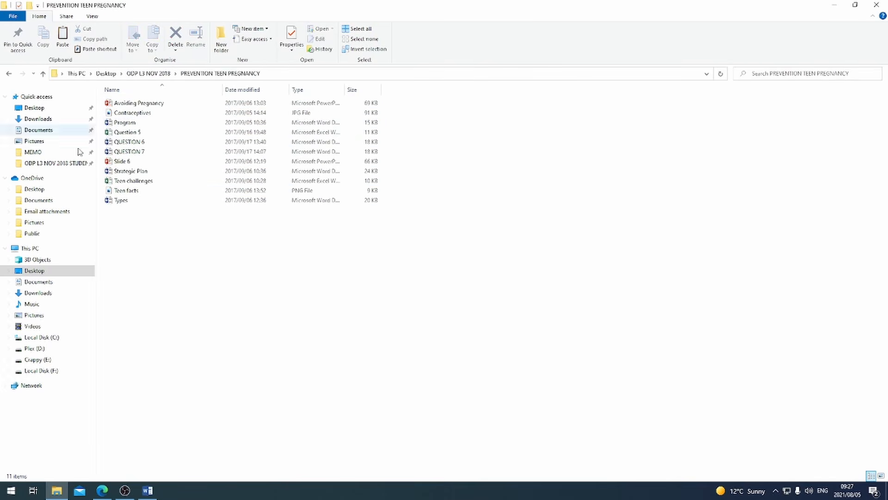
pyautogui.click(148, 73)
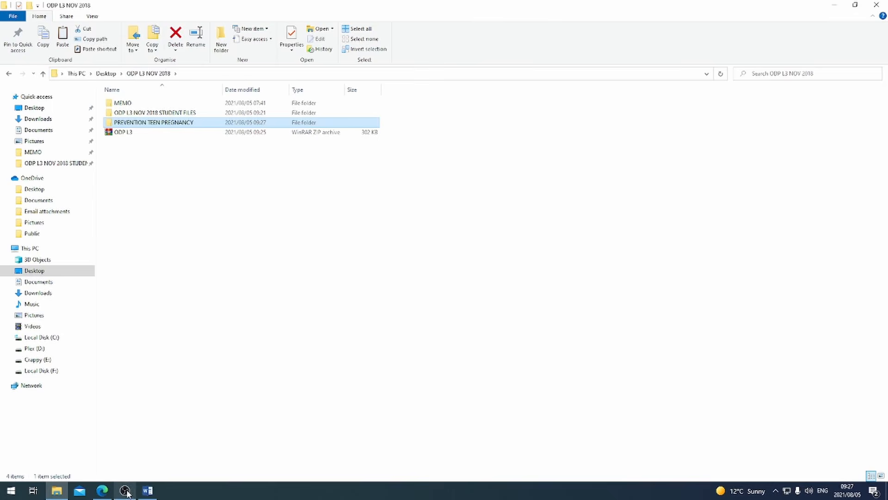
# Read question 7.7 and create a new text document in the PREVENTION TEEN PREGNANCY folder.
pyautogui.click(102, 490)
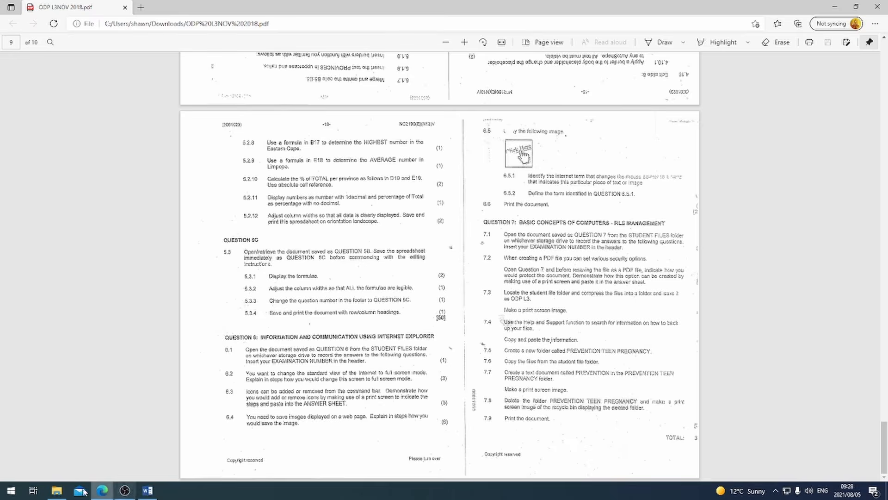
pyautogui.click(57, 490)
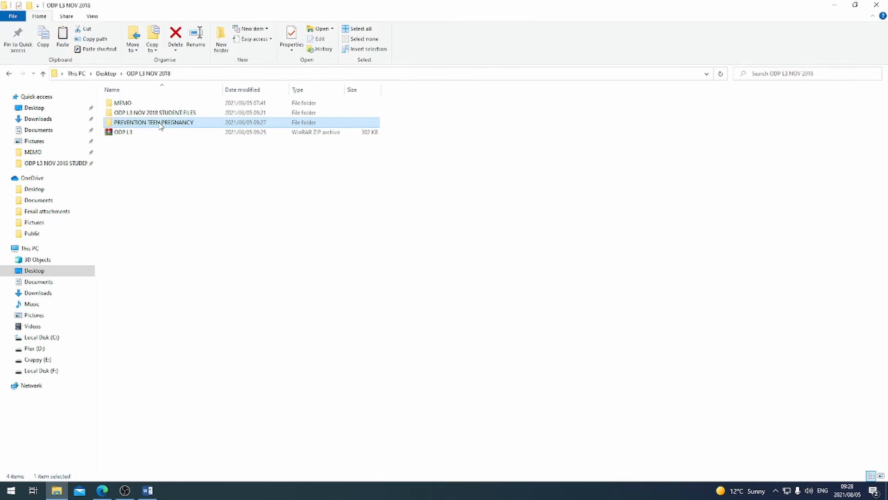
pyautogui.doubleClick(159, 123)
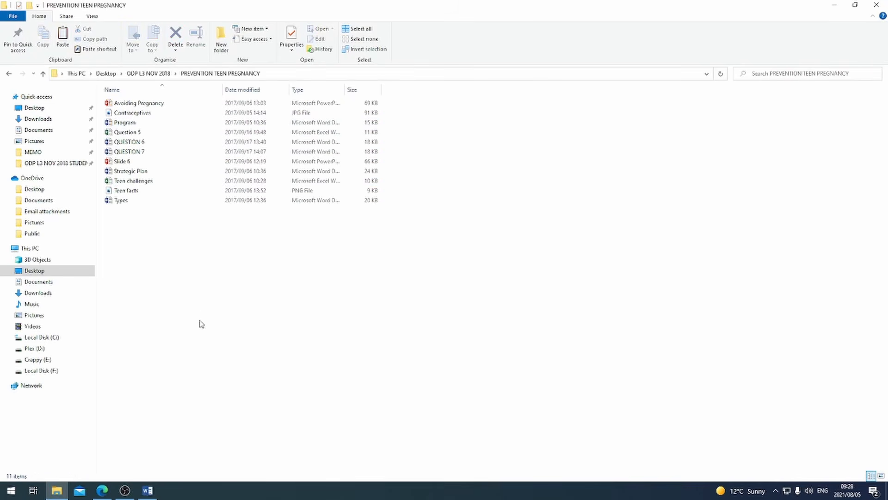
pyautogui.rightClick(184, 283)
pyautogui.moveTo(224, 393)
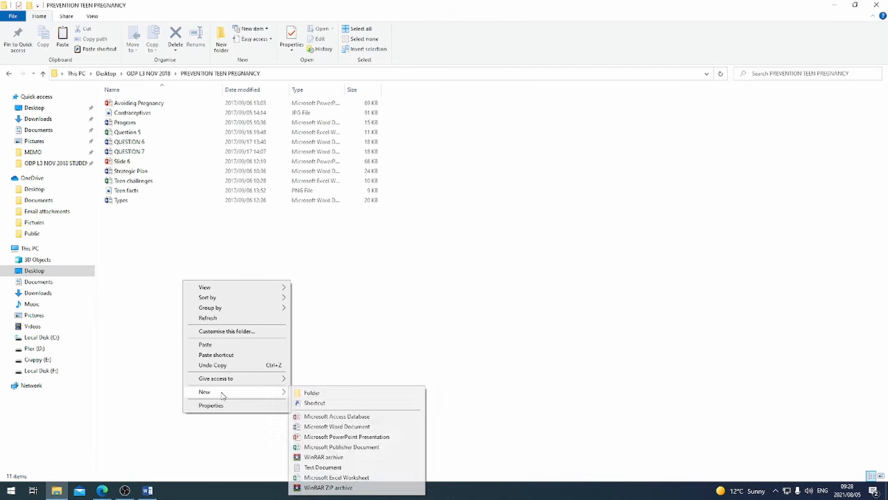
pyautogui.click(334, 467)
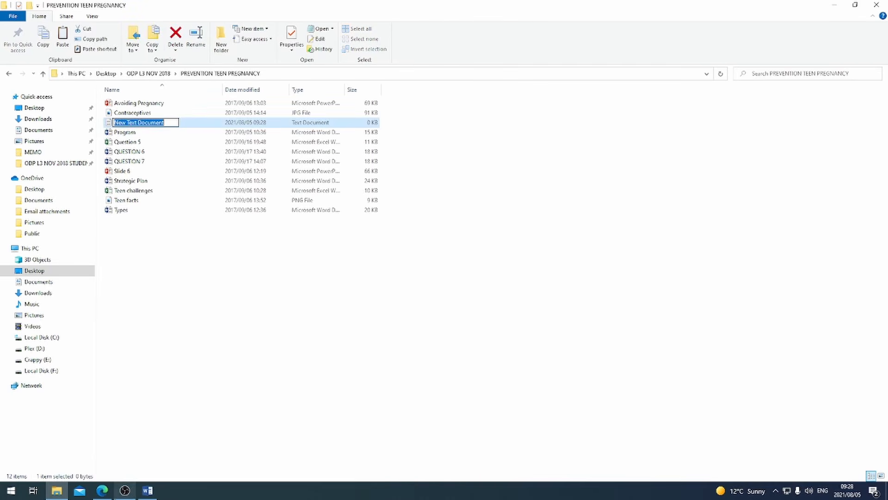
# Recheck question 7.7 in the exam paper and rename the new text document to PREVENTION.
pyautogui.click(102, 491)
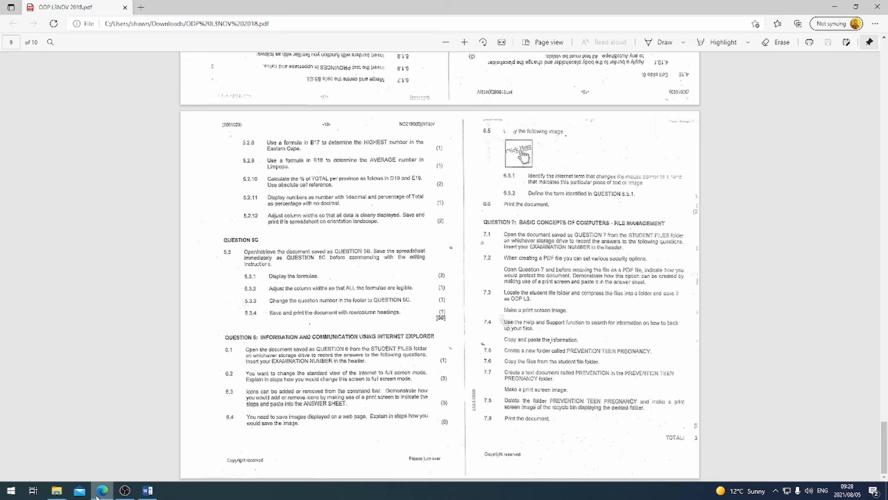
pyautogui.click(57, 490)
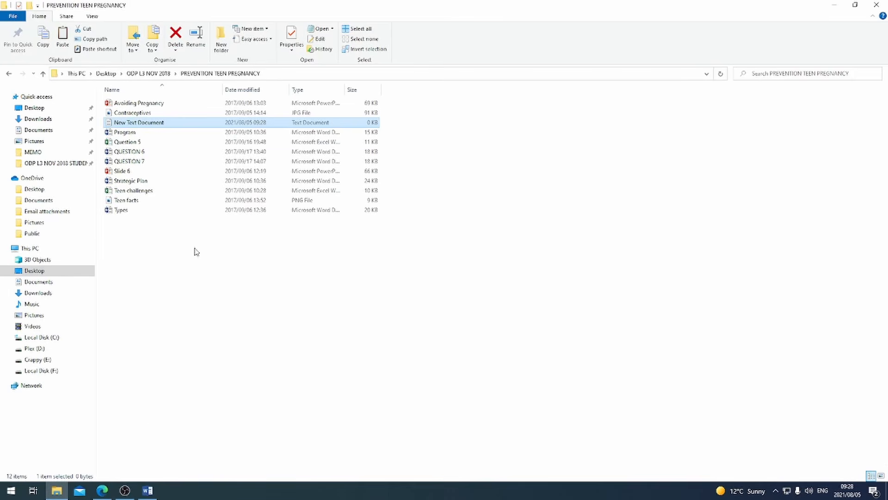
pyautogui.rightClick(134, 124)
pyautogui.click(179, 336)
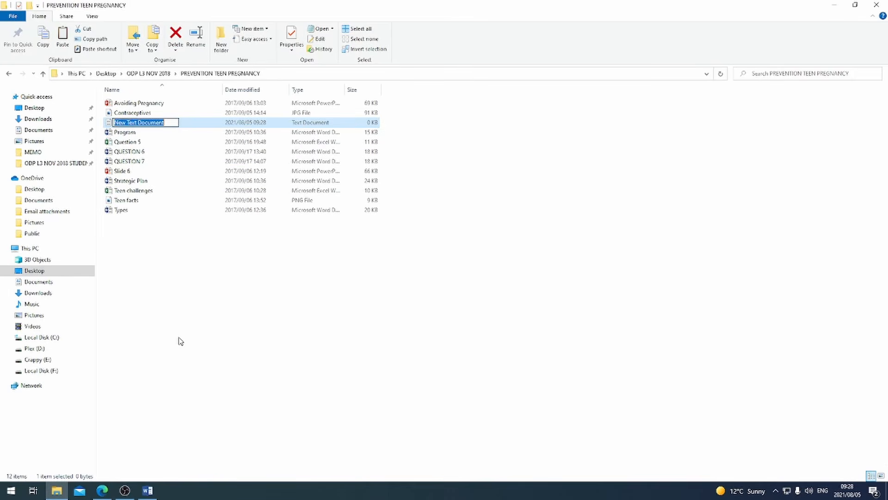
pyautogui.write('PREVENTIO')
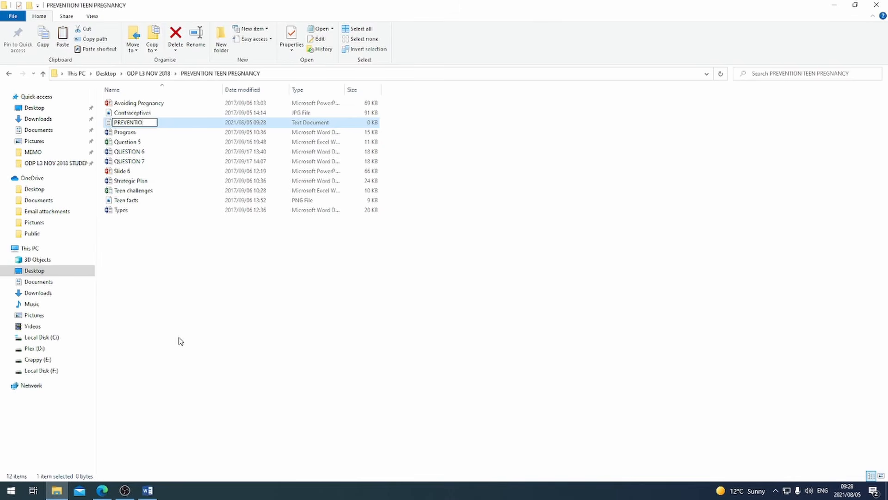
pyautogui.write('N')
pyautogui.press('Return')
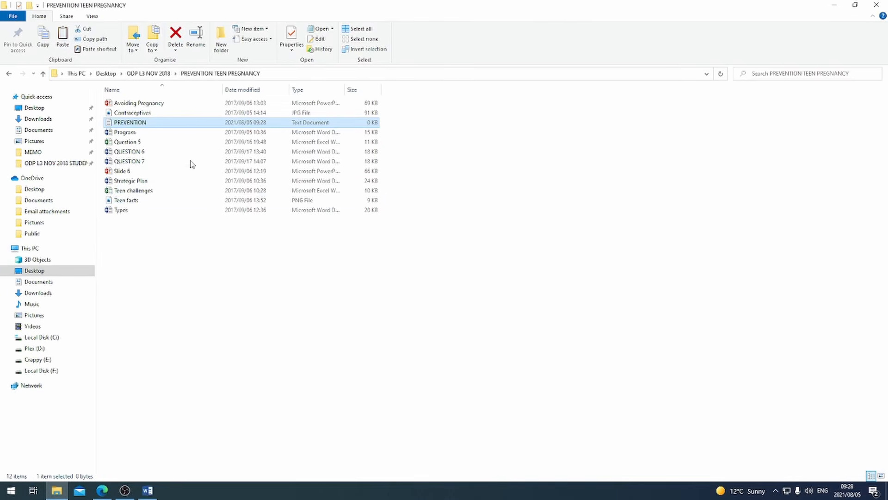
# Capture the screen showing the PREVENTION TEEN PREGNANCY folder's contents and paste it over the placeholder text in answer 7.7 of the Word document.
pyautogui.click(102, 490)
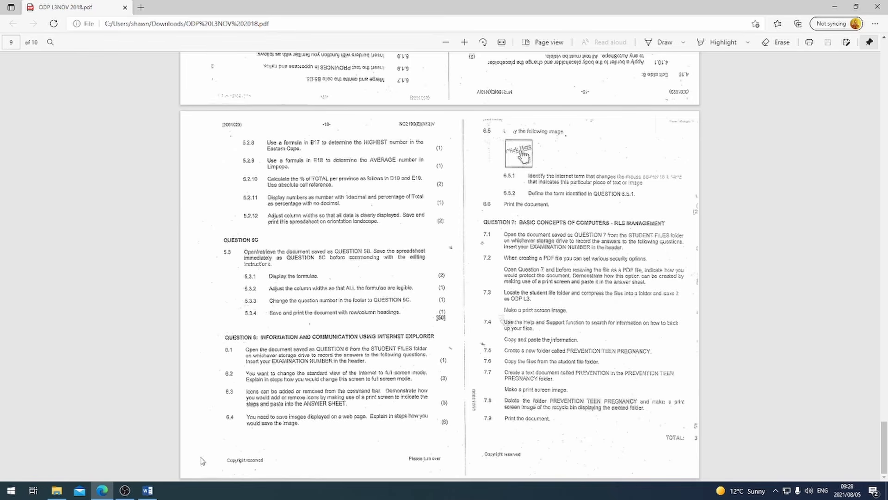
pyautogui.click(56, 490)
pyautogui.click(216, 277)
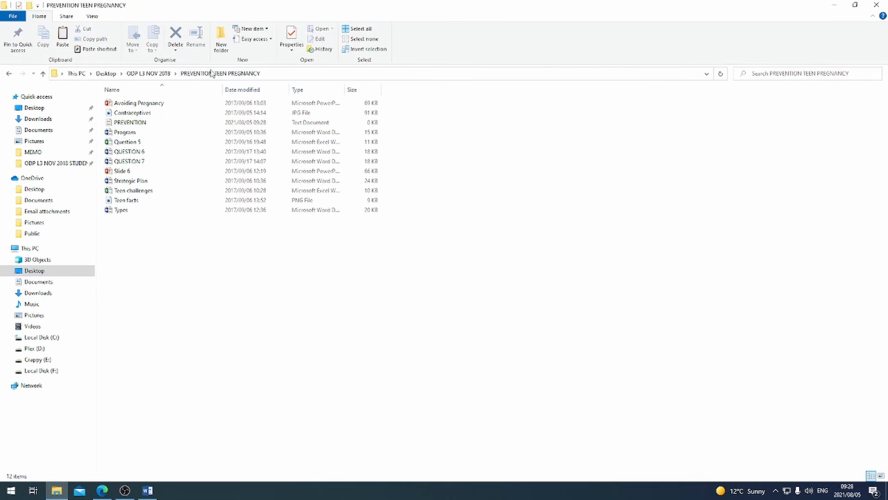
pyautogui.click(148, 491)
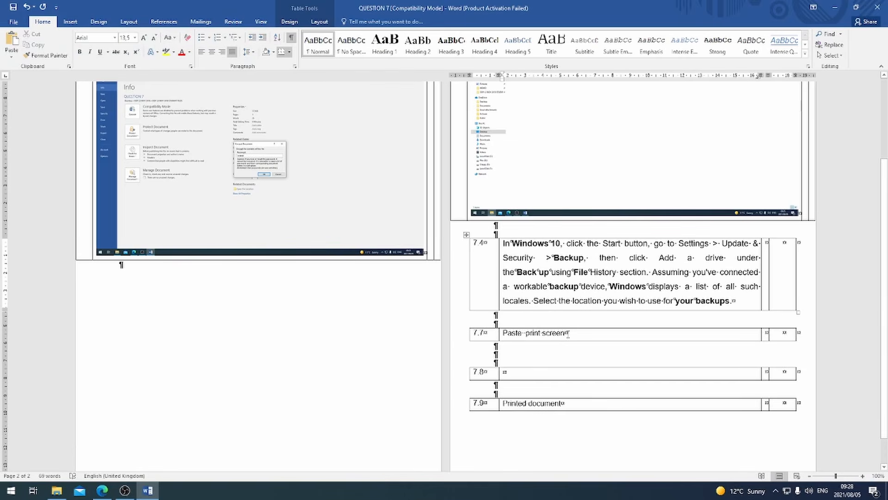
pyautogui.moveTo(567, 333); pyautogui.dragTo(503, 333)
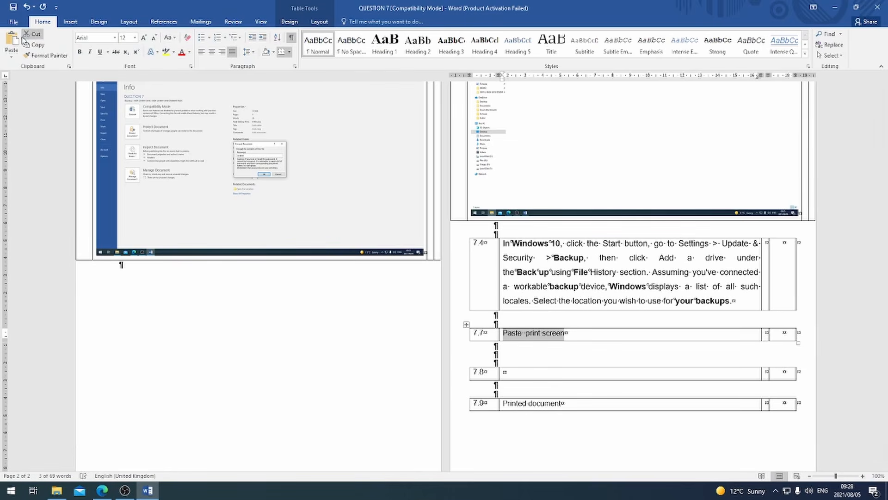
pyautogui.click(12, 41)
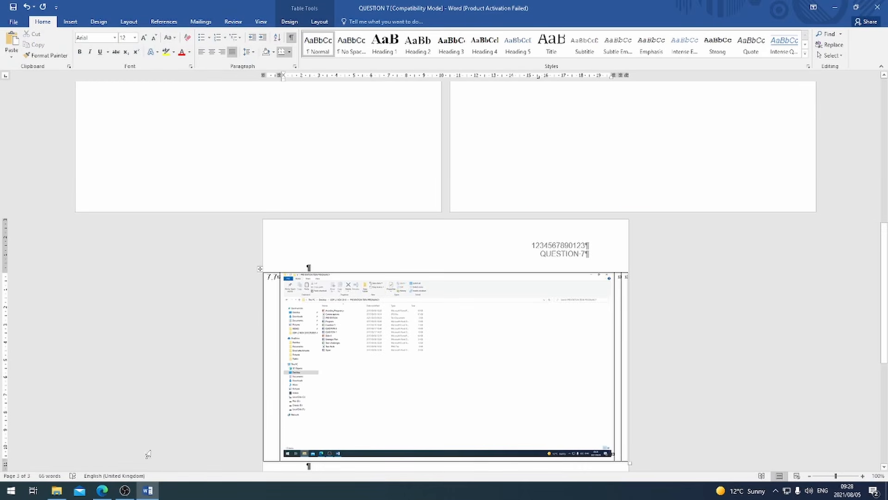
# Read question 7.8 and delete the PREVENTION TEEN PREGNANCY folder from the ODP L3 NOV 2018 folder.
pyautogui.click(102, 490)
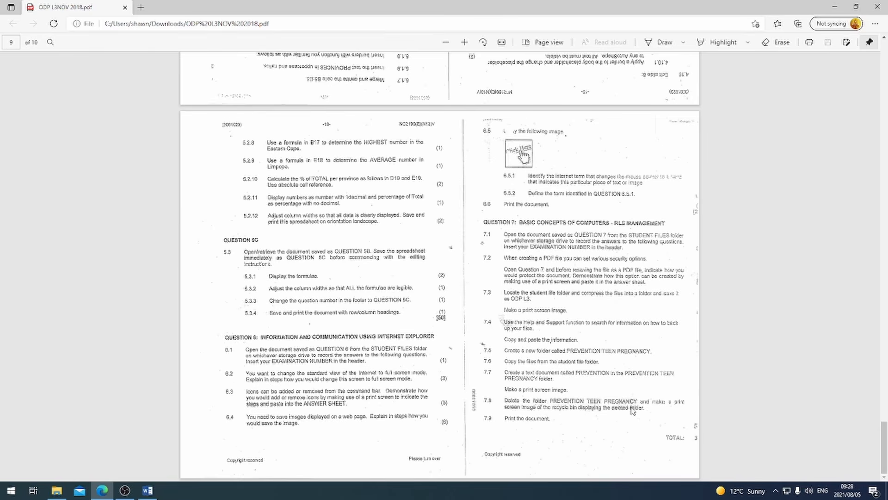
pyautogui.click(56, 490)
pyautogui.click(153, 75)
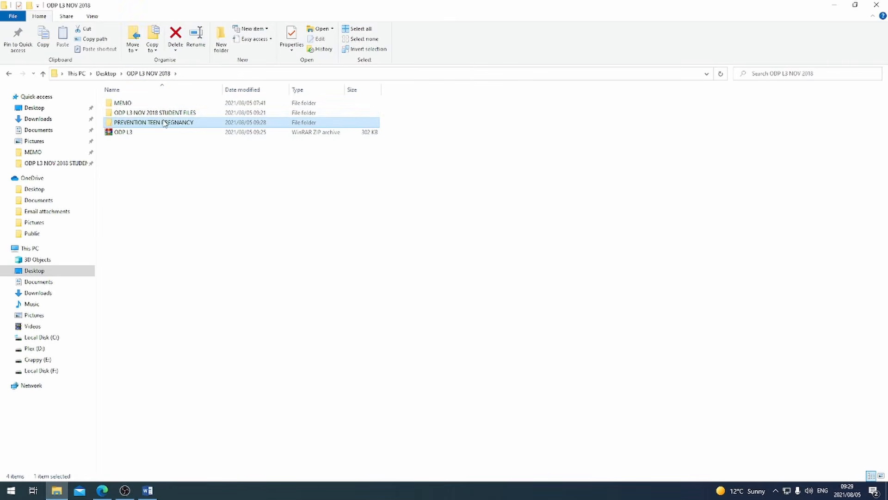
pyautogui.press('Delete')
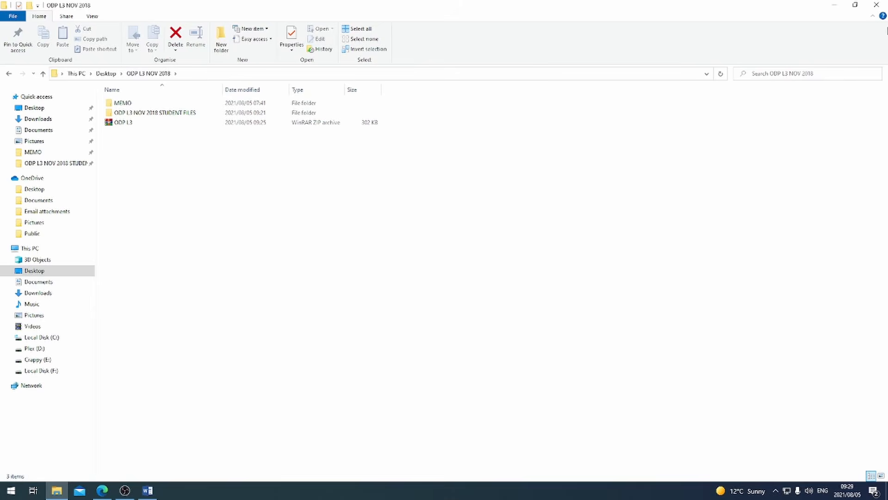
# Minimise the open windows and open the Recycle Bin from the desktop to display the deleted folder.
pyautogui.click(835, 5)
pyautogui.click(838, 8)
pyautogui.click(840, 11)
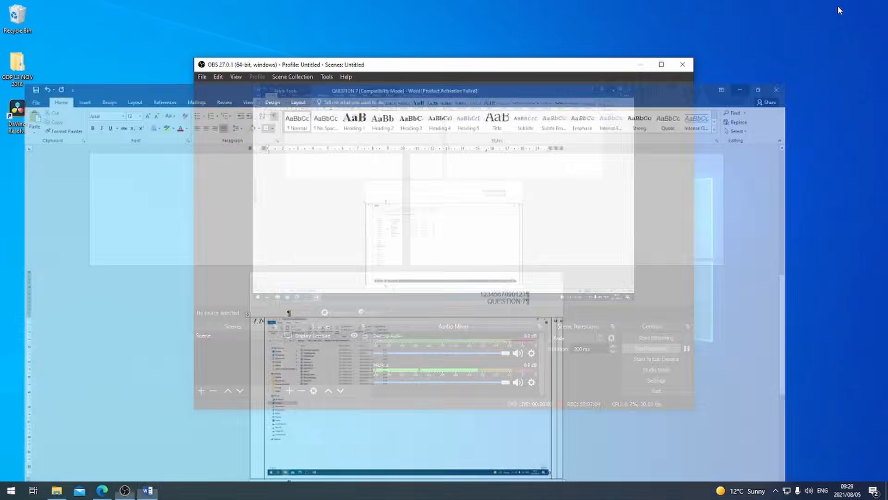
pyautogui.click(16, 21)
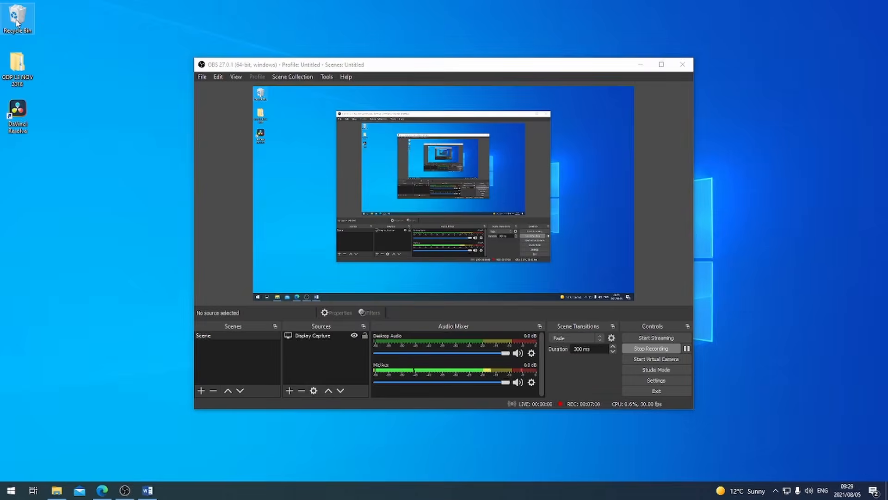
pyautogui.doubleClick(16, 21)
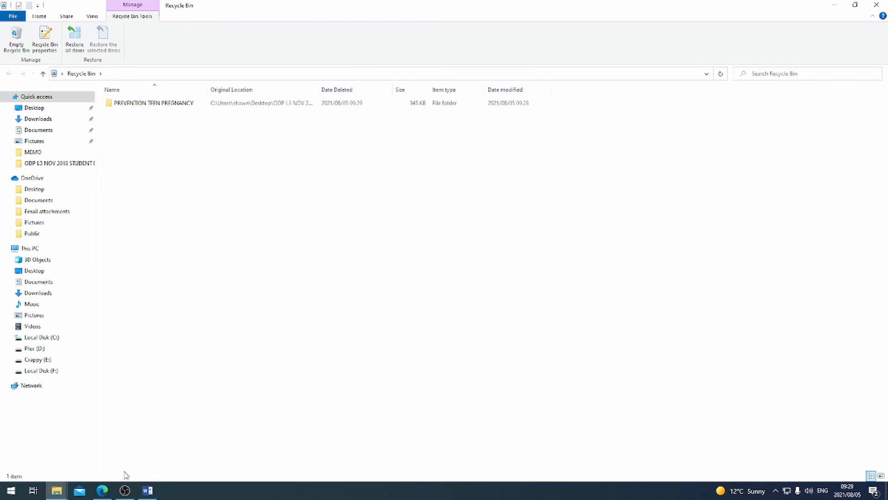
# Paste the print screen of the Recycle Bin into the empty 7.8 answer cell of the Word document.
pyautogui.click(147, 490)
pyautogui.scroll(-3, 384, 372)
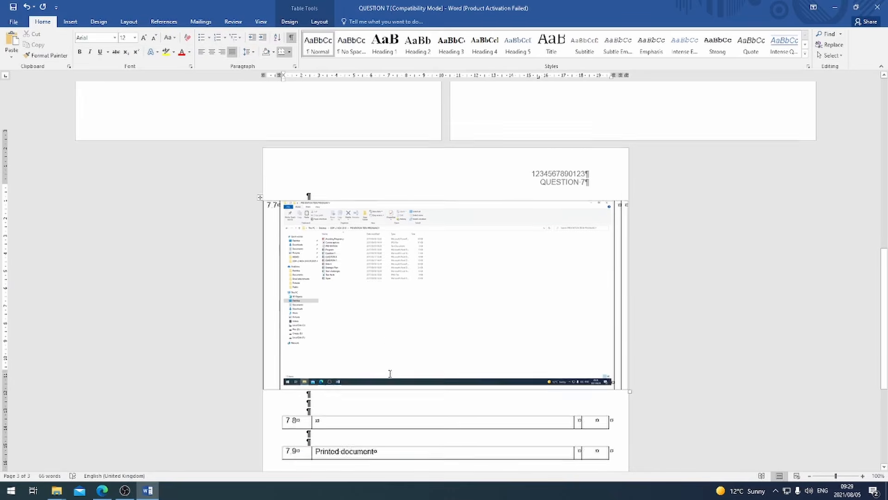
pyautogui.scroll(-3, 390, 373)
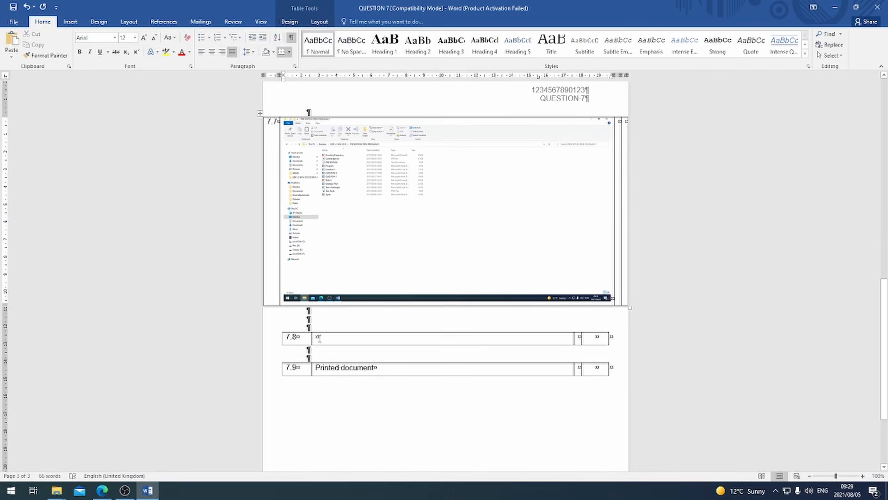
pyautogui.click(415, 340)
pyautogui.hotkey('ctrl', 'v')
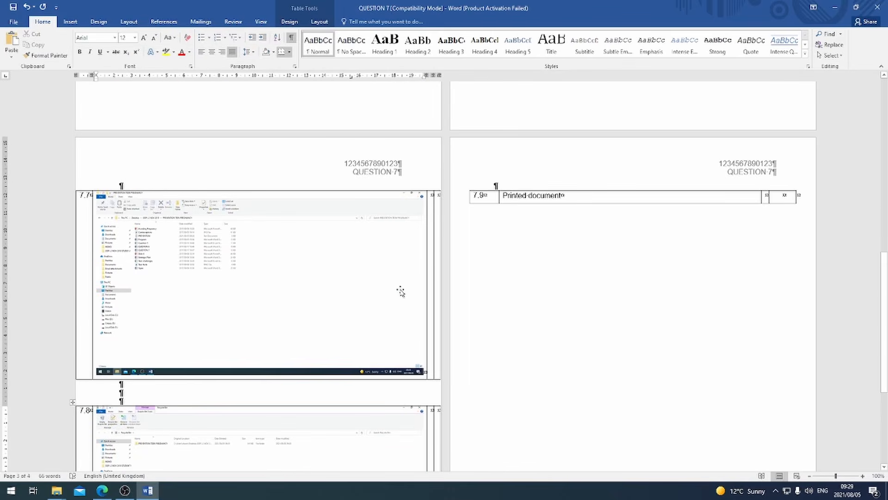
pyautogui.scroll(-4, 218, 351)
pyautogui.click(220, 271)
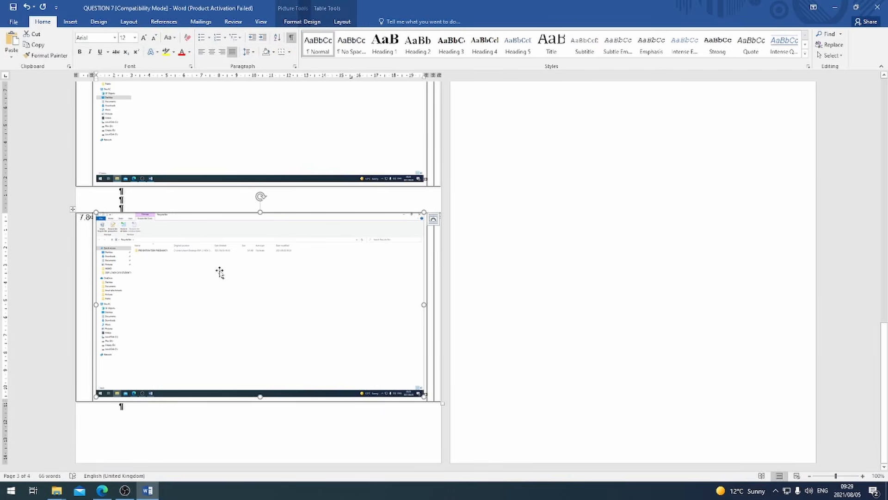
# Crop the screenshot in answer 7.2 so that only the Encrypt Document password dialog remains.
pyautogui.scroll(10, 290, 281)
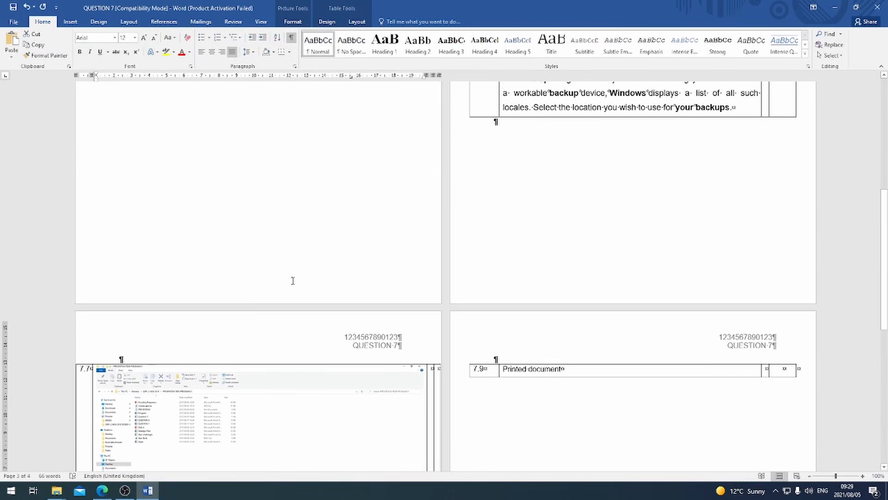
pyautogui.scroll(5, 292, 281)
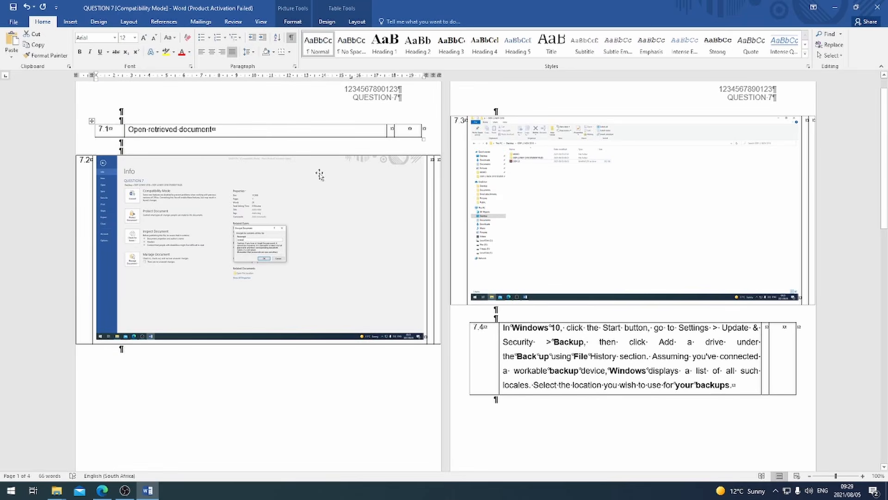
pyautogui.click(315, 234)
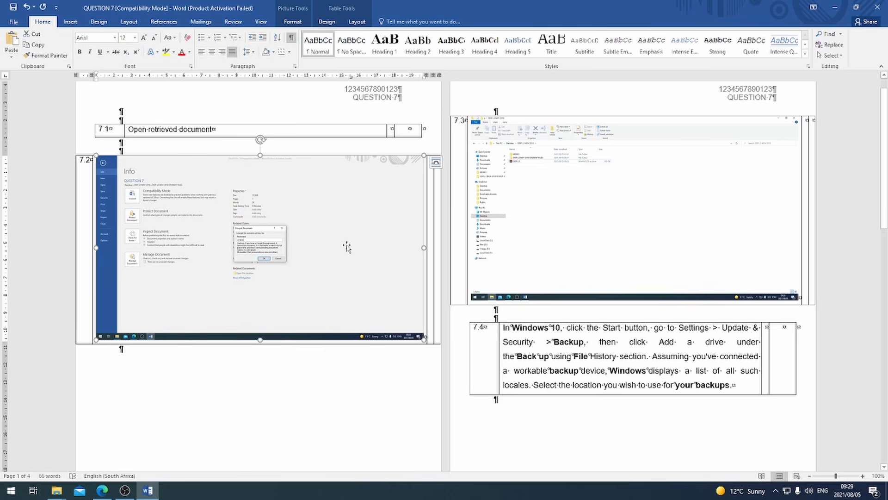
pyautogui.rightClick(301, 227)
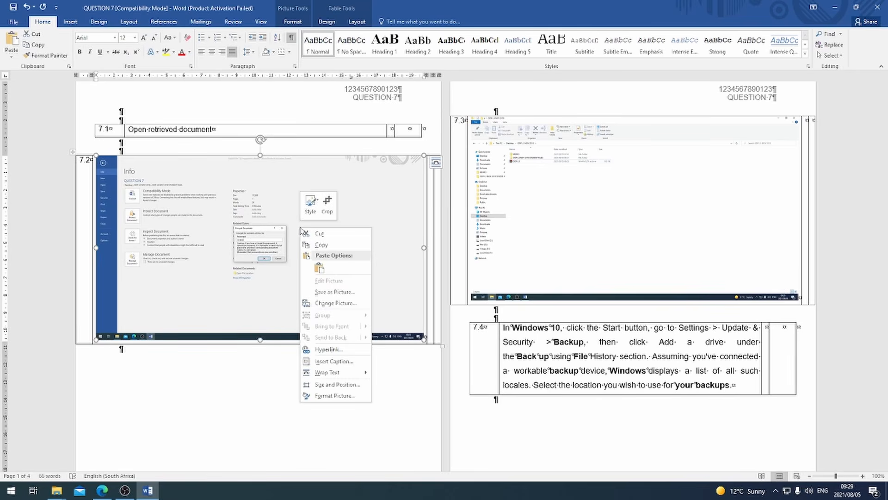
pyautogui.click(327, 204)
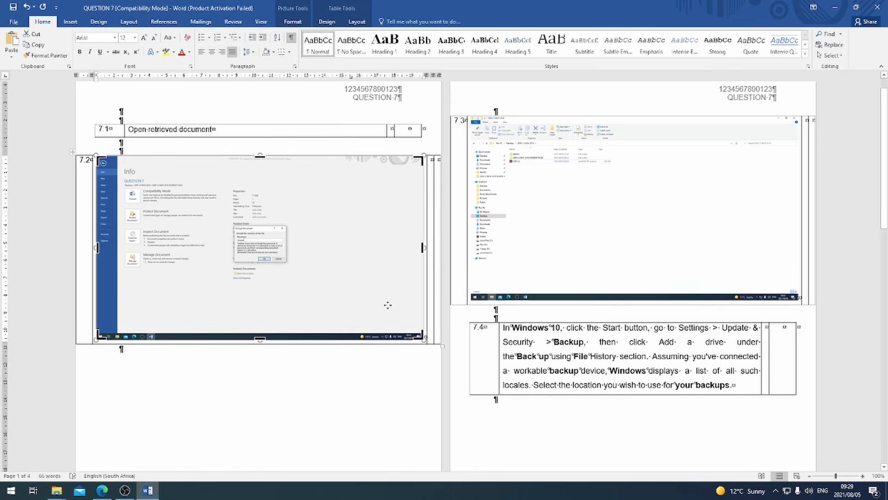
pyautogui.moveTo(421, 336); pyautogui.dragTo(290, 265)
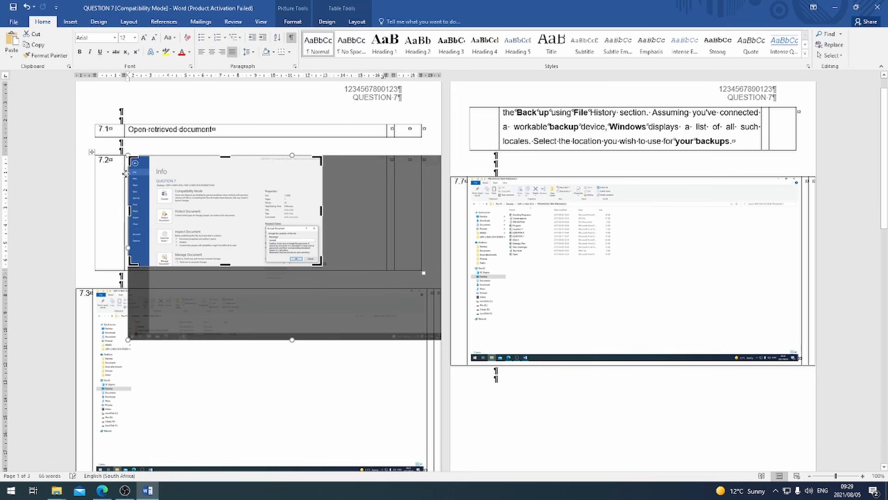
pyautogui.moveTo(134, 162); pyautogui.dragTo(262, 223)
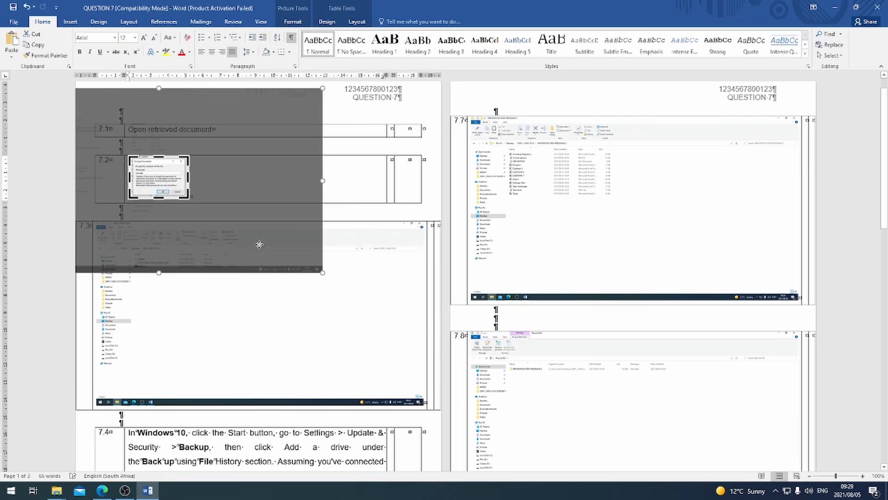
pyautogui.press('Return')
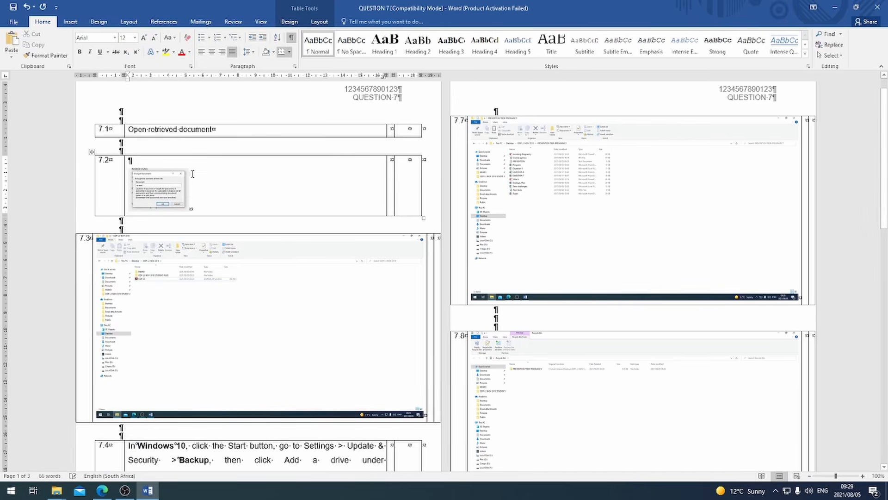
pyautogui.press('BackSpace')
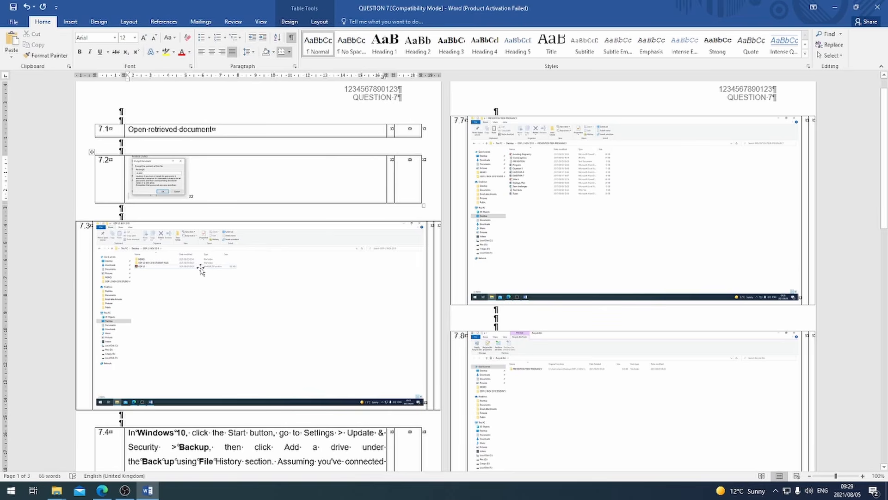
# Crop the screenshot in answer 7.3 to the File Explorer ribbon and folder contents, and remove the empty line above it.
pyautogui.click(197, 295)
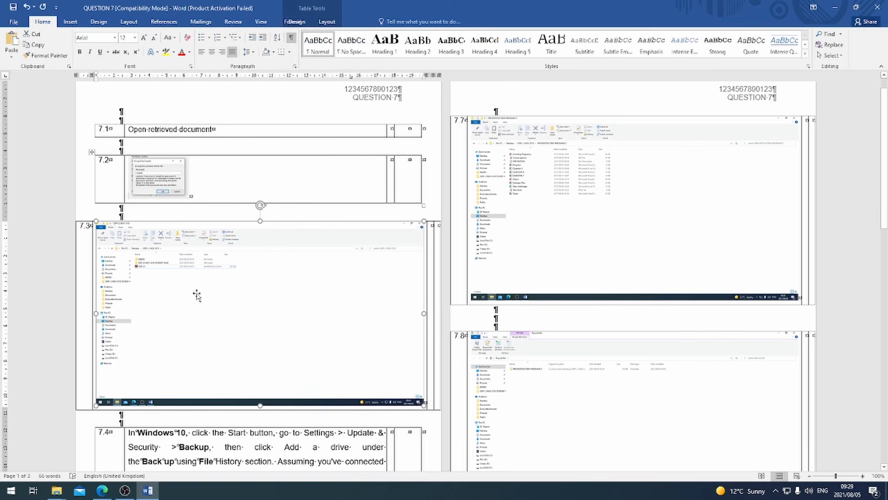
pyautogui.rightClick(251, 328)
pyautogui.click(273, 340)
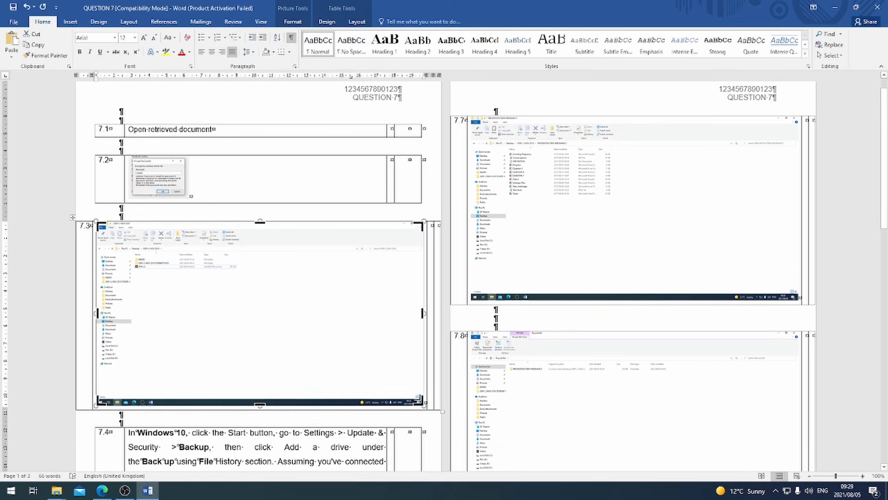
pyautogui.moveTo(419, 400); pyautogui.dragTo(244, 276)
pyautogui.press('Return')
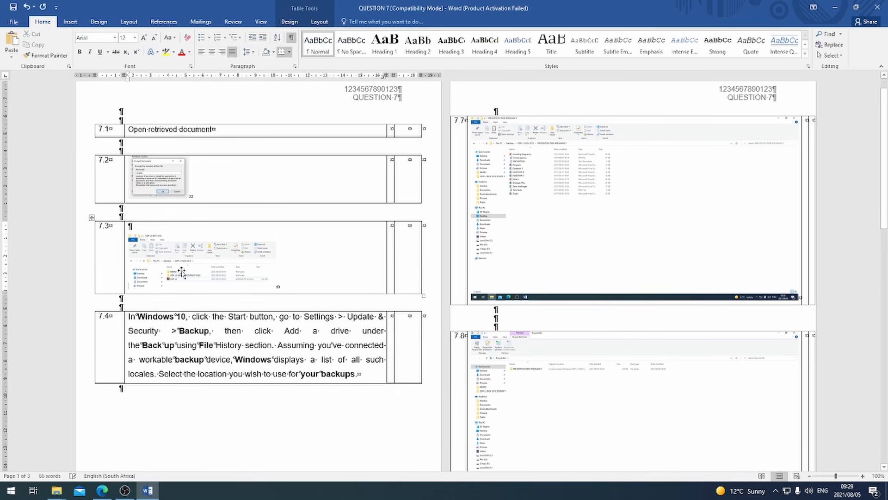
pyautogui.press('BackSpace')
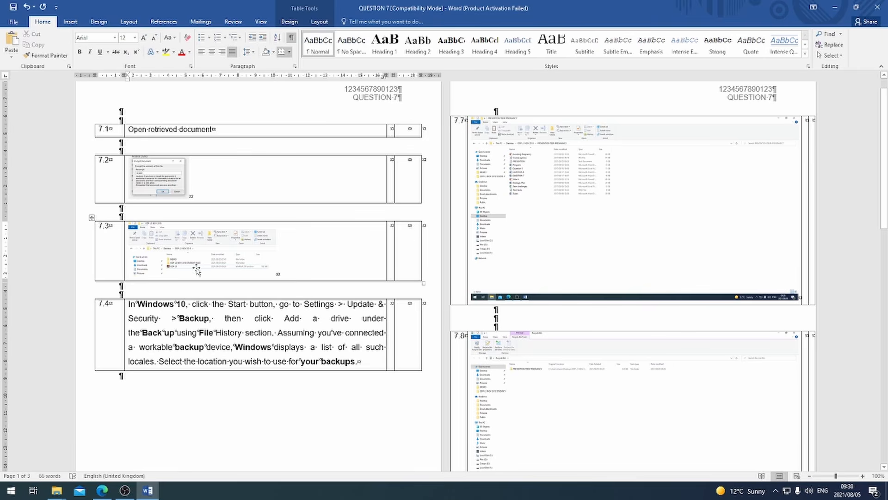
# Crop the screenshot in answer 7.7 to the ribbon and the folder's file list, and delete the blank line above it.
pyautogui.rightClick(550, 214)
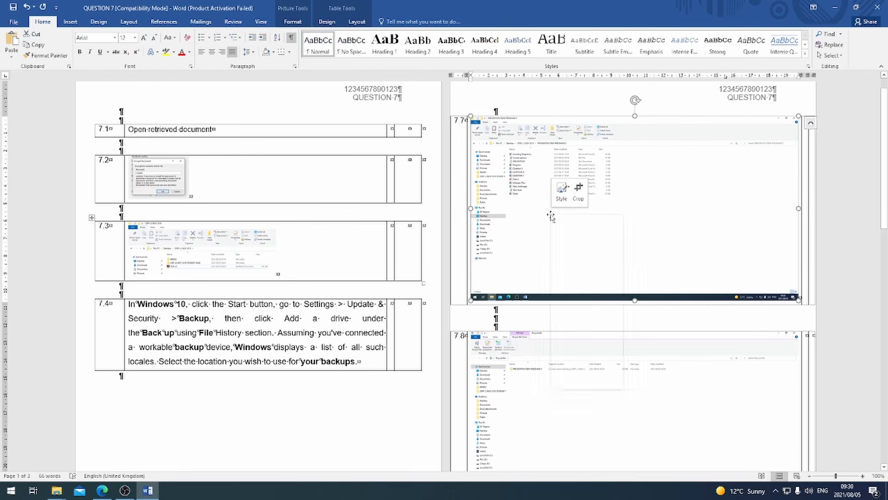
pyautogui.click(584, 198)
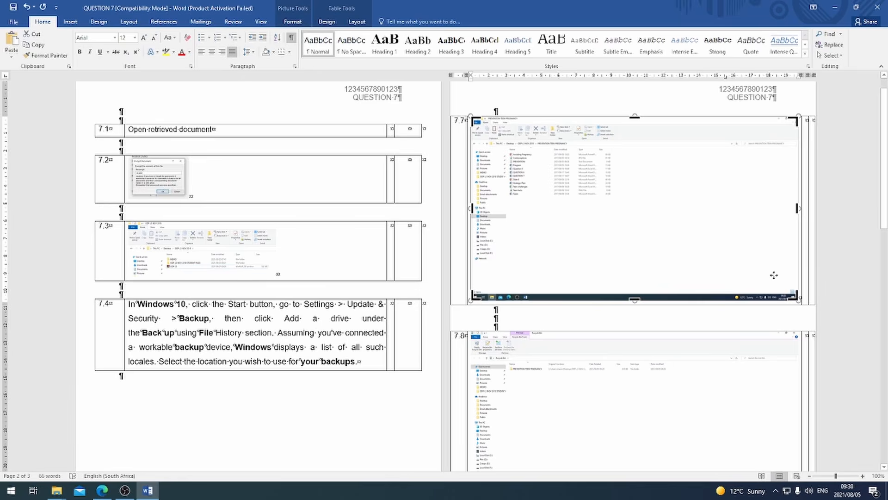
pyautogui.moveTo(719, 264); pyautogui.dragTo(616, 202)
pyautogui.press('Return')
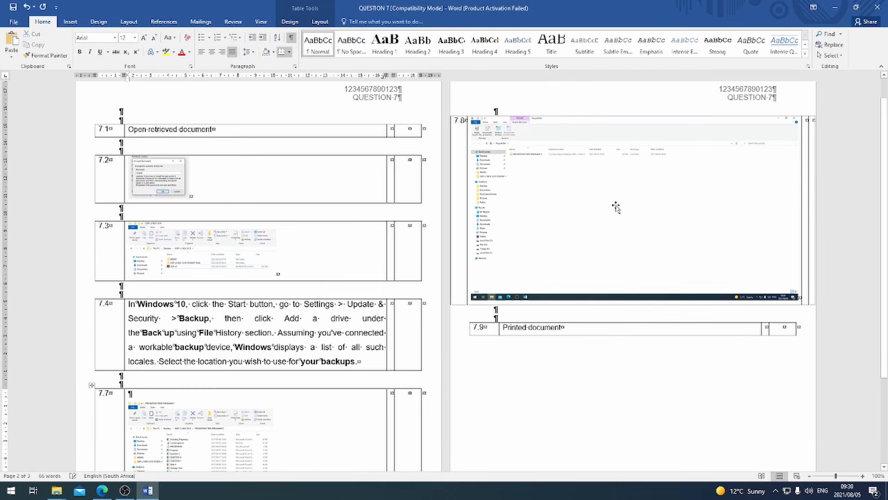
pyautogui.scroll(-3, 615, 205)
pyautogui.press('BackSpace')
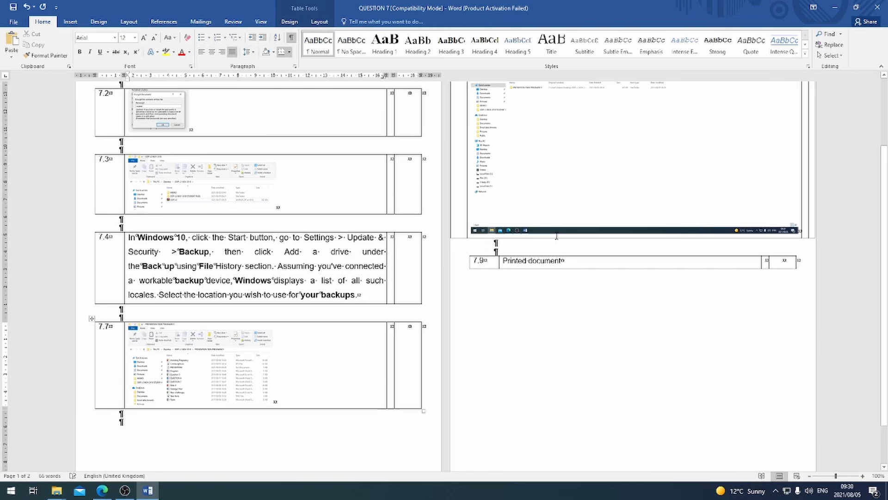
# Crop the Recycle Bin screenshot in answer 7.8 so that only the ribbon and the deleted folder's entry remain.
pyautogui.scroll(3, 551, 204)
pyautogui.click(551, 209)
pyautogui.rightClick(552, 210)
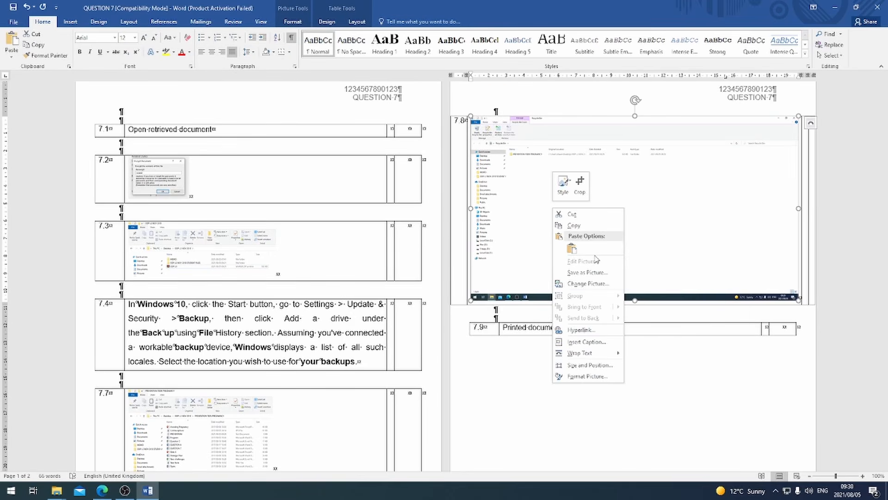
pyautogui.click(580, 186)
pyautogui.moveTo(794, 295); pyautogui.dragTo(550, 163)
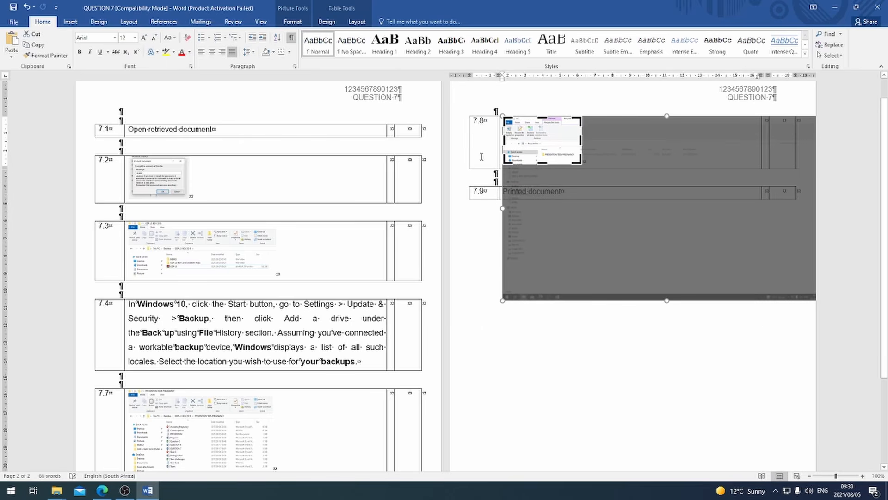
pyautogui.click(593, 203)
# Undo the most recent edits around answer 7.8 and check the layout of the answer tables.
pyautogui.hotkey('ctrl', 'z')
pyautogui.hotkey('ctrl', 'z')
pyautogui.hotkey('ctrl', 'z')
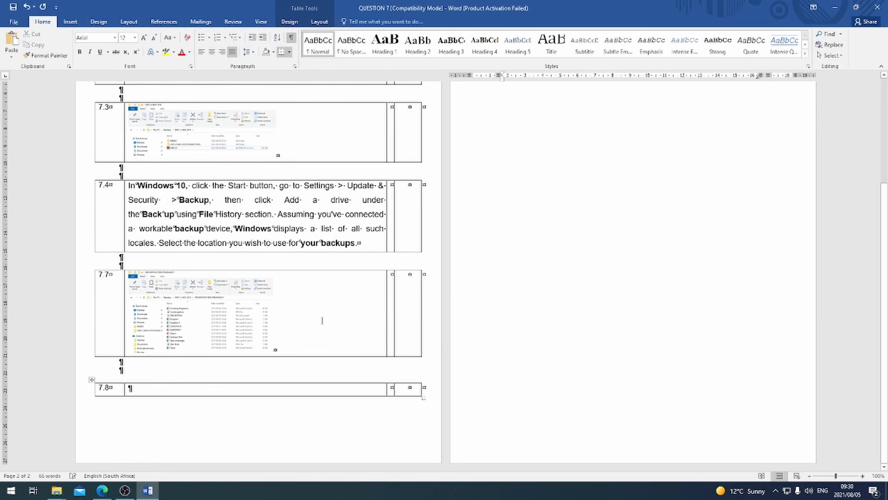
pyautogui.hotkey('ctrl', 'z')
pyautogui.scroll(1, 477, 264)
pyautogui.scroll(-2, 197, 396)
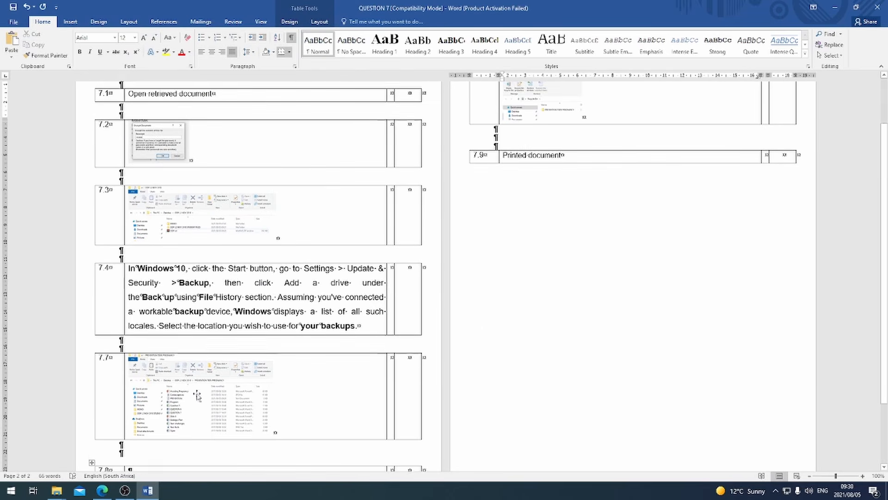